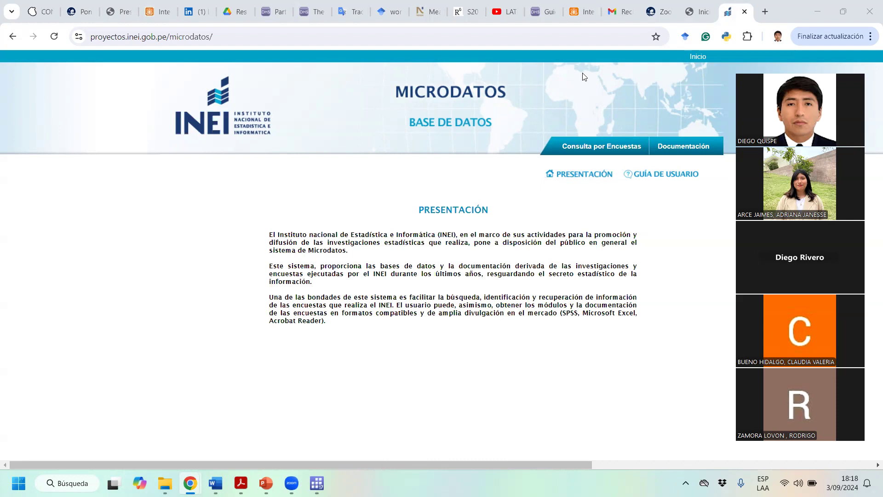
- Reach the Consulta por Encuestas query form on the INEI Microdatos site
click(626, 147)
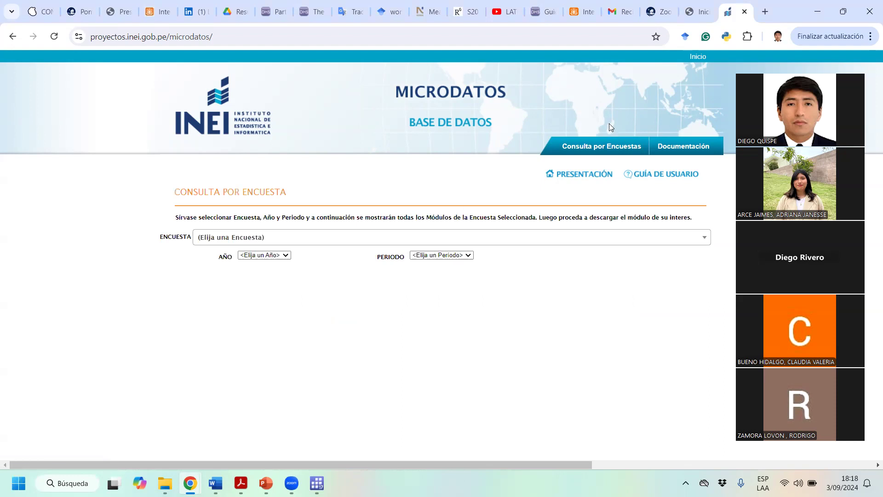
click(9, 37)
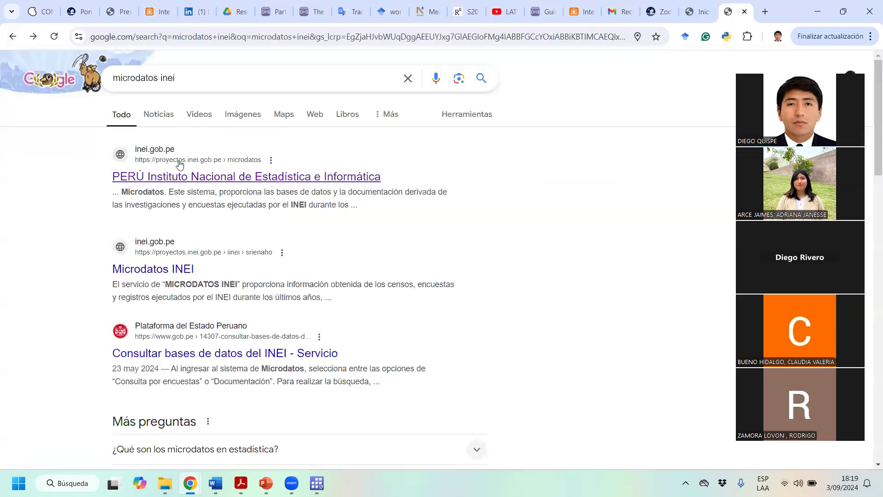
click(181, 175)
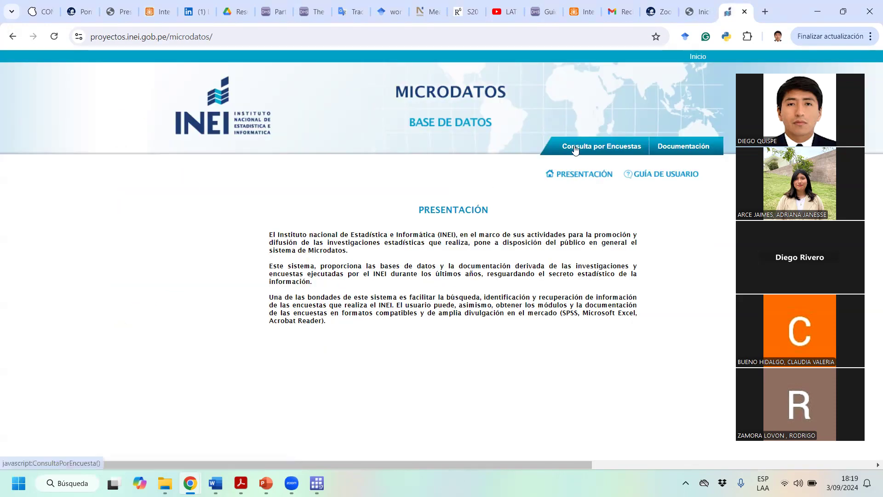
click(552, 158)
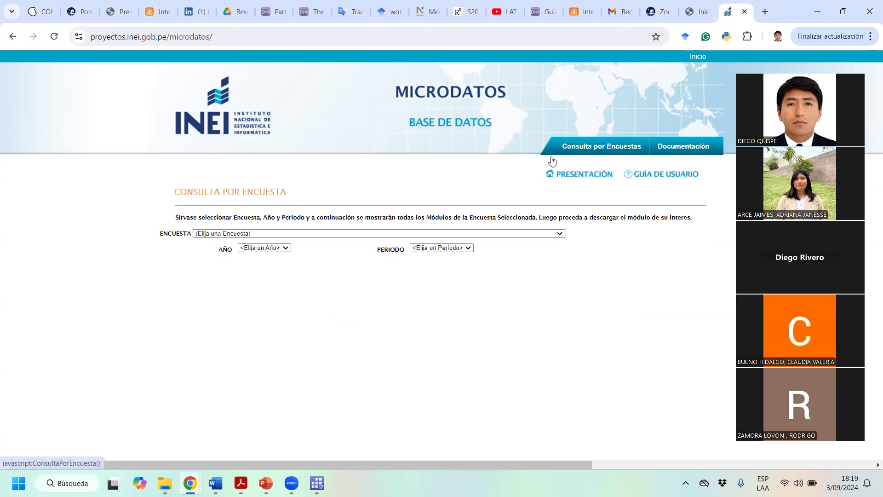
- Query ENAHO Metodología ACTUALIZADA, Condiciones de Vida y Pobreza - ENAHO, year 2023, period Anual
click(376, 242)
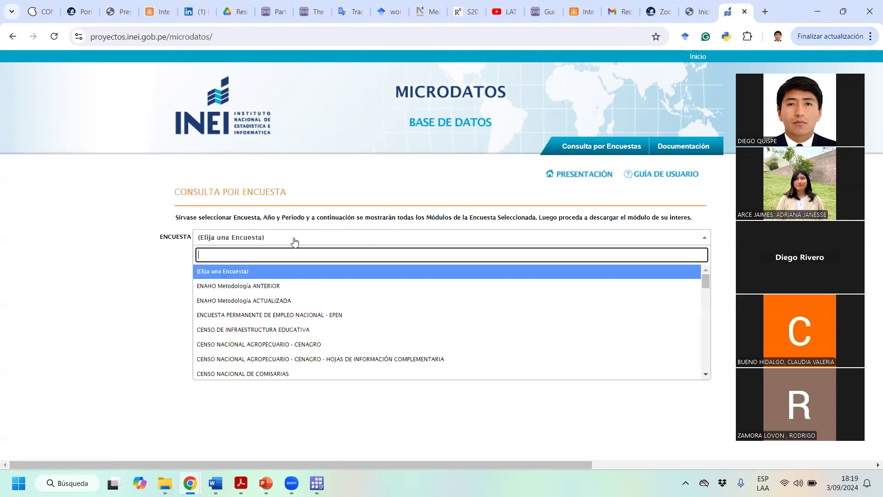
click(279, 302)
click(277, 252)
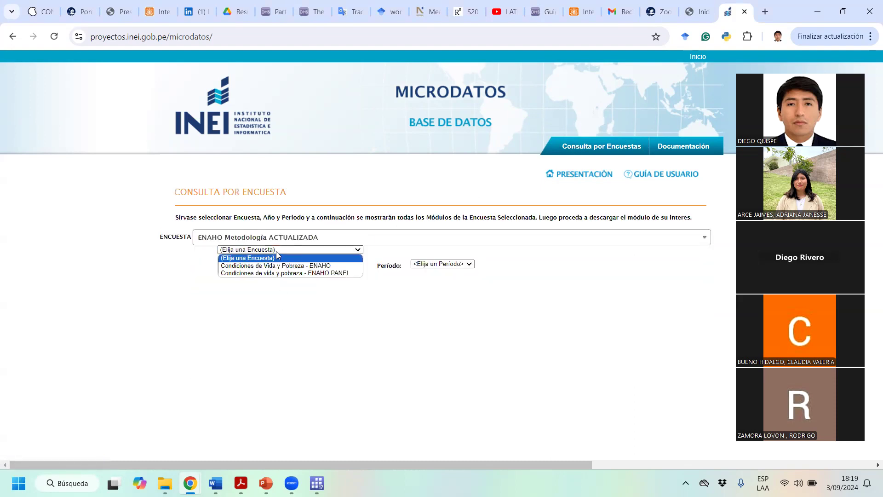
click(329, 267)
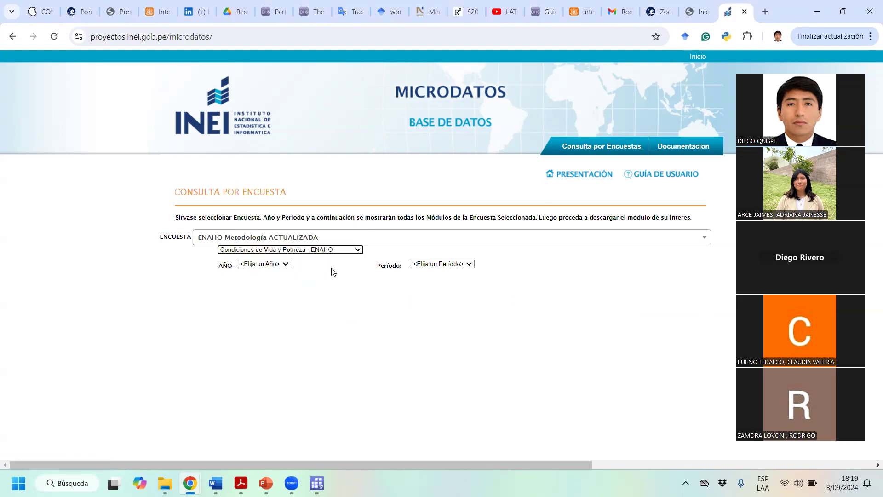
click(272, 263)
scroll(260, 414, down, 2)
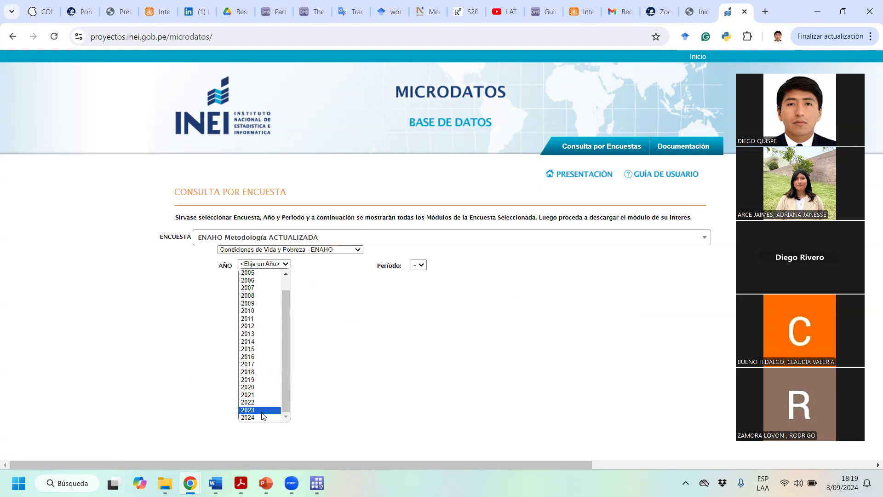
click(261, 410)
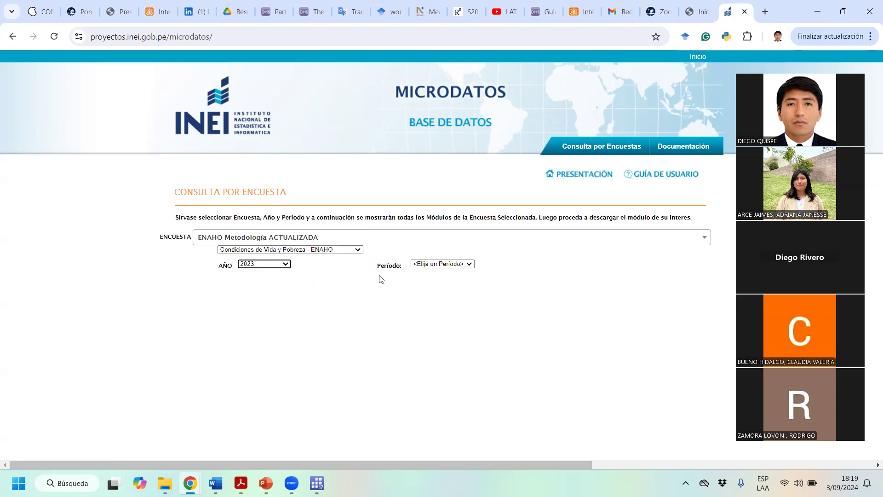
click(440, 265)
click(442, 279)
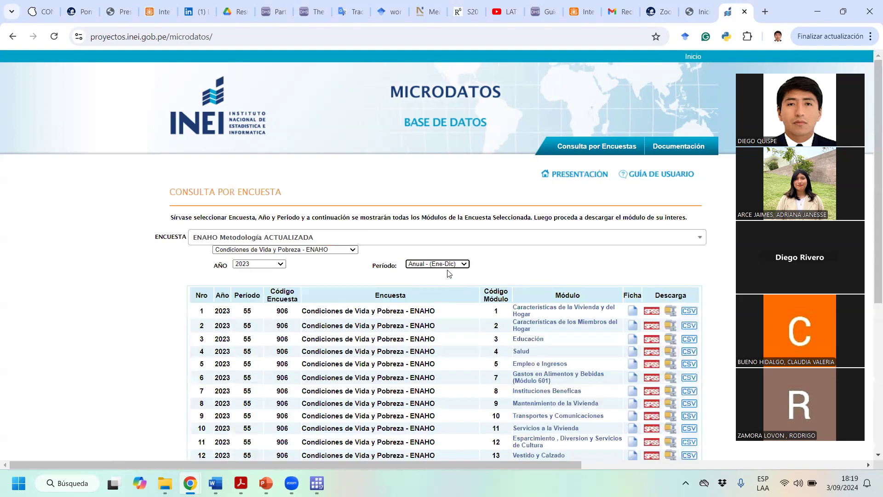
- Save the Empleo e Ingresos module's STATA file 906-Modulo05.zip and check the downloads list
drag(497, 363, 588, 368)
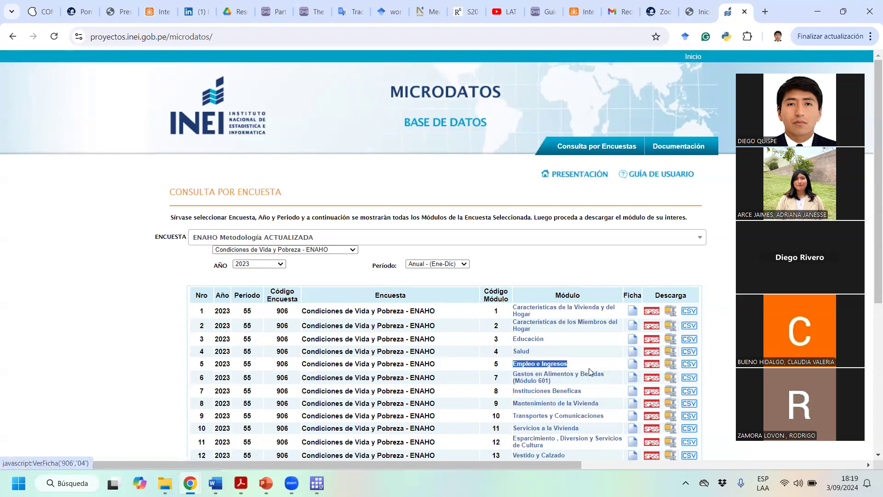
click(668, 362)
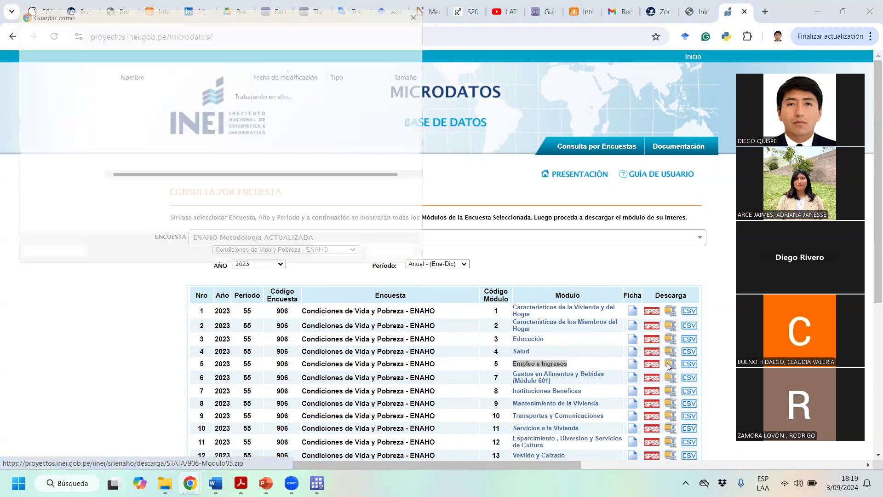
click(357, 260)
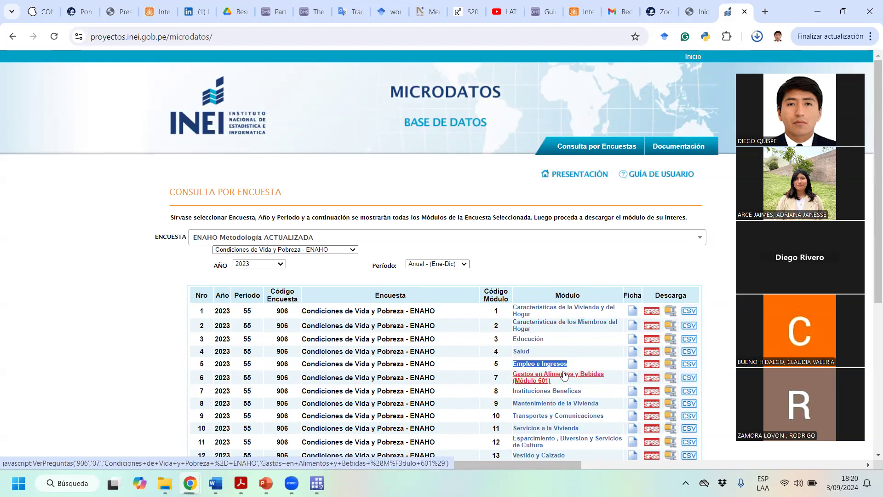
click(668, 368)
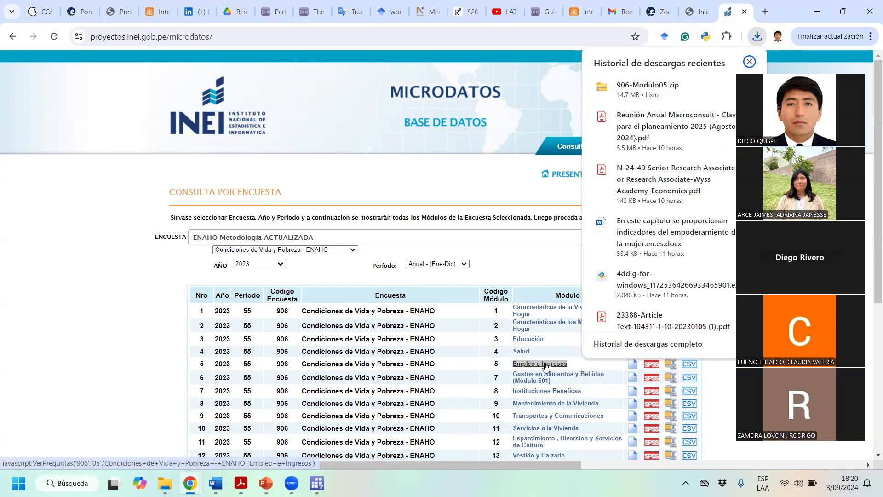
click(497, 367)
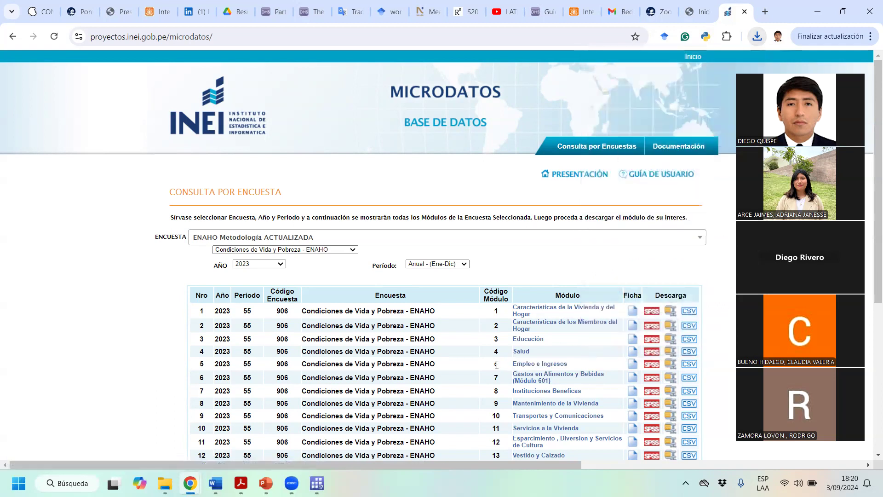
scroll(496, 364, down, 4)
scroll(497, 365, down, 1)
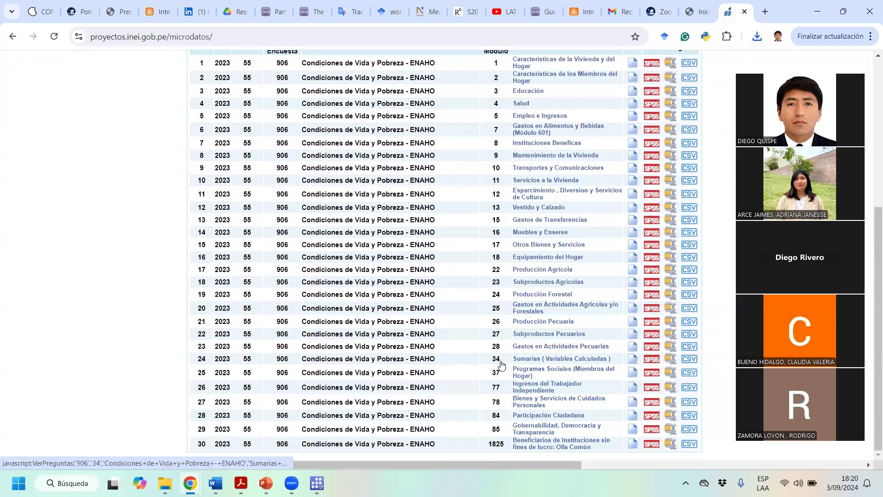
drag(494, 359, 618, 360)
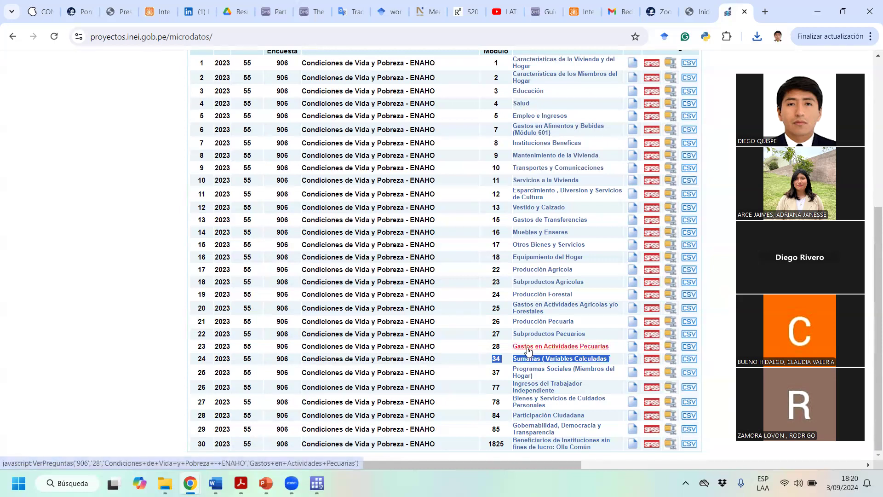
scroll(531, 338, up, 3)
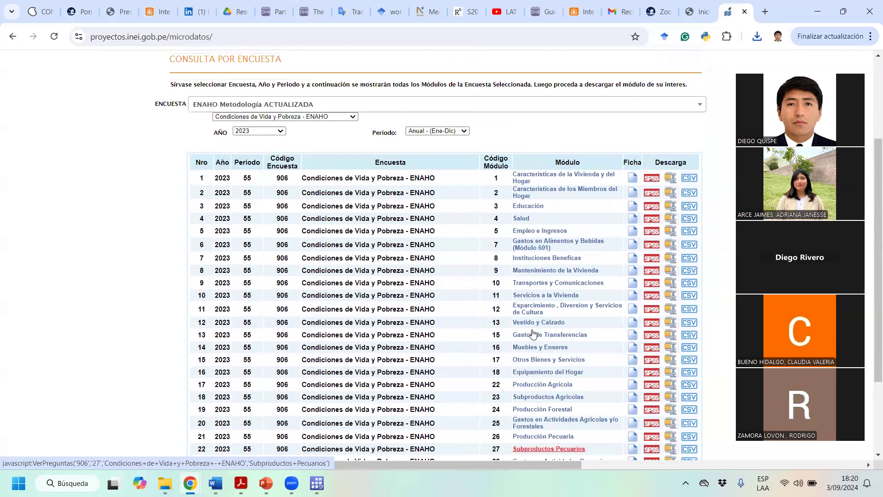
drag(580, 229, 482, 231)
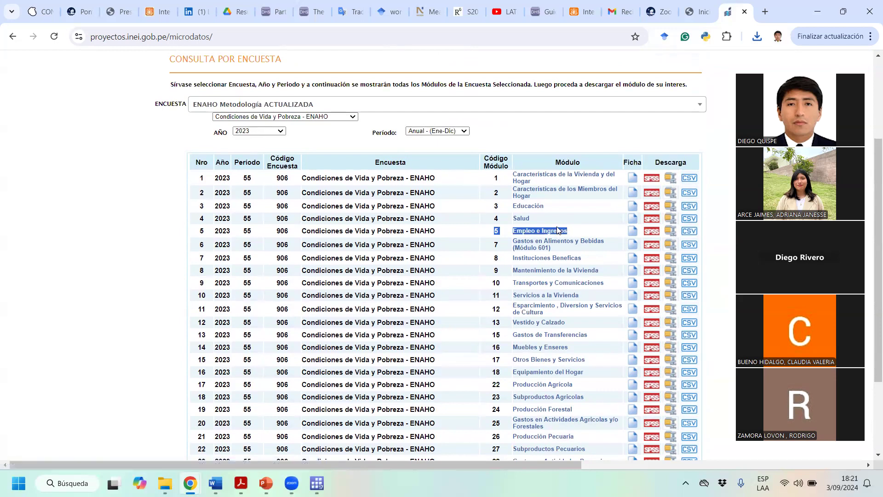
- Show 906-Modulo05.zip in Descargas from Chrome's downloads and extract it with Extraer todo
click(757, 38)
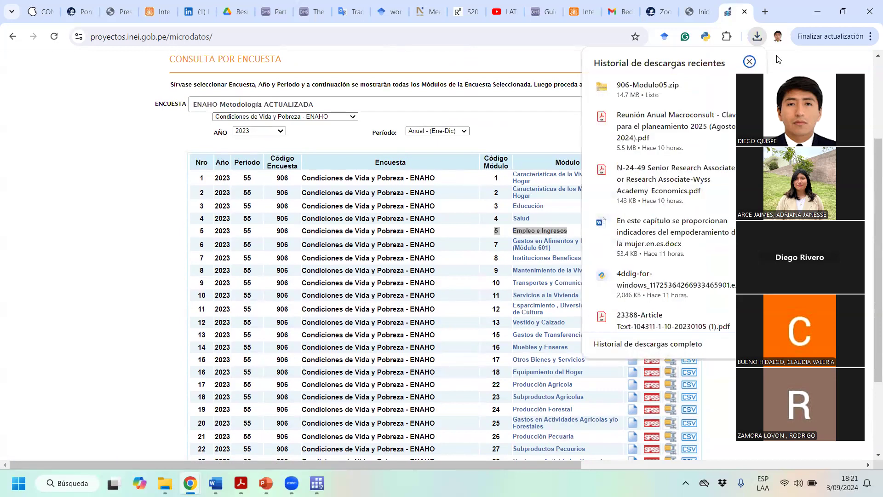
click(715, 87)
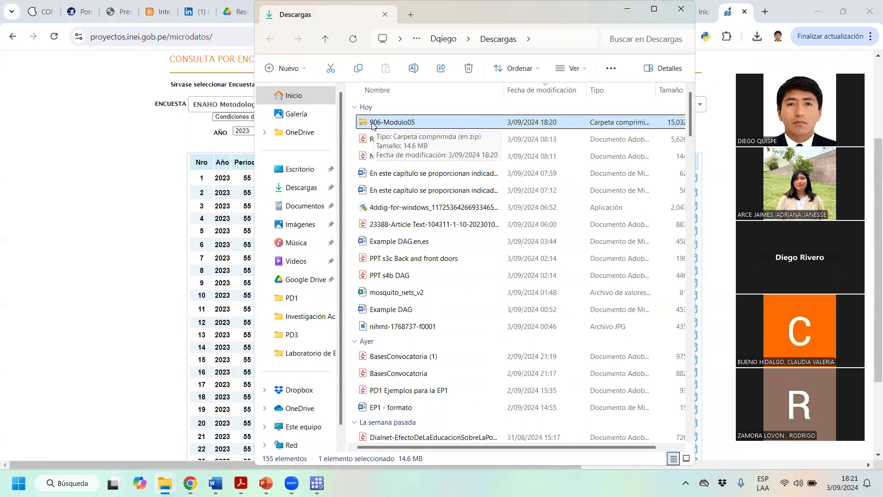
right_click(372, 124)
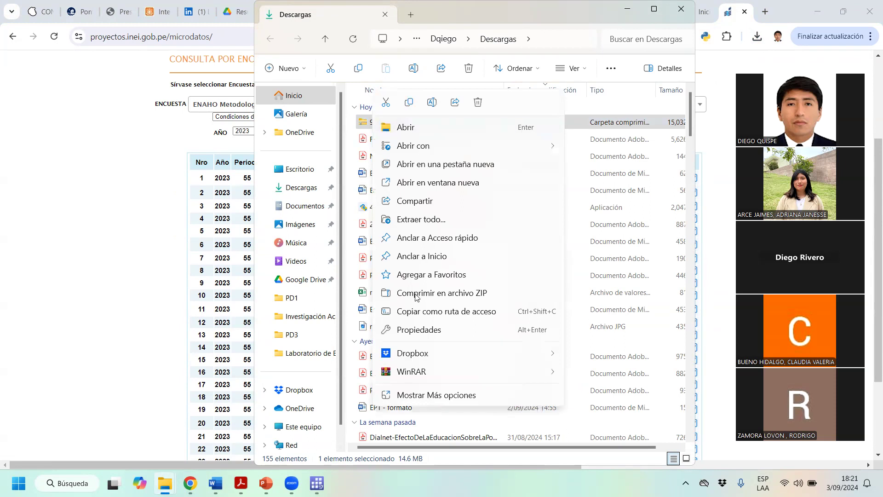
click(426, 219)
click(526, 361)
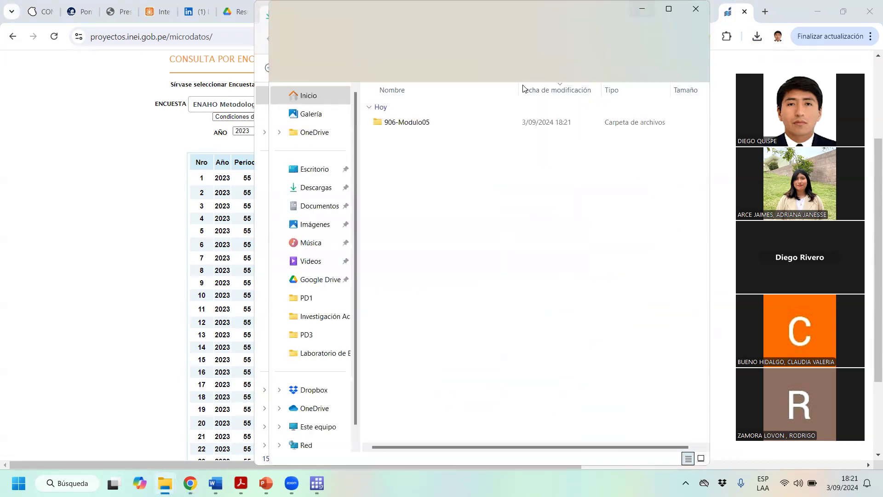
- Open the 906-Modulo05 folder beside a second window navigated to 2024-2 > Laboratorio de Econometría Stata > Sesión 5
double_click(399, 124)
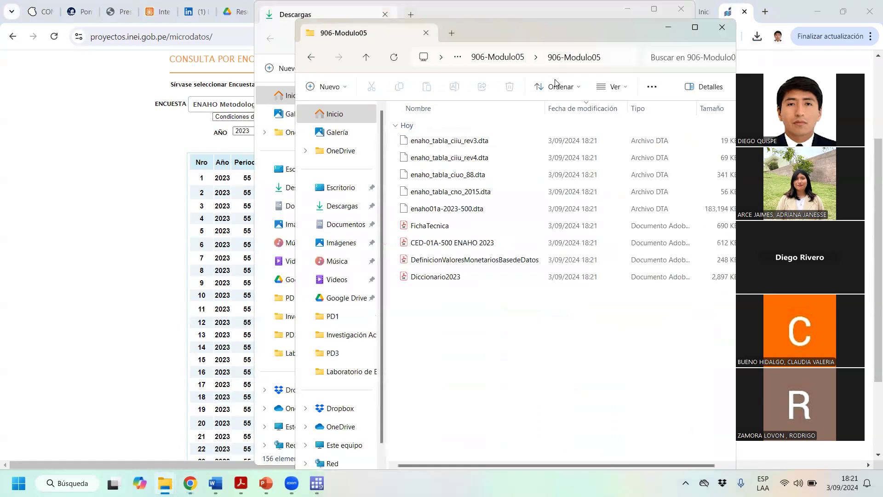
click(155, 83)
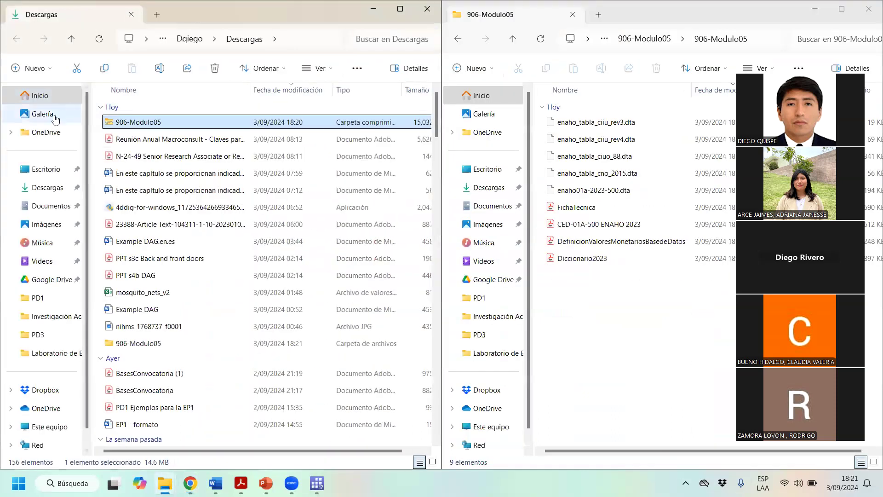
click(44, 172)
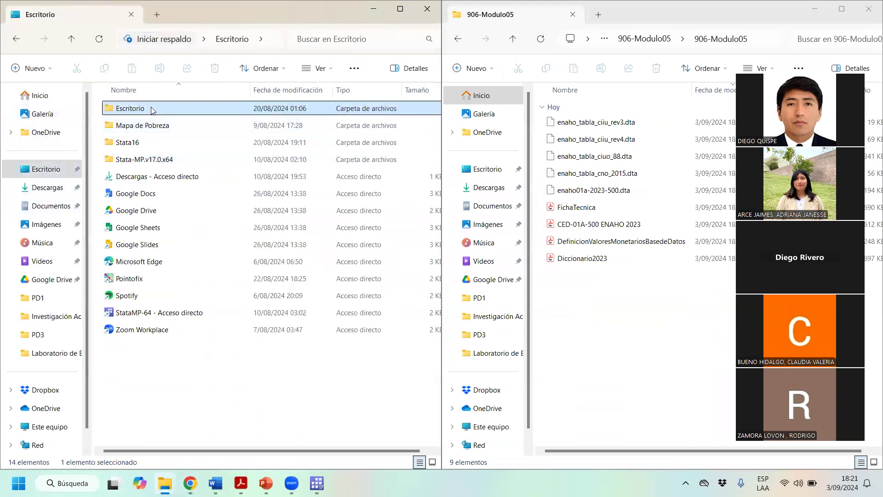
double_click(138, 109)
double_click(144, 177)
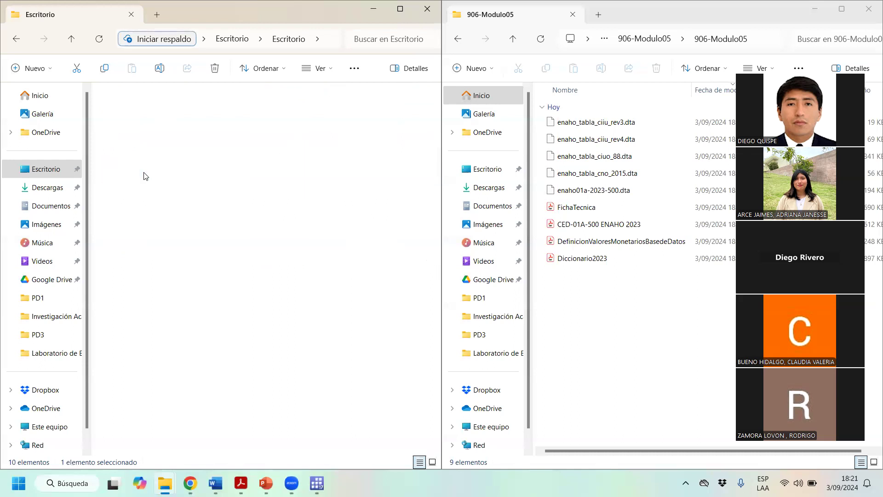
click(141, 162)
double_click(141, 162)
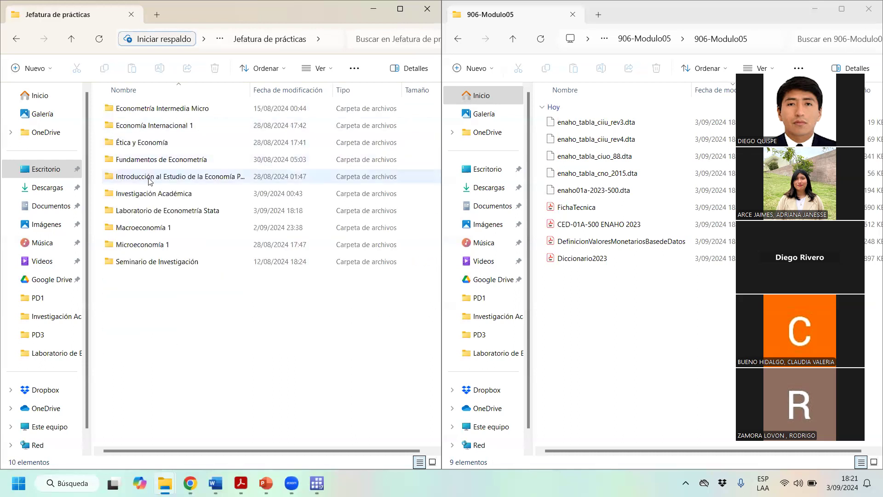
click(151, 212)
double_click(151, 216)
click(143, 160)
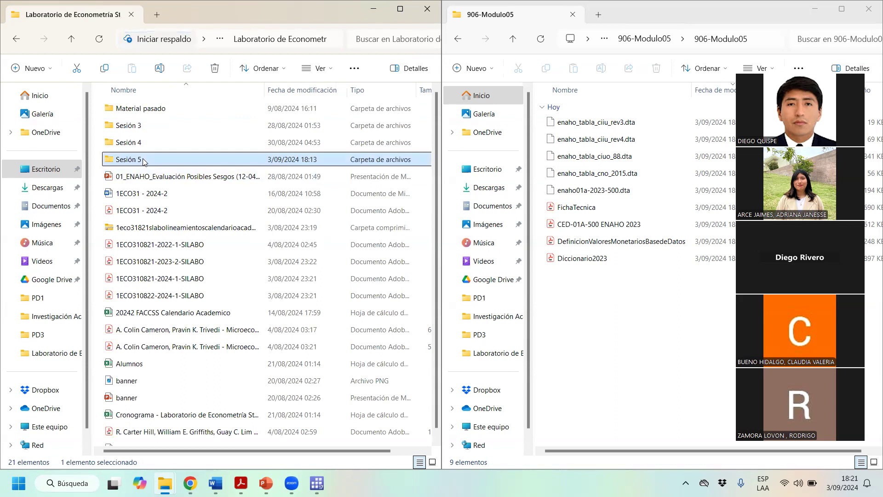
double_click(143, 161)
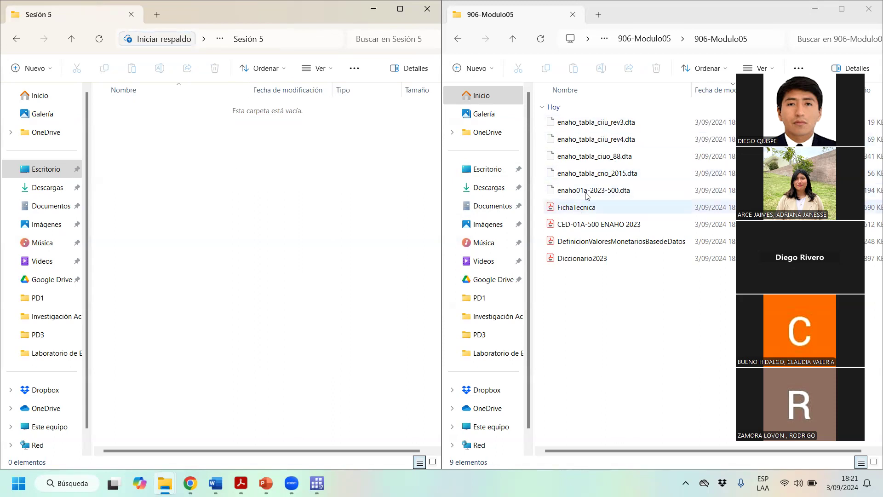
- Move enaho01a-2023-500.dta into Sesión 5 and select the FichaTecnica document
click(616, 192)
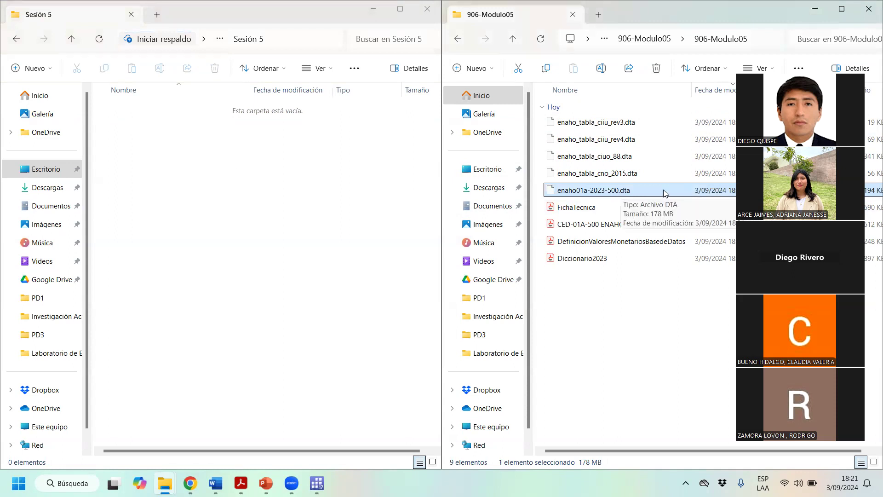
drag(664, 193, 223, 213)
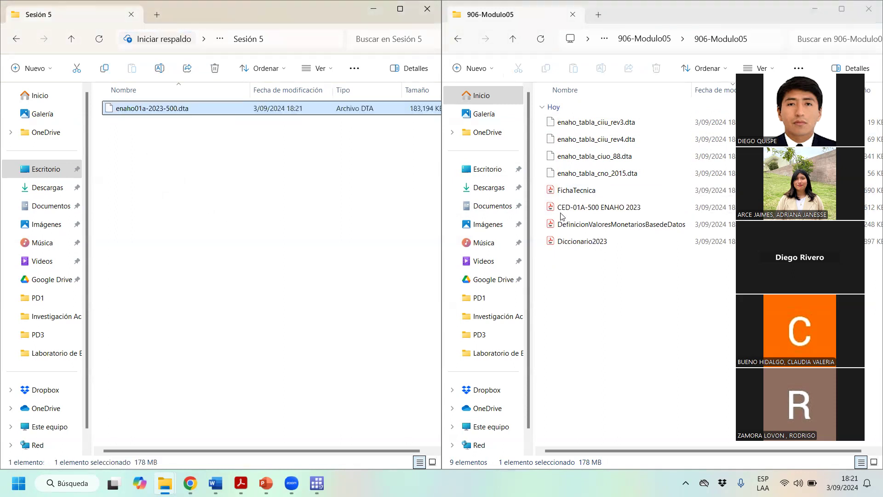
click(586, 286)
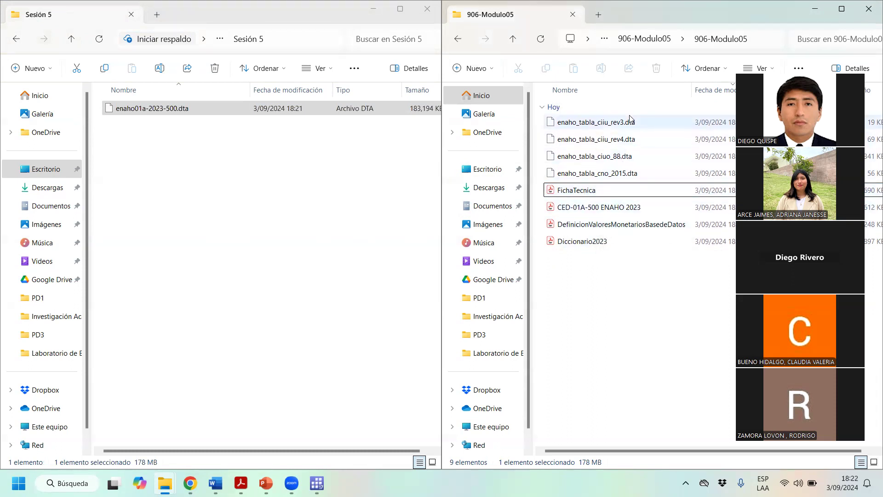
click(589, 195)
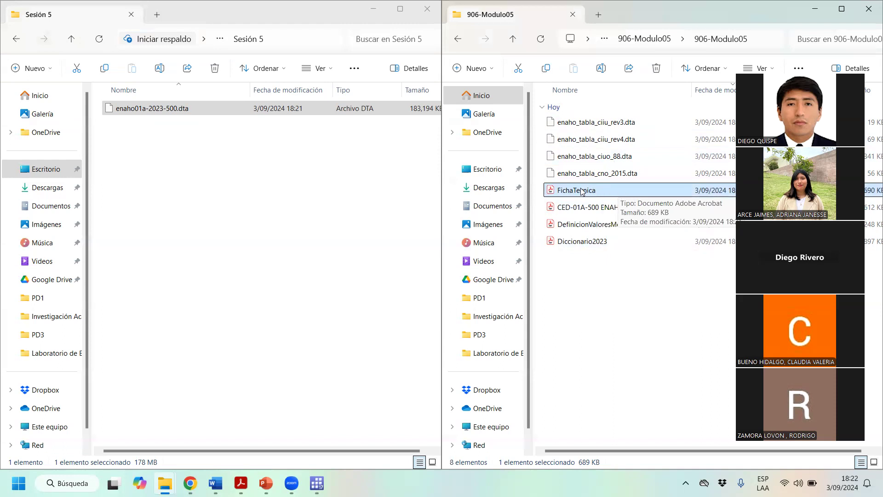
- Open the CED-01A-500 ENAHO 2023 questionnaire in Acrobat and highlight '14 años y más' in the 500 heading
double_click(601, 209)
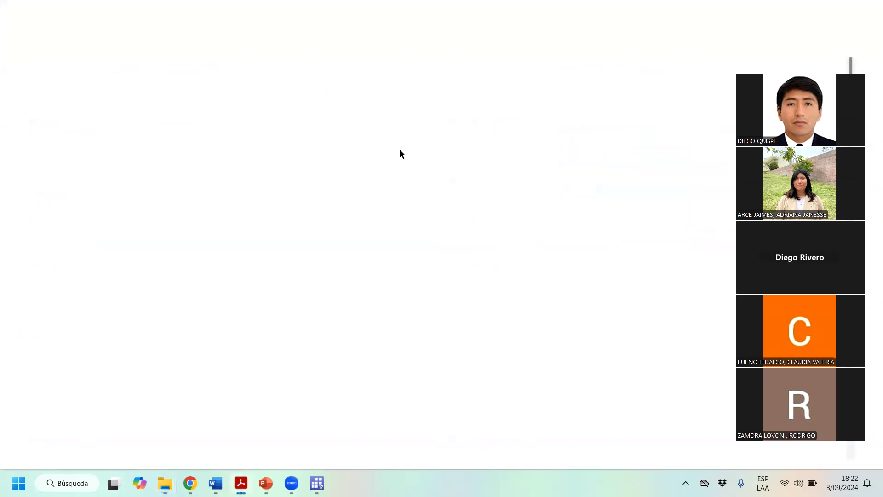
click(150, 62)
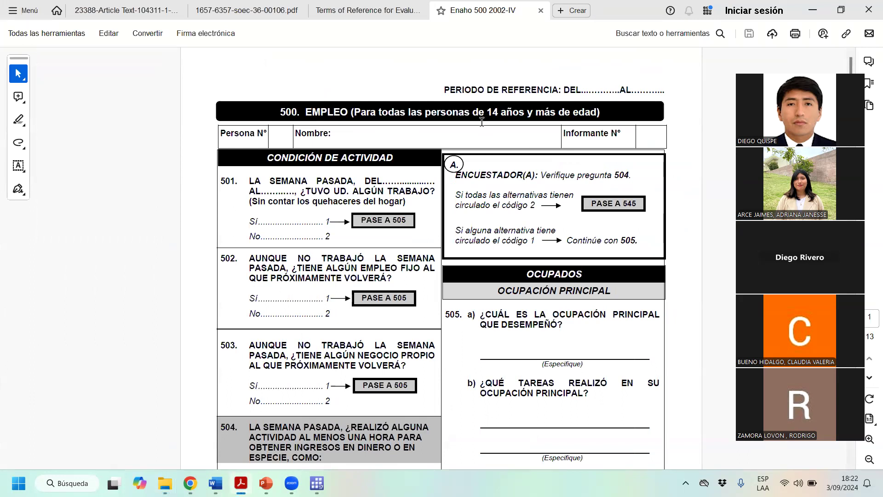
drag(278, 112, 311, 110)
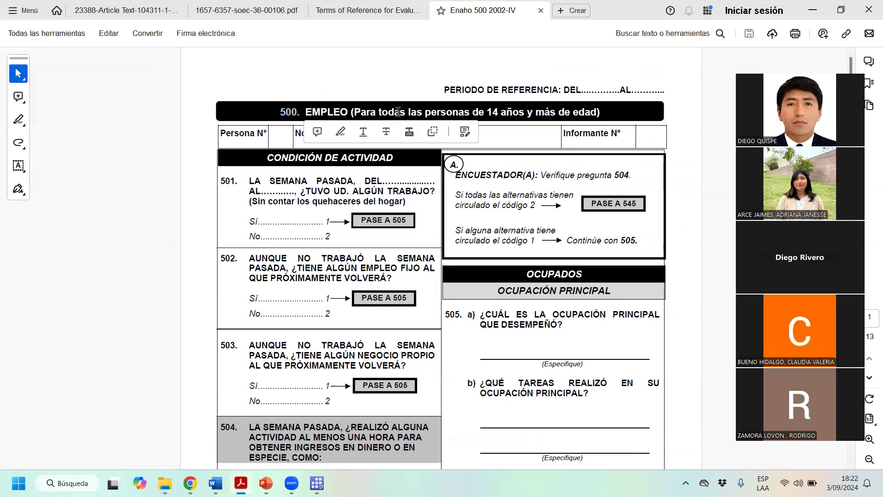
click(492, 112)
drag(551, 110, 602, 113)
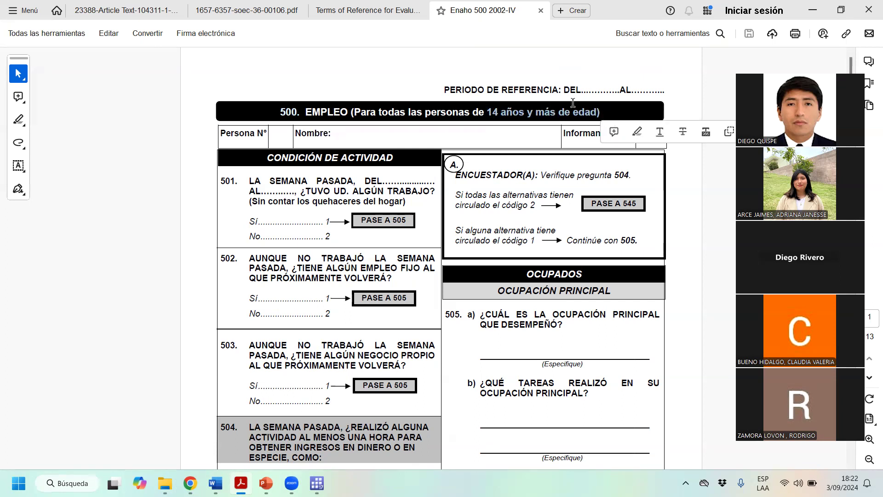
click(489, 113)
drag(489, 115, 538, 113)
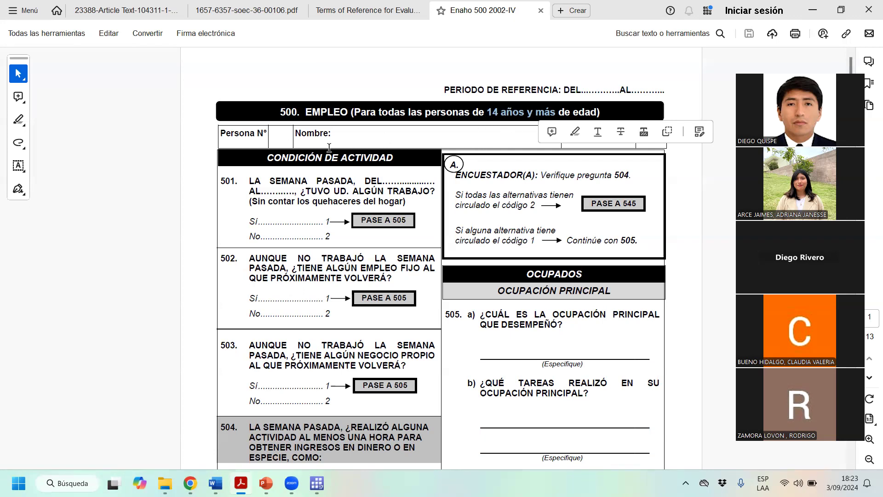
click(508, 114)
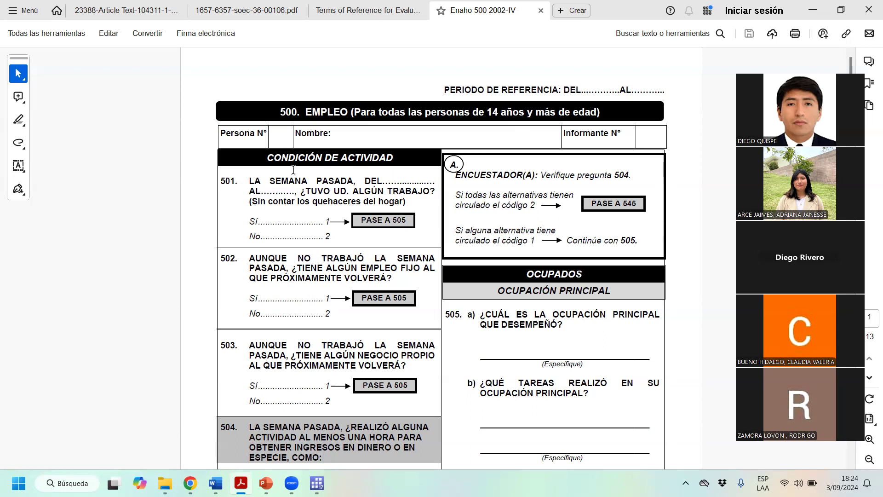
mouse_move(244, 177)
mouse_down()
mouse_move(381, 192)
mouse_move(408, 182)
mouse_move(427, 195)
mouse_up()
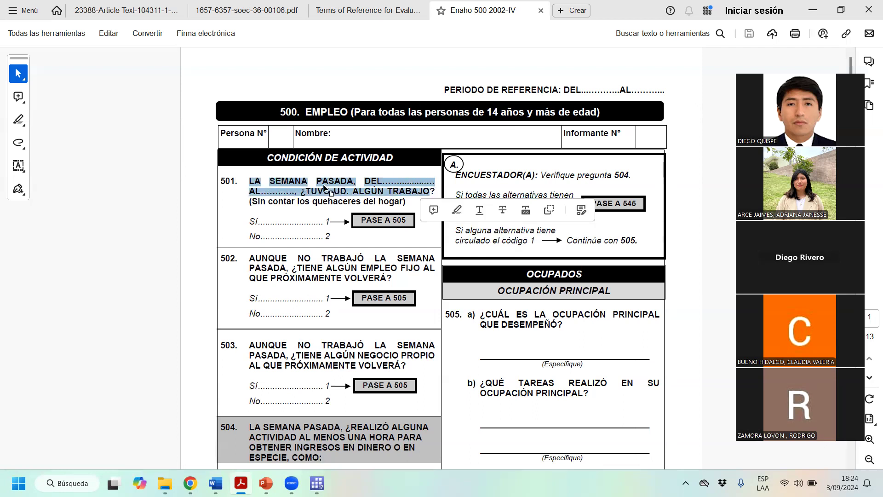
drag(248, 222, 341, 226)
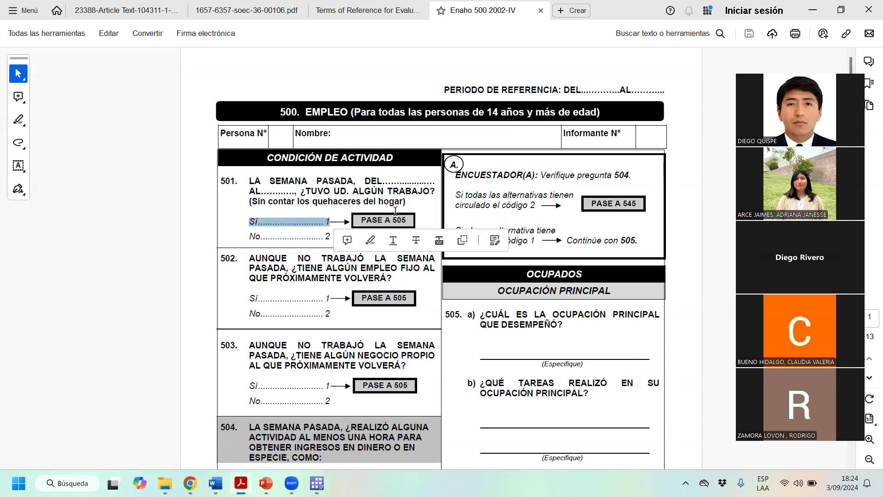
click(333, 224)
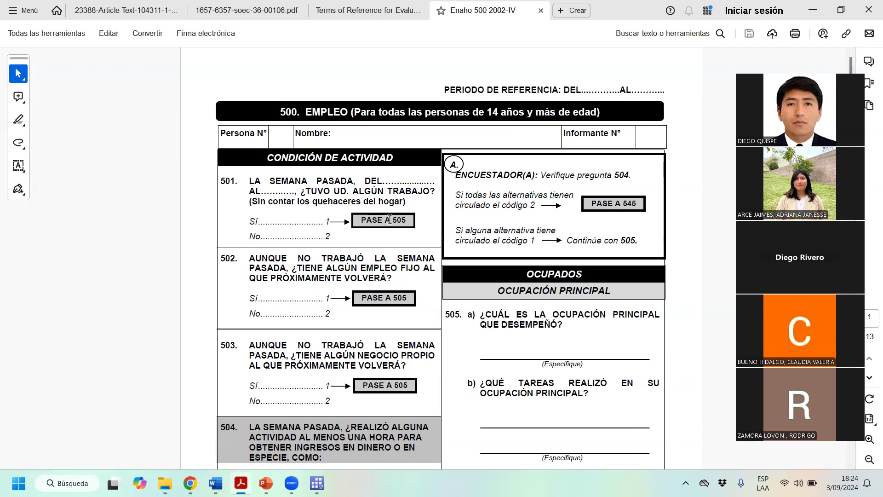
drag(360, 225, 407, 224)
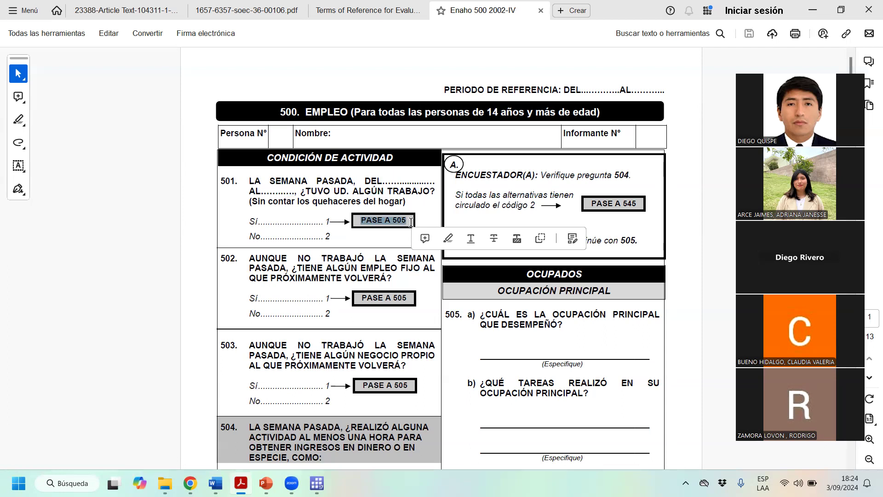
scroll(359, 414, down, 2)
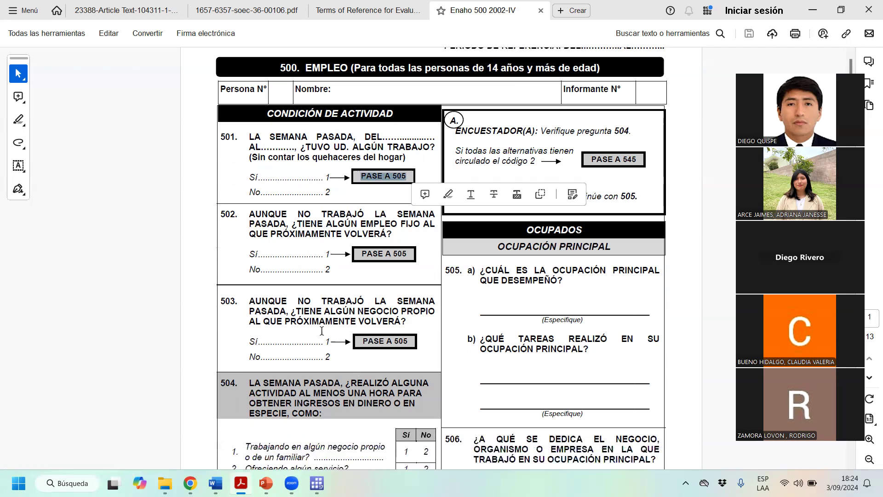
scroll(258, 354, down, 5)
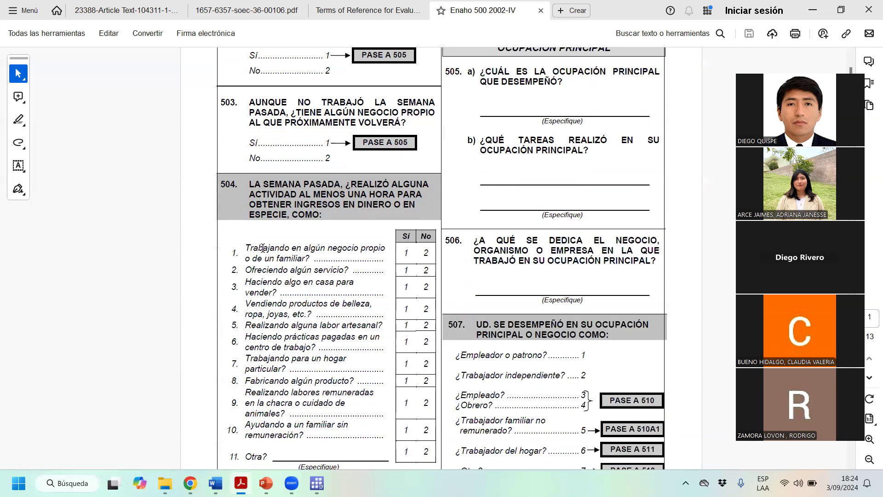
scroll(297, 236, up, 3)
scroll(294, 400, down, 5)
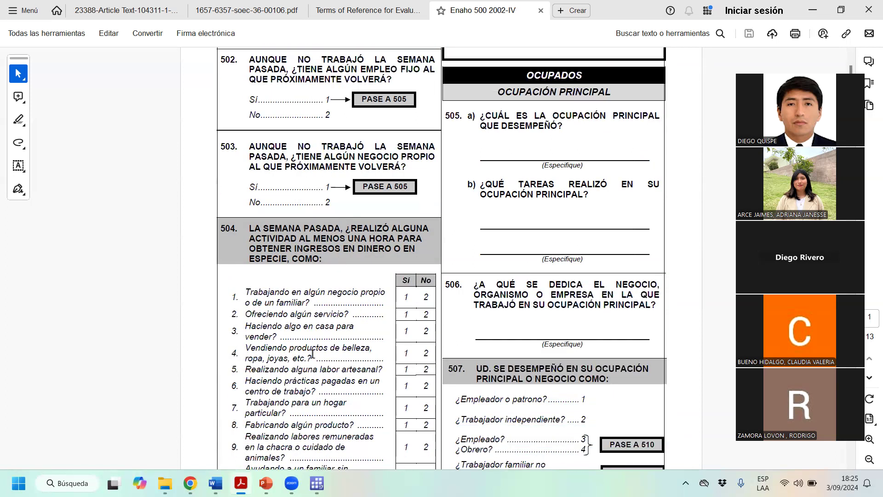
scroll(293, 413, up, 7)
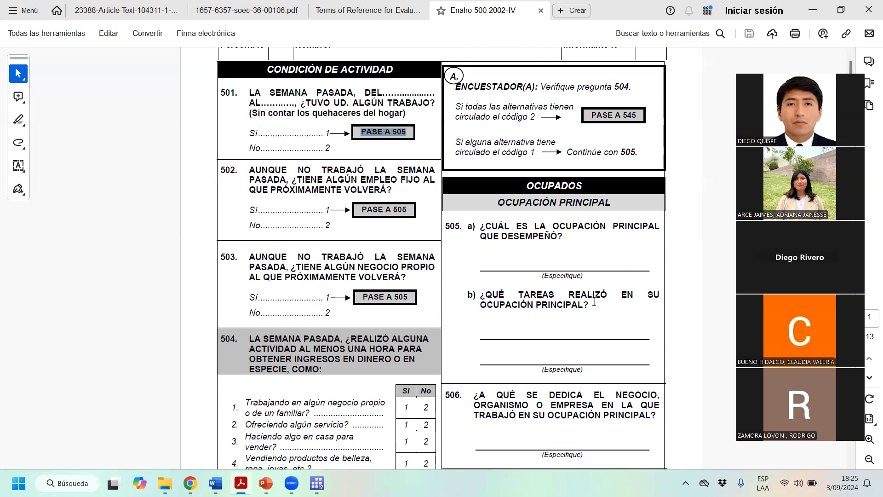
scroll(594, 301, down, 3)
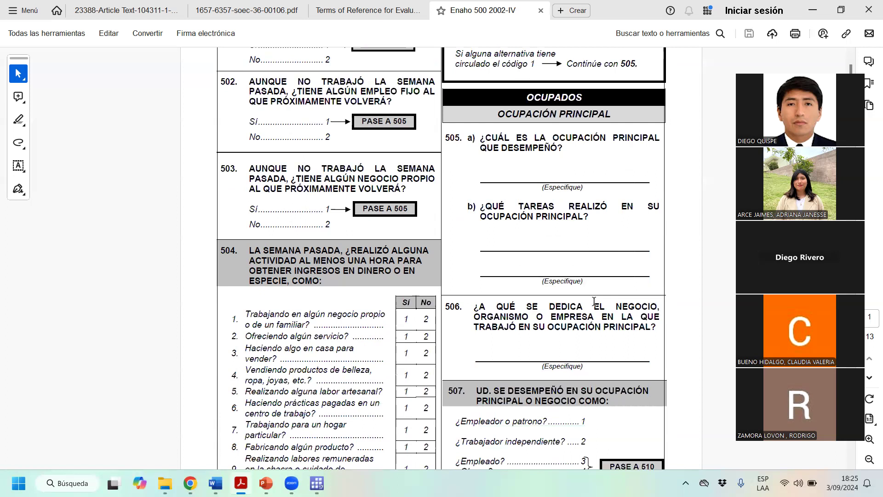
scroll(594, 302, down, 3)
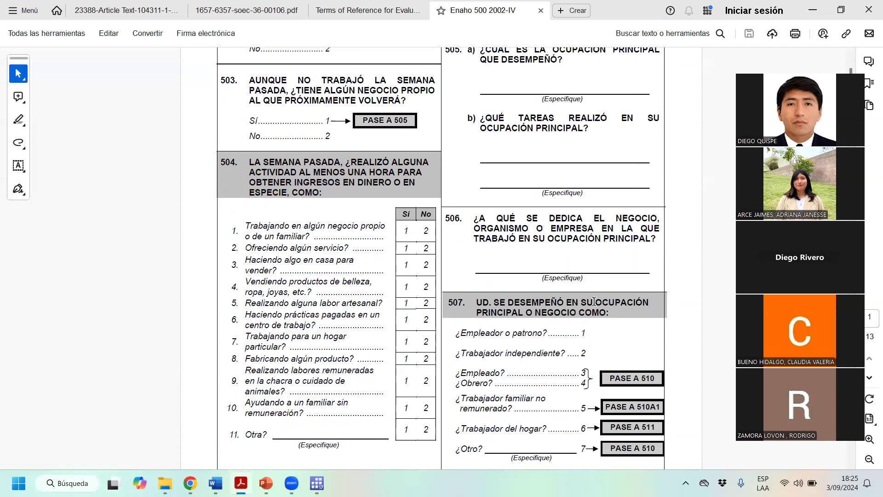
drag(502, 410, 455, 398)
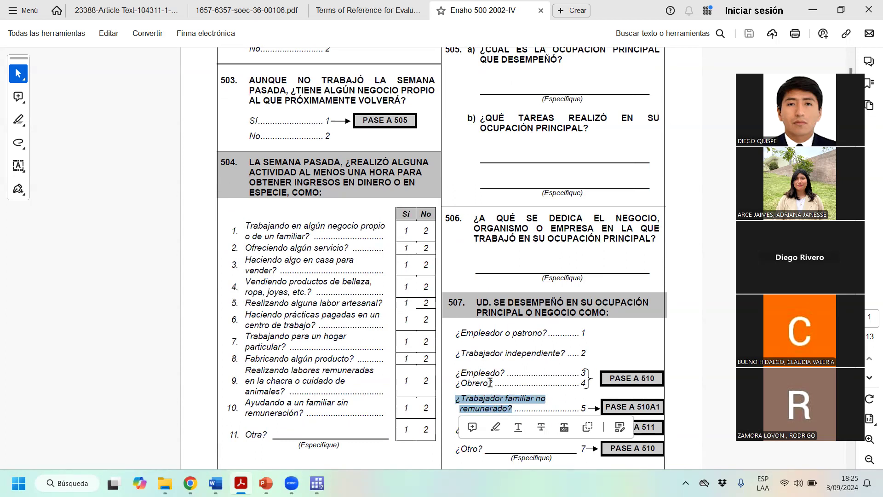
click(524, 405)
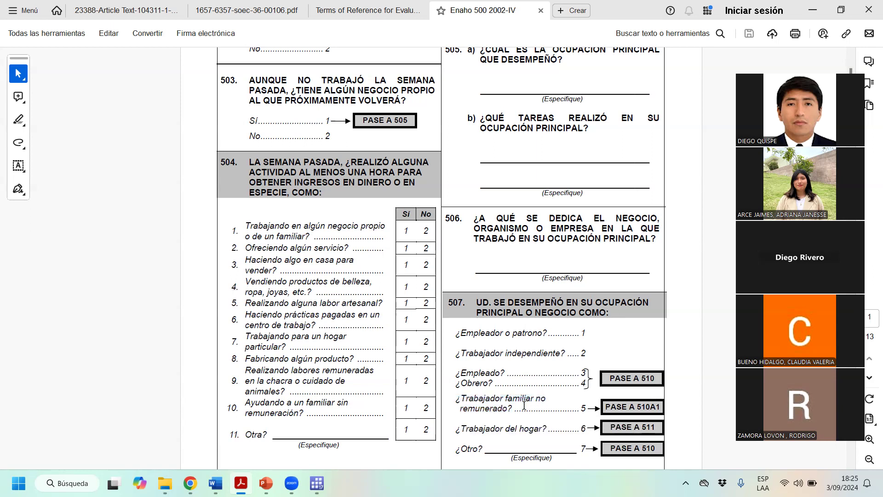
drag(546, 428, 452, 424)
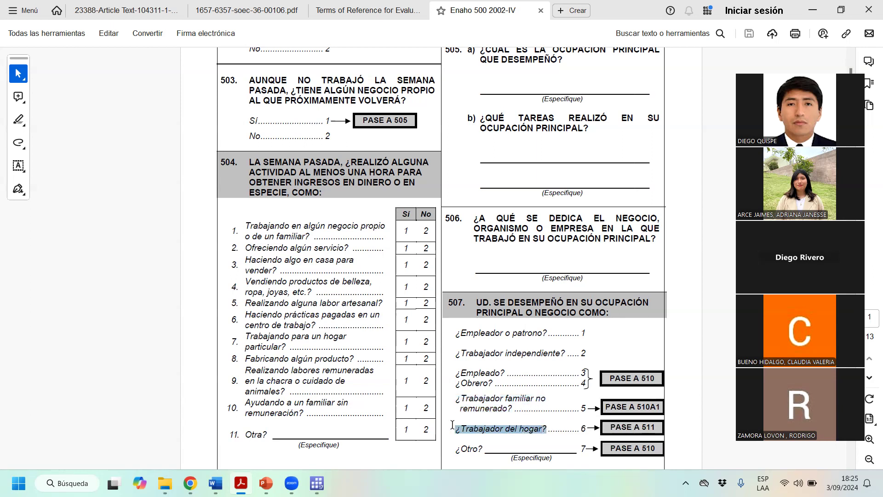
drag(586, 428, 454, 428)
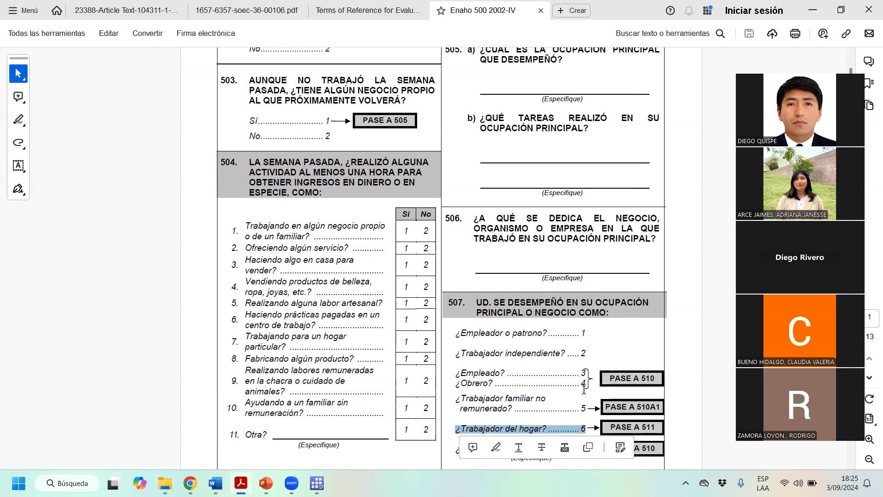
scroll(544, 307, down, 5)
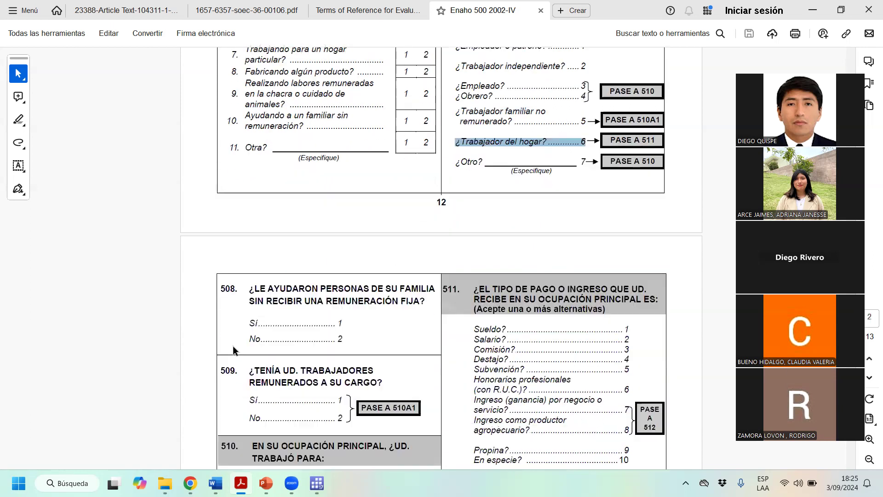
- Select the wording of question 508 and scroll down to question 511A
drag(269, 289, 396, 333)
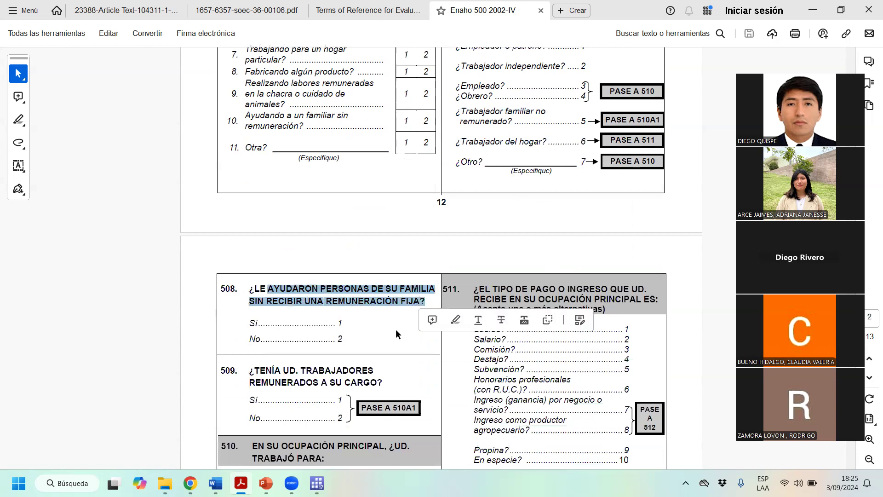
scroll(397, 334, down, 1)
drag(282, 299, 278, 325)
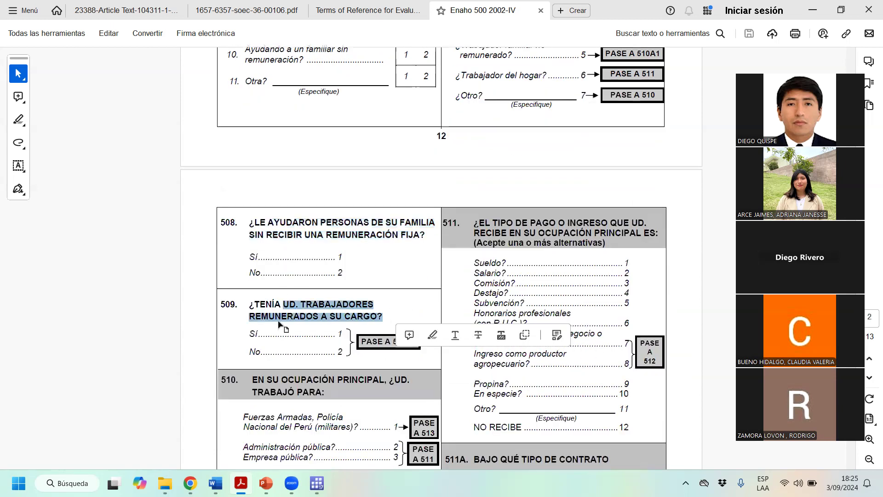
scroll(478, 281, down, 1)
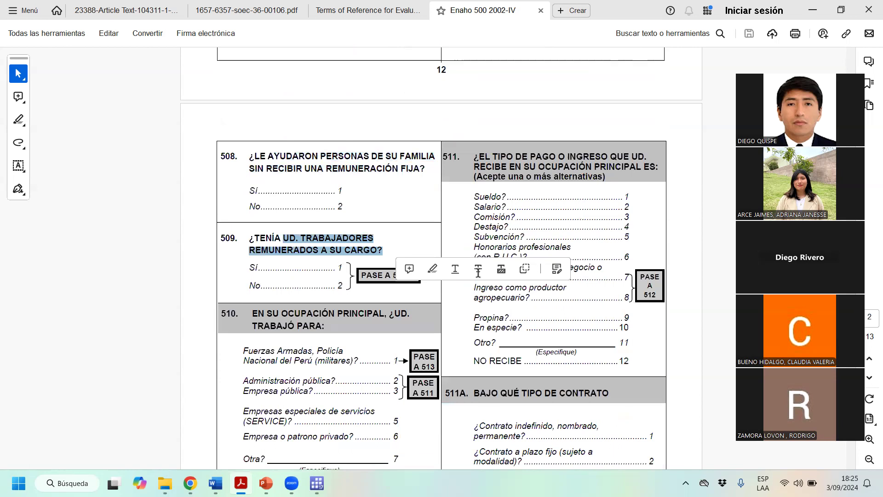
scroll(535, 273, down, 1)
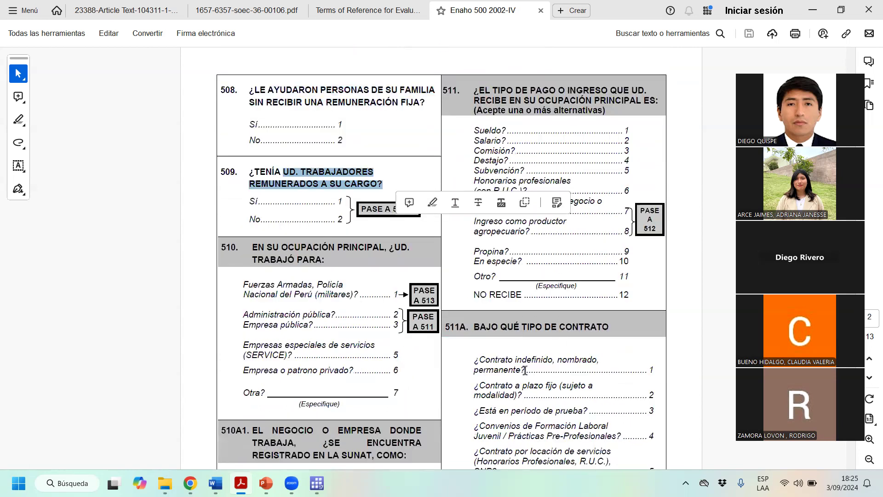
scroll(534, 347, down, 1)
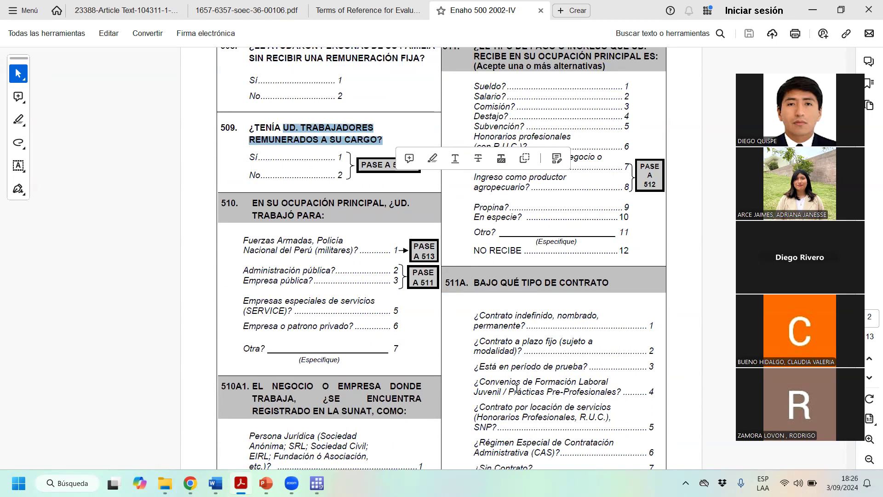
- Select option 4 (Prácticas Pre-...) of question 511A, then scroll on to questions 513–517
drag(509, 391, 561, 390)
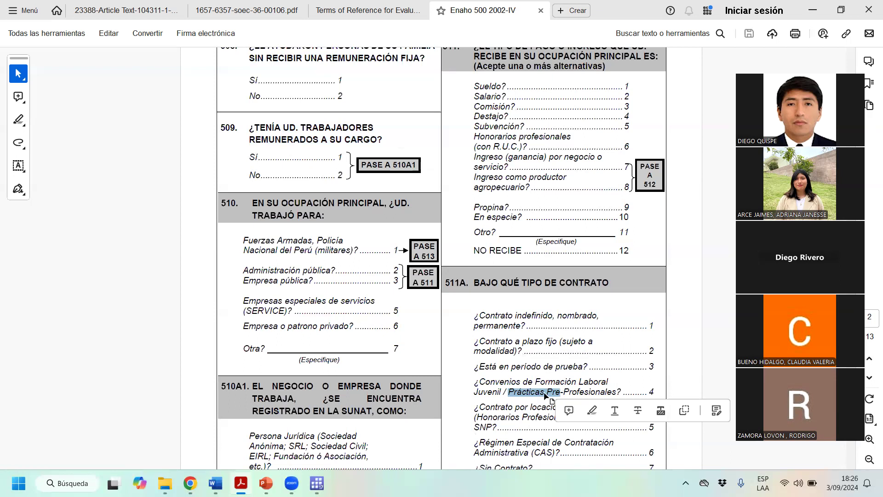
click(550, 395)
drag(621, 392, 468, 382)
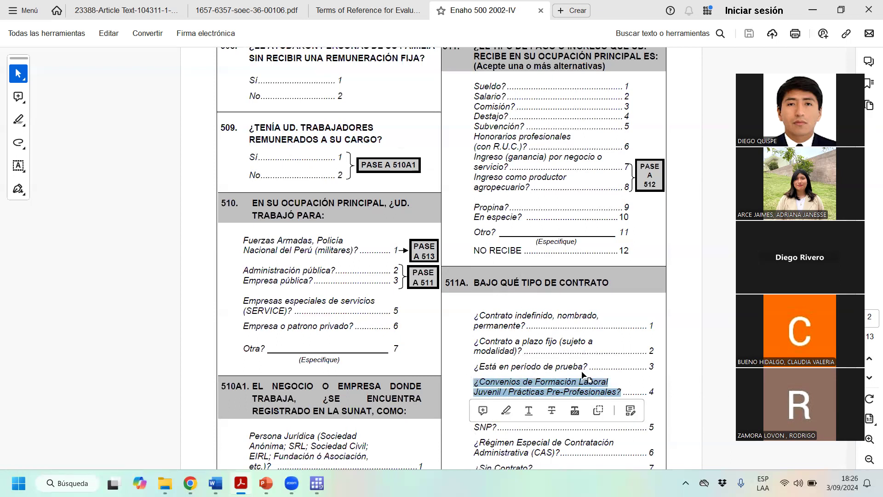
scroll(584, 364, down, 3)
click(557, 364)
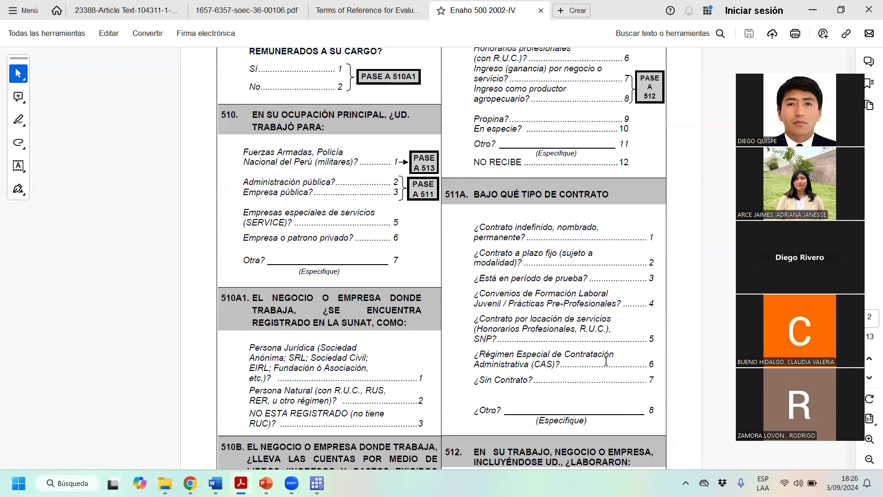
scroll(450, 355, down, 6)
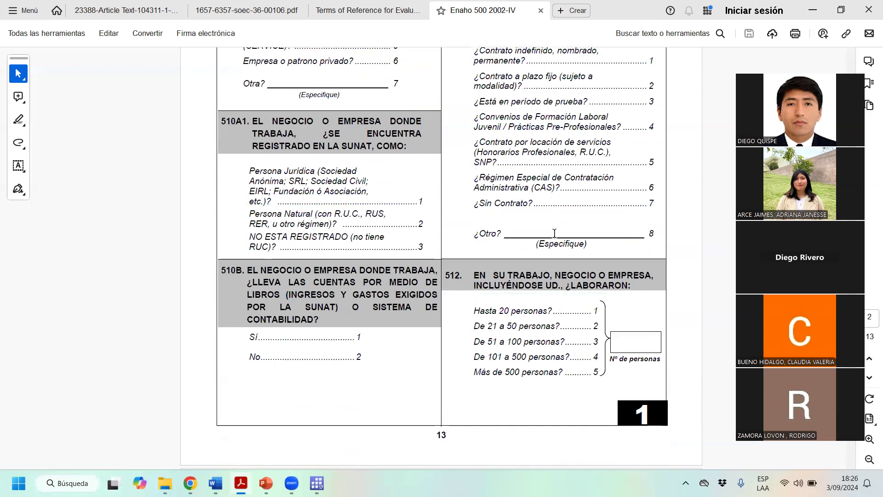
scroll(511, 295, down, 13)
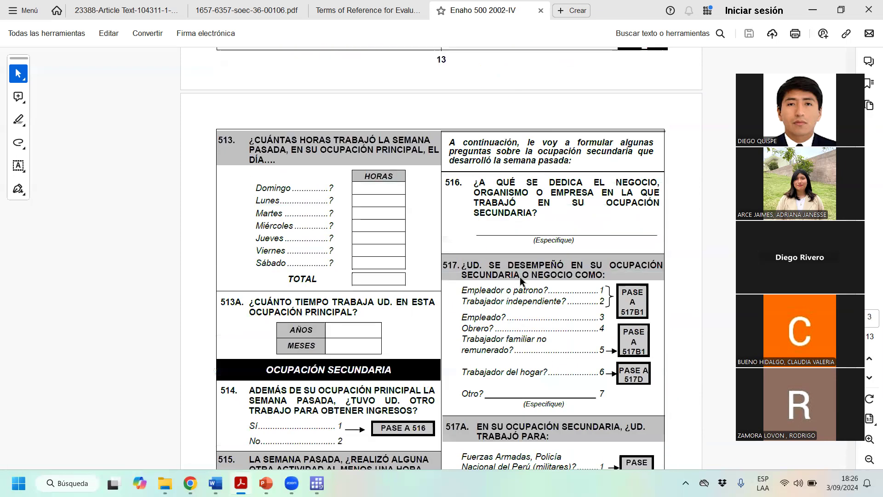
- Select the OCUPACIÓN SECUNDARIA heading, then scroll to income questions 523 and 529
scroll(527, 173, down, 2)
scroll(528, 173, down, 5)
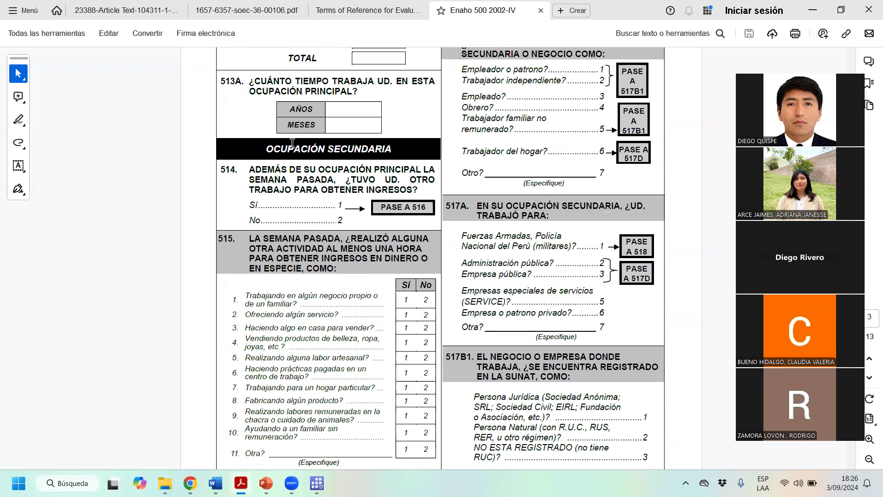
drag(265, 148, 398, 148)
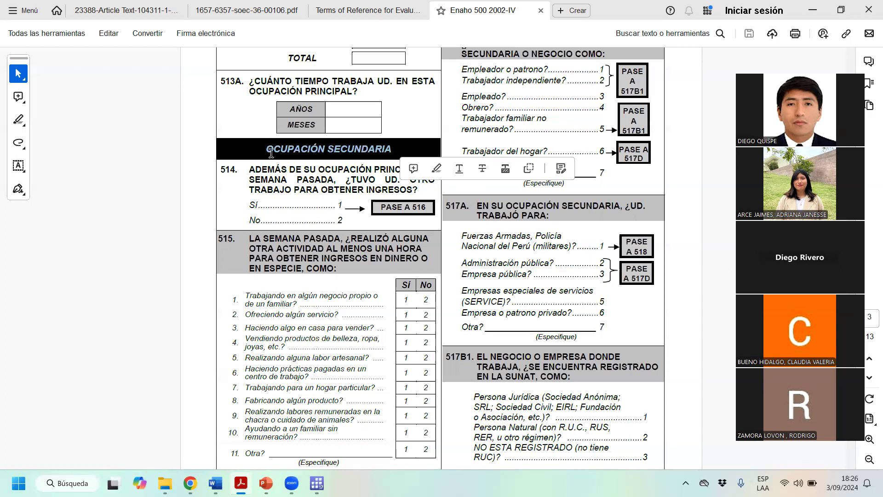
scroll(271, 153, down, 3)
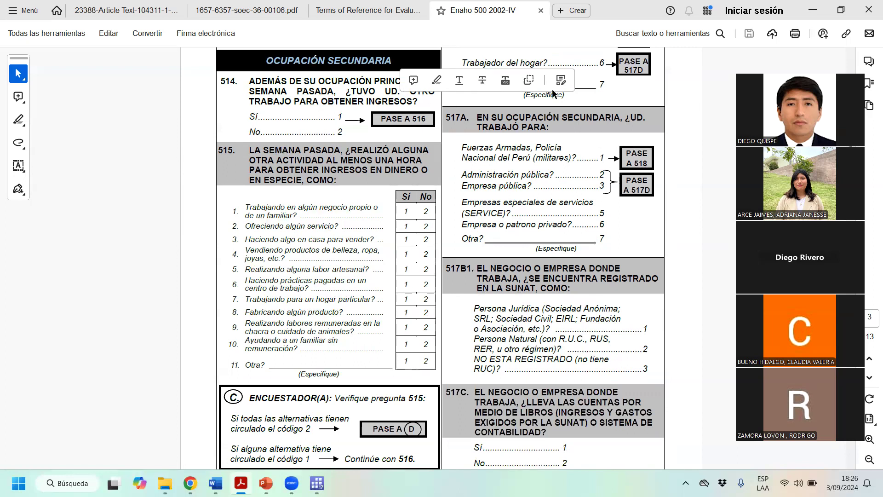
scroll(526, 294, down, 13)
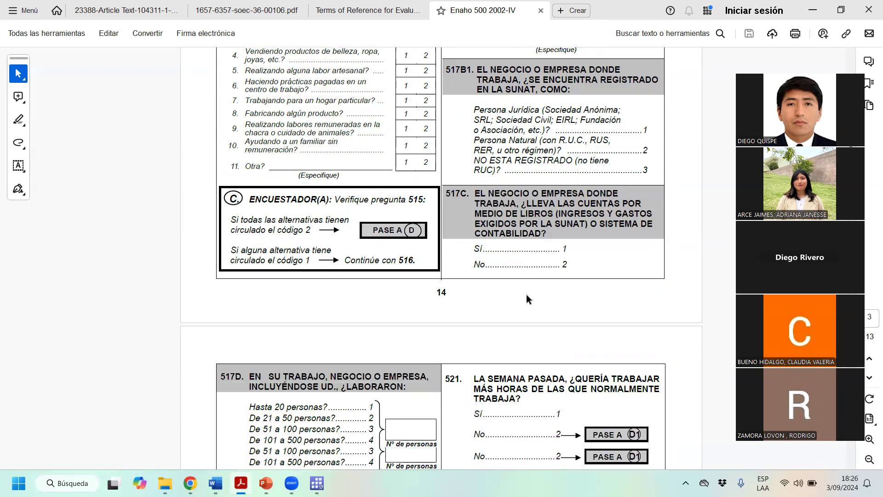
scroll(548, 377, down, 15)
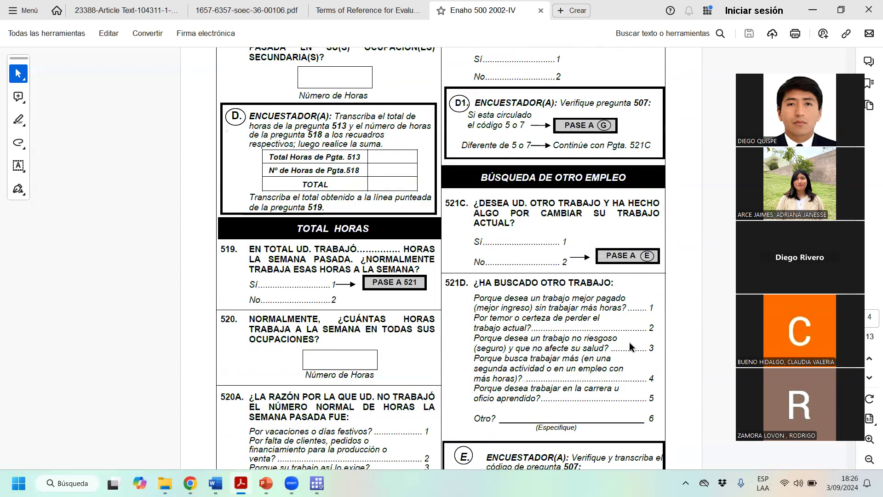
scroll(629, 291, down, 13)
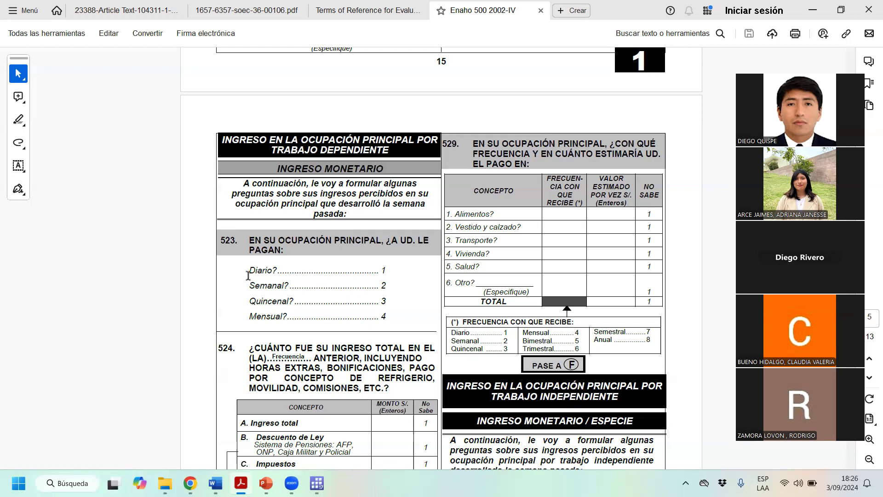
scroll(283, 308, down, 2)
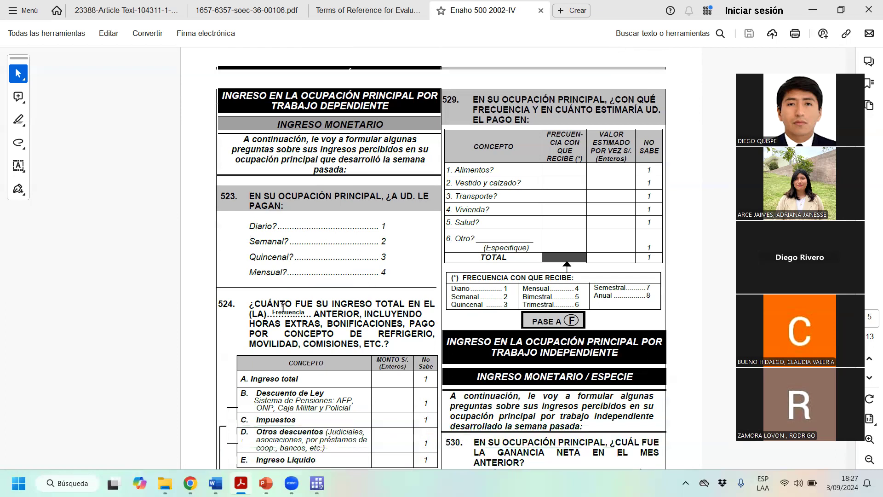
scroll(283, 308, down, 3)
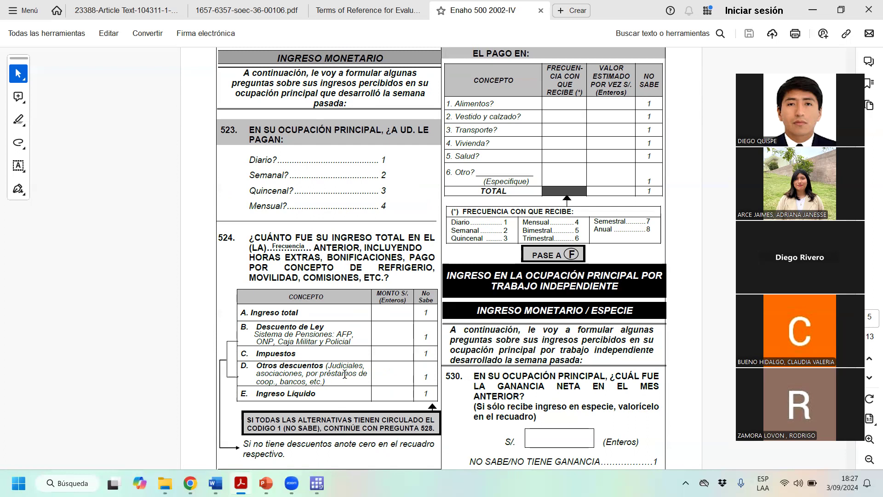
scroll(345, 373, down, 1)
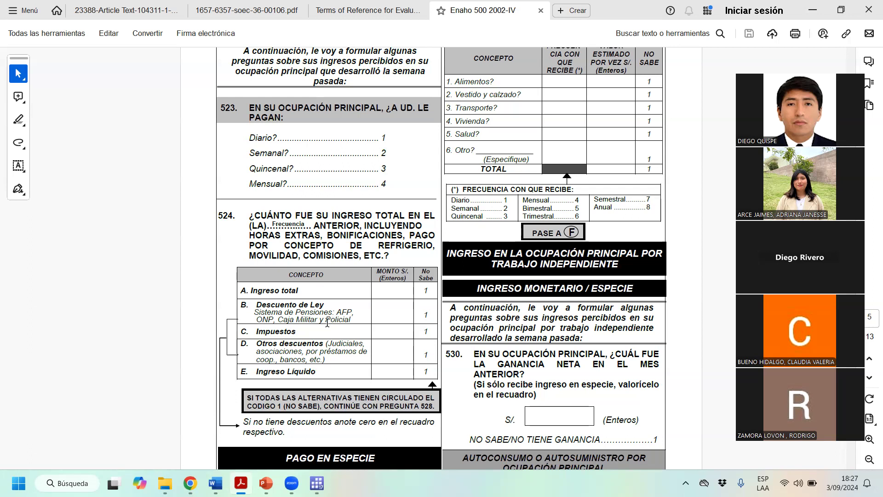
scroll(327, 322, down, 1)
scroll(327, 322, up, 4)
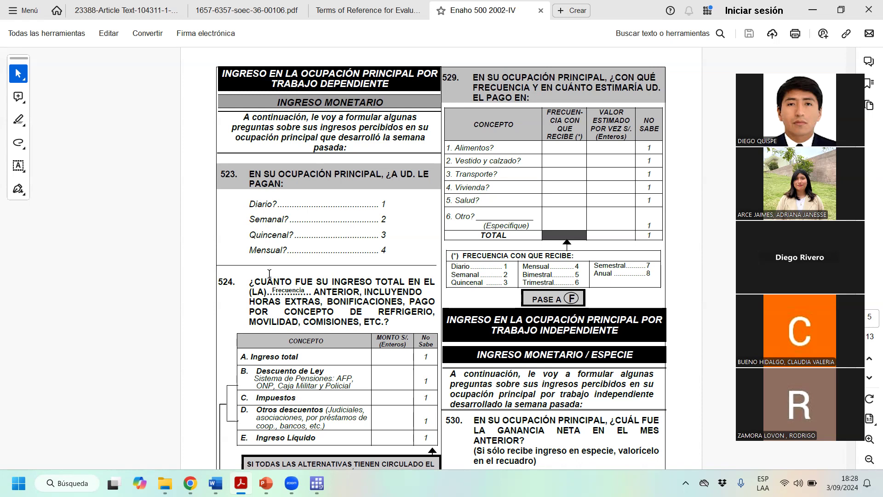
- Select the independent-work income section heading in the questionnaire
scroll(269, 274, down, 5)
scroll(555, 203, down, 5)
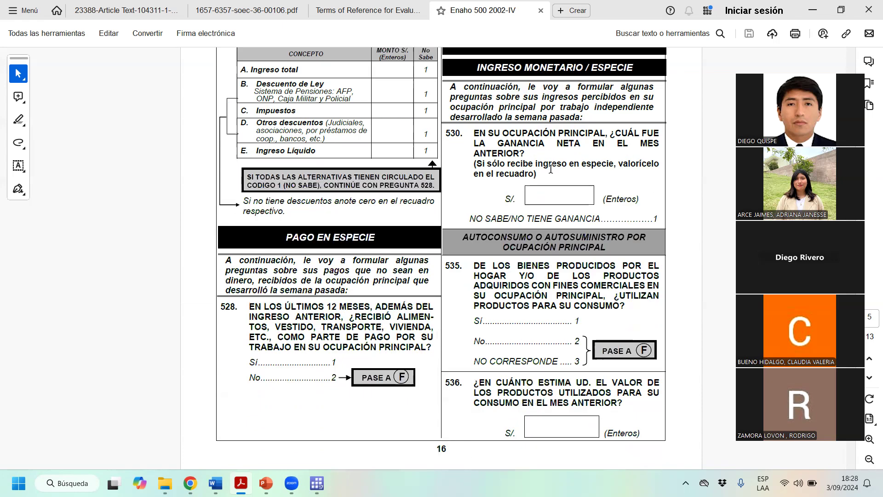
scroll(555, 180, up, 6)
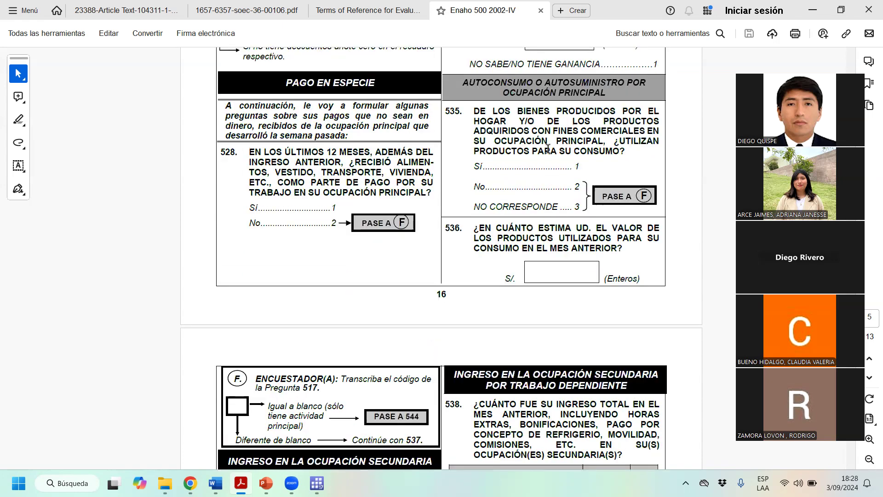
drag(464, 123, 618, 132)
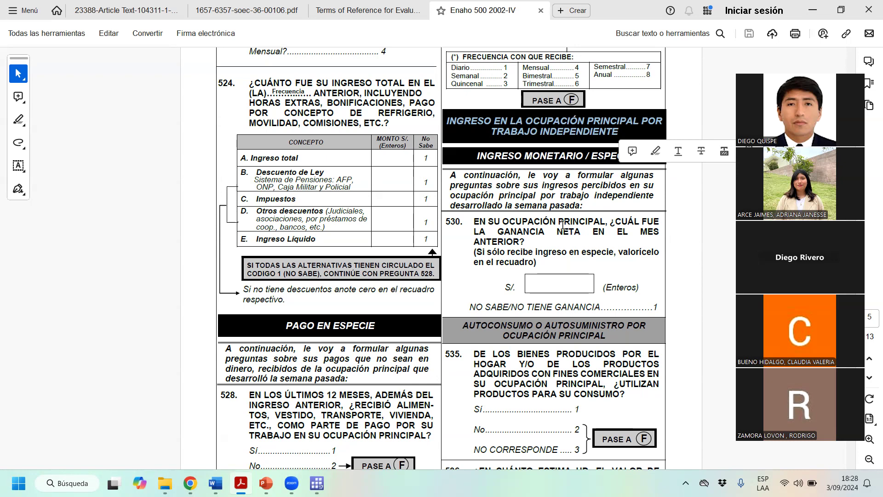
scroll(570, 227, down, 8)
scroll(595, 178, down, 8)
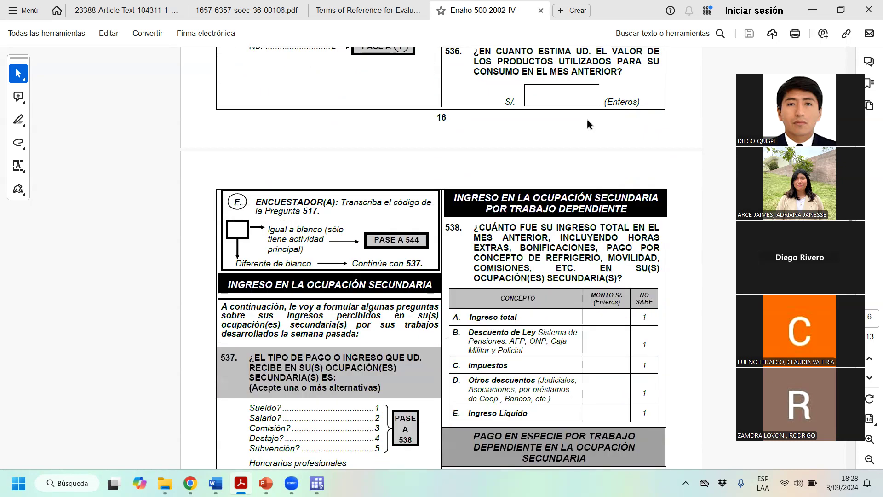
scroll(552, 180, down, 9)
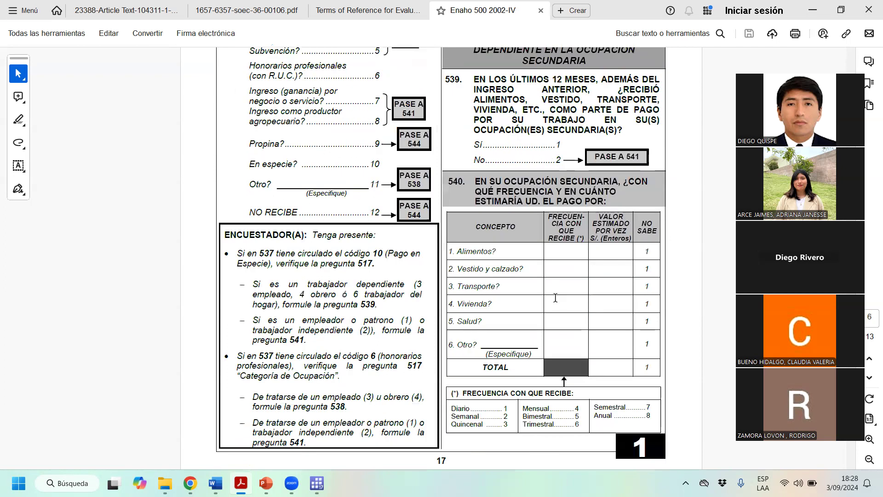
scroll(571, 339, down, 5)
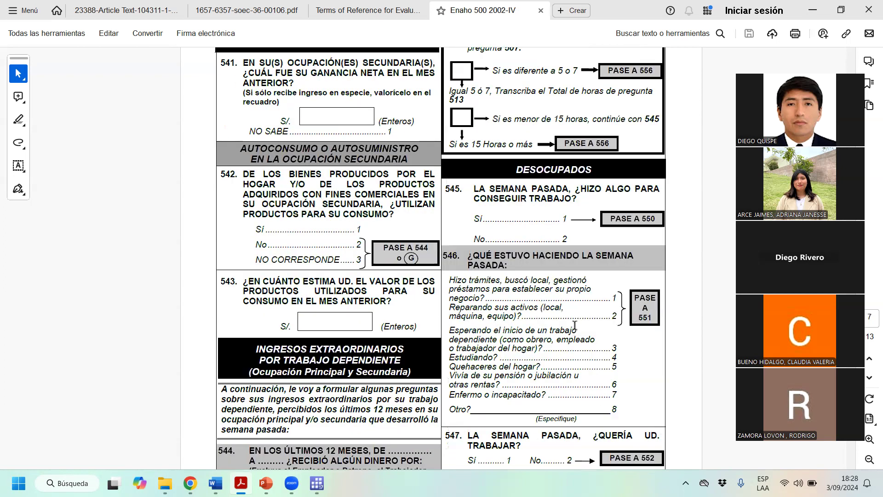
- Select the DESOCUPADOS heading, then scroll through pages 17–18 to questions 551–557
scroll(568, 334, up, 4)
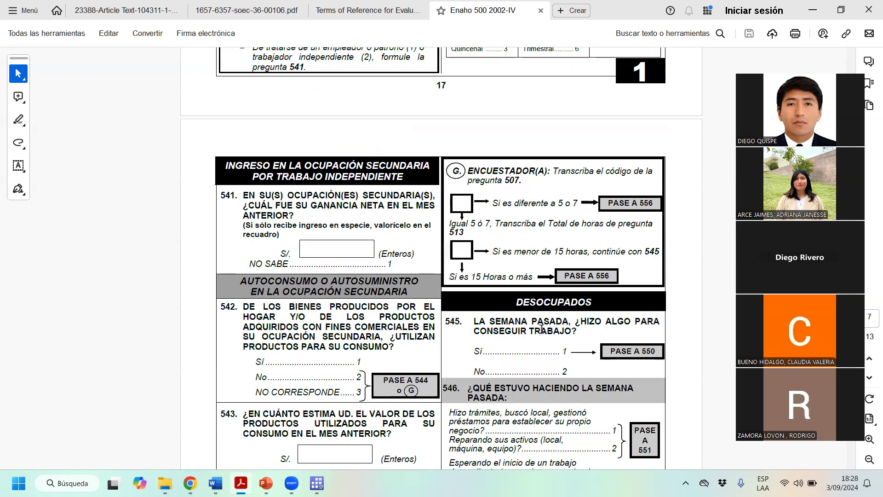
drag(523, 305, 601, 304)
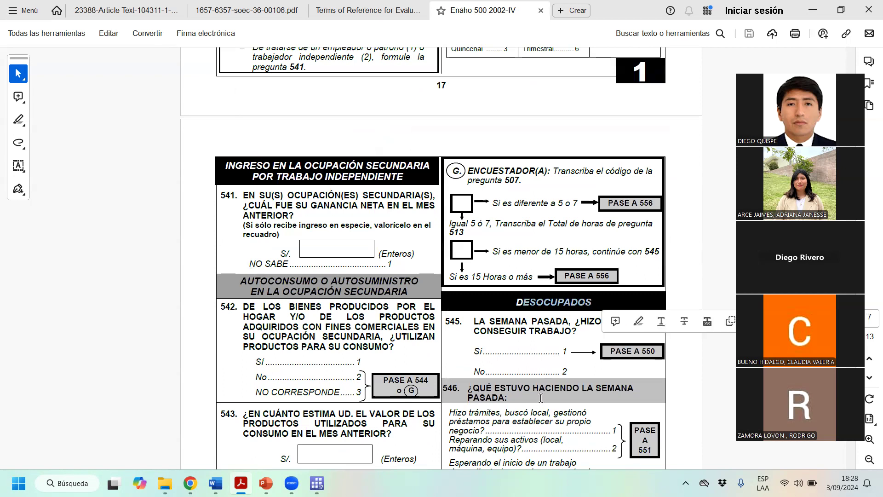
scroll(540, 398, down, 1)
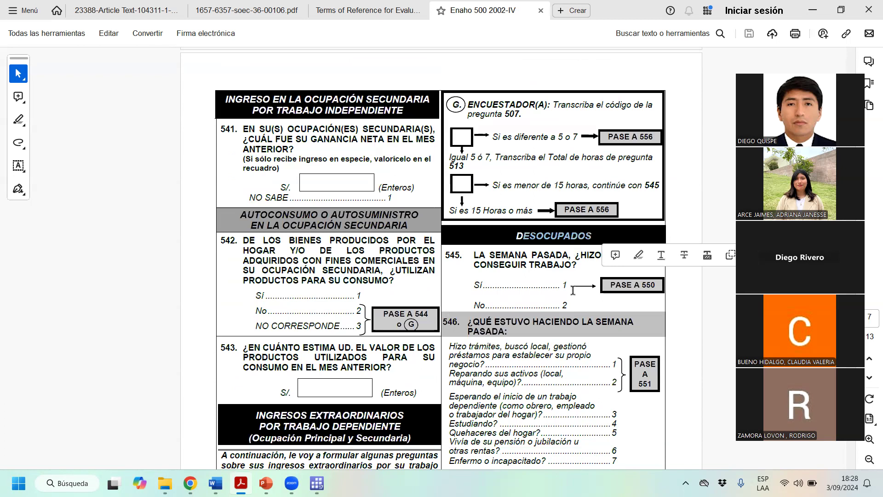
scroll(572, 292, down, 1)
drag(514, 170, 595, 170)
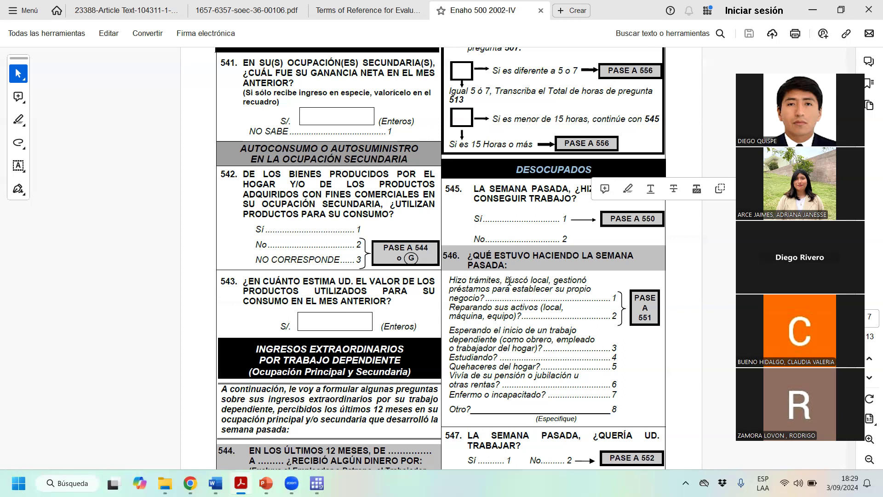
scroll(509, 280, down, 1)
scroll(544, 318, down, 1)
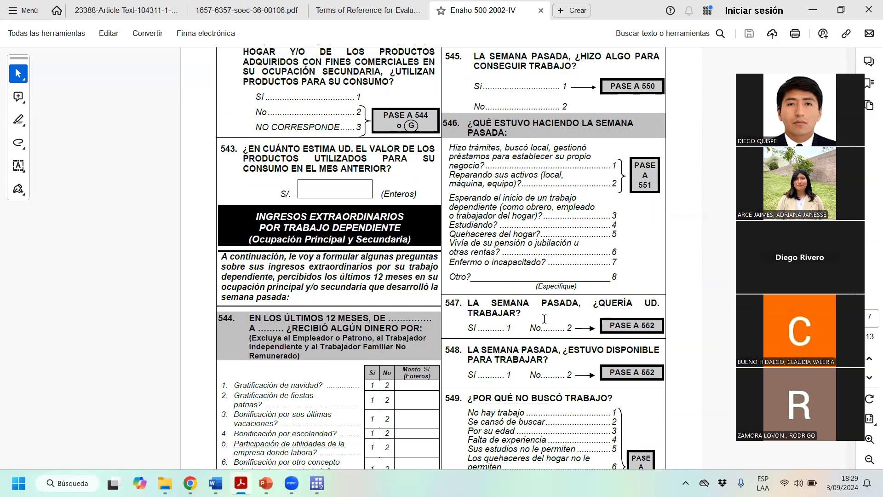
scroll(544, 319, up, 1)
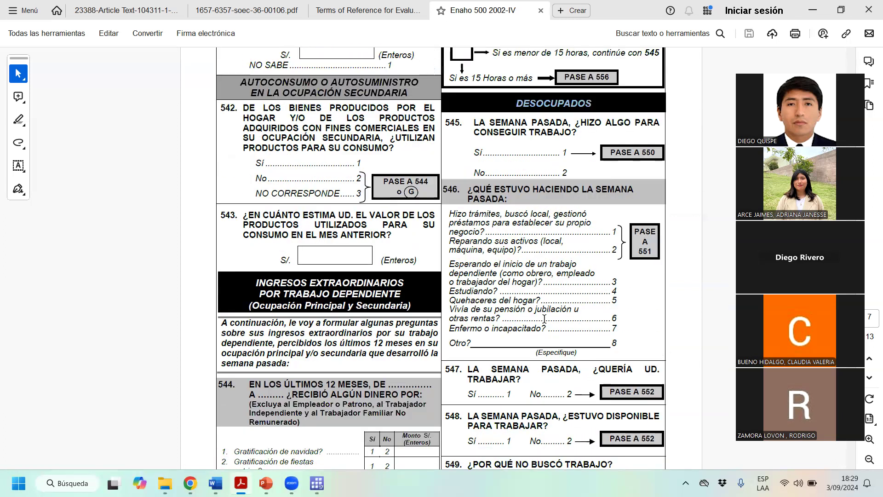
scroll(544, 318, down, 5)
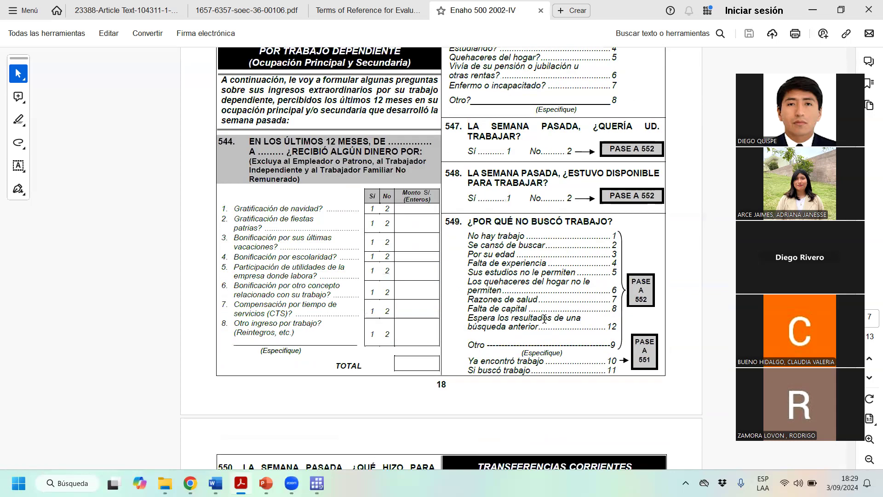
scroll(544, 318, down, 4)
scroll(544, 318, down, 13)
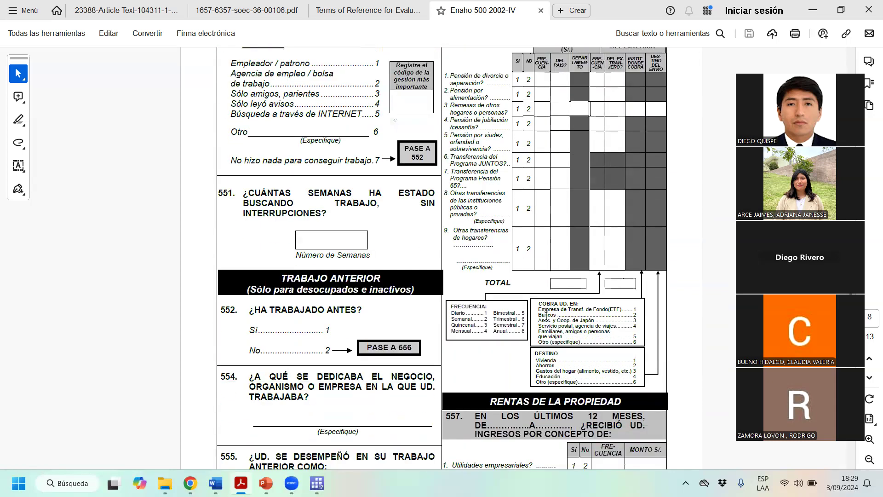
- Select the PROPIEDAD heading with question 557 and its items 1 and 4–8
scroll(482, 242, up, 2)
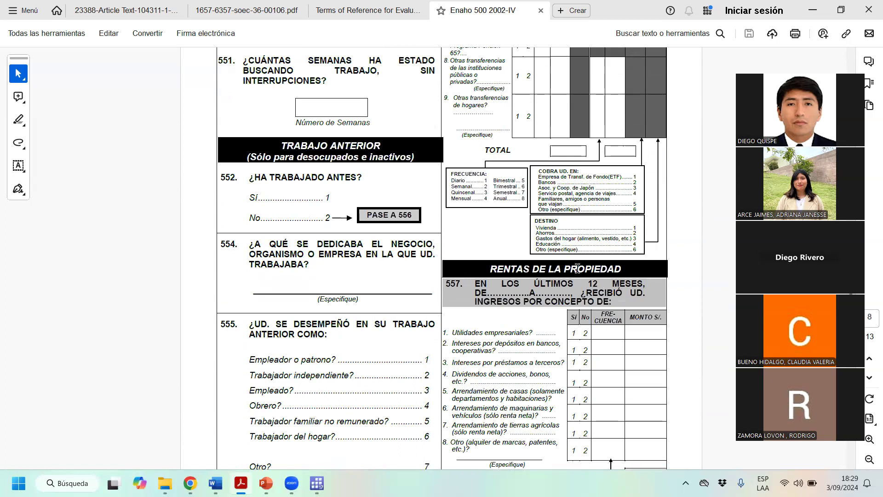
scroll(577, 268, down, 1)
drag(476, 226, 646, 227)
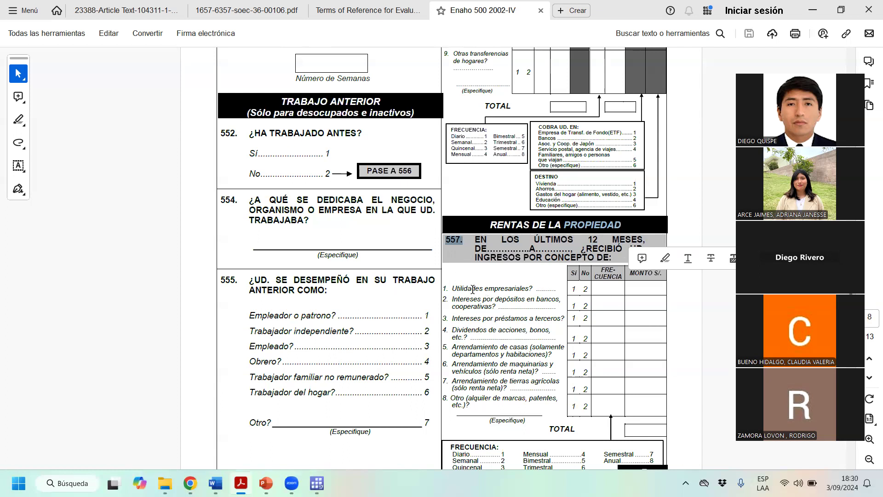
drag(452, 288, 529, 291)
mouse_move(476, 302)
mouse_down()
mouse_move(490, 303)
mouse_move(492, 318)
mouse_move(470, 328)
mouse_move(478, 412)
mouse_up()
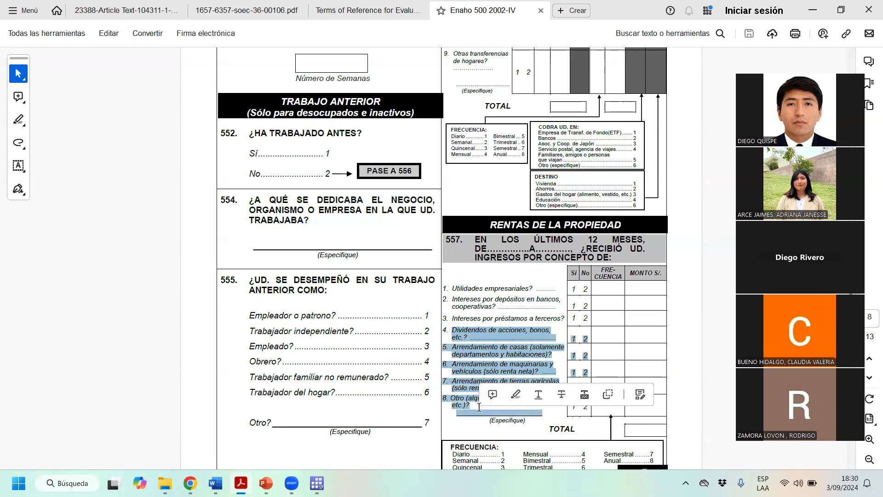
- Reselect item 1, Utilidades empresariales, then scroll to question 558 and the Etnicidad block
scroll(486, 311, up, 1)
scroll(517, 346, down, 12)
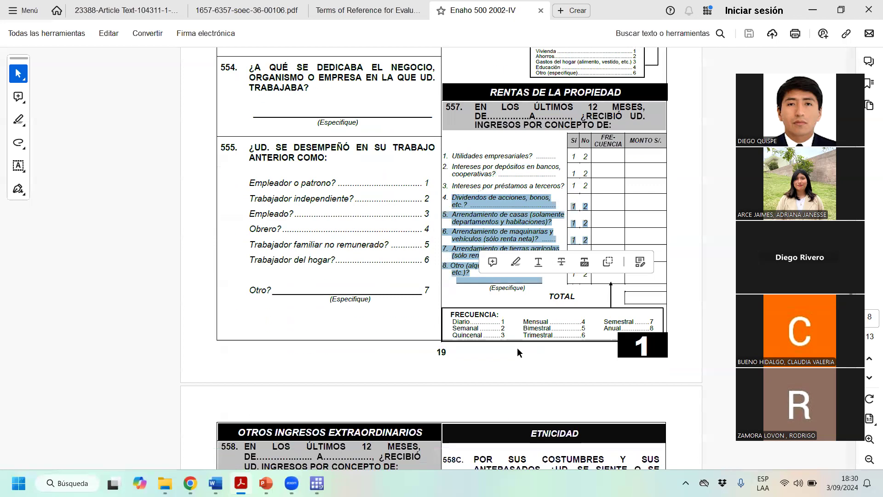
scroll(525, 328, down, 5)
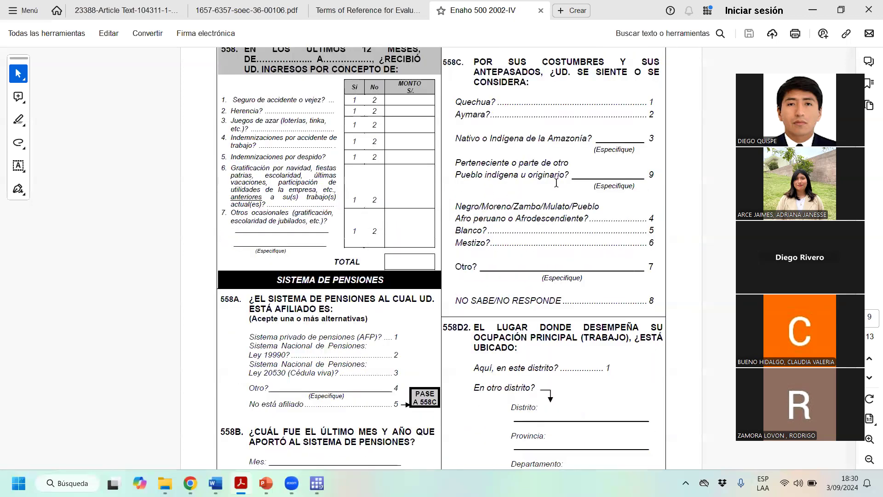
scroll(371, 193, down, 1)
scroll(330, 150, up, 5)
scroll(577, 180, up, 10)
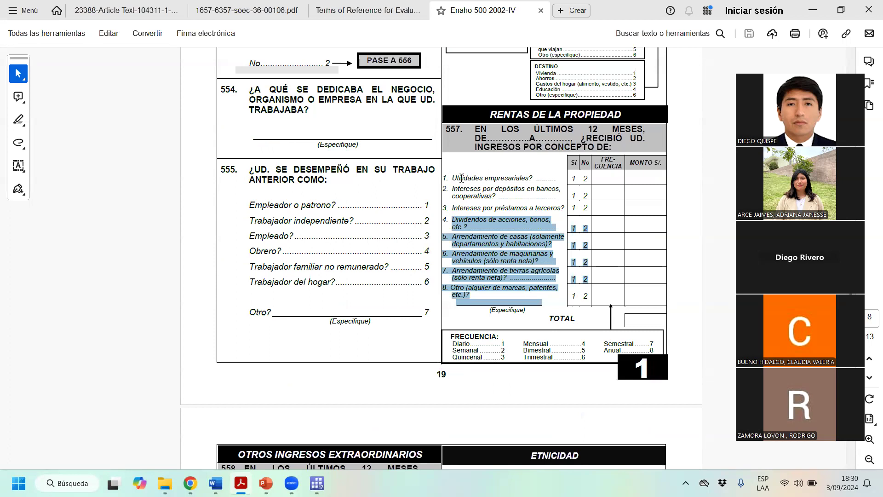
drag(452, 178, 537, 176)
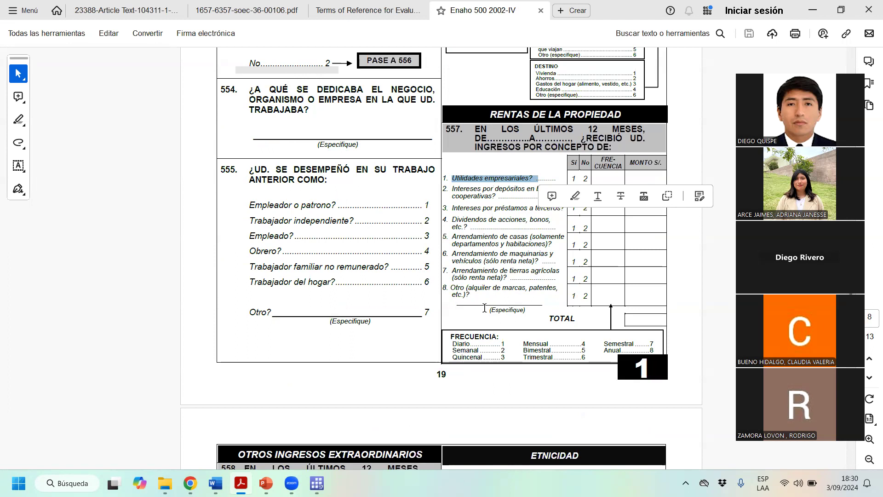
scroll(511, 252, down, 1)
scroll(359, 345, down, 4)
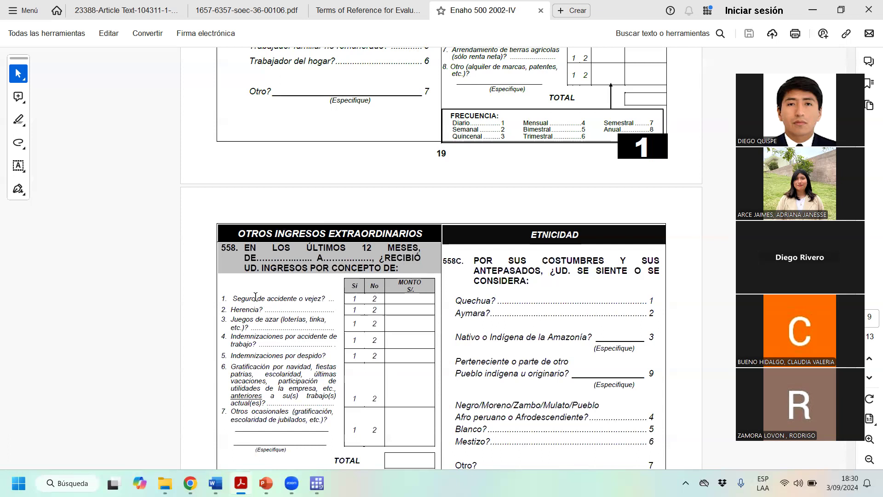
drag(256, 298, 348, 298)
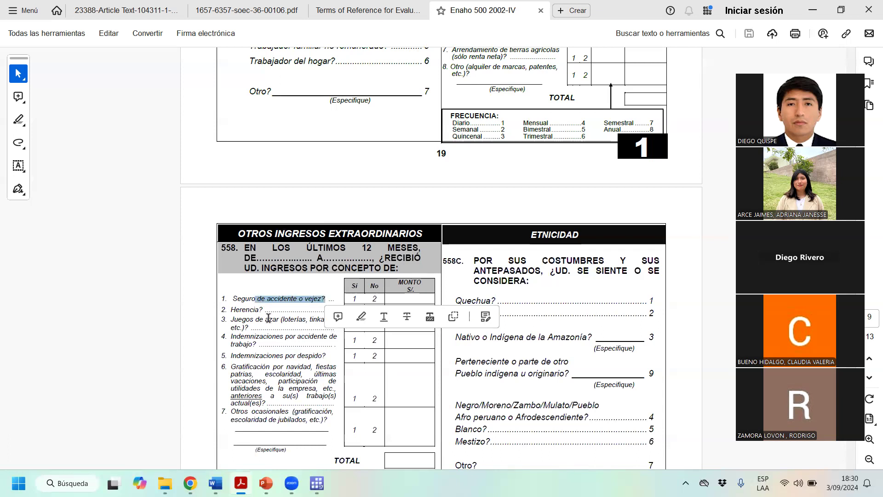
drag(265, 319, 299, 322)
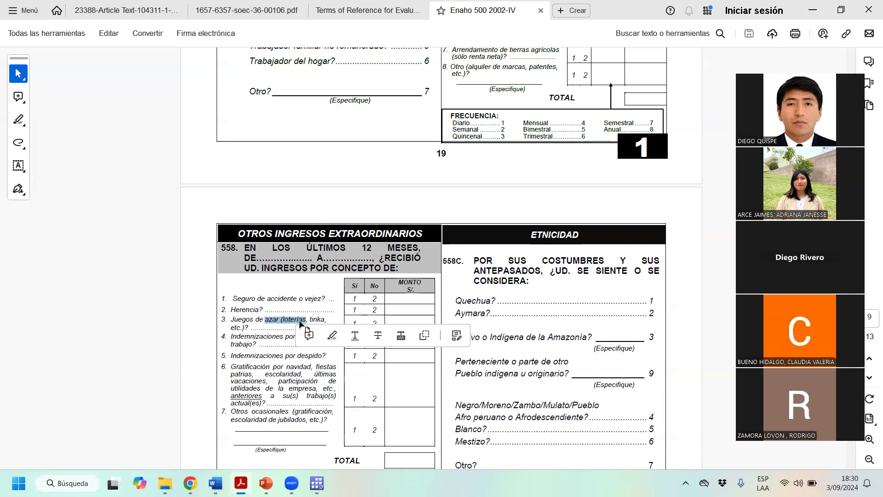
drag(285, 356, 323, 357)
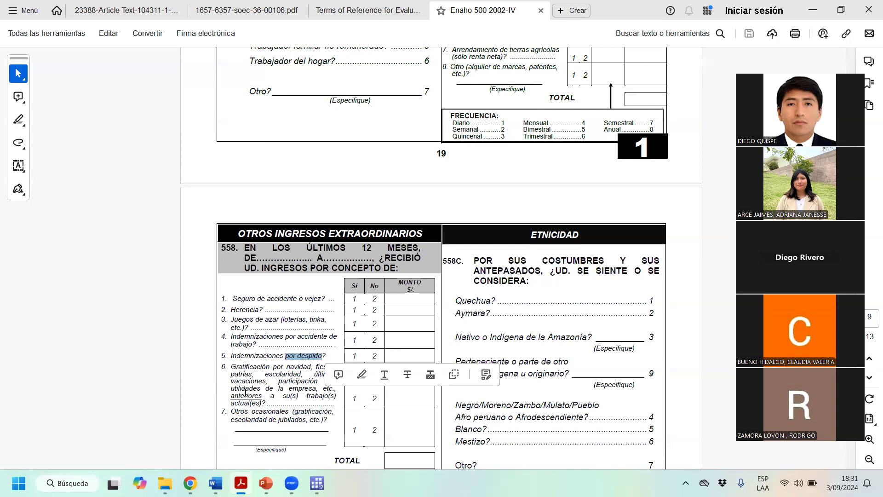
scroll(554, 276, down, 11)
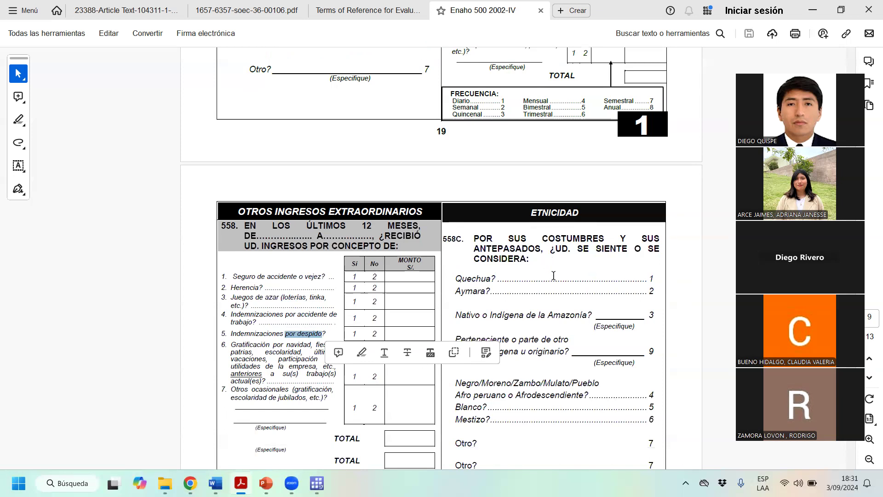
drag(272, 233, 396, 233)
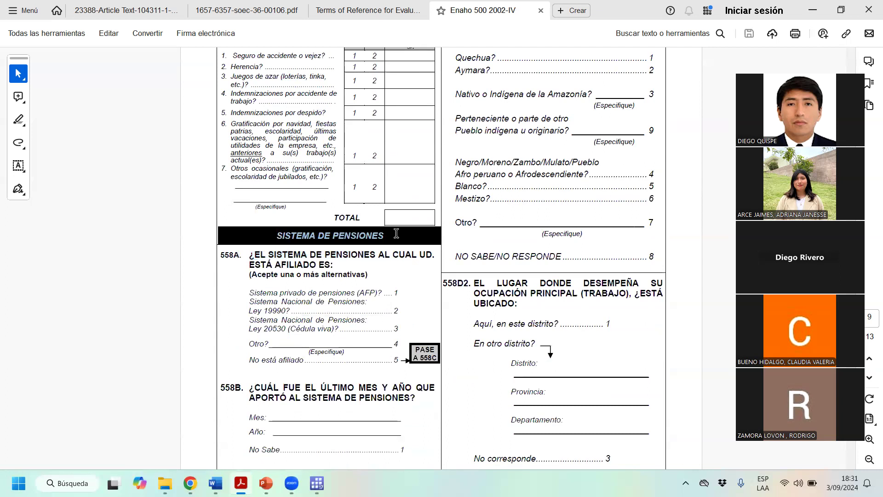
click(396, 233)
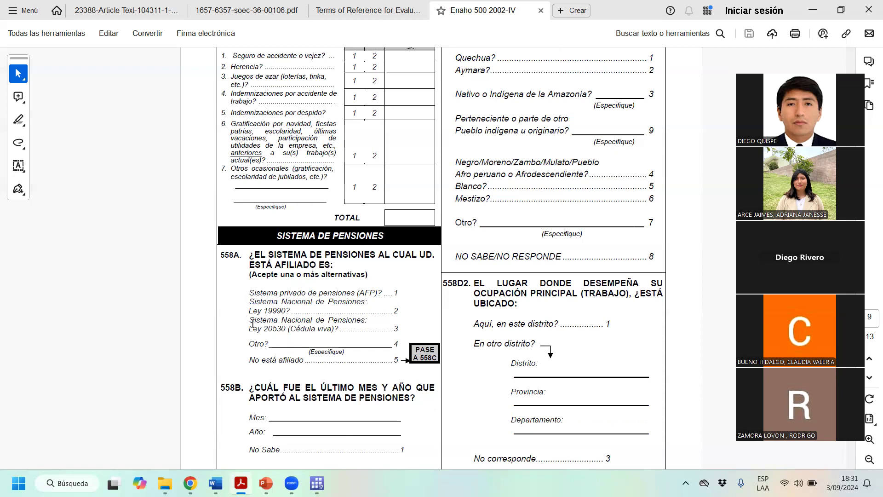
mouse_move(252, 322)
mouse_down()
mouse_move(391, 329)
mouse_move(359, 319)
mouse_move(307, 328)
mouse_move(332, 328)
mouse_up()
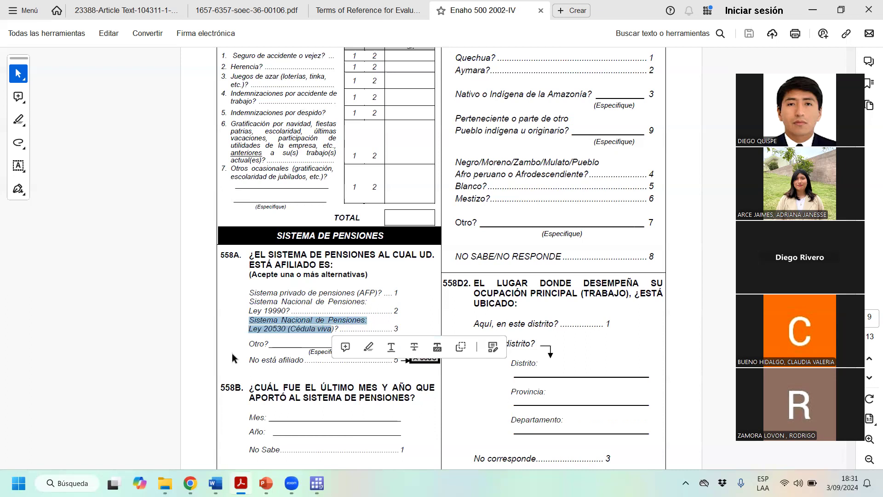
scroll(238, 356, down, 2)
scroll(484, 304, up, 6)
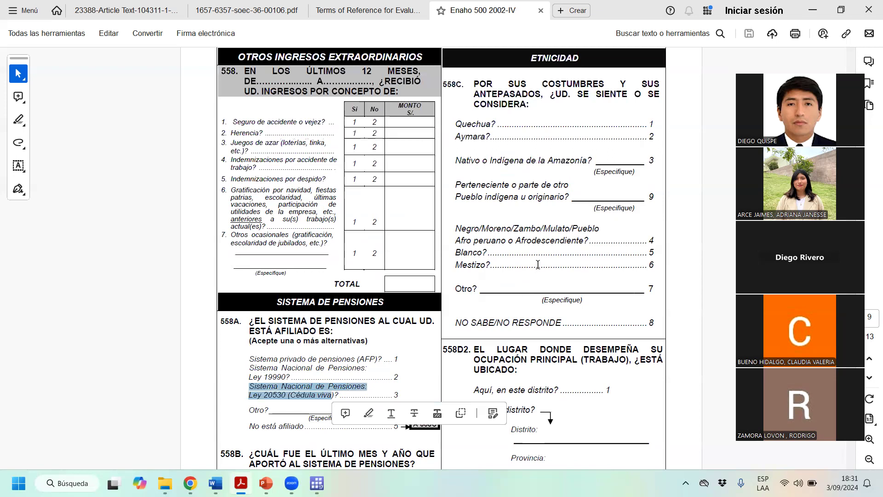
drag(531, 121, 597, 151)
drag(588, 205, 603, 456)
scroll(582, 384, down, 3)
scroll(581, 385, up, 1)
scroll(581, 380, down, 6)
scroll(581, 377, up, 3)
scroll(579, 351, down, 1)
scroll(580, 325, up, 1)
scroll(581, 324, up, 6)
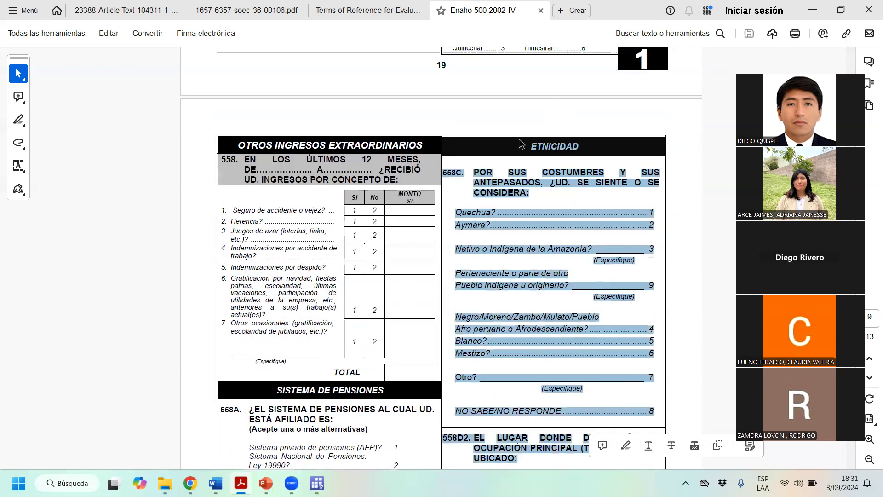
drag(534, 143, 585, 139)
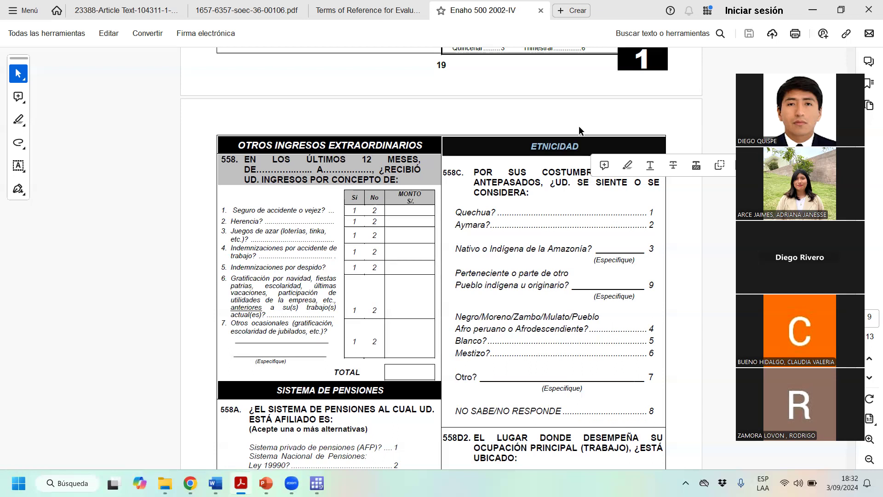
drag(583, 146, 527, 147)
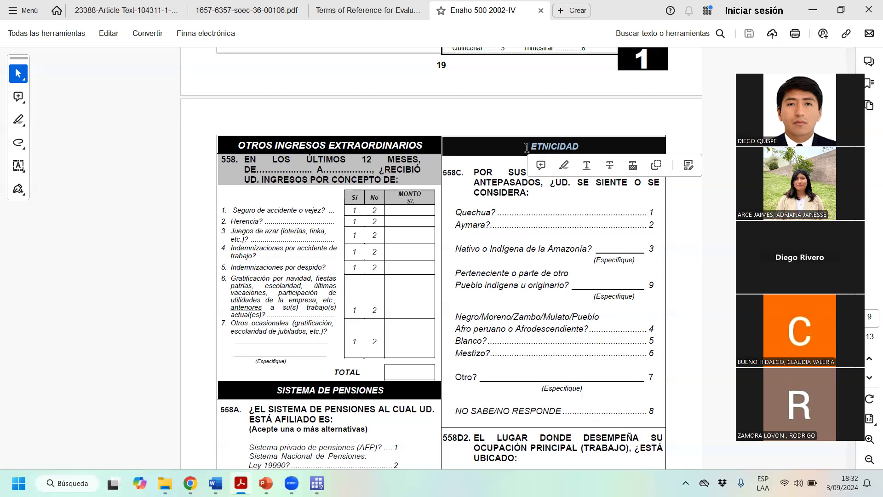
click(543, 192)
drag(526, 147, 578, 142)
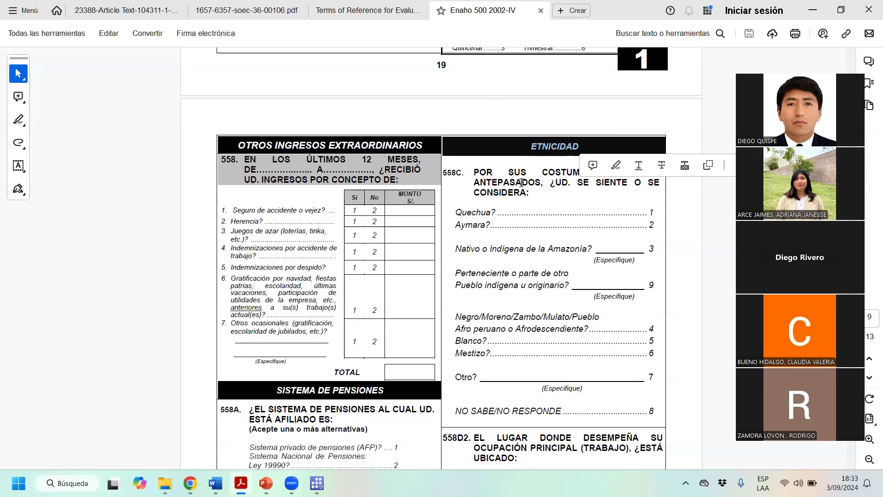
- Scroll through the questionnaire and select the INCLUSIÓN FINANCIERA section heading
scroll(520, 231, down, 7)
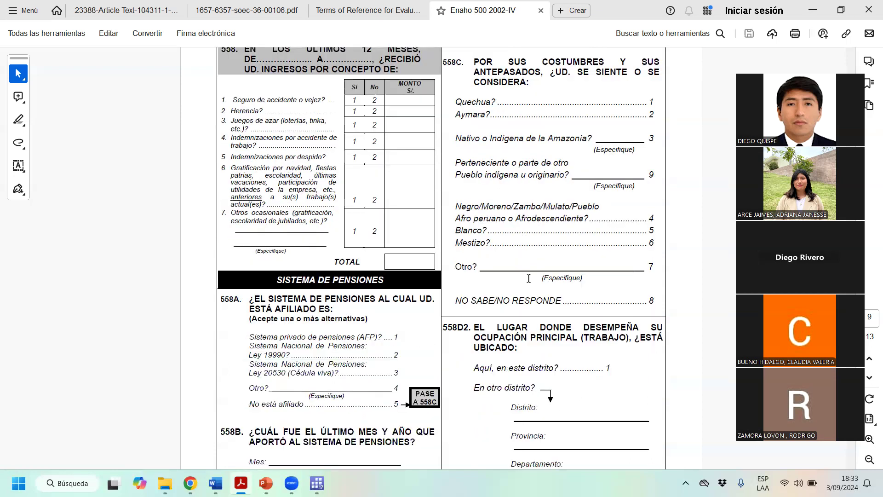
scroll(571, 163, up, 4)
scroll(570, 163, up, 2)
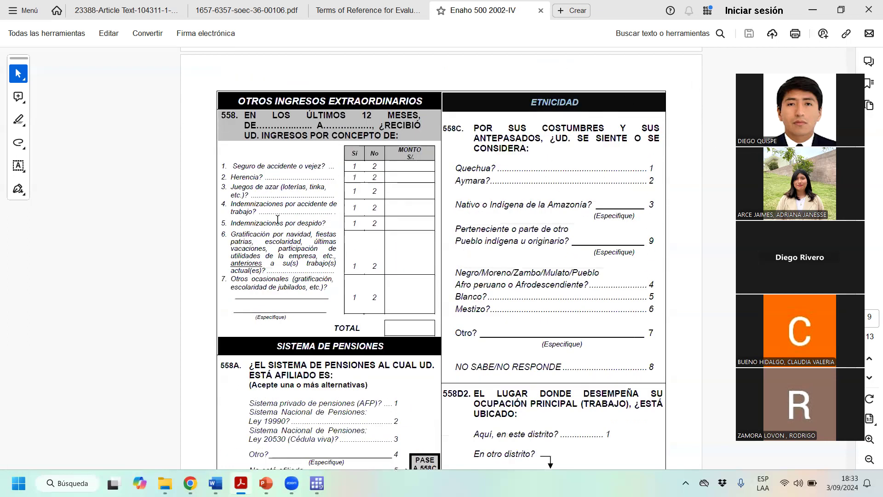
scroll(593, 283, down, 4)
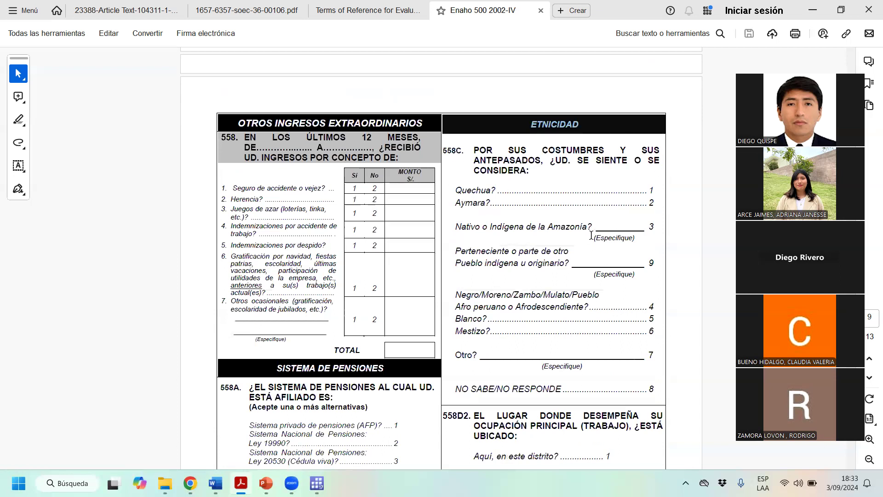
scroll(608, 288, up, 1)
scroll(614, 294, down, 2)
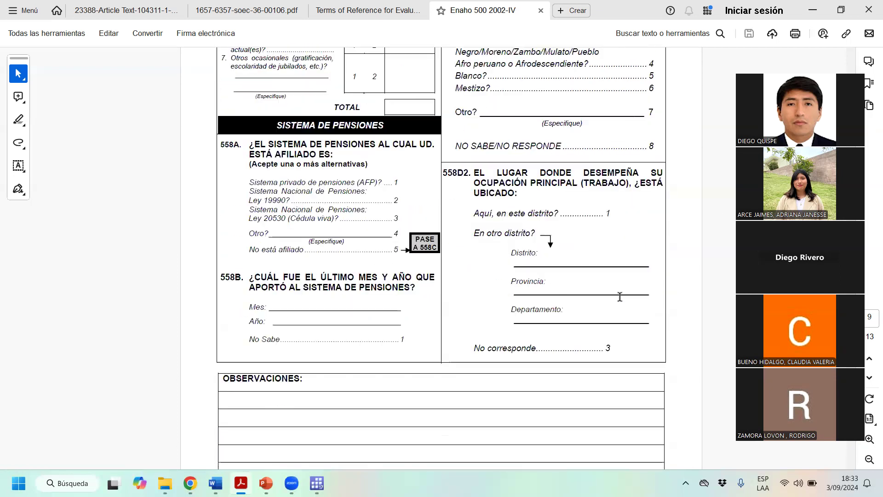
scroll(602, 275, down, 7)
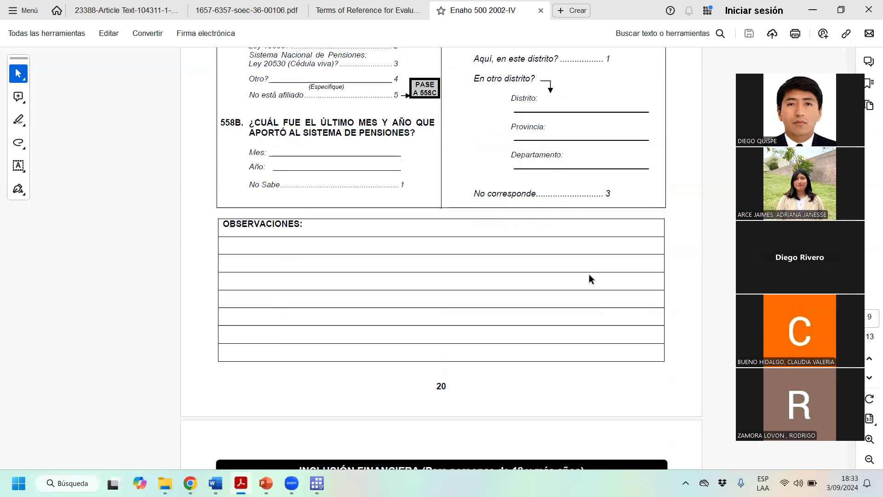
scroll(253, 256, up, 1)
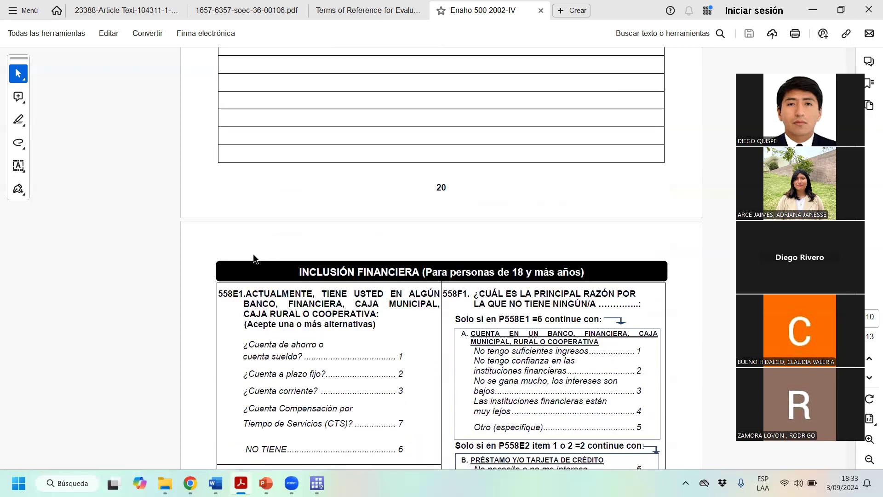
drag(300, 272, 401, 276)
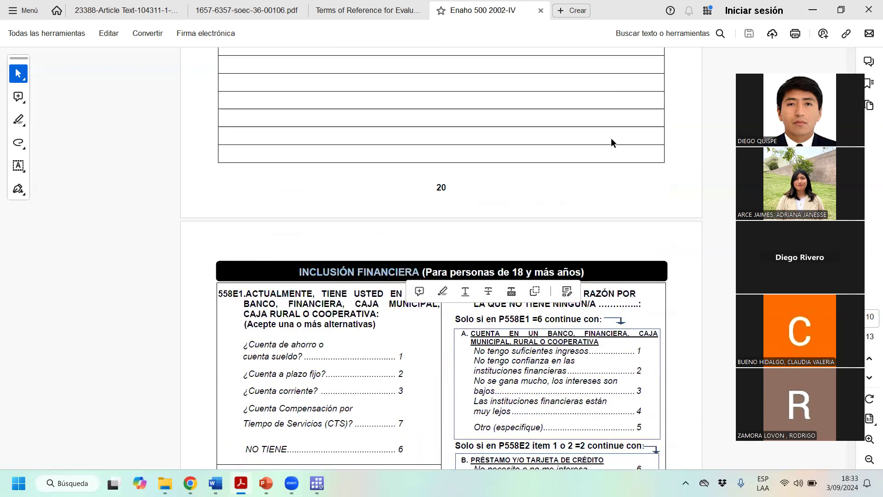
- Scroll to the 560 OTROS GASTOS table, then close the questionnaire and minimize Acrobat
scroll(611, 229, down, 3)
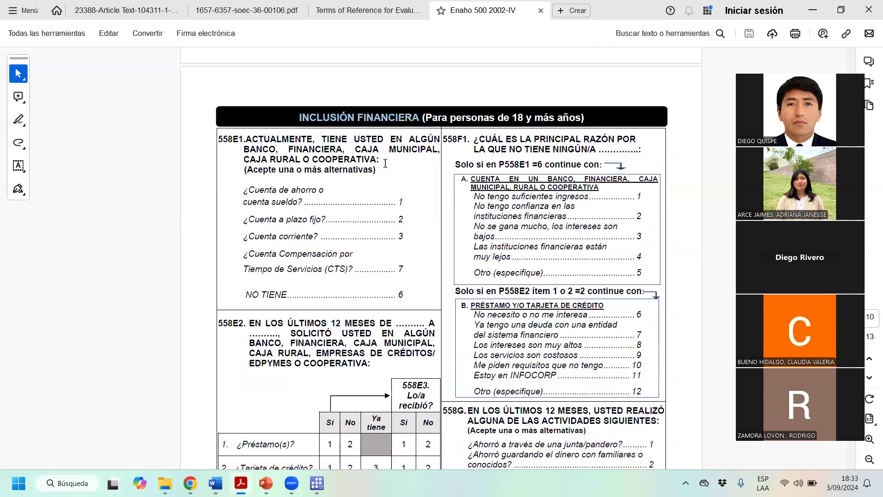
scroll(369, 132, down, 9)
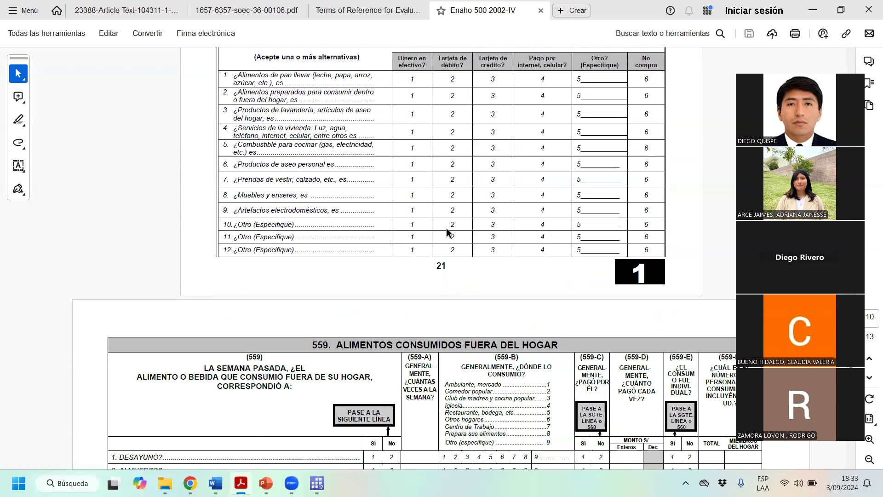
scroll(448, 232, down, 5)
scroll(464, 210, down, 2)
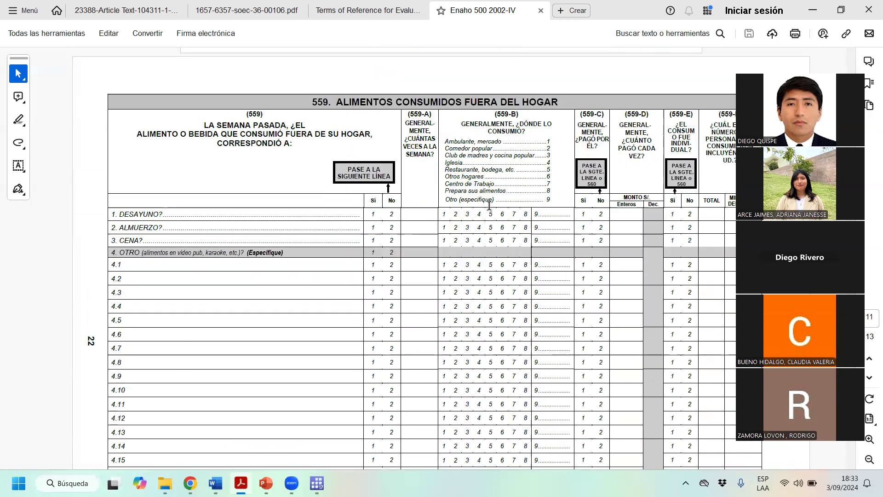
scroll(538, 274, down, 7)
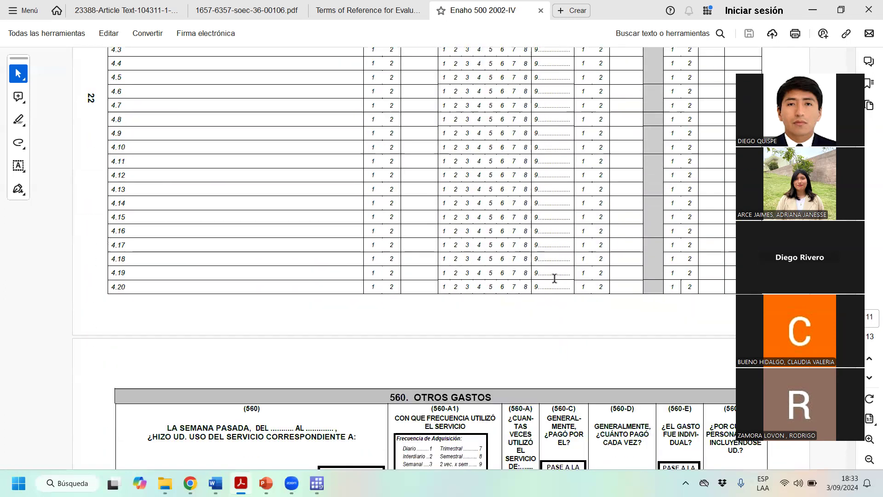
scroll(567, 279, down, 2)
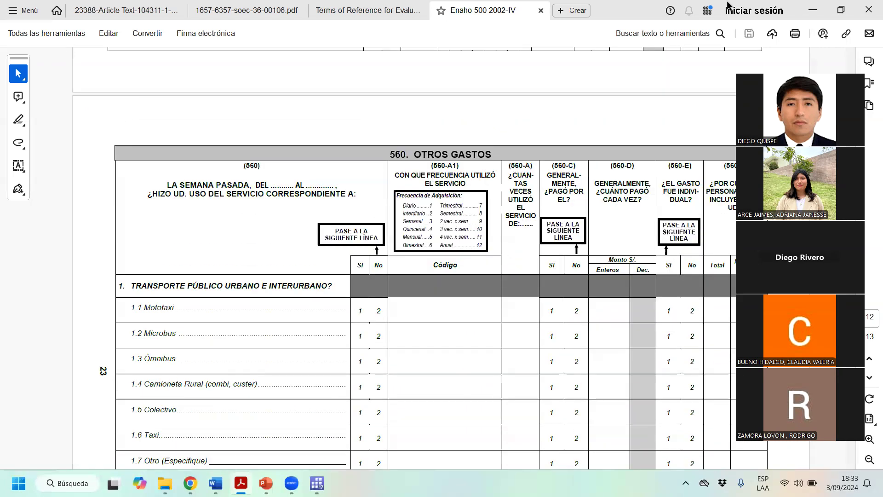
click(541, 10)
click(812, 9)
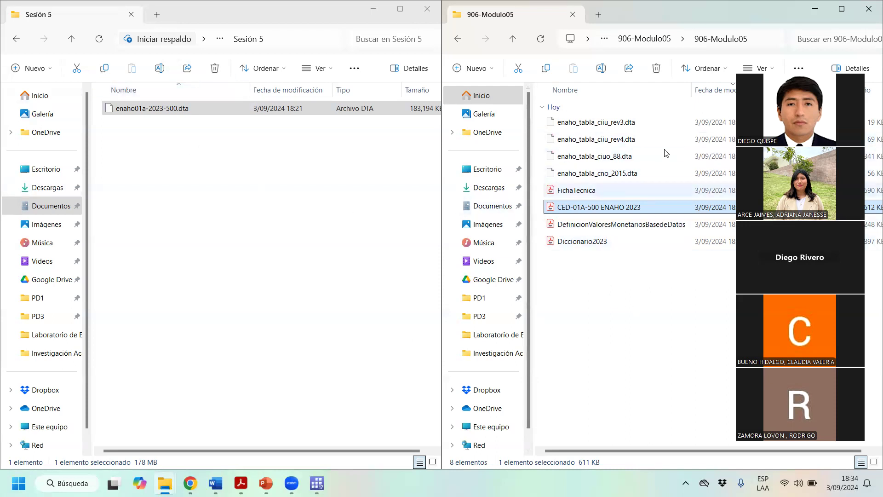
- Open the DefinicionValoresMonetariosBasedeDatos PDF in Acrobat with the tools pane hidden
mouse_move(590, 144)
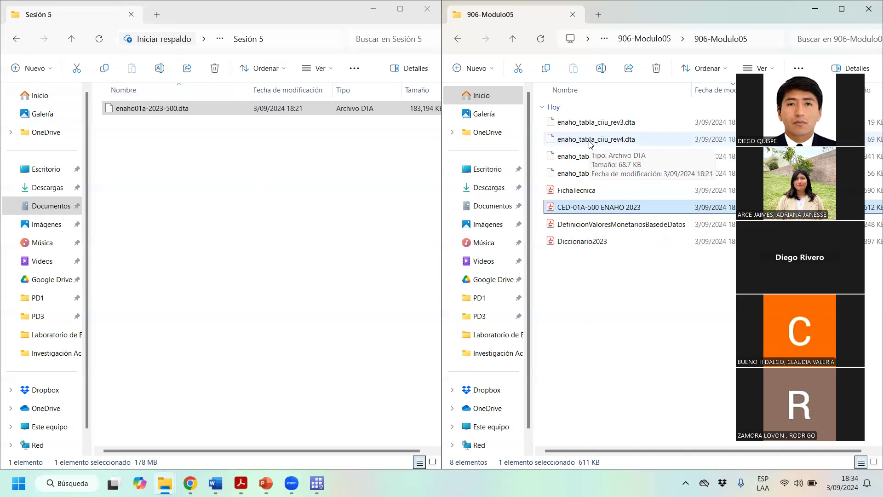
click(632, 231)
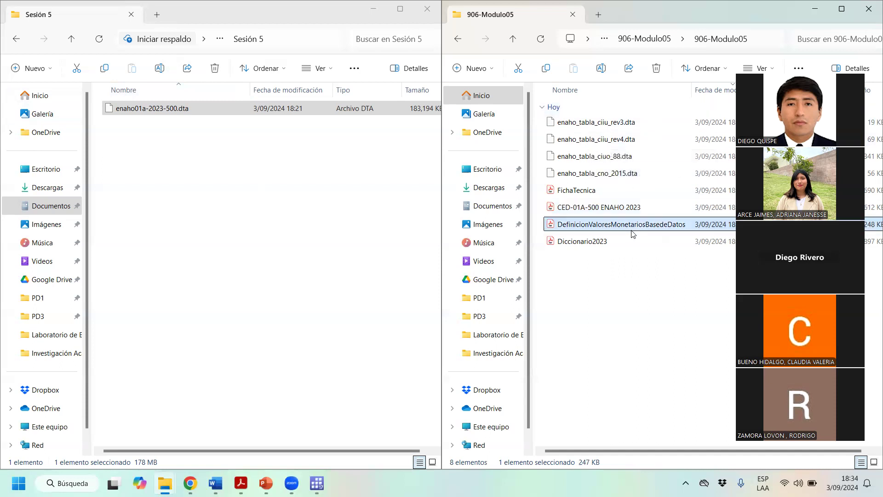
double_click(630, 229)
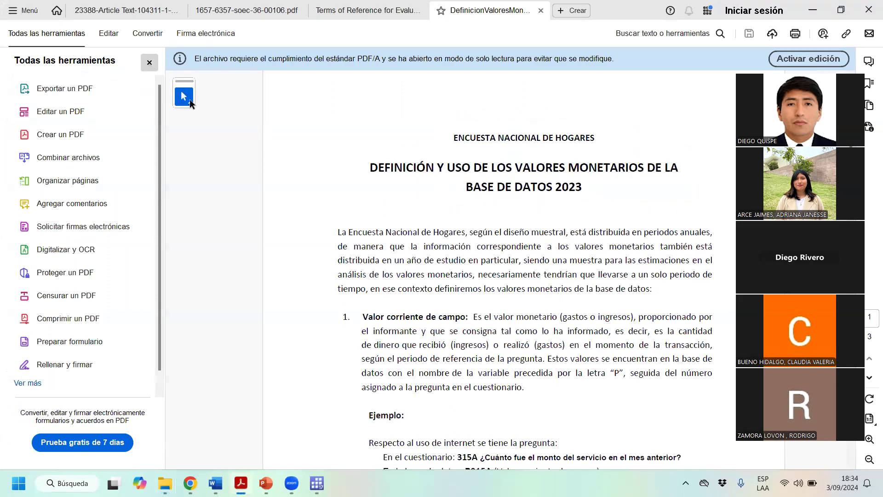
click(149, 64)
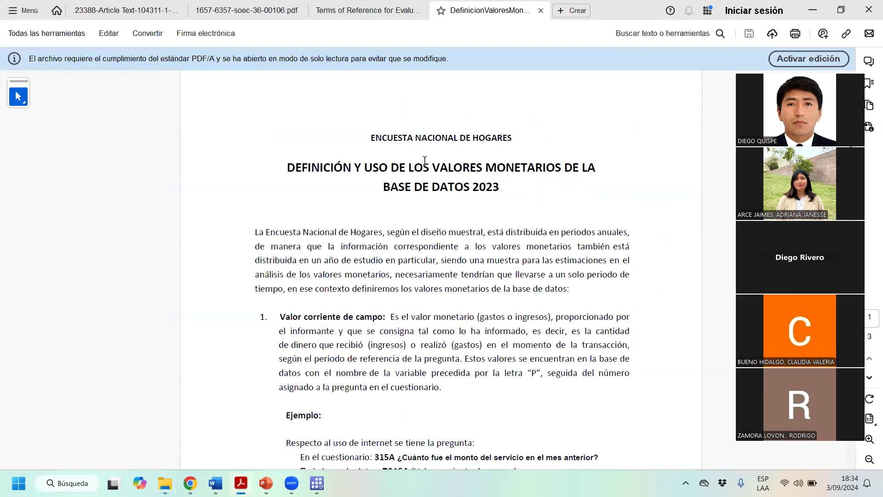
- Skim the monetary values definitions document, then close it
scroll(441, 162, down, 3)
scroll(440, 162, down, 3)
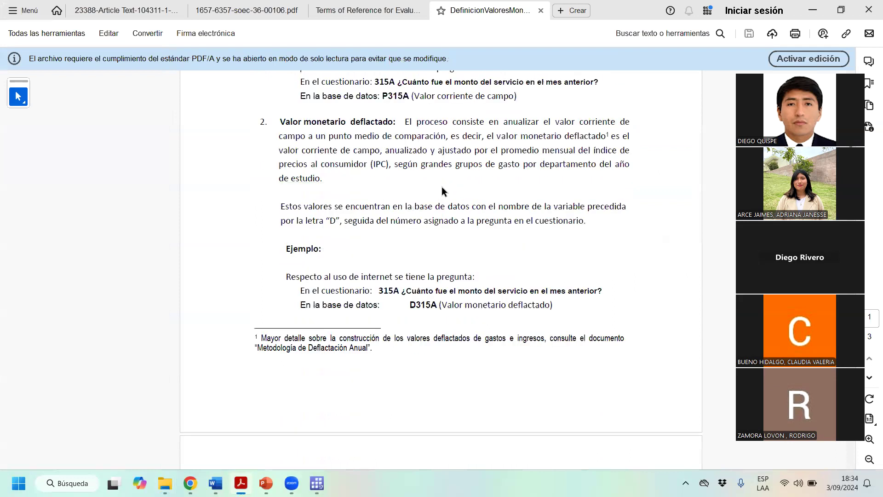
scroll(441, 186, down, 9)
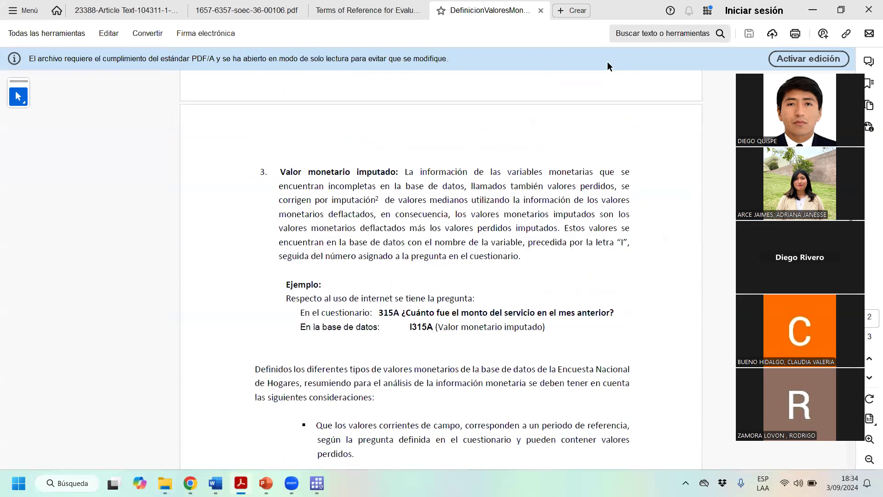
scroll(555, 102, up, 3)
scroll(554, 105, up, 6)
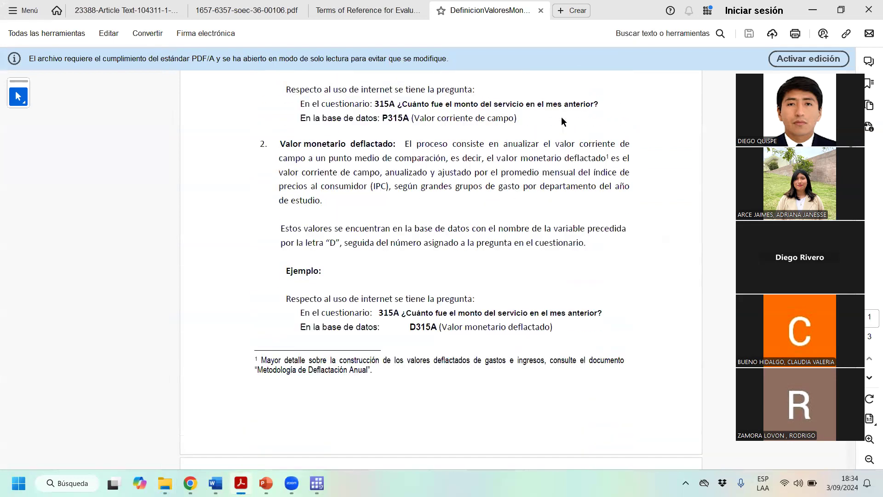
click(541, 10)
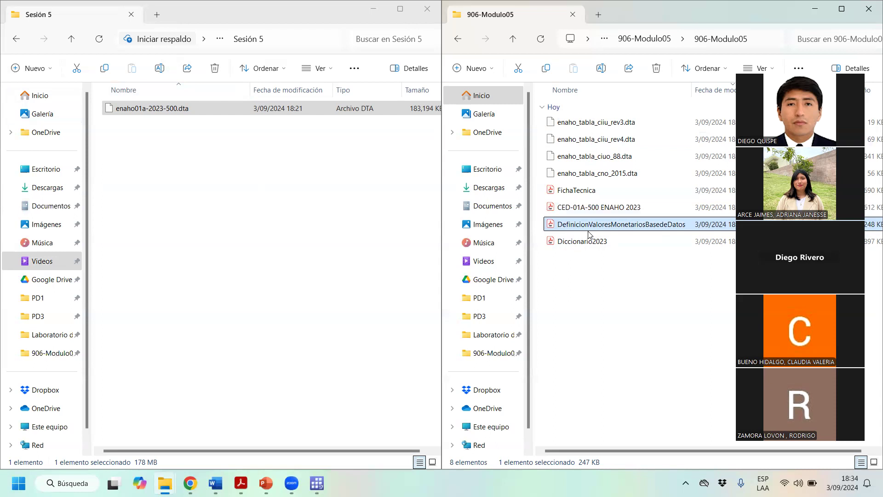
- Open Diccionario2023 in Acrobat with the tools pane hidden and scroll through the index to page 8
double_click(601, 245)
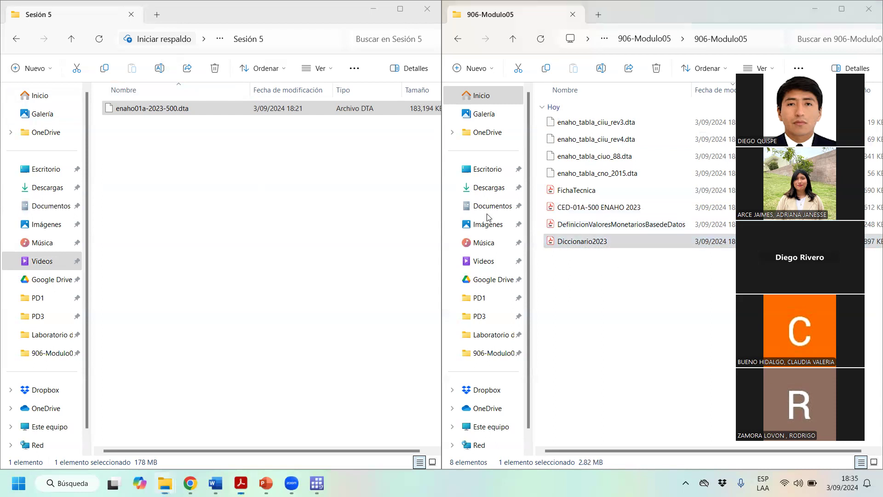
click(148, 60)
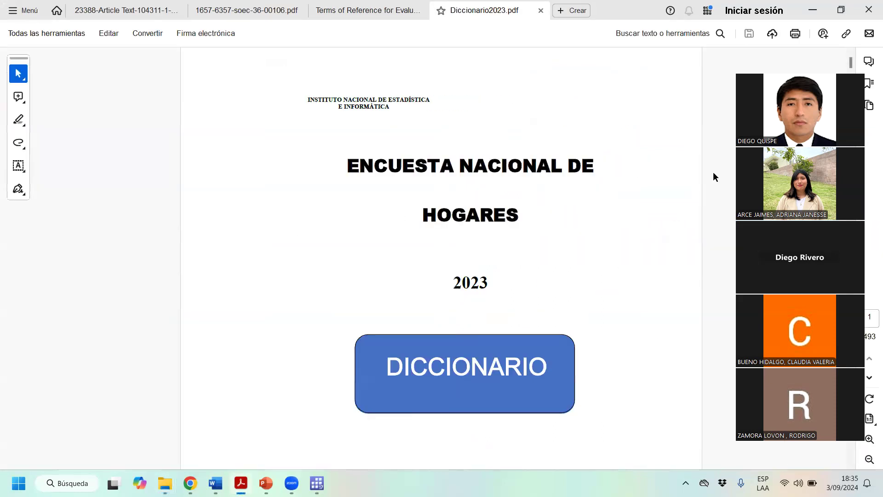
scroll(553, 188, down, 10)
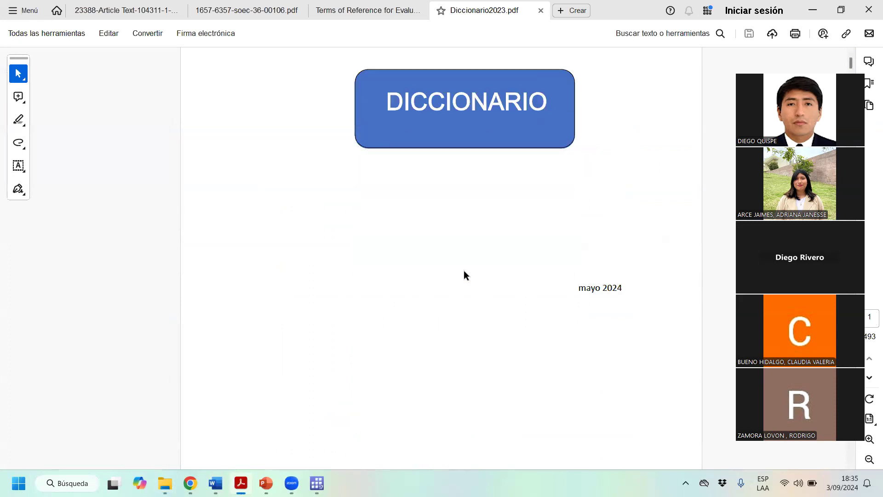
scroll(511, 246, down, 15)
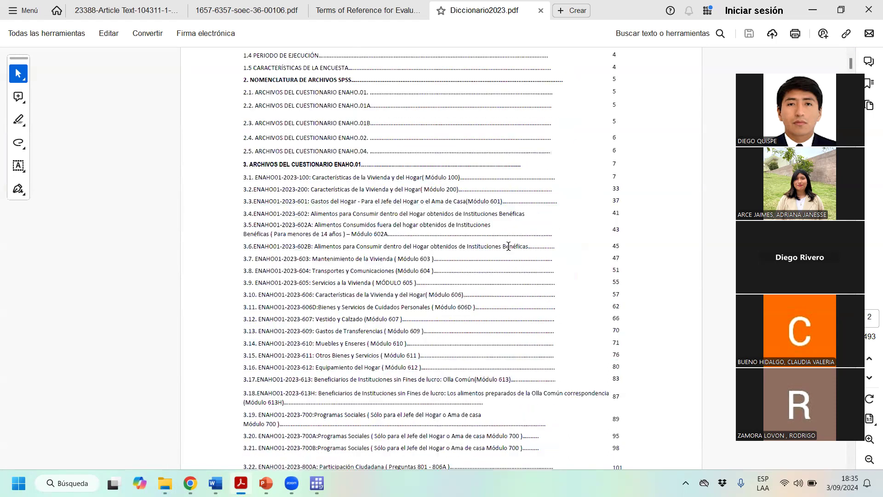
scroll(506, 240, down, 15)
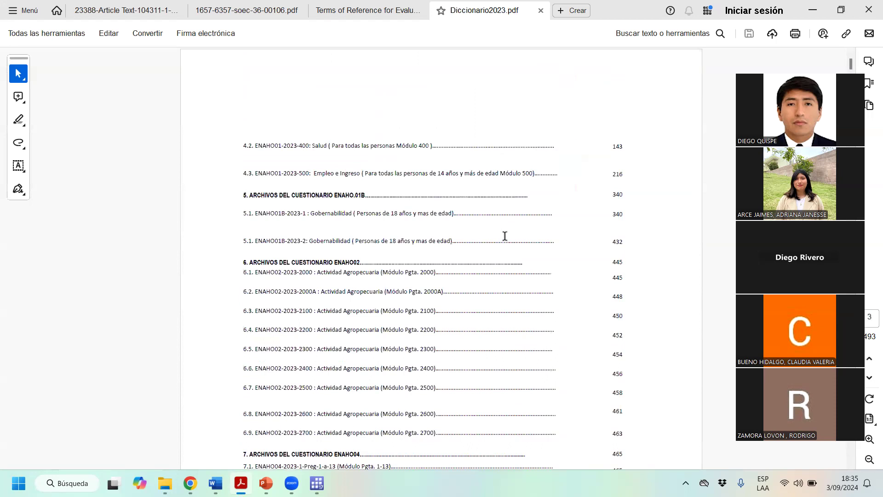
scroll(431, 278, down, 10)
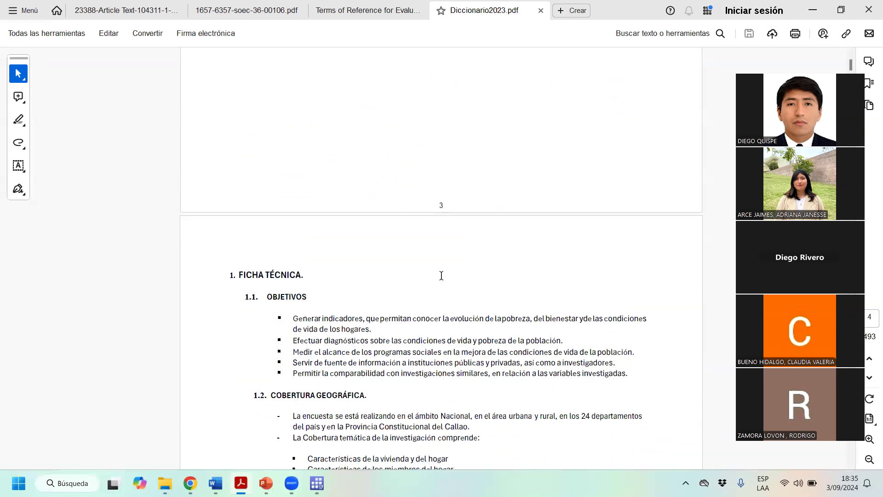
scroll(500, 240, down, 10)
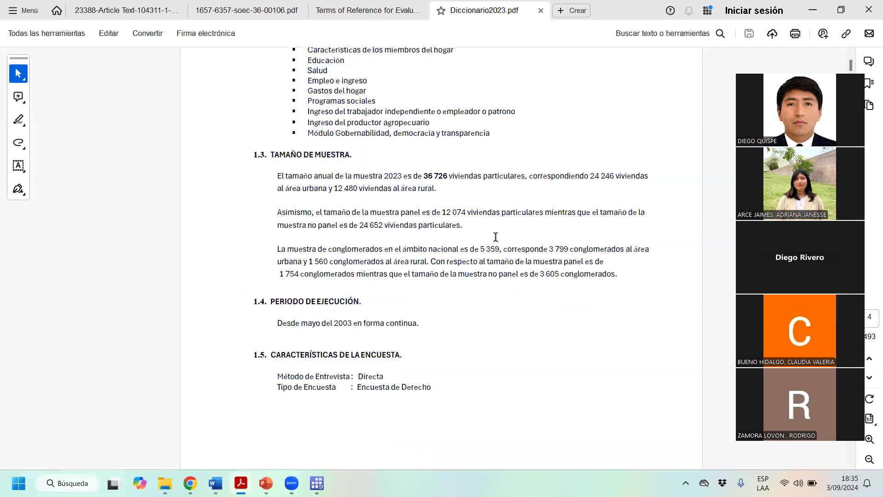
scroll(510, 251, down, 3)
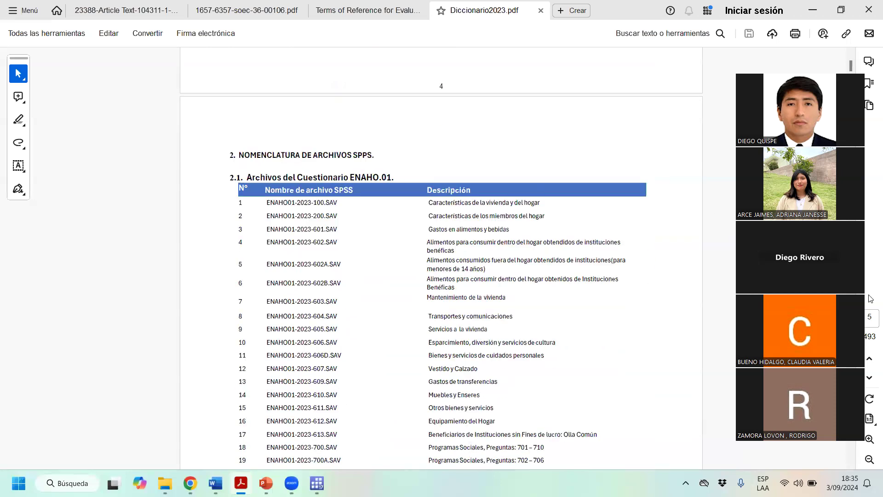
scroll(401, 311, down, 4)
drag(296, 280, 260, 330)
click(261, 324)
scroll(325, 371, down, 15)
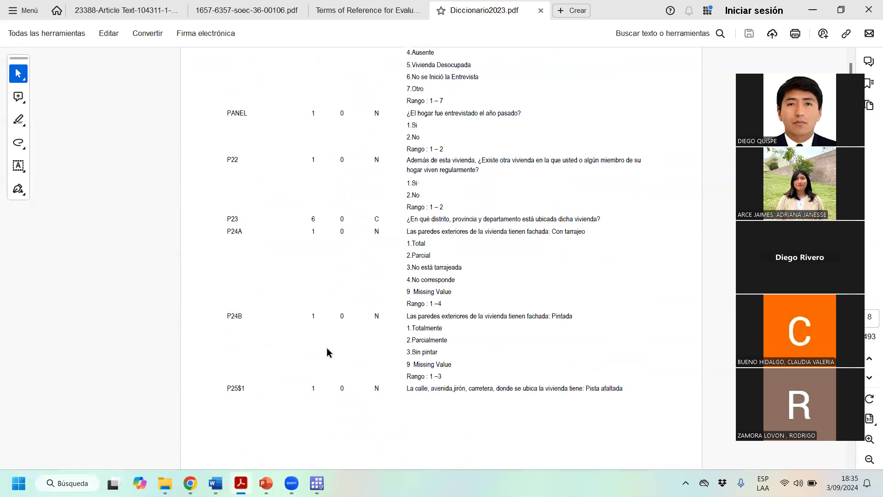
- Select P24B's name, question label, answer options and codes 1 (Totalmente) and 2 (Parcialmente)
drag(227, 315, 240, 315)
click(439, 315)
drag(408, 316, 574, 314)
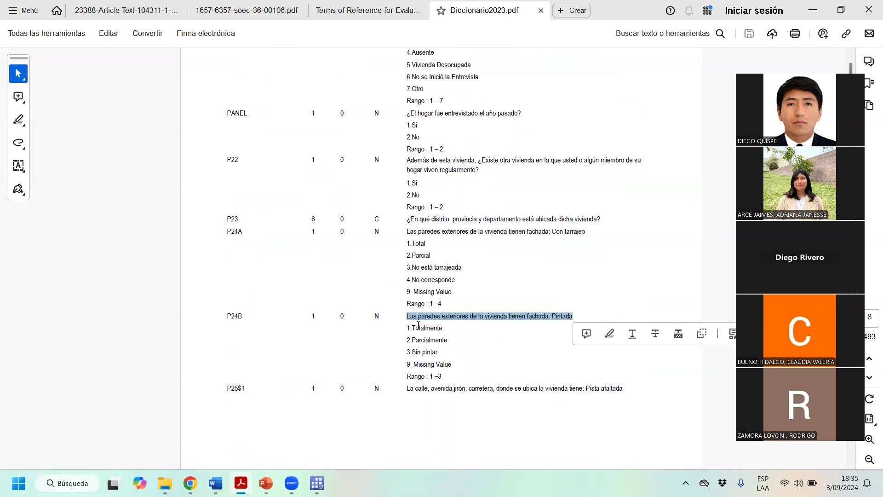
drag(414, 326, 460, 339)
drag(408, 351, 423, 364)
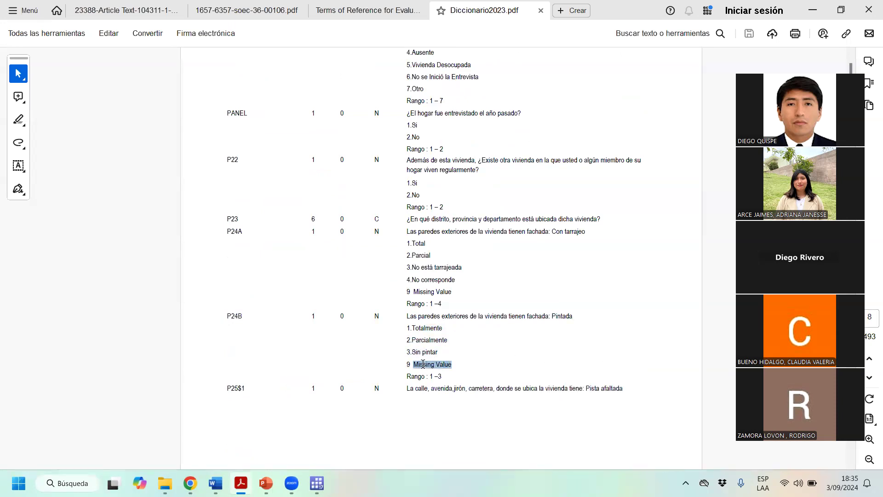
click(416, 340)
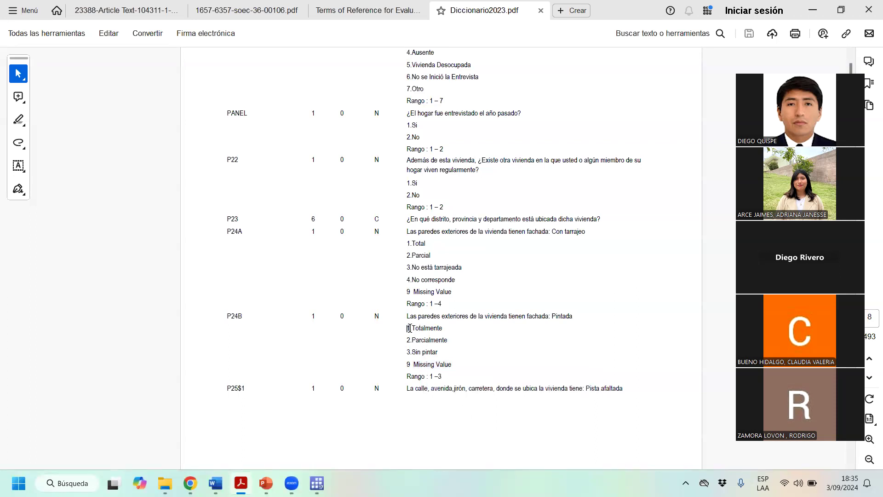
double_click(408, 328)
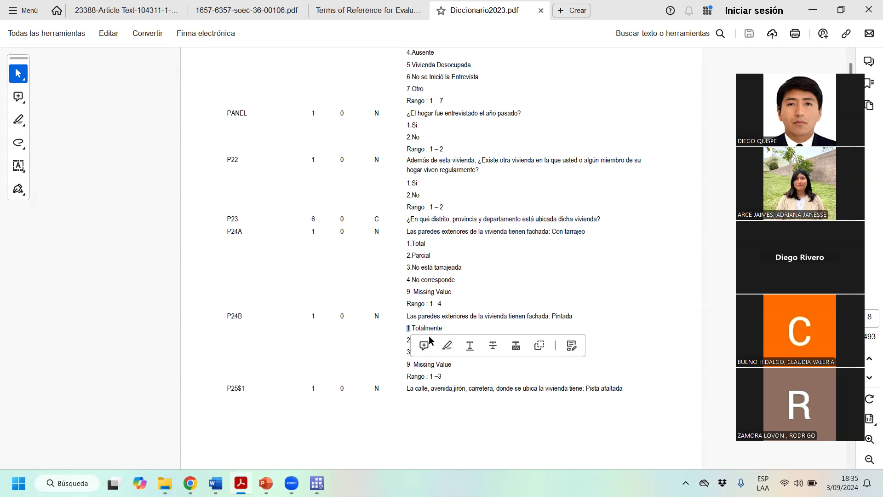
double_click(408, 340)
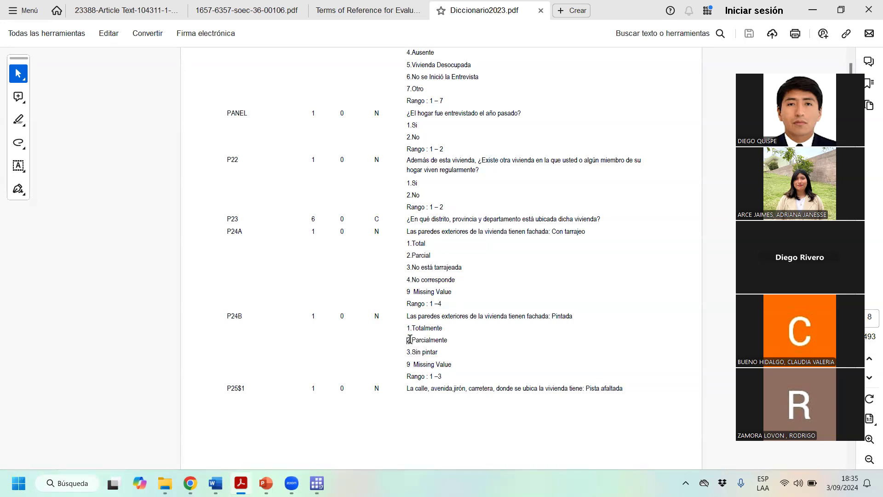
click(418, 334)
- Scroll down through the Diccionario2023 variable tables toward page 53
scroll(401, 355, down, 3)
drag(246, 255, 409, 416)
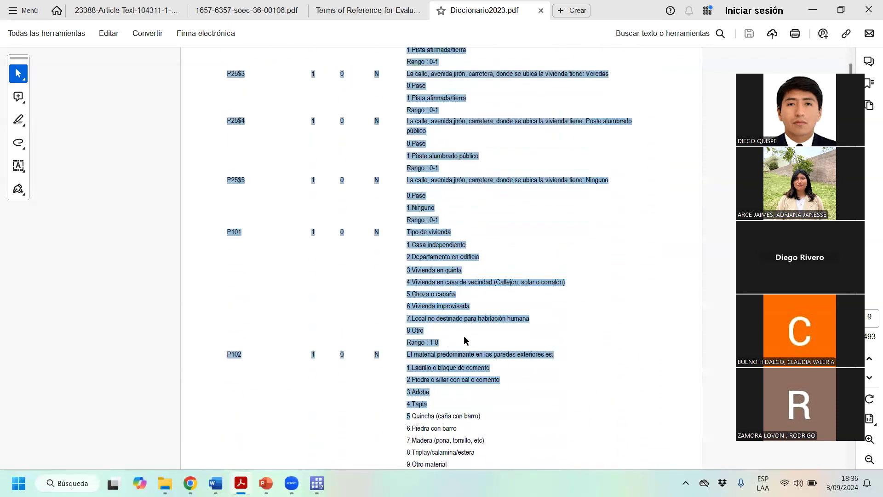
scroll(464, 341, down, 2)
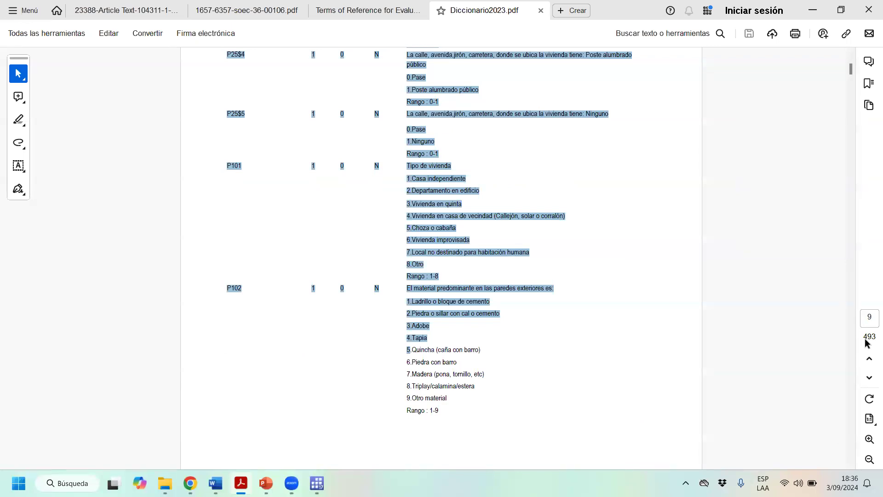
scroll(331, 300, down, 10)
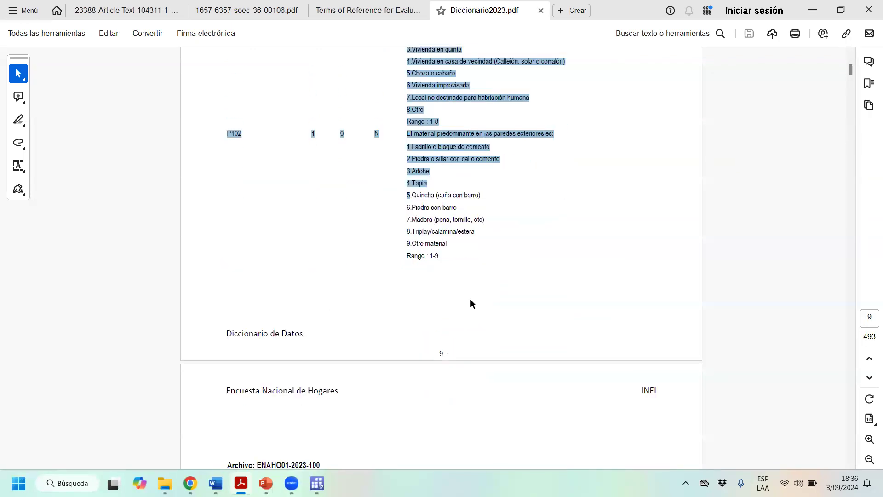
scroll(809, 198, down, 3)
scroll(828, 138, up, 2)
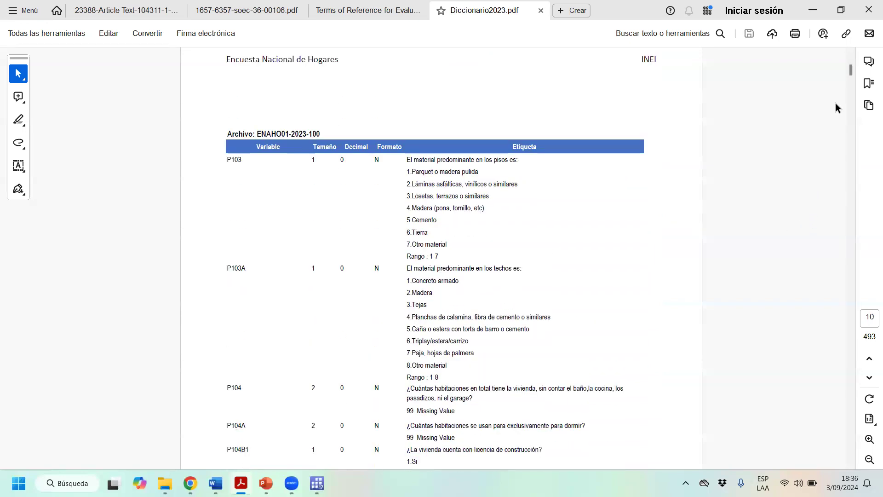
scroll(807, 208, down, 4)
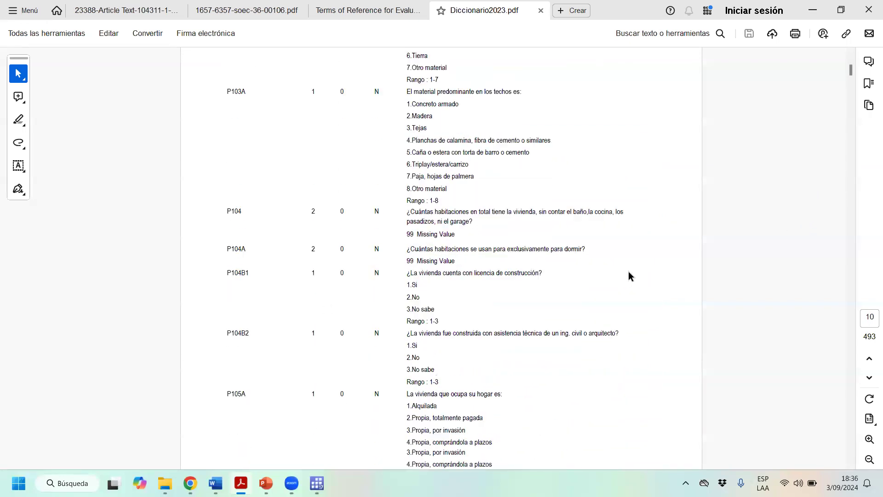
scroll(836, 131, up, 3)
scroll(849, 105, down, 1)
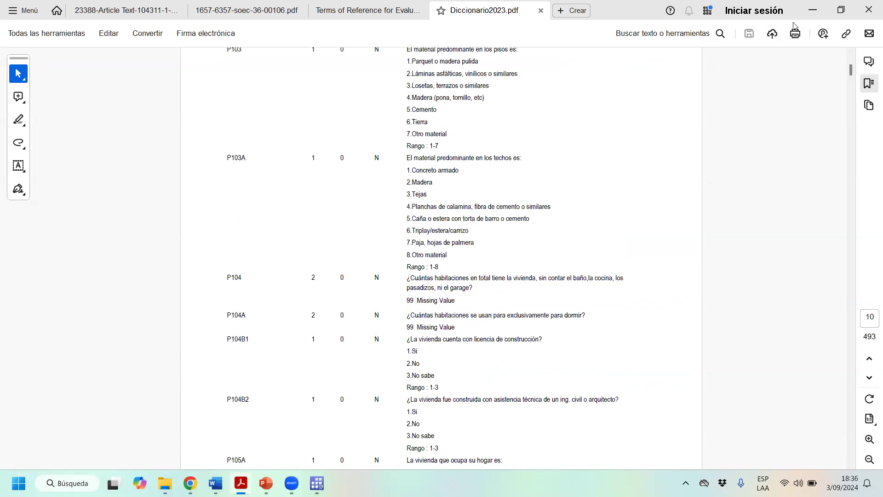
- Jump with the scrollbar to page 89, then return to the page 1 cover
drag(850, 73, 864, 106)
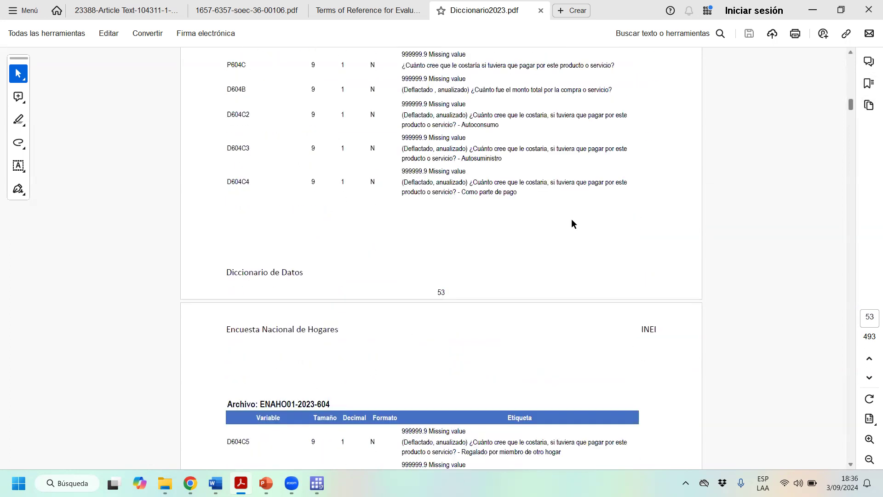
scroll(446, 223, up, 2)
scroll(442, 234, up, 2)
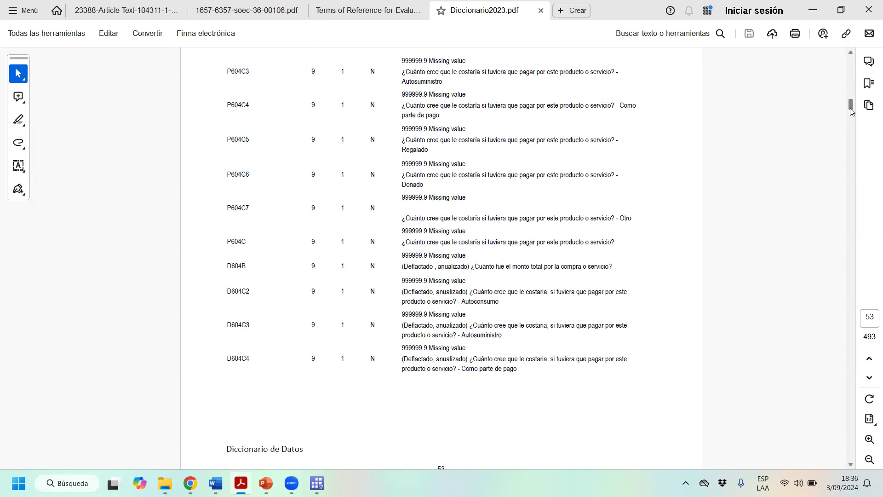
drag(849, 108, 798, 92)
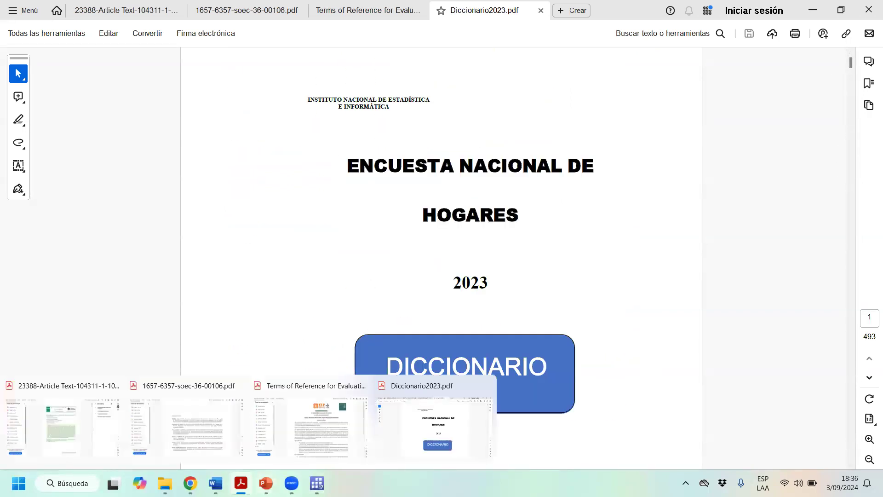
mouse_move(215, 482)
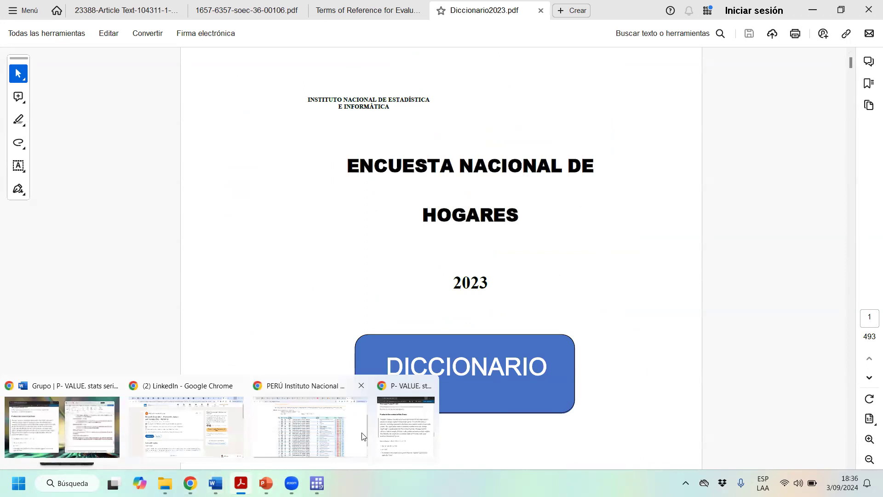
- Search Google for 'web inie variables enaho' in a new Chrome tab
click(362, 433)
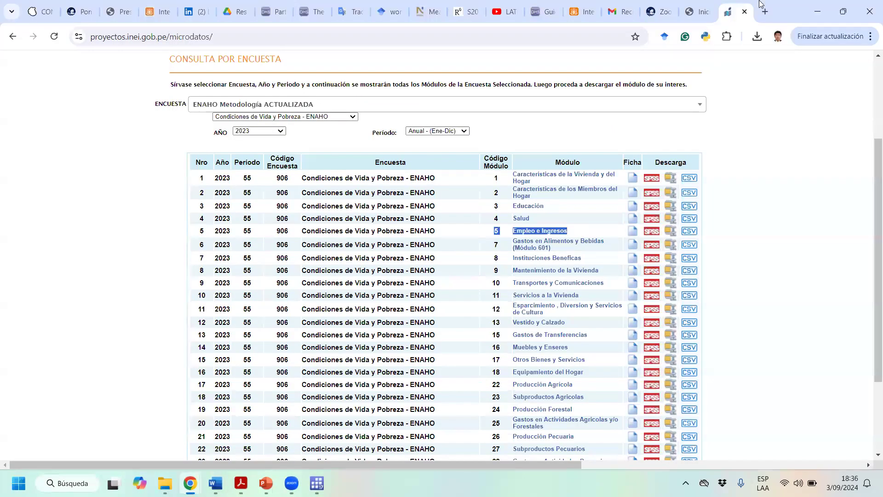
click(764, 10)
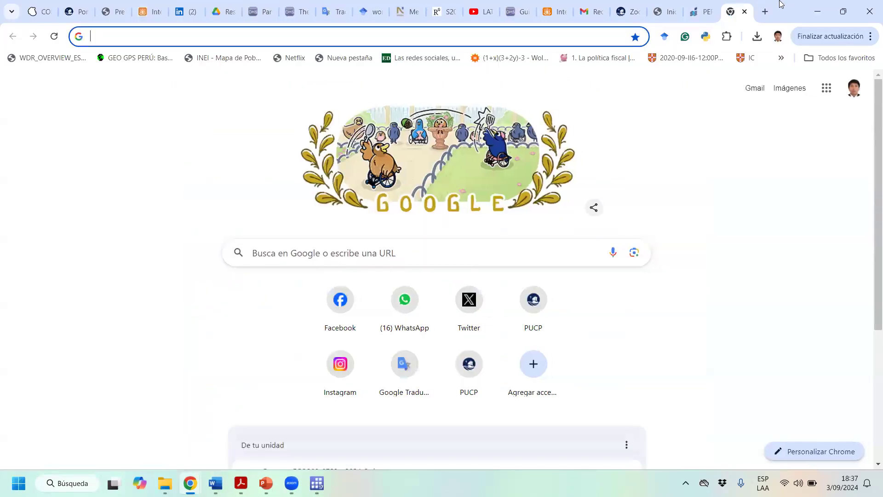
text(web)
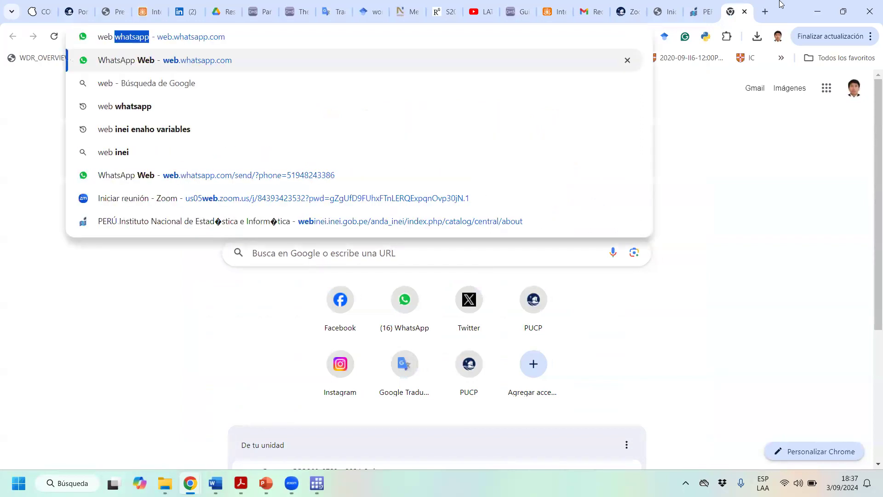
text( ina)
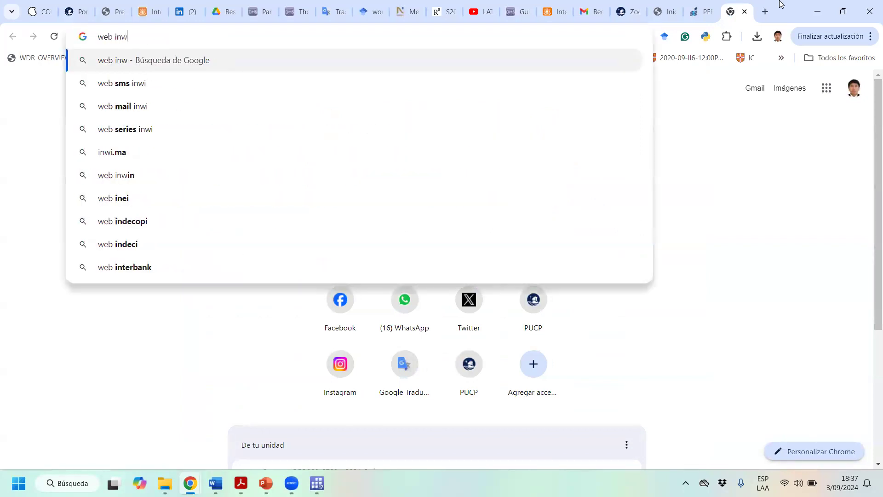
key(BackSpace)
text(ie)
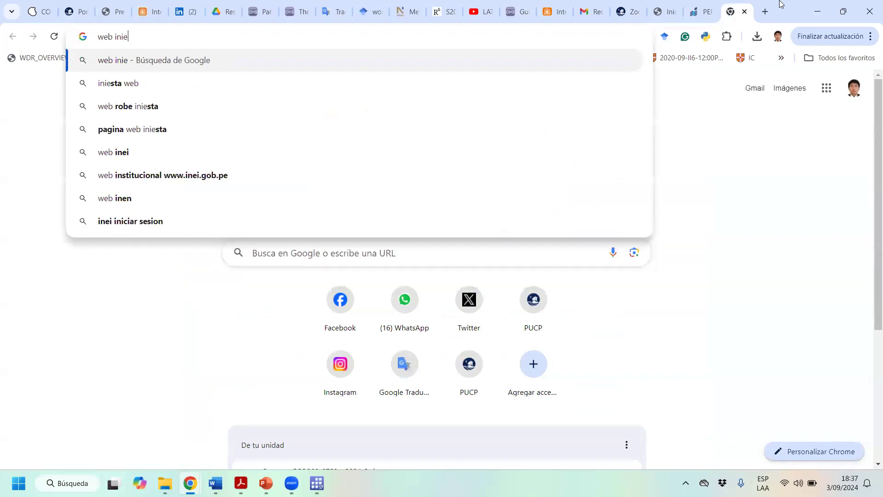
text( v)
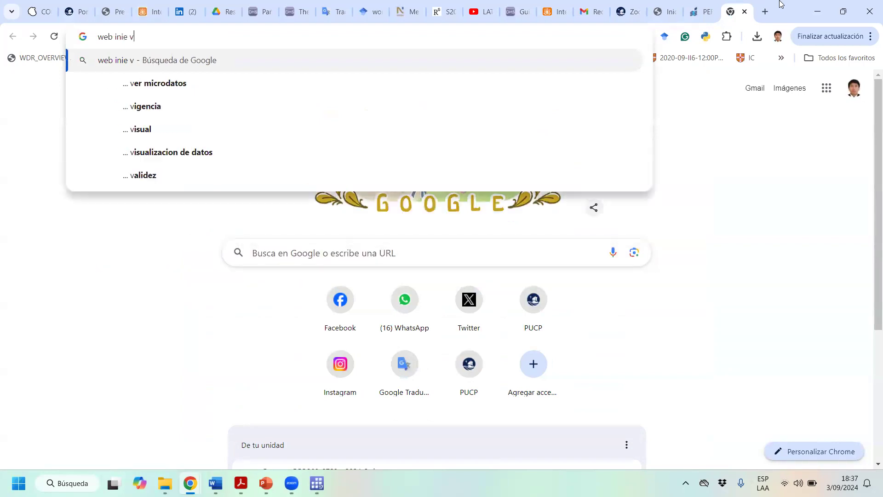
text(ariables end)
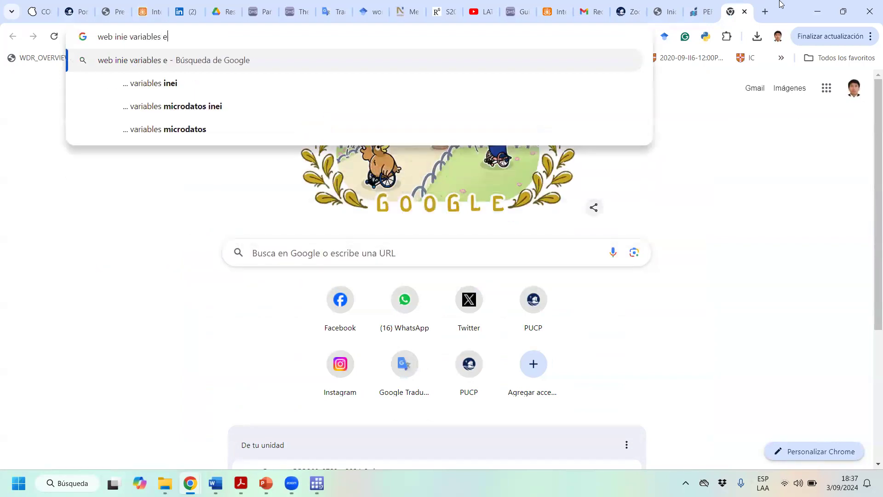
key(BackSpace)
key(BackSpace)
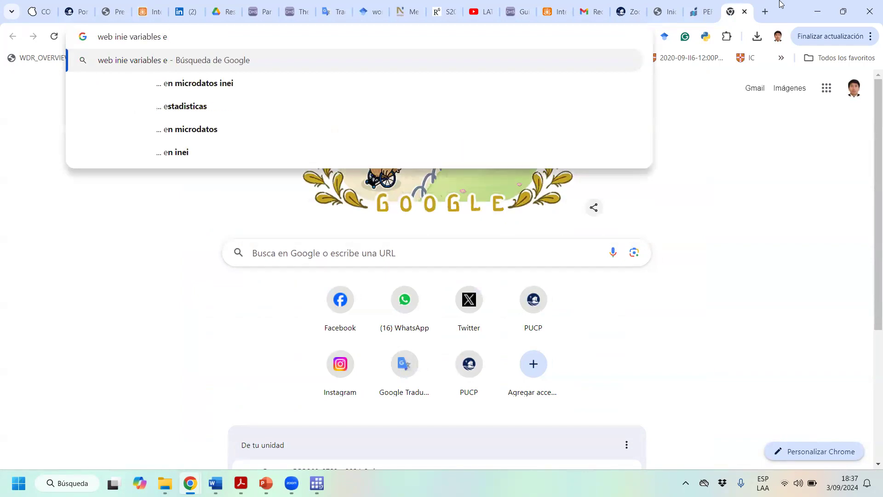
text(naho)
key(Return)
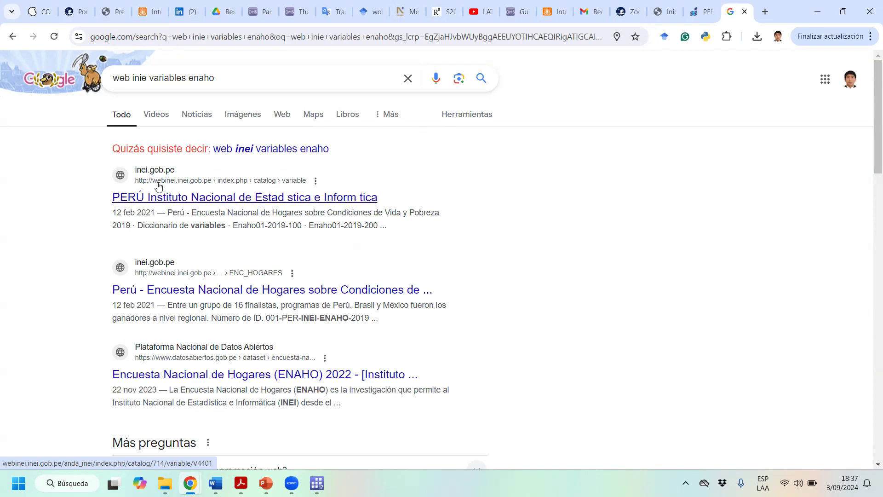
- Open the first result, INEI's ENAHO 2019 variable page, and highlight the survey title
click(187, 198)
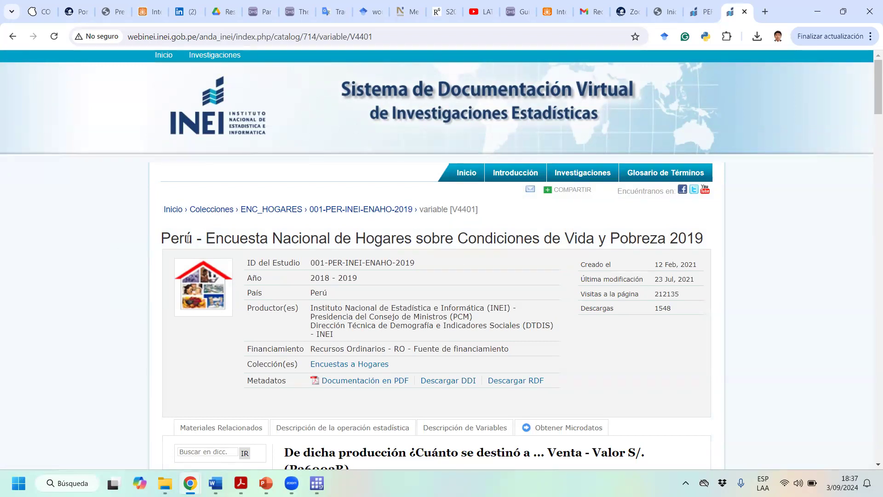
drag(189, 239, 807, 247)
click(798, 286)
- Scroll through the Diccionario de variables list of ENAHO 2019 data files
scroll(610, 274, down, 5)
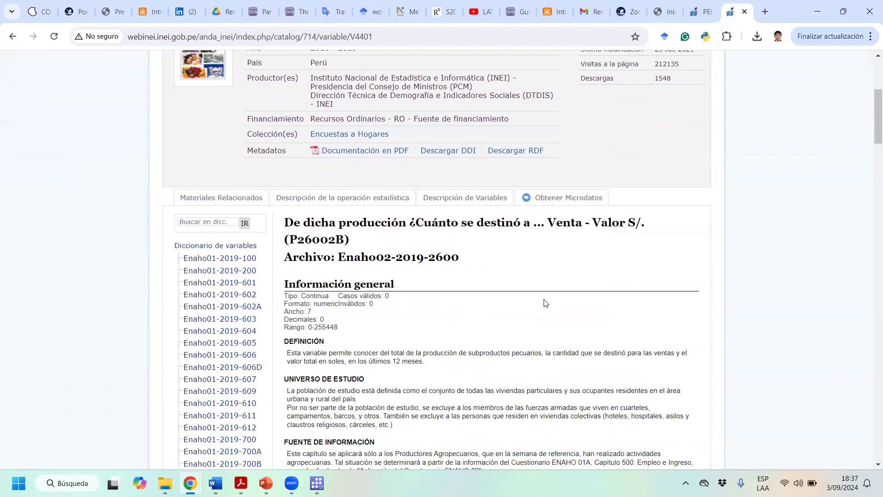
scroll(545, 303, up, 1)
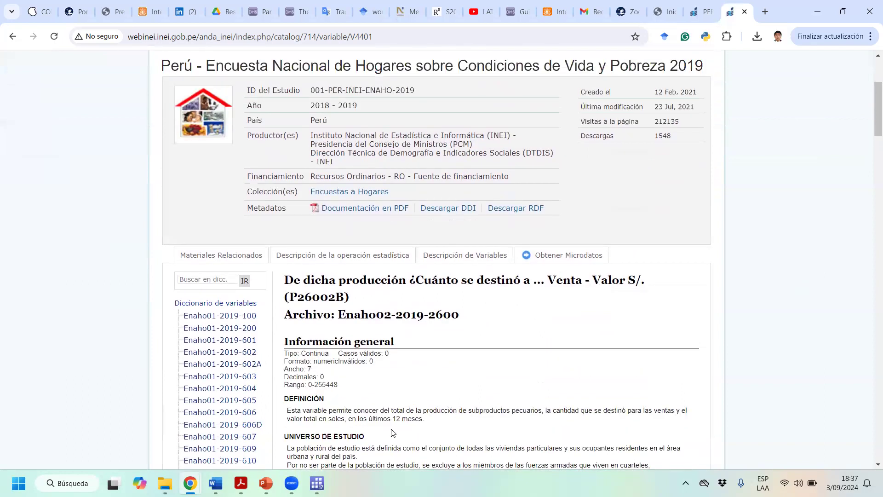
scroll(393, 432, down, 3)
scroll(400, 395, up, 1)
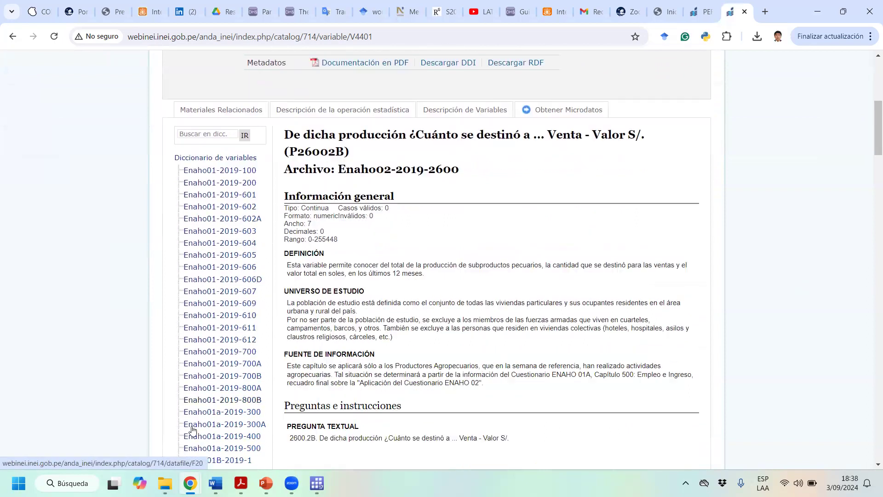
scroll(190, 425, down, 6)
scroll(194, 299, up, 6)
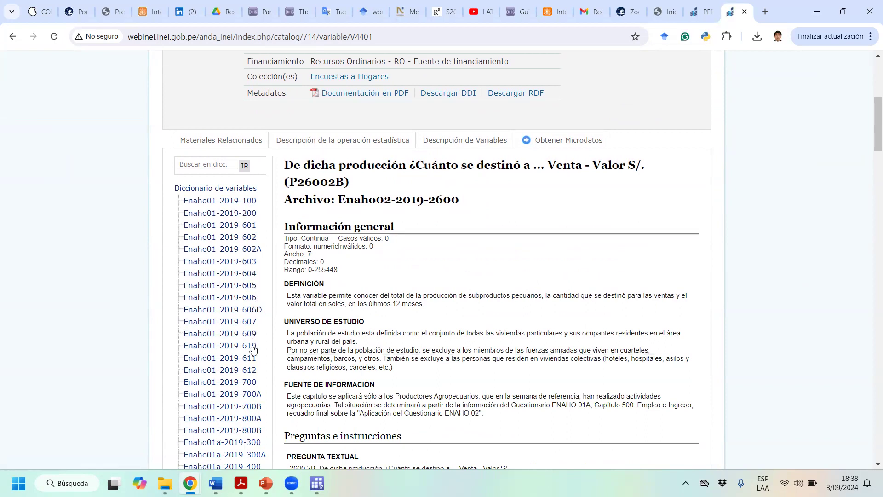
scroll(252, 361, down, 3)
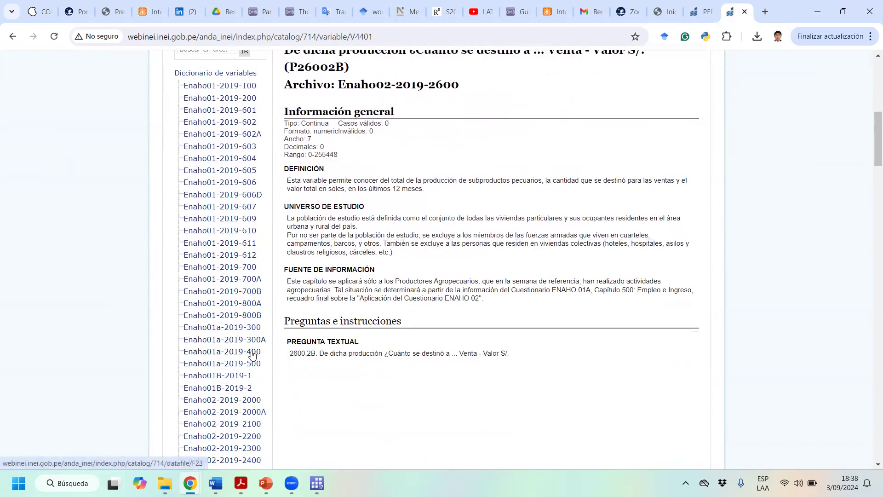
scroll(252, 358, down, 3)
scroll(252, 349, down, 6)
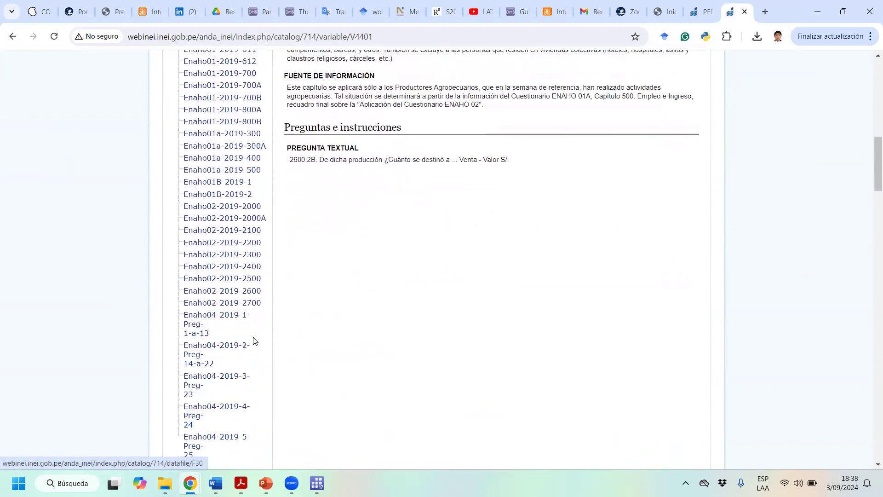
scroll(253, 349, up, 4)
scroll(254, 339, up, 1)
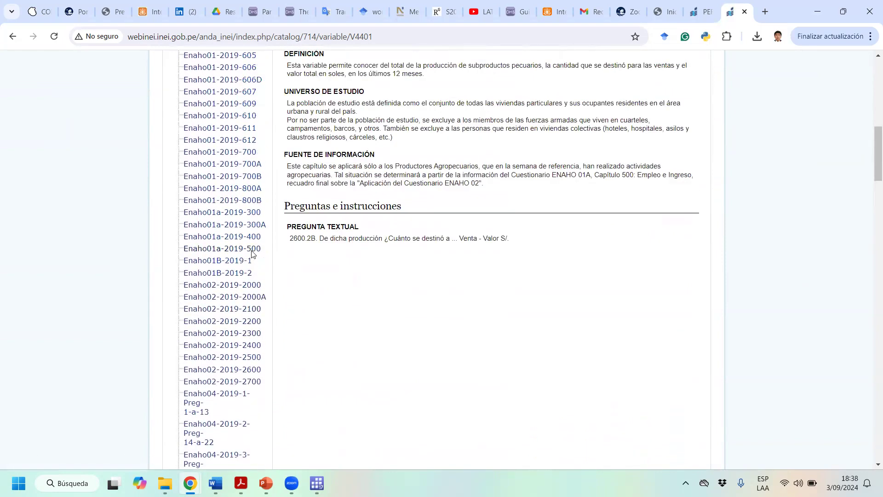
- Open the Enaho01a-2019-500 variable list and expand variable P502
click(252, 254)
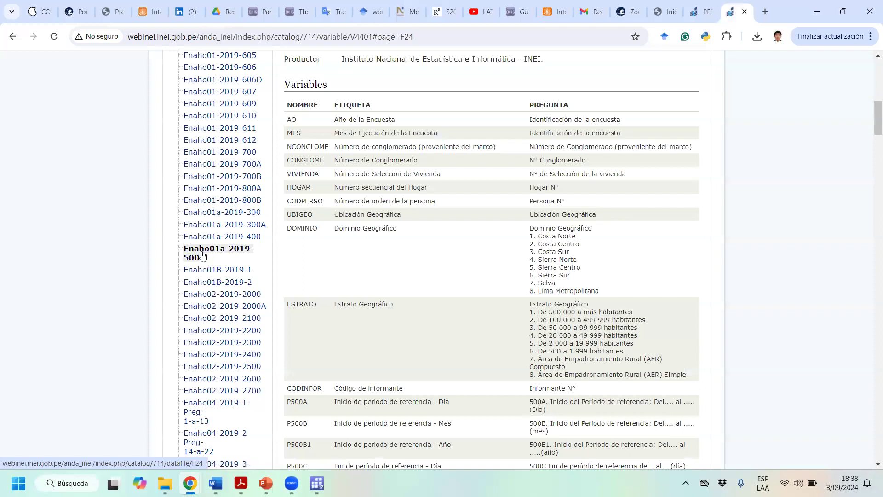
scroll(390, 250, up, 3)
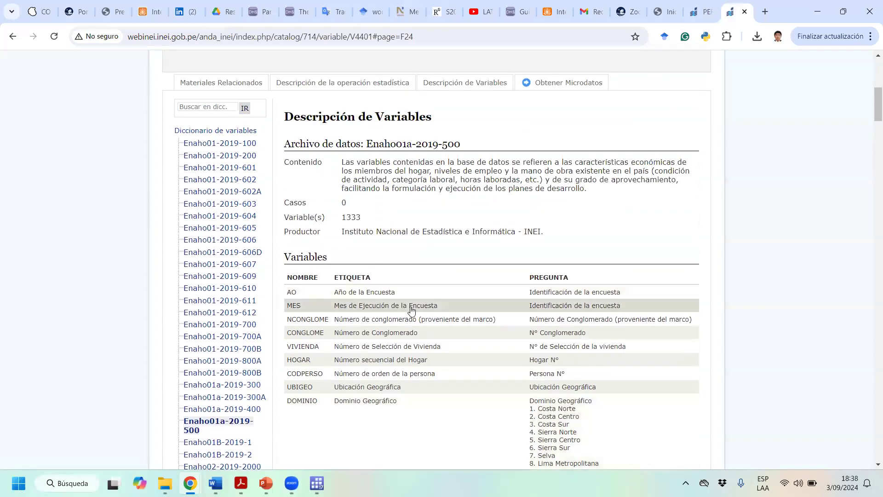
scroll(524, 285, down, 1)
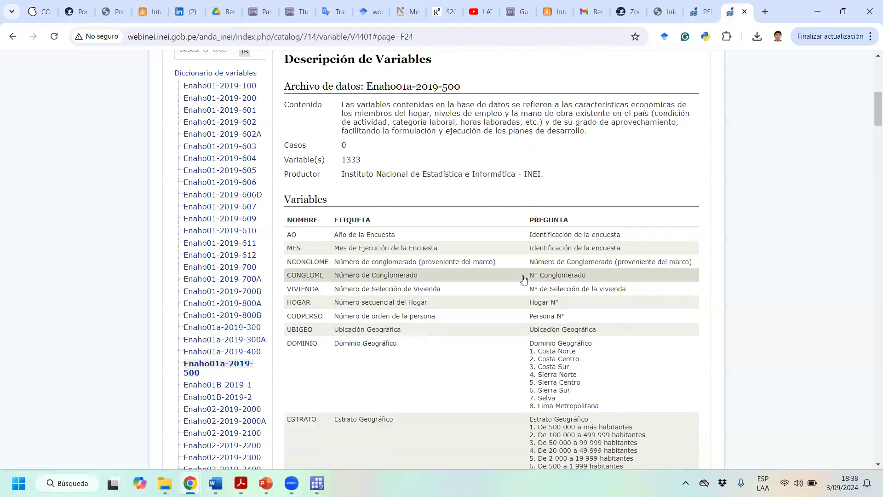
scroll(524, 279, down, 6)
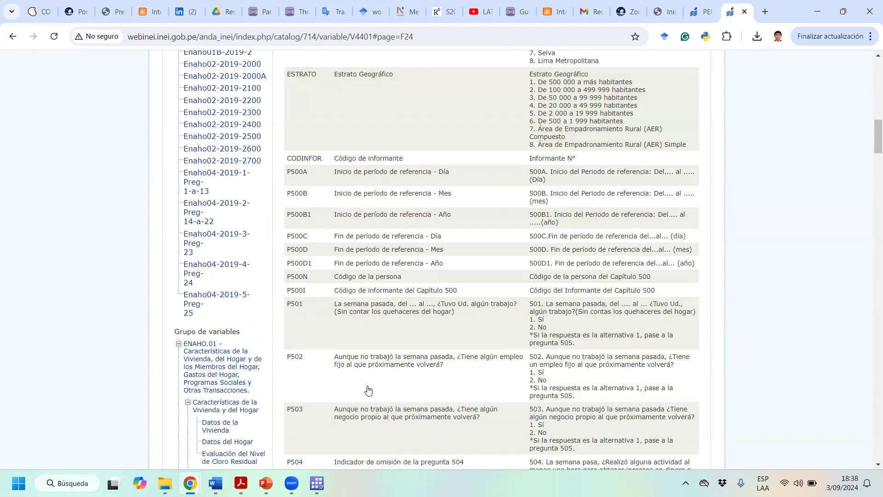
click(395, 376)
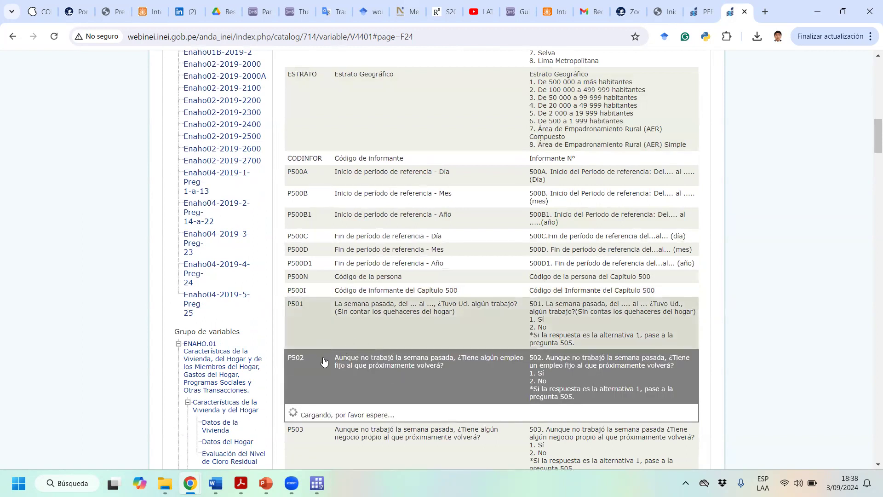
scroll(367, 348, down, 6)
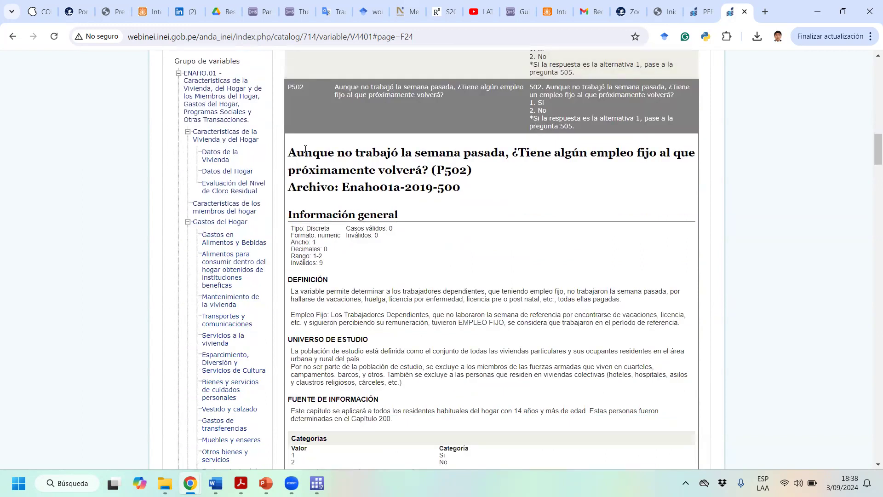
- Highlight P502's heading, file name, definition and the phrase 'Los Trabajadores Dependientes'
drag(294, 153, 450, 168)
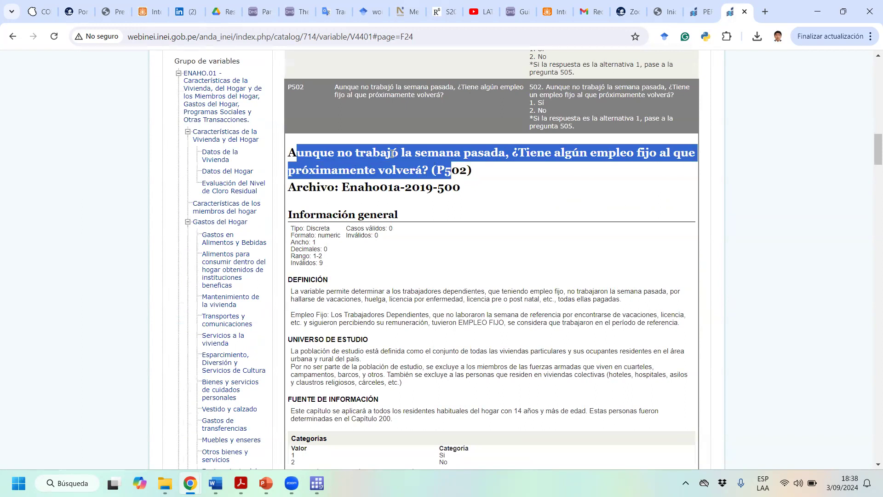
drag(472, 188, 345, 187)
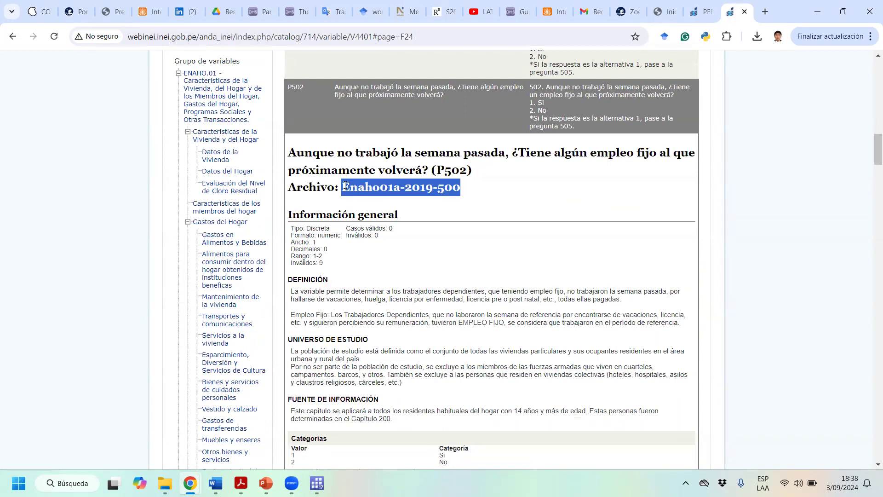
scroll(324, 276, down, 1)
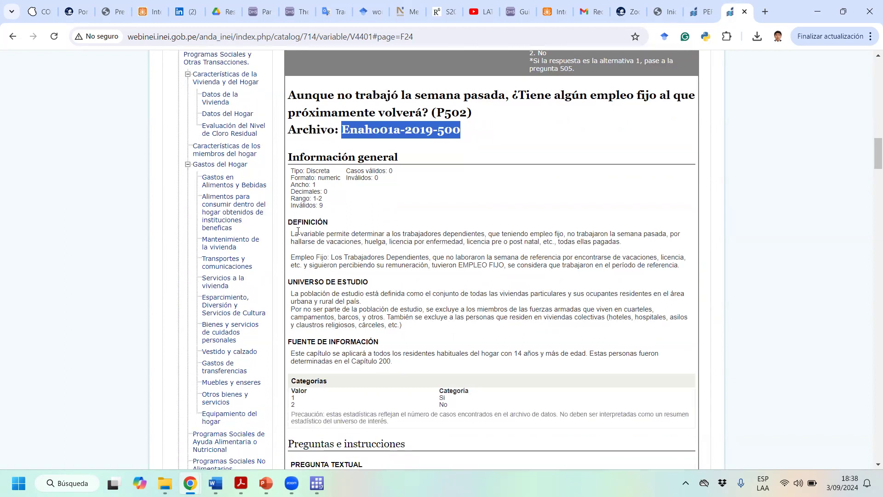
drag(296, 233, 562, 242)
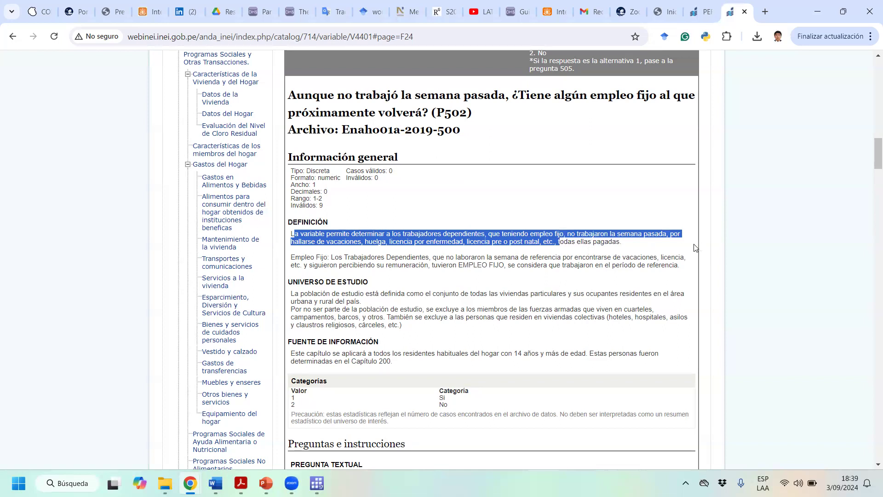
drag(645, 243, 295, 235)
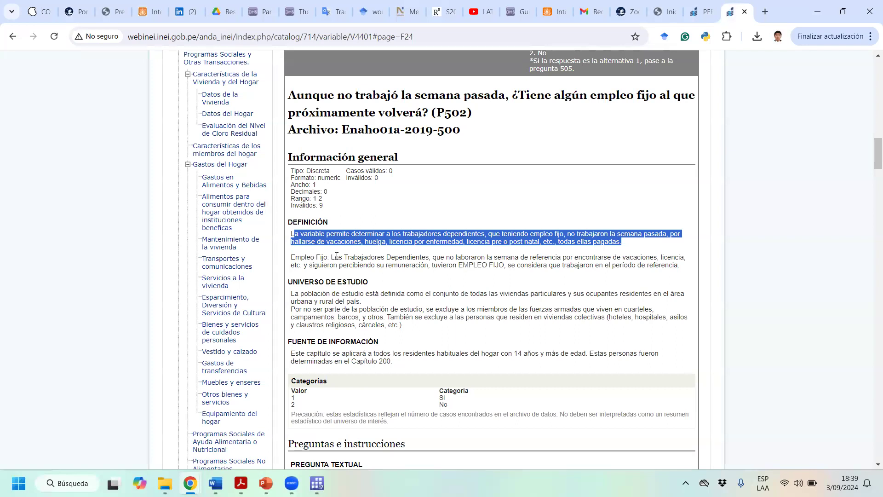
drag(330, 256, 429, 259)
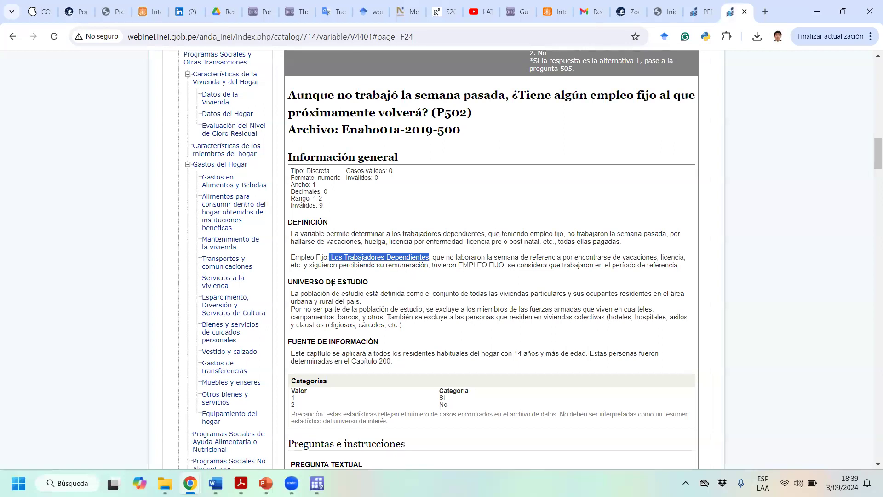
scroll(332, 283, down, 1)
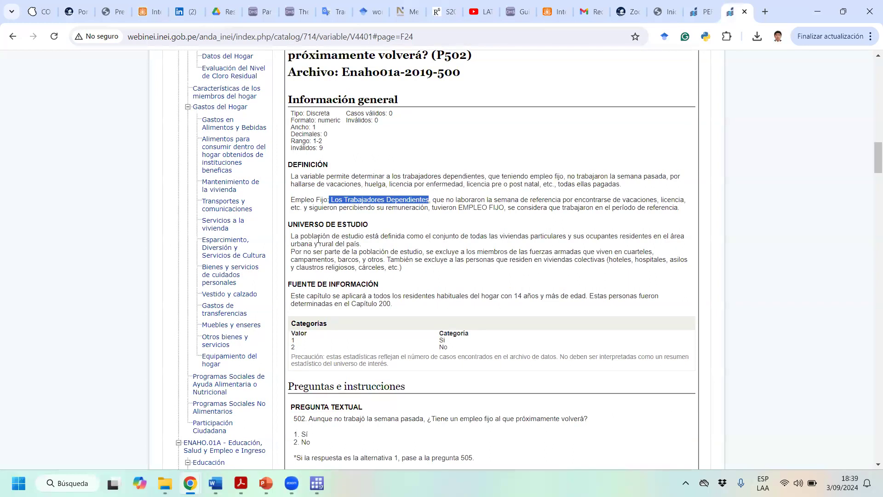
drag(312, 235, 358, 242)
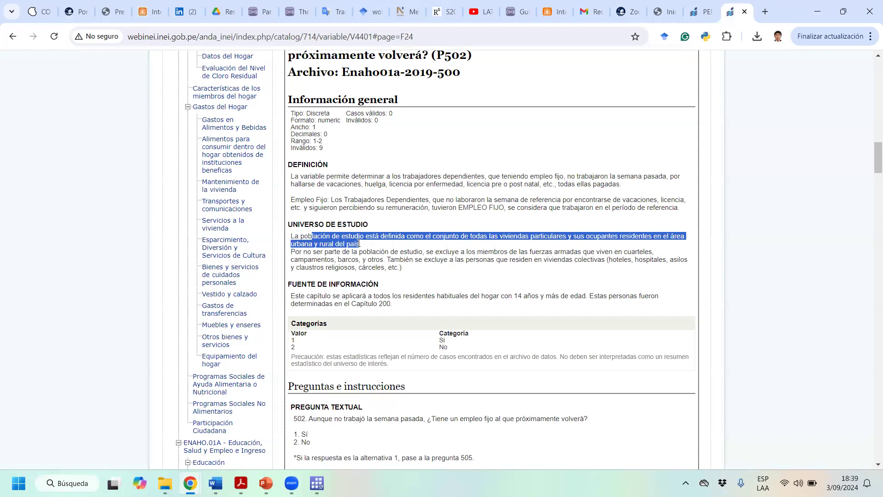
click(466, 251)
drag(456, 248, 382, 267)
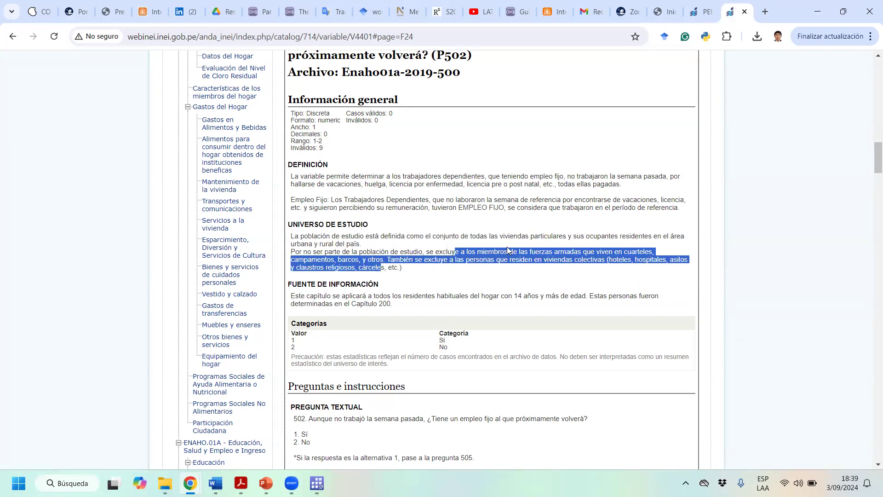
click(615, 249)
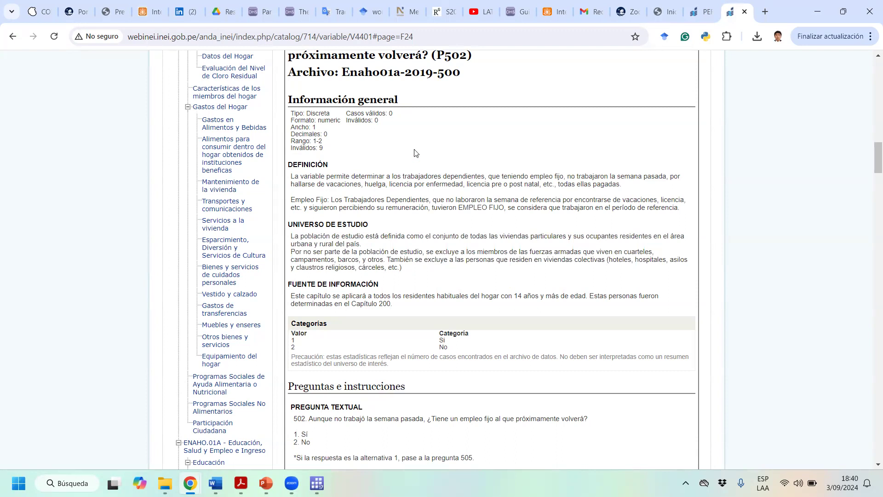
scroll(414, 152, up, 1)
drag(380, 317, 535, 312)
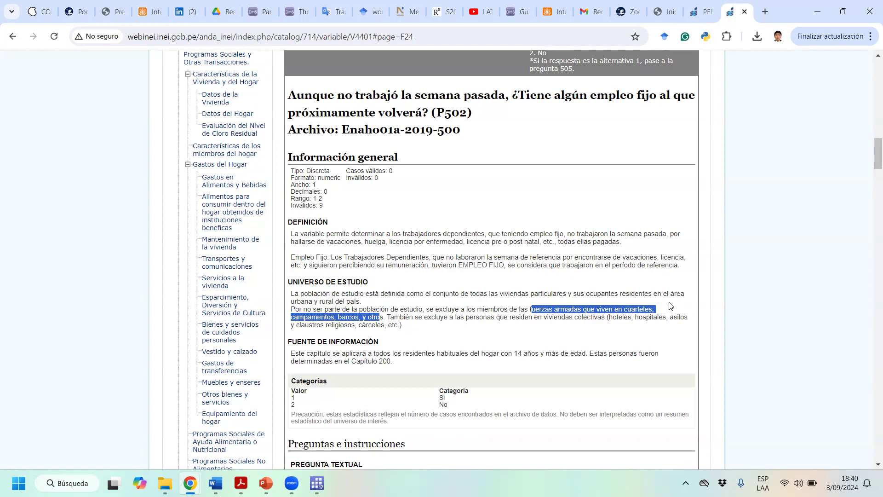
drag(625, 319, 425, 330)
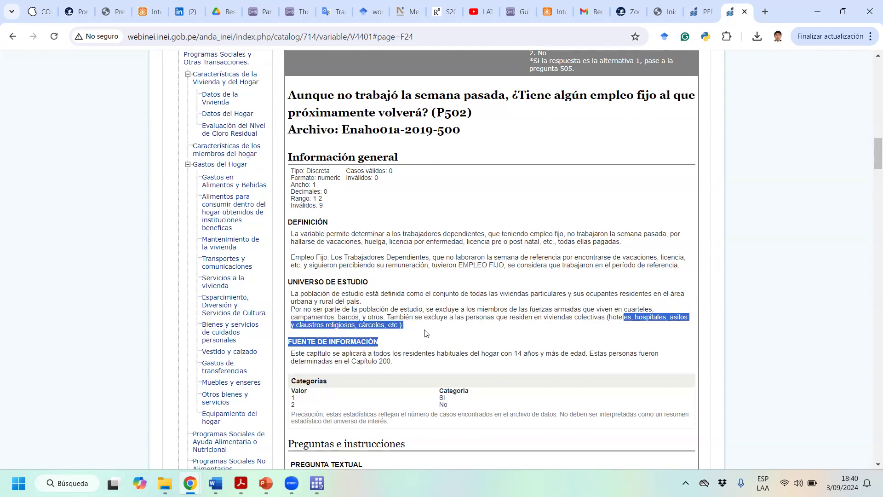
click(424, 330)
scroll(331, 158, down, 1)
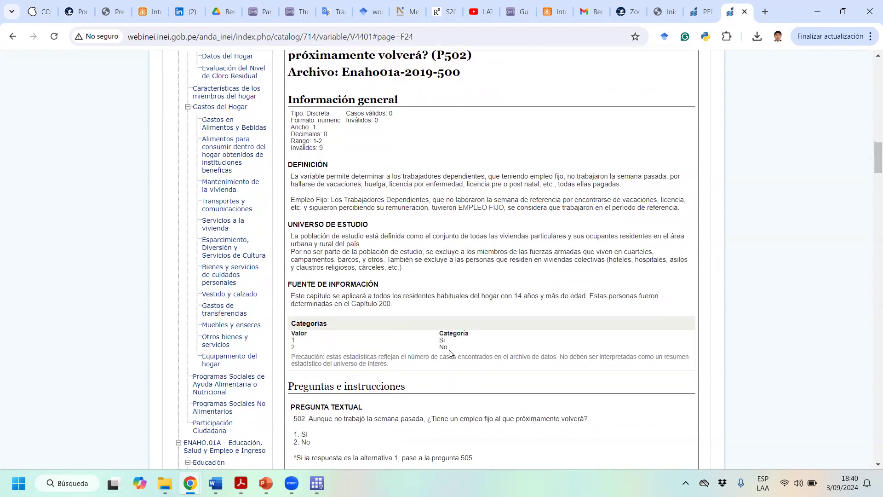
scroll(446, 331, down, 4)
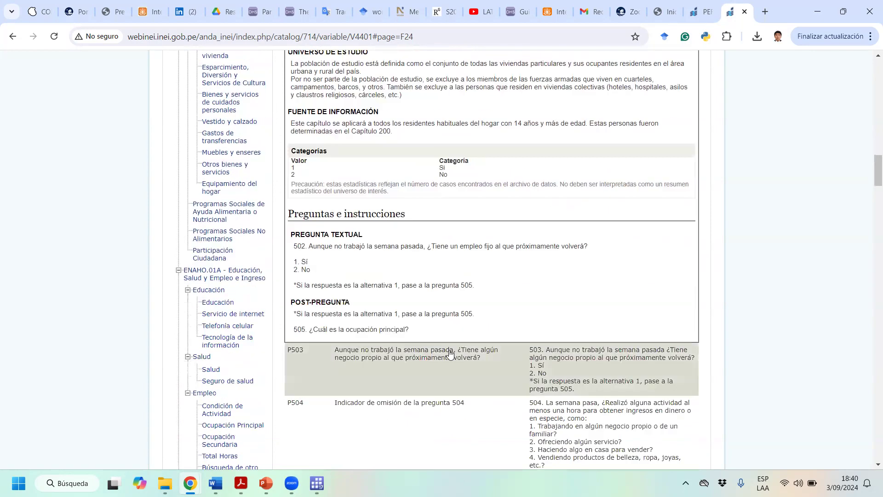
scroll(438, 276, up, 1)
scroll(439, 286, down, 18)
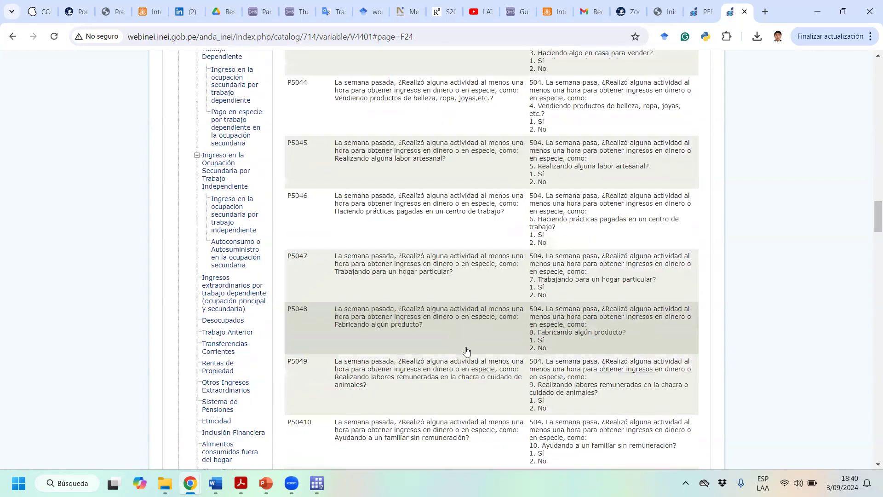
- Expand variable P510 and highlight its file name Enaho01a-2019-500 and definition
click(478, 315)
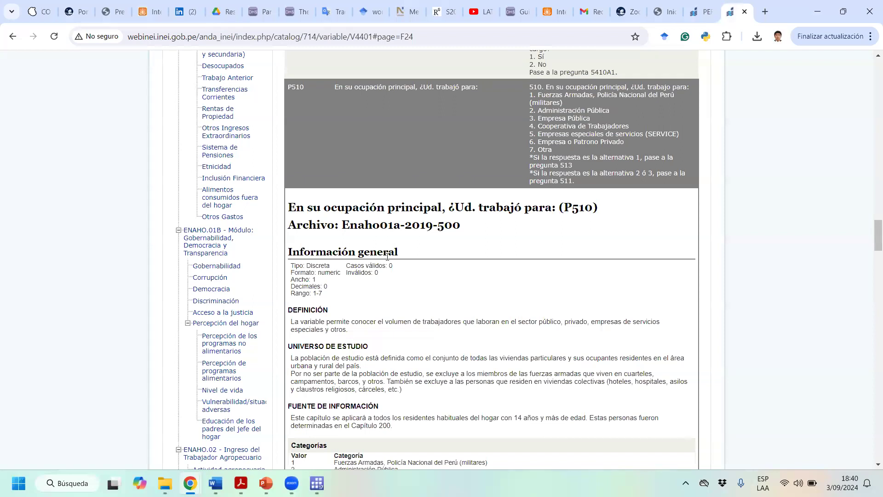
drag(342, 224, 517, 228)
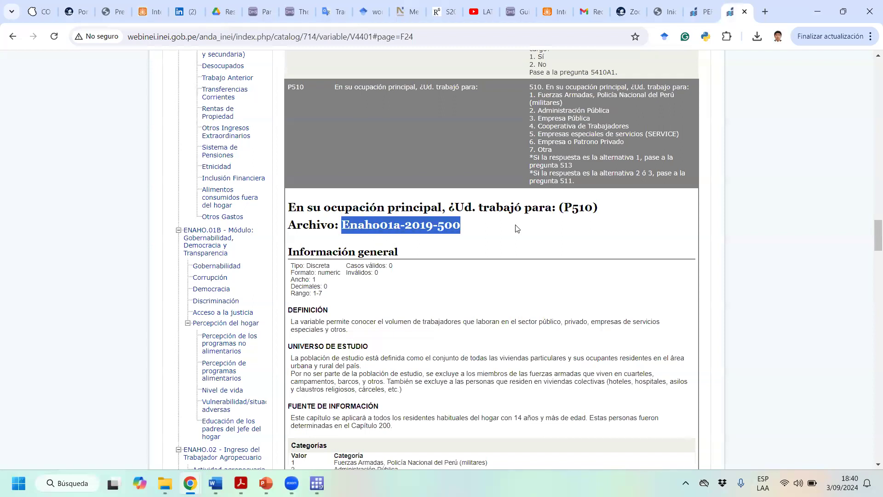
scroll(516, 228, down, 1)
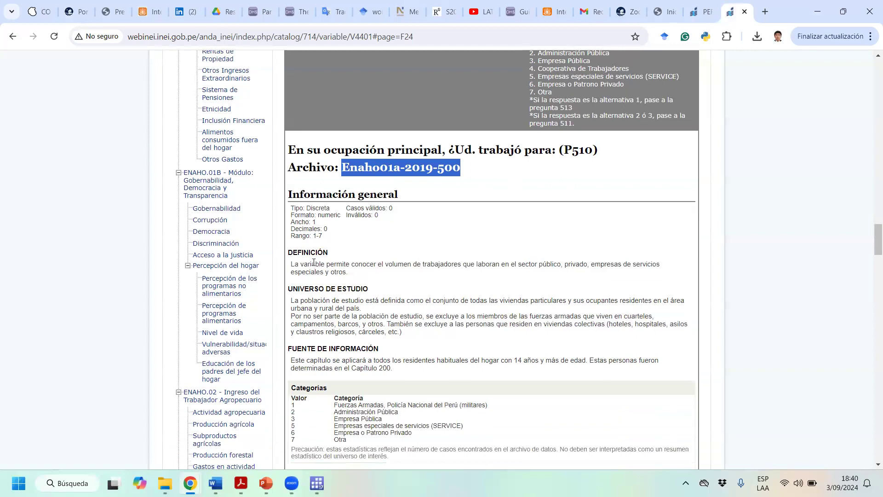
drag(313, 262, 354, 276)
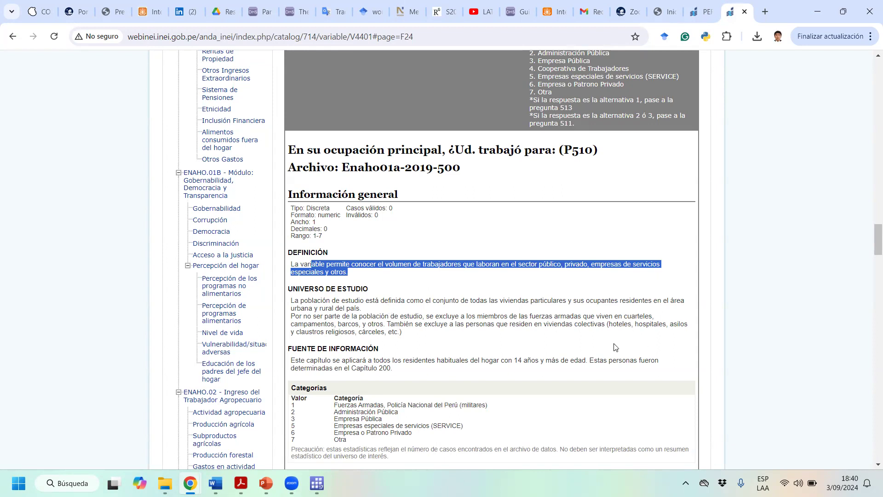
- Highlight the source note on residents aged 14 and older, then scroll back to P501–P504
scroll(478, 346, down, 1)
drag(363, 302, 511, 303)
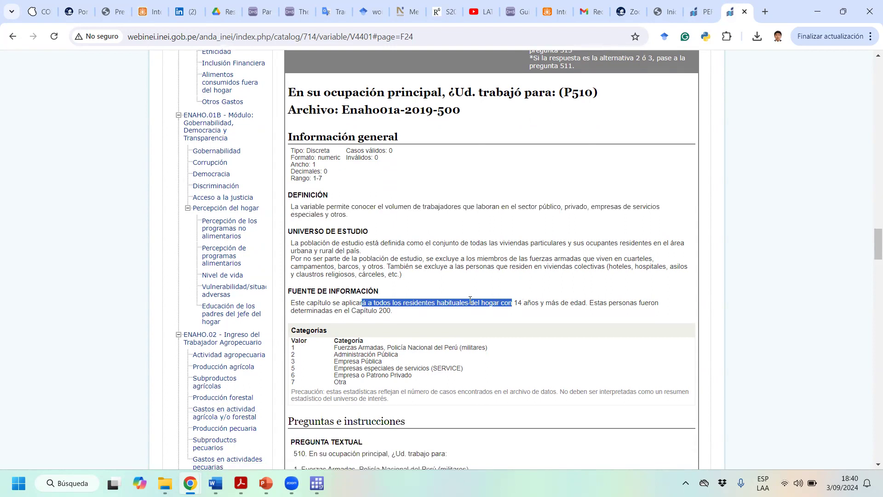
click(431, 302)
drag(412, 302, 590, 311)
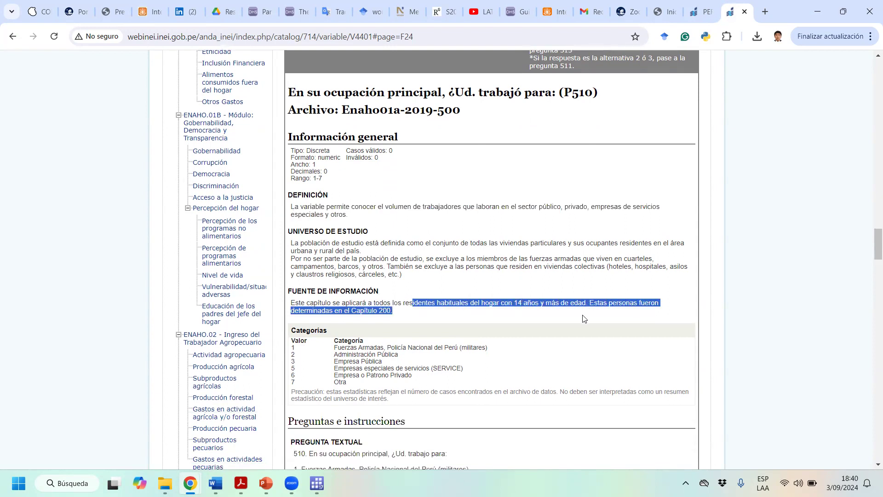
click(396, 320)
scroll(325, 265, down, 3)
scroll(325, 265, up, 1)
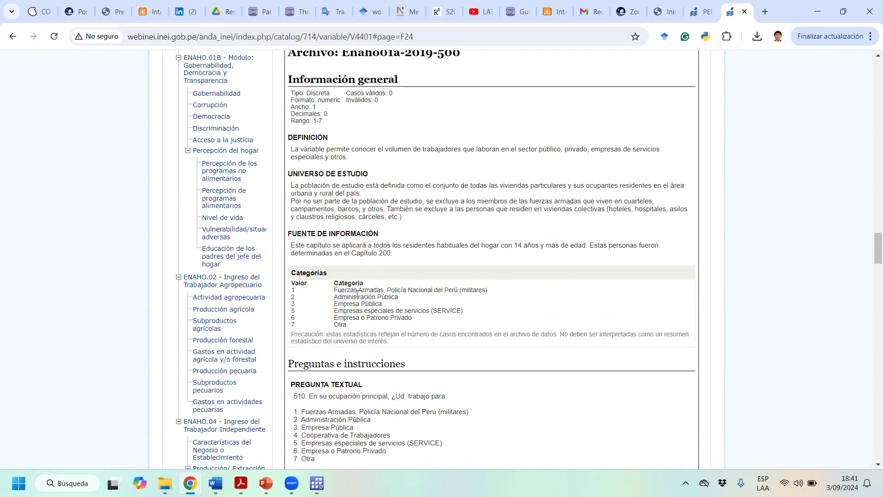
scroll(357, 293, up, 1)
scroll(552, 290, down, 3)
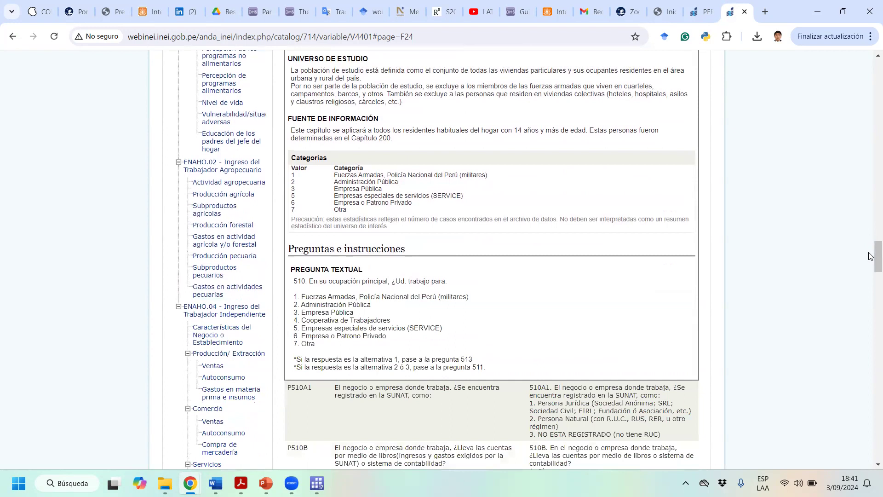
drag(871, 258, 870, 97)
scroll(273, 220, down, 12)
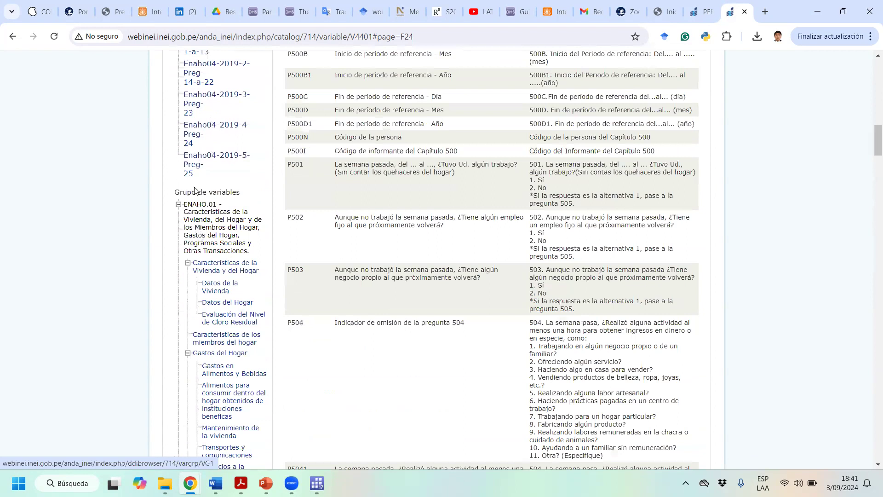
- Open the Tecnología de la información group (VG95) under ENAHO.01A Educación in Grupo de variables
triple_click(230, 192)
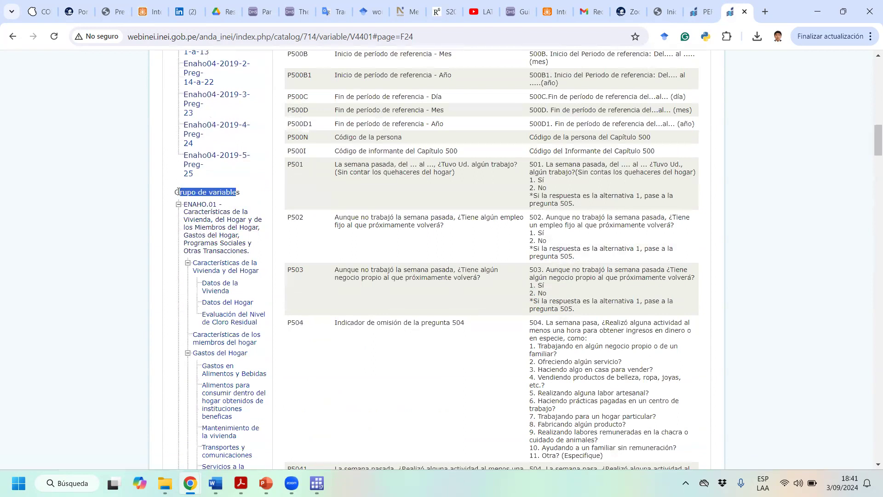
scroll(230, 321, down, 4)
scroll(230, 323, down, 1)
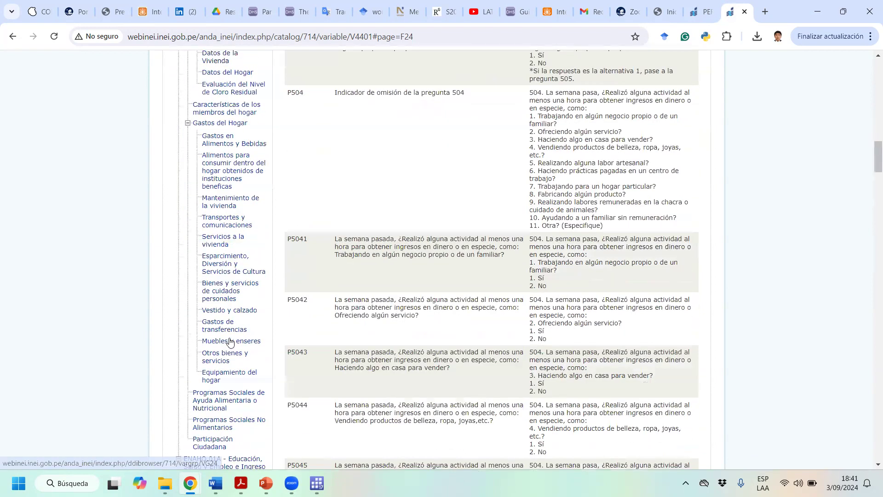
scroll(216, 207, down, 3)
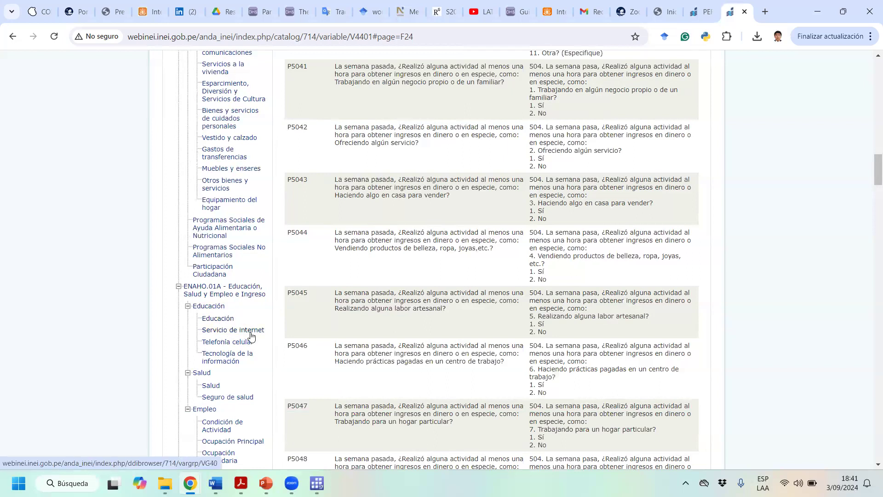
click(231, 358)
click(234, 358)
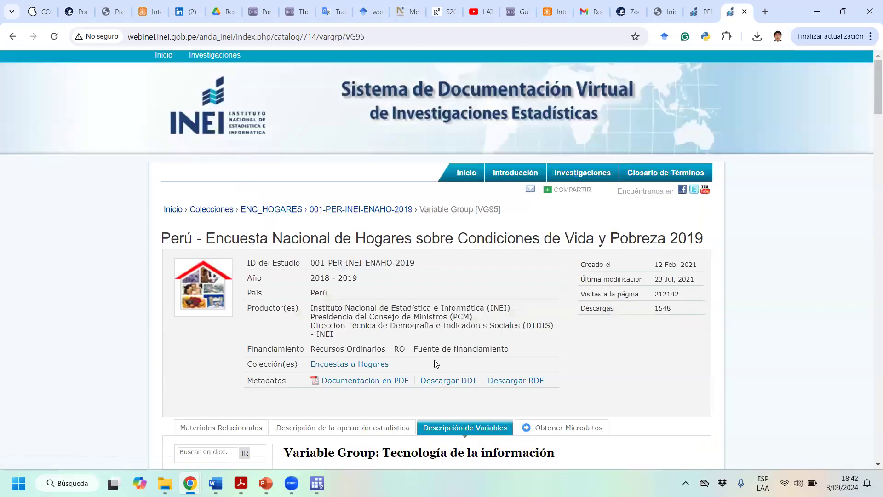
- Expand the details of variables P316B and P316C3
scroll(437, 362, down, 2)
scroll(436, 363, up, 1)
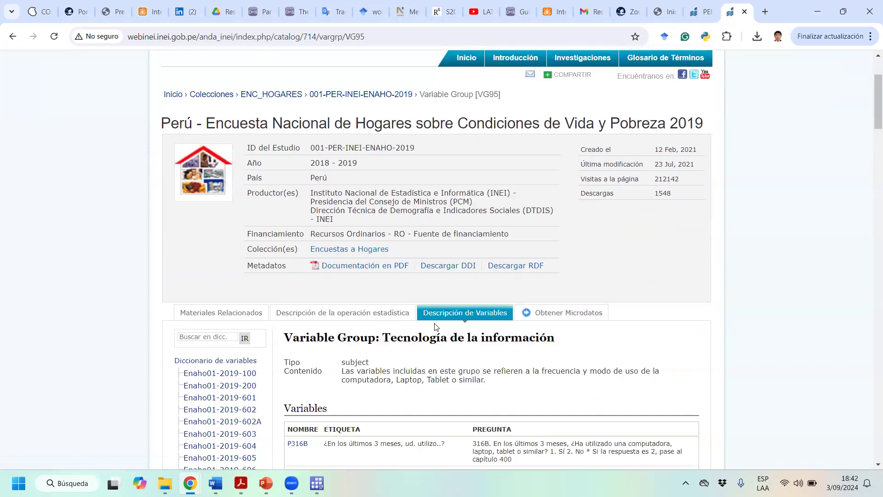
scroll(437, 299, down, 3)
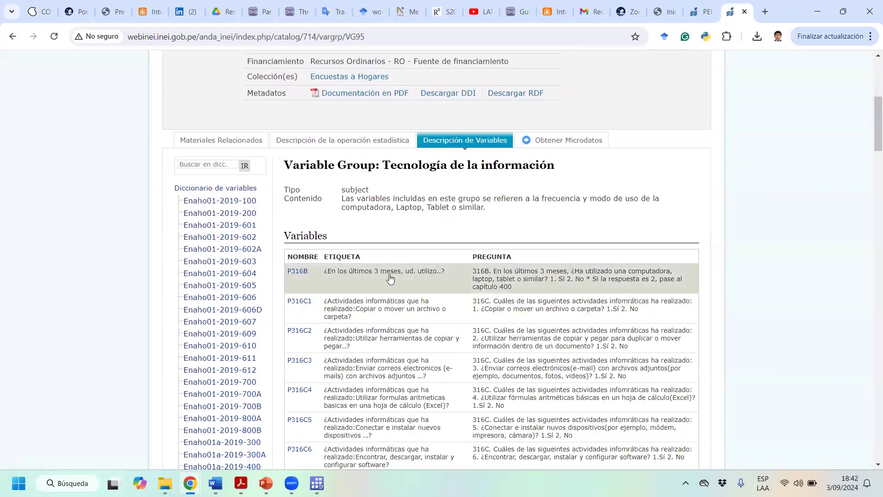
click(301, 274)
drag(462, 148, 323, 152)
click(434, 339)
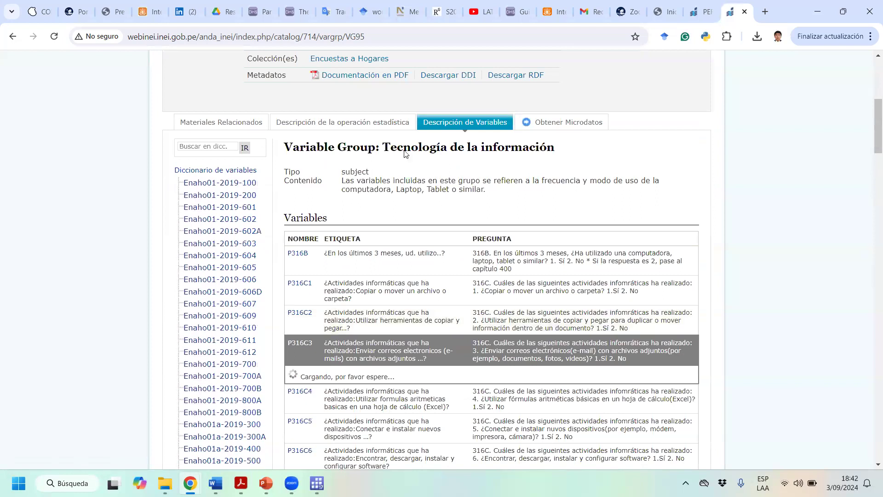
scroll(455, 161, down, 4)
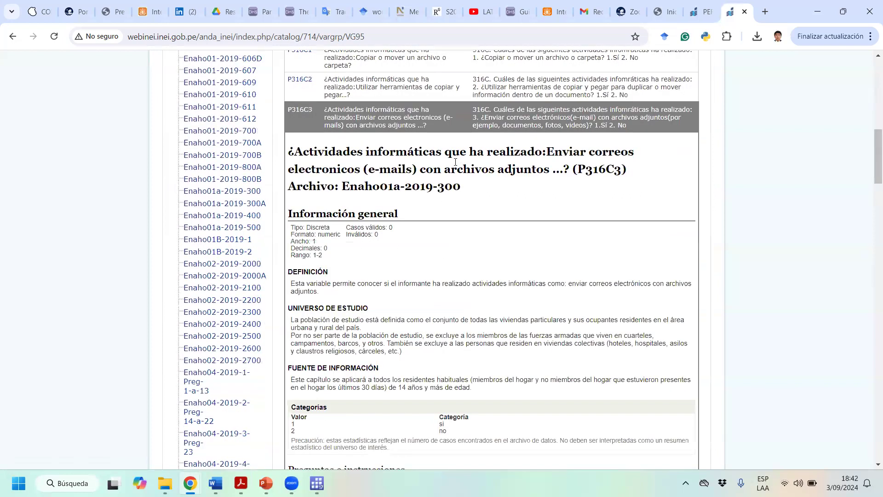
scroll(449, 181, down, 1)
scroll(260, 347, down, 4)
scroll(256, 363, down, 10)
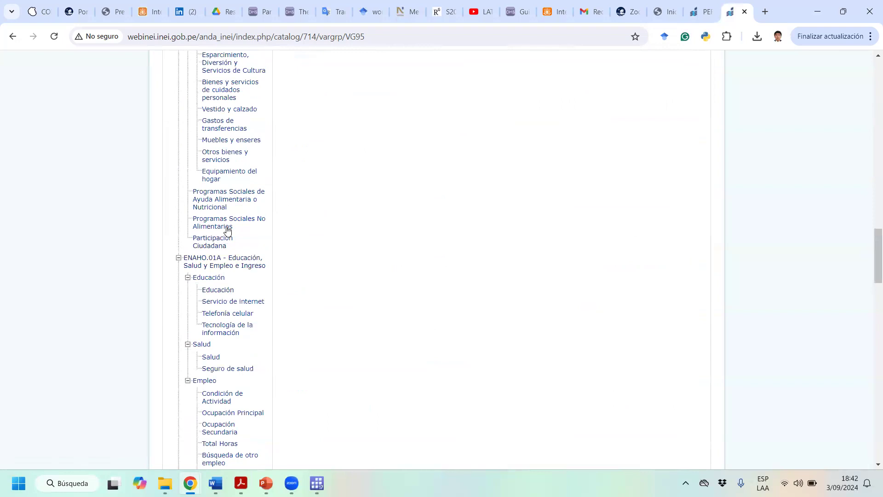
scroll(230, 138, up, 1)
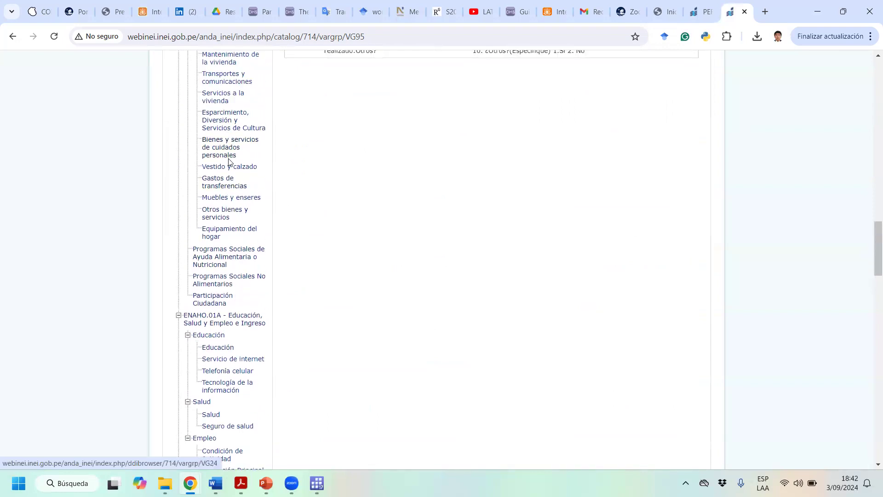
- Open the Gastos de transferencias variable group and scroll down its page
click(229, 191)
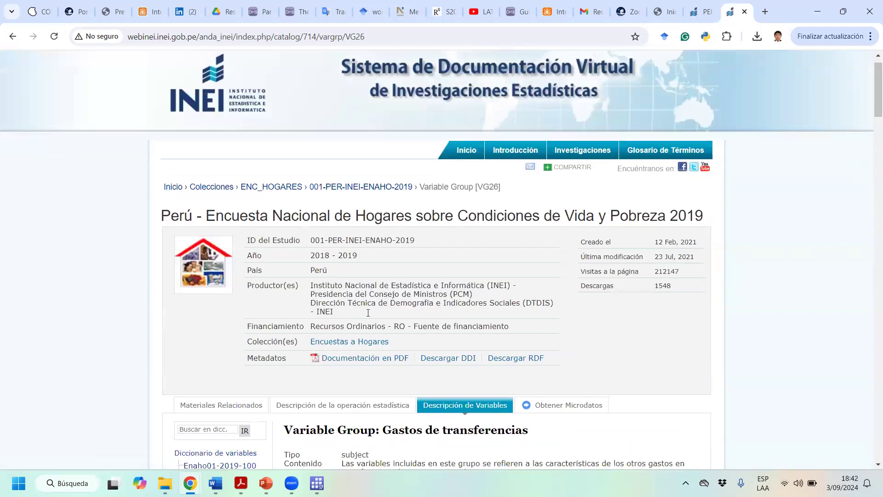
scroll(367, 313, down, 5)
scroll(276, 364, down, 1)
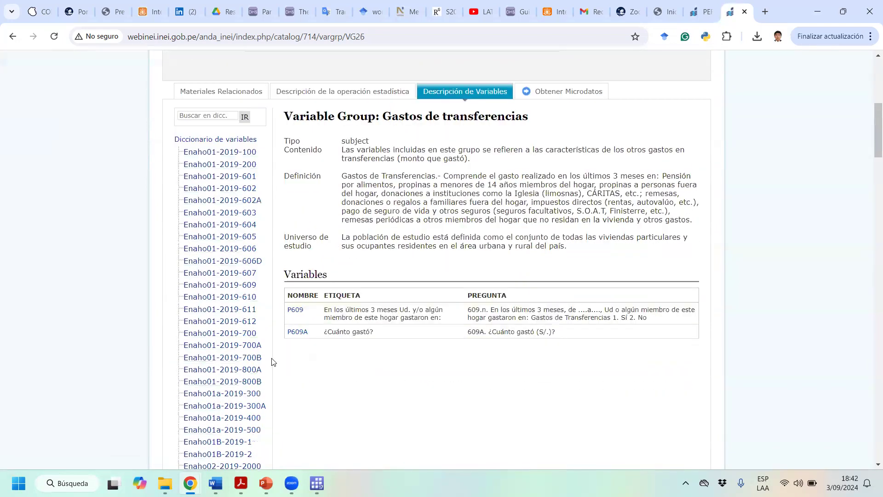
scroll(272, 362, down, 12)
scroll(257, 350, down, 18)
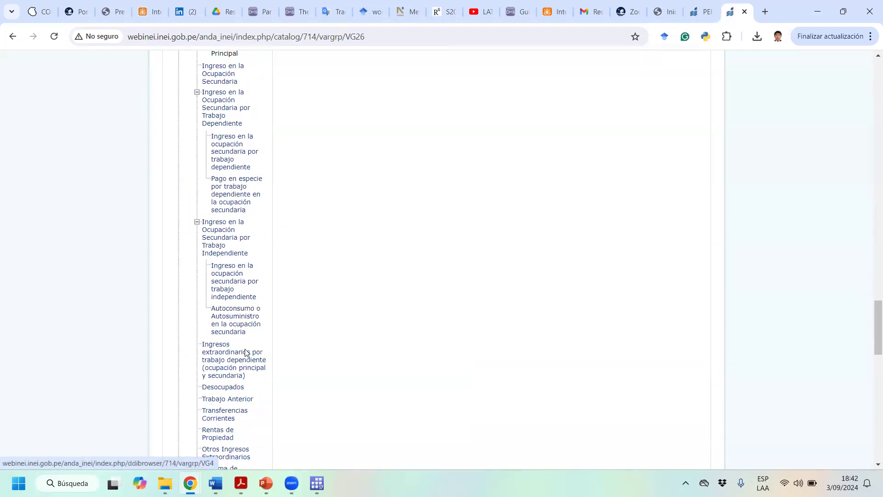
scroll(243, 341, down, 2)
scroll(237, 342, down, 1)
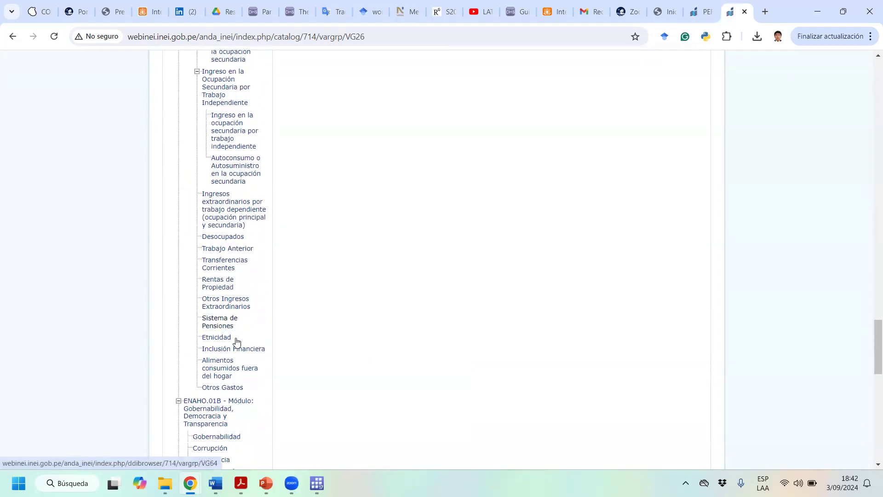
- Open the Etnicidad group (VG65) and browse variables P558C through P558D2_2
click(232, 346)
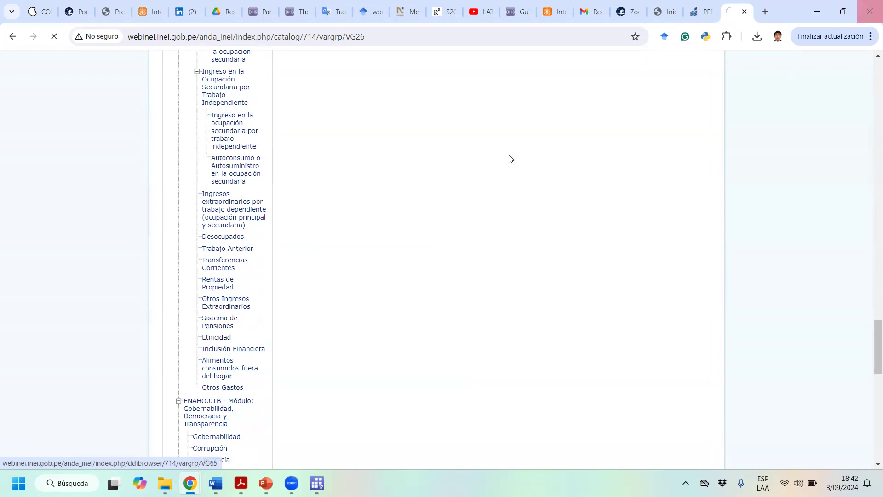
scroll(493, 205, up, 20)
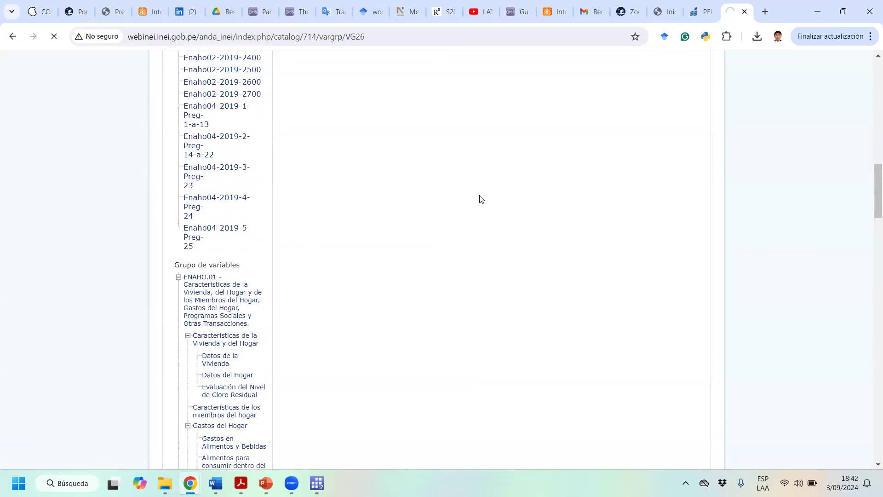
scroll(490, 281, down, 7)
scroll(421, 303, down, 1)
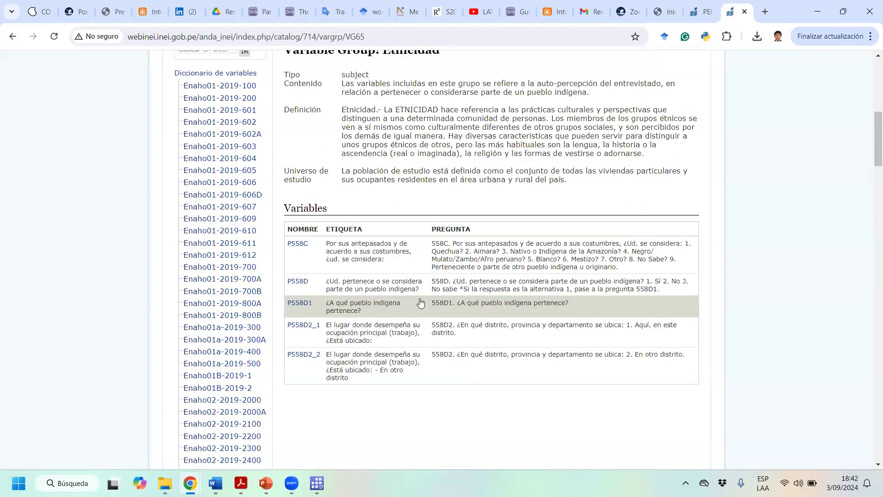
scroll(221, 236, down, 3)
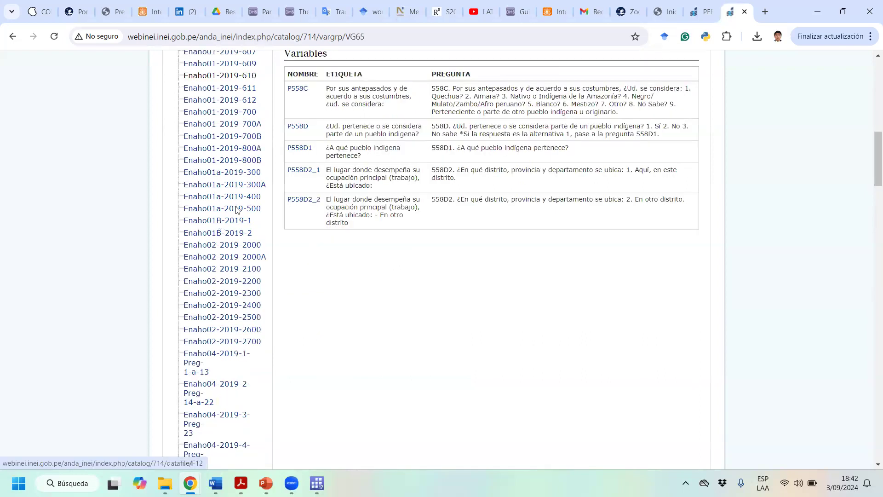
scroll(258, 295, down, 20)
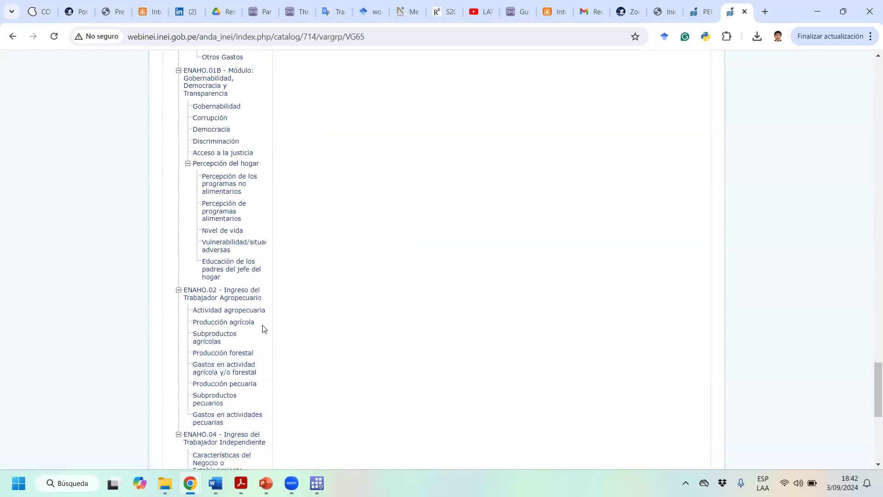
scroll(251, 376, down, 3)
scroll(217, 282, up, 5)
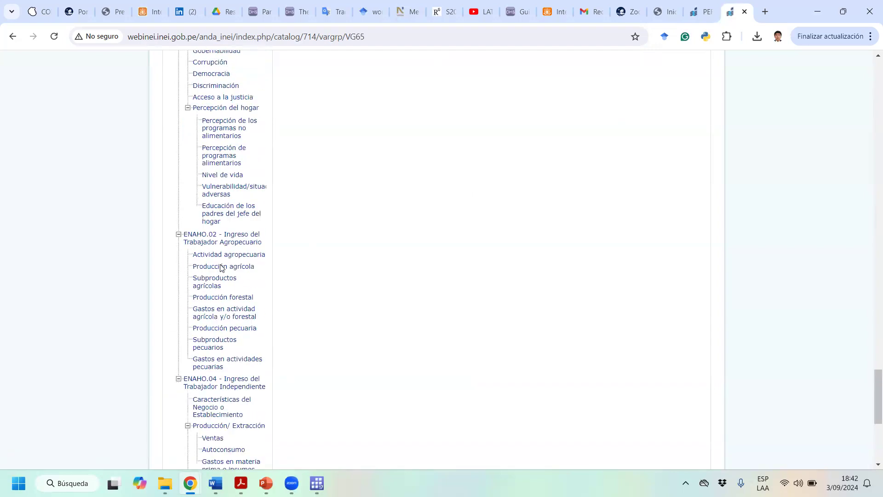
scroll(227, 285, up, 4)
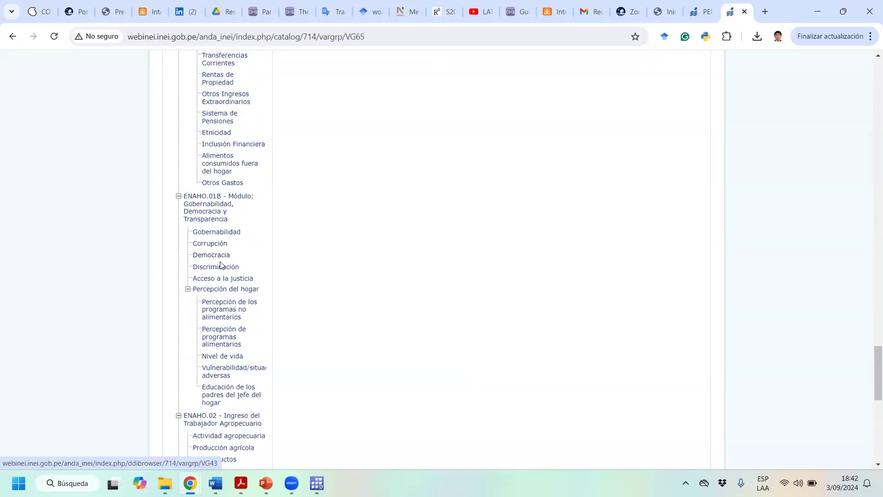
- Open the Discriminación variable group and scroll through its variables
click(223, 270)
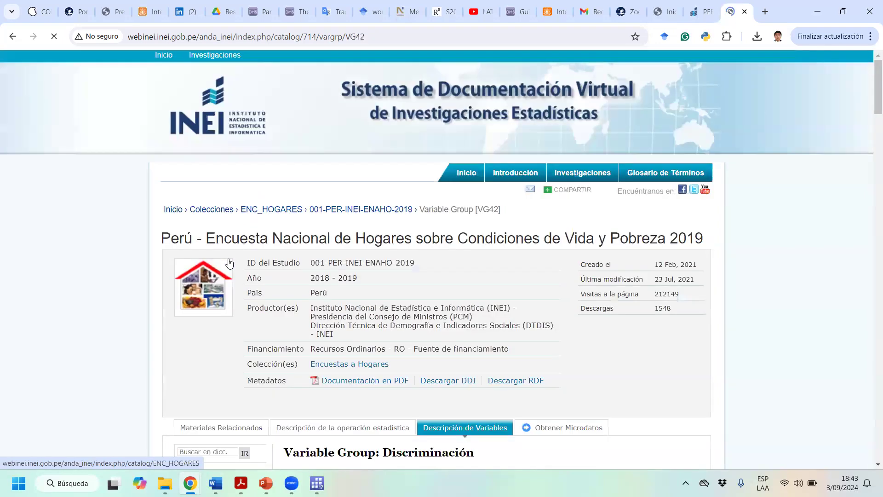
scroll(617, 308, down, 10)
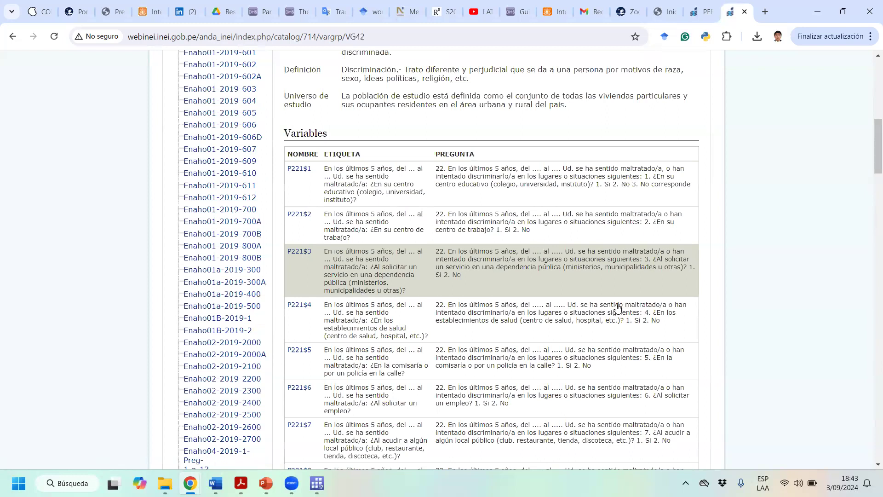
scroll(611, 314, down, 6)
scroll(544, 318, up, 4)
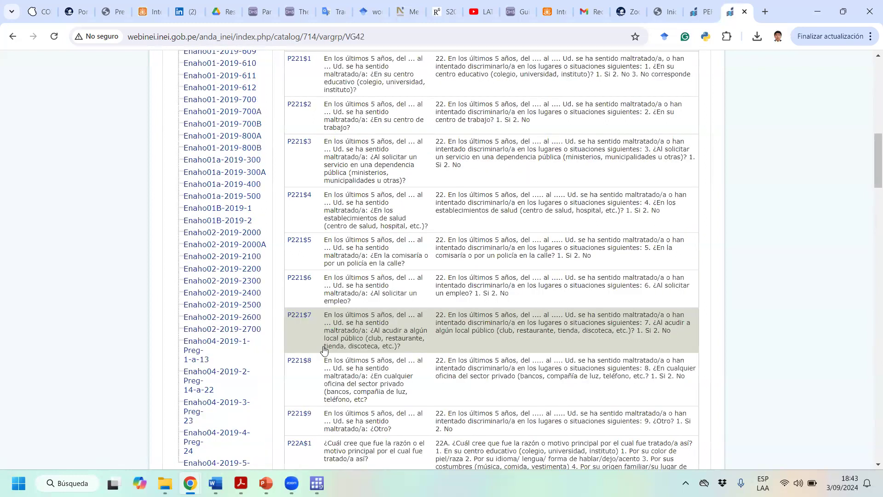
scroll(225, 316, down, 9)
scroll(226, 194, up, 1)
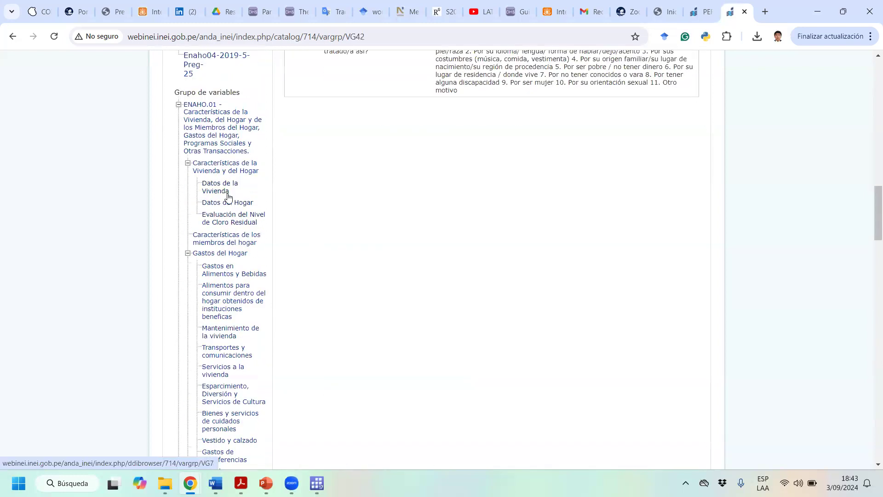
- Open the Transportes y comunicaciones variable group and browse its variable list
click(227, 206)
scroll(426, 250, down, 1)
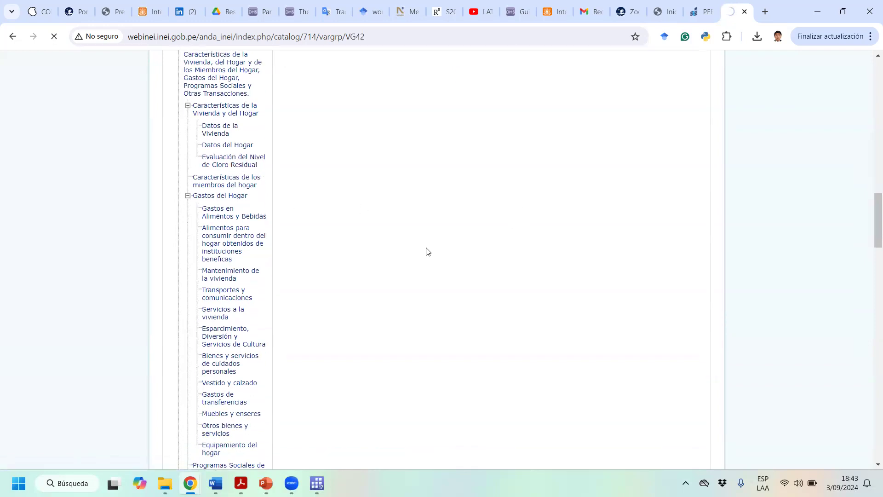
scroll(426, 251, up, 9)
scroll(426, 251, up, 3)
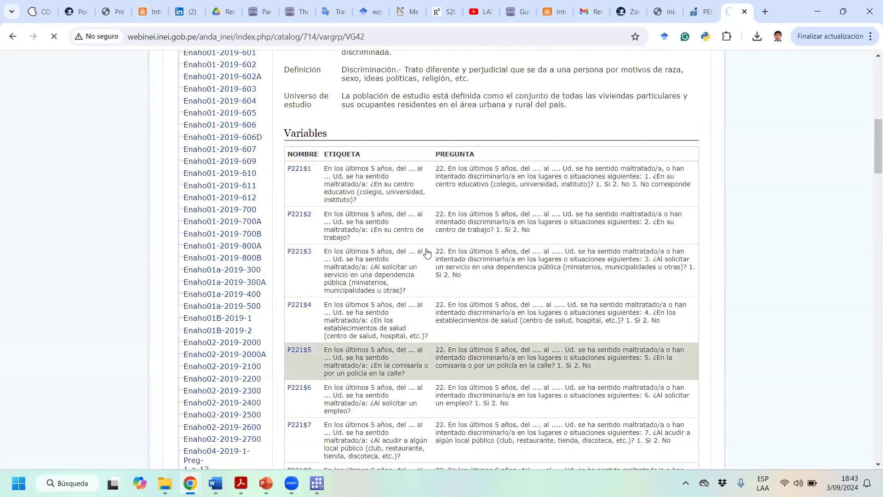
scroll(413, 275, down, 1)
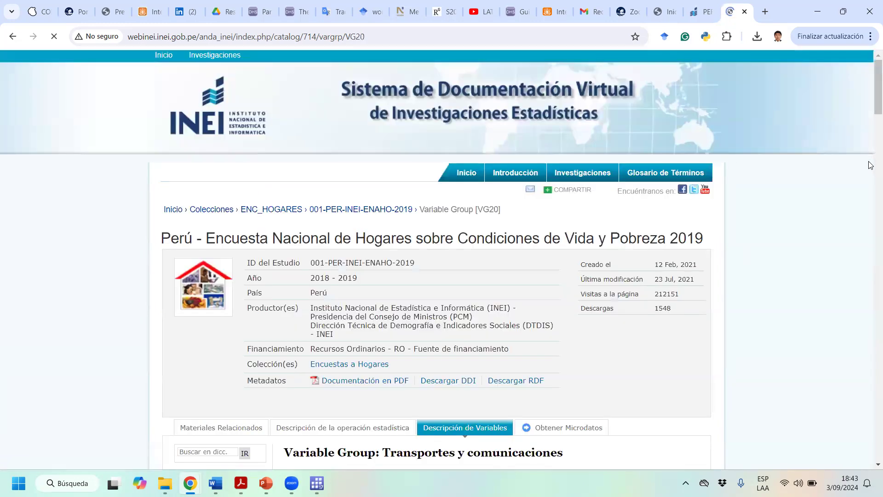
scroll(554, 269, down, 3)
scroll(554, 269, down, 5)
scroll(554, 269, down, 8)
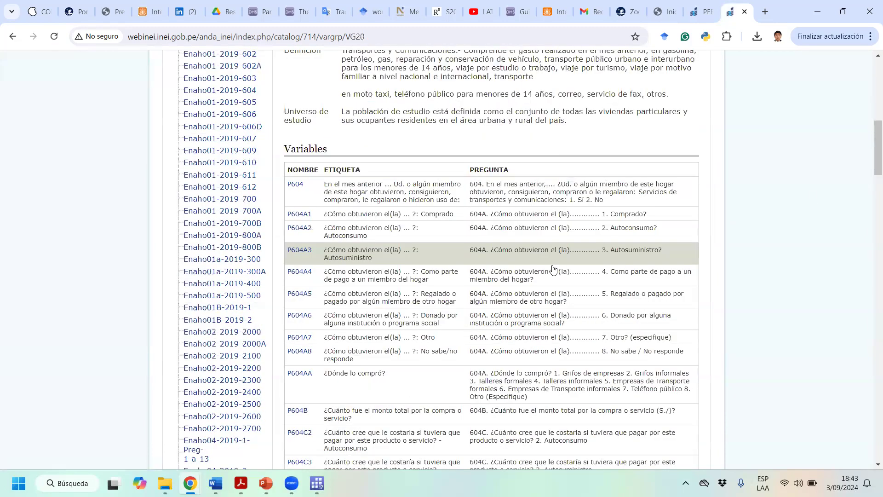
scroll(527, 285, up, 5)
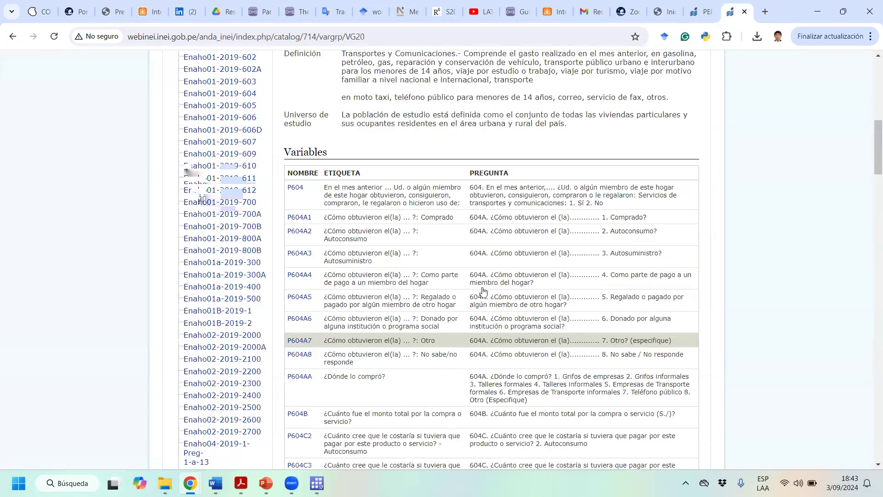
scroll(459, 298, down, 10)
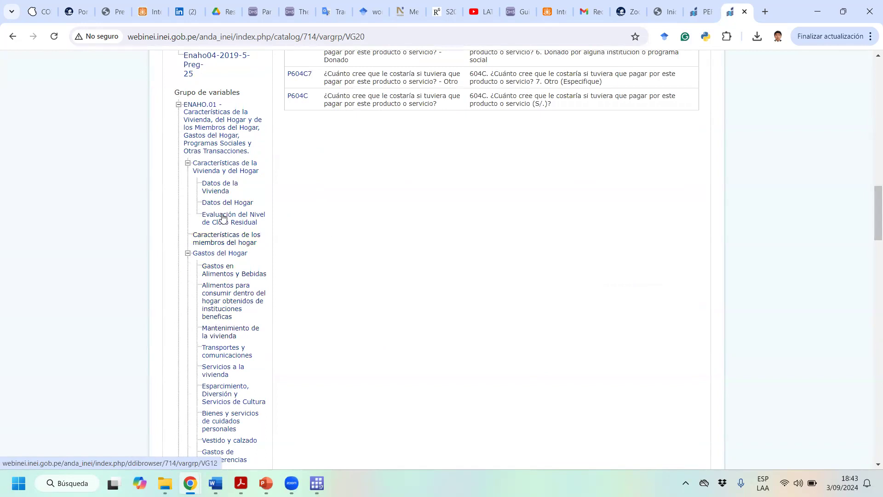
- Open Servicios a la vivienda (VG21) and review its P605 through P605C expense variables
click(226, 374)
scroll(520, 312, up, 5)
scroll(520, 314, up, 9)
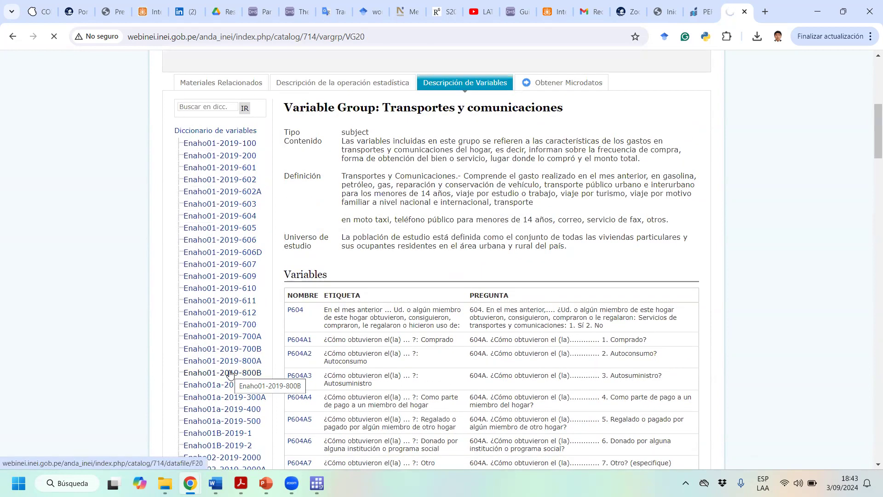
scroll(245, 336, down, 9)
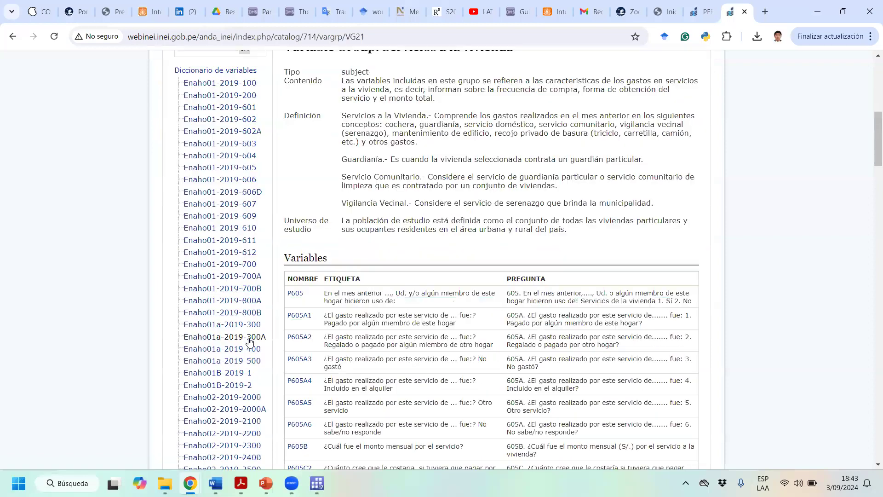
scroll(248, 341, down, 2)
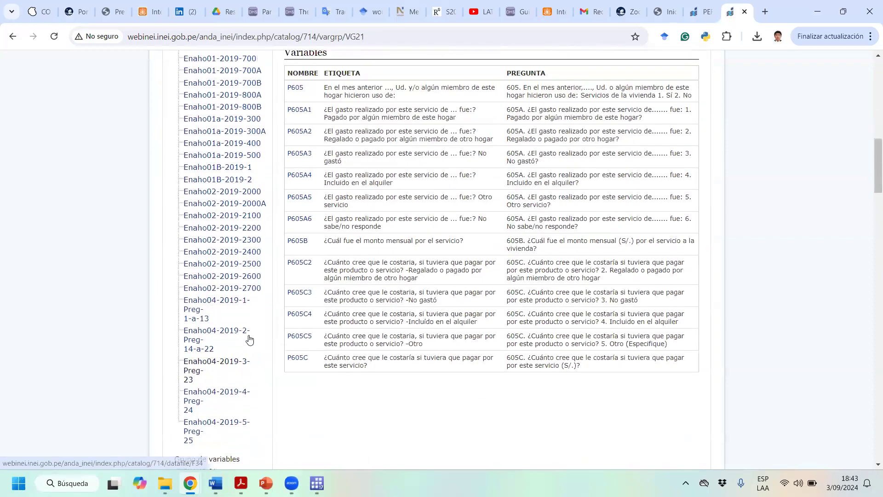
scroll(249, 313, up, 4)
scroll(236, 212, up, 10)
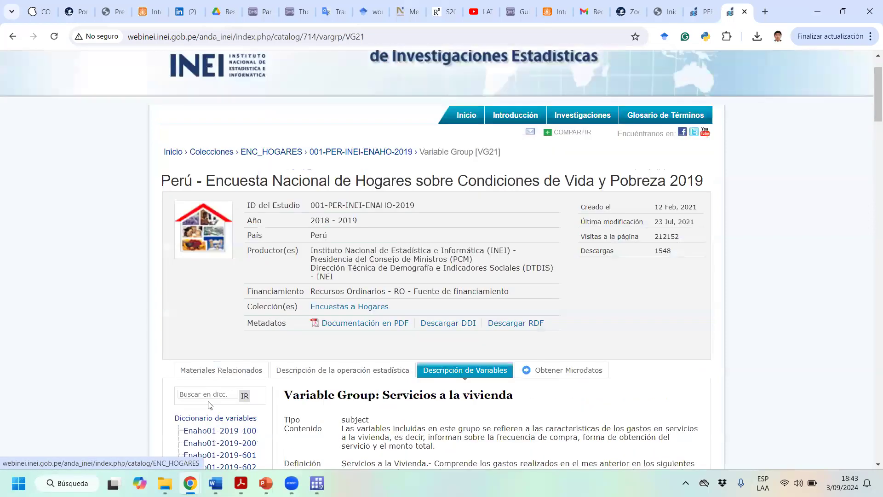
- Search the dictionary for 'edad' and scroll the 36 results down to the P208 rows
click(221, 393)
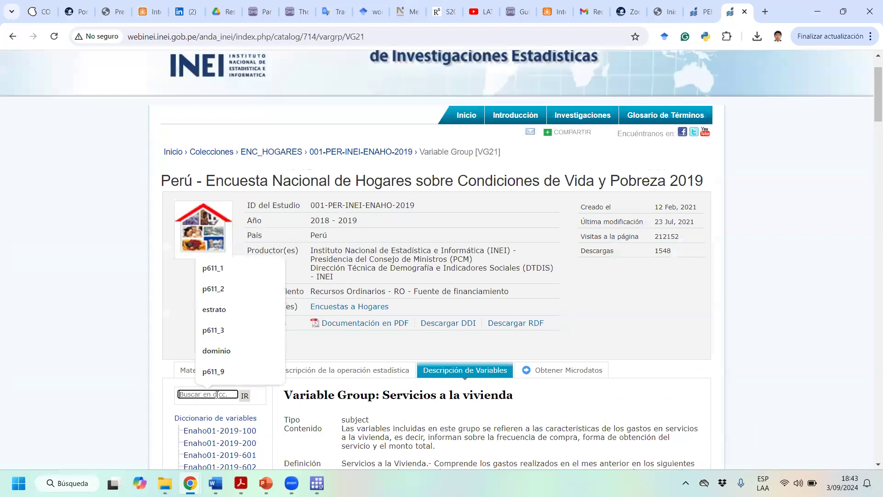
text(edad)
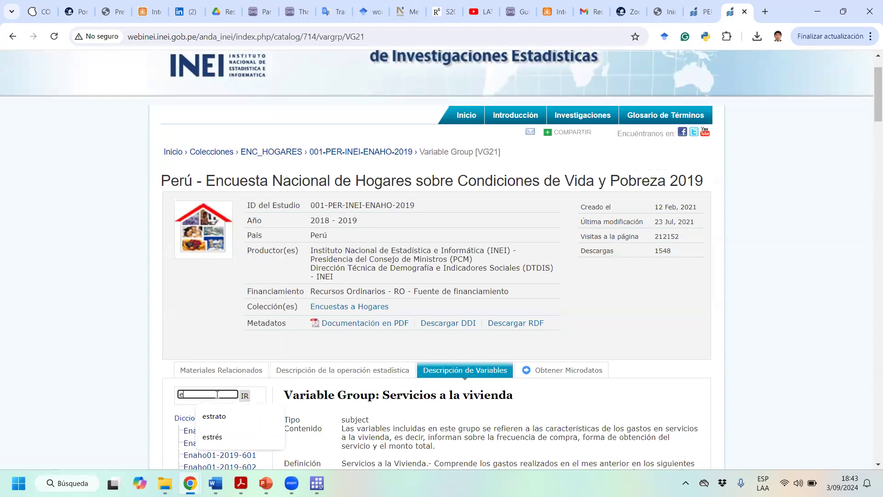
key(Return)
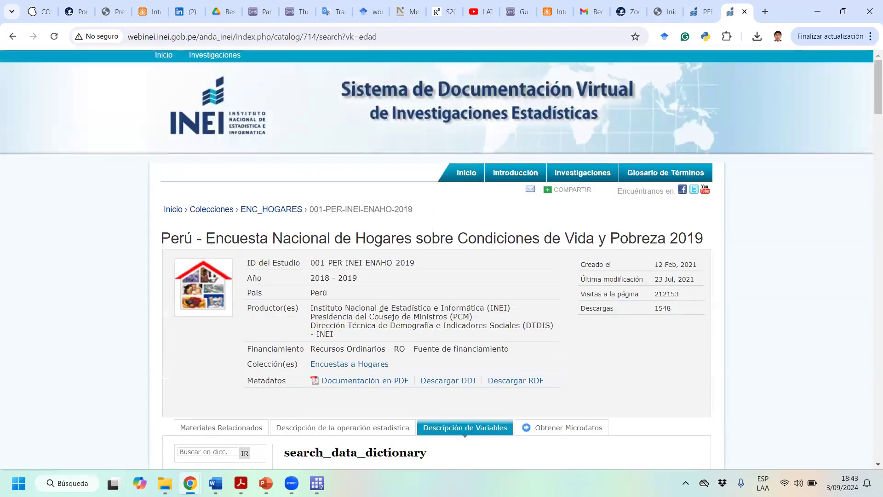
scroll(381, 314, down, 8)
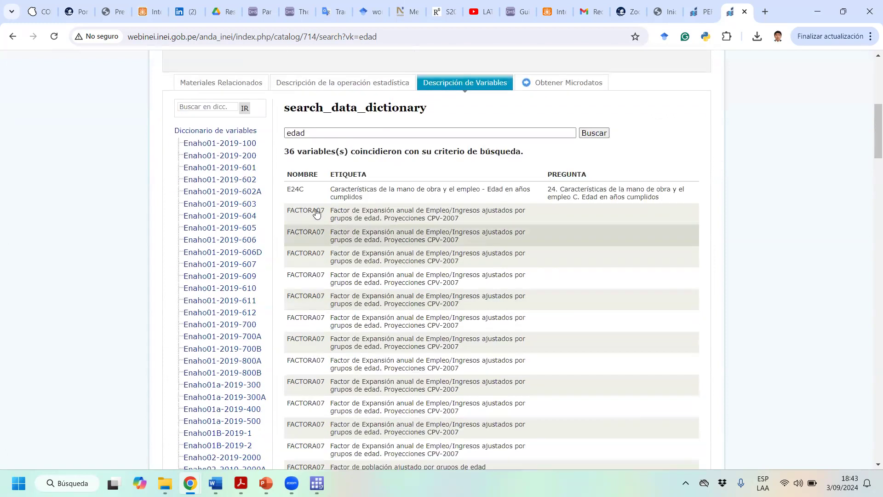
scroll(339, 284, down, 6)
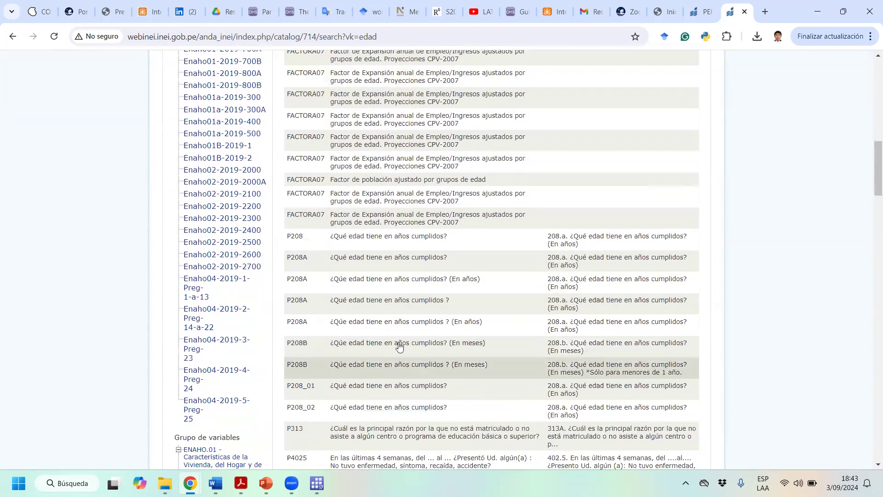
- Expand P208 and both P208A variables, highlighting the module numbers in their file names
click(383, 249)
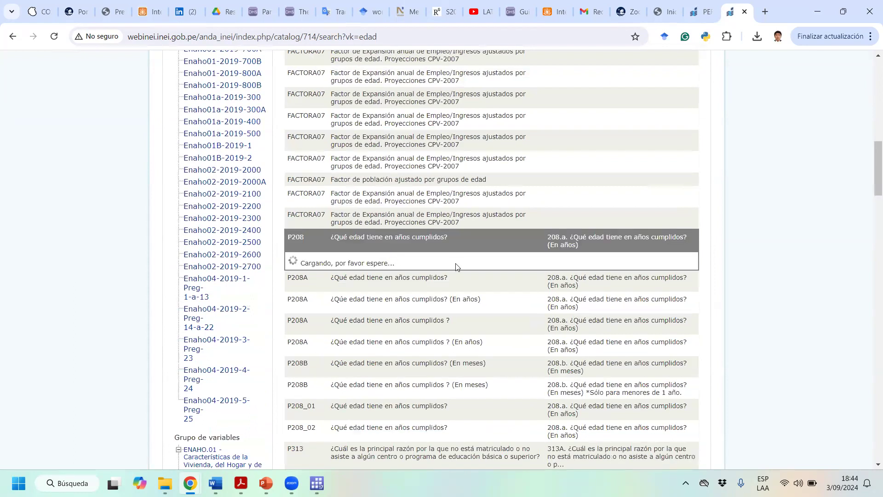
scroll(431, 264, down, 3)
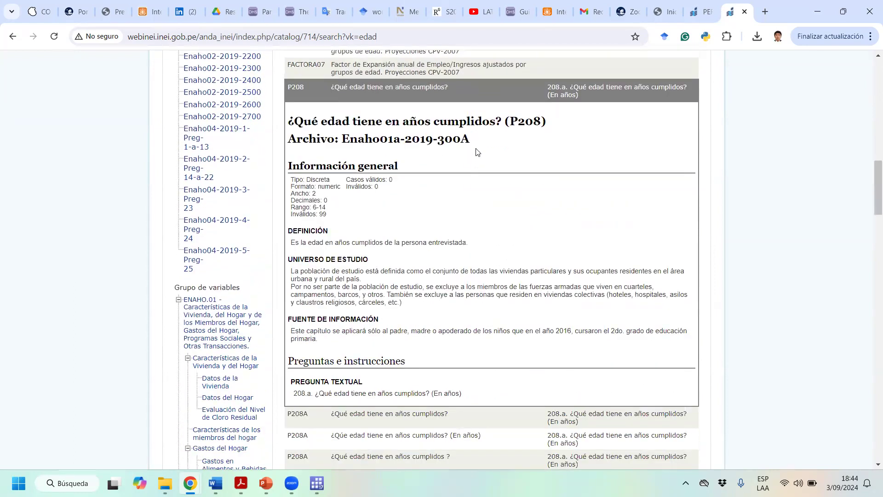
drag(477, 143, 445, 136)
click(389, 414)
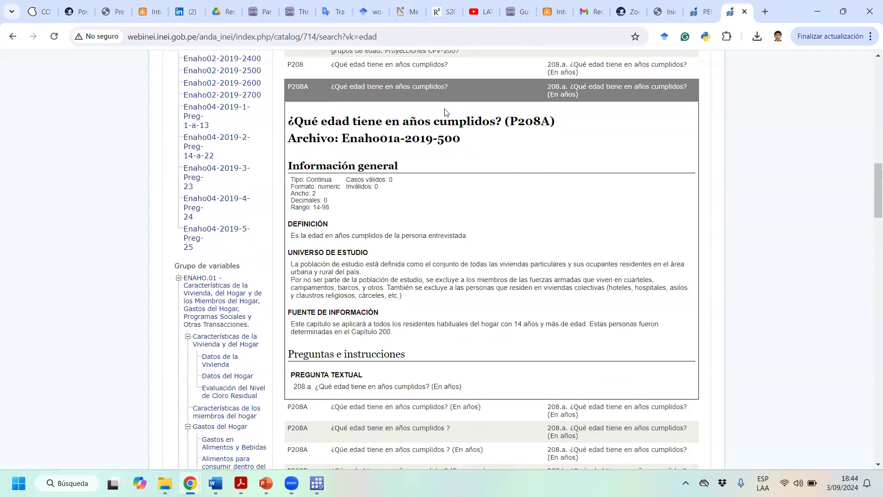
scroll(445, 138, down, 2)
click(384, 292)
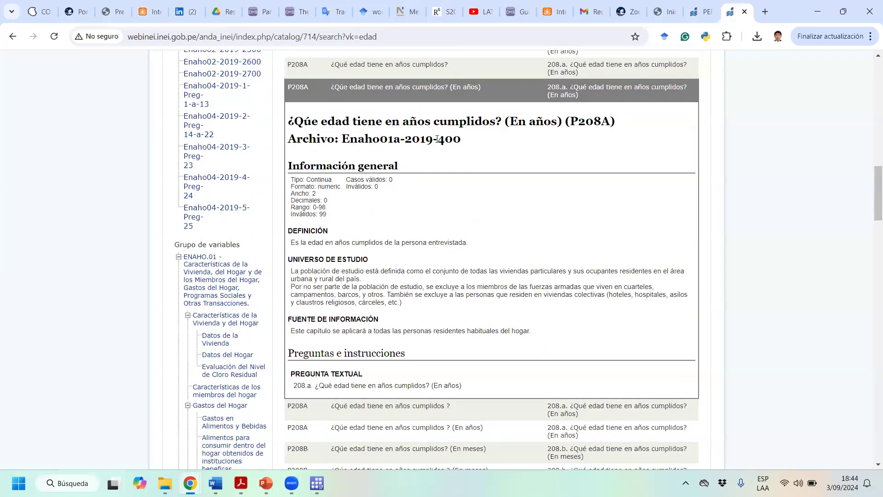
drag(438, 139, 474, 145)
- Expand P208B (age in months) and highlight module 200 in its Enaho01-2019-200 file name
scroll(561, 222, down, 5)
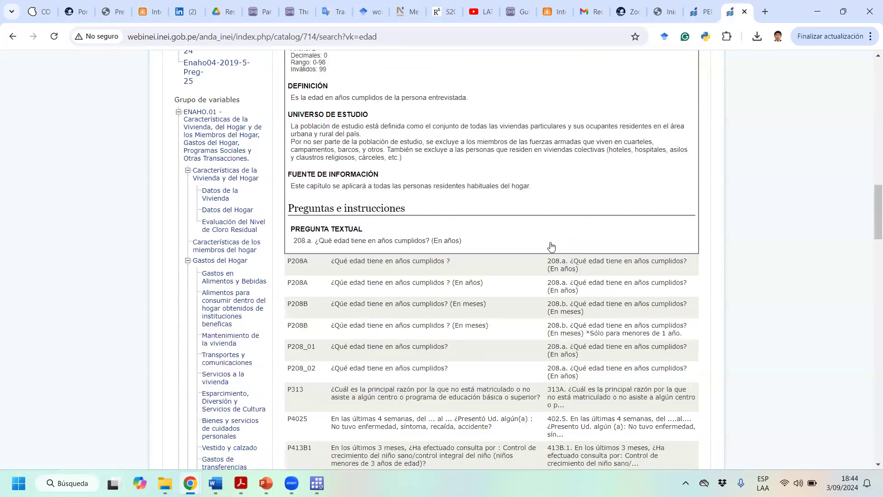
click(457, 180)
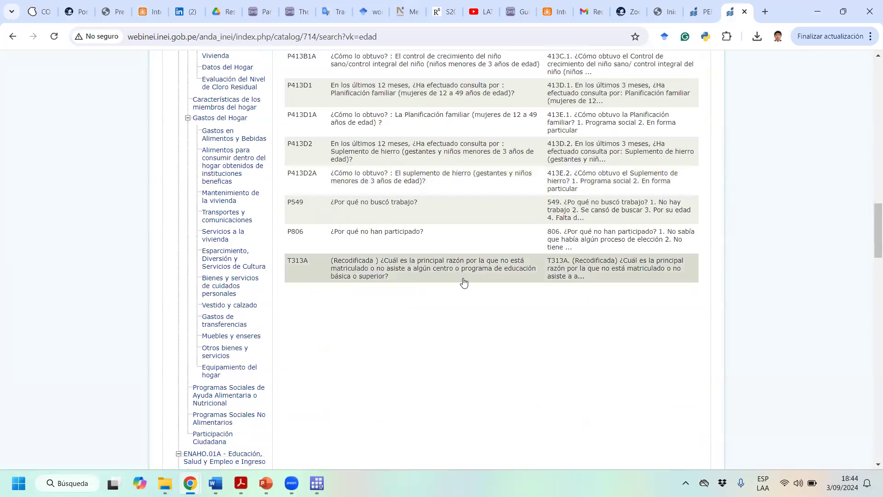
scroll(473, 230, up, 5)
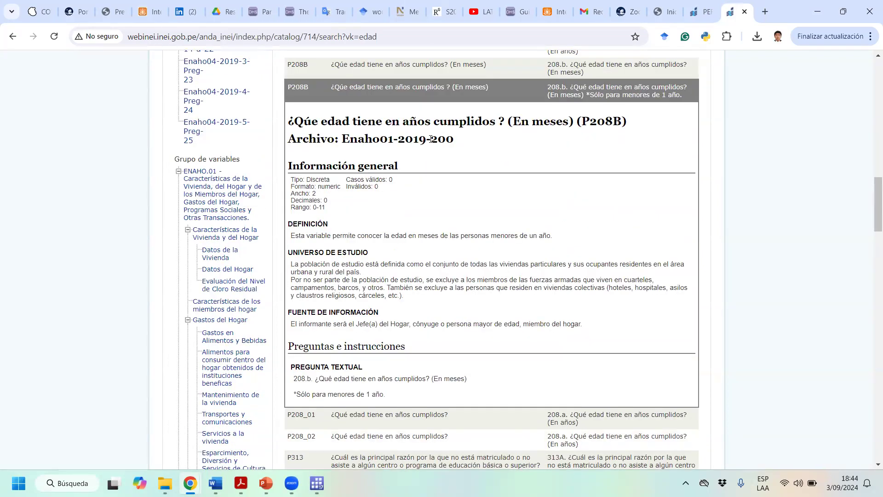
drag(430, 139, 469, 146)
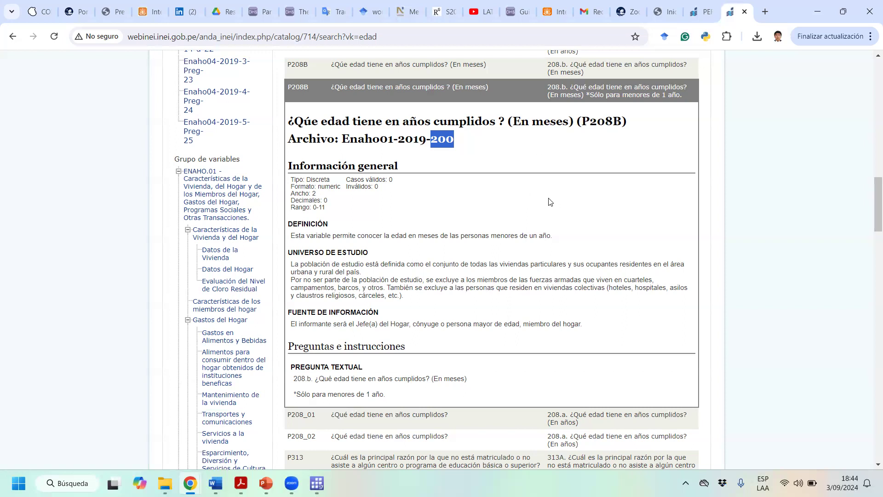
- Search the ENAHO 2019 variable dictionary for 'internet'
scroll(425, 115, up, 4)
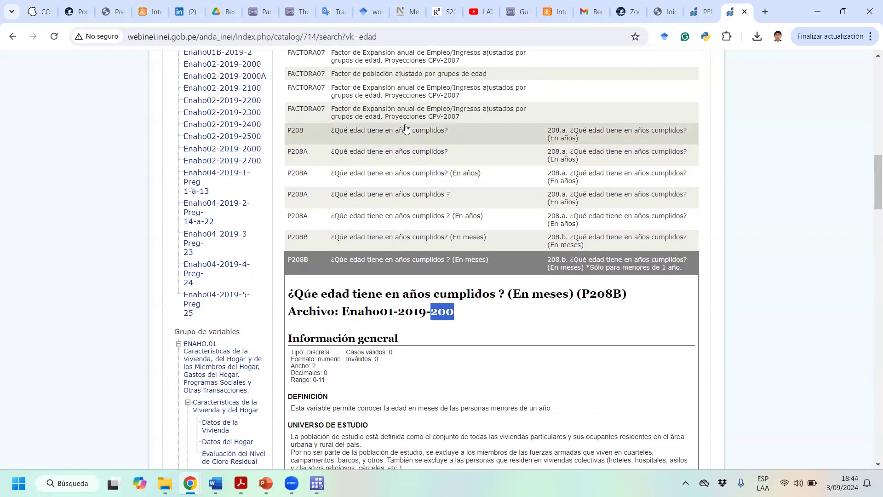
scroll(458, 235, down, 10)
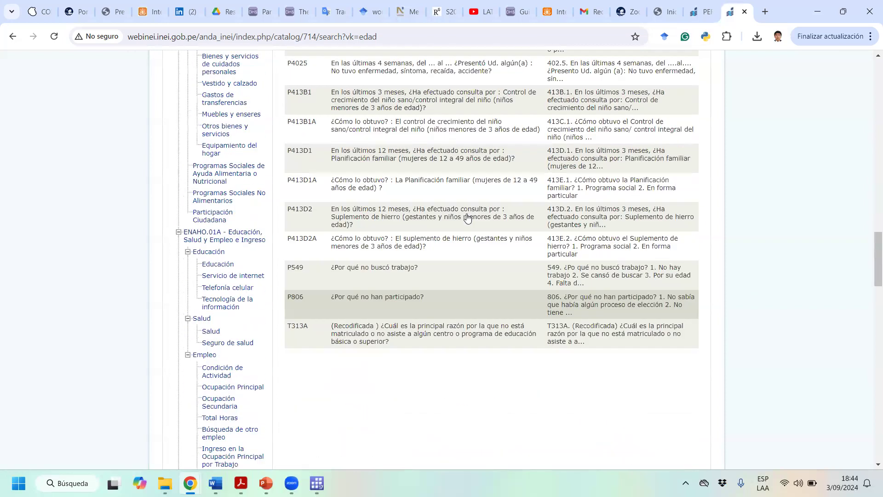
scroll(491, 251, up, 12)
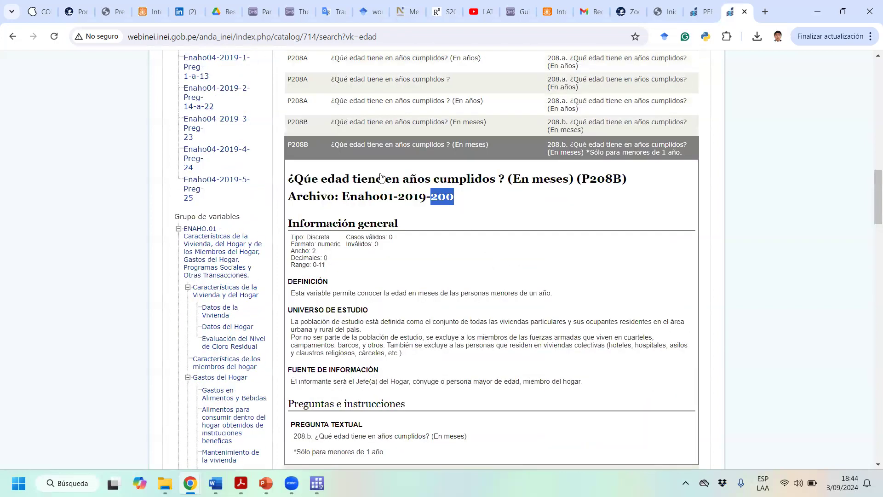
scroll(225, 142, down, 1)
scroll(225, 141, up, 6)
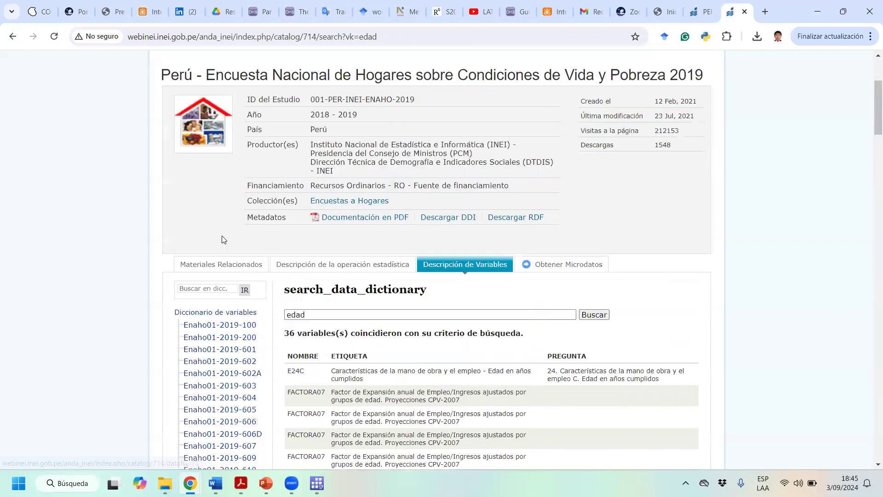
click(219, 288)
text(int)
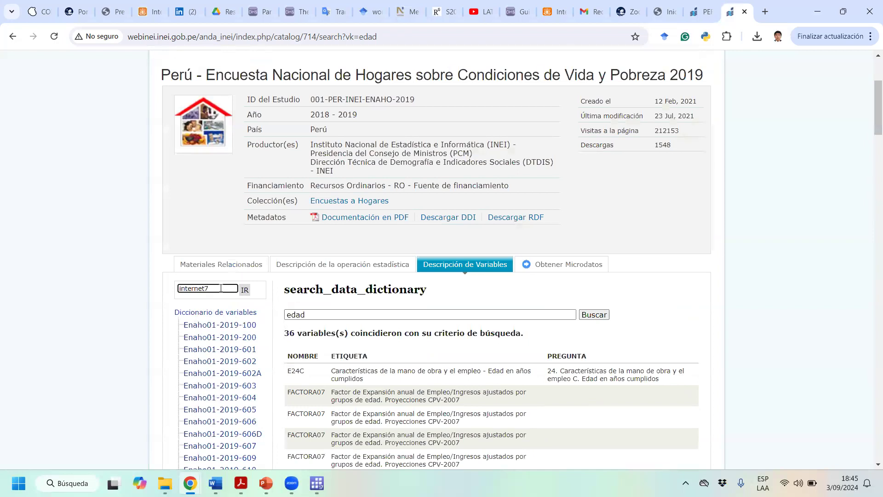
text(ernet)
key(Return)
- Scroll through the 50 internet results, past P314A and P1144
scroll(251, 193, down, 1)
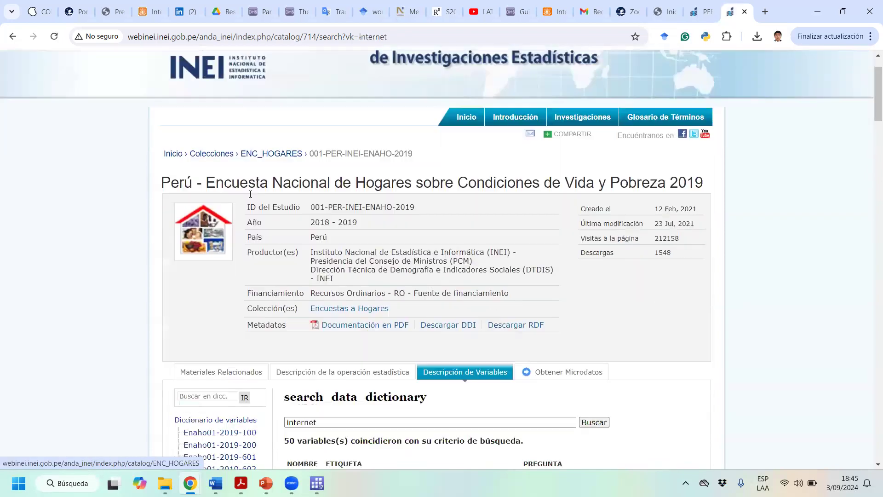
scroll(250, 193, down, 5)
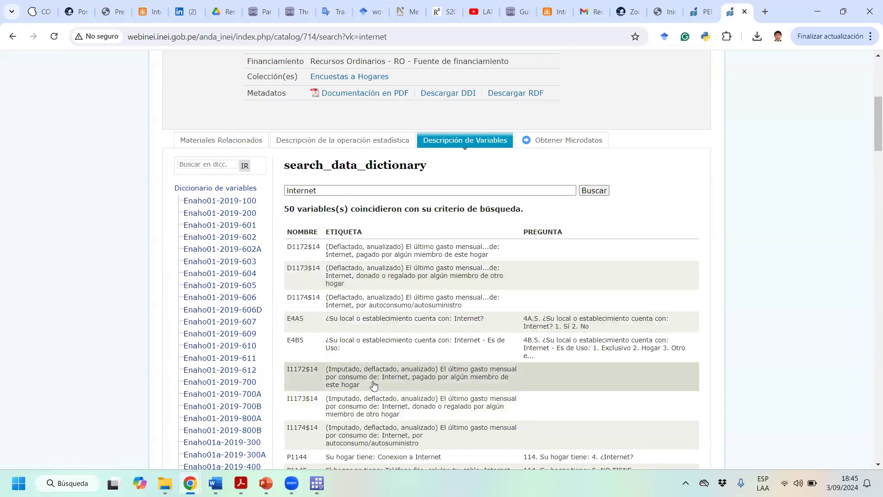
scroll(426, 383, down, 1)
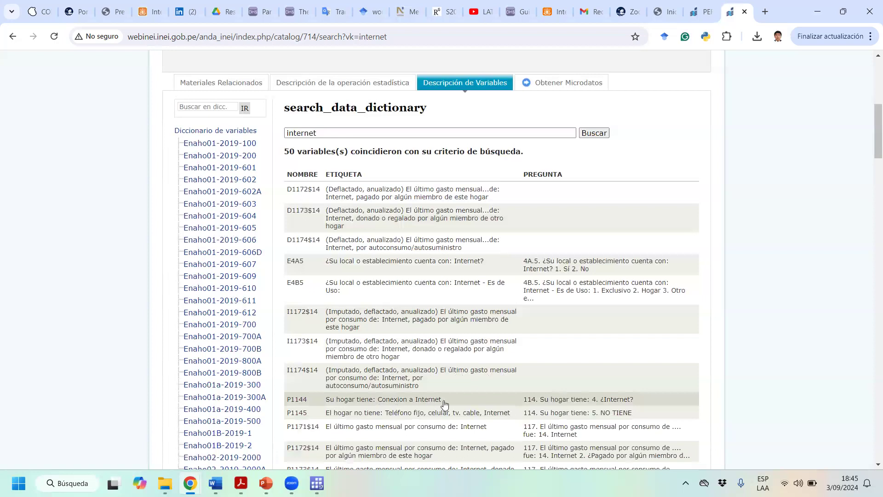
scroll(394, 435, down, 1)
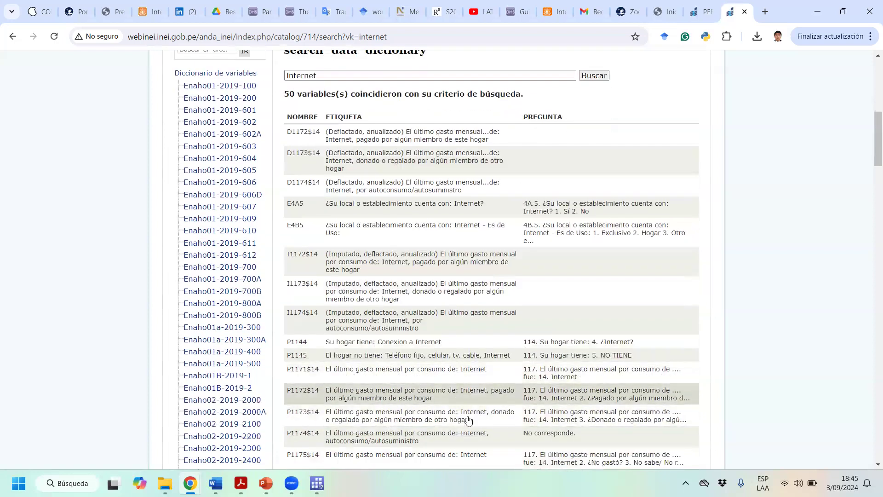
scroll(468, 458, down, 1)
scroll(468, 459, down, 1)
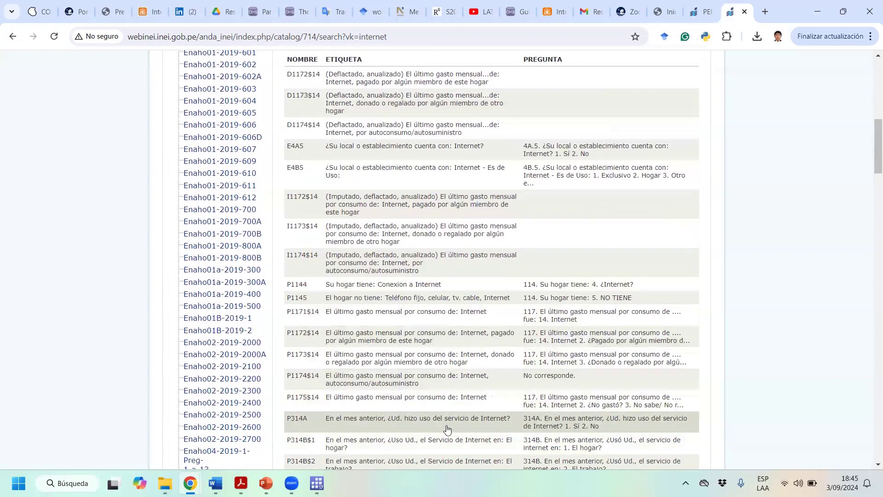
drag(878, 148, 871, 102)
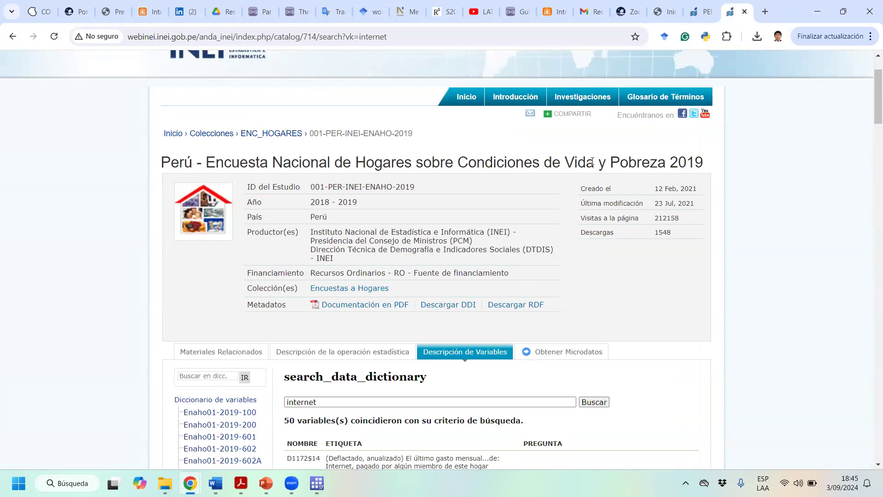
- Return to the Encuestas a Hogares collection and browse page 2, operations 16–30 of 356
click(265, 132)
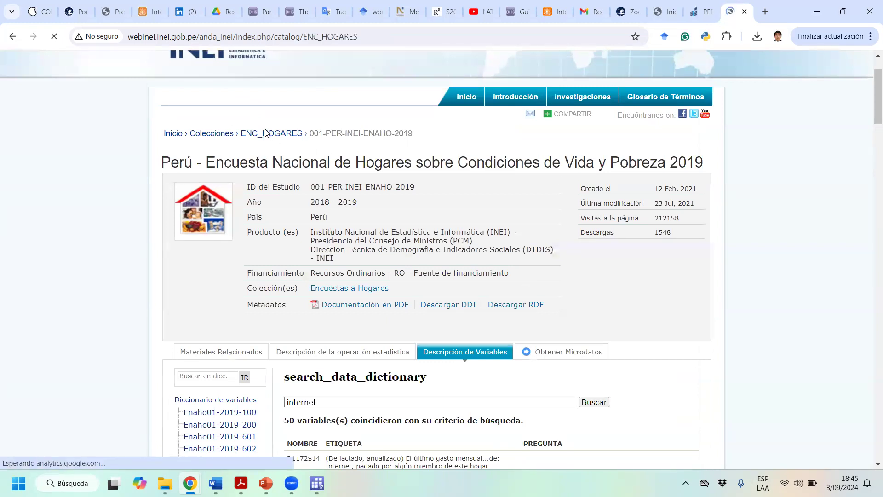
scroll(368, 249, down, 2)
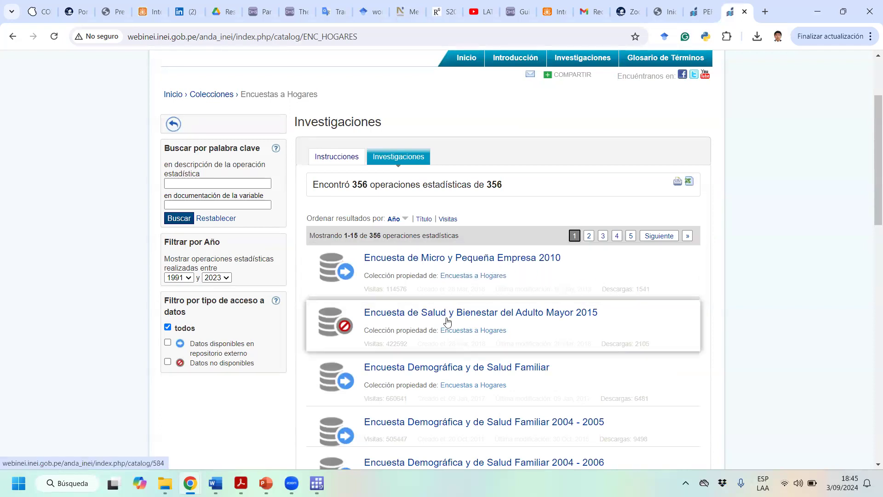
scroll(555, 326, down, 3)
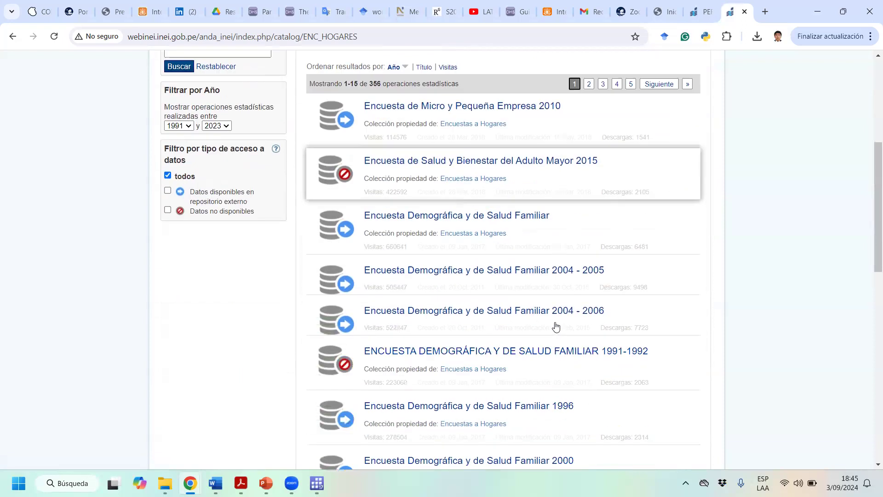
scroll(556, 285, down, 2)
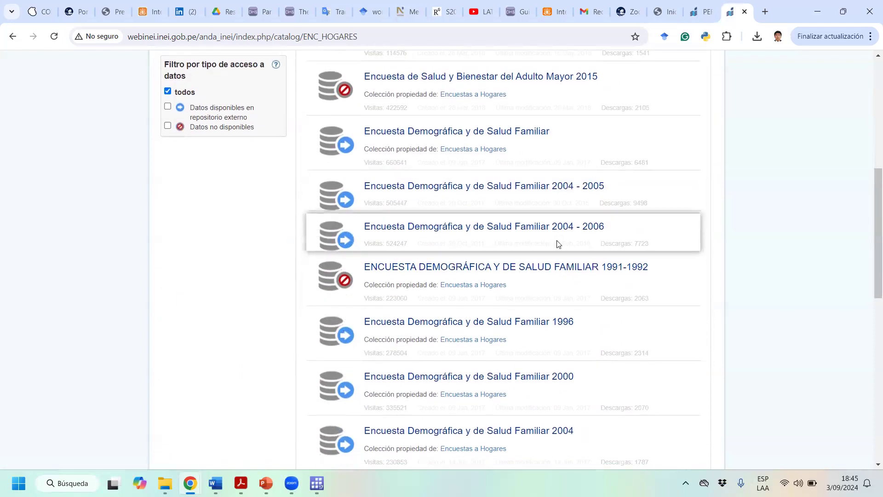
scroll(556, 243, down, 10)
click(589, 289)
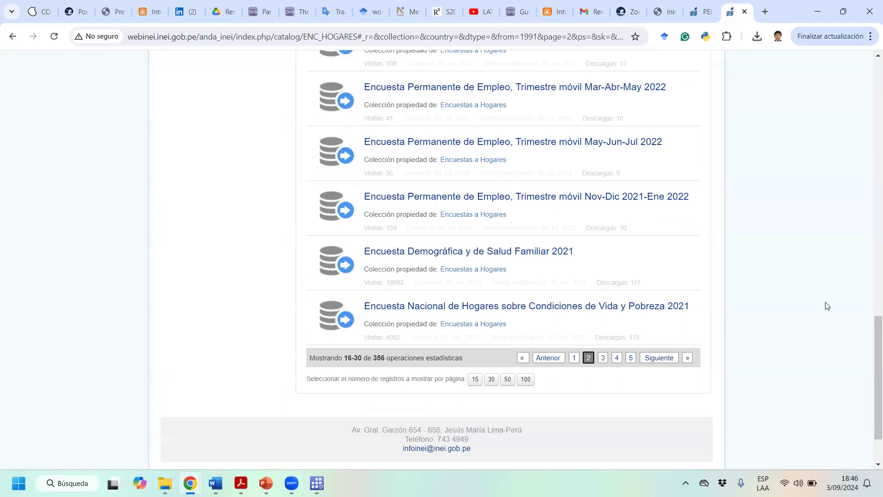
drag(874, 414, 871, 41)
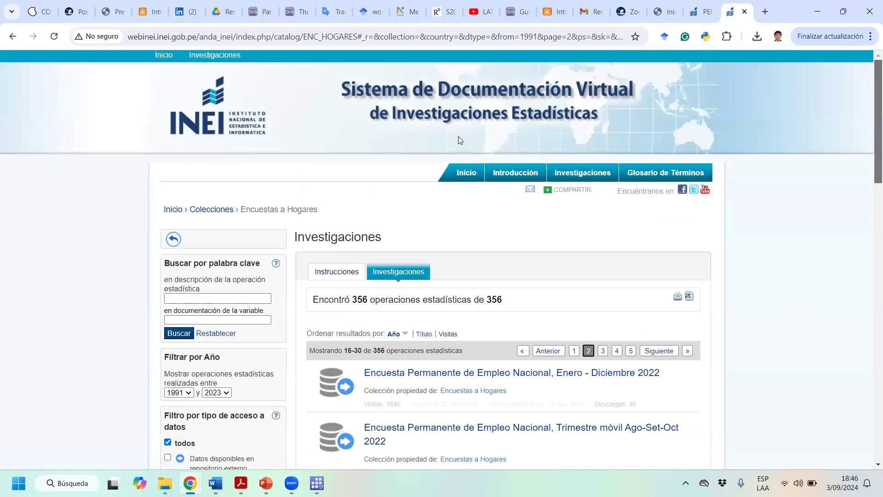
scroll(428, 280, down, 5)
scroll(450, 265, up, 5)
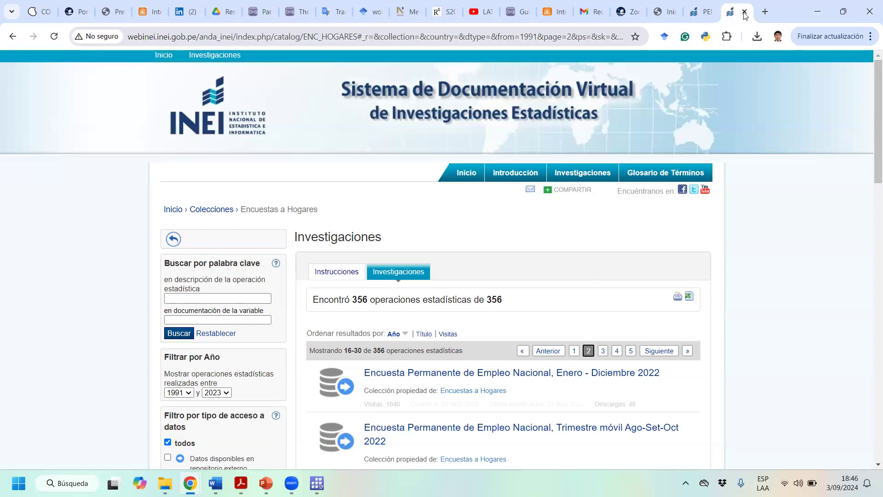
- Close the INEI catalog tab and minimize Chrome and the PDF dictionary
key(ctrl+w)
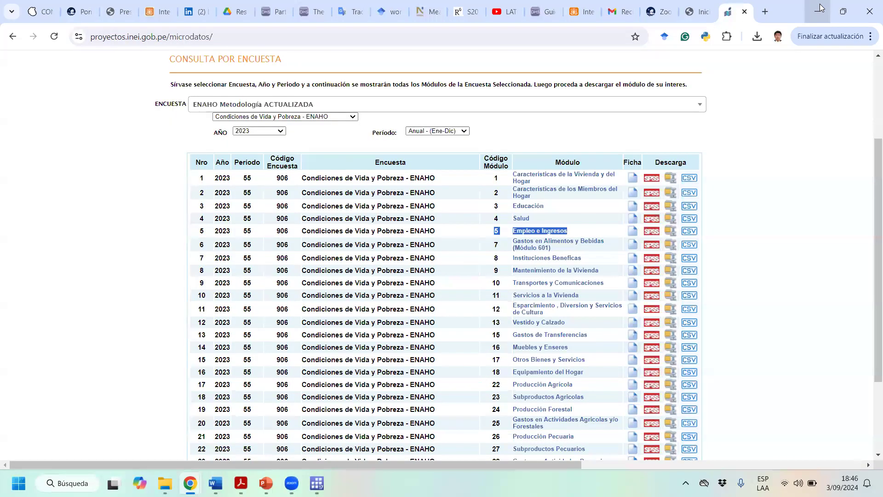
click(820, 8)
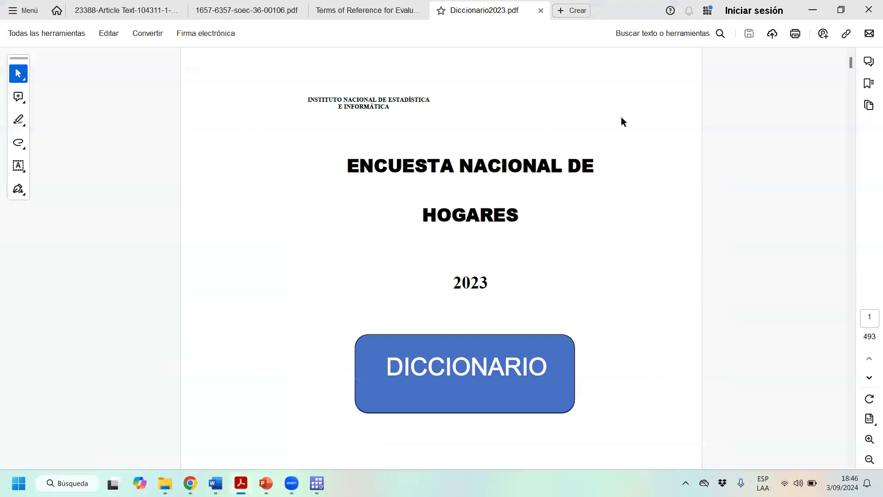
click(812, 9)
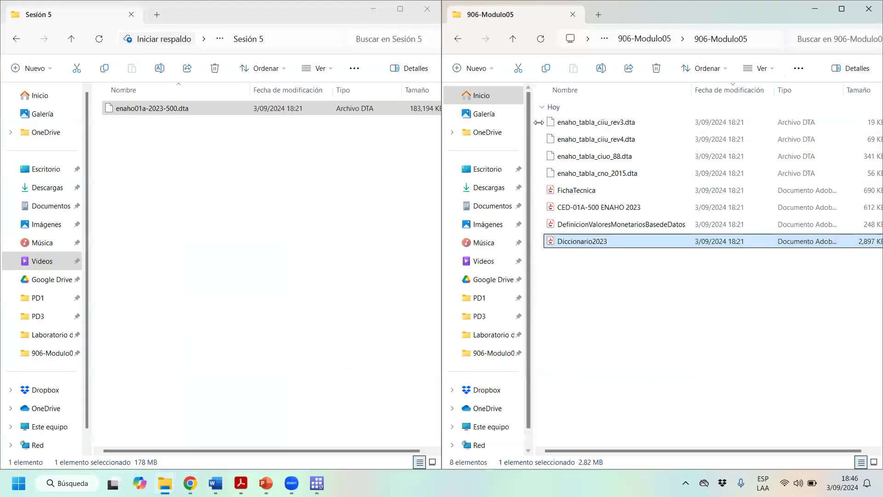
- Open the Diccionario2023 PDF from the 906-Modulo05 folder, then minimize it again
drag(539, 120, 623, 169)
click(607, 288)
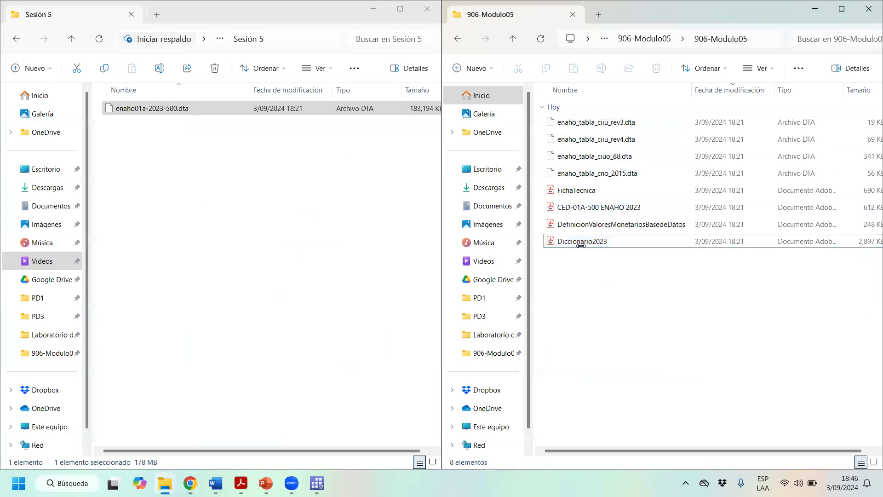
click(580, 244)
double_click(580, 245)
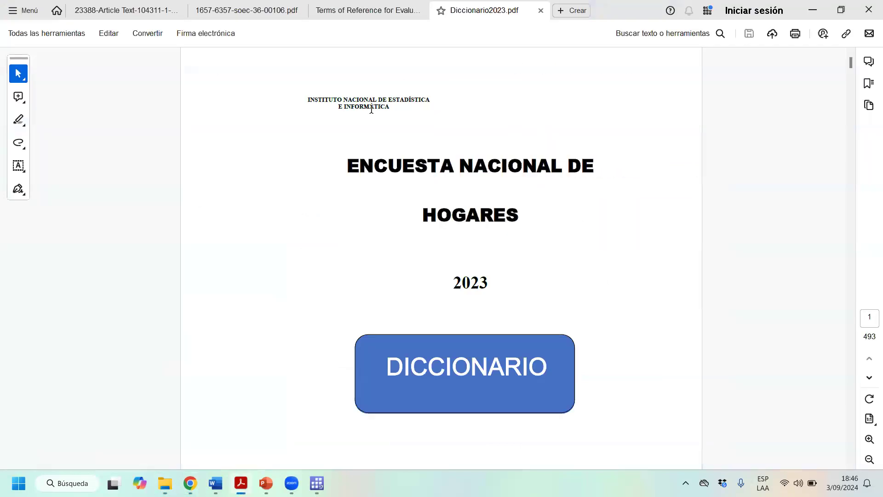
click(813, 7)
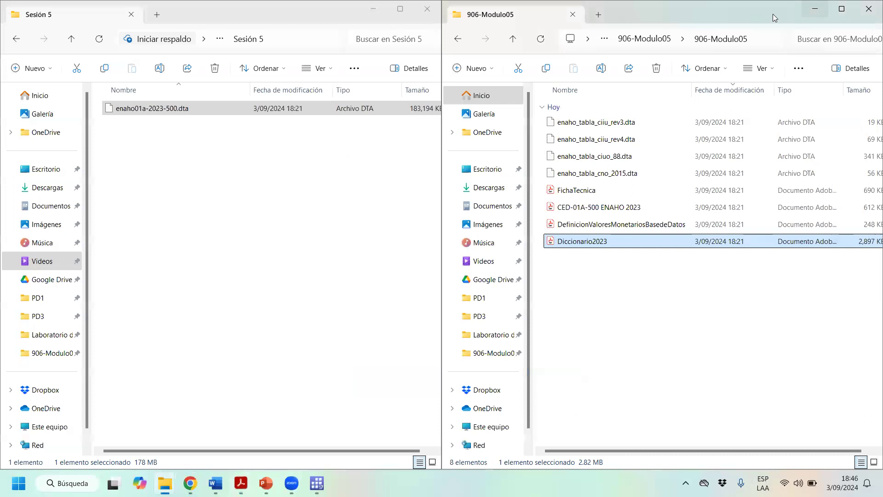
drag(540, 177, 710, 121)
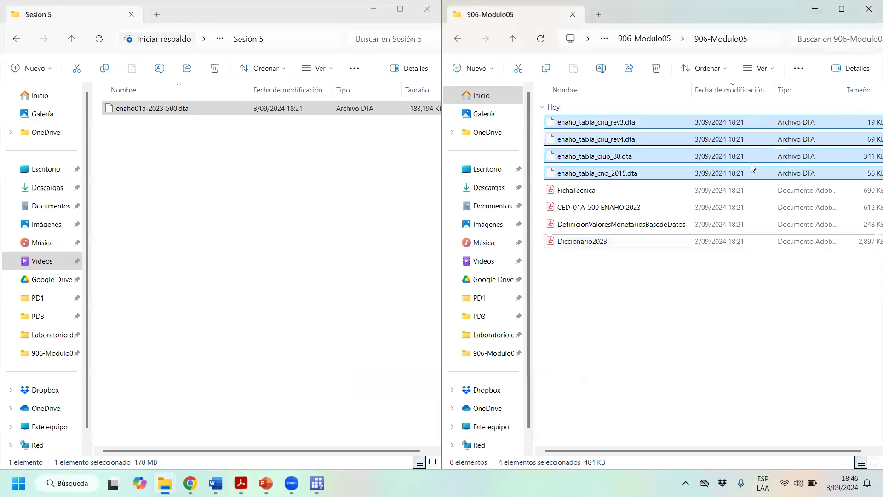
click(685, 285)
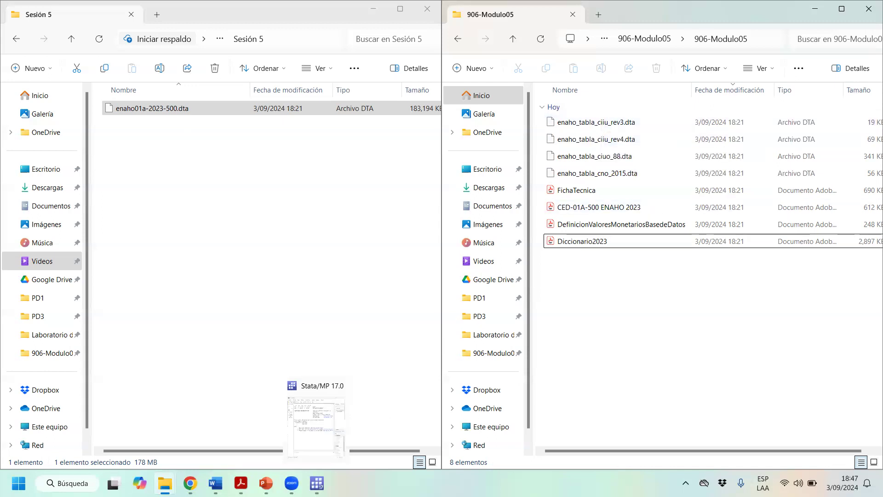
- Return to the main Chrome window and start a new tab
mouse_move(165, 483)
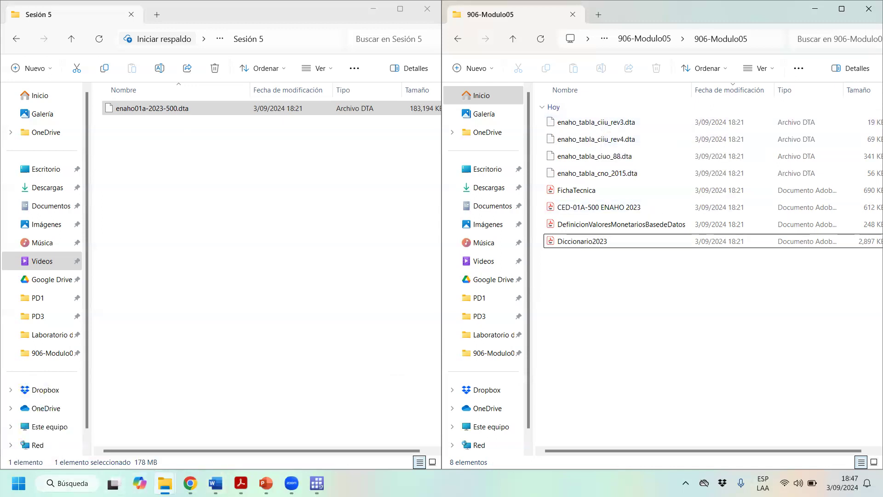
click(190, 482)
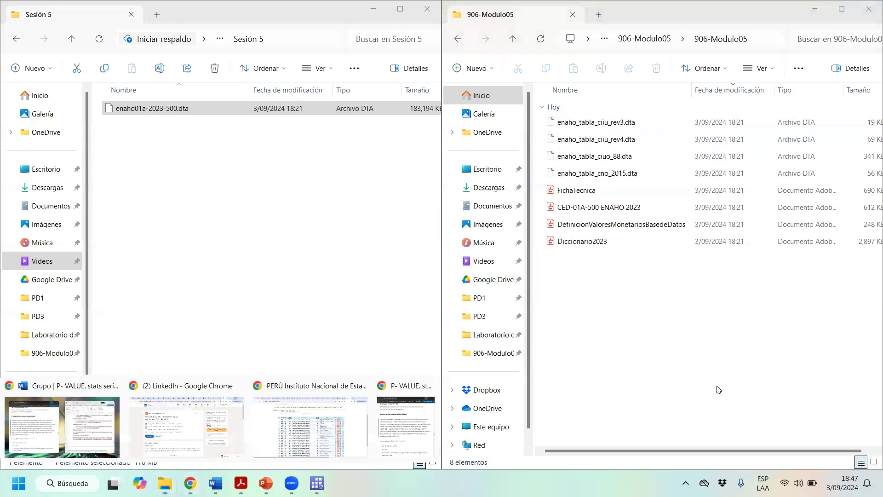
click(321, 424)
click(765, 2)
- Search the web for 'ciiu' and open the SUNAT CIIU result in a new tab
text(ciiu)
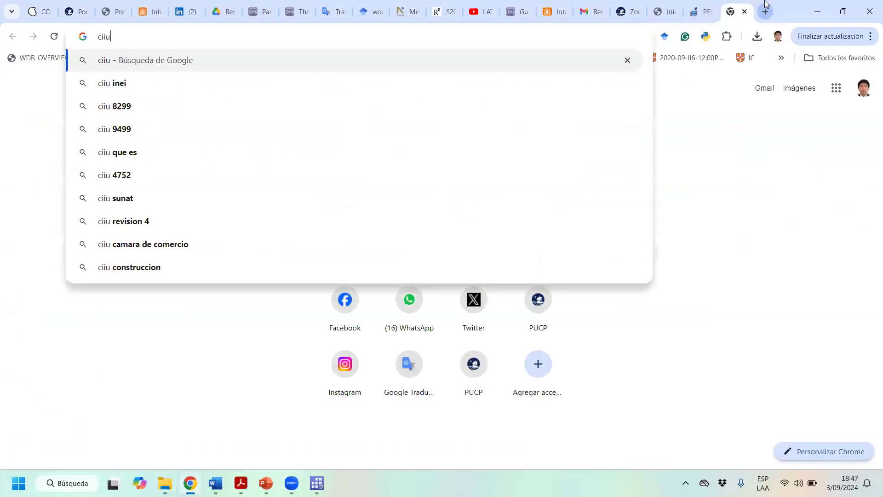
key(Return)
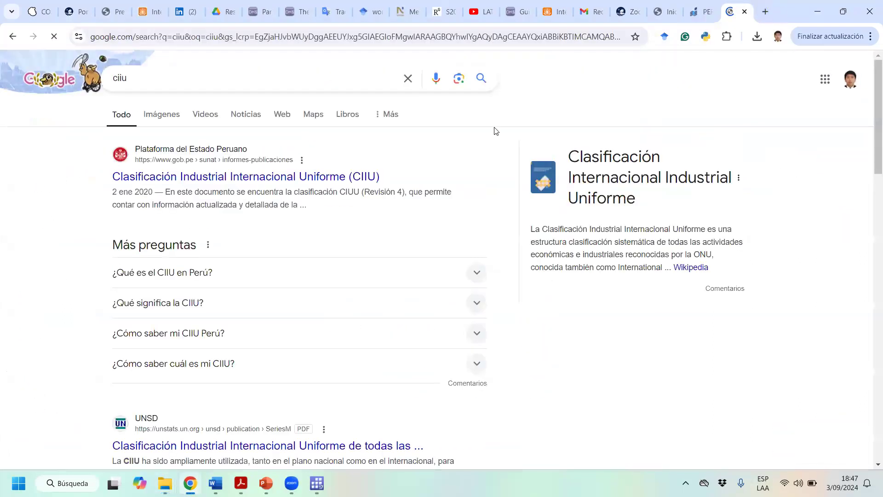
right_click(322, 183)
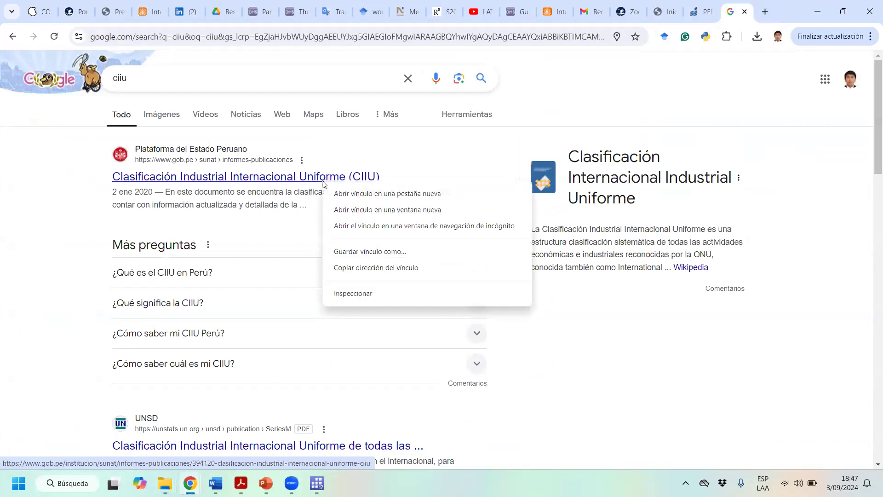
click(381, 194)
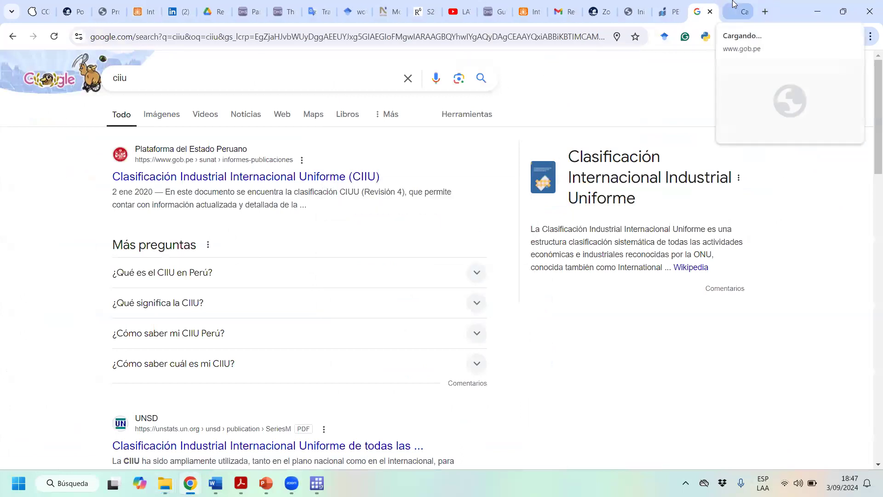
click(734, 4)
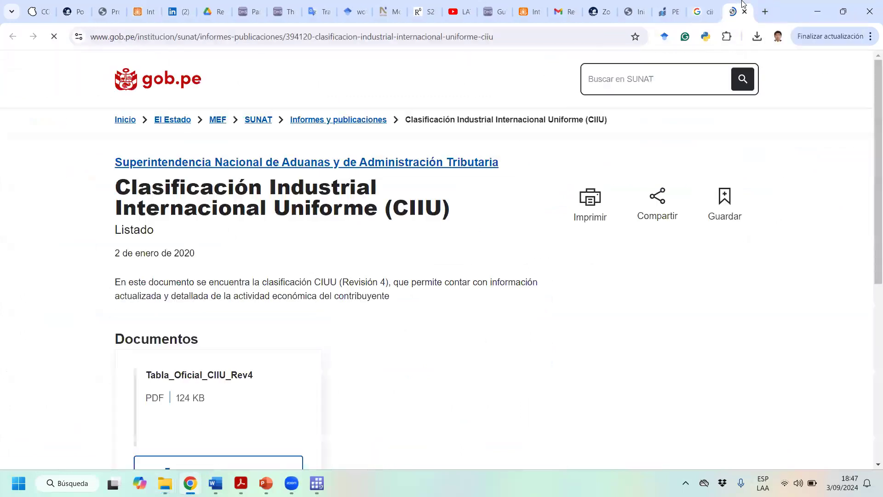
- Open the Tabla_Oficial_CIIU_Rev4 PDF, skim its title and pages, then minimize Chrome
scroll(239, 291, down, 4)
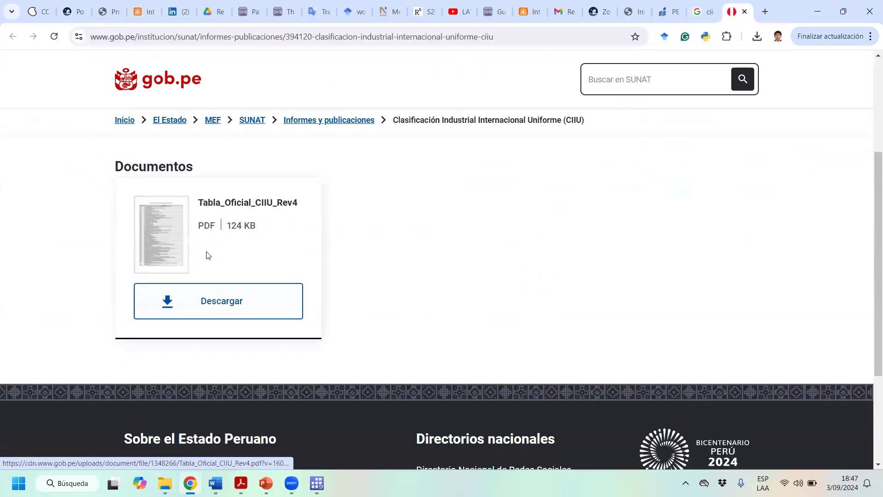
click(221, 310)
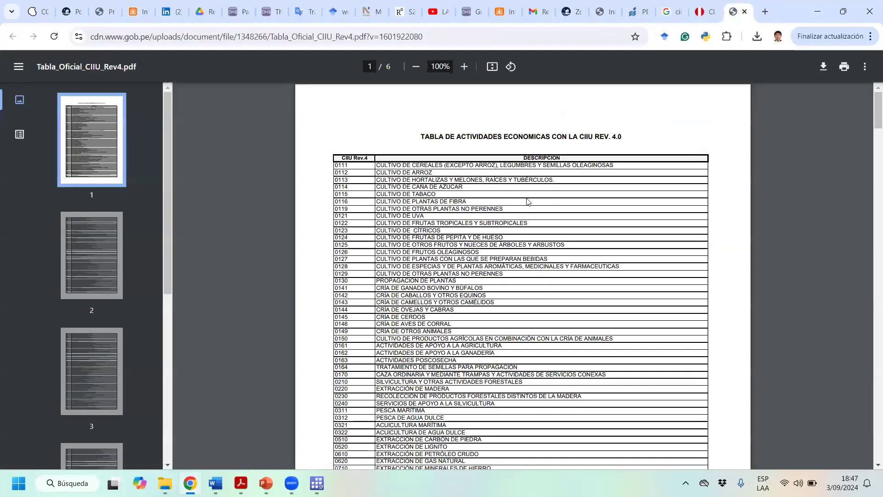
drag(459, 138, 554, 134)
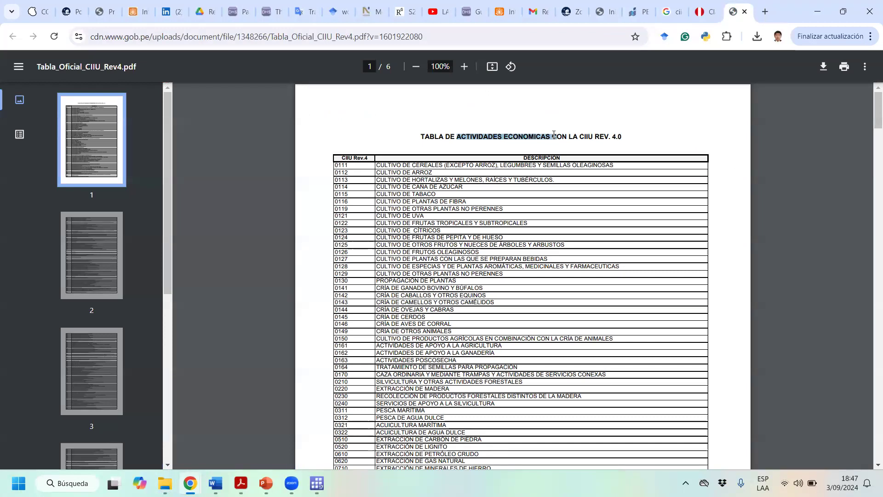
click(506, 138)
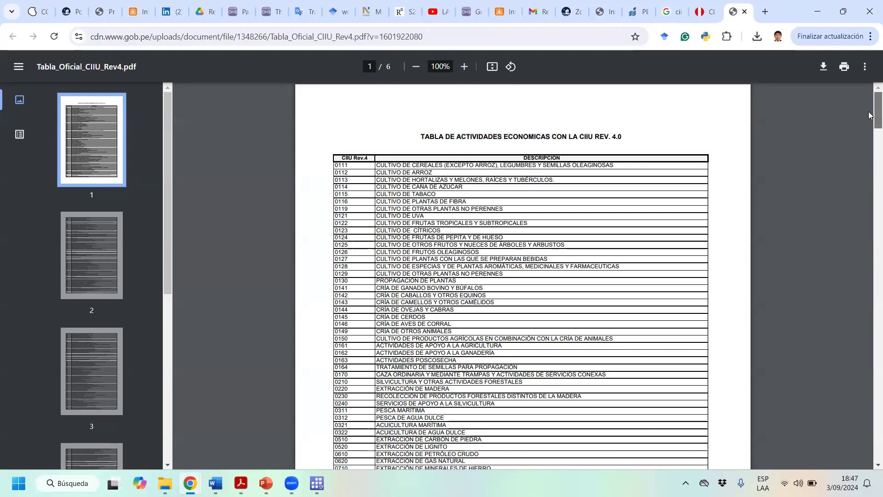
scroll(870, 115, down, 20)
scroll(869, 377, up, 20)
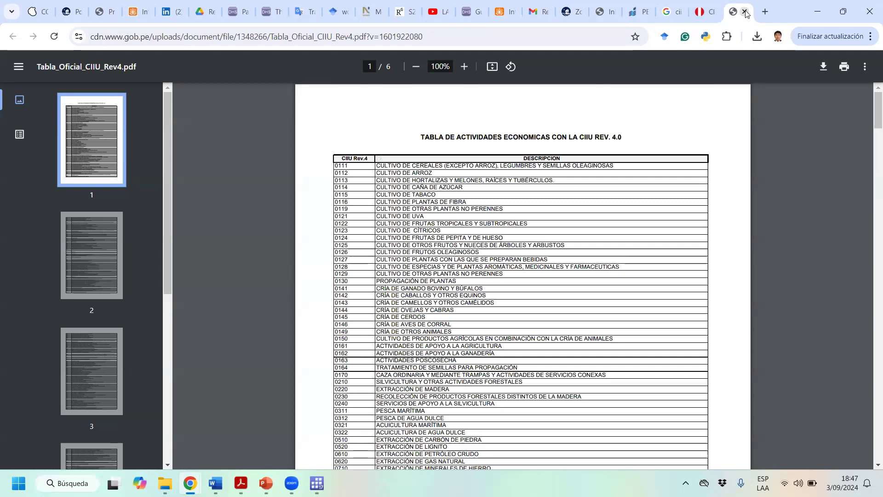
click(817, 12)
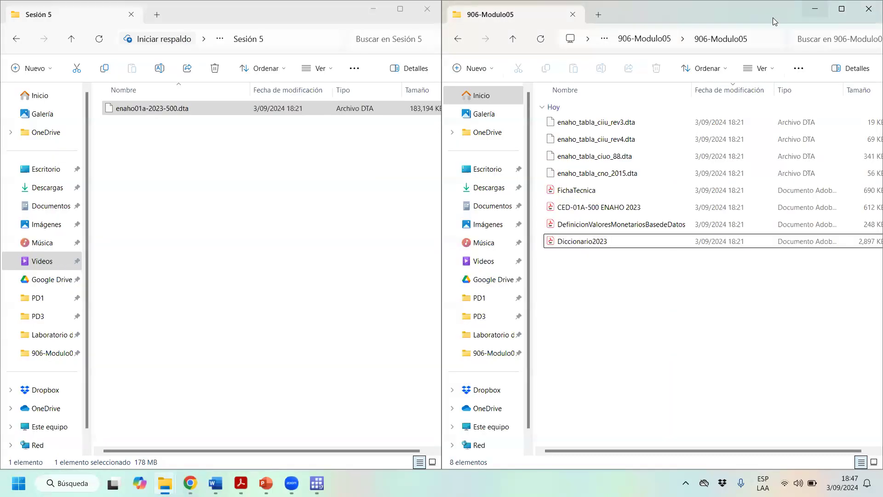
- Open enaho_tabla_ciiu_rev3.dta in Stata and show it in the Data Editor
click(630, 126)
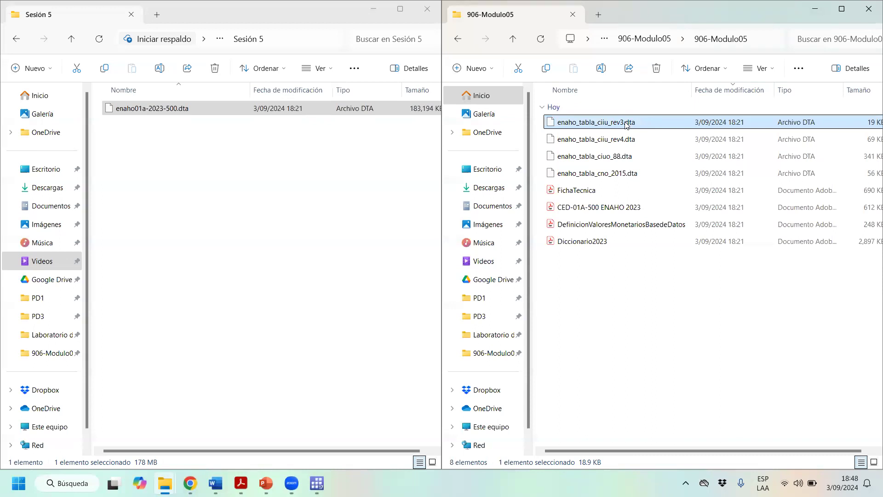
right_click(626, 125)
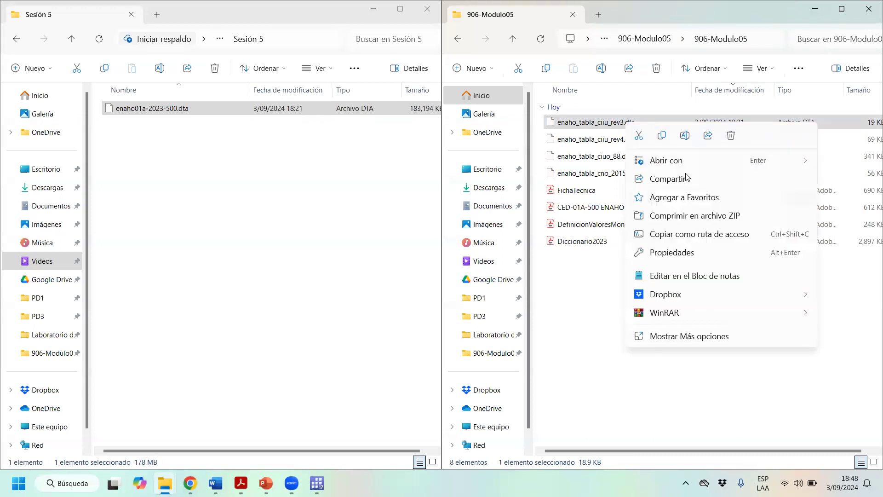
mouse_move(687, 166)
click(539, 162)
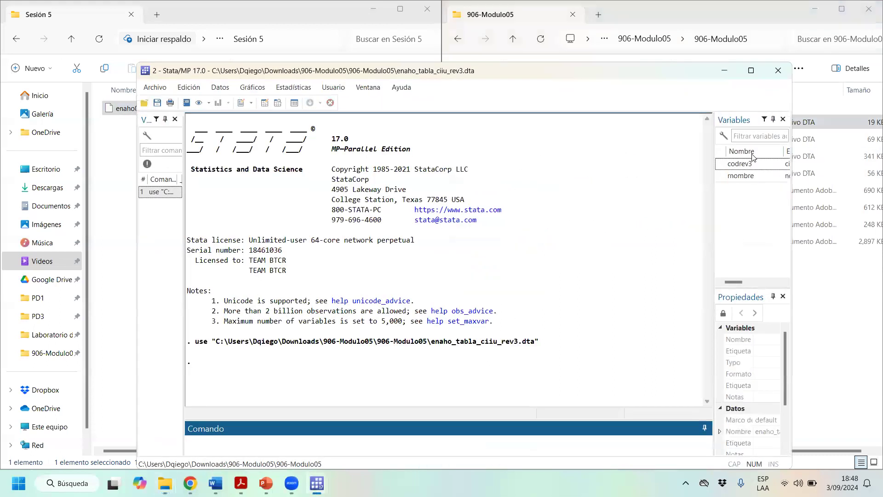
click(278, 103)
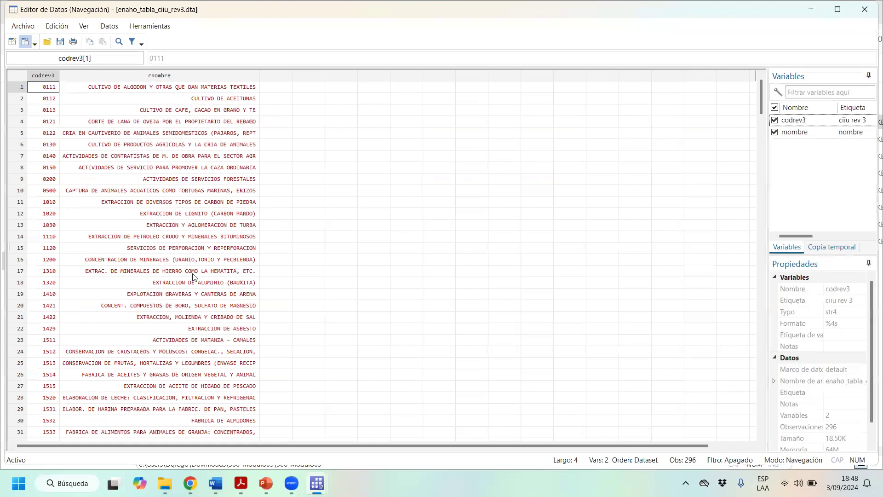
- Browse the CIIU Rev. 3 activity names, inspecting rows 16, 24, 25, 146, 147 and 150
click(133, 260)
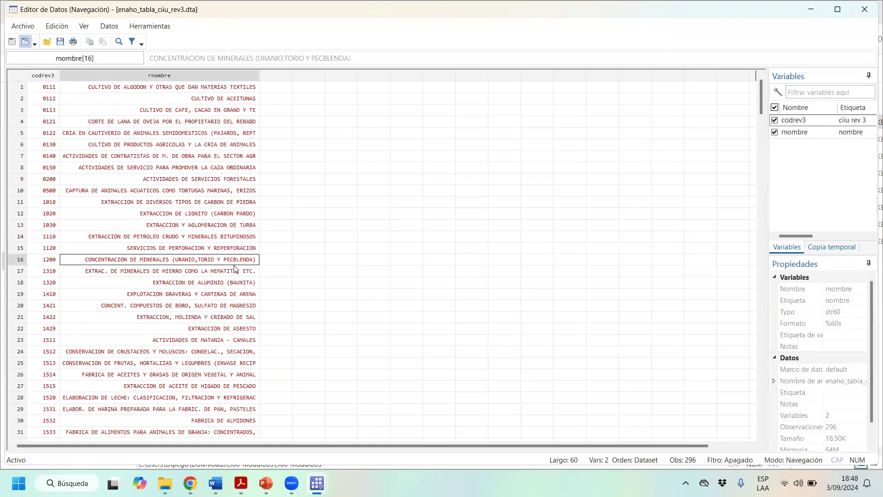
scroll(264, 278, down, 3)
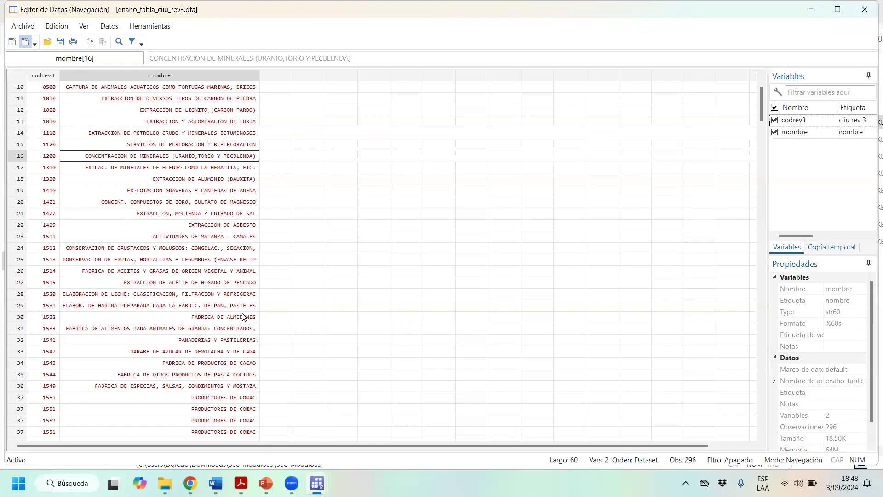
click(148, 249)
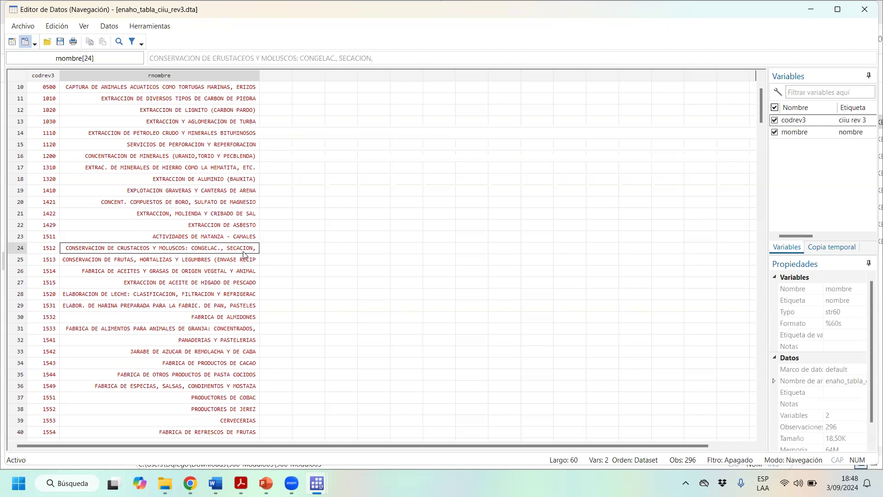
click(194, 263)
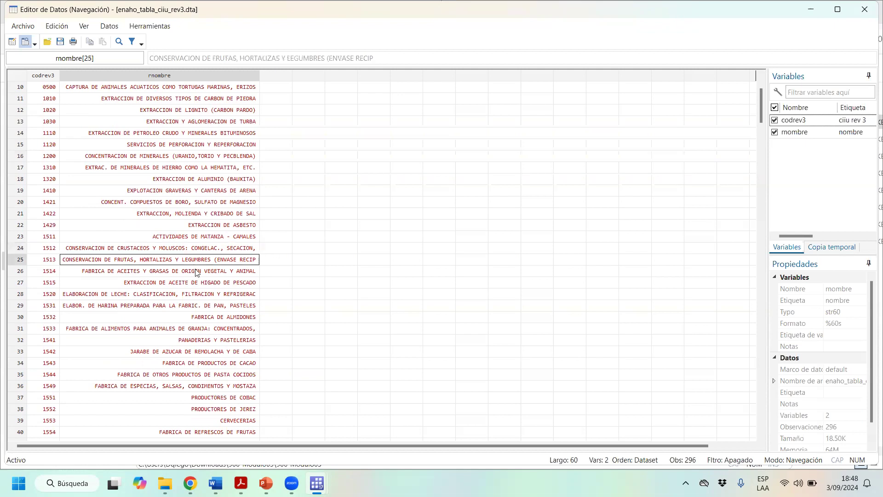
click(194, 272)
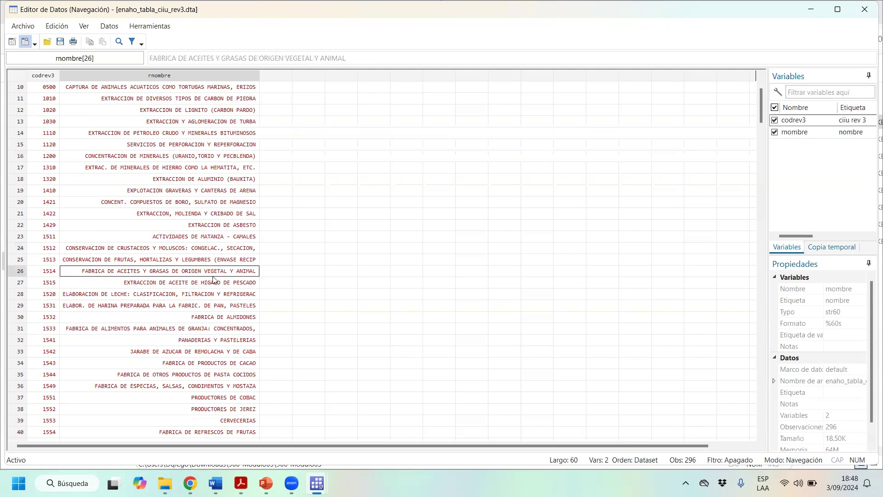
drag(758, 104, 758, 231)
click(148, 305)
click(164, 292)
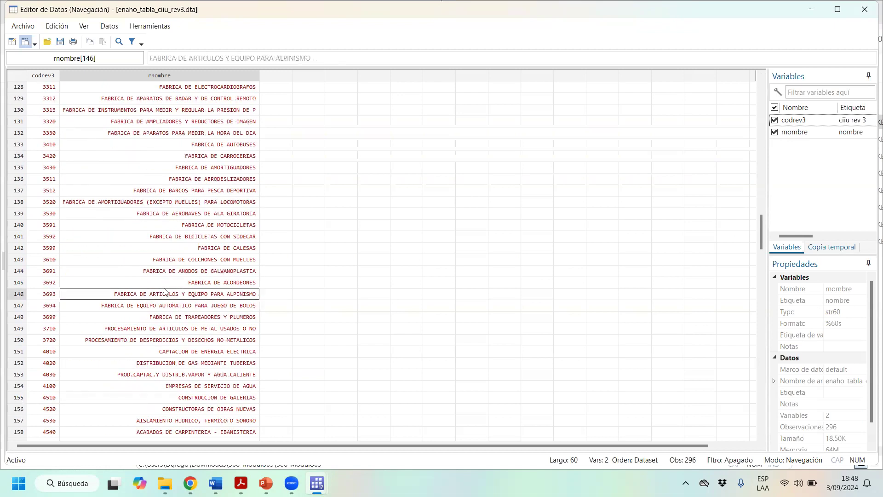
click(206, 342)
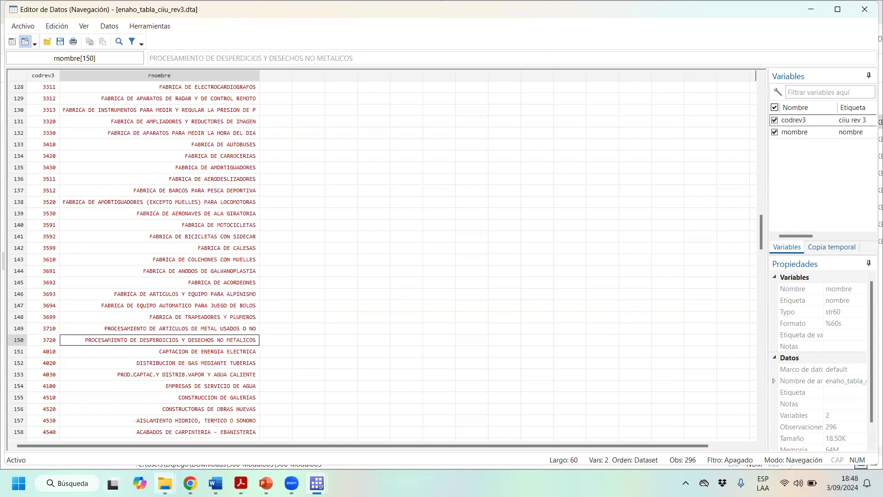
mouse_move(164, 482)
drag(760, 232, 735, 386)
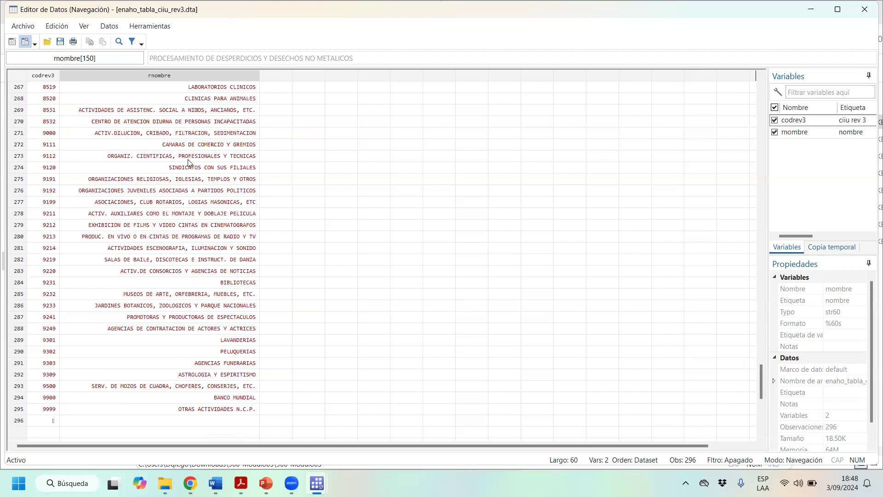
- Inspect codes 9191, 9231 and 9500 and activity names in rows 269–293
click(162, 179)
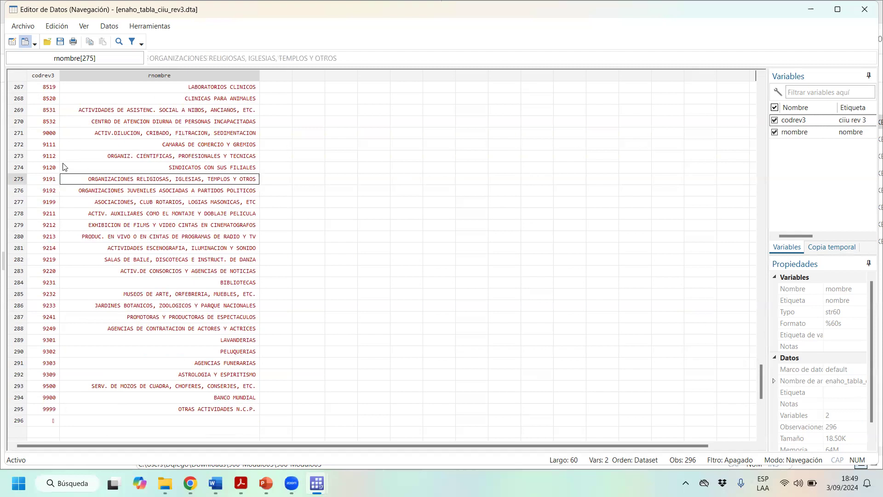
click(52, 180)
click(36, 217)
click(37, 285)
click(55, 389)
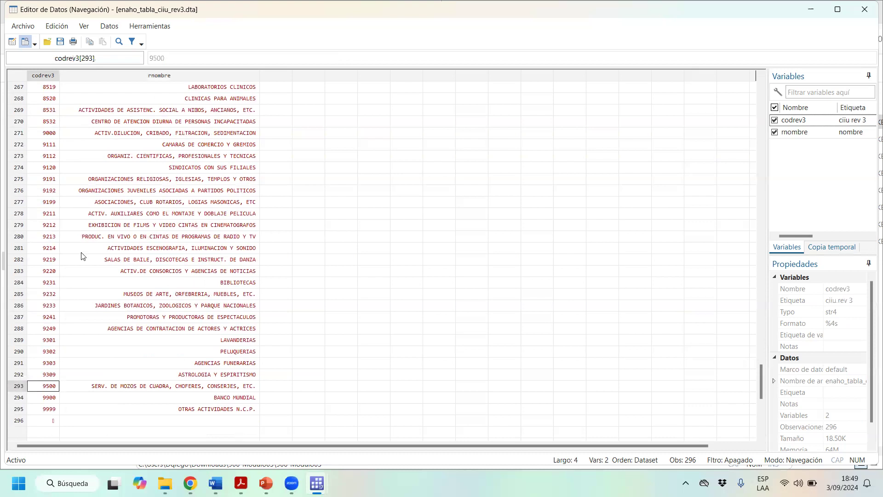
click(132, 158)
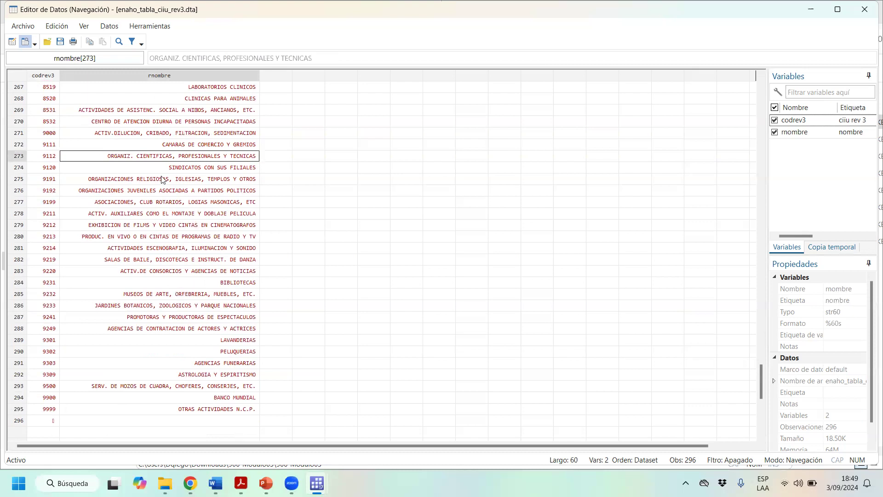
click(173, 111)
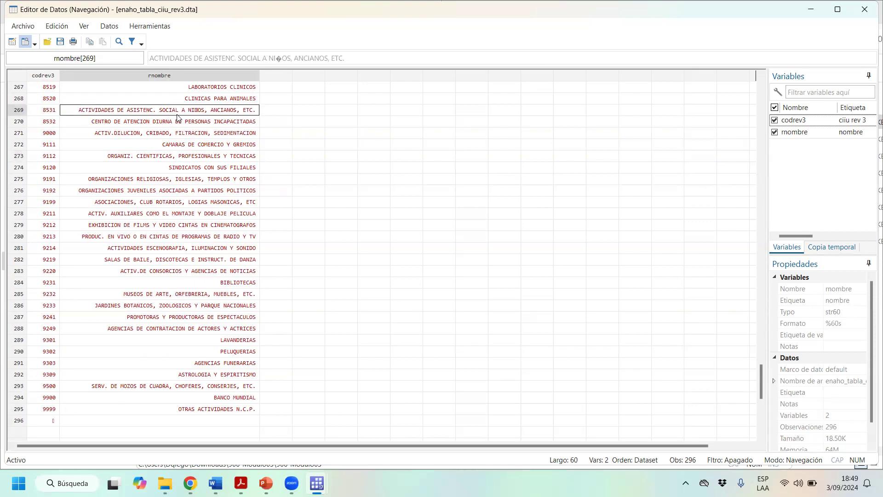
- Select activity names in rows 256–264 and codes 6719–6720, then return to row 1
scroll(227, 119, up, 5)
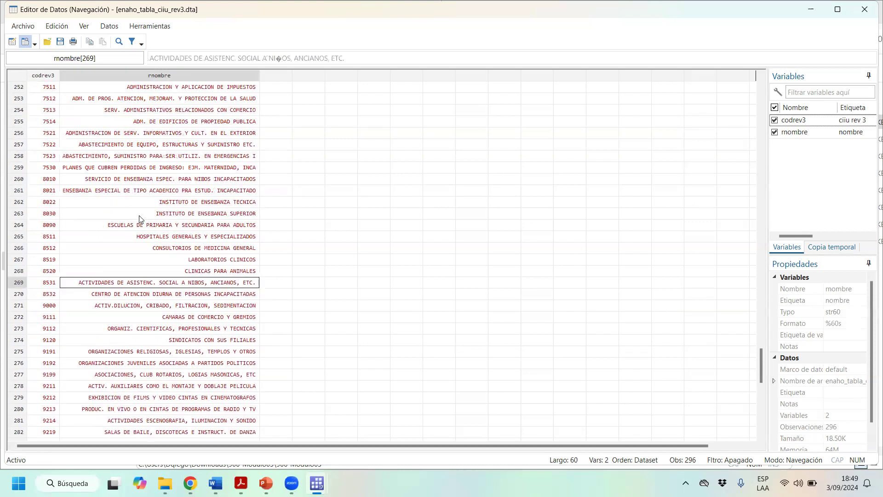
drag(142, 225, 154, 238)
click(185, 226)
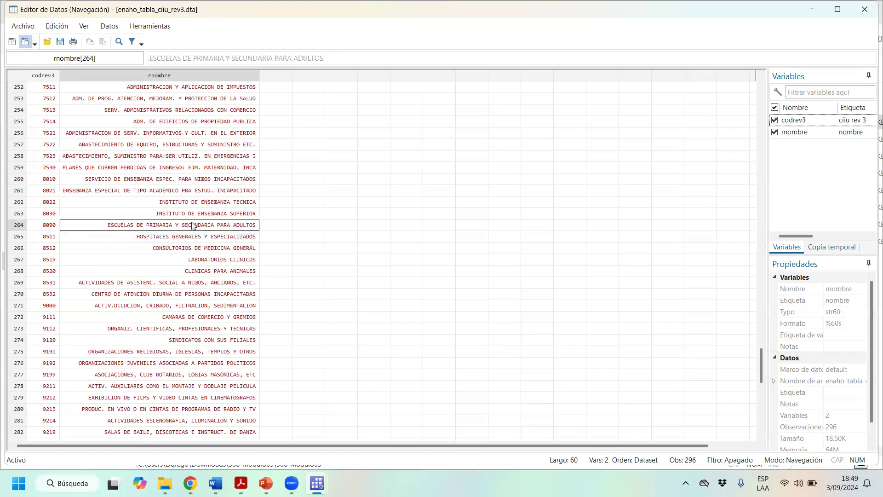
click(176, 195)
drag(175, 198, 162, 205)
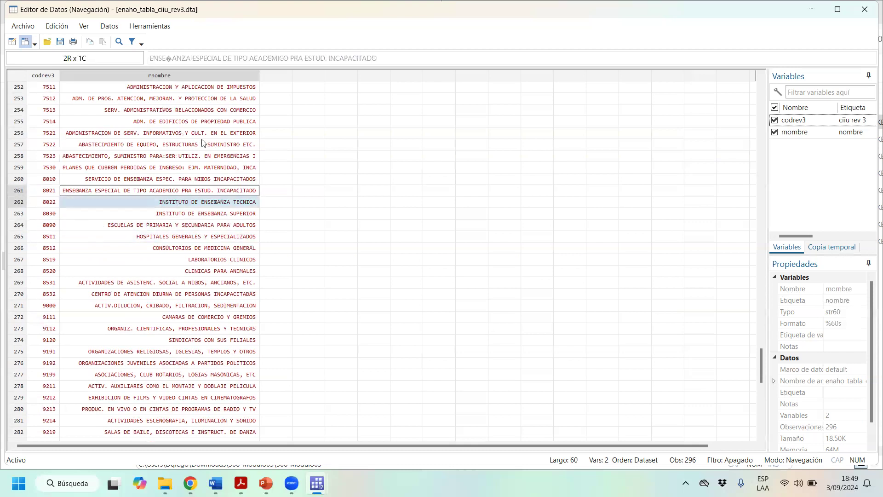
drag(202, 145, 198, 137)
scroll(218, 128, up, 13)
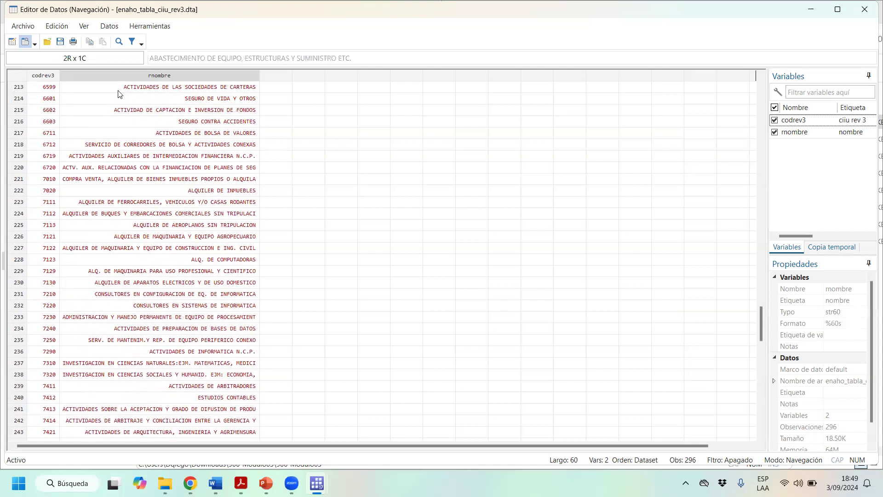
drag(51, 167, 14, 151)
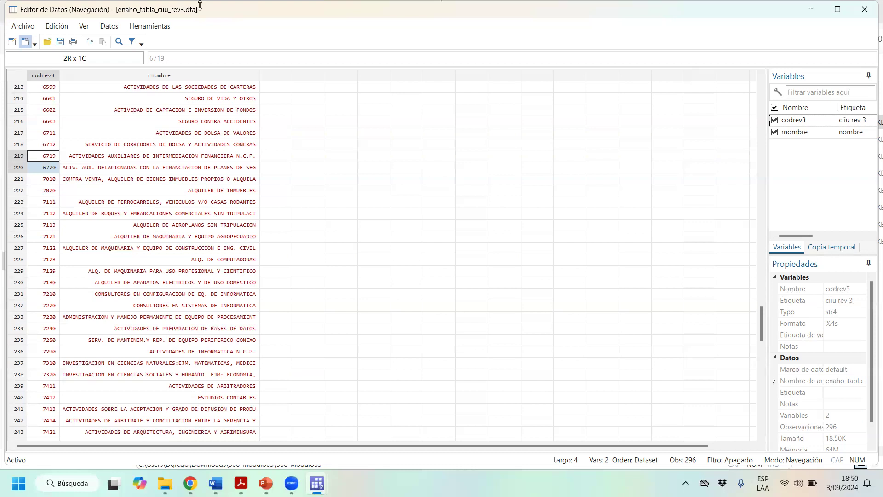
drag(209, 104, 195, 353)
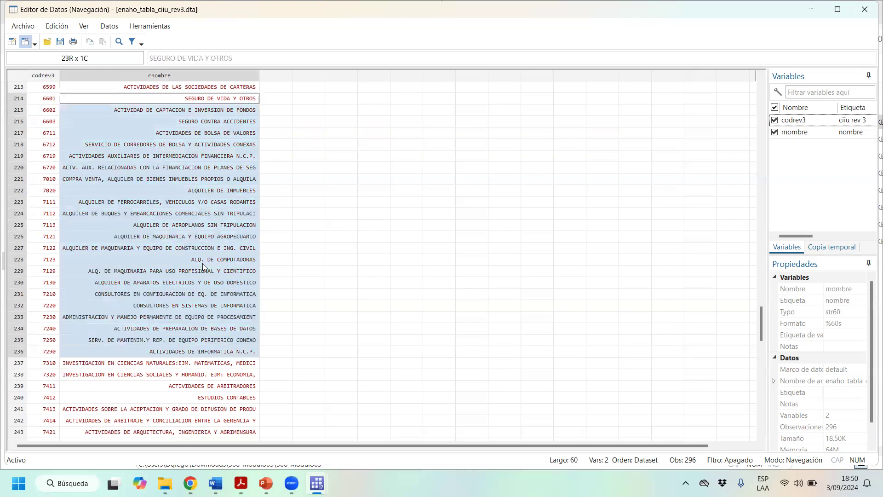
scroll(208, 256, up, 1)
drag(762, 332, 764, 92)
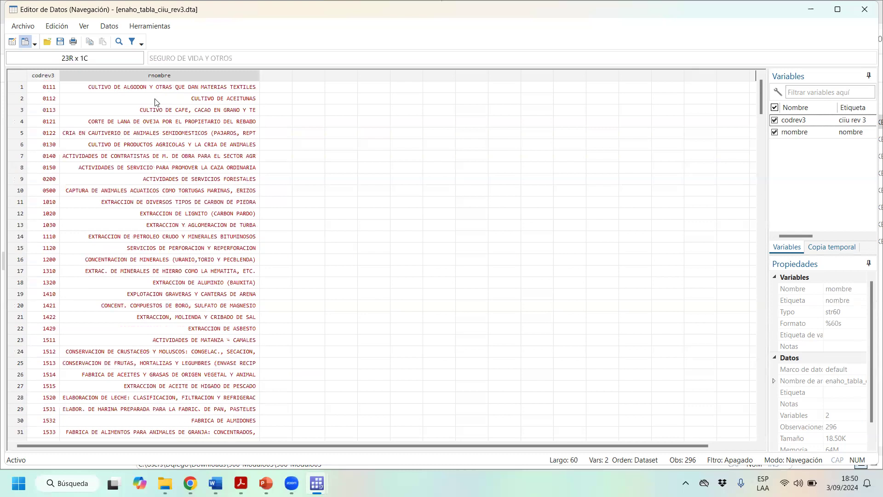
- Close the Data Editor and Stata, then point out the CIIU rev3 and rev4 table files
click(868, 9)
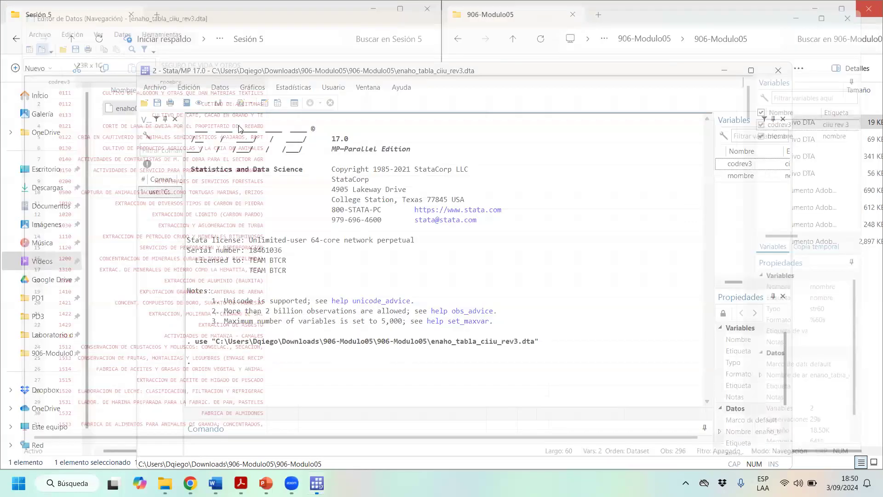
click(777, 70)
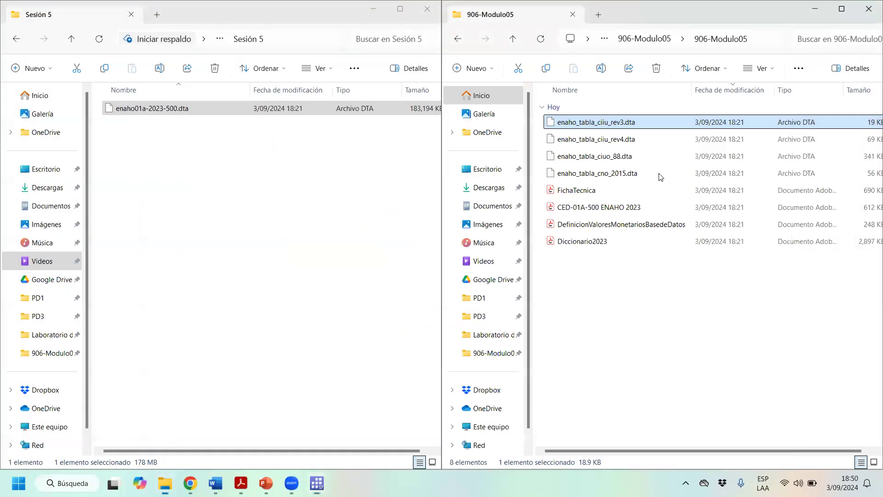
click(631, 137)
click(632, 125)
click(628, 143)
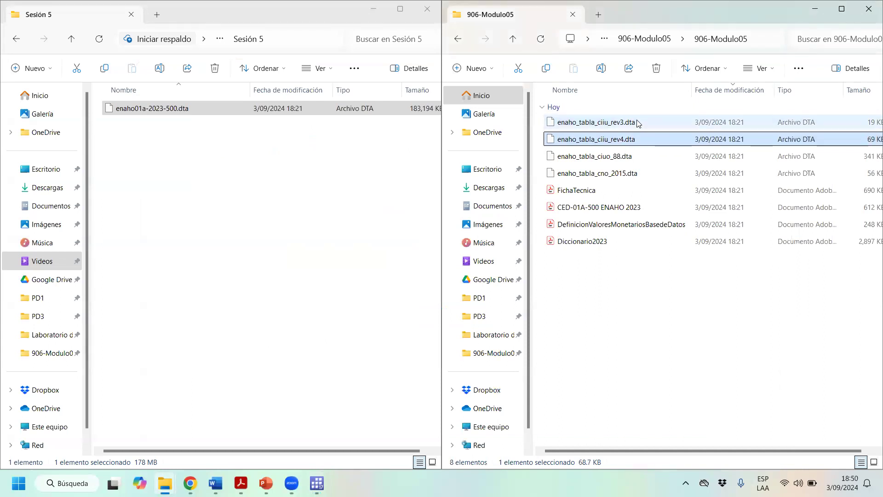
click(639, 123)
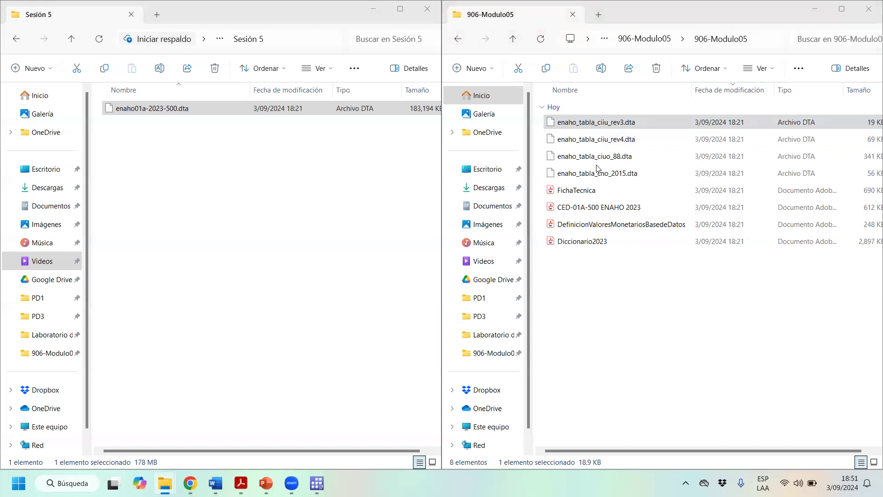
- Point out the CIIU rev3 and rev4 files, then select enaho_tabla_ciuo_88.dta
click(603, 123)
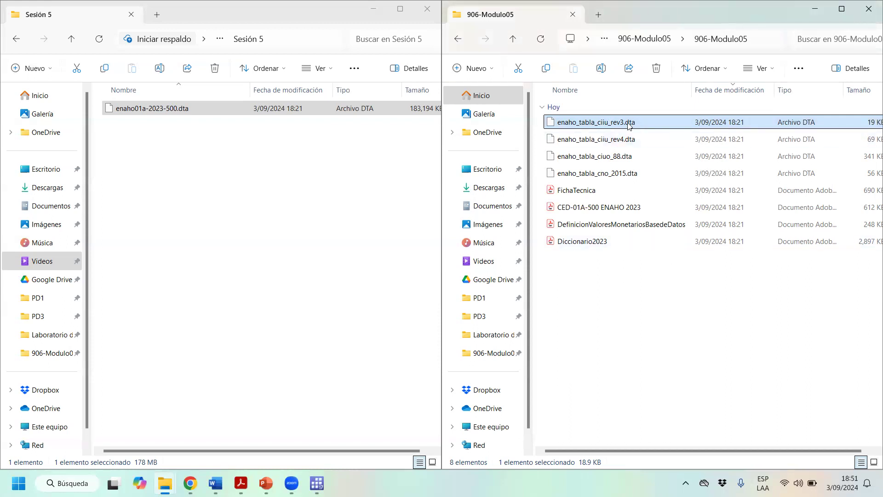
click(631, 140)
click(628, 124)
click(623, 139)
click(627, 123)
click(626, 136)
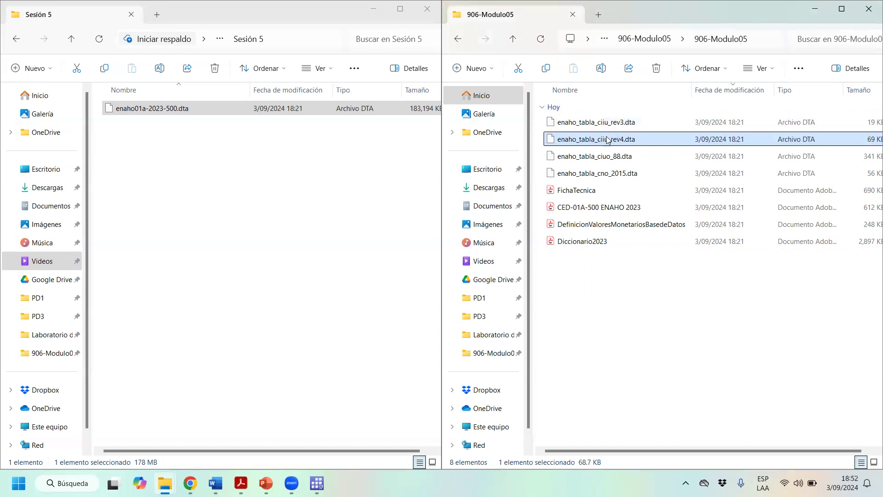
click(630, 158)
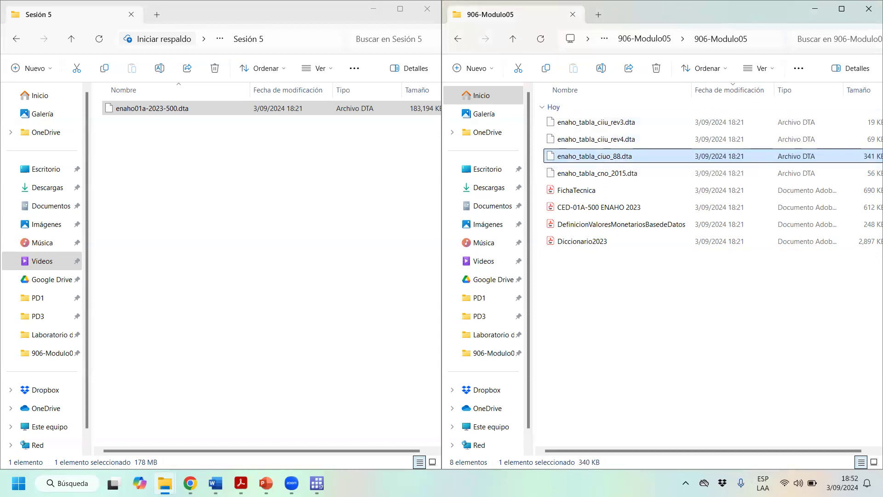
- Open enaho_tabla_ciuo_88.dta in Stata and browse it with Ctrl+8
mouse_move(241, 483)
right_click(625, 157)
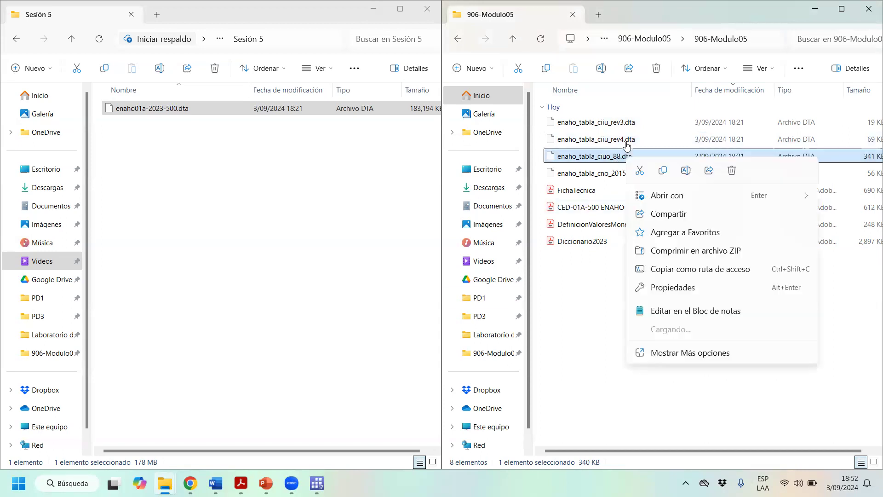
mouse_move(671, 196)
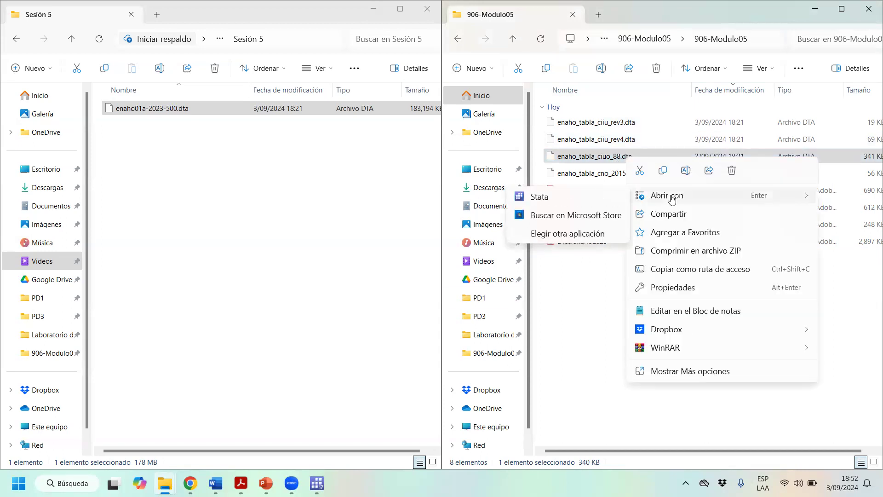
click(587, 204)
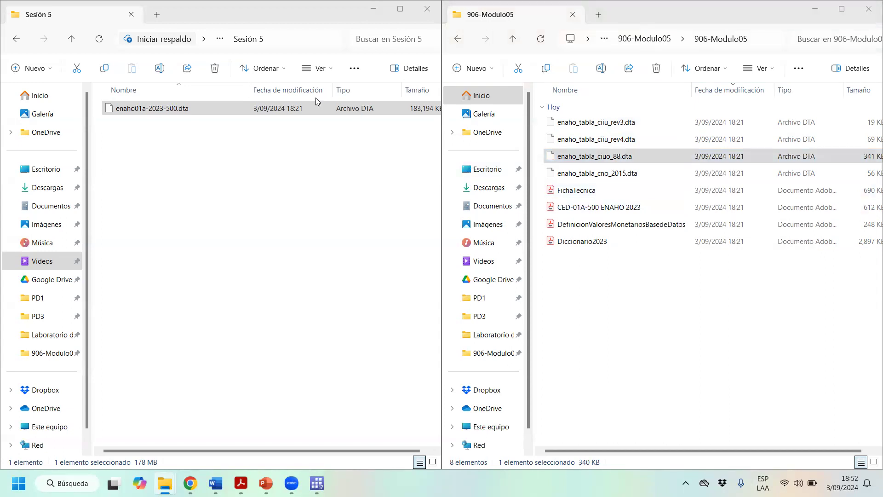
key(ctrl+8)
- Select CIUO 88 rows 1–29, the armed forces and police occupations, and scroll to review
click(339, 96)
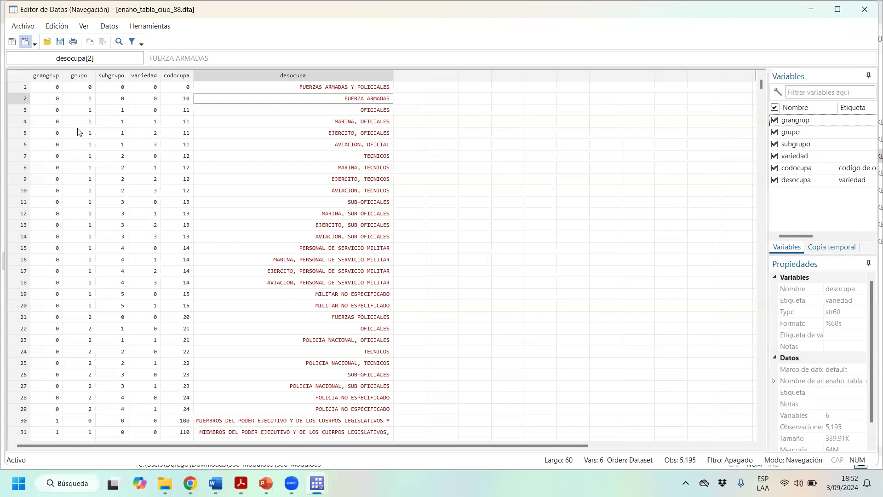
drag(50, 87, 277, 340)
scroll(278, 339, down, 5)
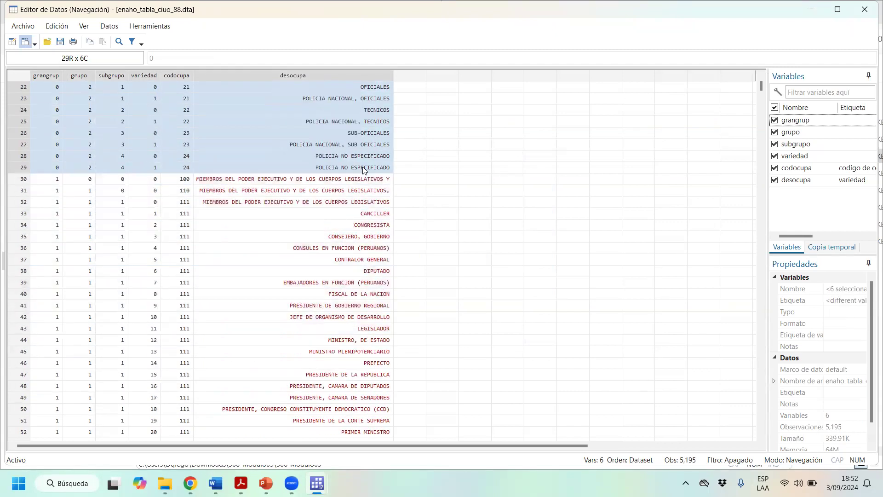
scroll(438, 223, up, 5)
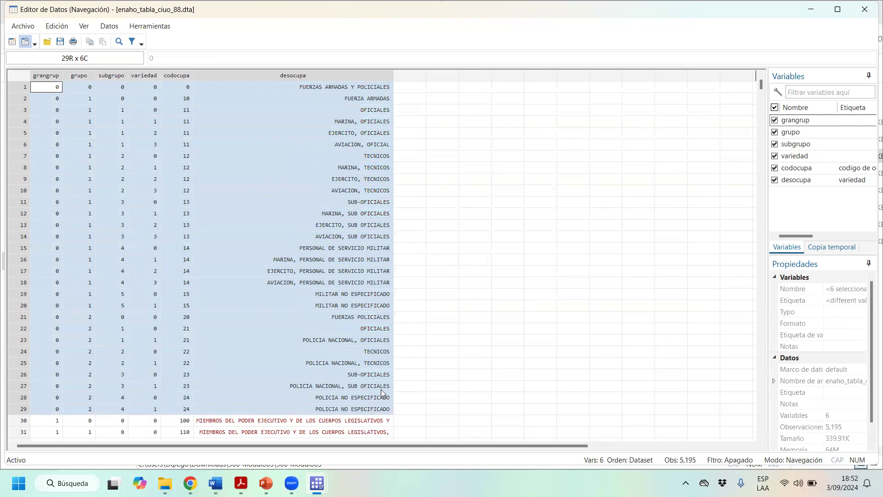
scroll(381, 389, down, 1)
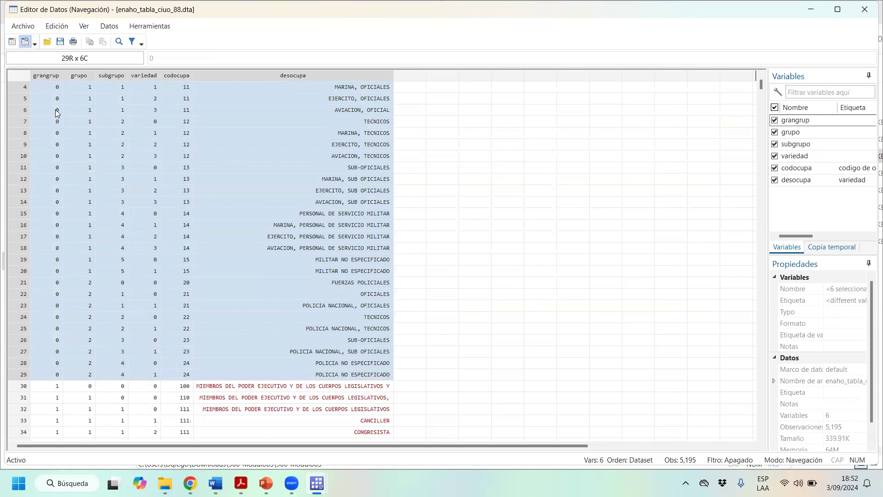
scroll(56, 114, up, 1)
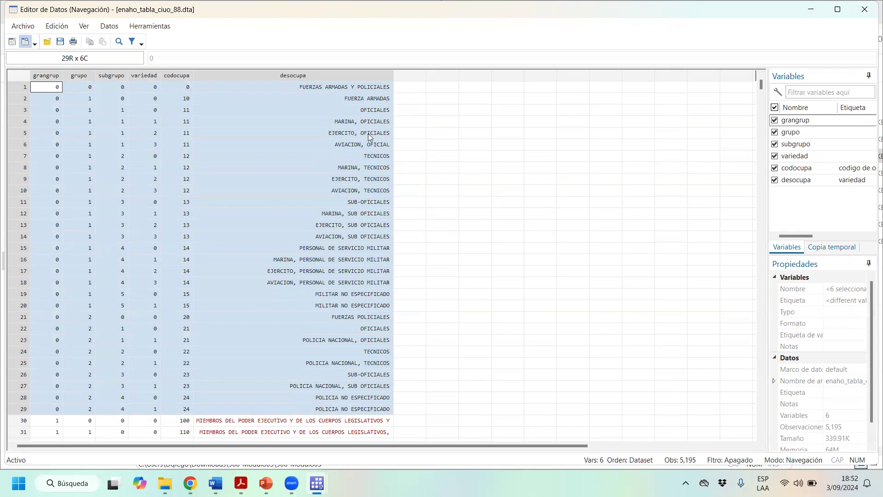
scroll(368, 138, down, 5)
drag(50, 255, 366, 203)
scroll(384, 159, up, 20)
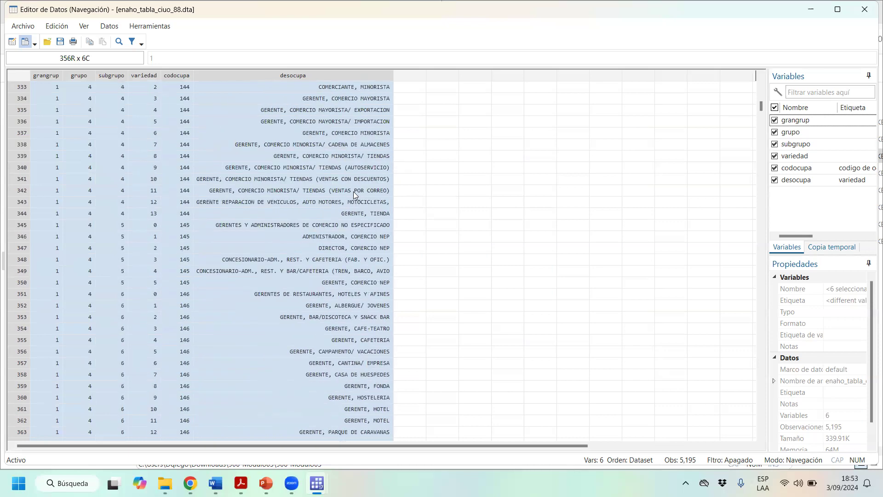
scroll(350, 193, up, 17)
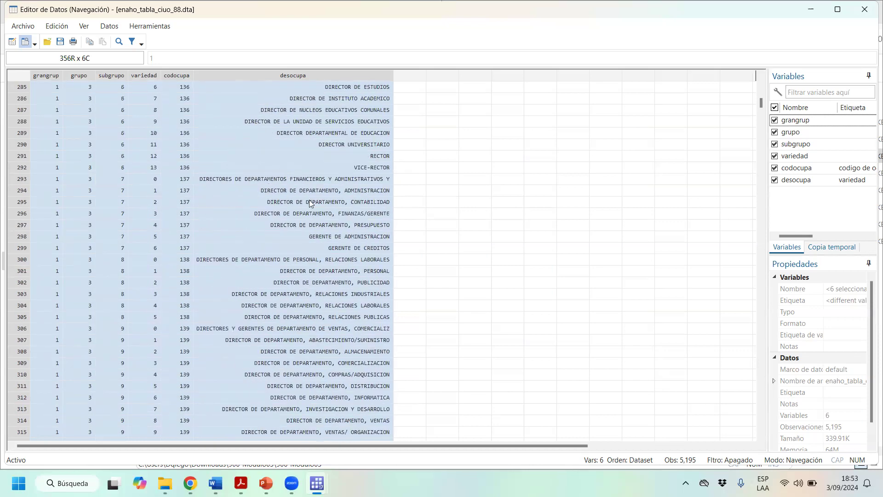
scroll(302, 178, up, 17)
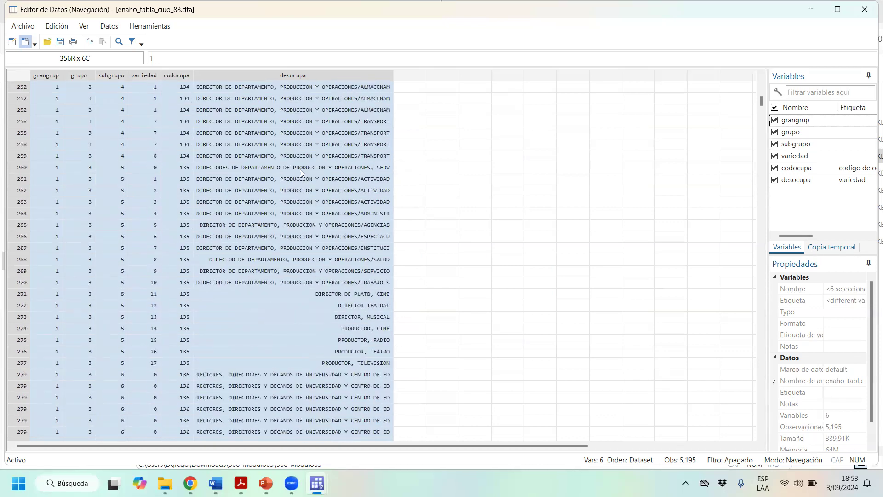
scroll(289, 159, up, 20)
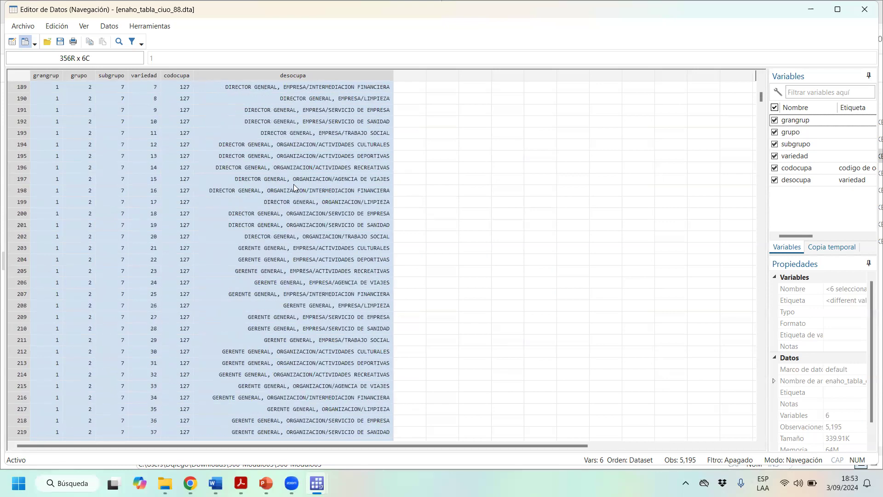
scroll(270, 164, up, 19)
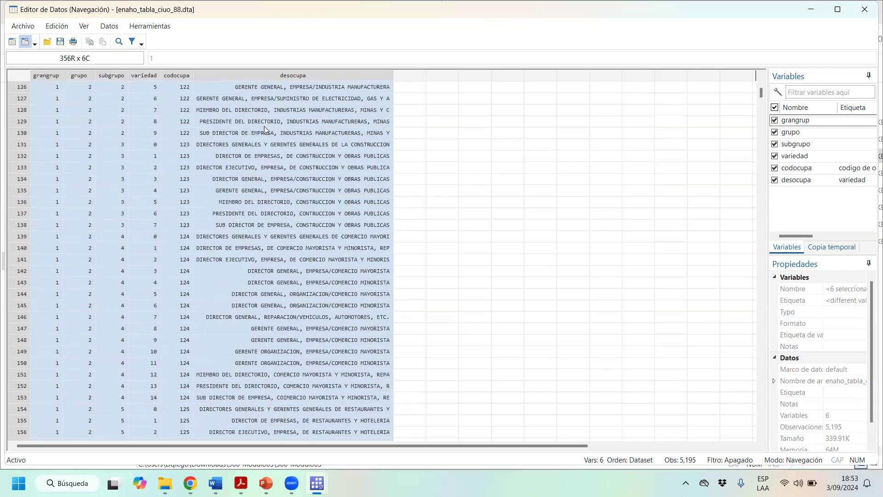
scroll(279, 160, up, 14)
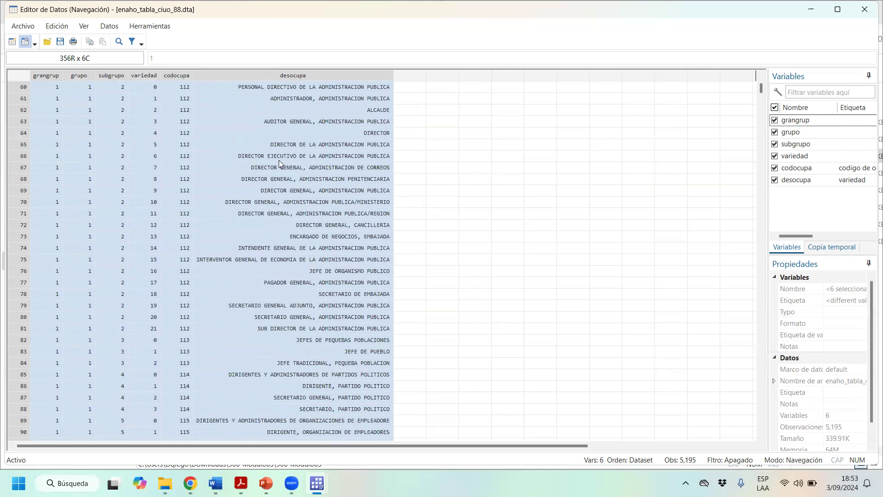
scroll(279, 161, up, 10)
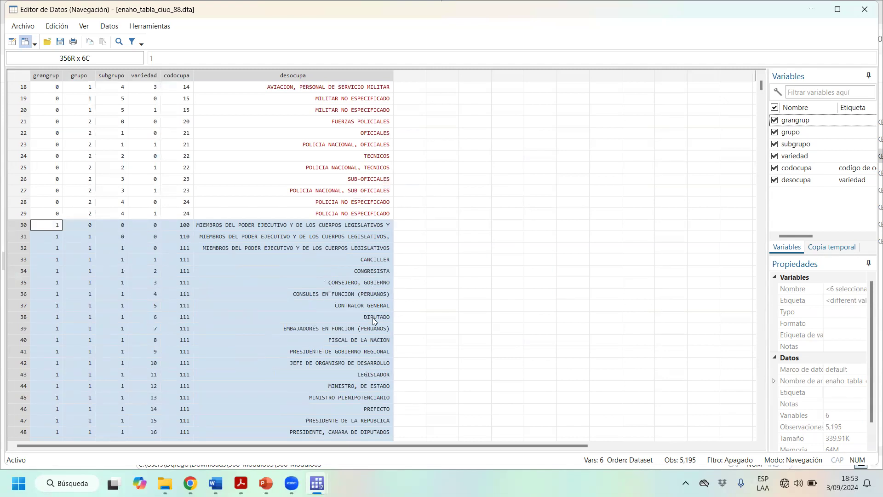
scroll(375, 308, down, 1)
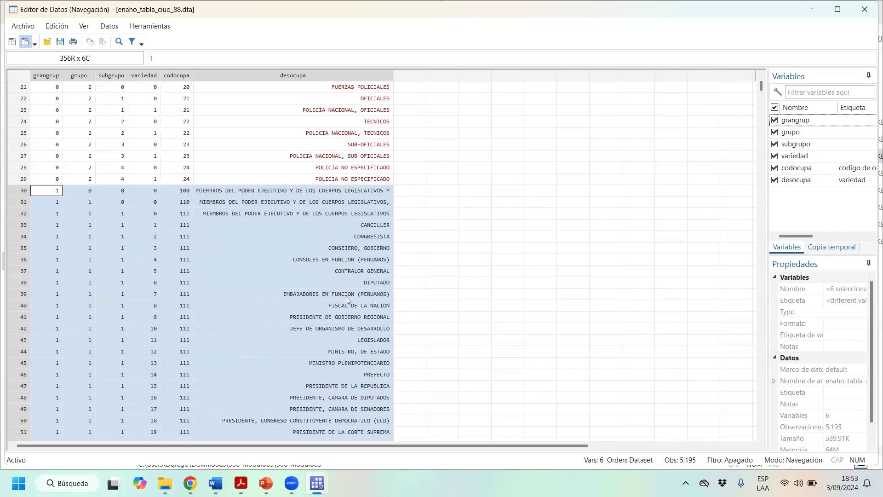
scroll(372, 321, down, 1)
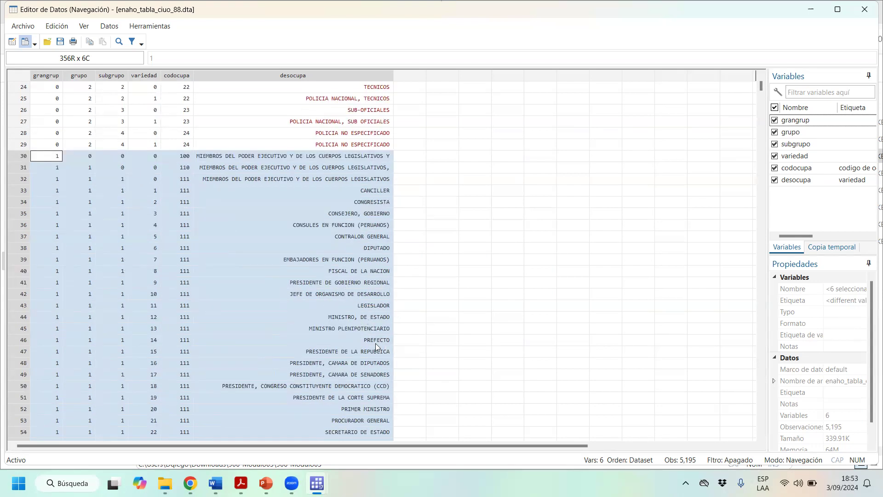
scroll(350, 340, down, 1)
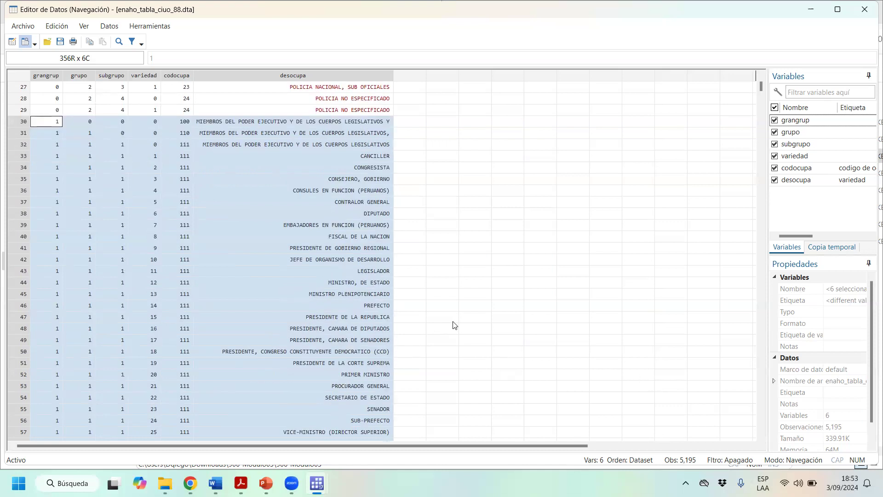
scroll(391, 410, down, 9)
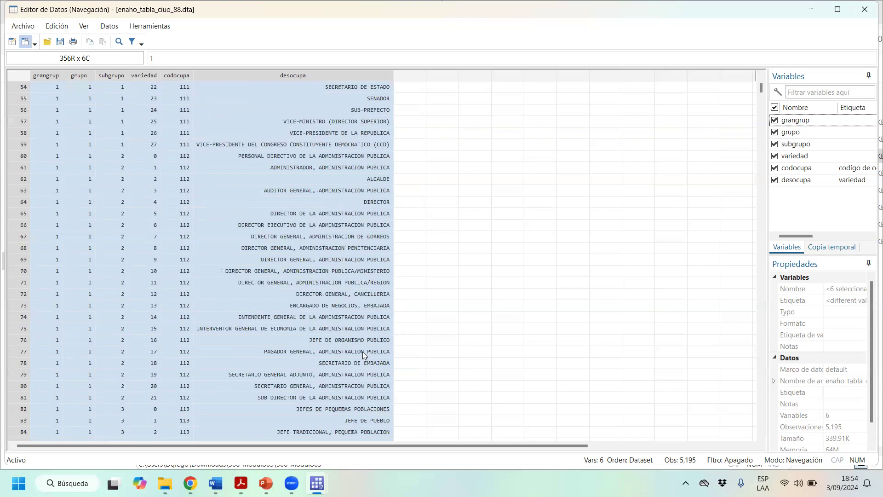
scroll(361, 351, down, 13)
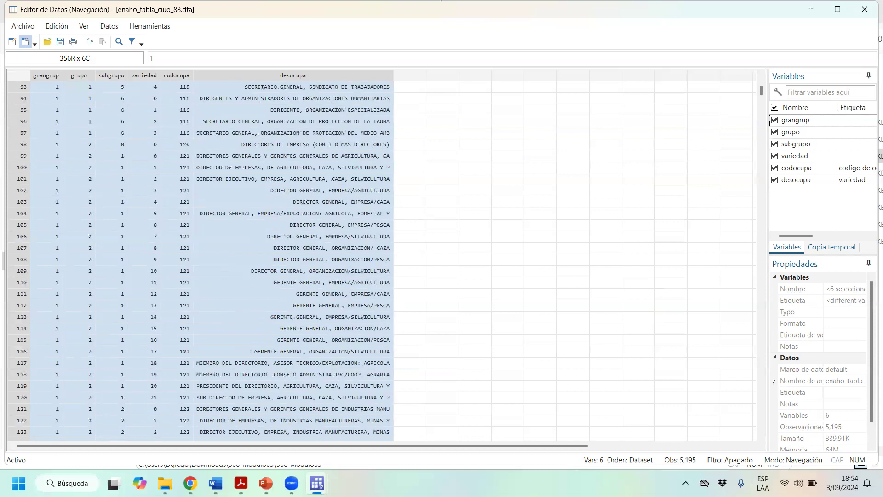
click(791, 483)
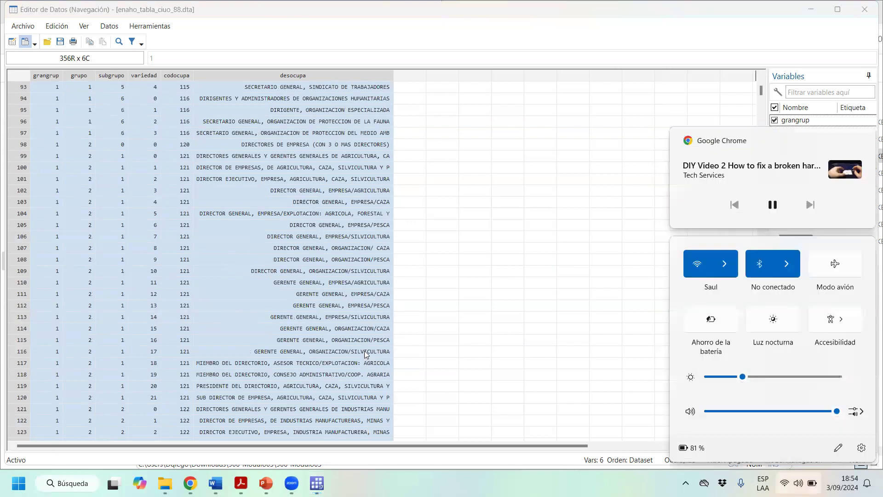
scroll(333, 371, down, 6)
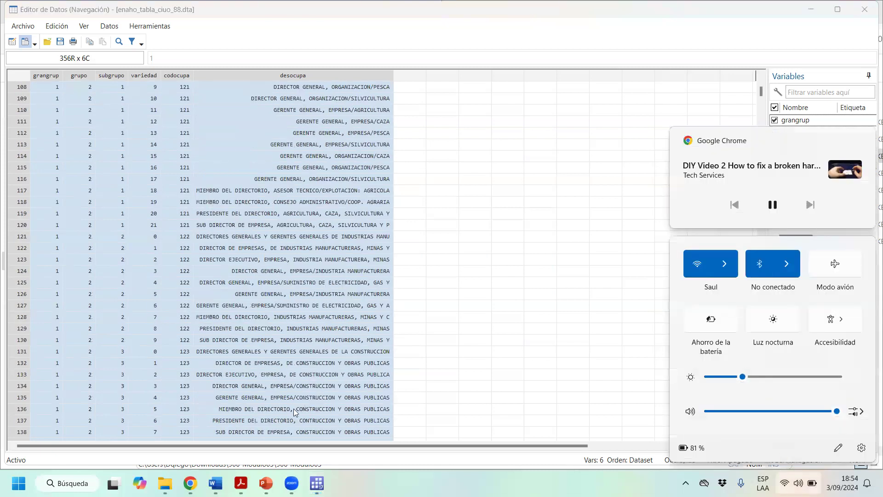
scroll(293, 411, down, 8)
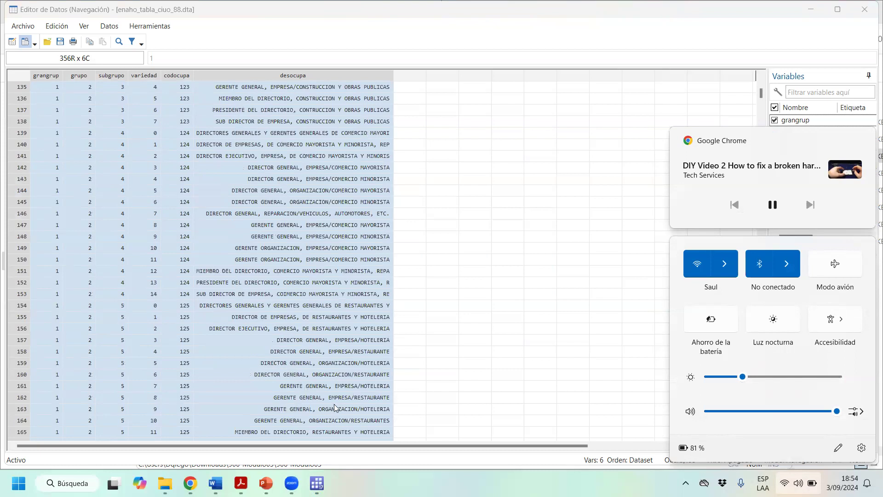
scroll(339, 391, down, 2)
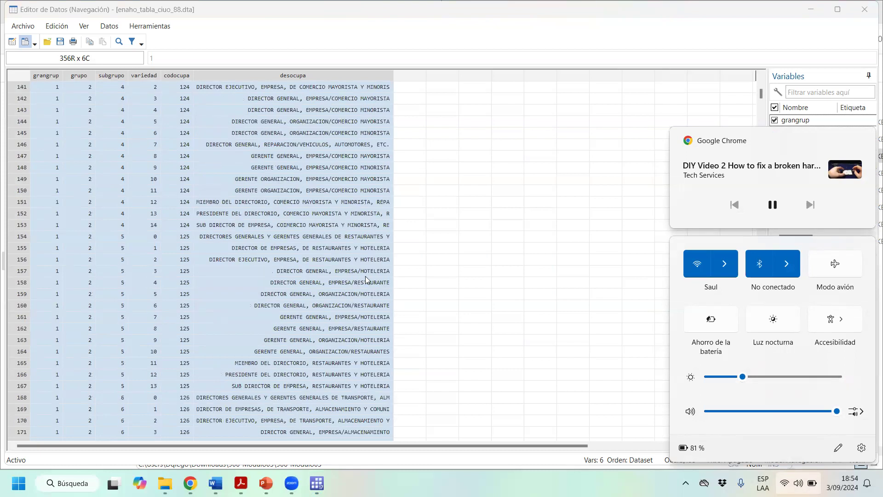
scroll(367, 279, down, 13)
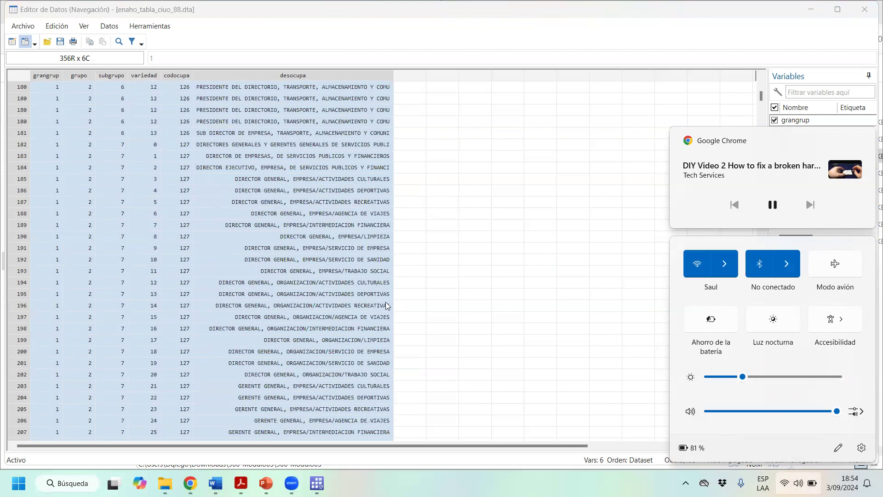
scroll(386, 312, down, 8)
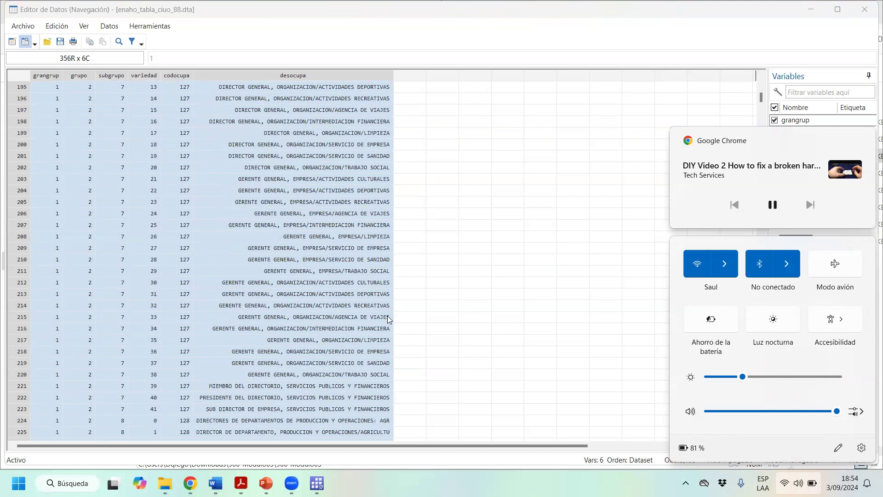
scroll(397, 321, down, 7)
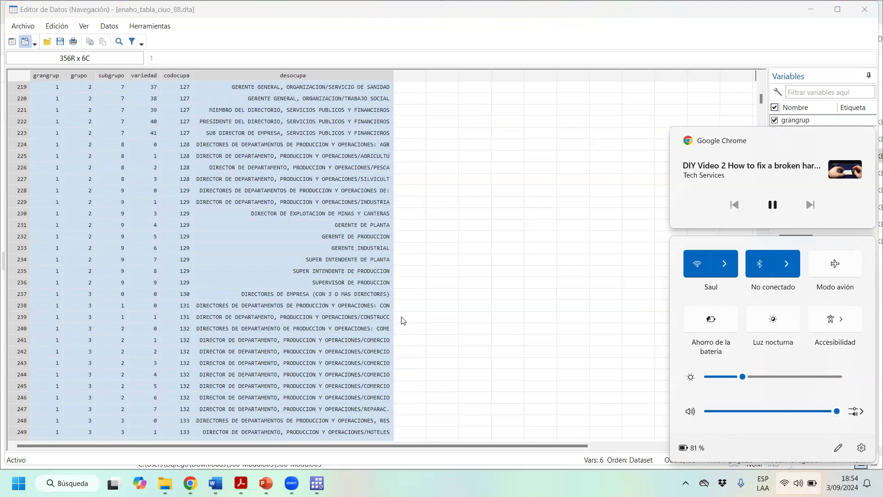
scroll(406, 320, down, 4)
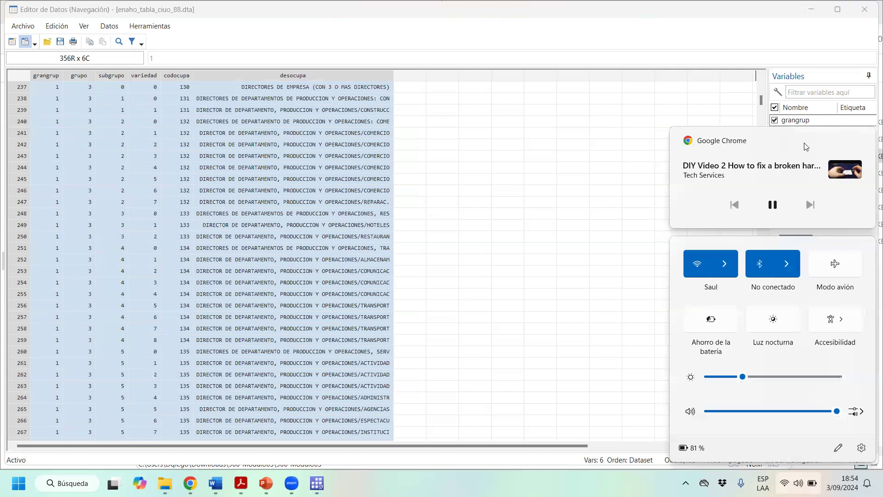
click(156, 11)
scroll(642, 256, up, 2)
scroll(597, 274, up, 13)
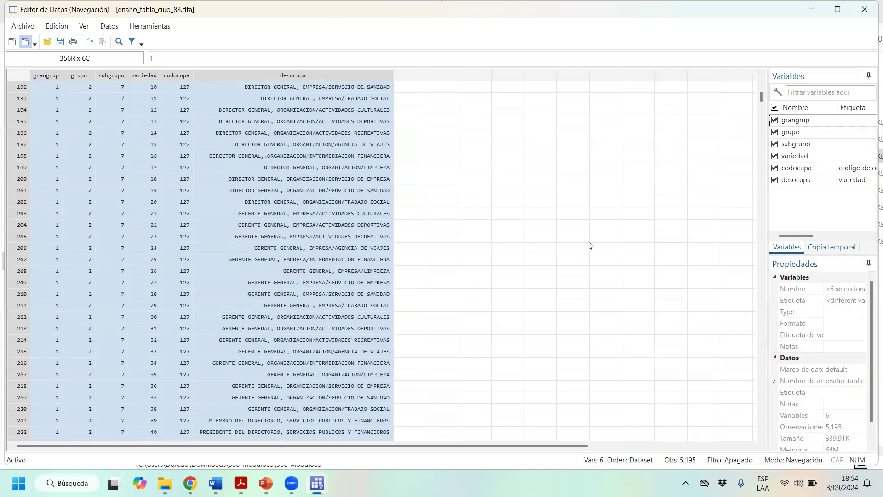
scroll(588, 245, up, 10)
scroll(489, 262, up, 20)
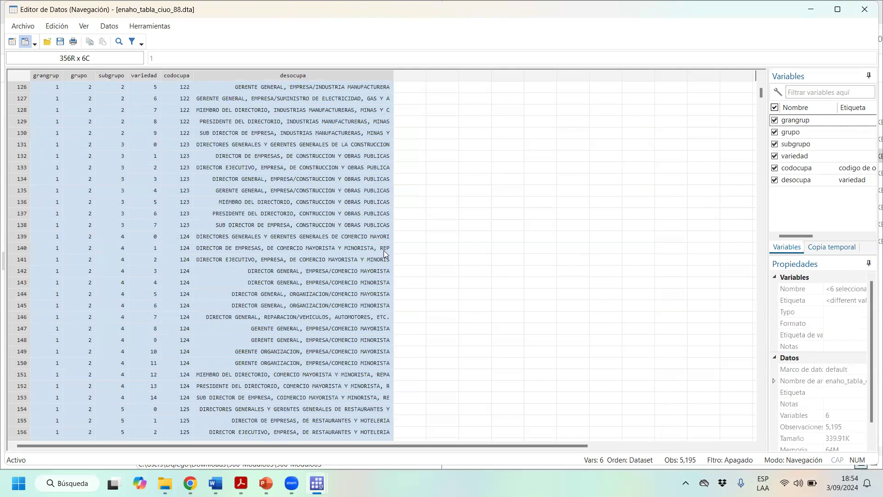
scroll(400, 251, up, 2)
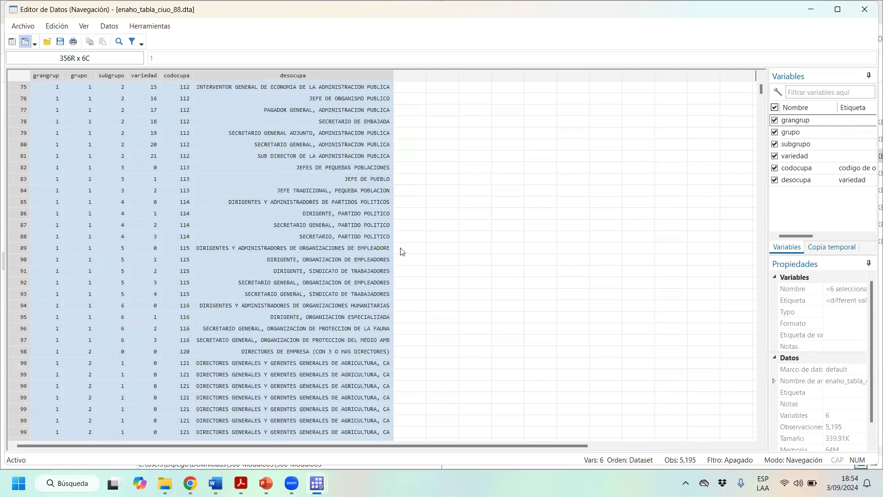
scroll(402, 251, up, 19)
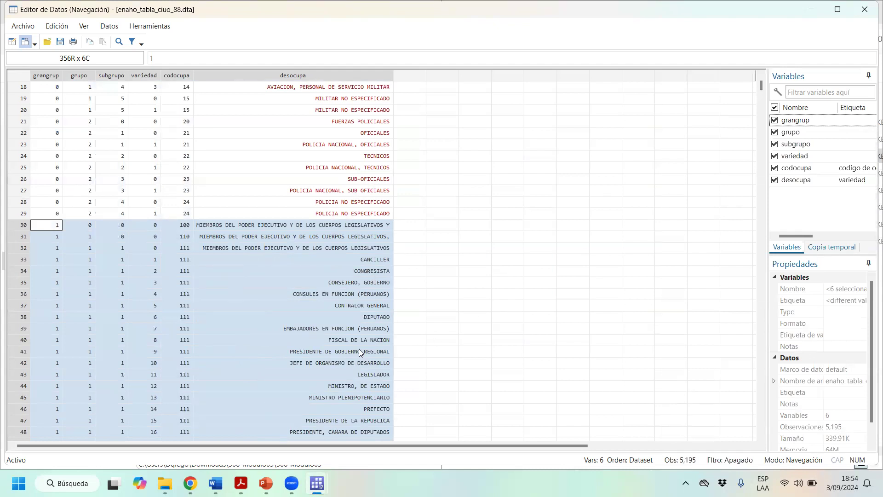
scroll(372, 355, down, 4)
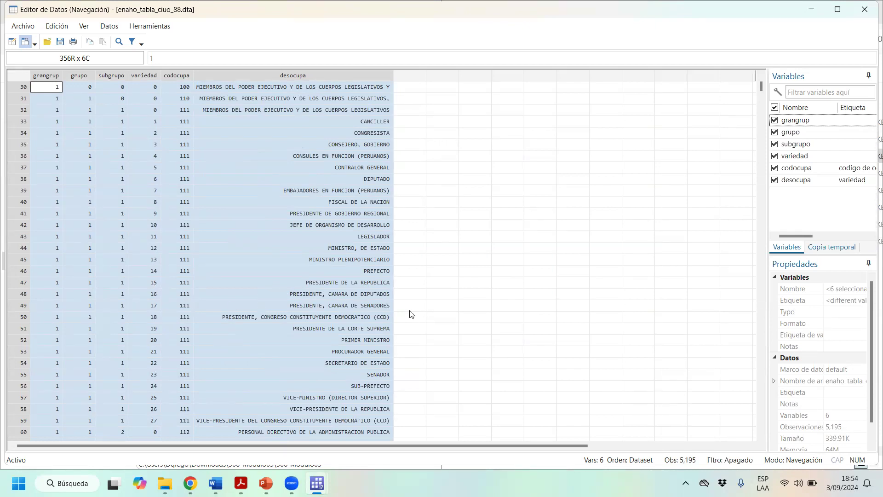
scroll(404, 309, down, 6)
scroll(585, 314, down, 10)
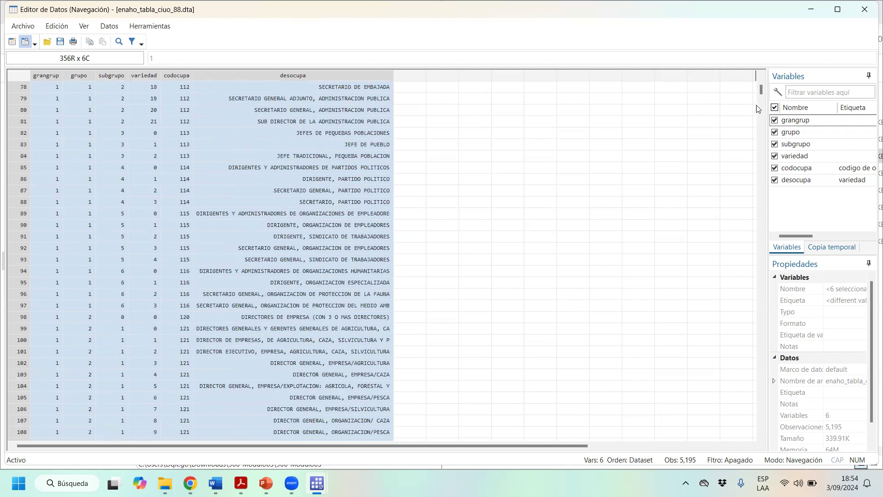
drag(761, 90, 773, 114)
drag(48, 98, 370, 417)
drag(371, 427, 371, 496)
drag(762, 126, 758, 184)
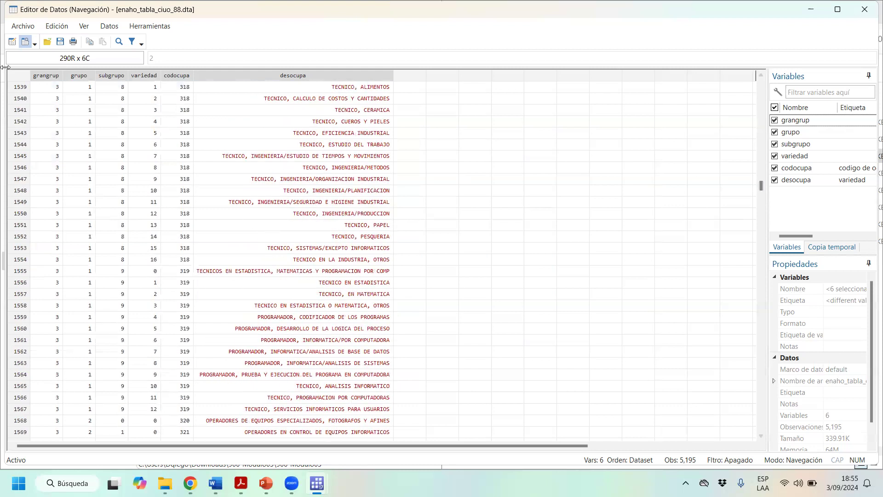
scroll(65, 117, up, 11)
scroll(64, 118, up, 15)
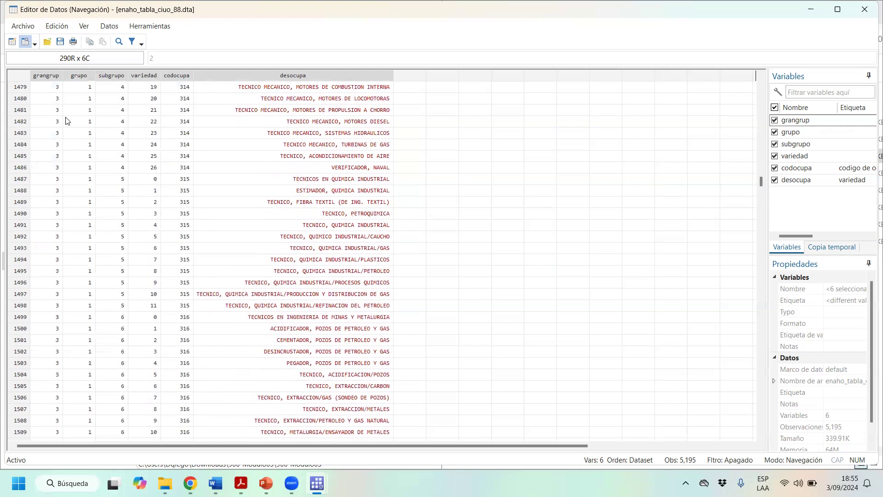
scroll(63, 116, up, 10)
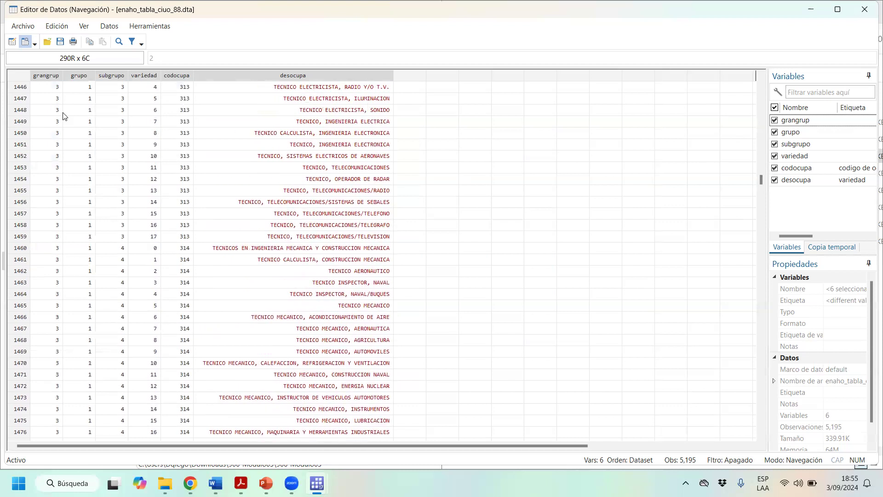
scroll(61, 113, down, 2)
scroll(61, 113, up, 2)
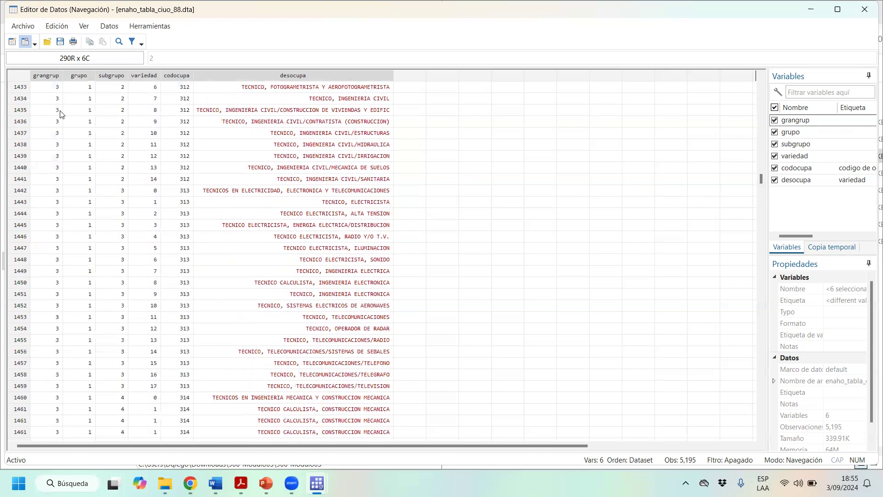
drag(340, 91, 341, 201)
drag(341, 250, 316, 425)
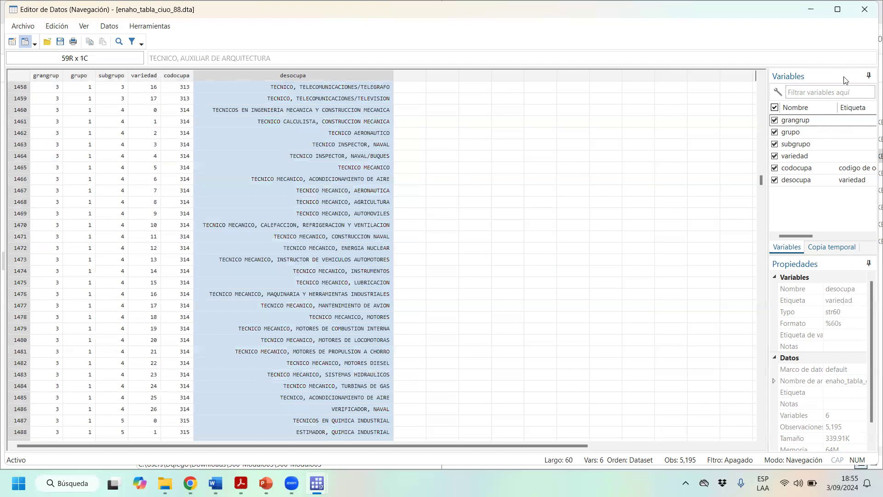
drag(763, 178, 774, 231)
scroll(139, 165, up, 2)
scroll(136, 168, down, 2)
scroll(130, 171, up, 4)
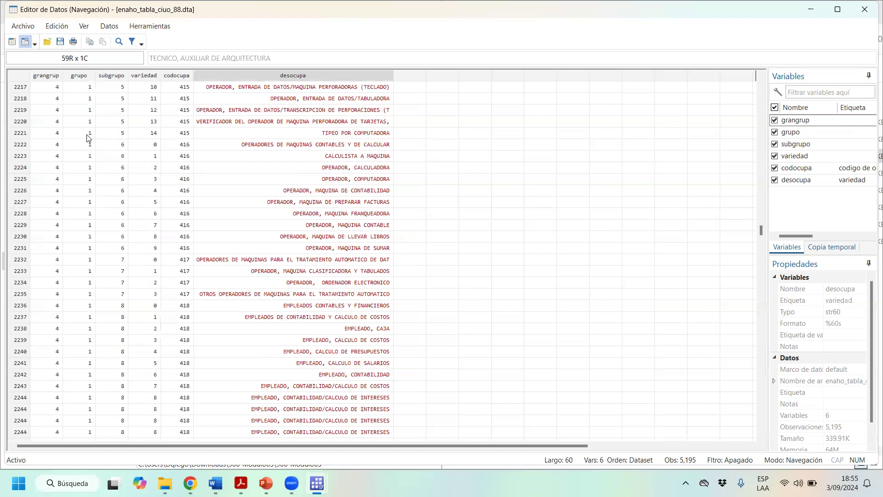
scroll(57, 102, up, 14)
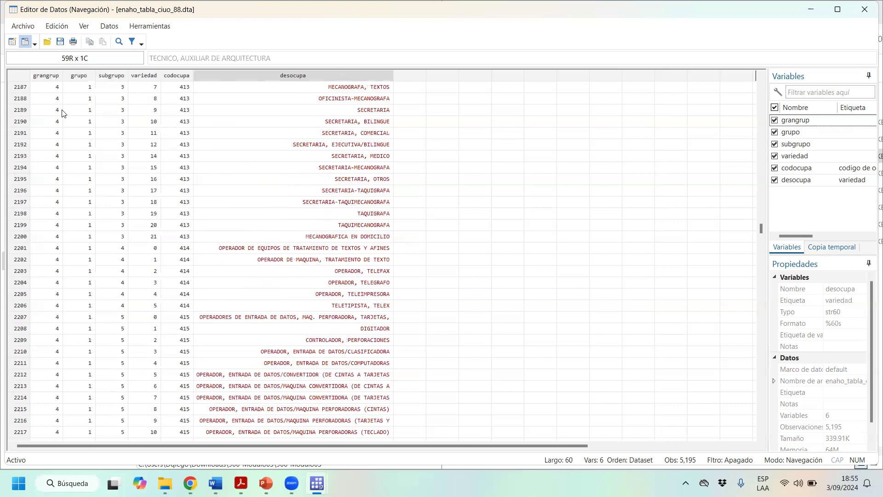
- Read row 2177's description and select rows 2210–2225 and 2601–2631 across all variables
click(314, 252)
scroll(88, 174, up, 4)
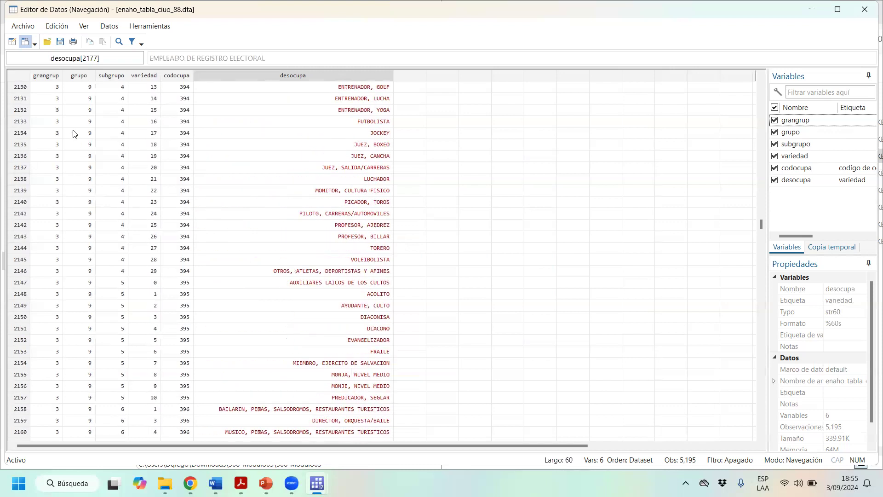
scroll(144, 203, down, 19)
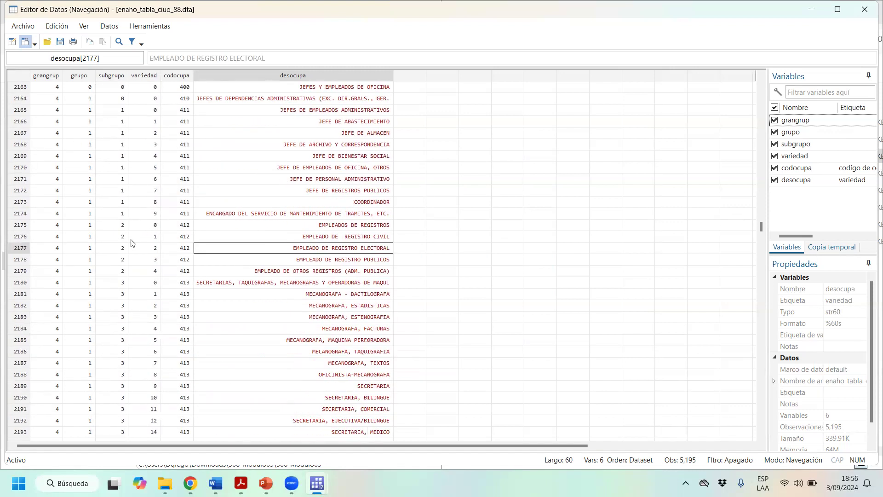
drag(52, 115, 419, 432)
drag(763, 231, 769, 254)
drag(34, 91, 762, 299)
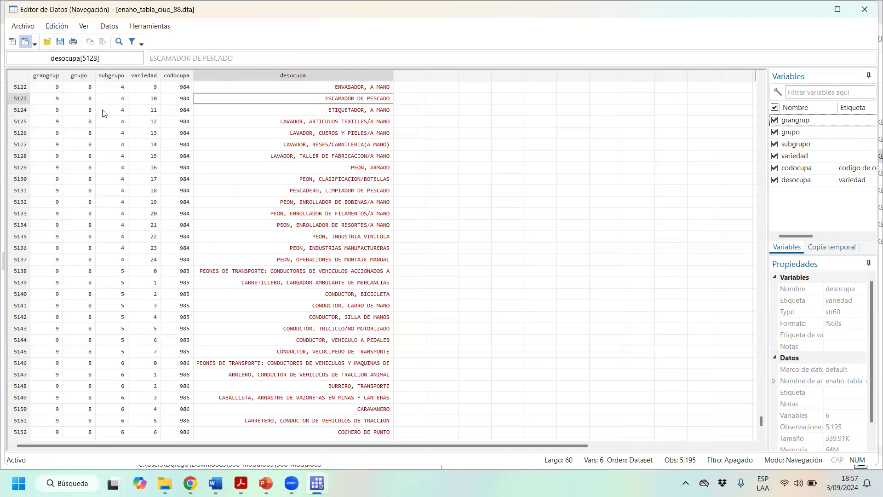
- Check row 5123's grangrup, grupo, subgrupo and variedad values, then close the Data Editor
click(49, 102)
click(89, 102)
click(118, 102)
click(143, 98)
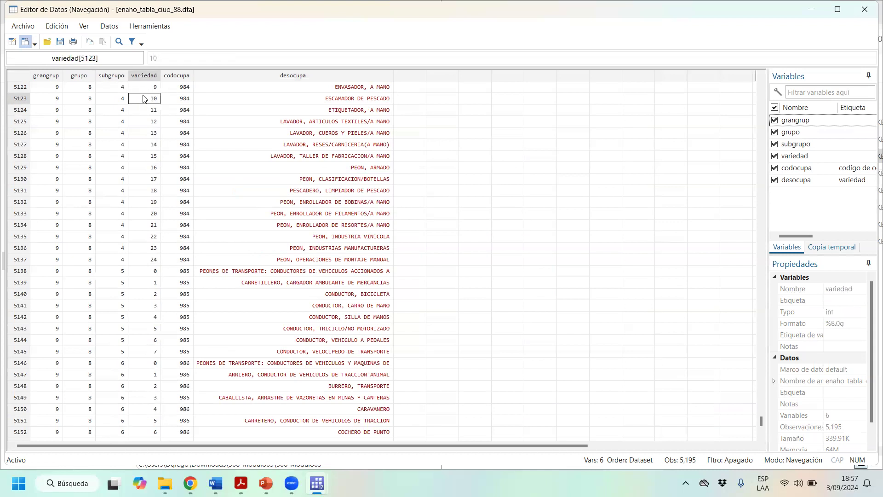
click(869, 6)
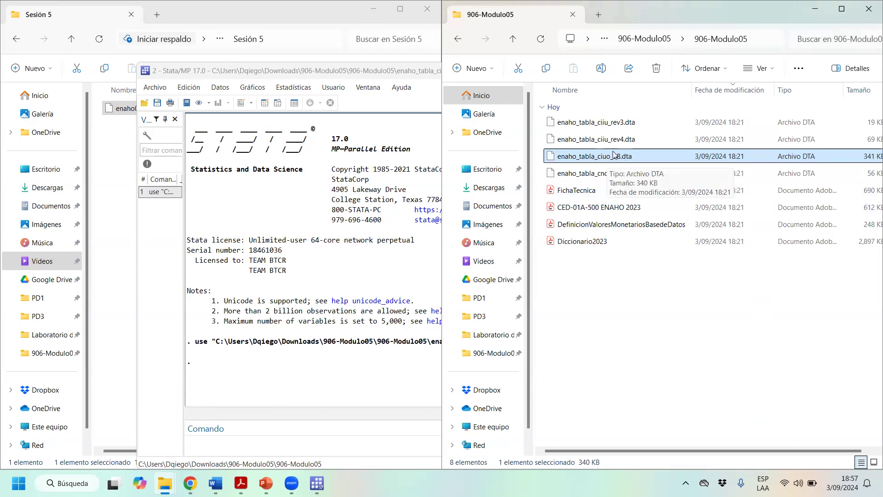
- Open enaho_tabla_cno_2015.dta in Stata through its Abrir con menu
click(609, 176)
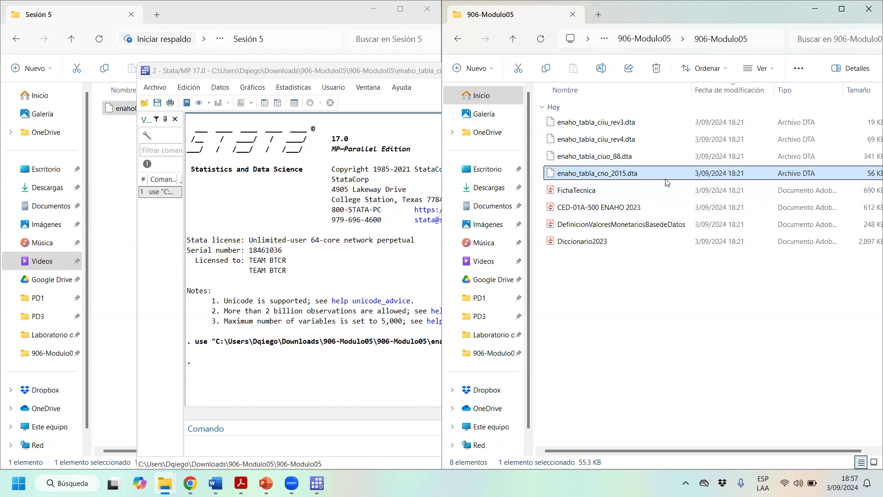
right_click(610, 177)
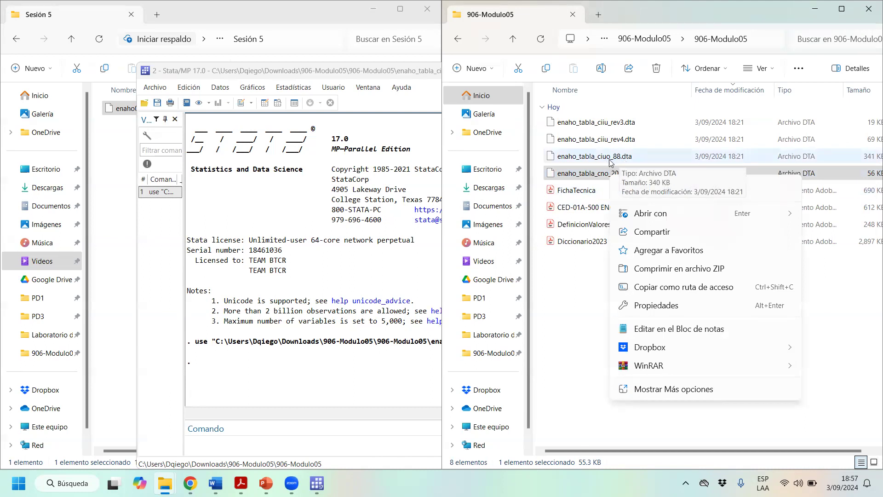
mouse_move(653, 214)
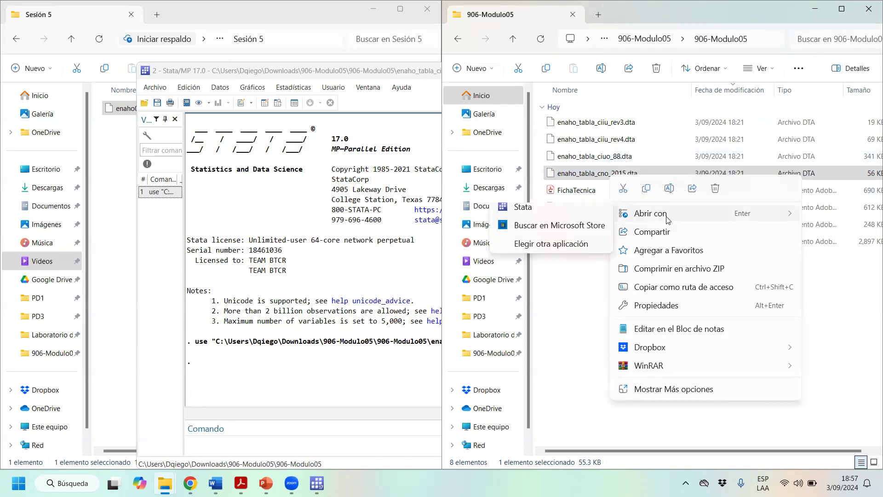
click(544, 207)
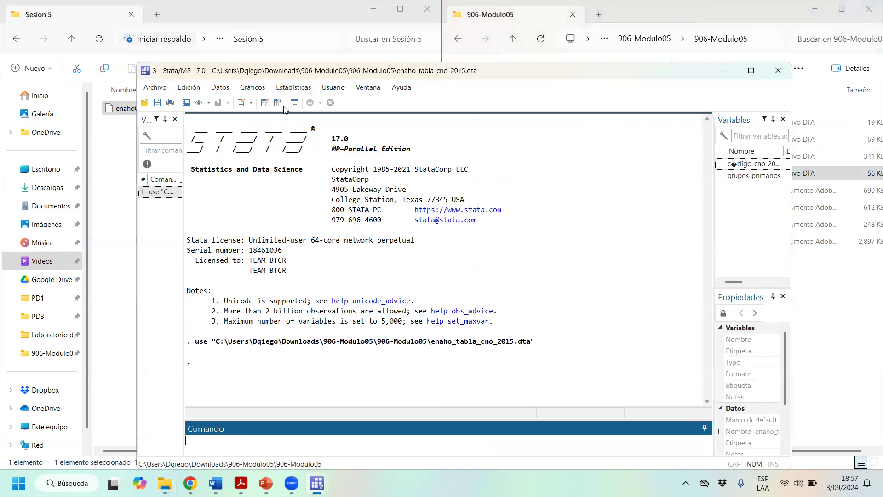
- Browse the CNO 2015 occupation table on the right half and scroll to its last rows
click(282, 105)
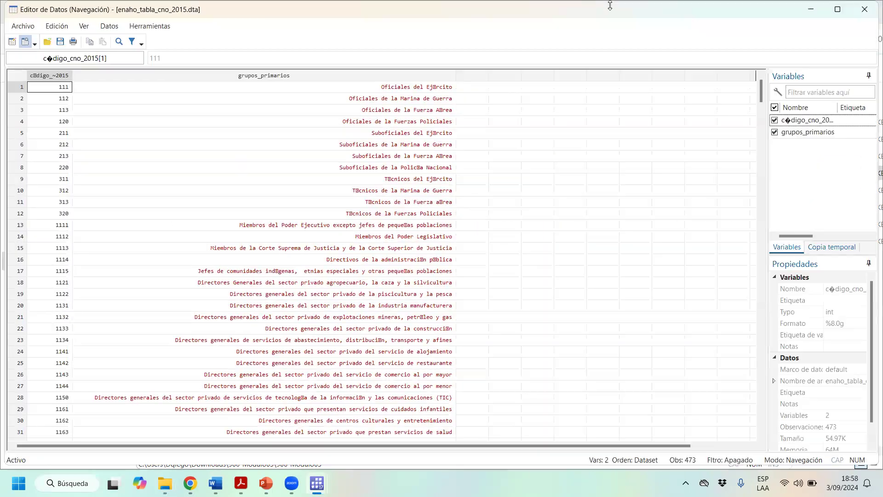
drag(610, 7, 882, 103)
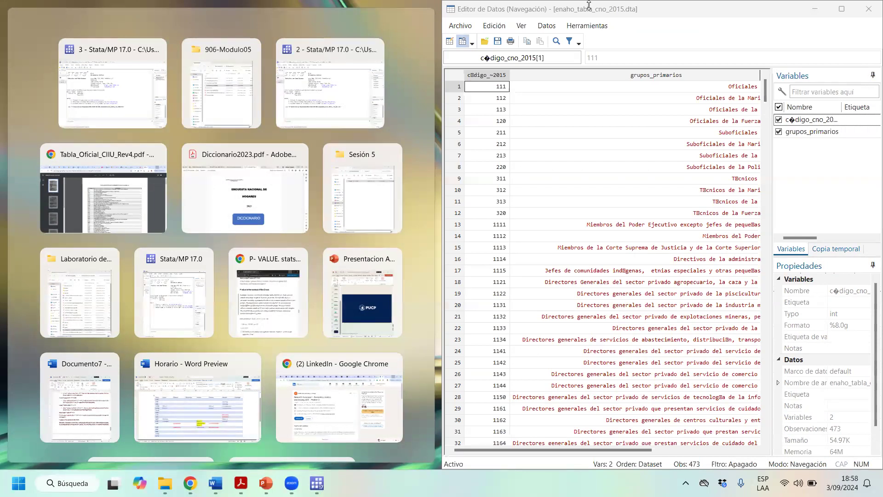
click(692, 11)
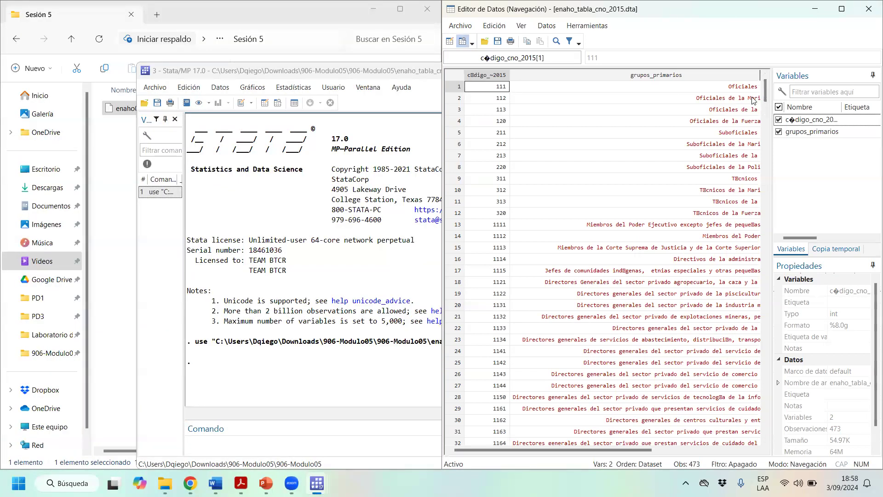
drag(766, 92, 764, 358)
scroll(704, 317, down, 7)
scroll(765, 362, down, 20)
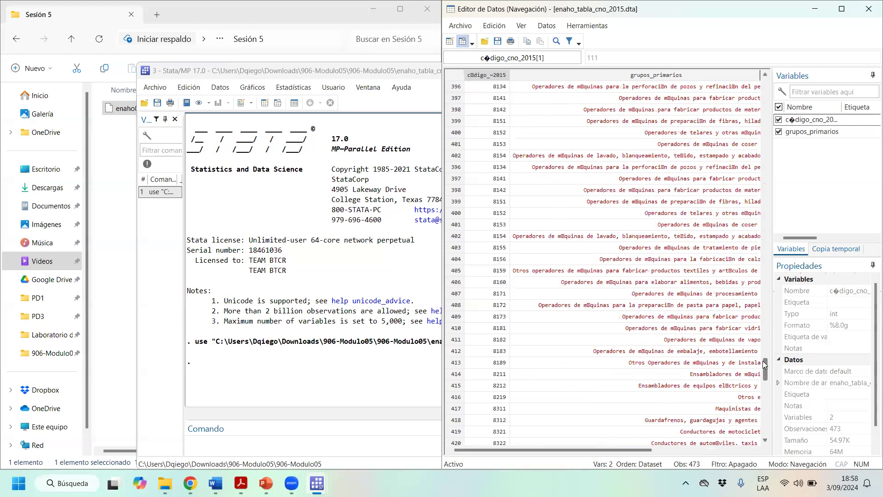
scroll(766, 415, down, 10)
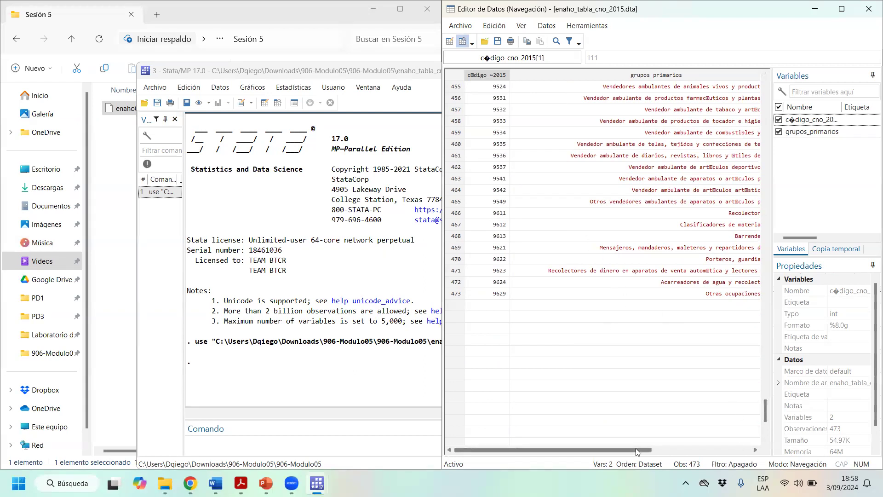
- Select occupation descriptions in rows 463–464, then the street-vendor rows 450–465
drag(636, 449, 735, 449)
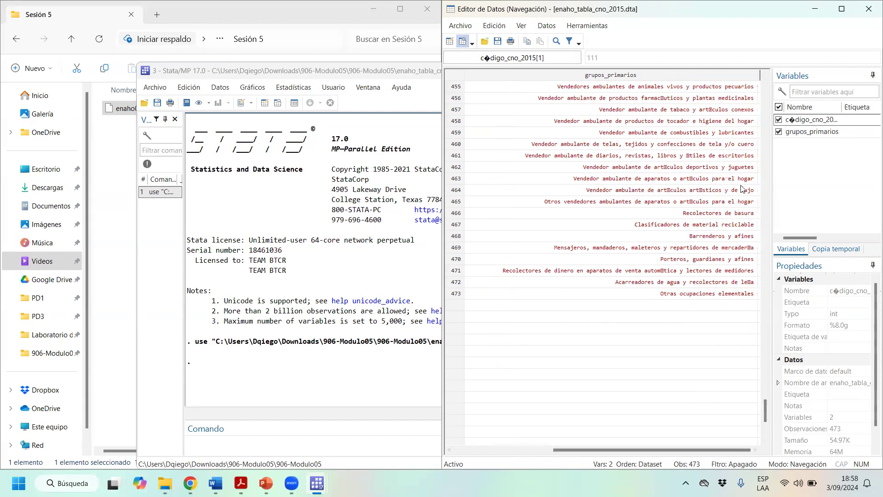
drag(648, 183, 636, 190)
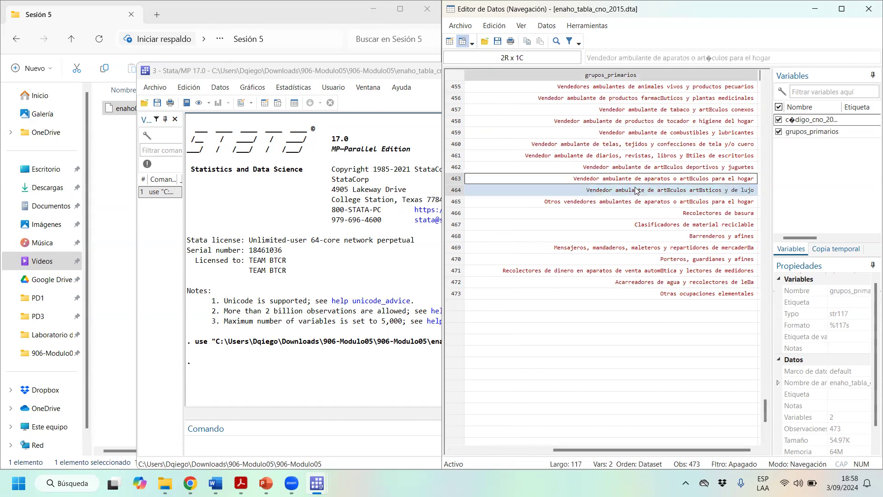
click(597, 180)
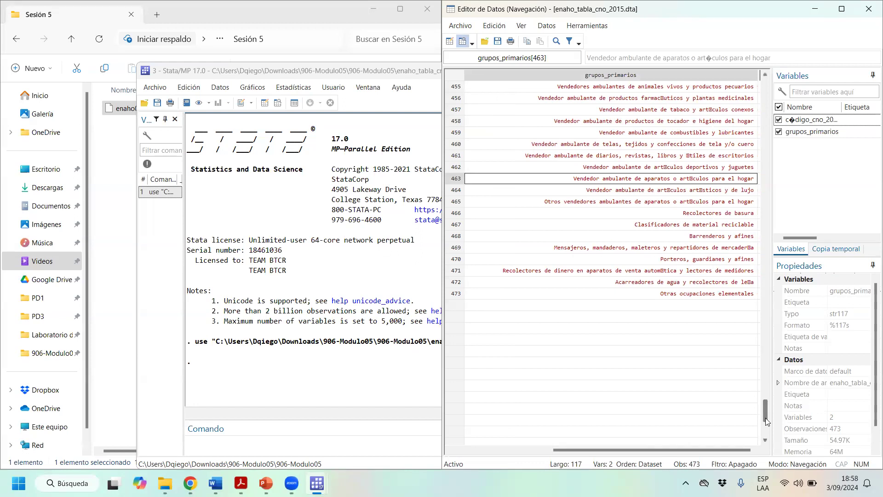
scroll(765, 418, up, 1)
mouse_move(766, 418)
mouse_down()
mouse_move(766, 393)
mouse_move(766, 409)
mouse_up()
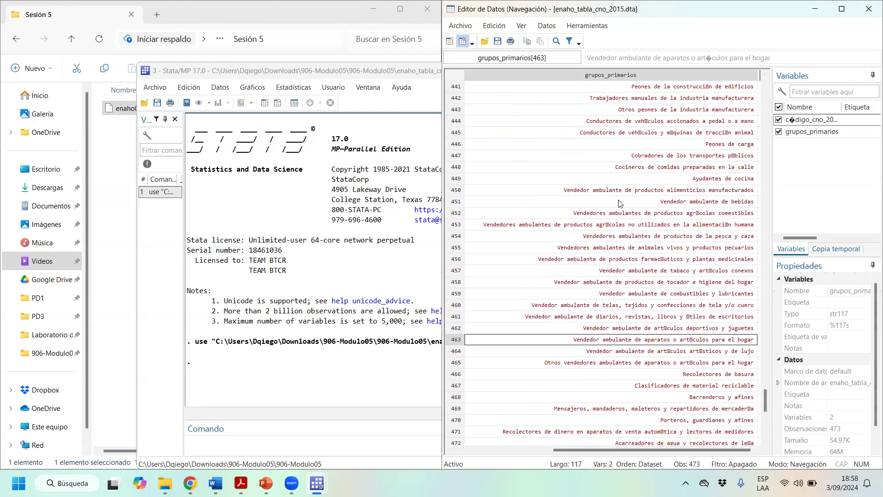
drag(620, 191, 643, 366)
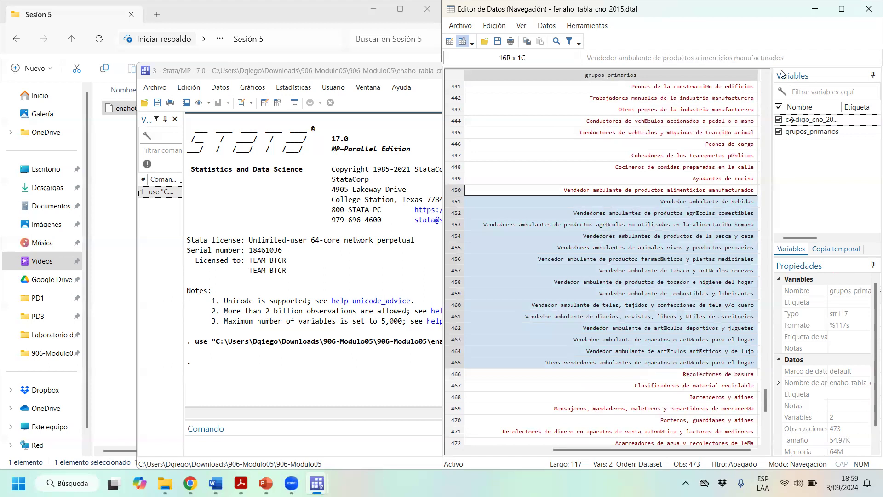
- Close the Data Editor and extra Stata sessions, leaving one session with a blank do-file
click(868, 9)
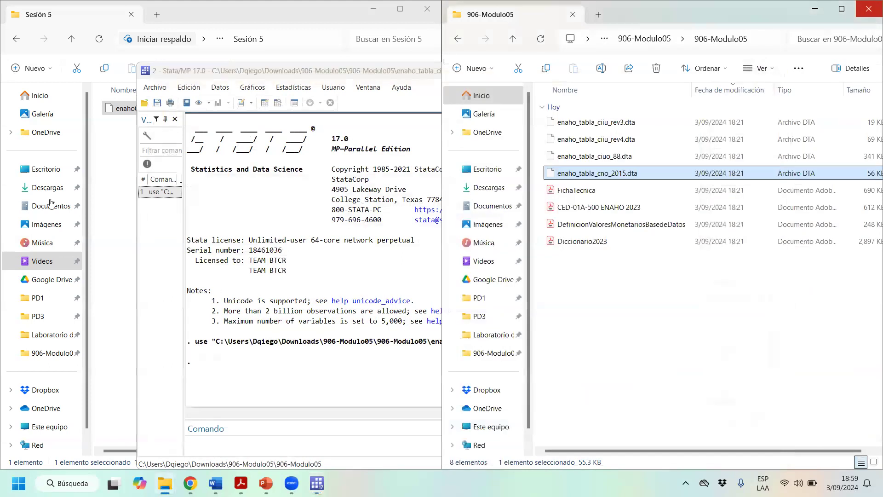
click(373, 69)
click(779, 70)
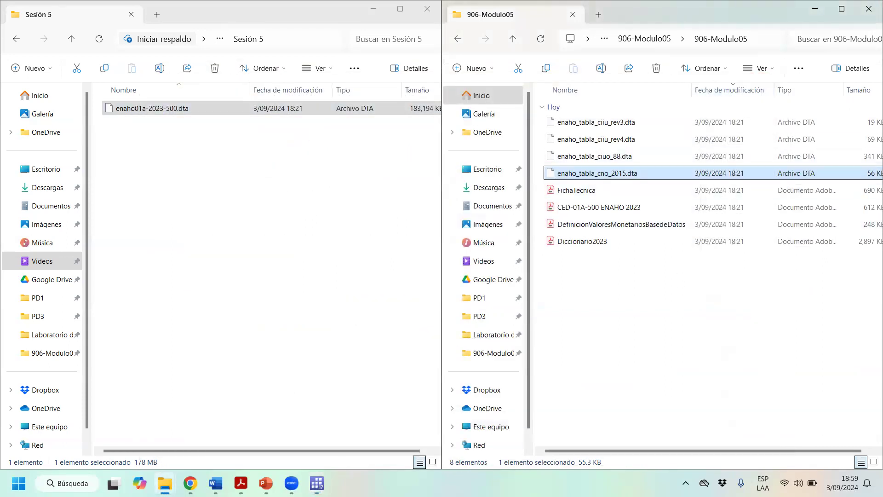
click(317, 483)
click(106, 42)
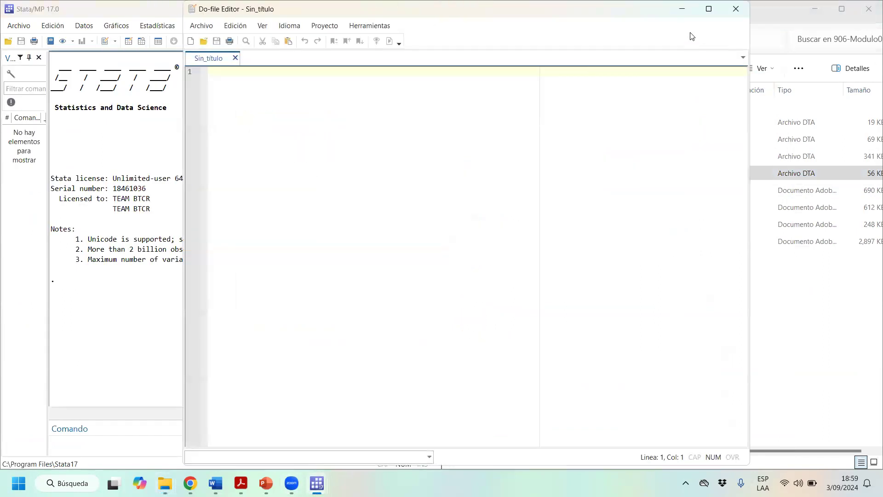
- Snap the Do-file Editor to the right and run clear all
key(super+Right)
key(Return)
text(clear a)
key(shift+Left)
key(shift+Left)
key(shift+Left)
key(shift+Left)
key(shift+Left)
key(shift+Left)
key(shift+Left)
key(shift+Left)
key(shift+Left)
key(ctrl+d)
key(End)
key(Return)
- Add cd with the pasted Sesión 5 folder path and run both lines
text(cd "")
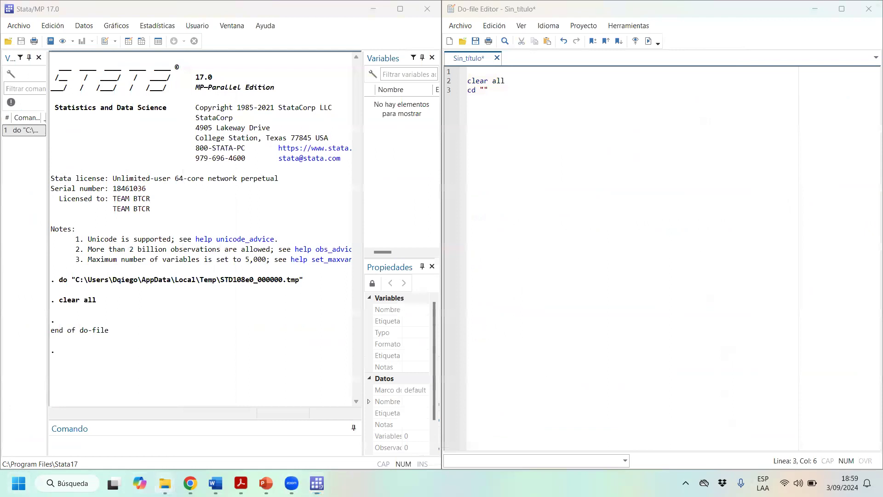
mouse_move(165, 482)
click(224, 429)
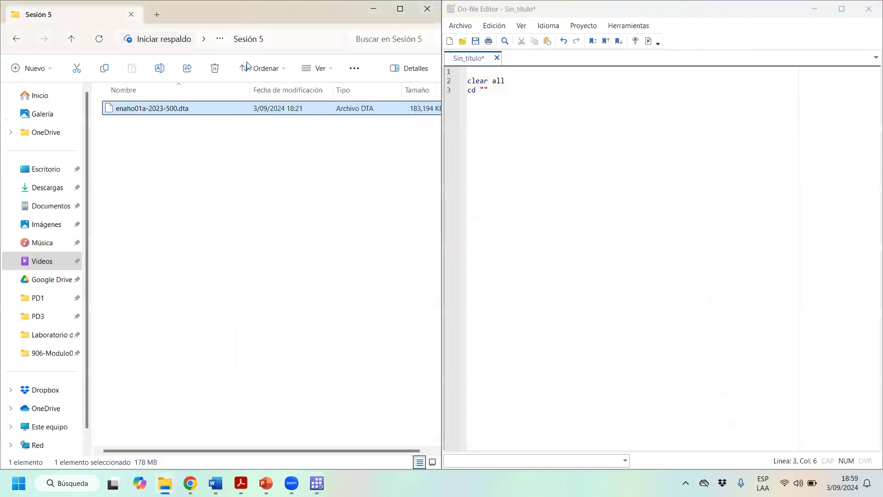
click(266, 39)
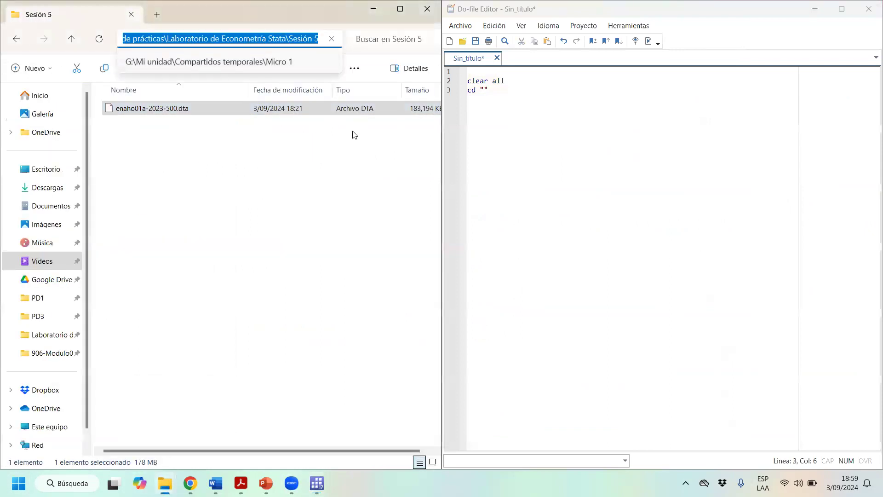
click(483, 90)
text(C:\Users\Dqiego\Desktop\Escritorio\2024-2\Jefatura de prácticas\Laboratorio de Econometría Stata\Sesión 5)
drag(599, 103, 414, 93)
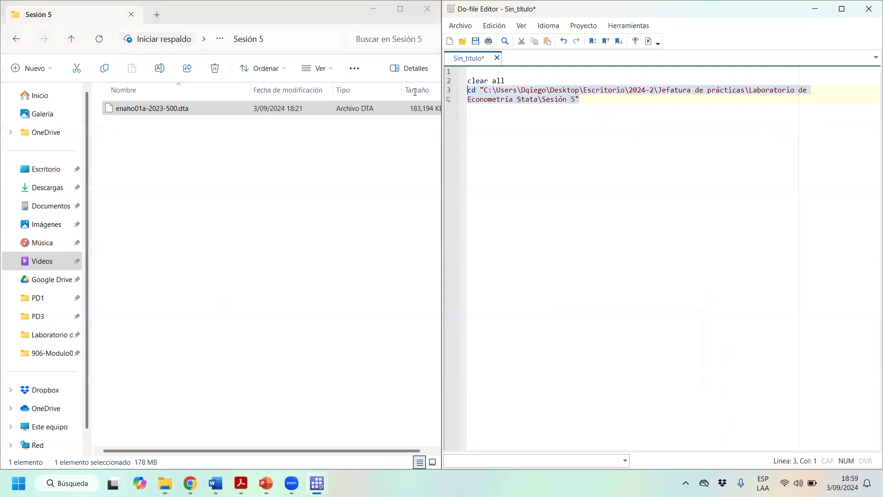
click(511, 90)
drag(587, 101, 445, 81)
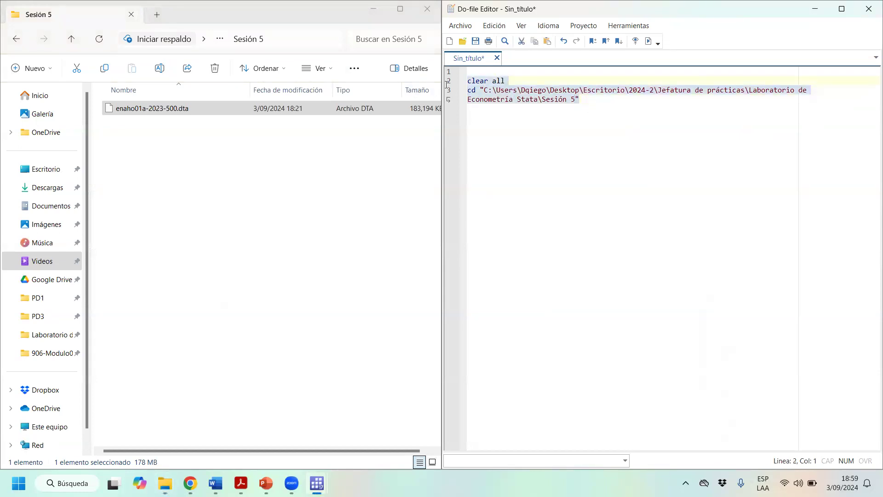
key(ctrl+d)
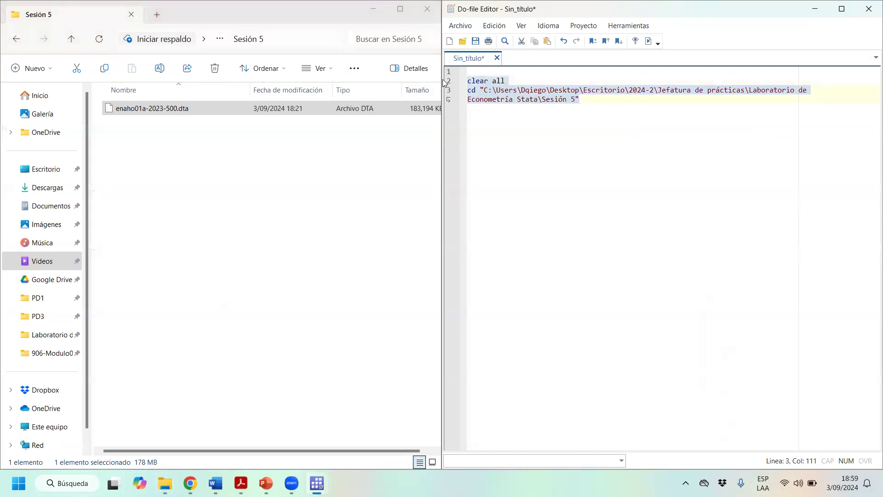
click(187, 14)
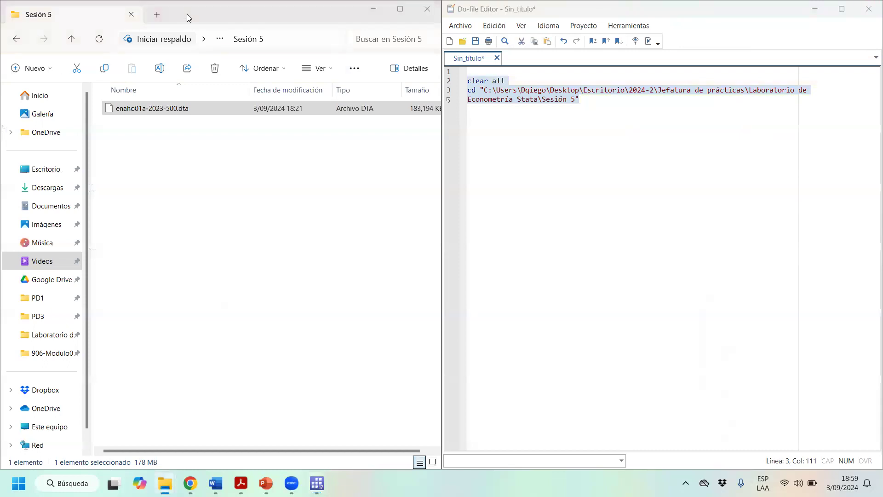
click(603, 129)
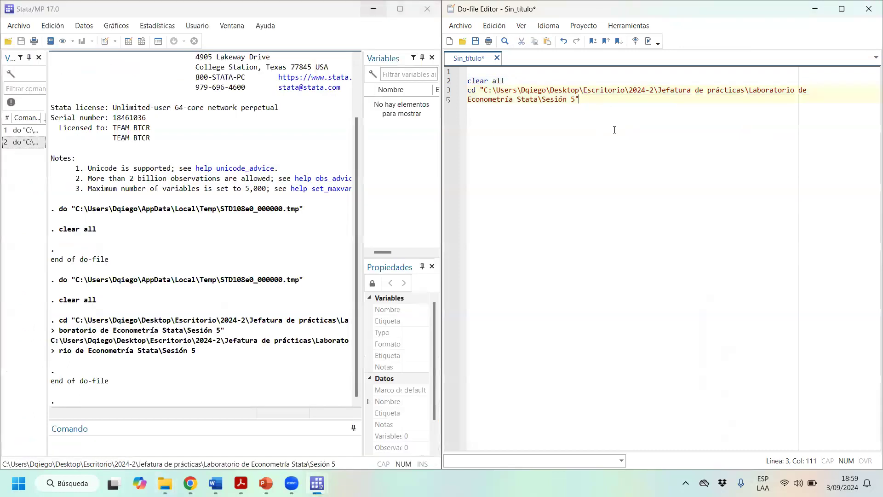
- Write three lines: unicode analyze, unicode enconding and unicode translate
key(Return)
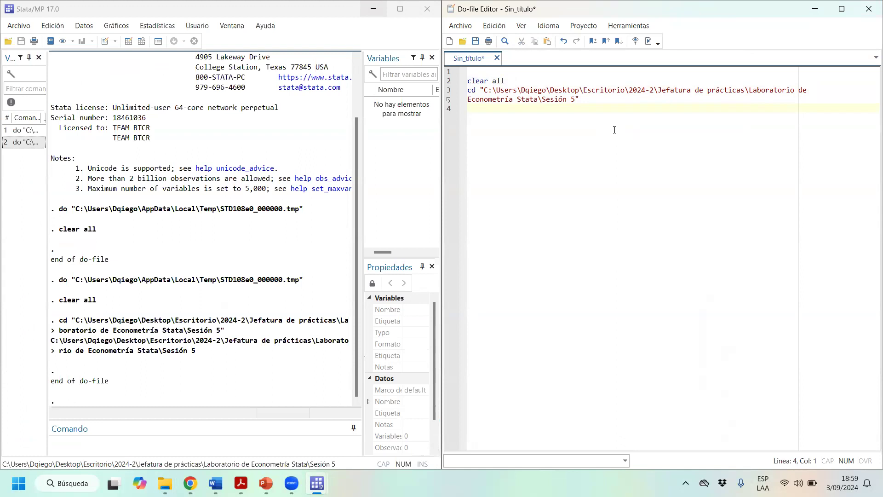
text(unicode)
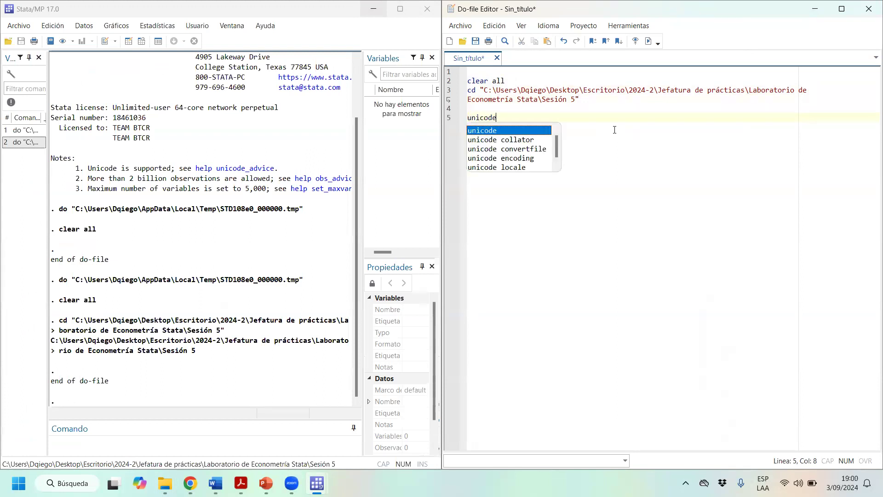
text( analyz)
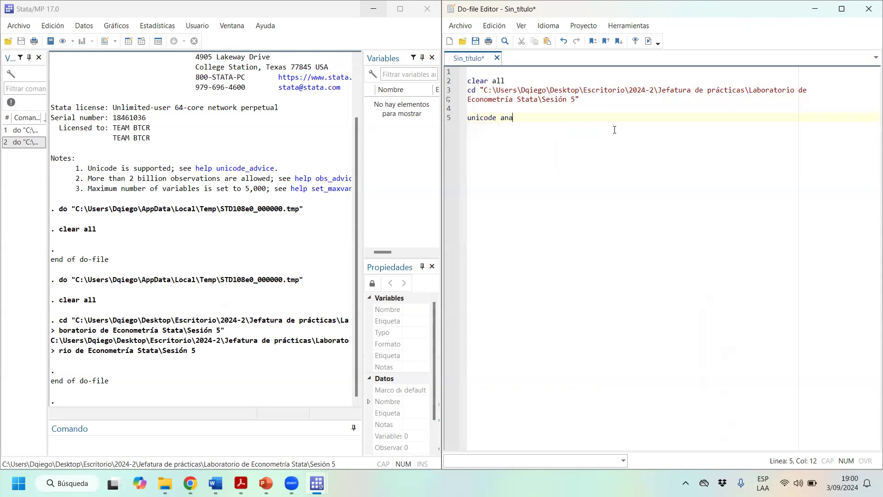
key(BackSpace)
key(BackSpace)
text(yze)
key(Return)
text(unicode )
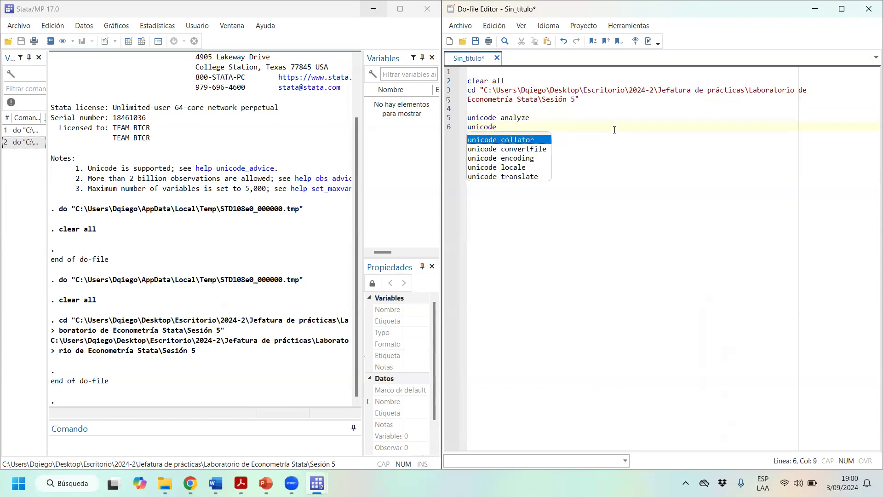
text(encon)
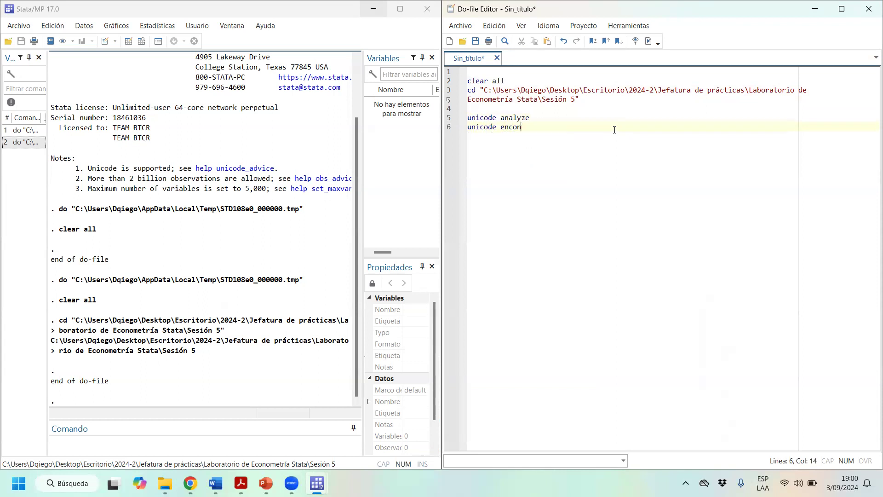
text(ding)
key(Return)
text(unco)
key(BackSpace)
key(BackSpace)
text(icode y)
key(BackSpace)
text(translate)
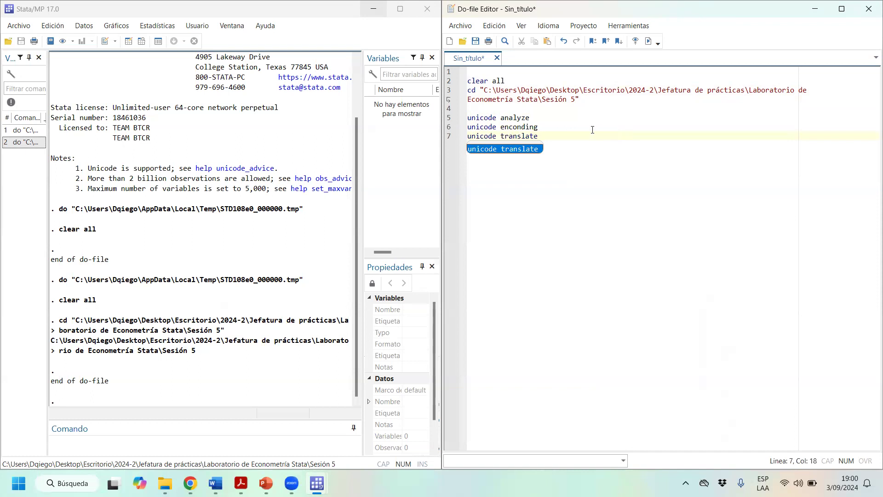
- Complete unicode analyze "enaho01a-2023-500.dta" and run that line
click(580, 114)
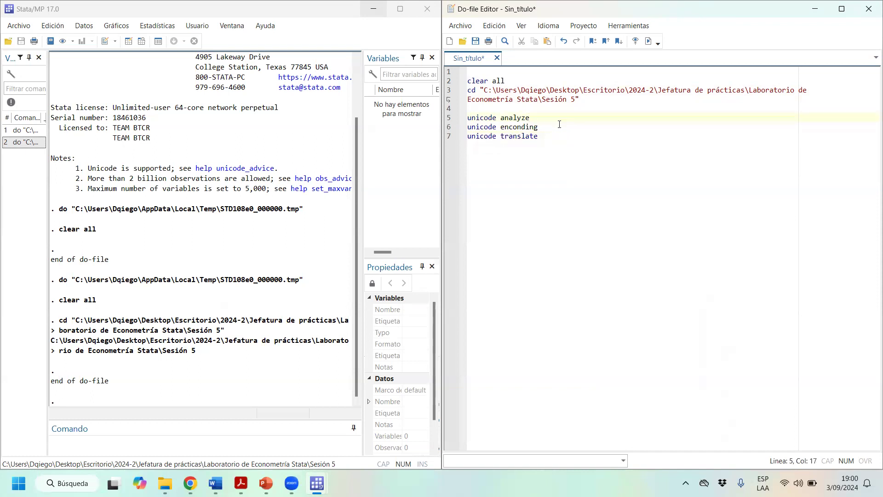
text("")
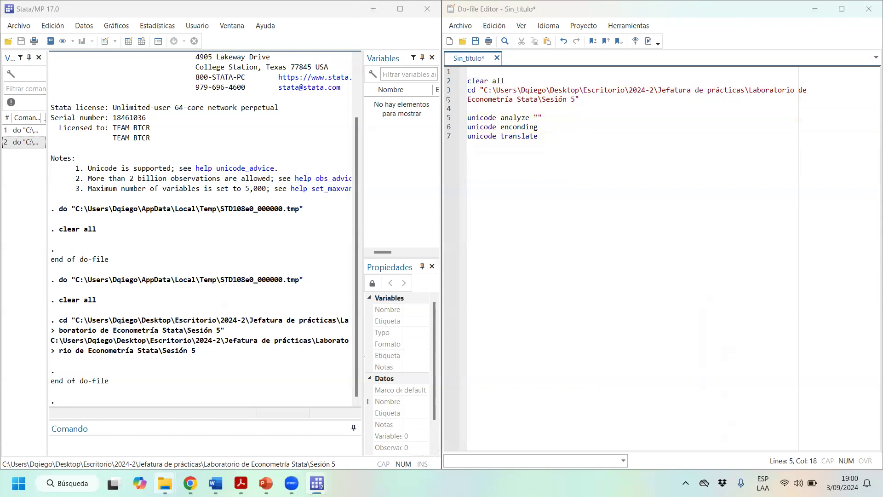
mouse_move(164, 483)
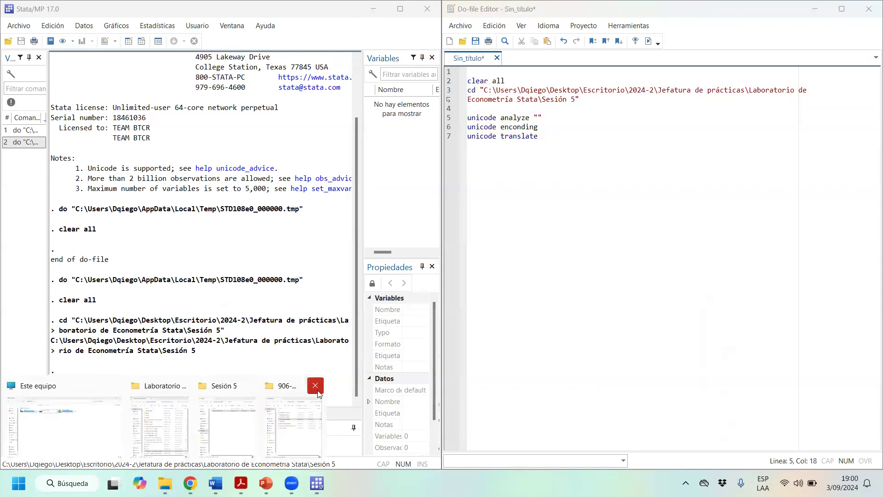
click(316, 385)
click(237, 424)
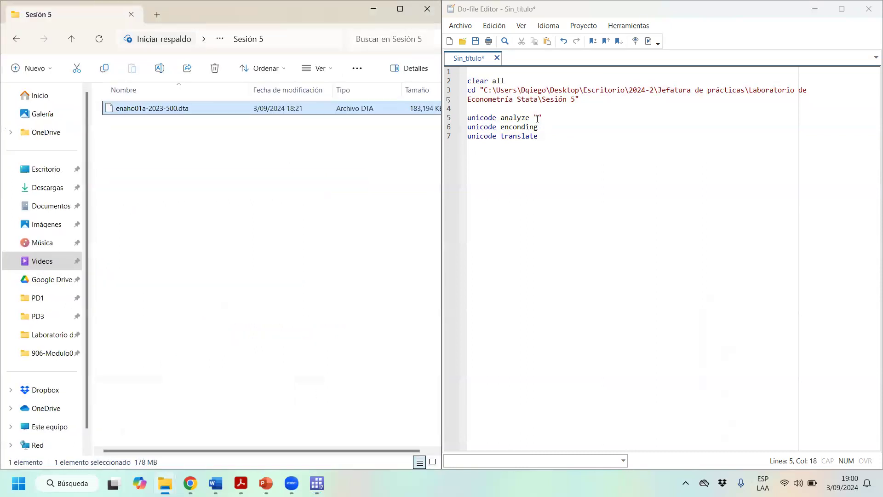
text(enaho)
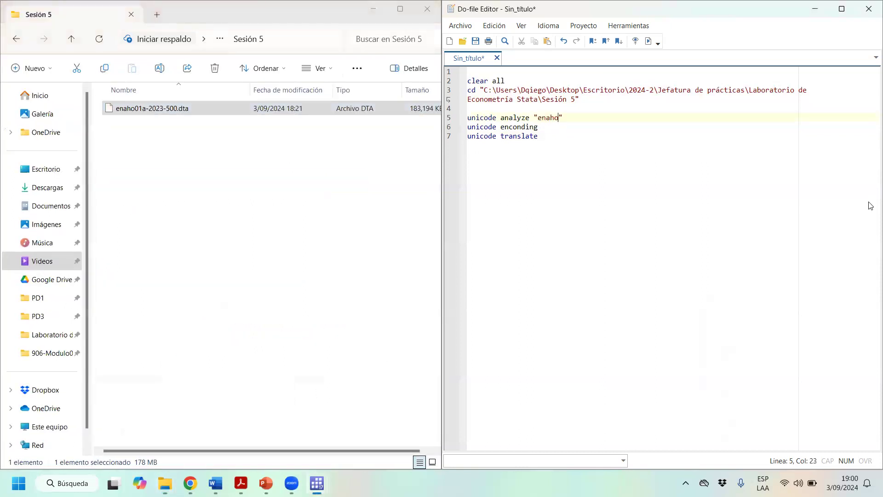
text(01a-2023-500.dy)
key(BackSpace)
text(ta)
key(Down)
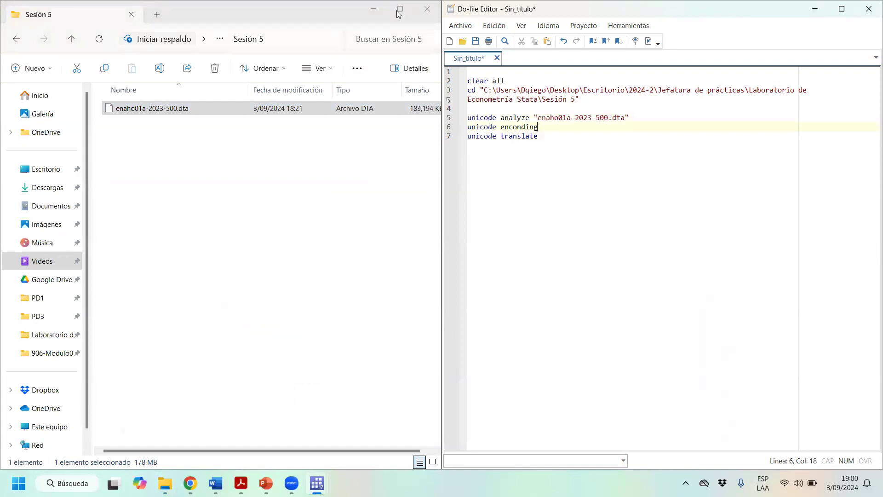
click(375, 9)
drag(479, 117, 508, 118)
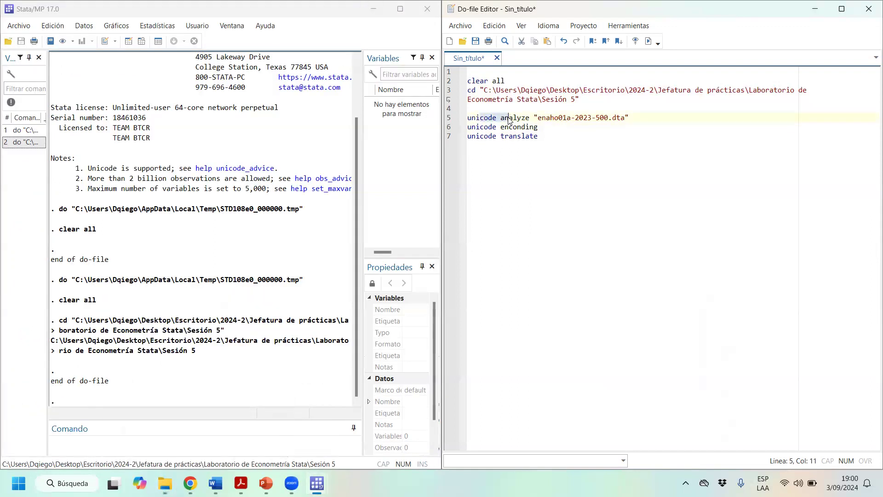
key(ctrl+d)
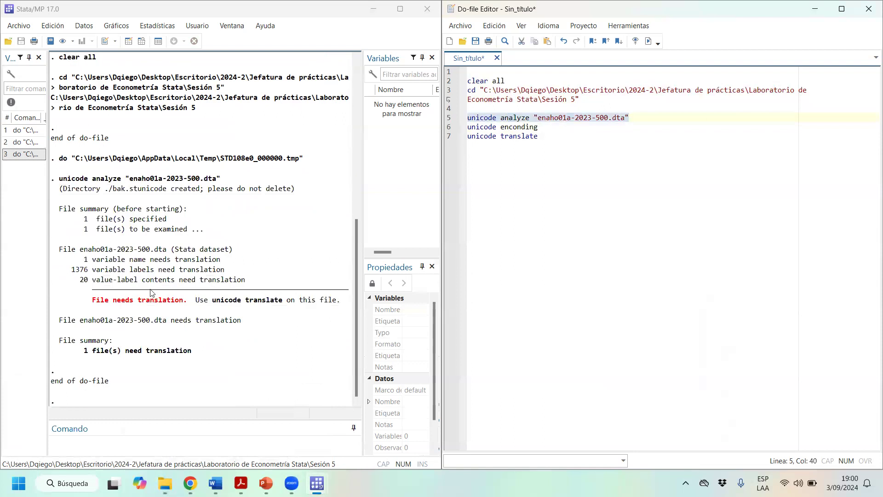
- Highlight the analyze summary lines: 1 variable name, 1376 variable labels, 20 value-label contents
click(83, 266)
drag(82, 266, 230, 257)
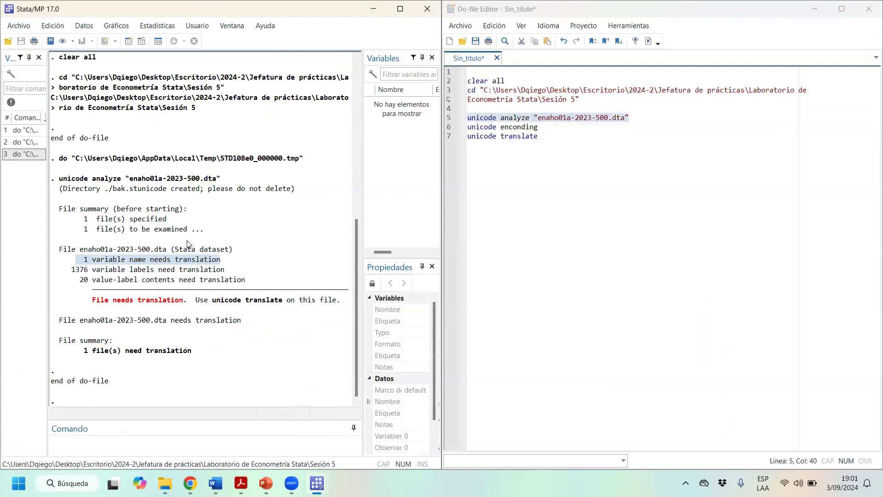
drag(68, 275, 245, 272)
click(68, 269)
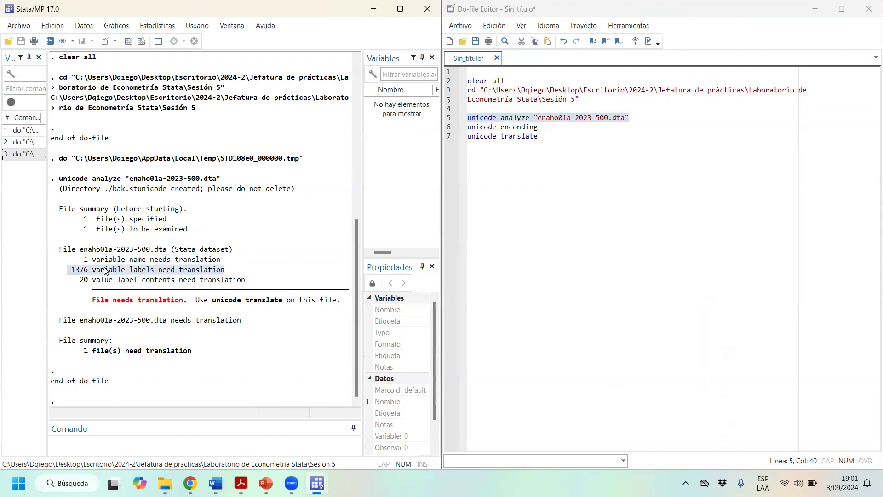
drag(78, 279, 263, 279)
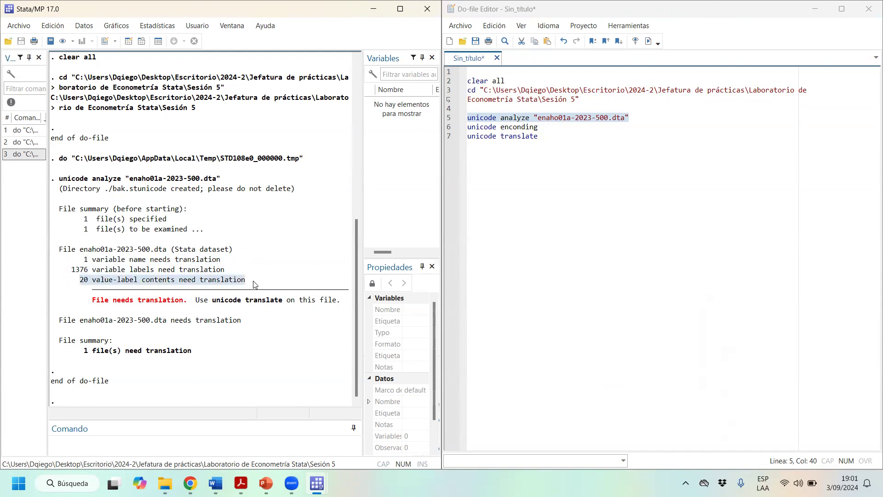
- Add set "latin1" to the encoding line and paste the dataset filename into translate's quotes
click(592, 126)
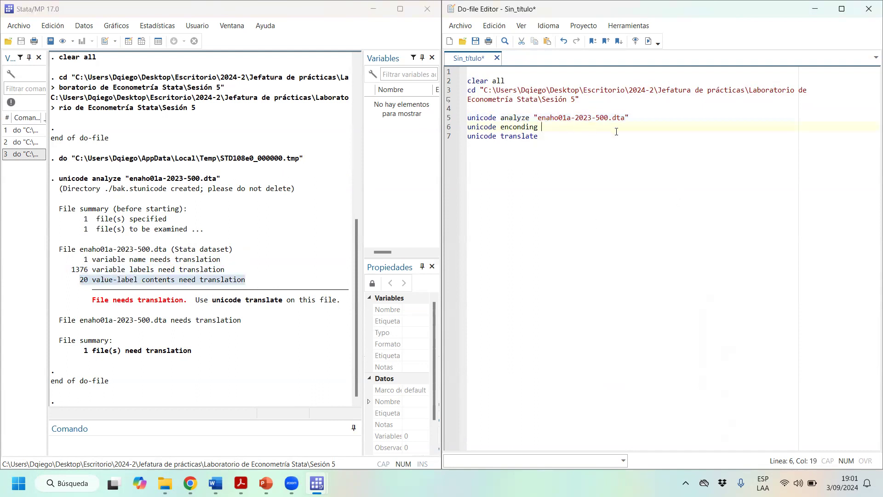
text(set)
text("latin1")
drag(538, 118, 626, 118)
key(ctrl+c)
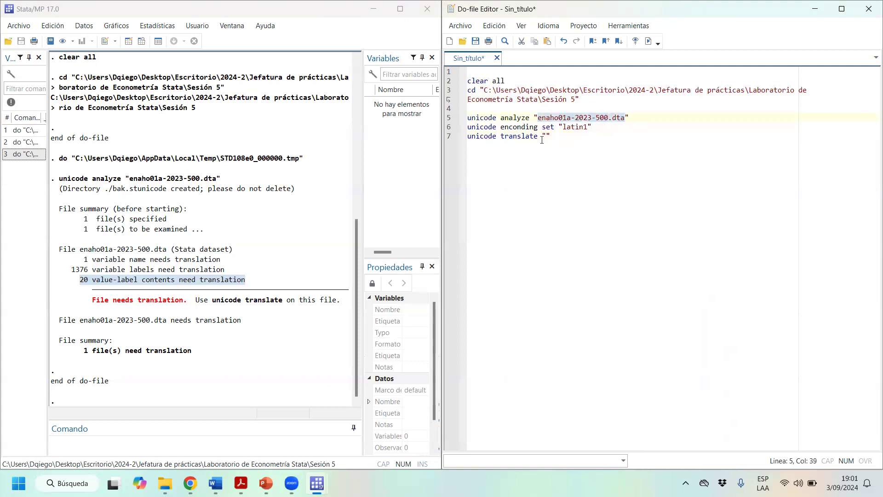
click(547, 136)
key(ctrl+v)
key(ctrl+a)
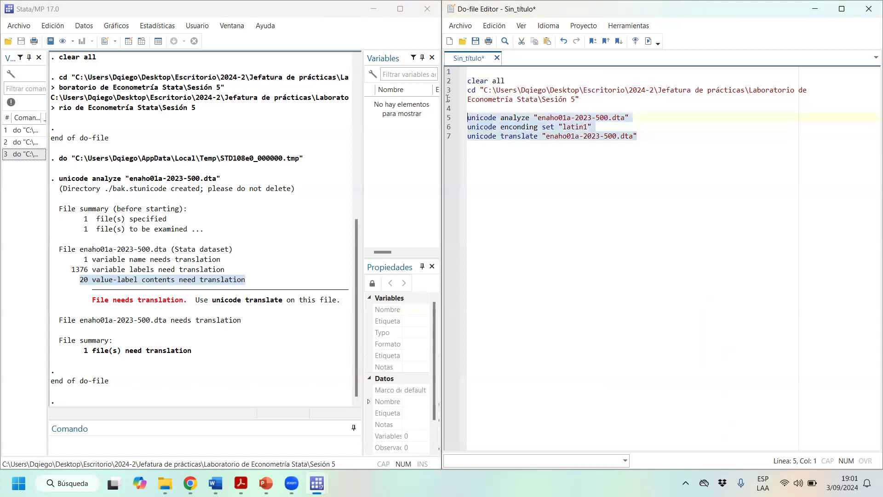
- Fix 'enconding' to 'encoding' and run the encoding and translate lines
key(ctrl+d)
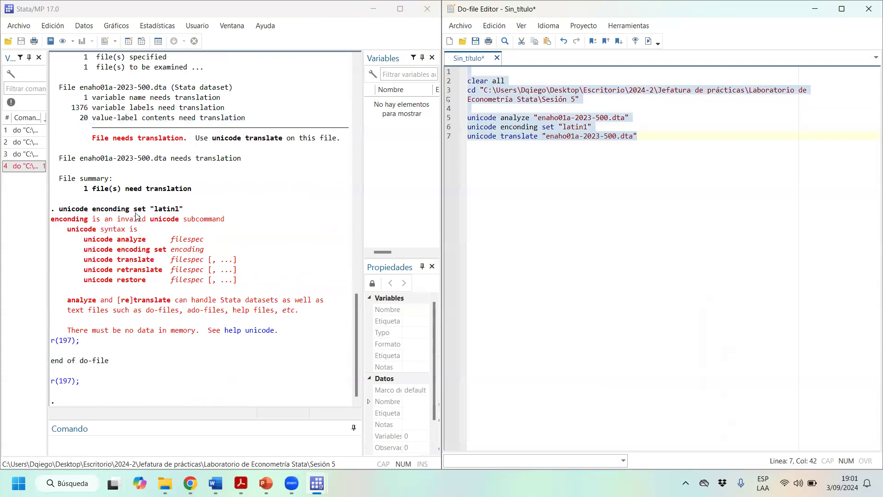
click(598, 127)
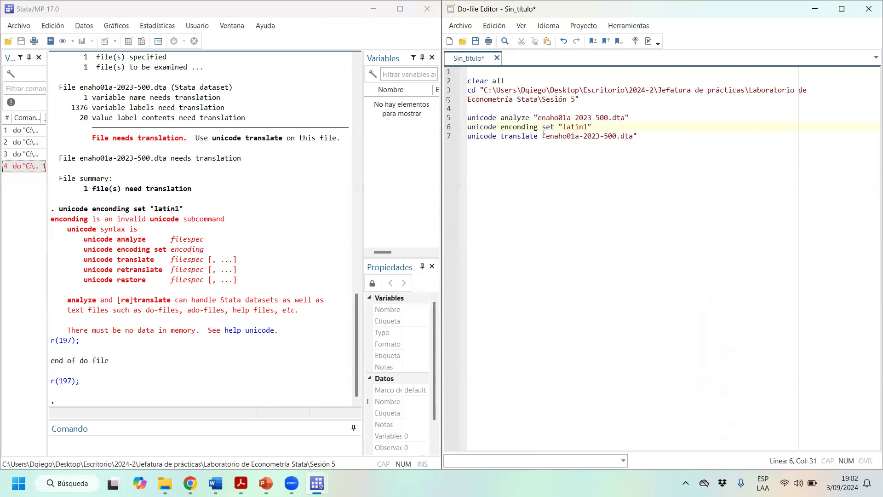
click(517, 127)
key(Delete)
key(Home)
key(shift+Down)
key(shift+End)
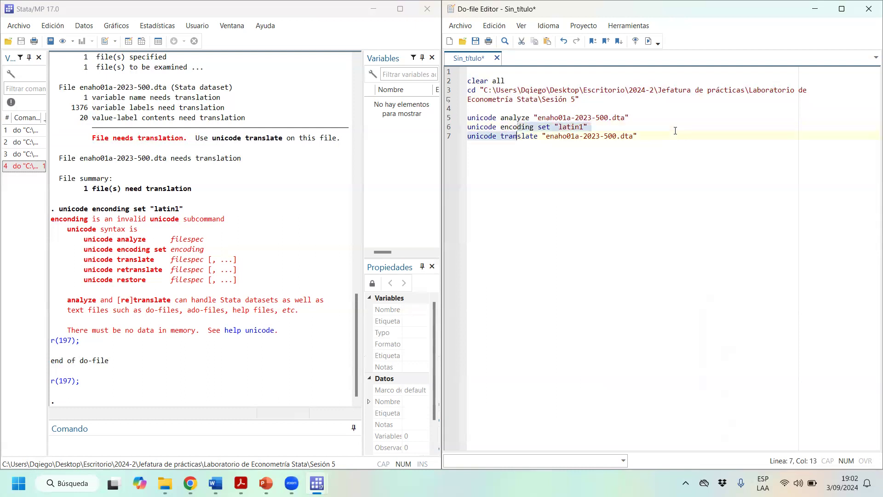
key(ctrl+d)
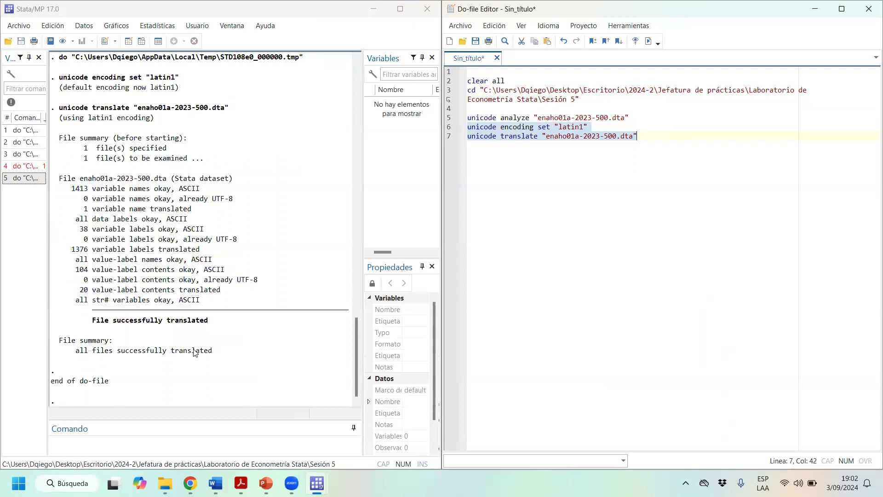
- Highlight the File successfully translated message in Results
click(97, 332)
triple_click(97, 332)
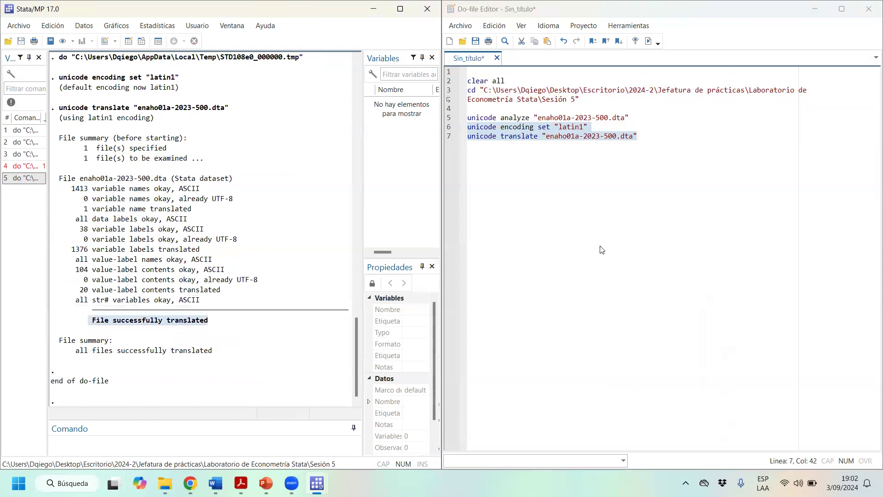
click(687, 137)
- Load enaho01a-2023-500.dta with use ..., replace and open the Data Editor in browse mode
key(Return)
key(Return)
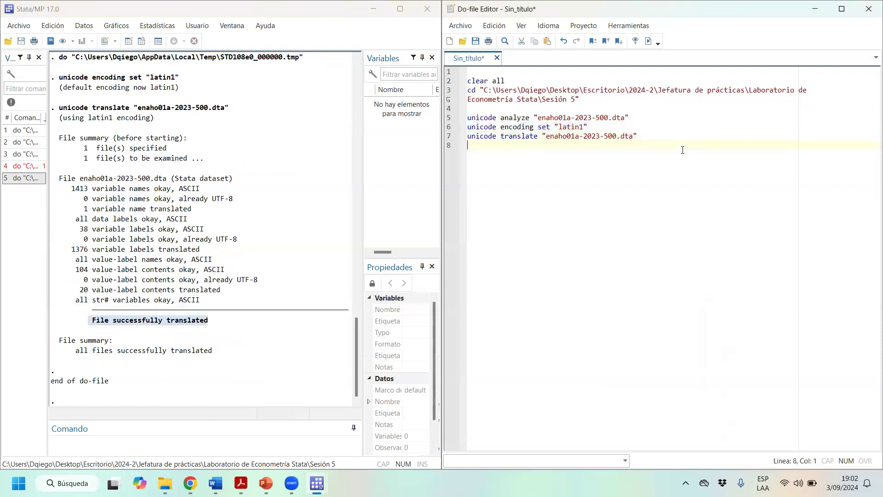
text(usw)
key(BackSpace)
key(BackSpace)
text(e ")
key(ctrl+v)
text(", replace)
key(shift+Left)
key(shift+Left)
key(shift+Left)
key(shift+Left)
key(shift+Left)
key(shift+Home)
key(ctrl+d)
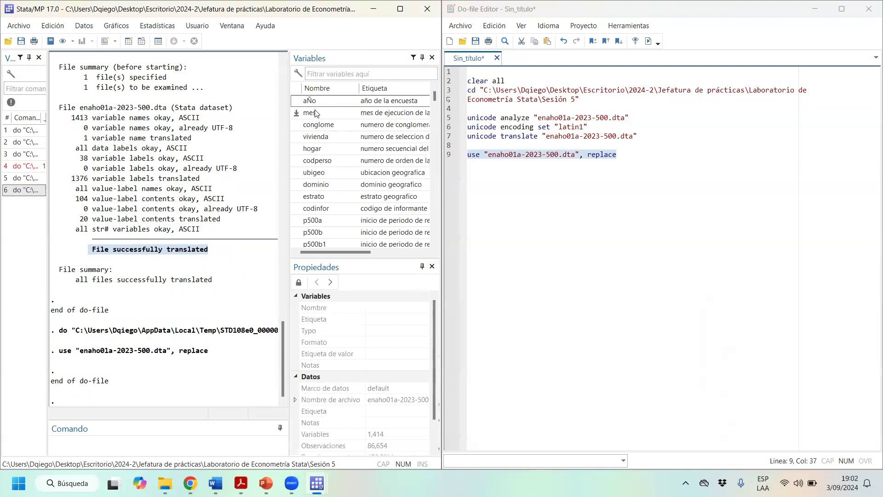
scroll(408, 409, down, 1)
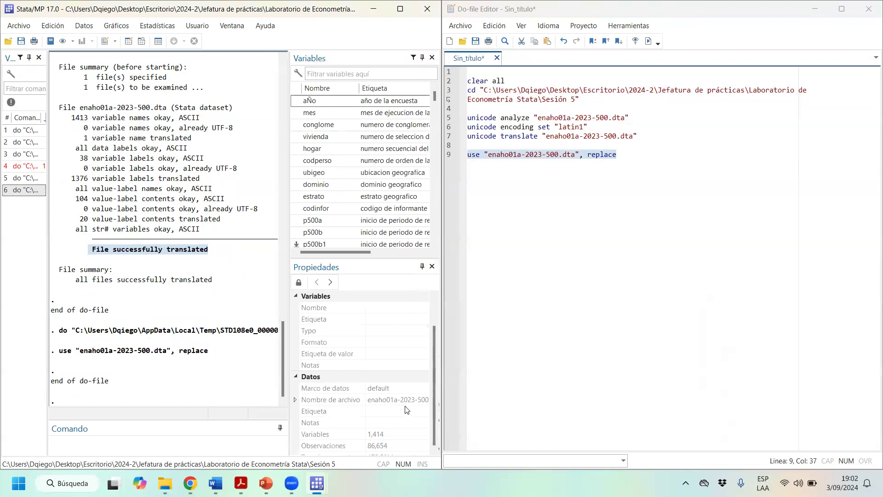
click(142, 42)
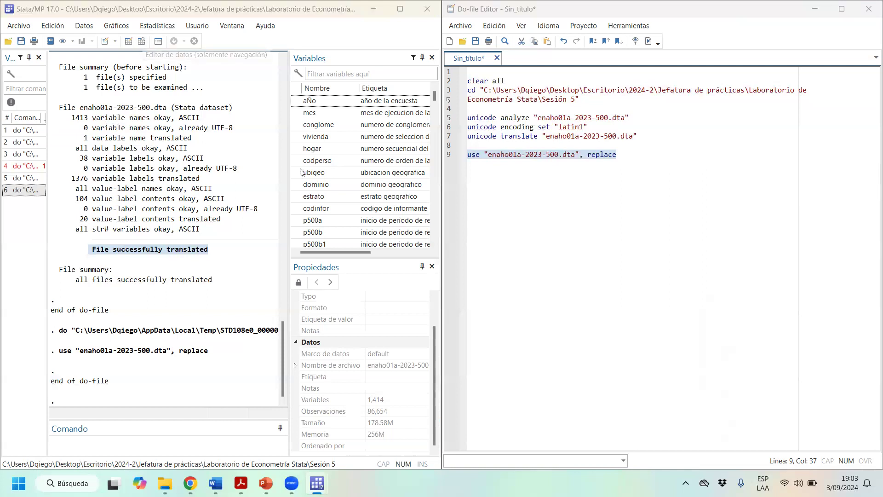
click(95, 125)
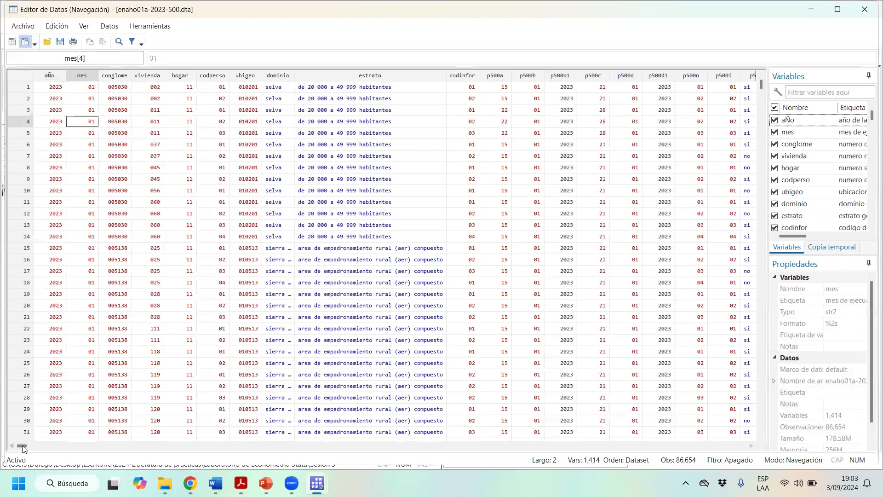
drag(22, 446, 5, 442)
click(61, 77)
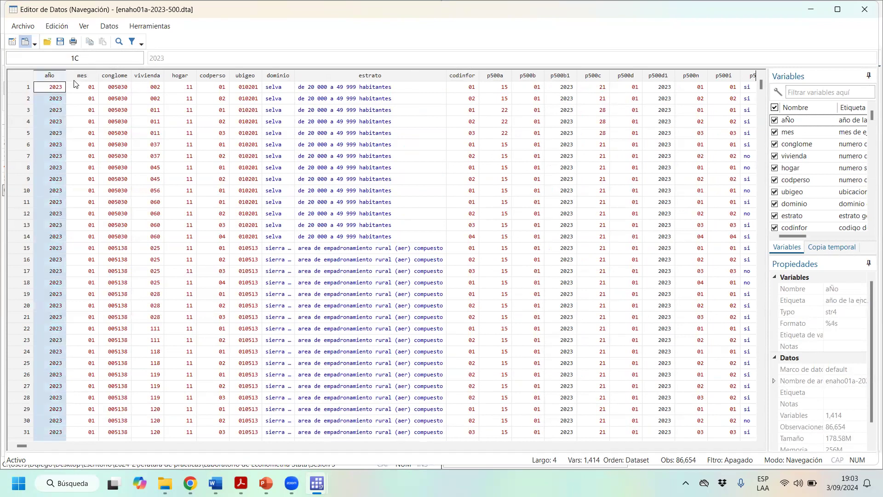
click(82, 76)
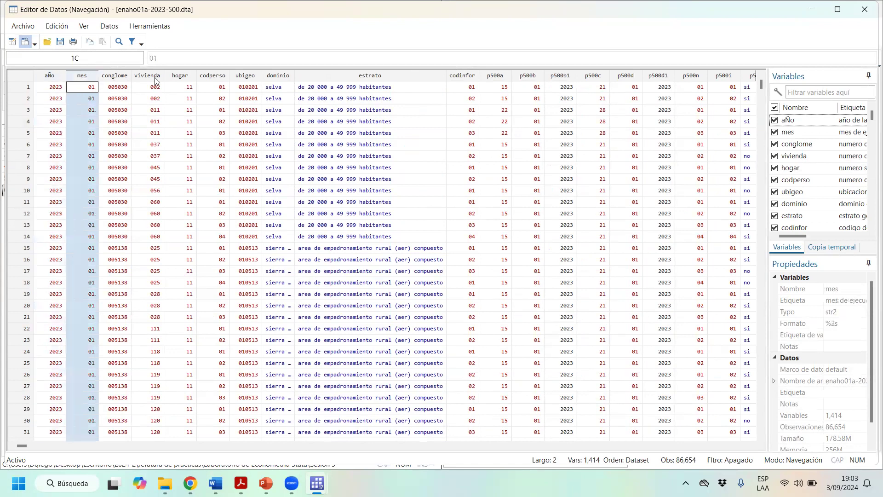
click(126, 77)
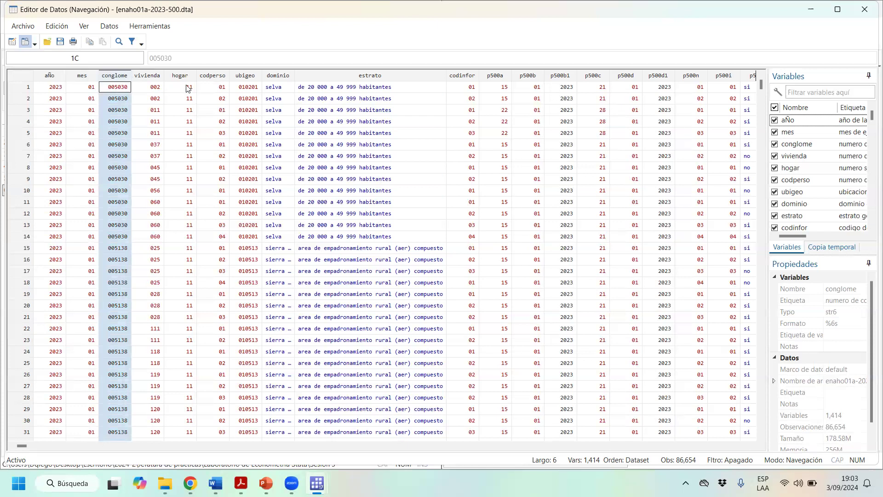
click(152, 90)
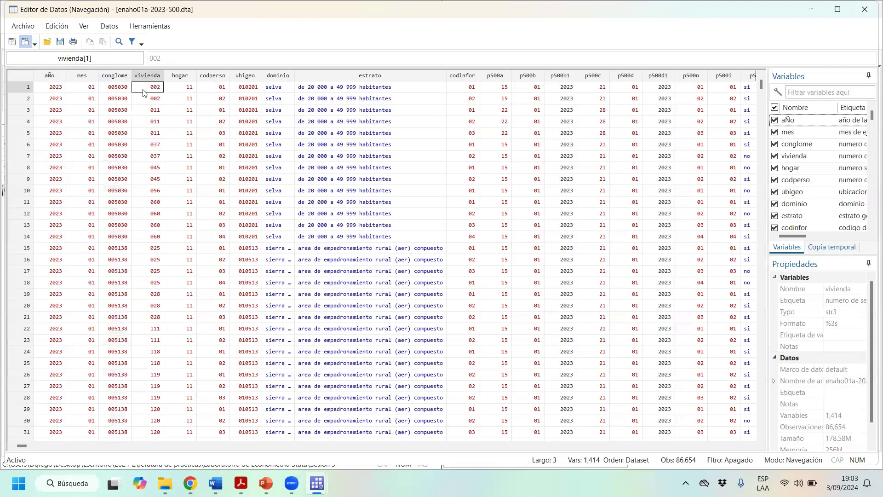
click(188, 89)
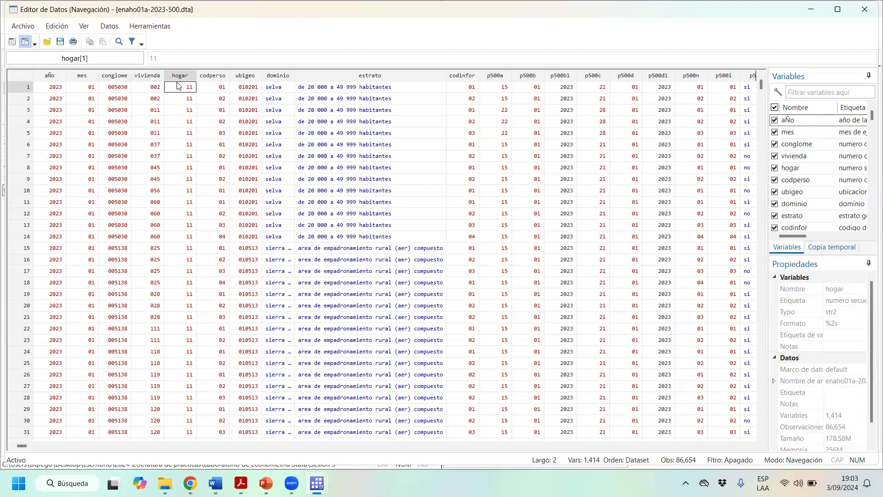
click(222, 87)
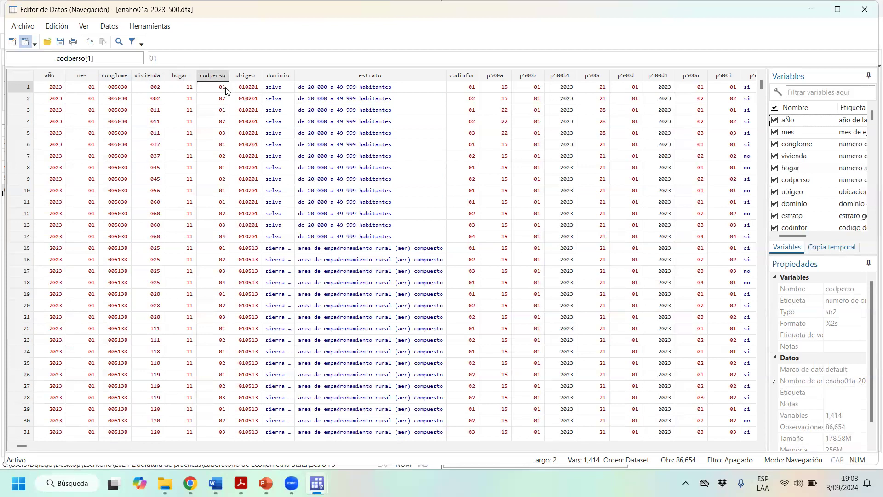
click(188, 93)
click(159, 90)
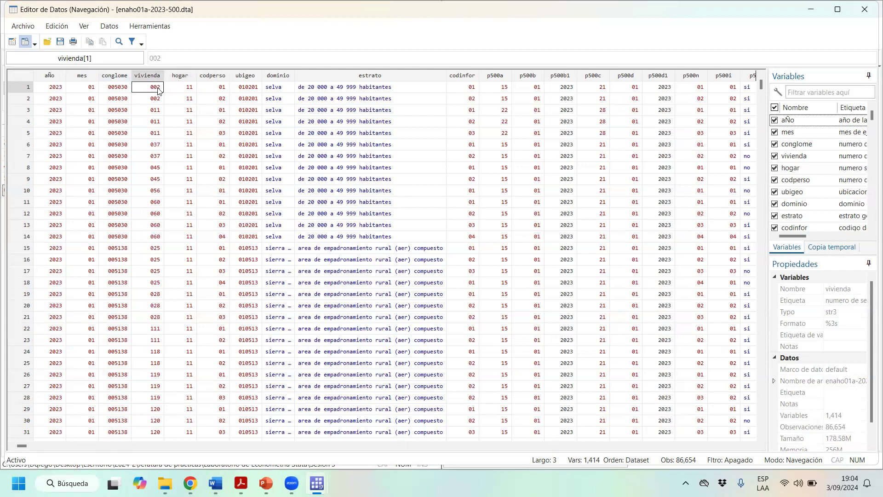
click(119, 91)
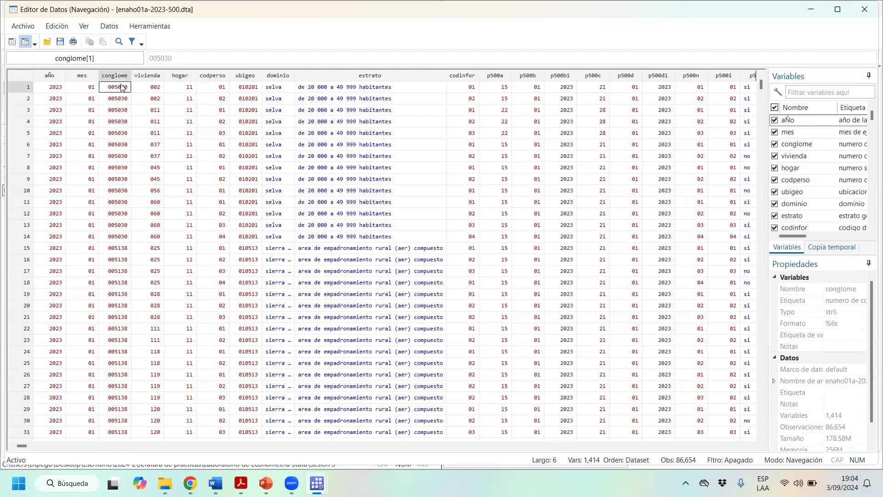
click(184, 75)
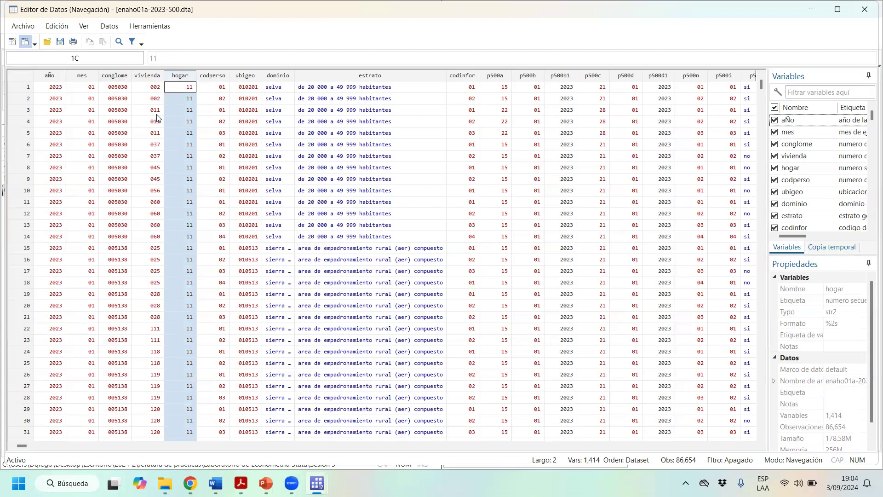
click(190, 88)
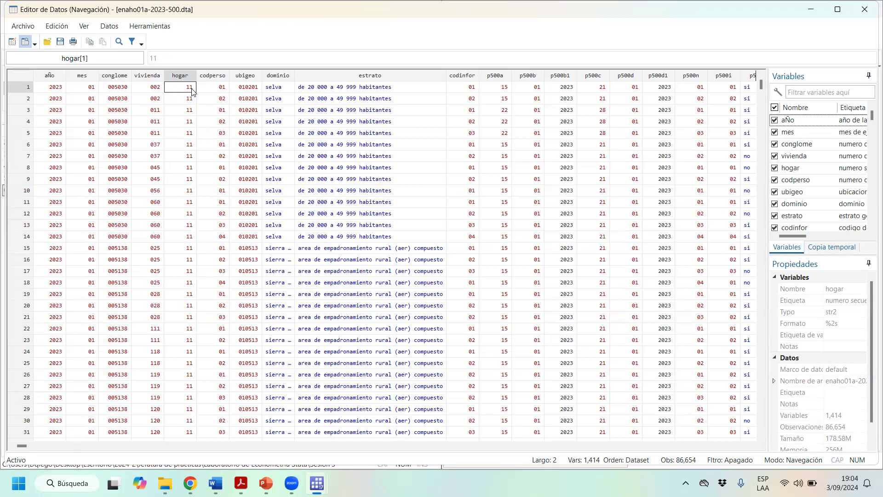
drag(761, 85, 806, 103)
- Check hogar values in rows 4333, 4337 (22) and 4325, then return to row 1
click(185, 287)
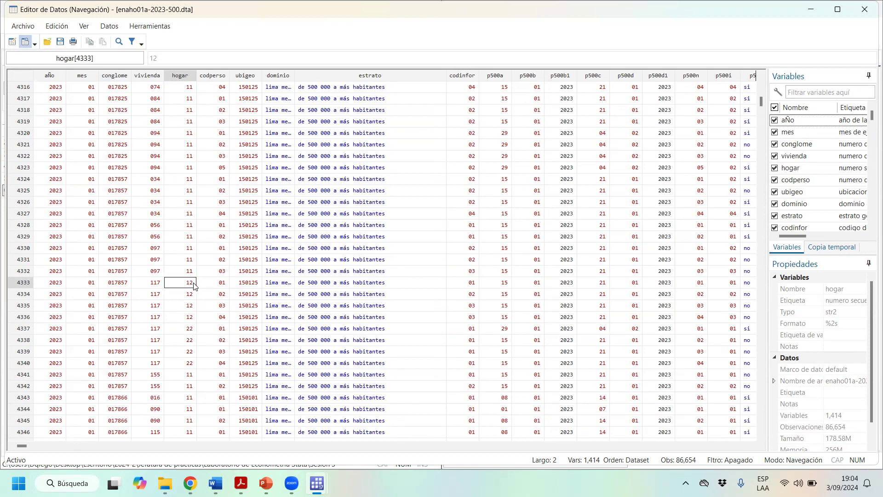
click(189, 329)
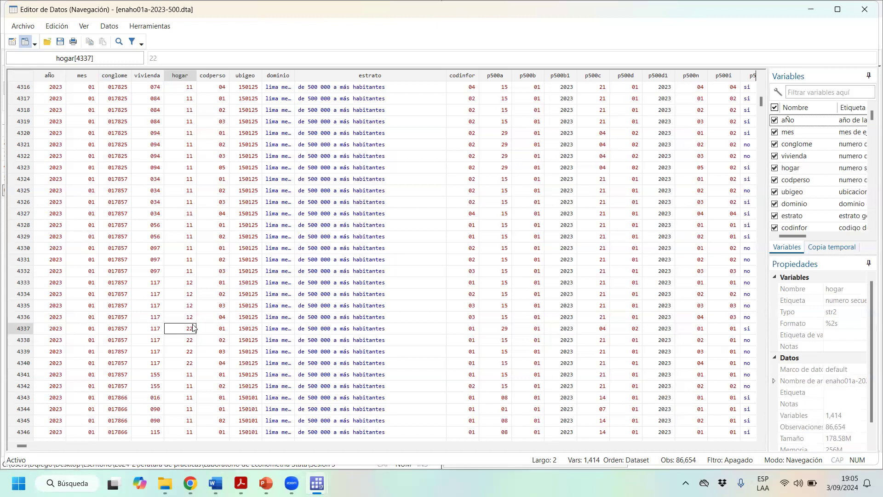
click(190, 284)
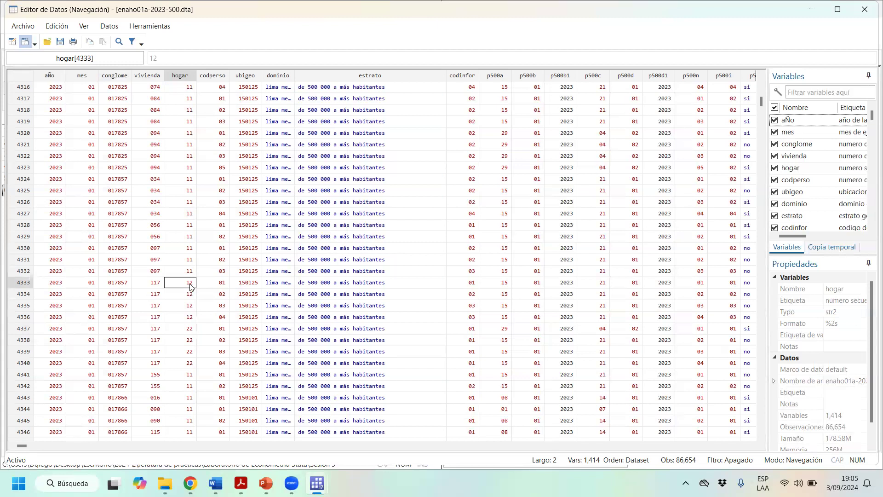
click(191, 331)
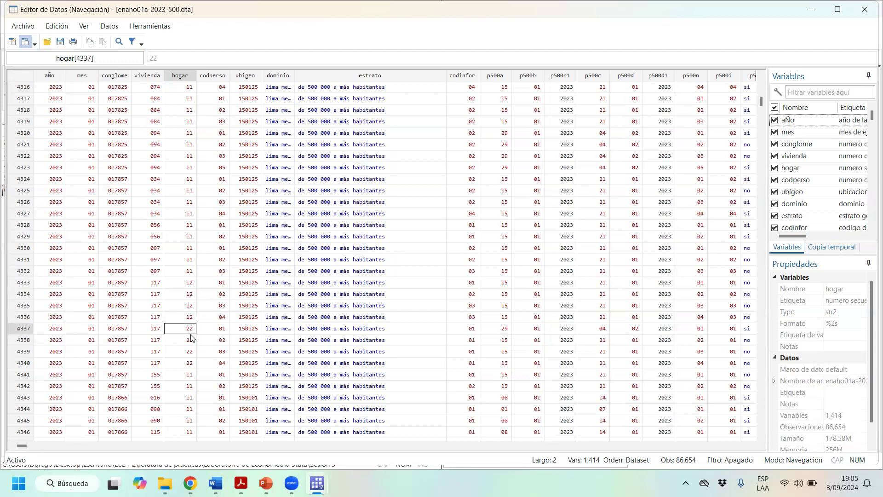
click(192, 193)
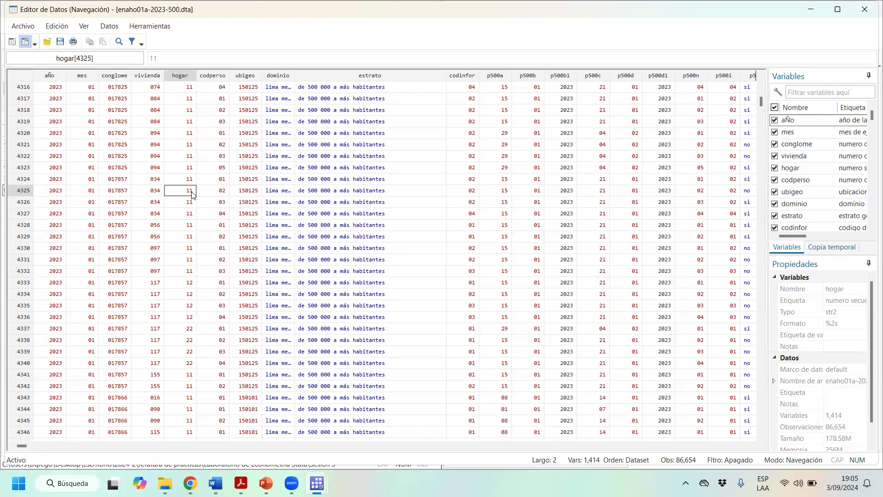
drag(761, 105, 761, 80)
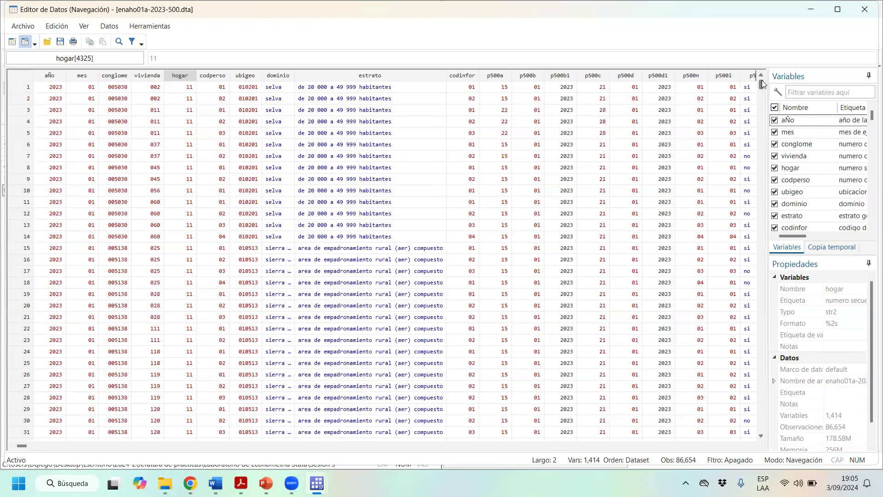
click(184, 87)
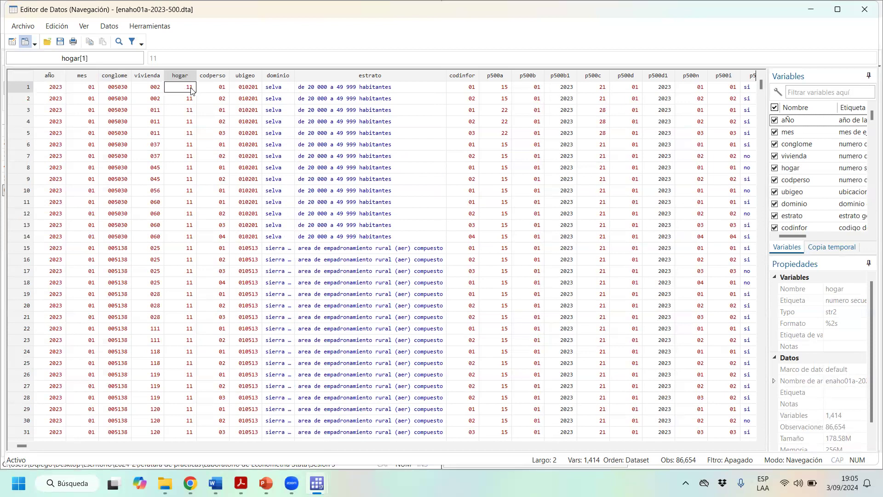
- Inspect row 1's conglome, vivienda, hogar and codperso, then select rows 1–2 across to p53 columns
click(208, 87)
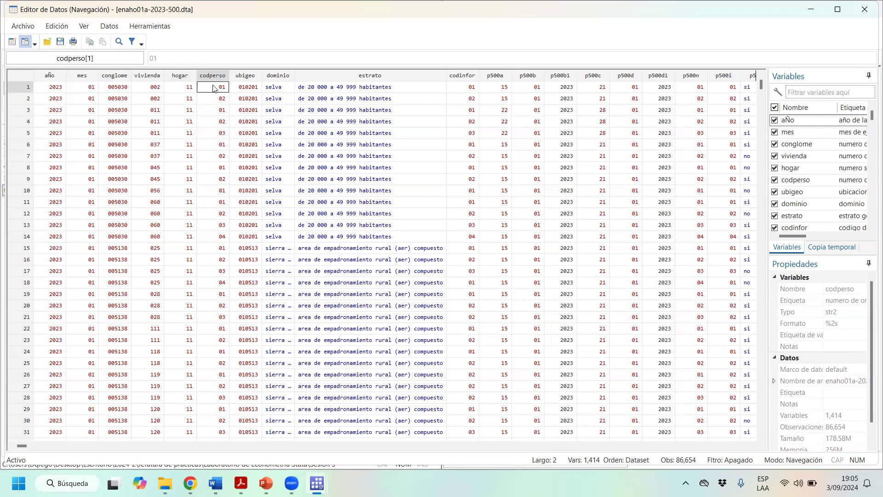
click(177, 85)
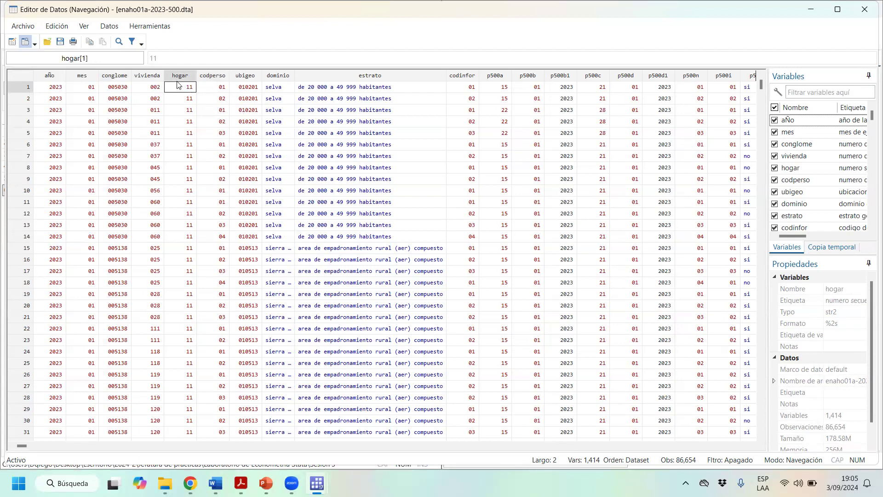
click(149, 90)
click(124, 88)
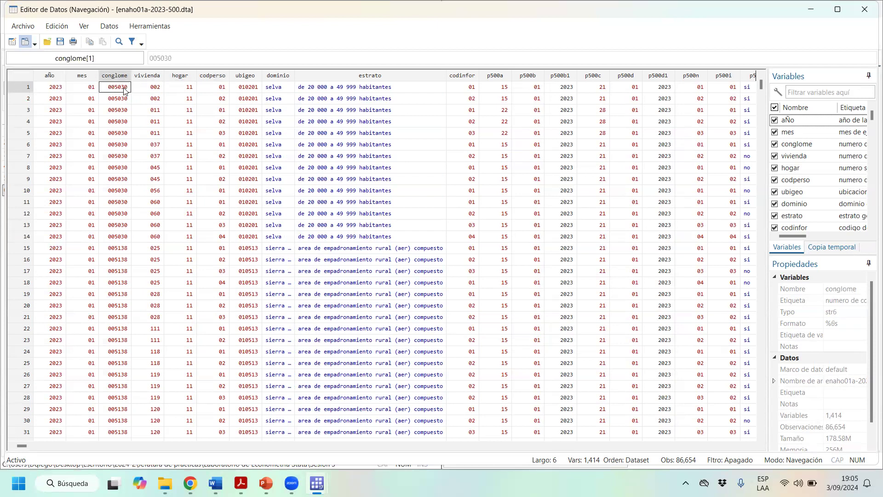
click(216, 88)
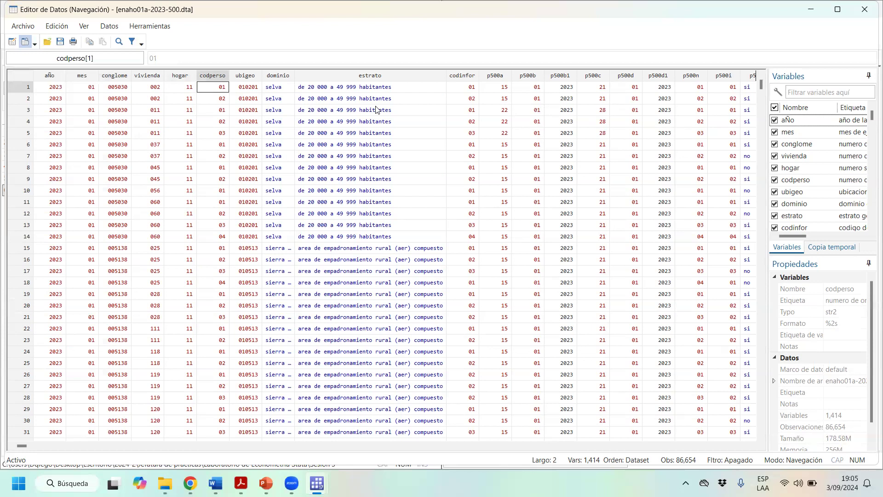
key(Down)
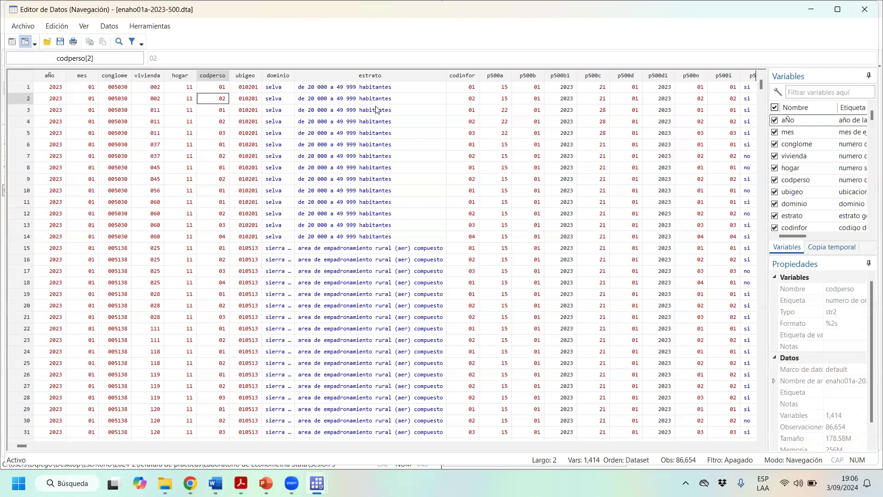
key(Up)
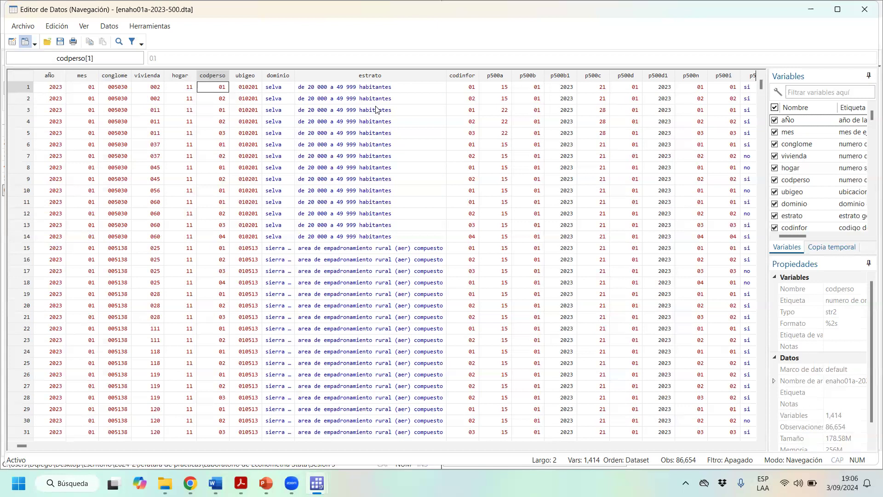
drag(49, 87, 255, 100)
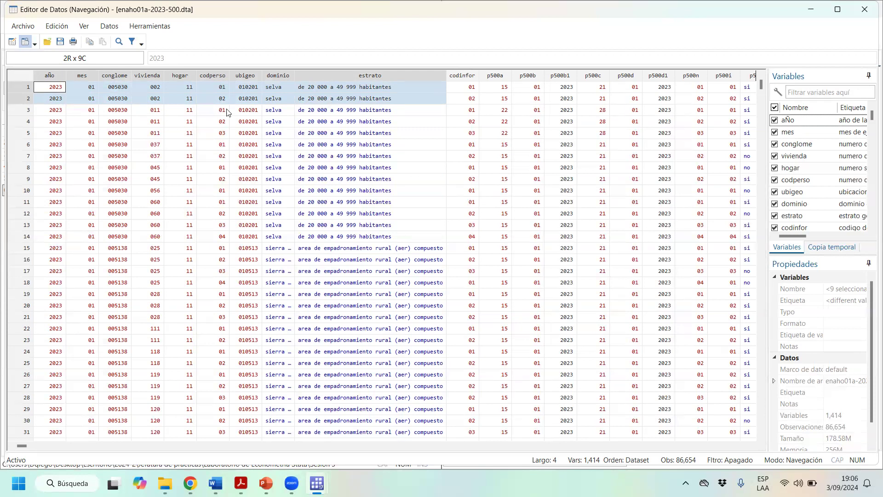
mouse_move(221, 87)
mouse_down()
mouse_move(754, 92)
mouse_move(707, 100)
mouse_move(761, 85)
mouse_move(711, 83)
mouse_move(771, 87)
mouse_move(87, 108)
mouse_move(11, 92)
mouse_move(230, 94)
mouse_up()
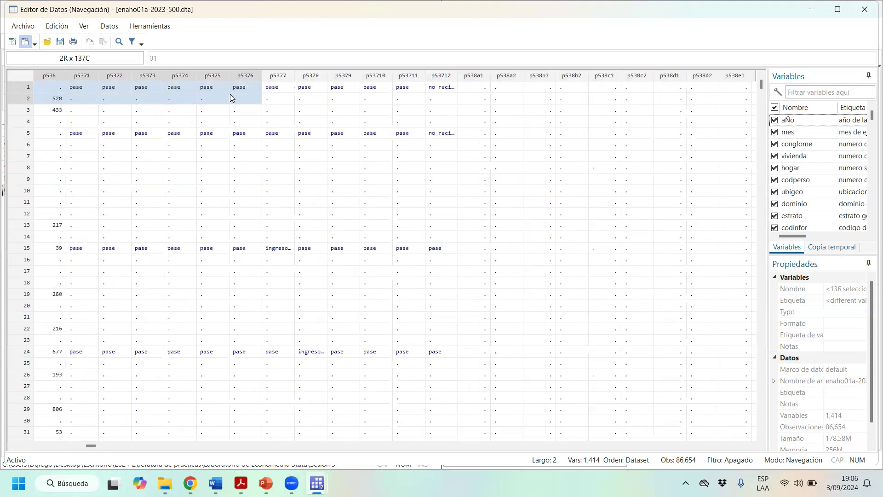
- Filter the variable list by 'pare' and jump to p203
click(531, 91)
click(852, 93)
text(pare)
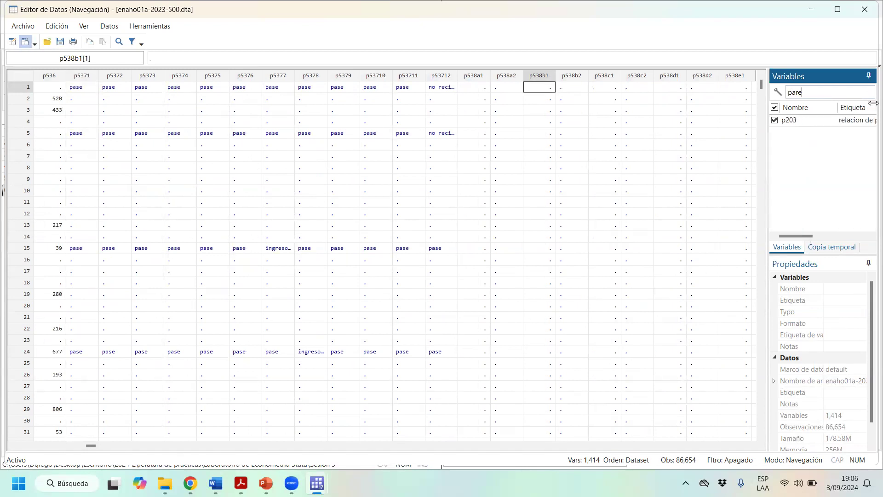
click(826, 122)
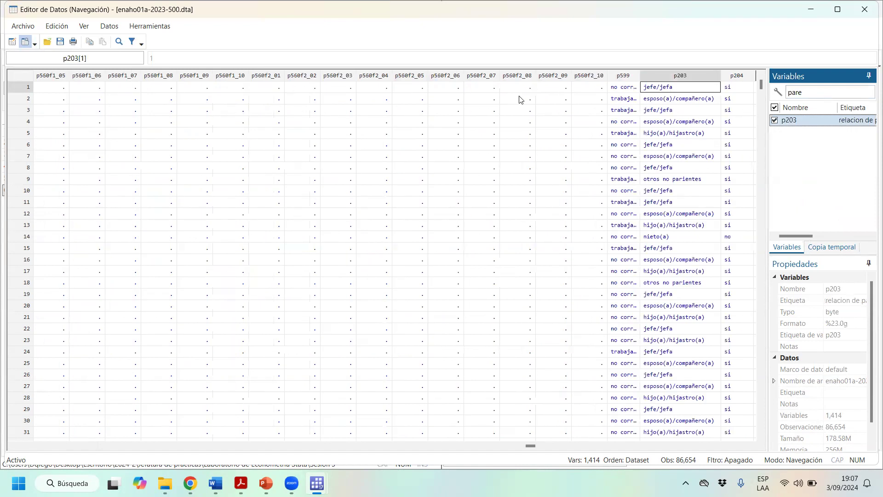
- Review p203 relationship values in rows 1–5, then return to the first columns
click(669, 89)
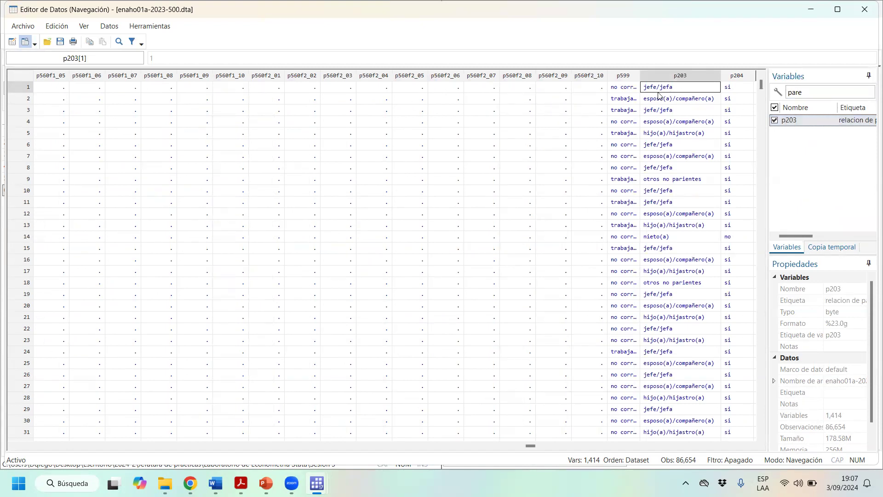
click(688, 104)
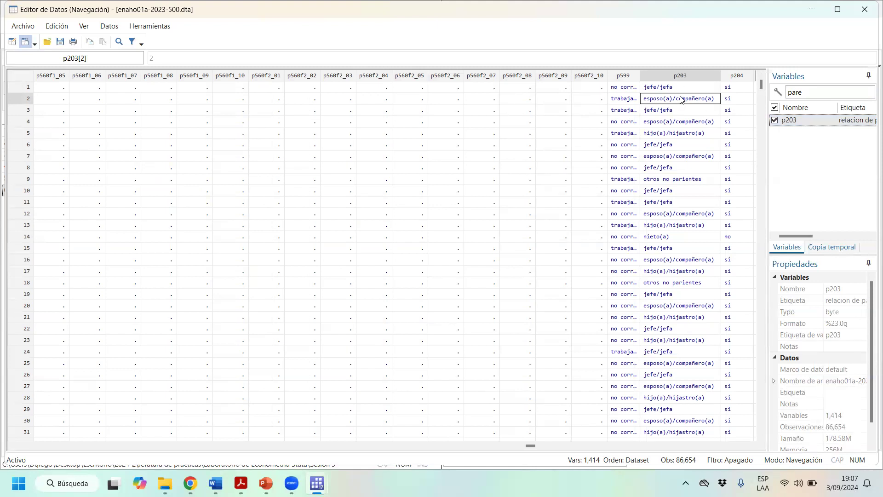
drag(658, 110, 671, 134)
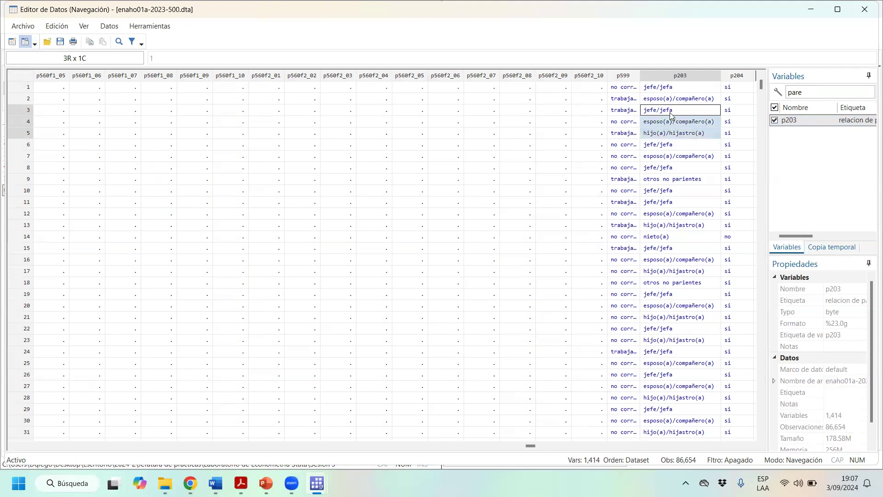
click(670, 113)
click(683, 122)
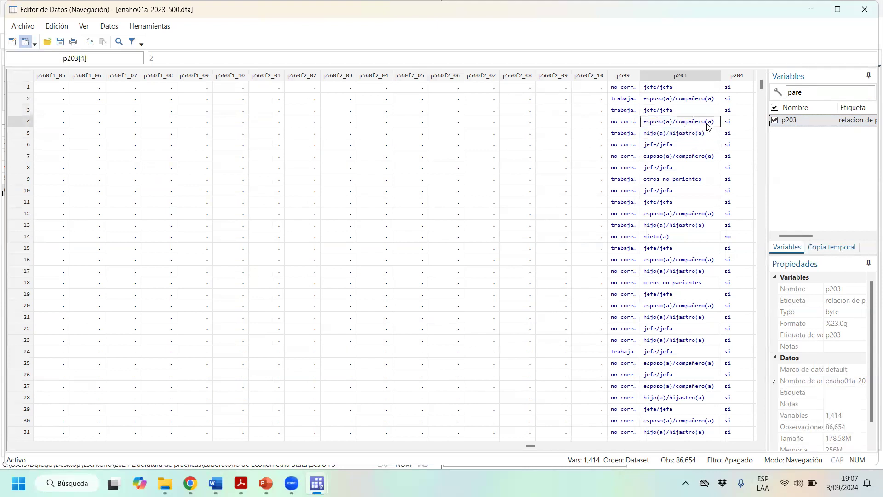
click(678, 137)
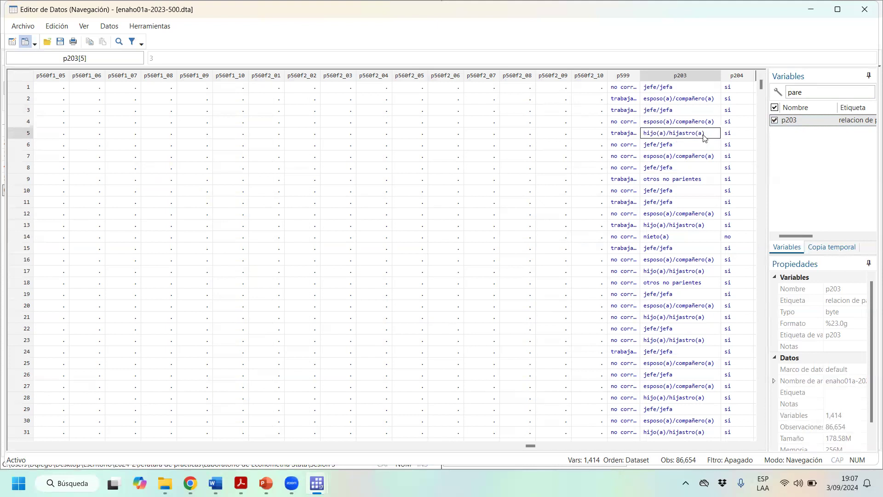
drag(703, 138, 109, 83)
drag(465, 443, 5, 445)
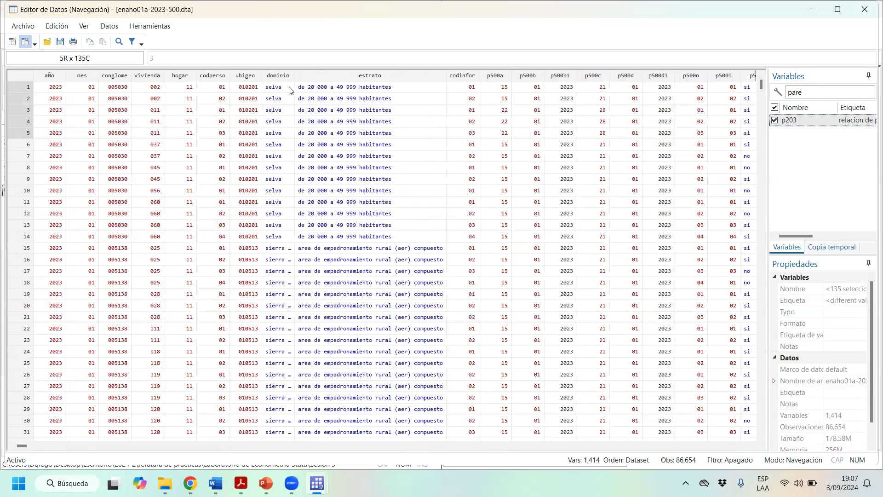
click(203, 87)
click(255, 77)
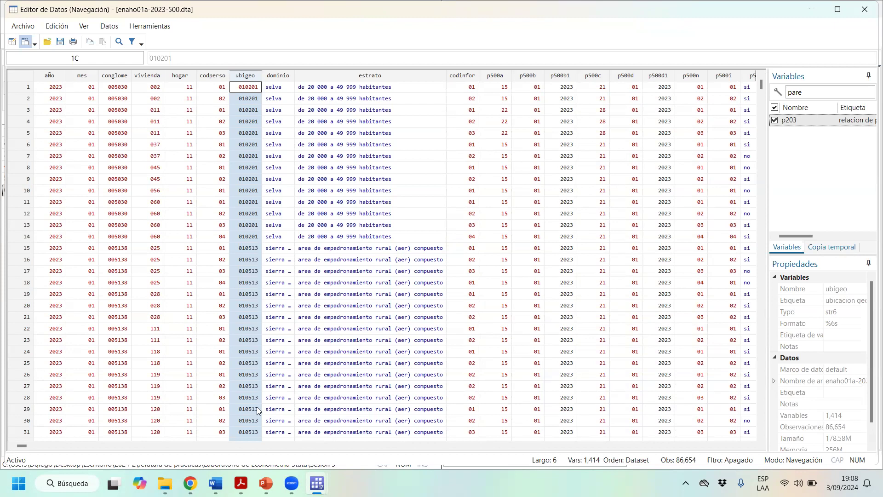
click(253, 376)
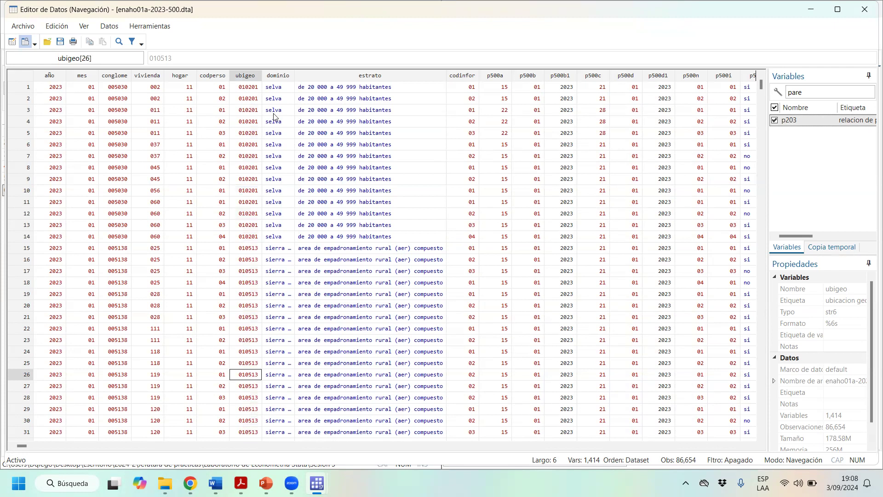
click(244, 79)
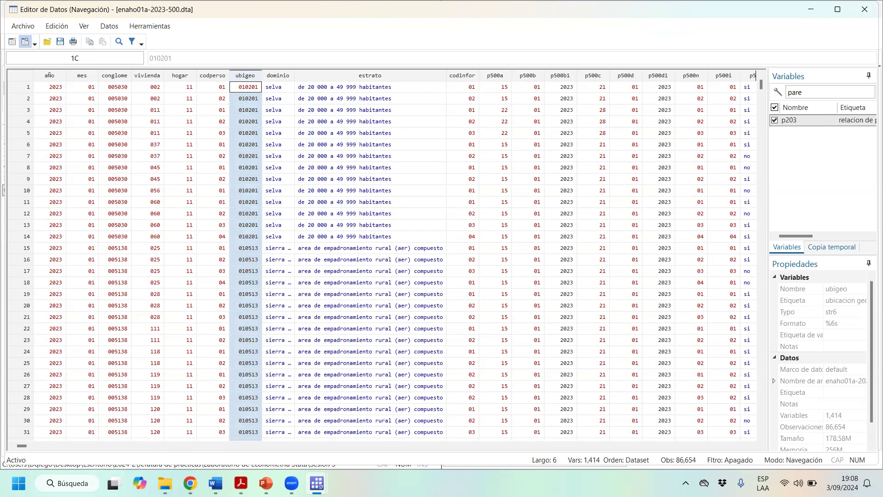
mouse_move(240, 483)
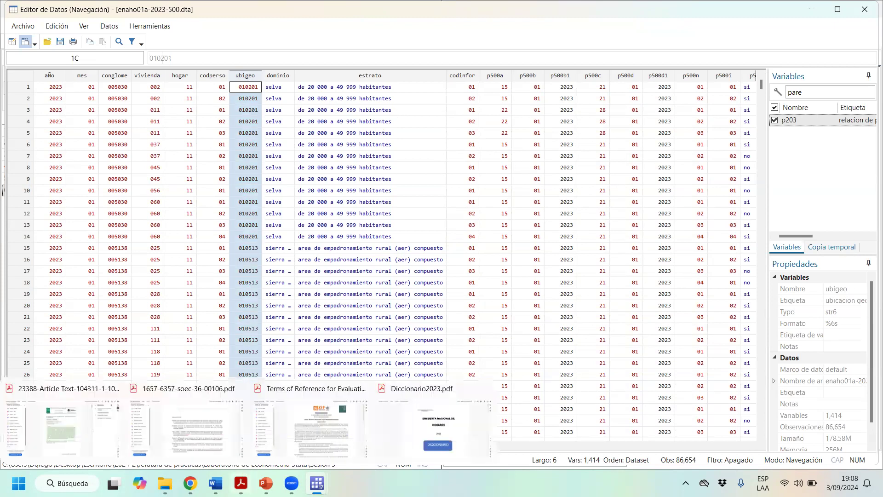
mouse_move(190, 483)
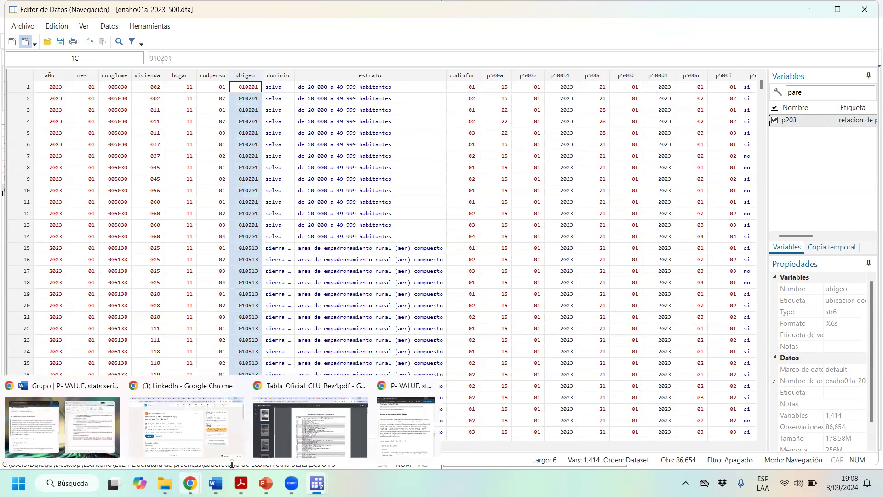
- Search Google for 'inei reniec ubigeo' in a new tab and open the 'Codigos equivalentes de UBIGEO del Peru' result
click(337, 441)
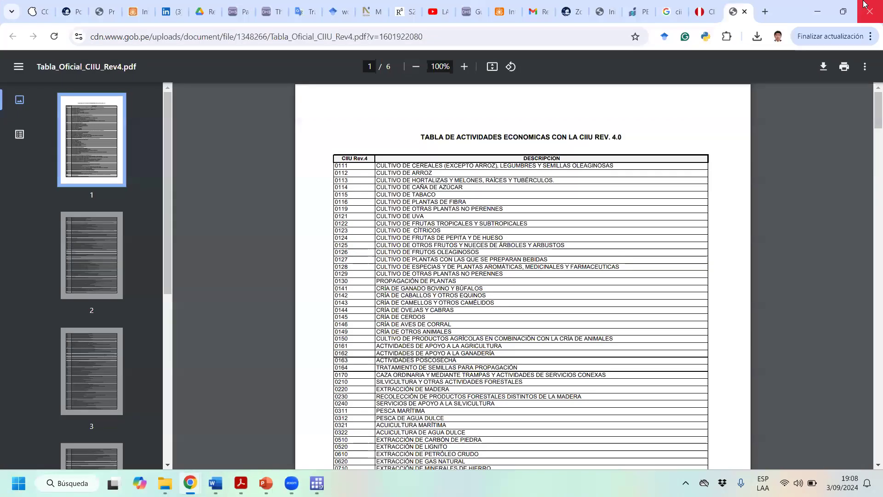
click(773, 6)
text(ie)
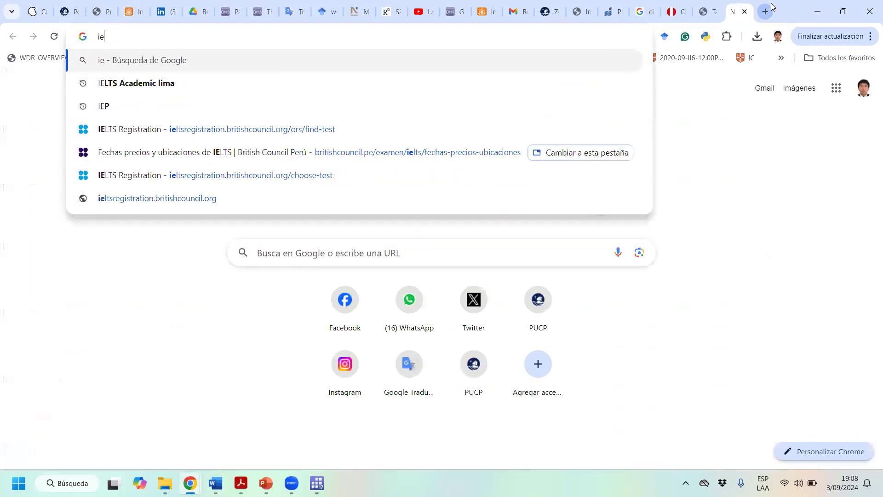
key(BackSpace)
text(nei )
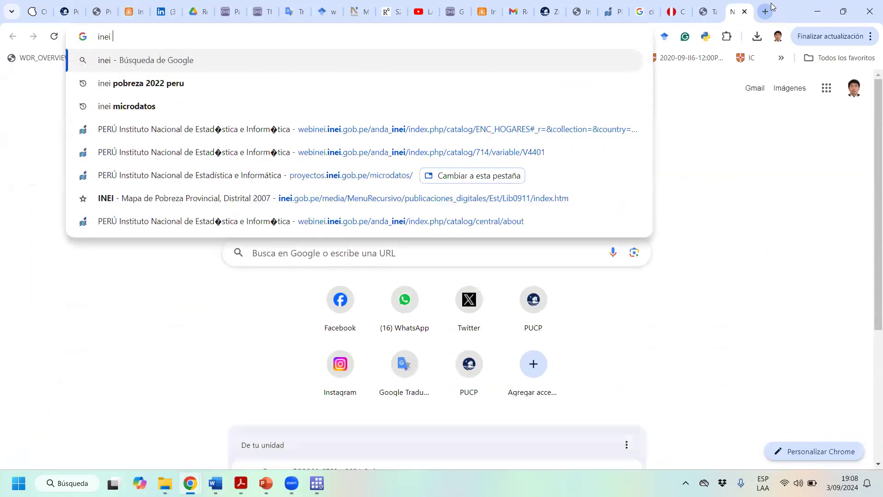
text(reniec e)
key(BackSpace)
text(ubigio)
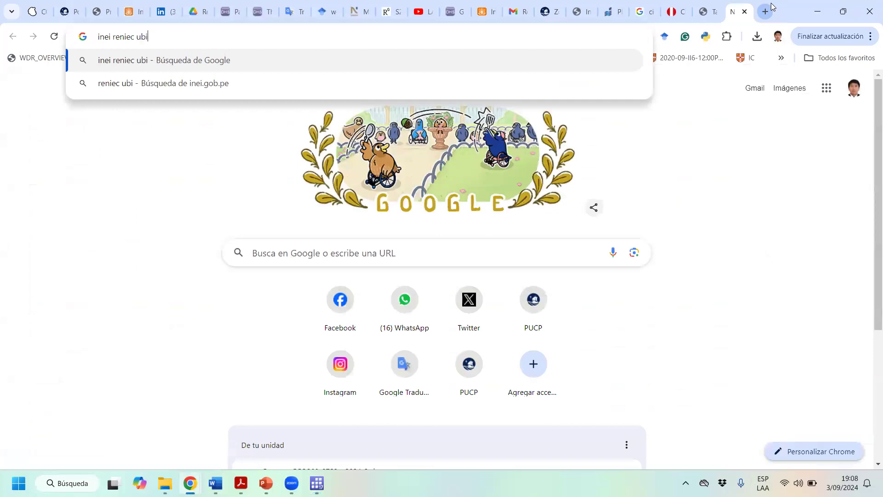
key(Return)
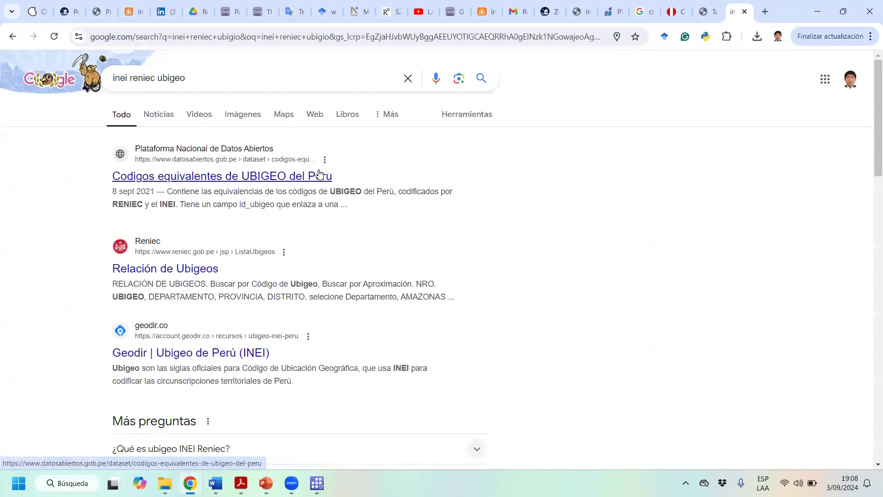
click(201, 179)
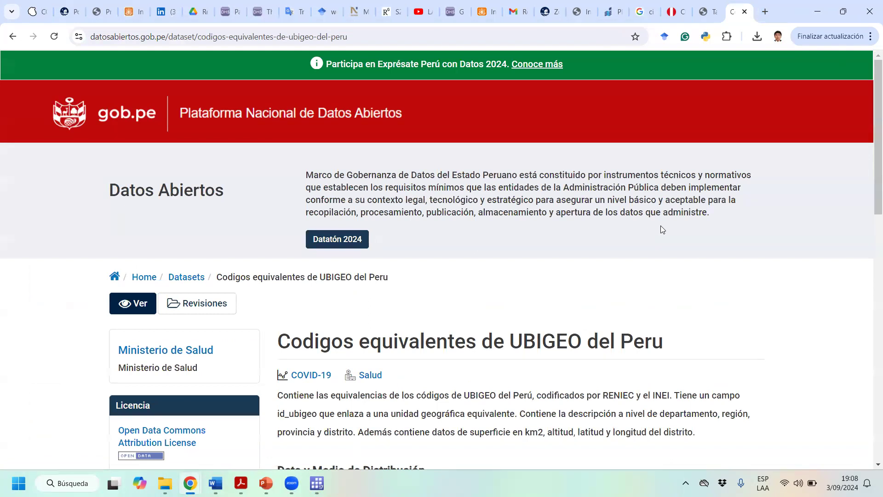
- Download the Ubigeo XLSX data dictionary and save it to Descargas
scroll(663, 229, down, 1)
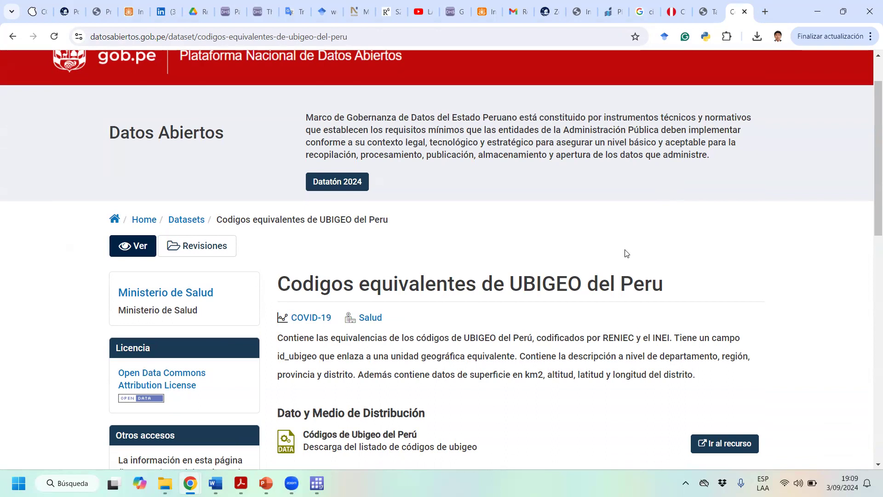
scroll(627, 253, down, 1)
scroll(626, 253, down, 1)
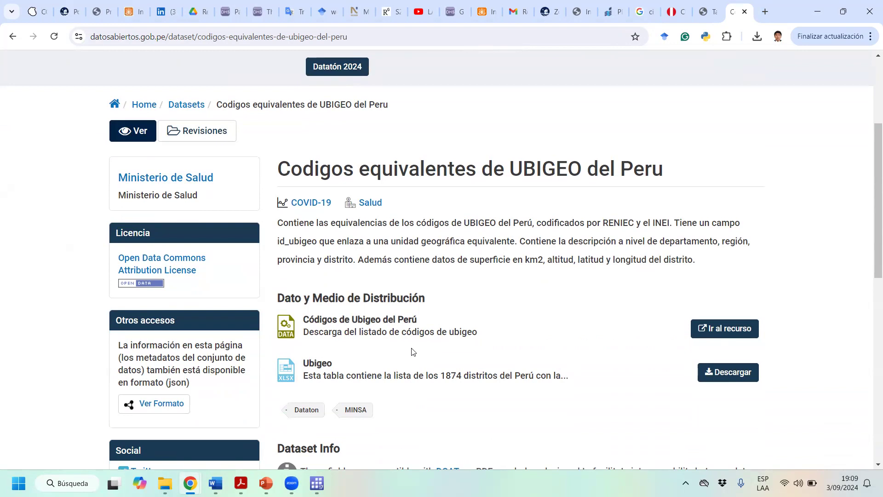
scroll(304, 314, down, 1)
scroll(339, 315, down, 3)
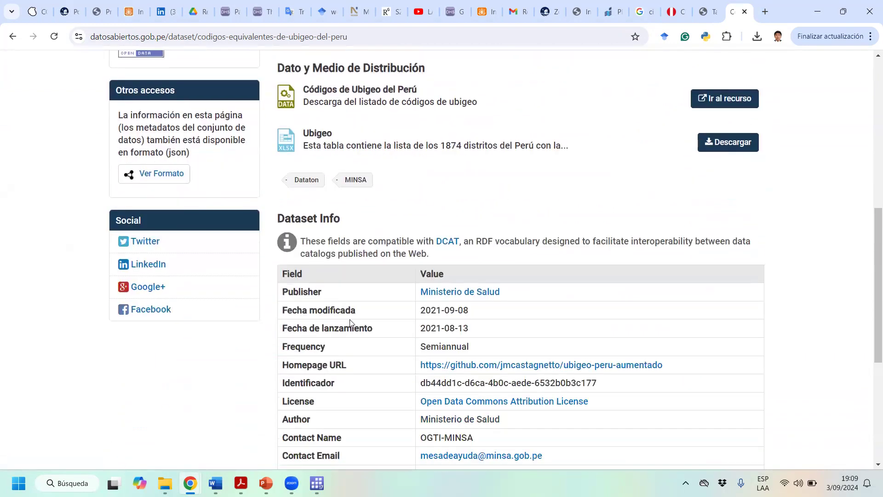
scroll(440, 301, up, 2)
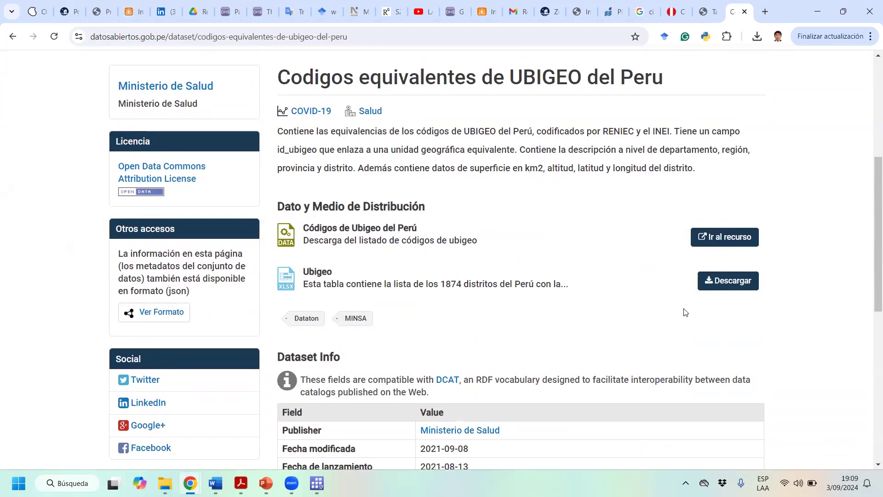
click(716, 284)
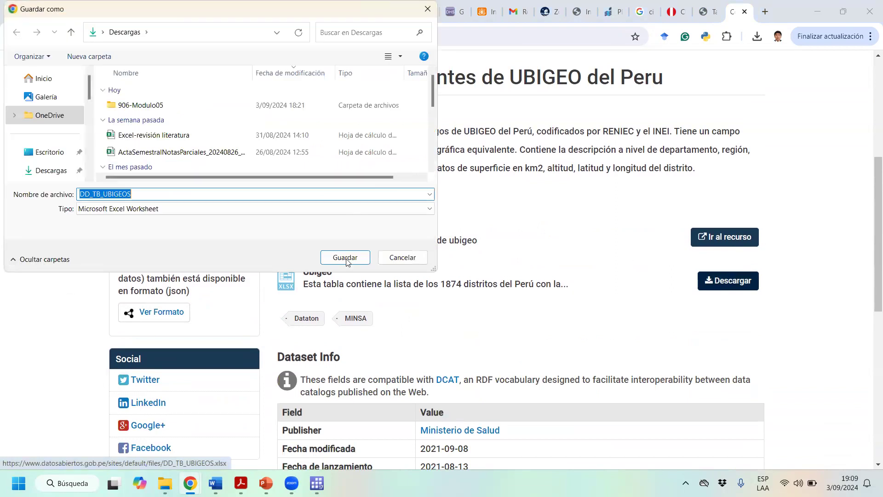
click(346, 259)
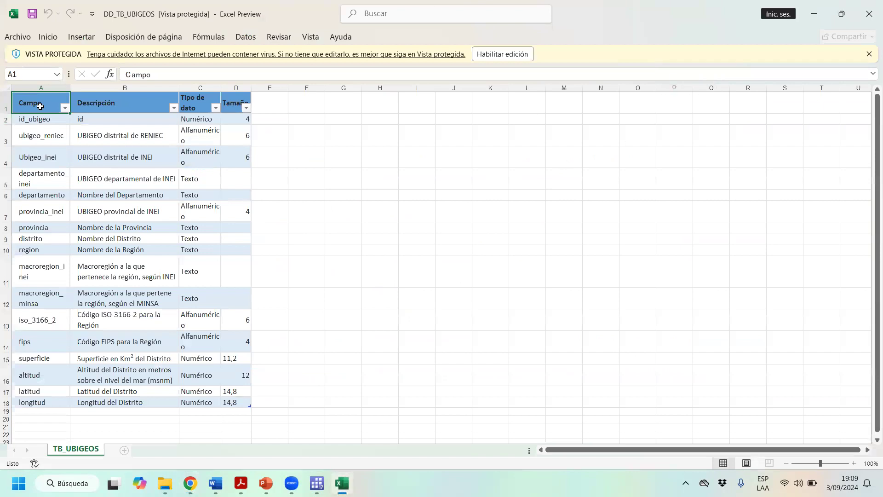
- Look over the DD_TB_UBIGEOS field rows in Excel, close it, and download the Códigos de Ubigeo del Perú resource
drag(43, 99, 237, 375)
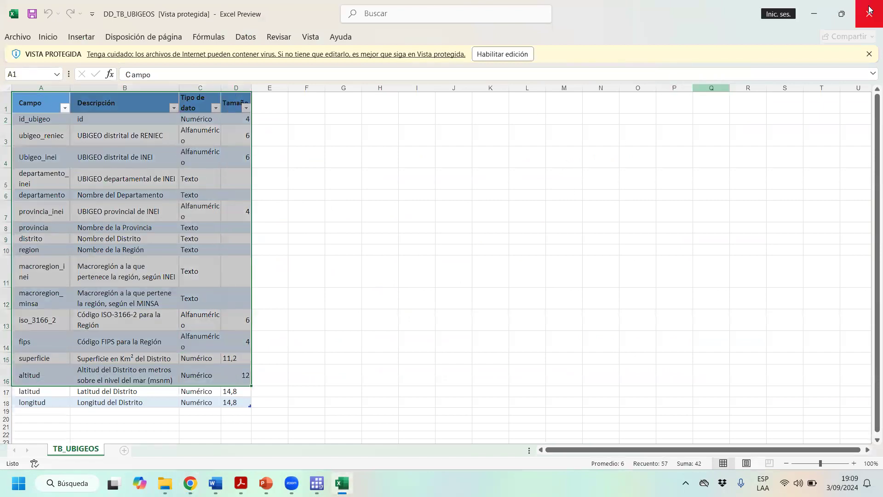
click(868, 14)
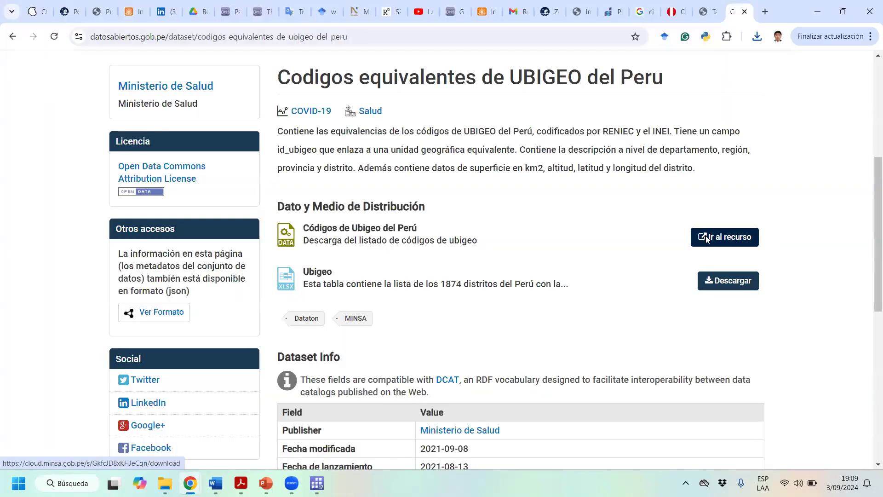
click(699, 237)
- Save TB_UBIGEOS.csv and open it in Excel from Chrome's recent downloads
click(358, 257)
click(756, 37)
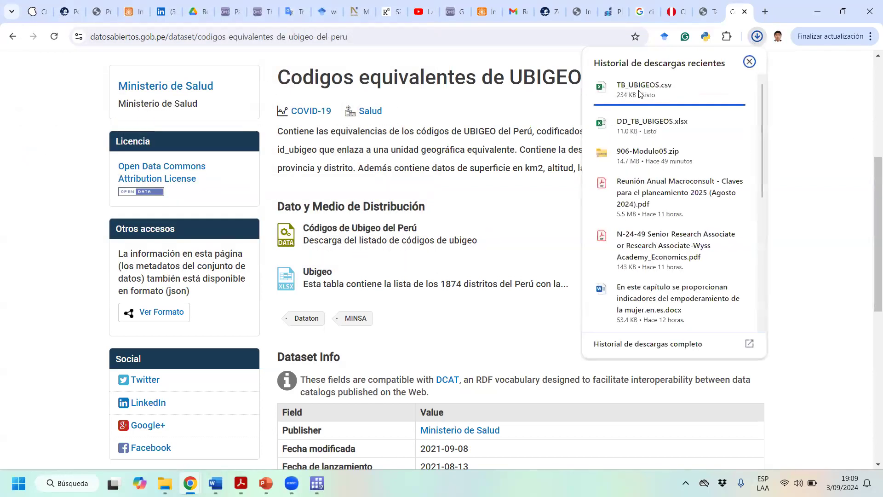
click(639, 92)
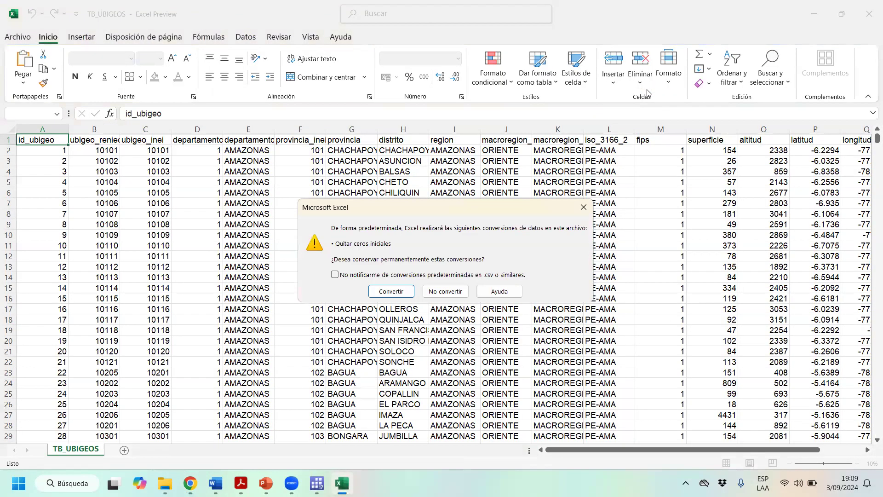
- Dismiss the conversion prompt, shade ubigeo_reniec yellow and ubigeo_inei blue, and widen the columns
key(Return)
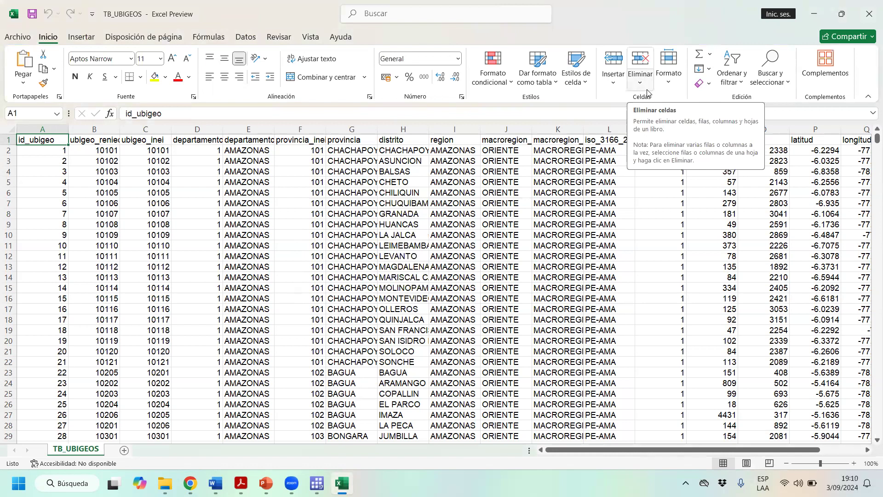
click(108, 128)
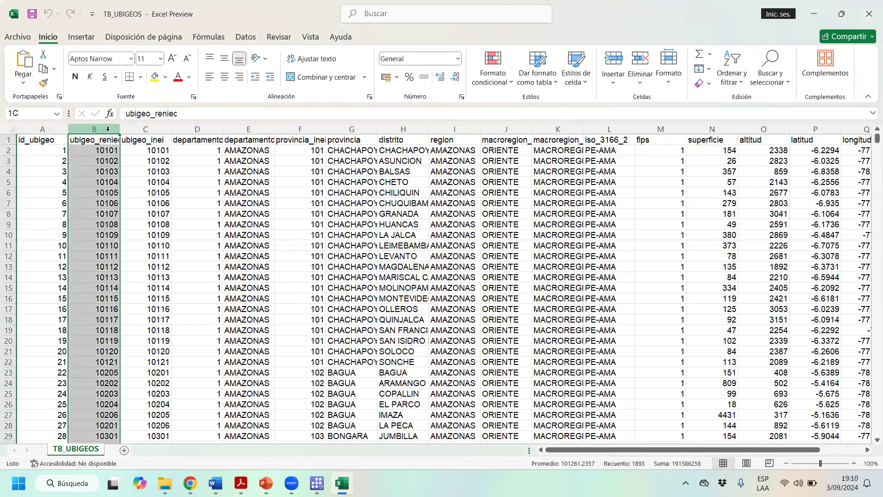
click(153, 77)
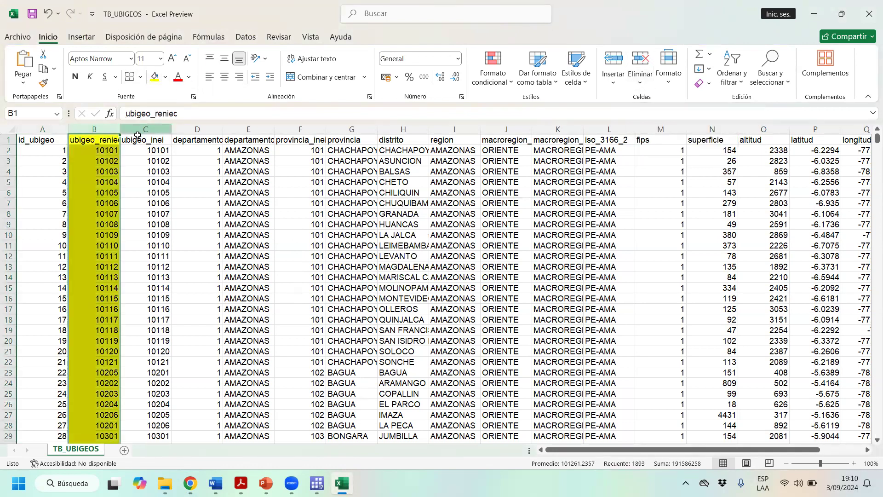
click(140, 130)
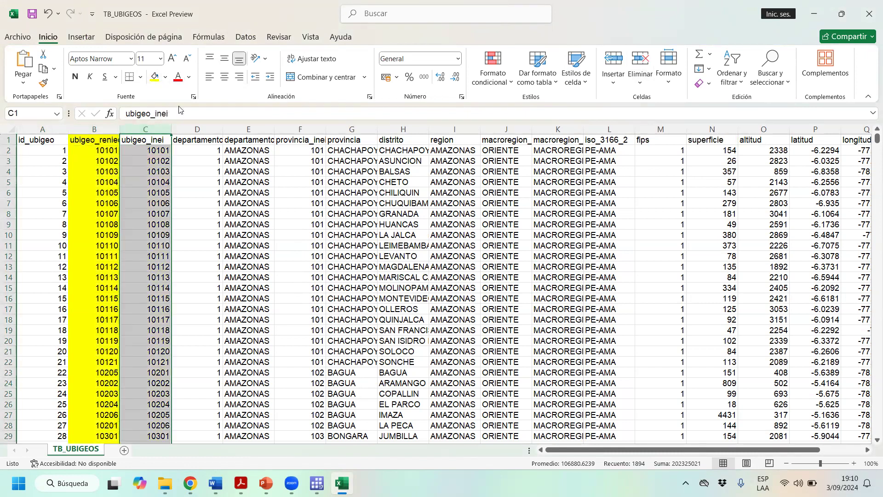
click(166, 78)
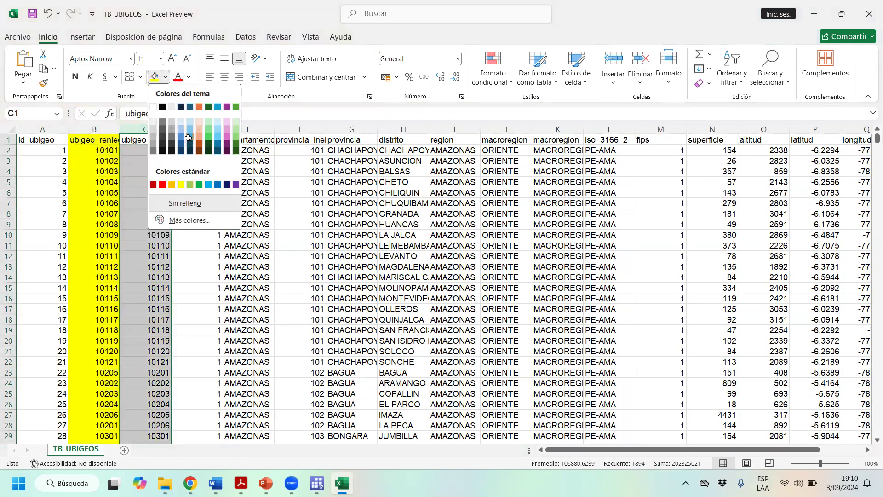
click(188, 138)
click(154, 161)
drag(130, 129, 244, 130)
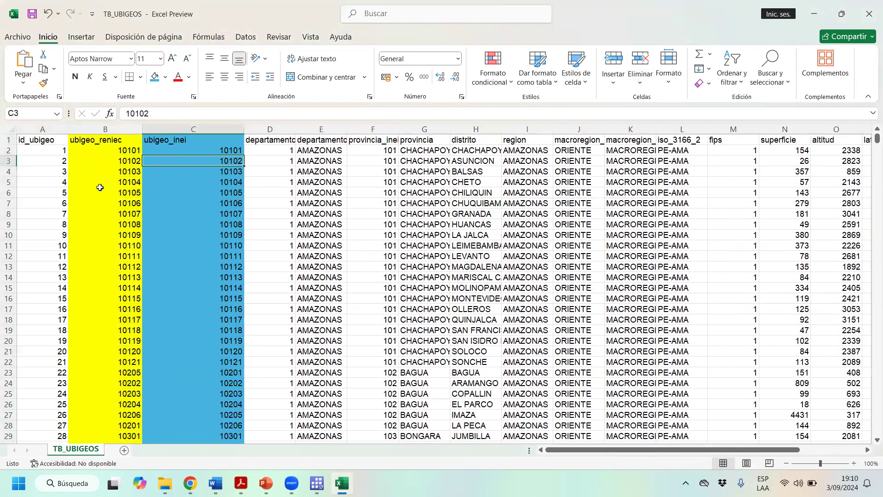
click(99, 187)
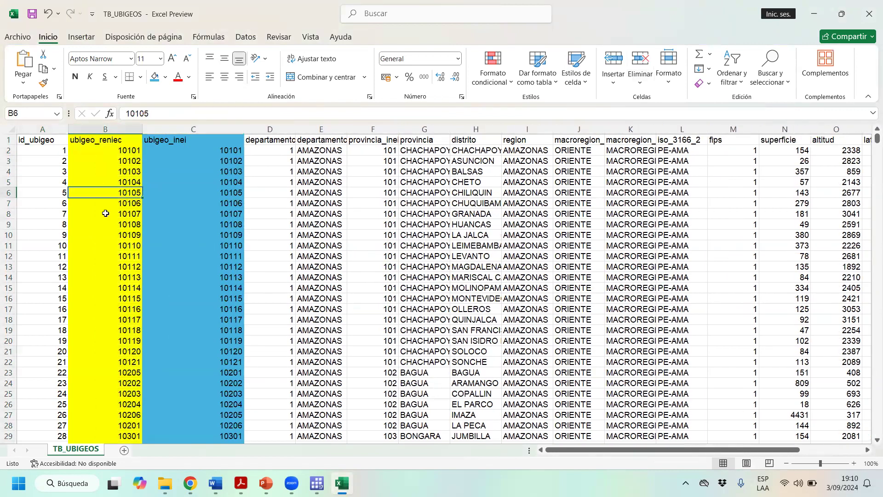
scroll(133, 267, down, 7)
scroll(136, 342, down, 20)
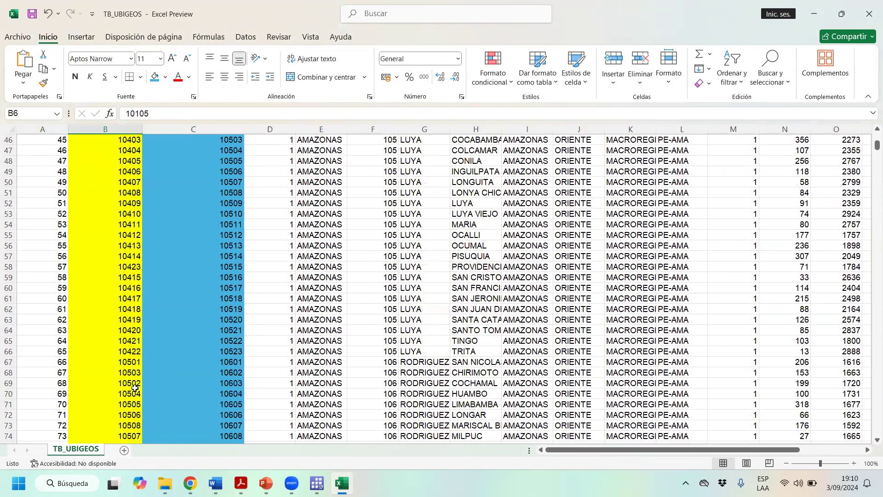
scroll(135, 378, down, 3)
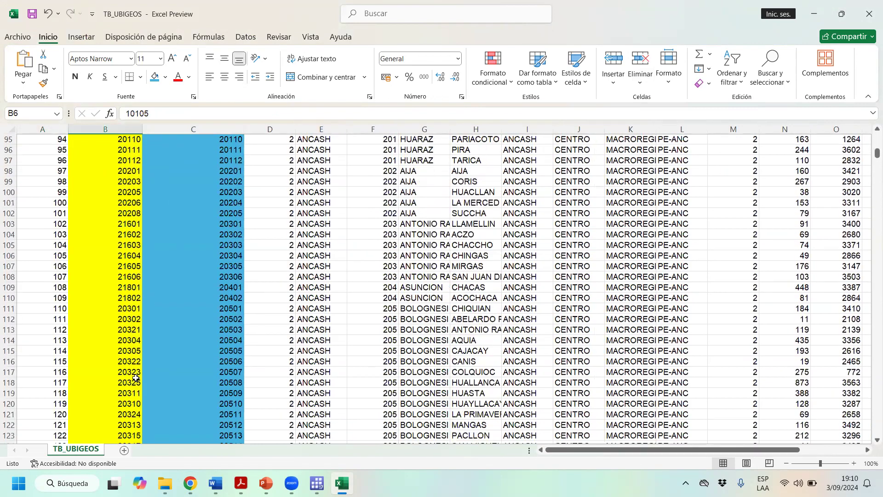
drag(871, 159, 871, 136)
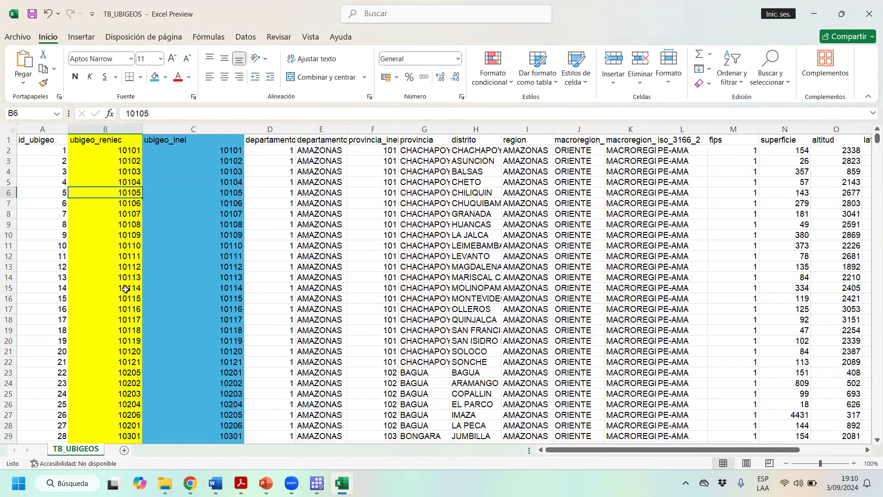
scroll(136, 354, down, 10)
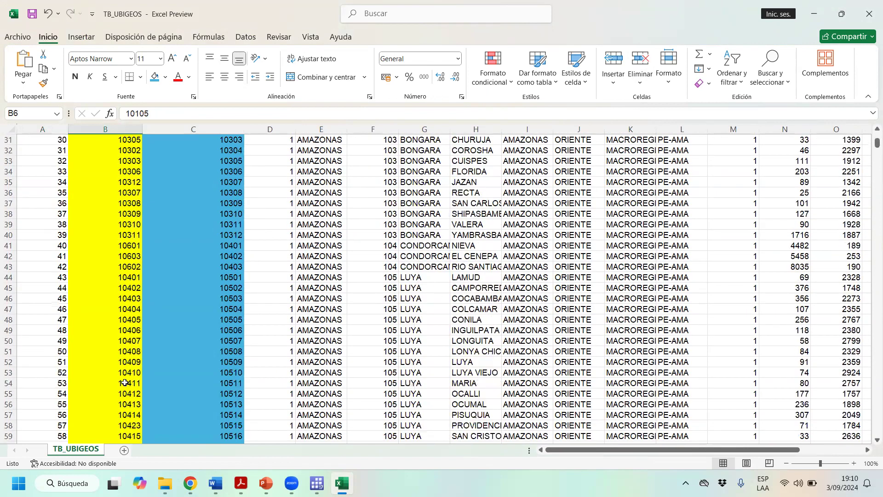
scroll(125, 382, down, 8)
scroll(129, 391, up, 3)
scroll(135, 396, down, 3)
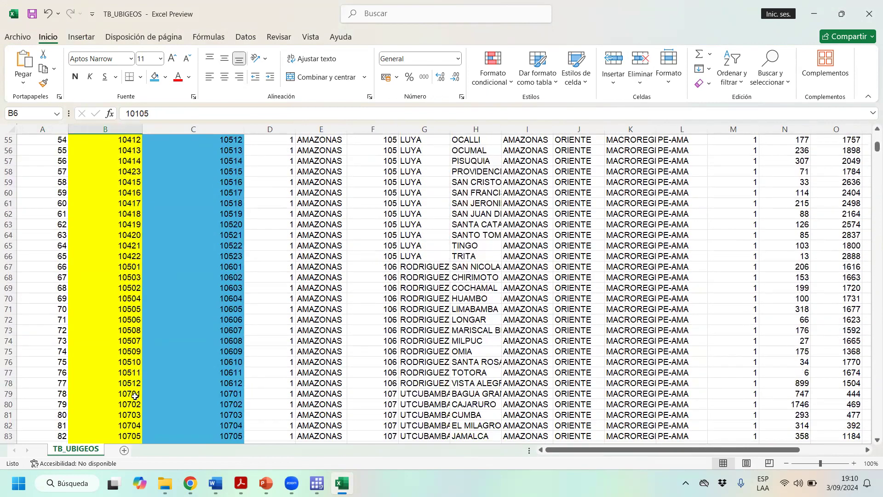
scroll(135, 395, down, 17)
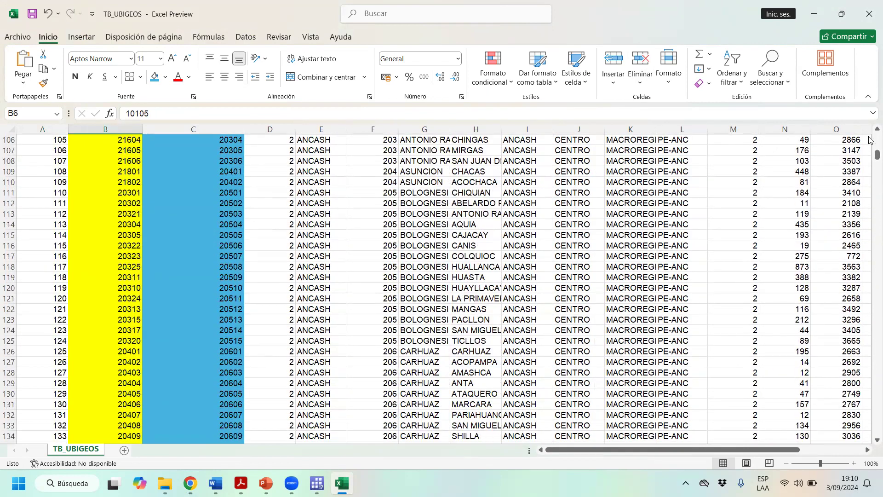
drag(870, 153, 869, 256)
click(131, 182)
scroll(133, 242, up, 5)
click(133, 242)
click(7, 244)
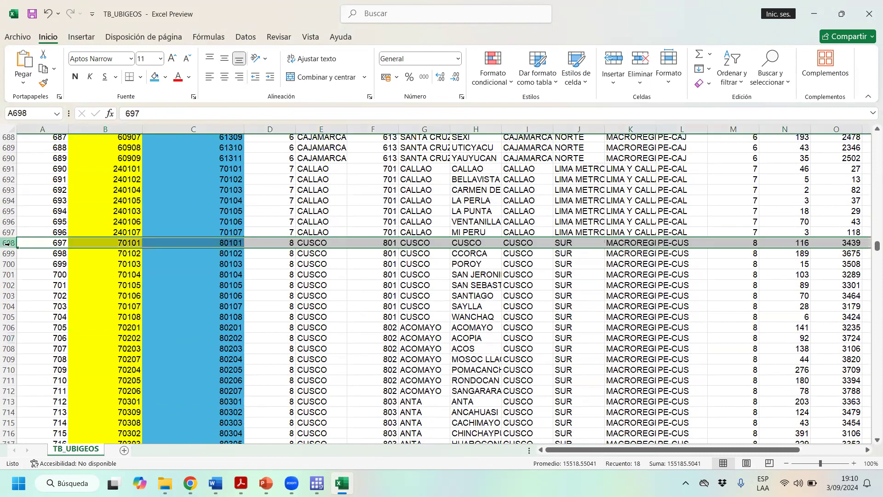
click(177, 77)
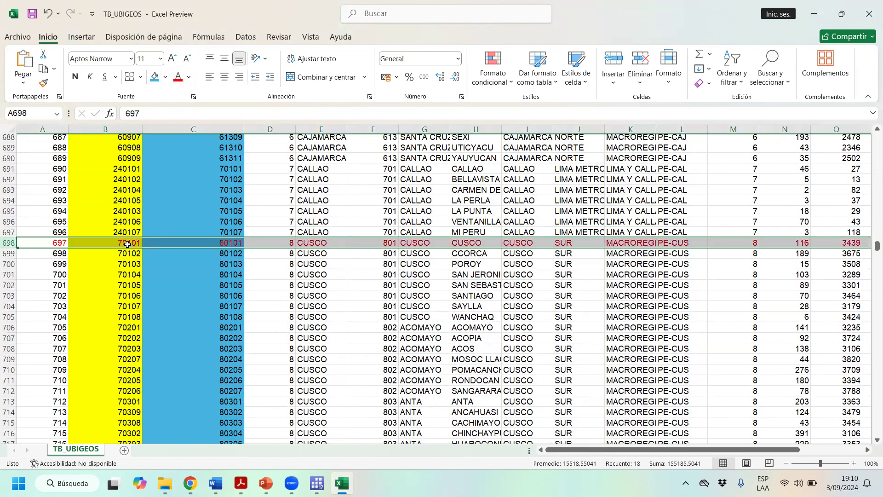
click(127, 244)
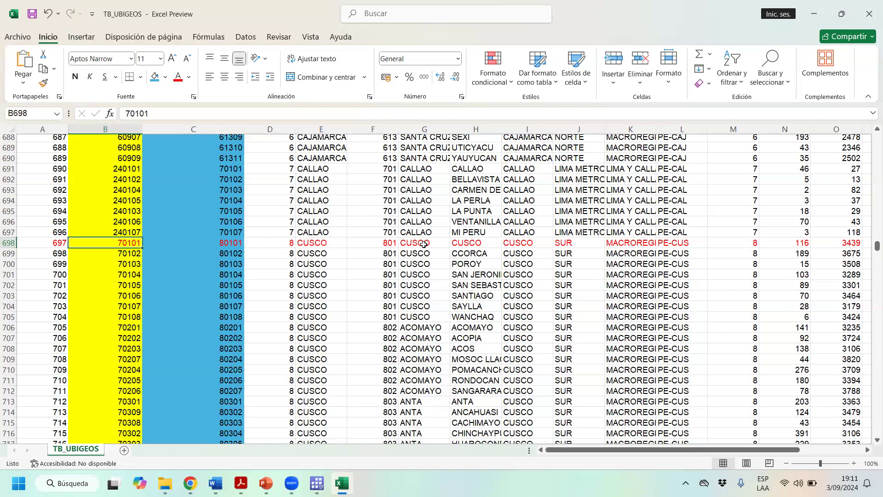
click(226, 243)
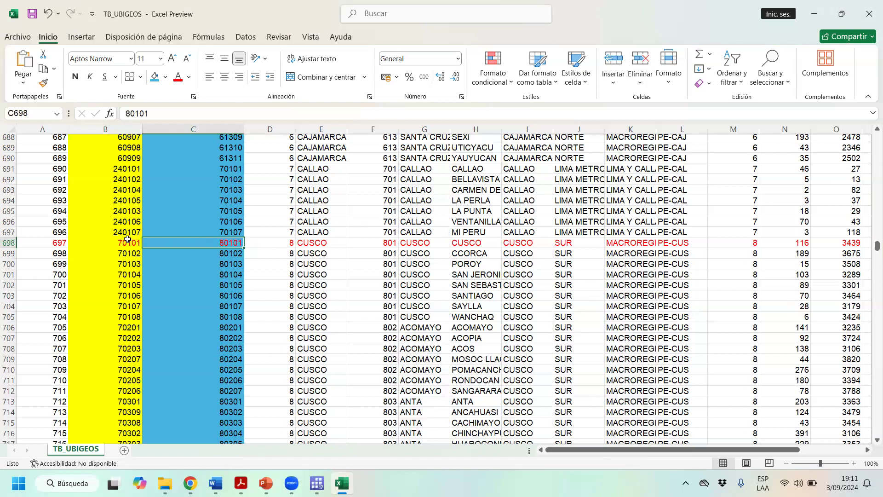
click(8, 243)
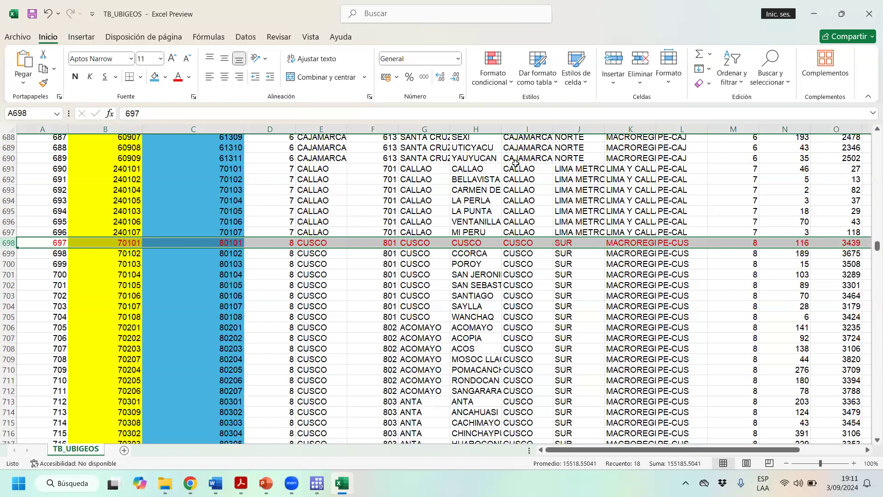
drag(876, 246, 868, 140)
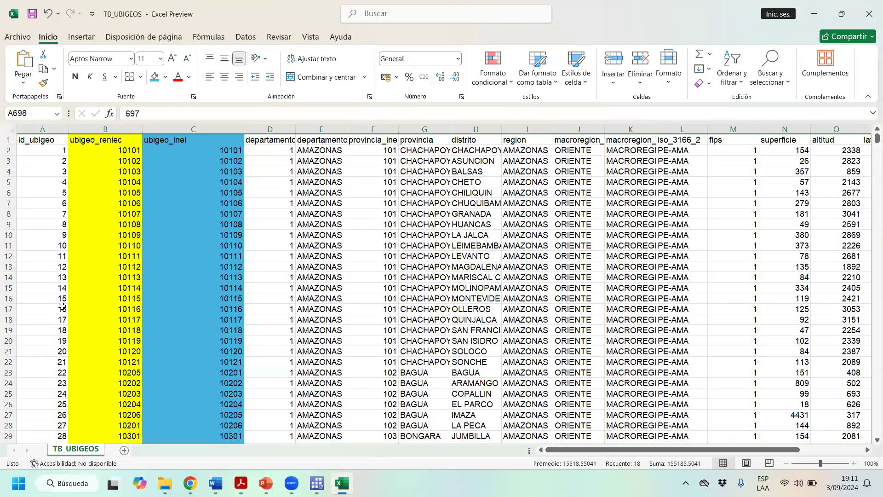
drag(105, 150, 462, 150)
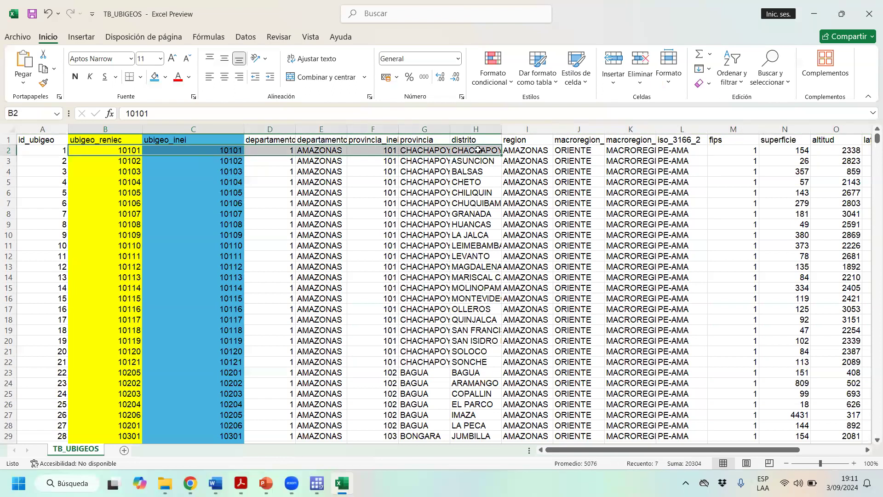
click(477, 149)
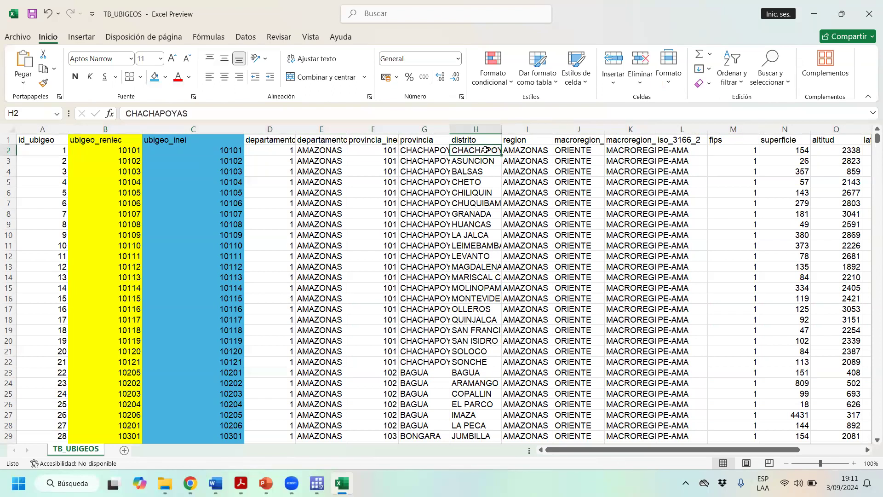
click(421, 151)
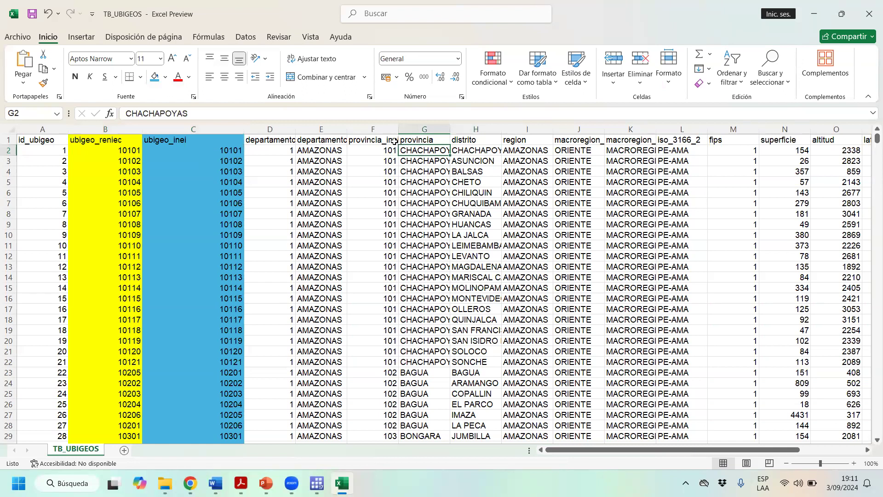
click(307, 152)
drag(128, 152, 198, 152)
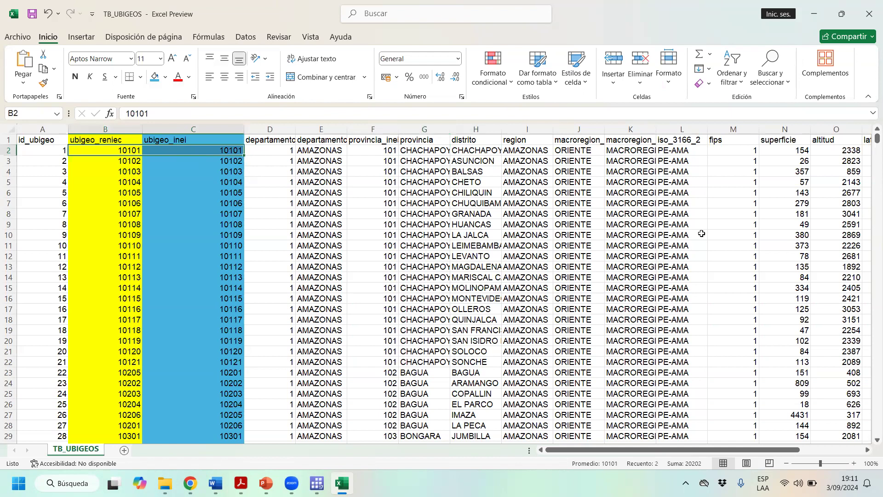
scroll(754, 207, down, 8)
drag(869, 142, 870, 435)
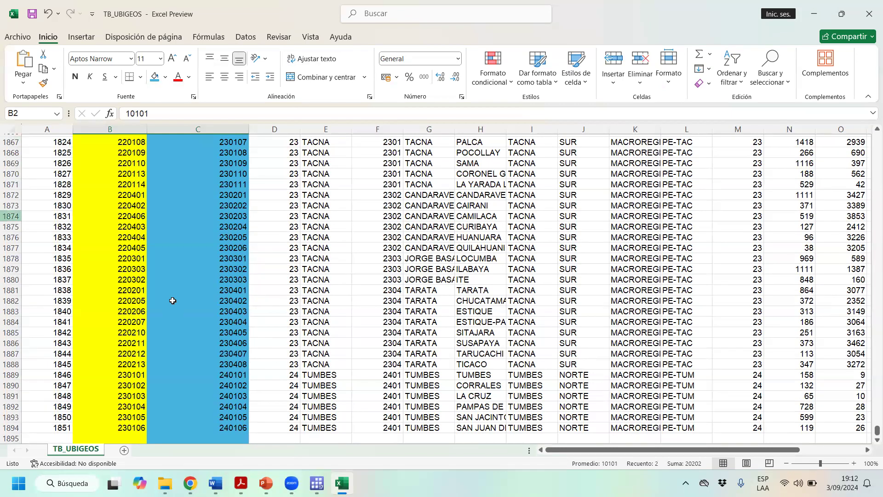
scroll(251, 327, up, 6)
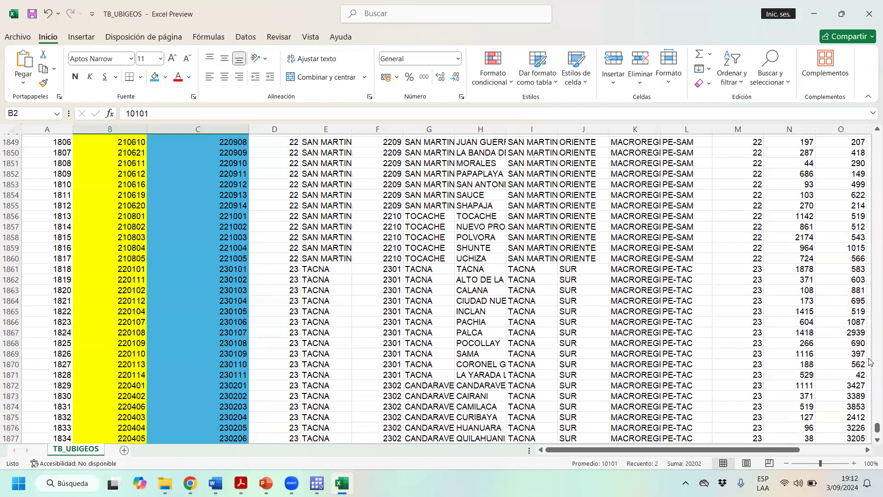
drag(871, 427, 869, 83)
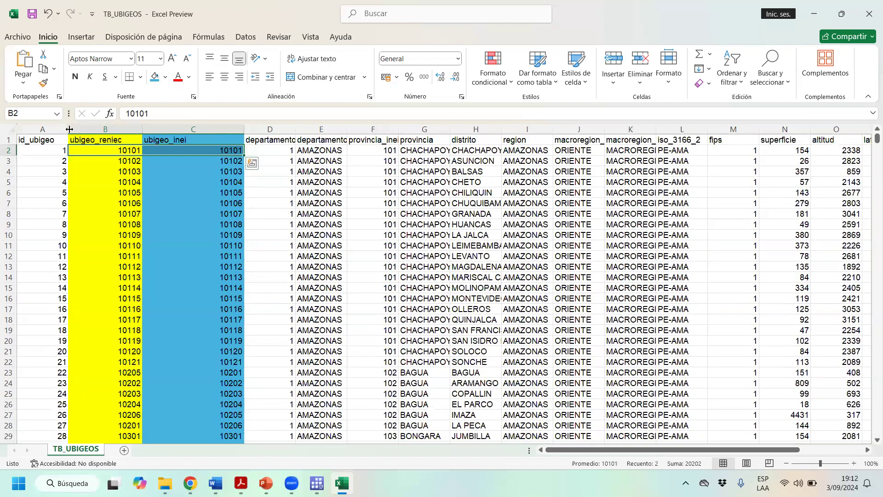
click(125, 129)
right_click(127, 131)
- Delete the ubigeo_reniec column and select the first INEI code, 10101
click(158, 262)
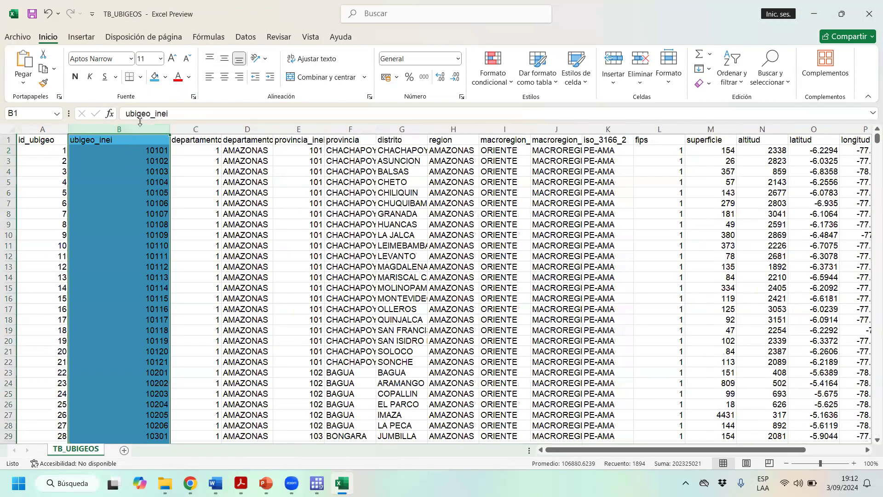
click(139, 253)
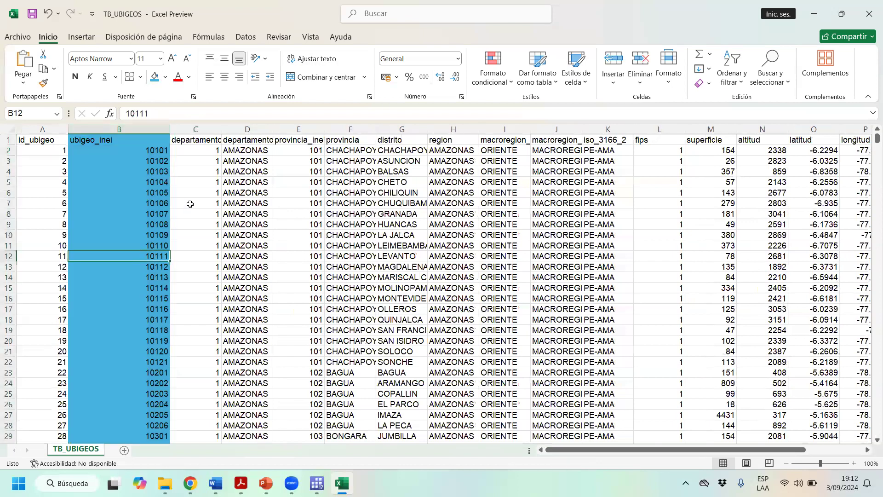
click(161, 143)
click(162, 152)
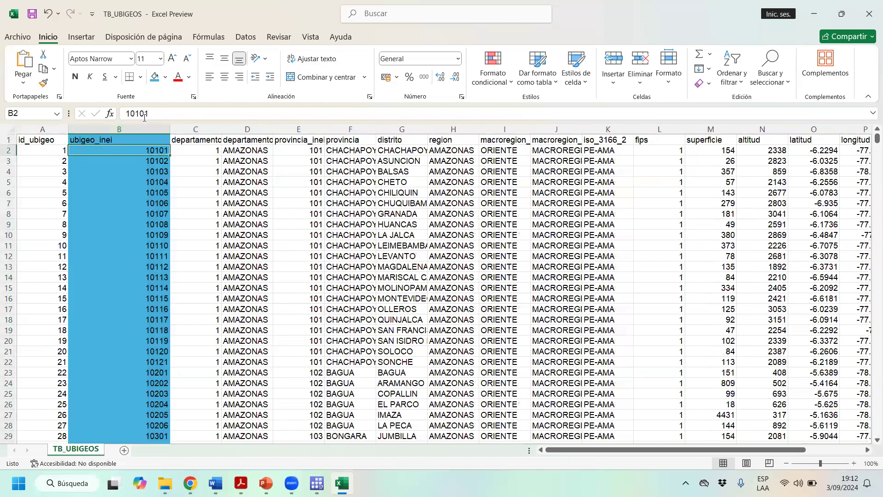
- Highlight the digits of code 10101 in the formula bar, then scroll down to the Lima district codes
drag(140, 112, 163, 113)
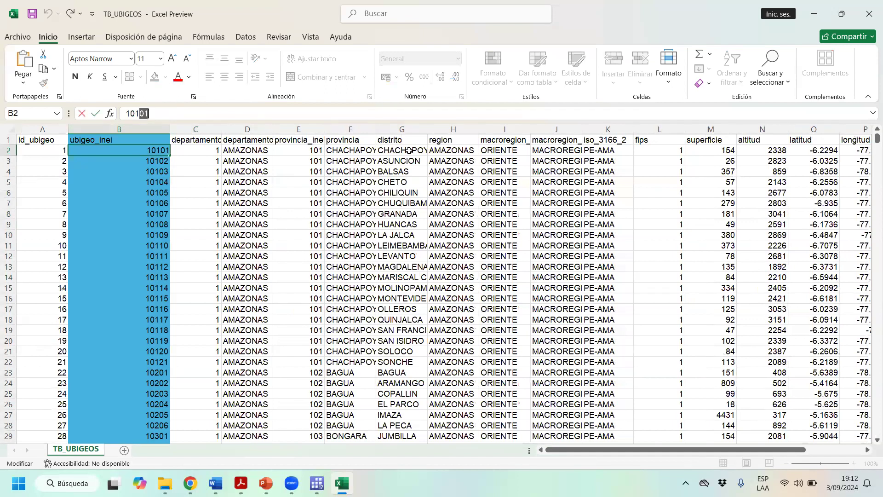
click(135, 114)
double_click(145, 113)
click(139, 114)
click(131, 113)
drag(876, 138, 876, 278)
drag(869, 347, 869, 345)
click(152, 262)
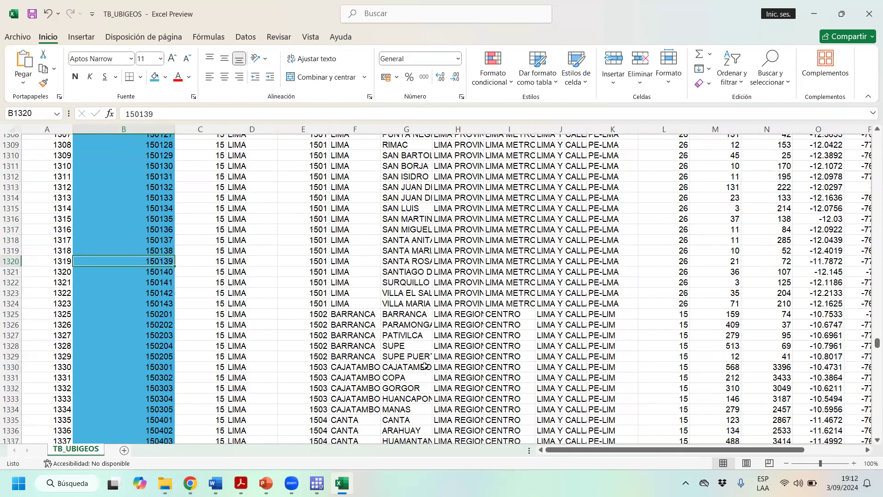
- Colour LA MOLINA's row A1295:G1295 red and select its INEI code 150114
scroll(400, 328, down, 6)
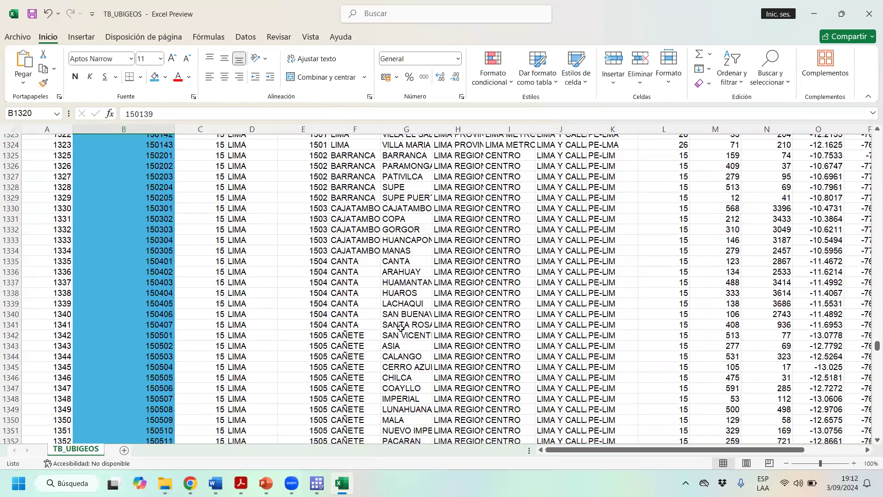
scroll(400, 313, up, 12)
scroll(400, 301, up, 5)
scroll(403, 298, down, 3)
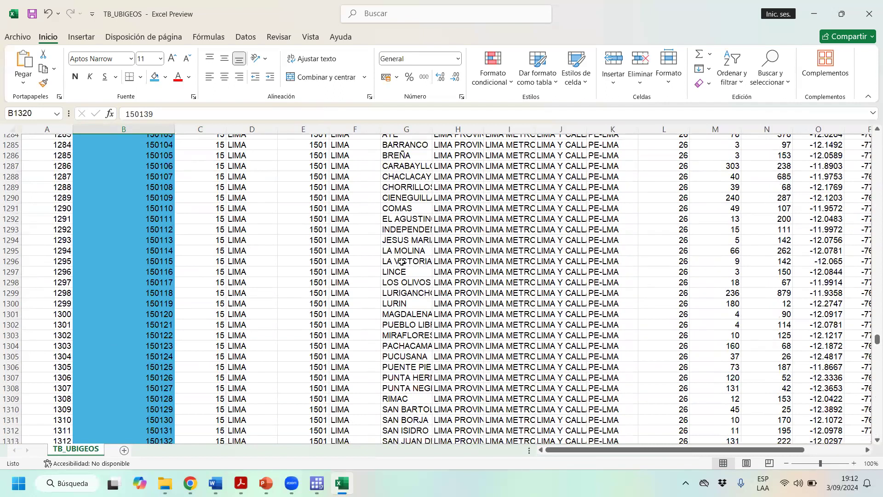
click(401, 252)
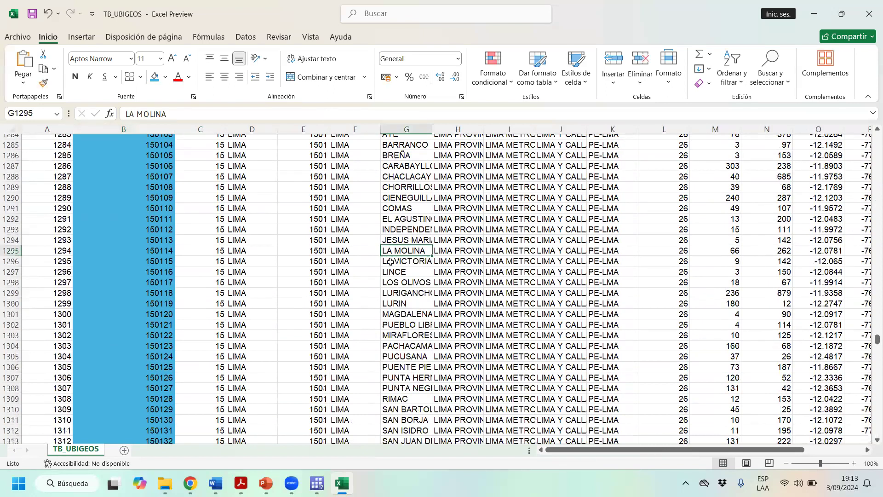
drag(407, 250, 14, 251)
click(177, 77)
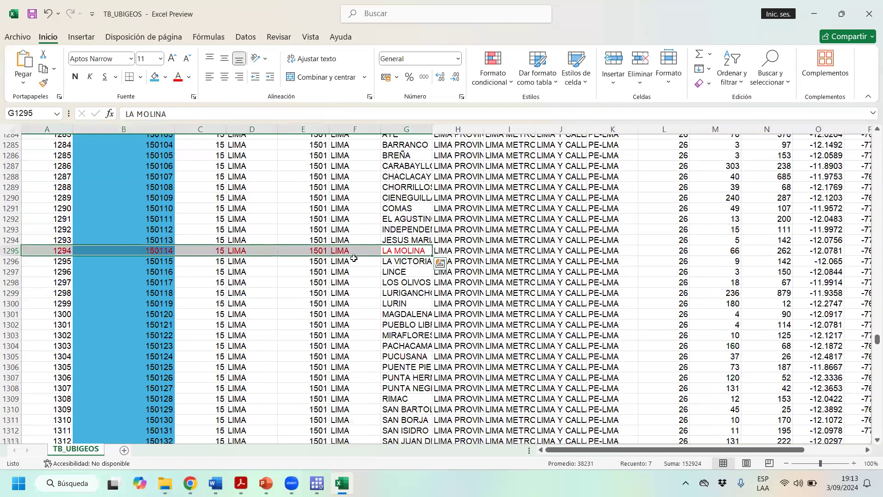
click(404, 250)
click(164, 250)
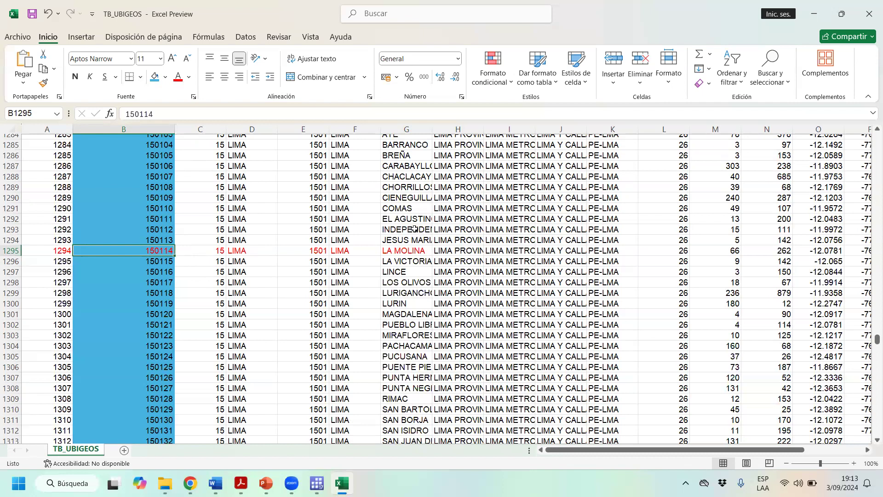
scroll(413, 222, down, 9)
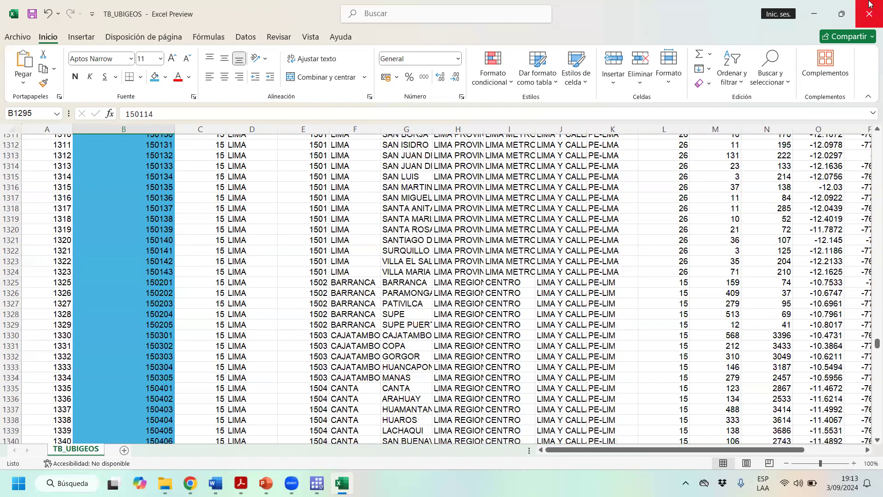
- Close TB_UBIGEOS without saving and minimize Chrome to return to Stata's Data Editor
click(869, 14)
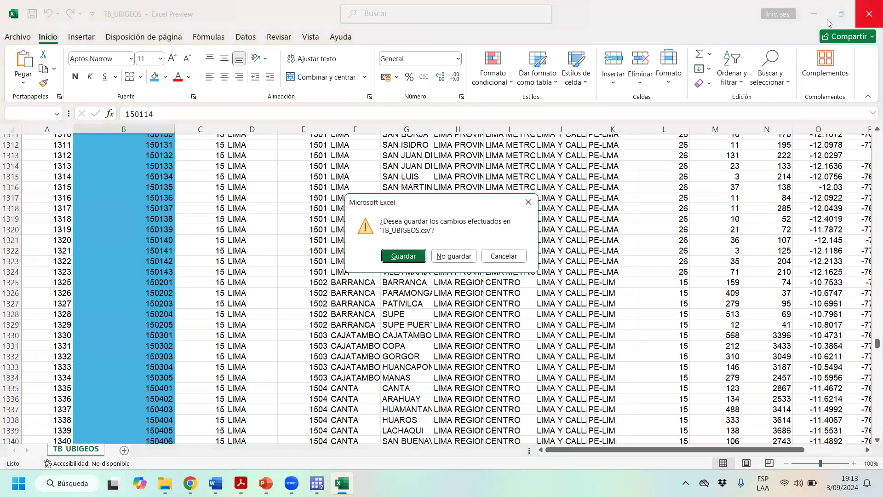
click(467, 256)
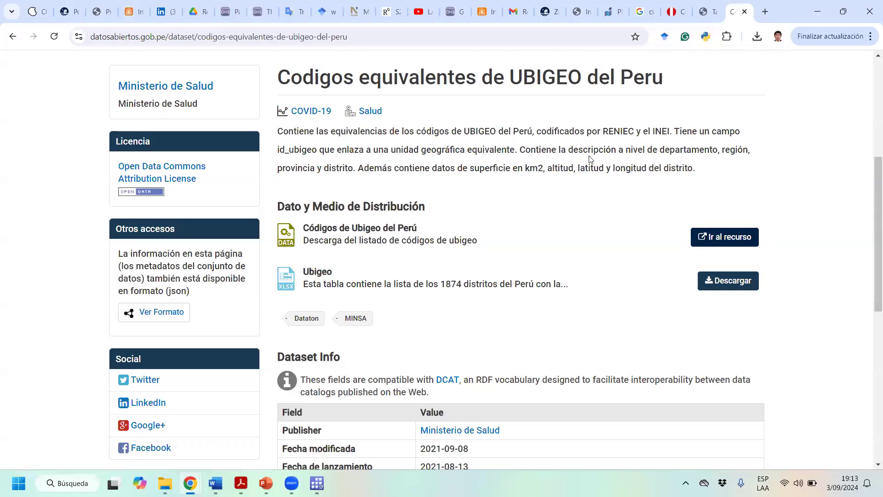
click(817, 11)
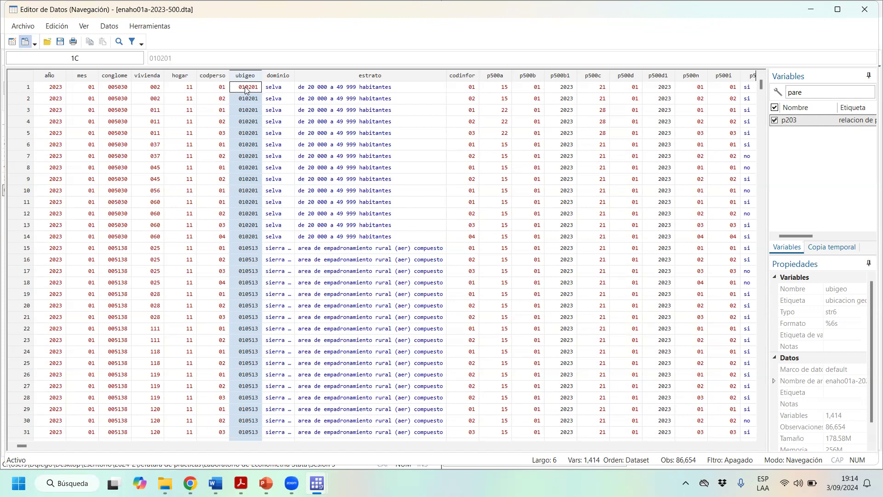
- Autofit the dominio column to show full region names and snap the Data Editor to the right half
click(253, 91)
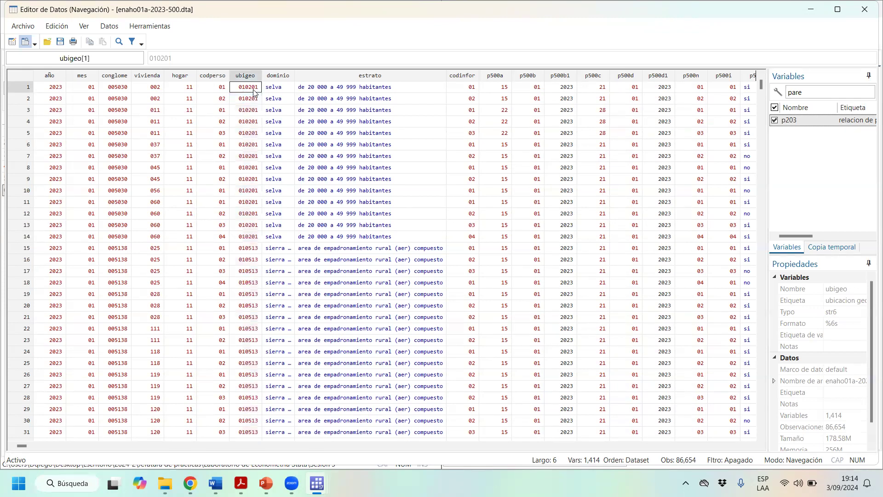
double_click(294, 75)
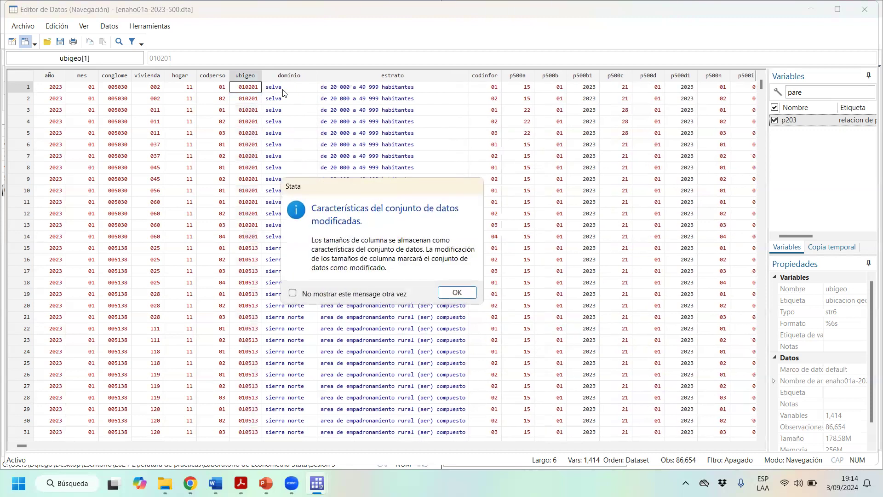
click(460, 294)
click(297, 90)
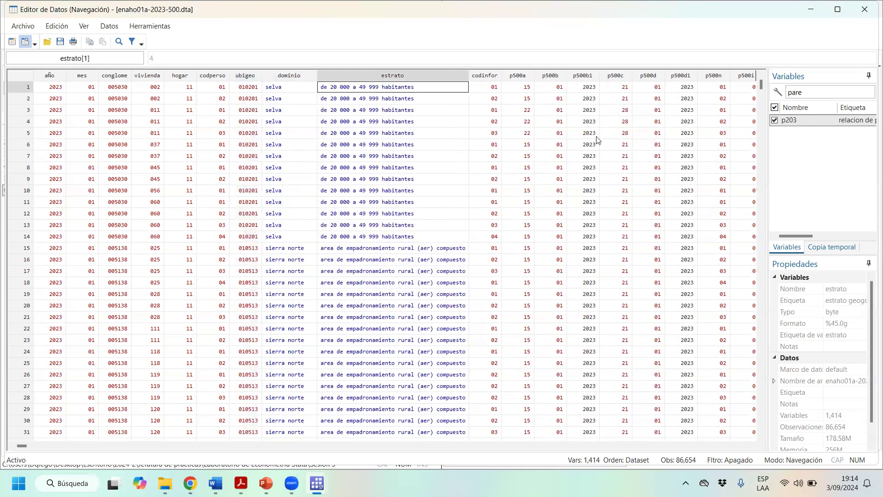
key(Down)
key(Down)
key(Down)
key(Down)
key(Down)
key(Down)
key(Down)
key(Down)
key(Down)
key(Down)
key(Down)
key(Down)
key(Down)
key(Down)
key(Down)
key(Down)
key(Down)
key(Down)
key(Down)
key(Down)
key(Down)
key(Down)
key(Down)
key(Down)
key(Down)
key(Down)
key(Down)
key(Down)
key(Down)
key(Down)
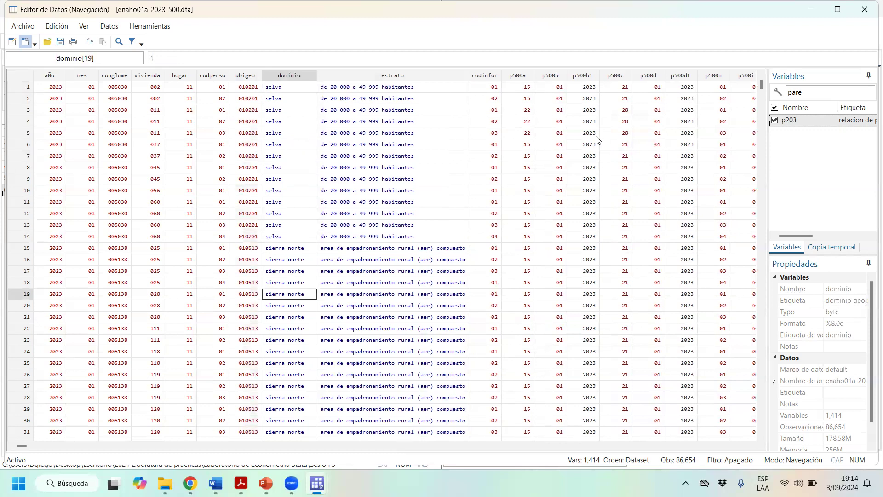
key(Down)
key(Down)
key(Down)
key(Down)
key(Down)
key(Down)
key(Down)
key(Down)
key(Down)
key(Down)
key(Down)
key(Down)
key(Down)
key(Down)
key(Down)
key(Down)
key(Down)
key(Down)
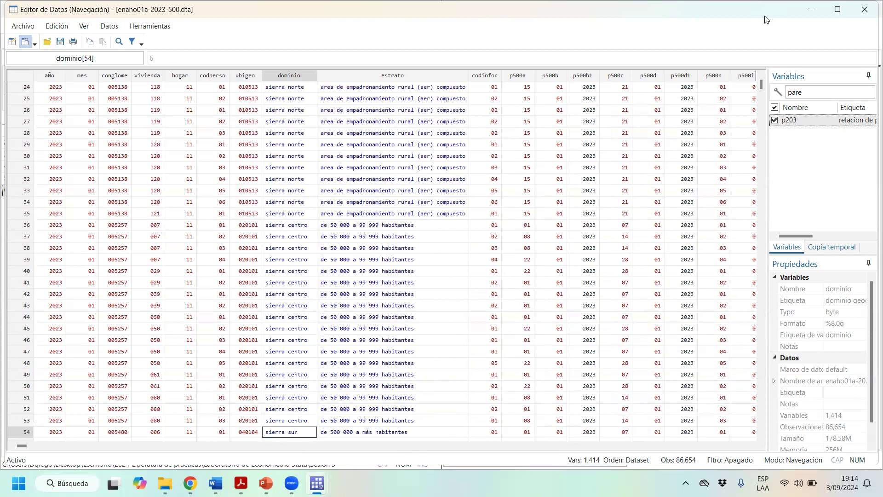
key(super+Right)
click(178, 441)
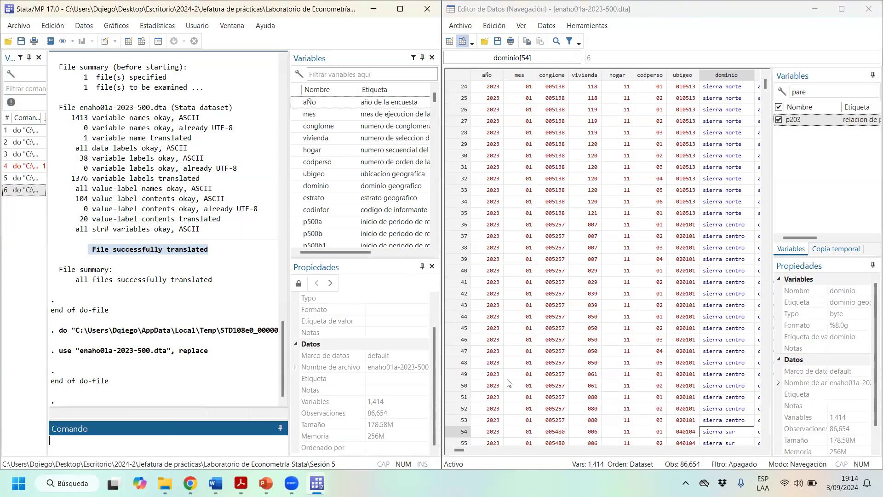
- Run tab dominio and highlight the costa, sierra and lima metropolitana rows of the table
text(tab dominio)
key(Return)
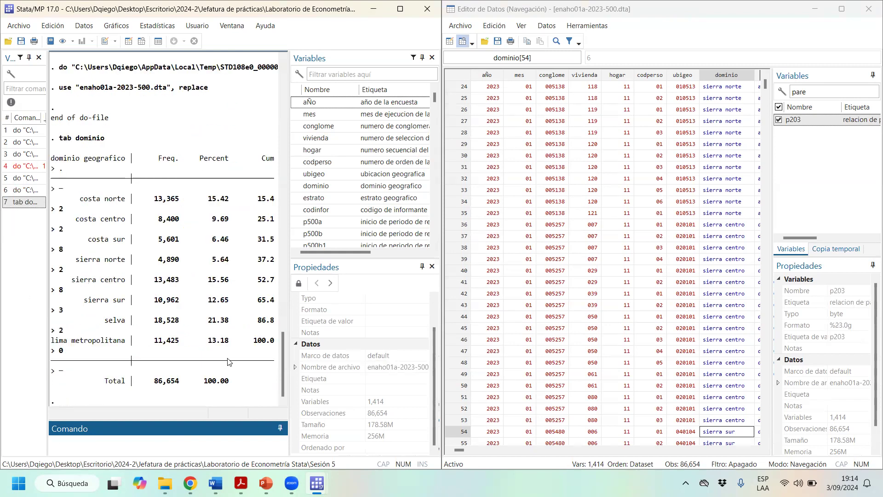
click(105, 239)
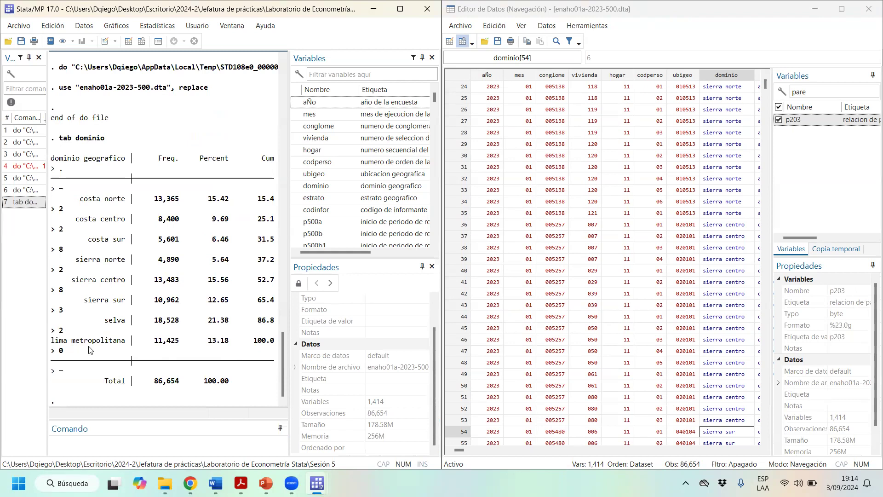
drag(80, 198, 128, 221)
drag(76, 245, 132, 243)
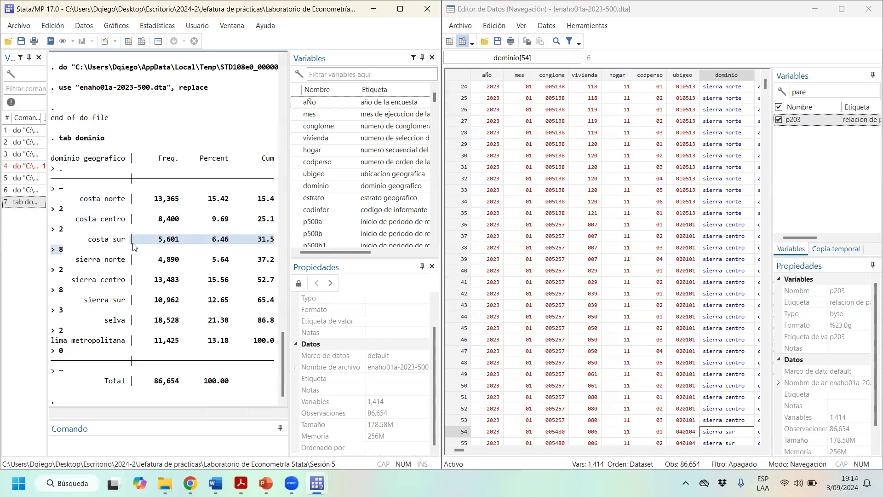
drag(85, 262, 121, 282)
drag(86, 305, 124, 324)
drag(61, 343, 181, 348)
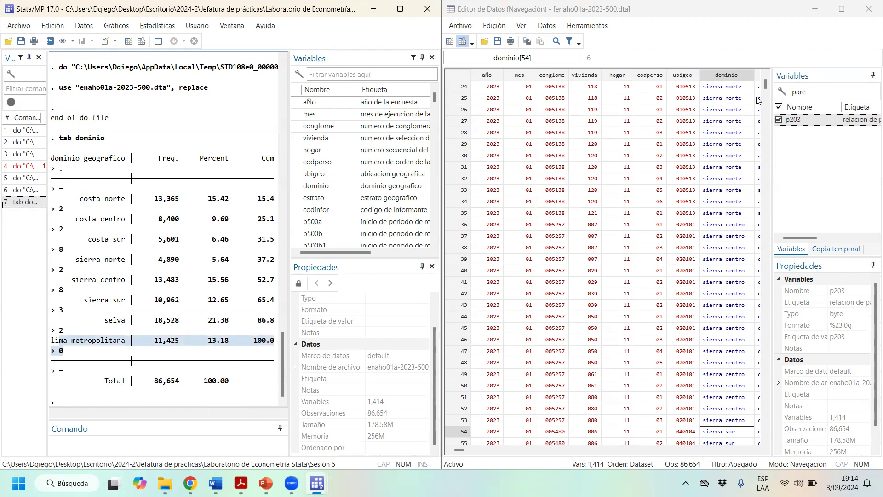
- Widen the Results output area by dragging the splitter right
click(684, 76)
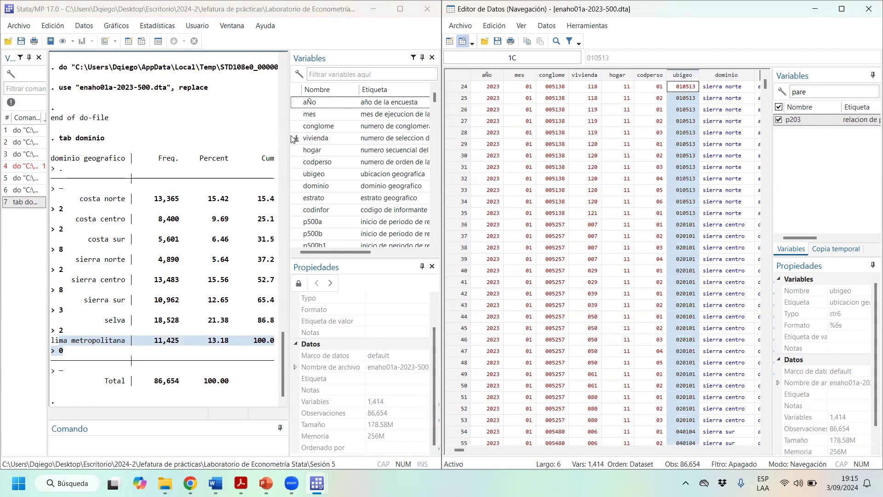
drag(291, 136, 397, 135)
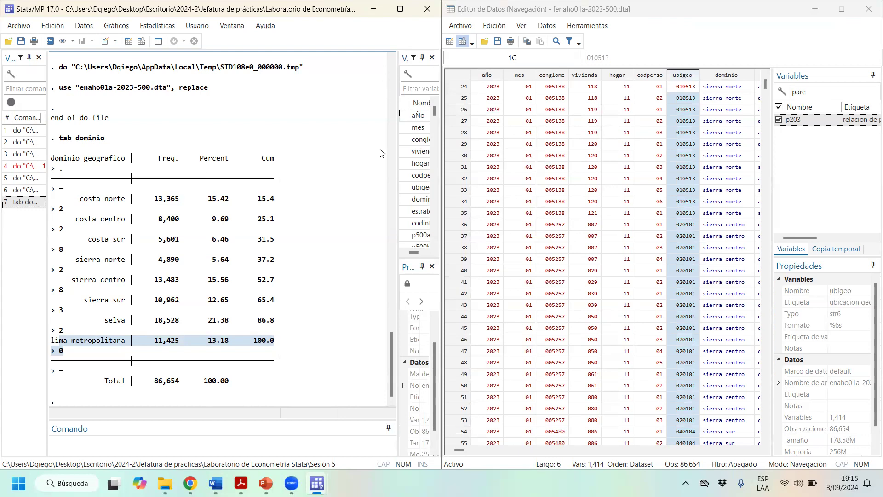
mouse_move(190, 483)
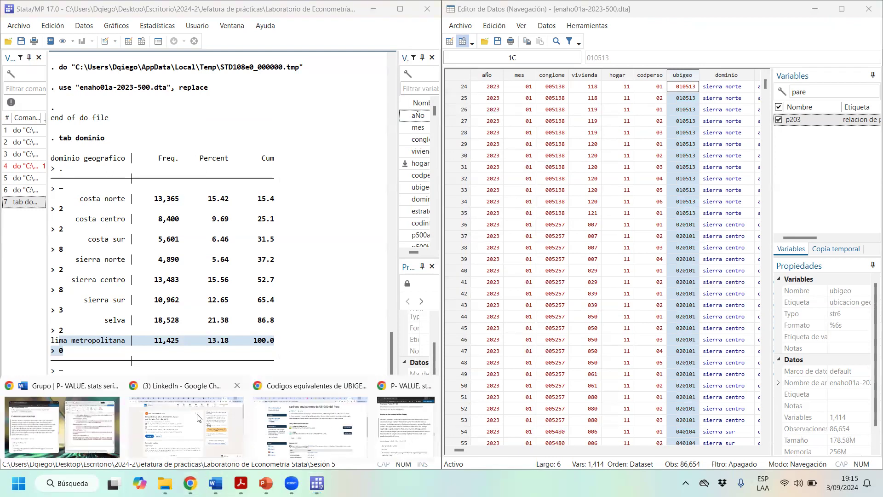
- Google 'cantidad de distritos en el peru' and expand the 2024 question showing 1890 districts
click(174, 440)
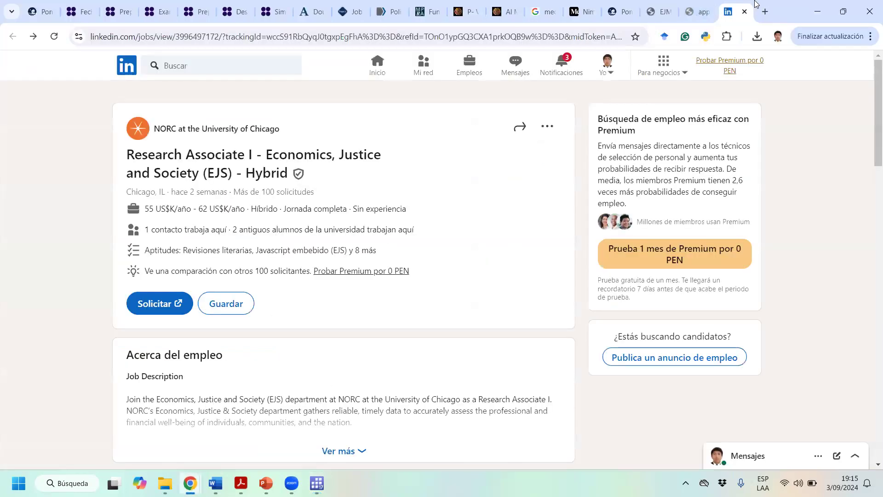
click(765, 11)
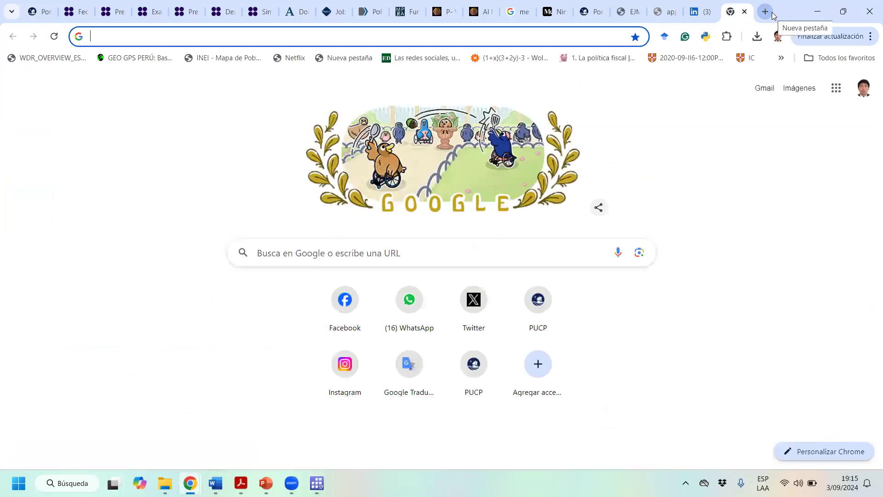
text(canti)
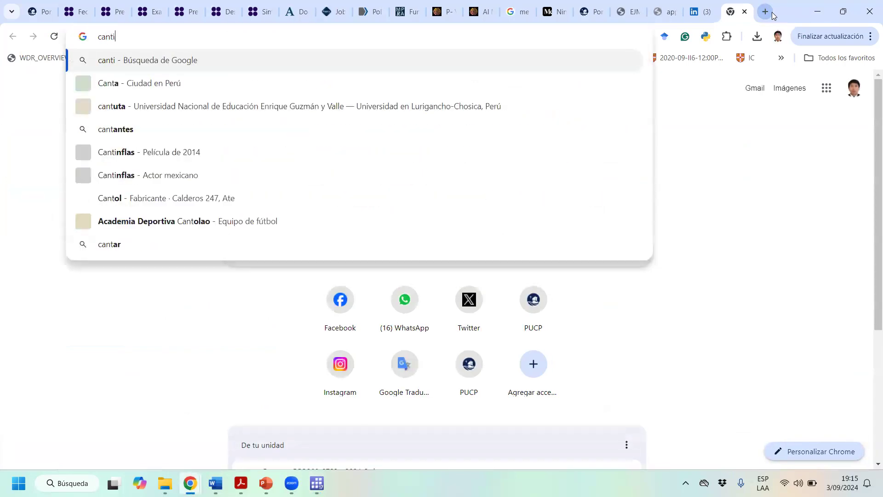
text(dad de dist)
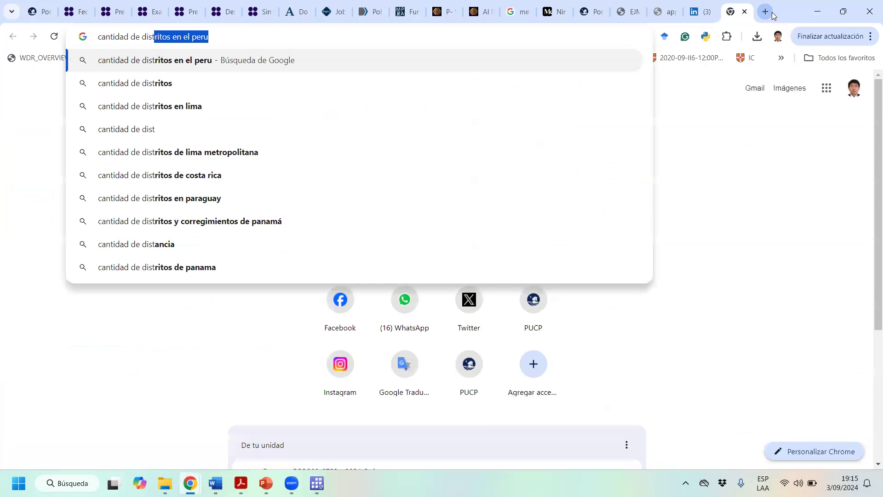
key(Return)
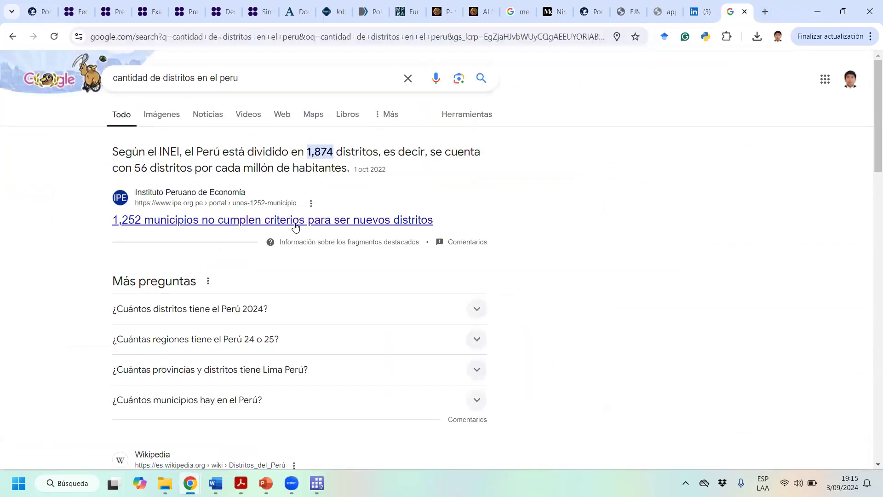
drag(392, 175, 362, 171)
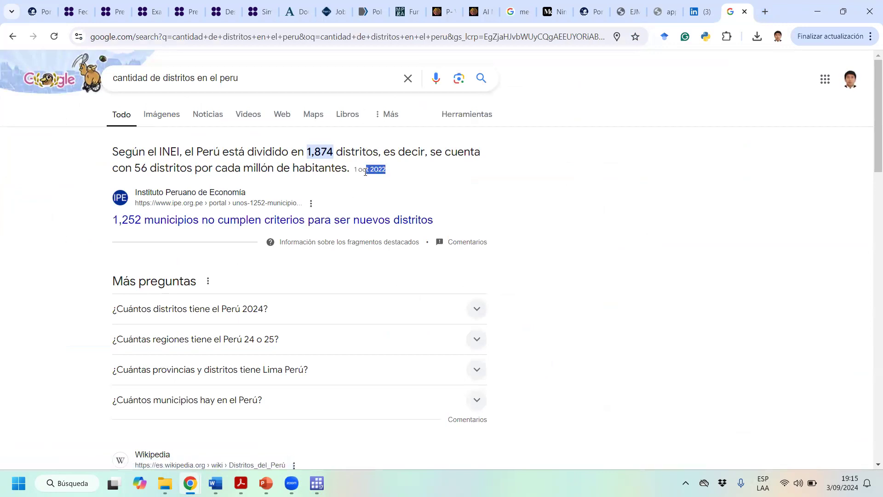
click(291, 320)
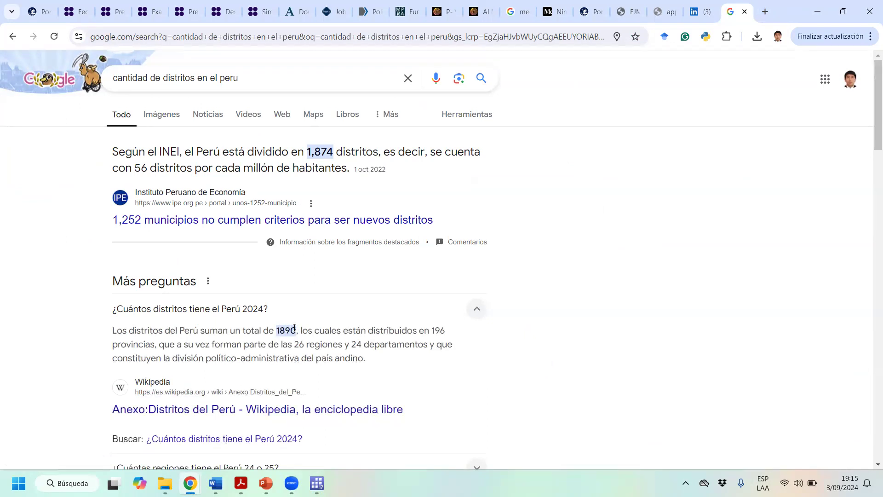
drag(294, 326, 273, 329)
drag(333, 154, 314, 155)
- Launch Excel from the Start menu with a blank workbook
mouse_move(165, 483)
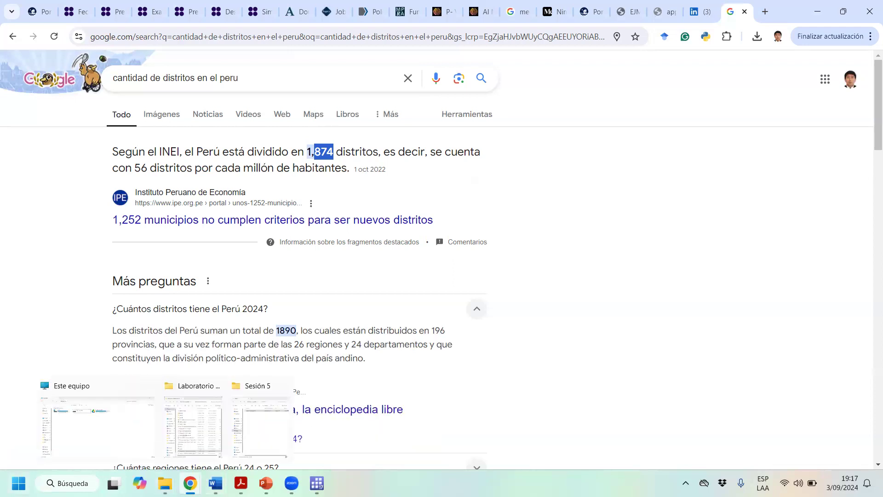
key(super)
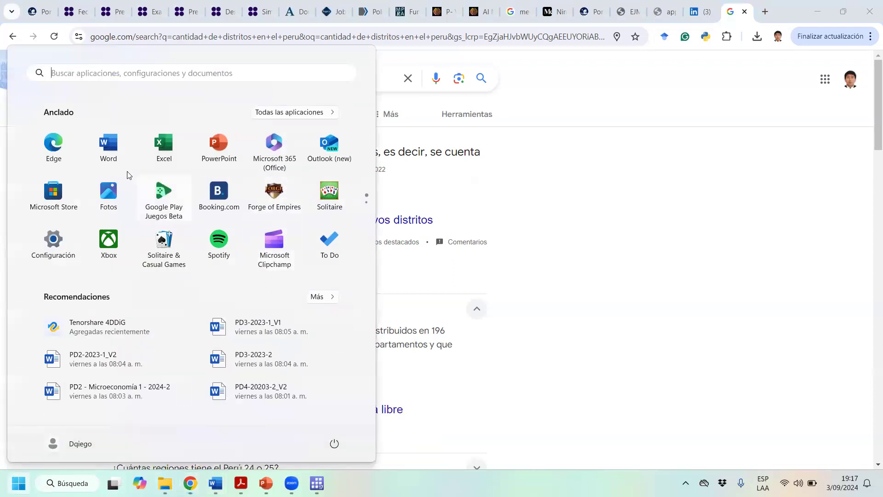
click(170, 143)
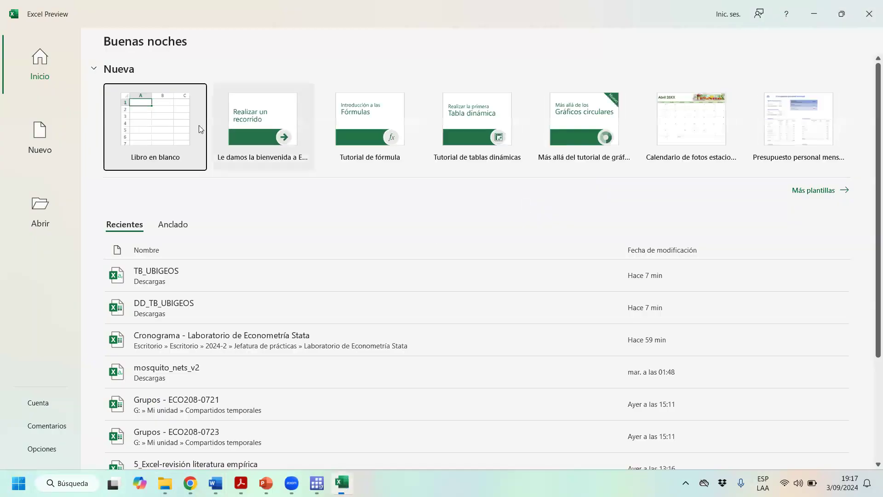
click(179, 131)
key(Right)
key(Right)
key(Right)
- Enter the years 1980 and 1981 in A5 and B5, with the year series along row 5
click(43, 179)
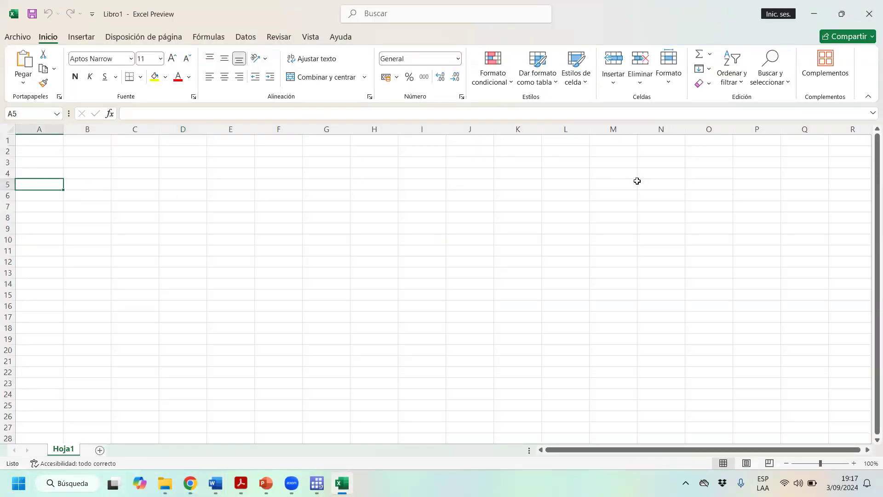
text(1)
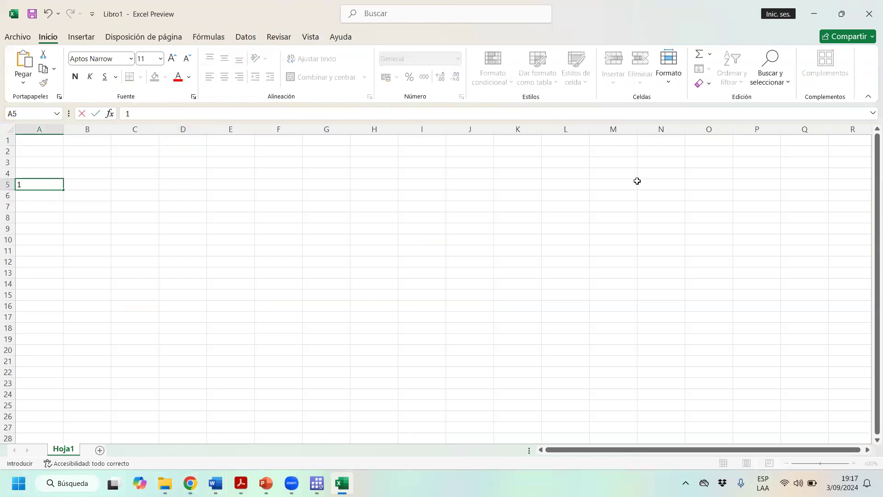
text(980)
key(Tab)
text(187)
text(1)
key(BackSpace)
key(BackSpace)
key(BackSpace)
text(981)
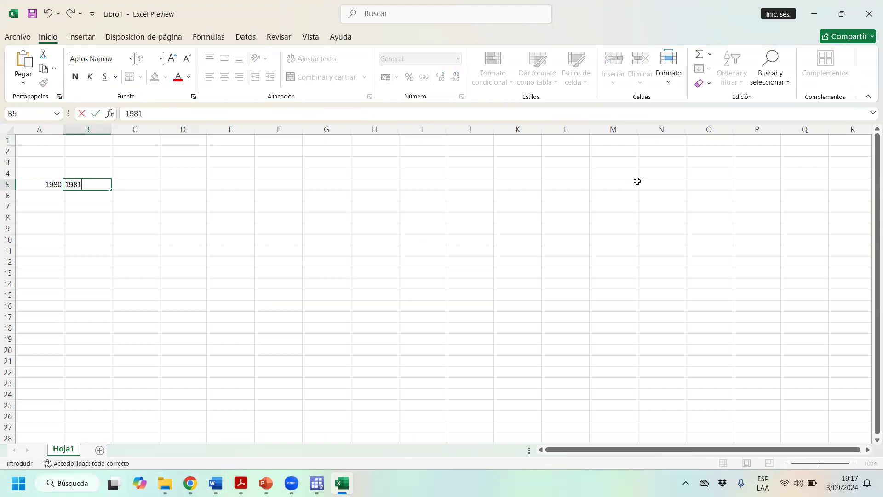
key(Return)
drag(37, 186, 781, 187)
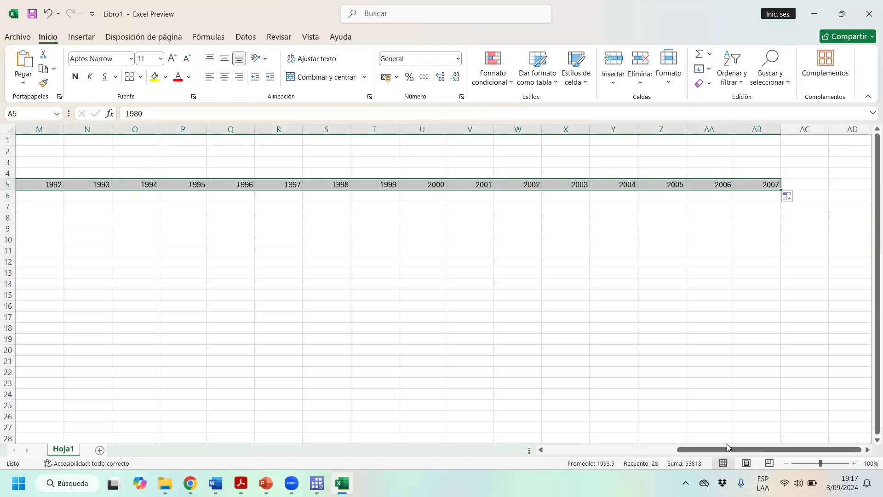
drag(762, 452, 541, 467)
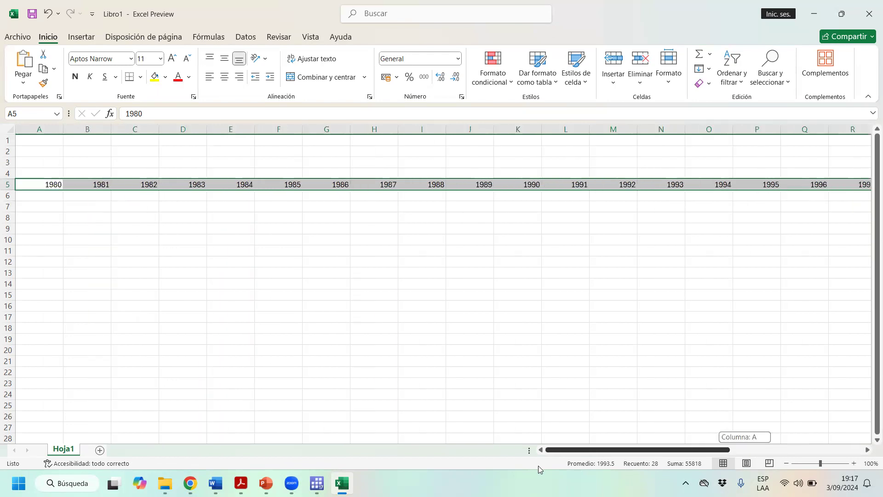
click(41, 199)
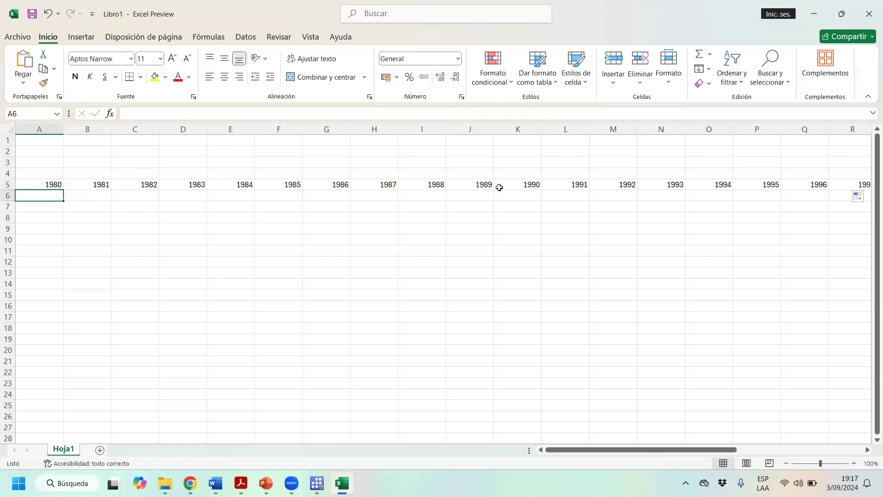
- Enter 1500 in A6 and 1600 in B6
text(1500)
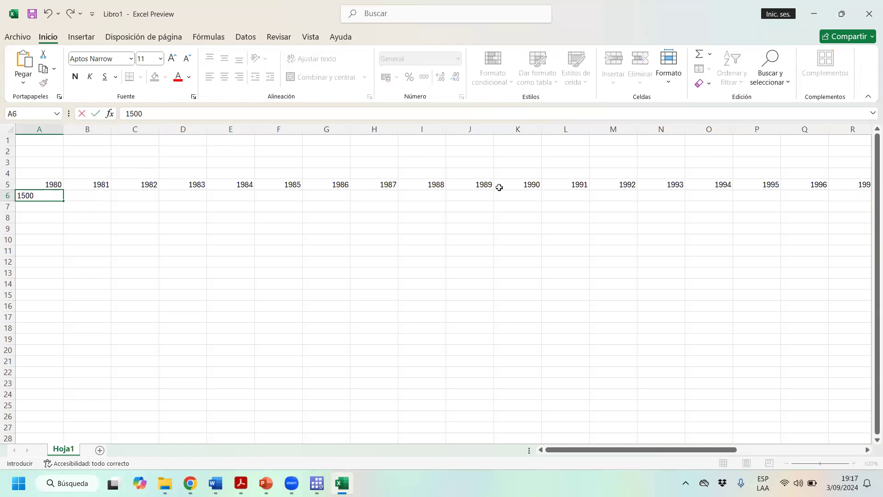
key(Tab)
text(1600)
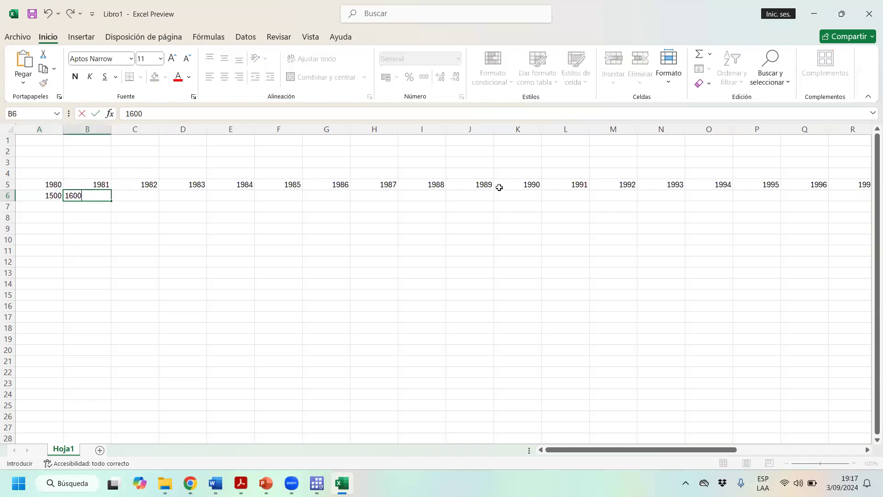
key(Tab)
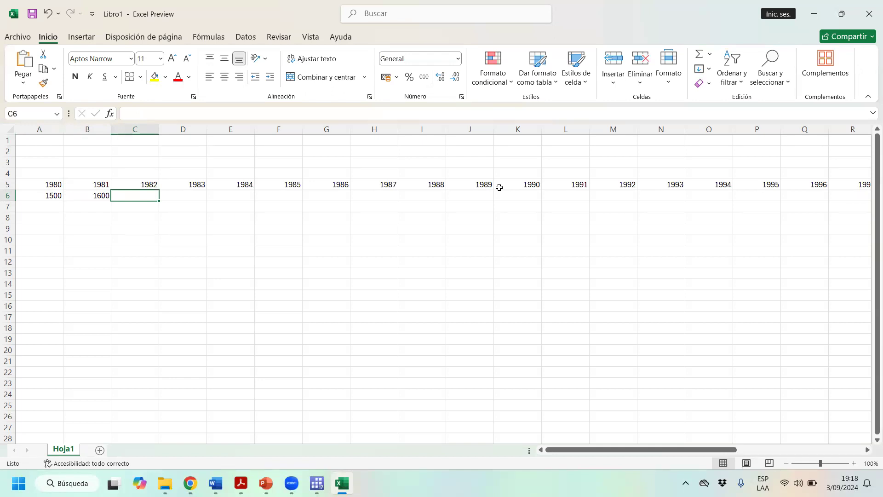
- Fill B9:D17 yellow, then shade cells B9, C10 and D9 dark grey
drag(92, 230, 193, 317)
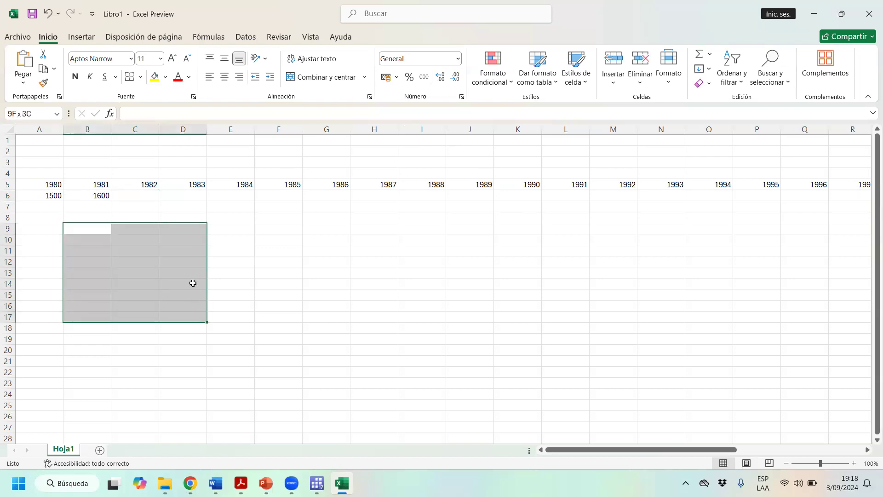
click(154, 77)
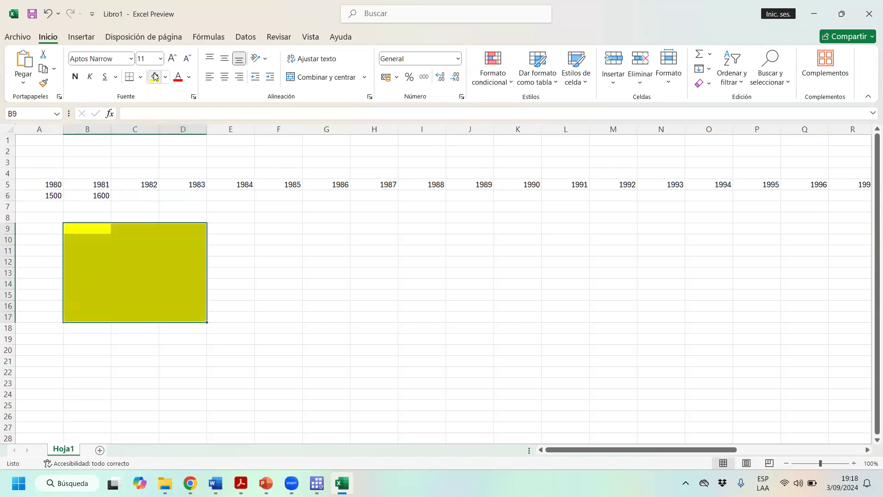
click(95, 235)
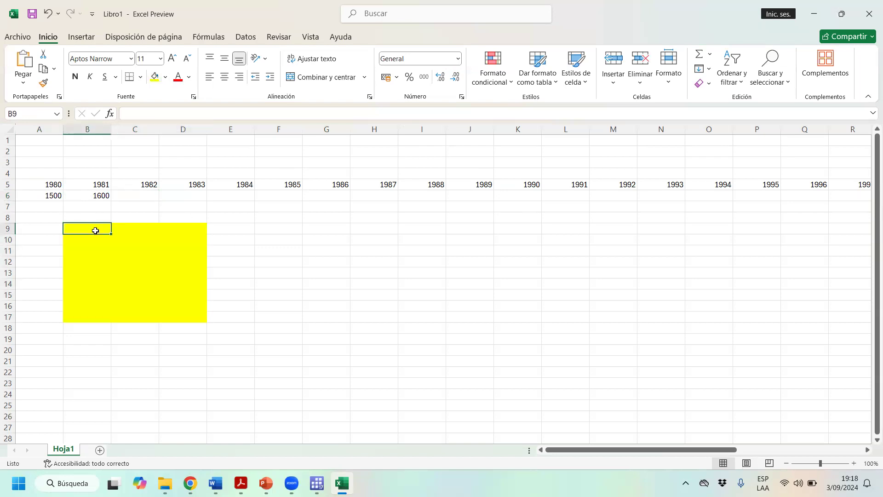
click(164, 78)
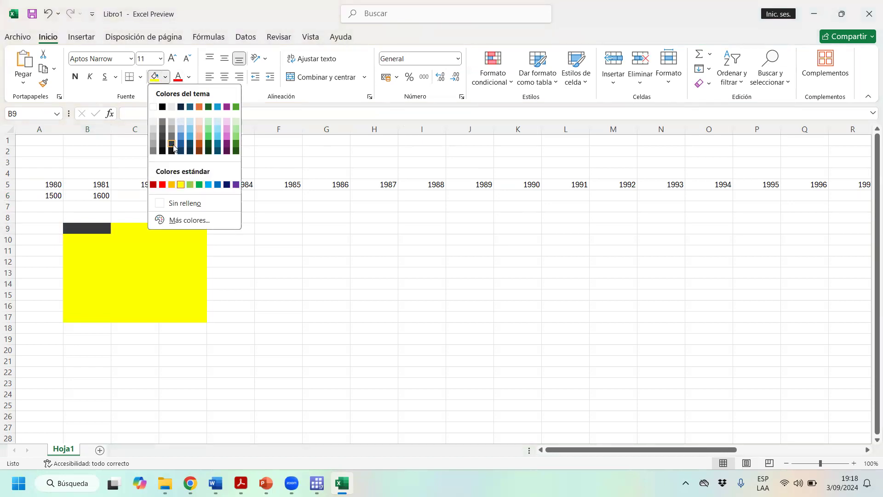
click(173, 147)
click(122, 235)
click(154, 77)
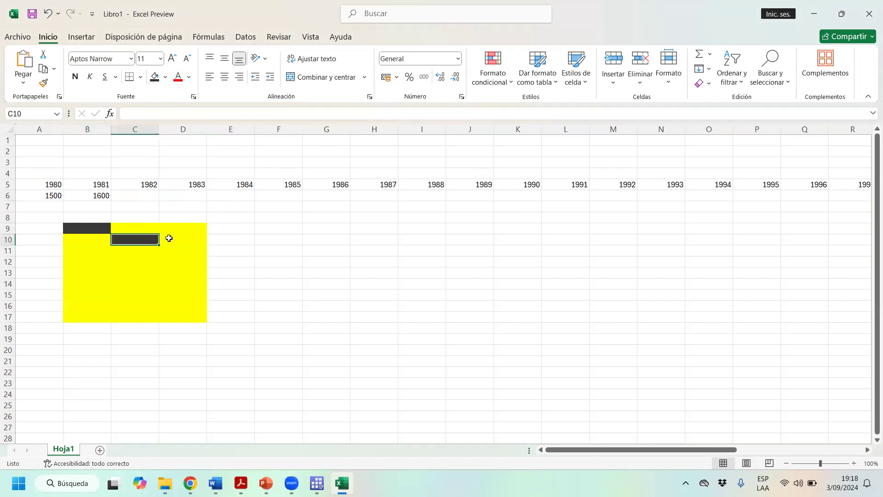
click(177, 229)
click(157, 77)
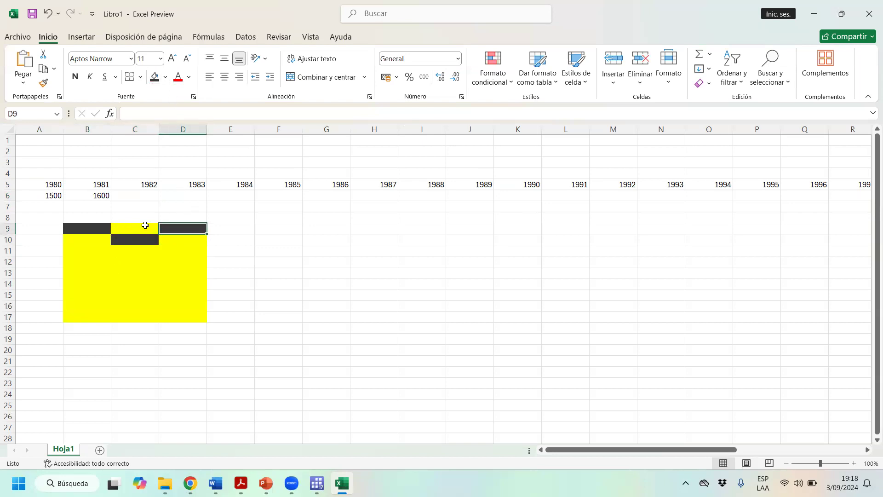
- Check cells C9, B9, A6 and B6, then select the top rows B9:D10
click(145, 225)
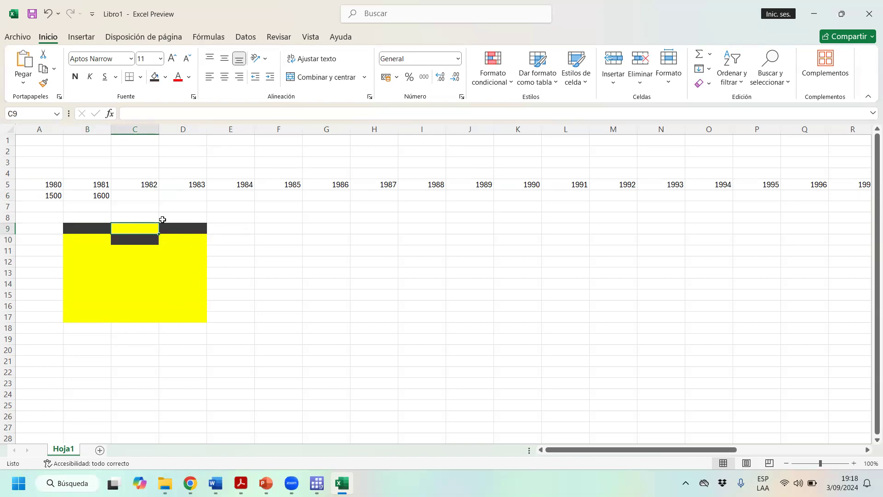
click(84, 231)
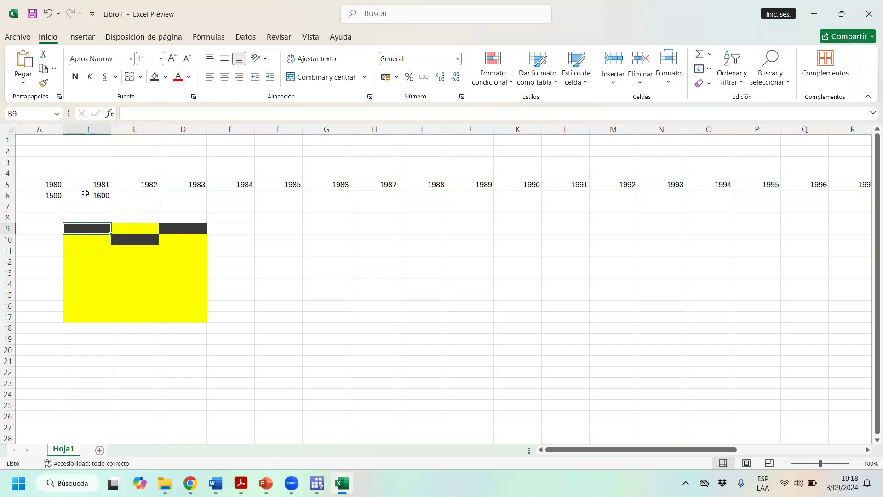
drag(55, 196, 760, 197)
drag(740, 451, 533, 451)
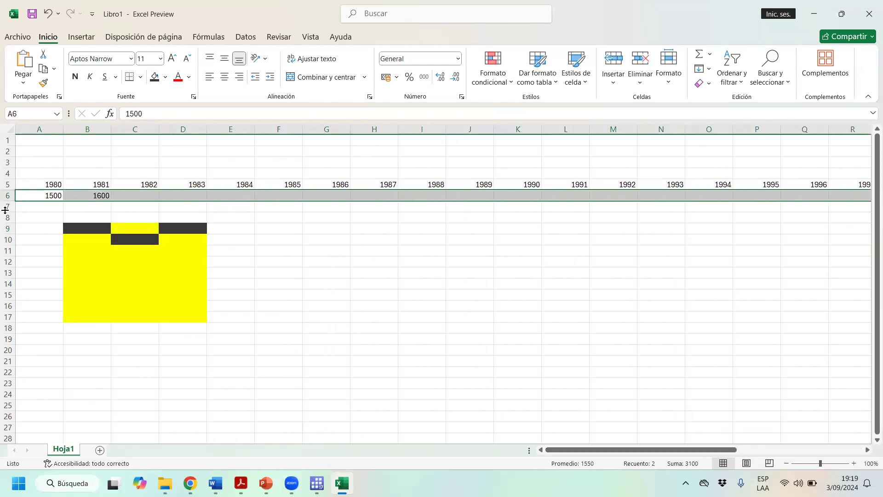
click(103, 192)
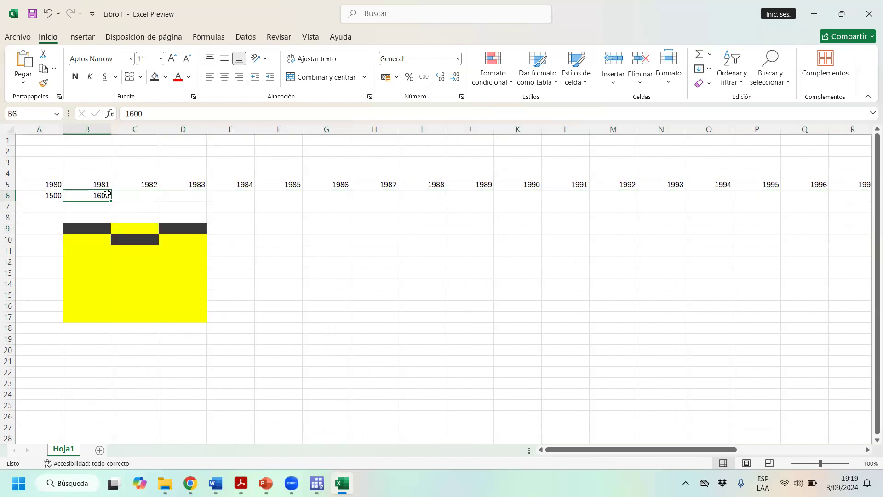
click(43, 194)
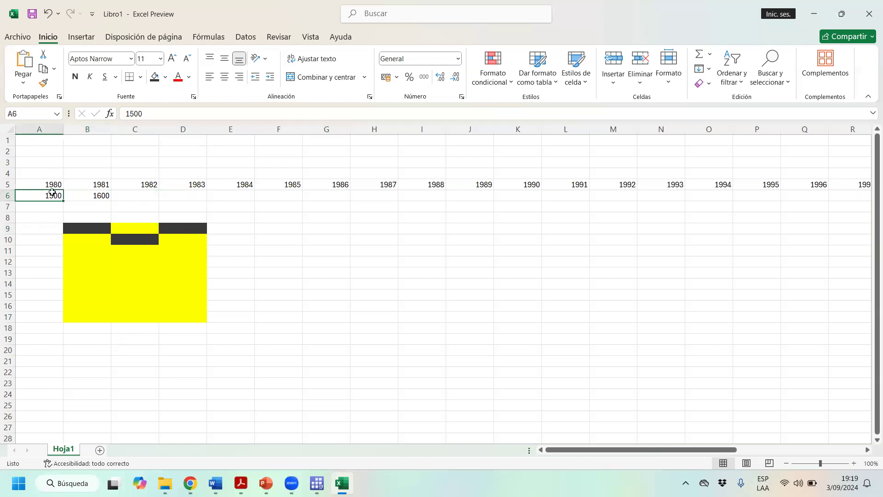
click(106, 194)
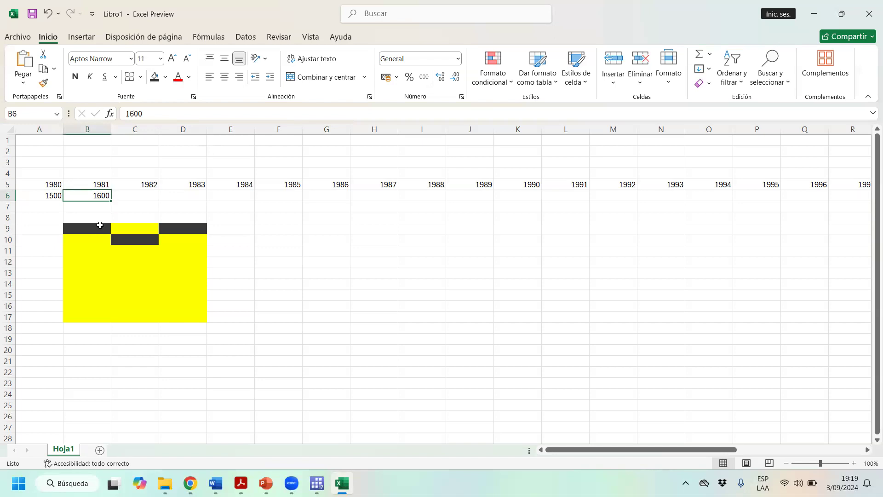
drag(99, 224, 178, 238)
- Fill B9:D10 yellow, then undo it to keep the dark grey cells
click(165, 76)
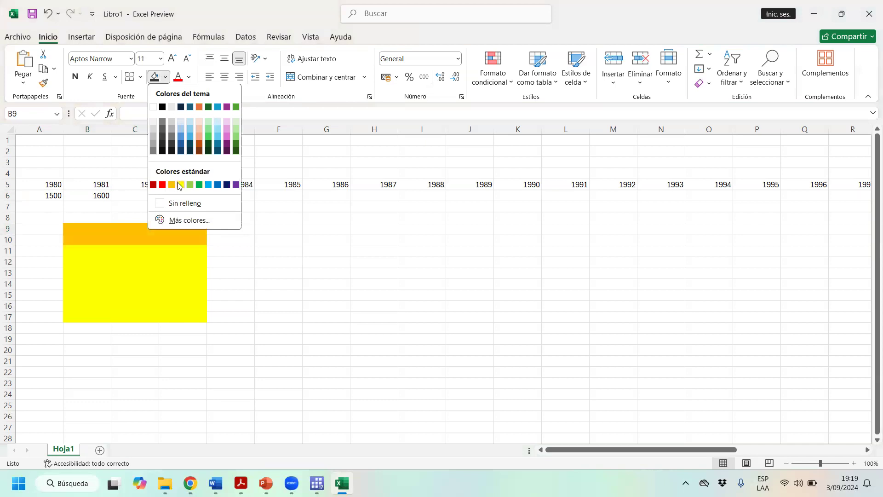
click(180, 185)
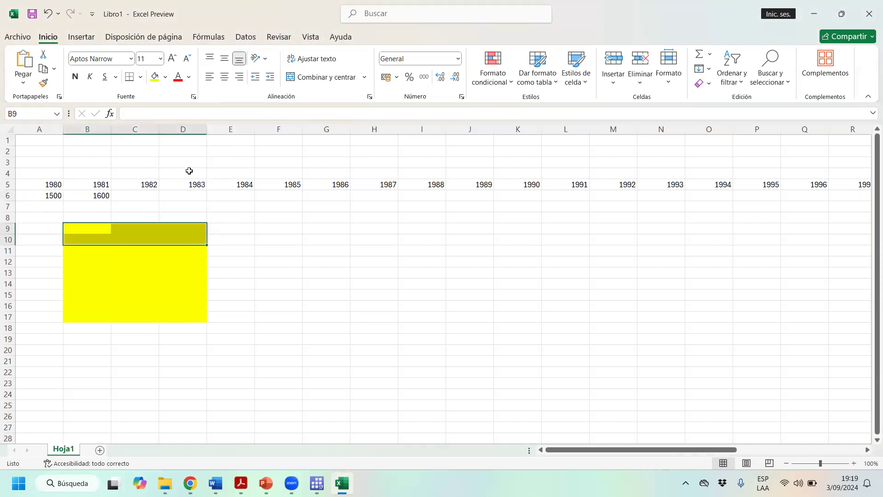
click(105, 199)
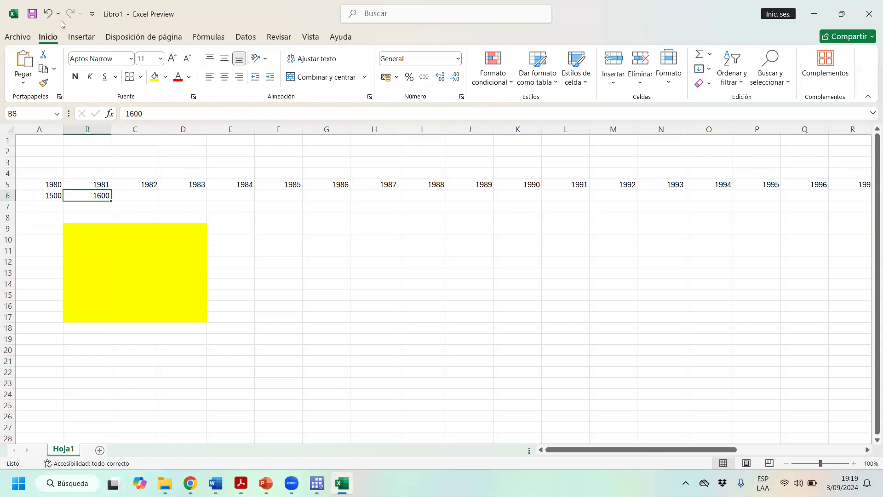
click(48, 14)
- Select cells B9, C10, D9, A6, B6 and A5 in turn to review them
click(89, 205)
click(51, 196)
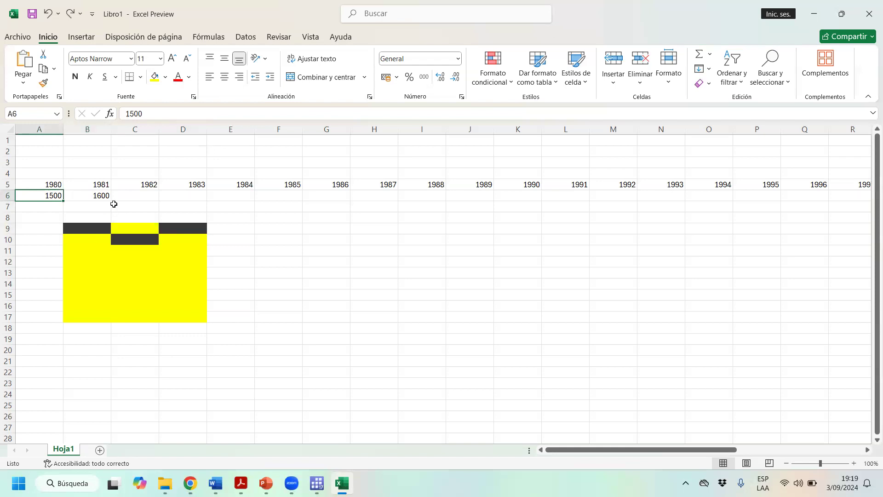
click(108, 228)
click(132, 240)
click(169, 233)
click(153, 241)
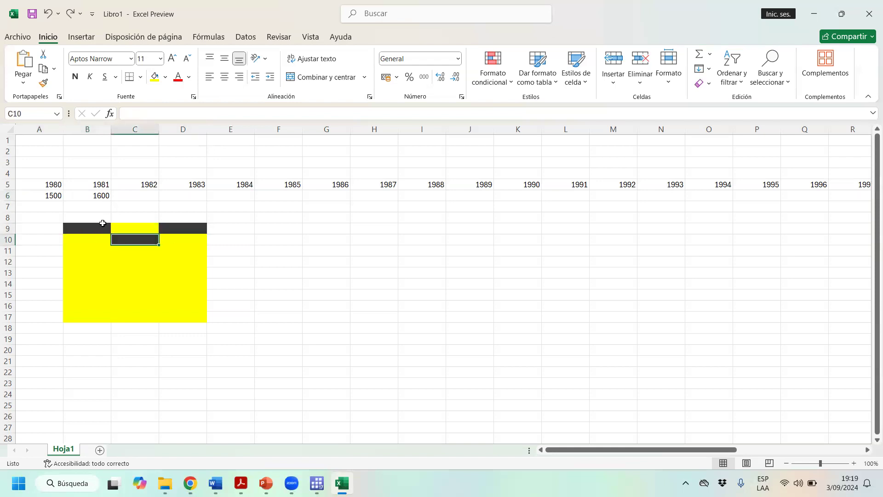
click(104, 231)
click(152, 240)
click(185, 230)
click(144, 239)
click(96, 228)
click(105, 196)
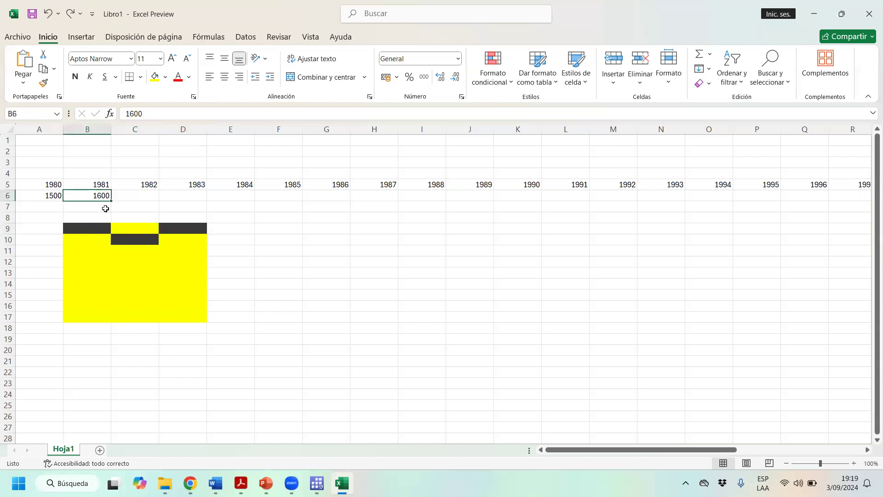
click(54, 188)
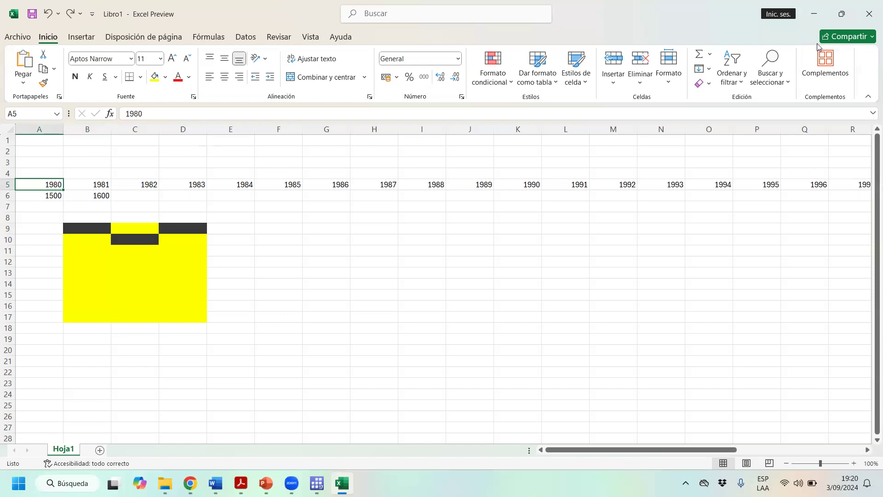
- Minimize Excel, bring Stata's windows forward and widen the Stata window to the right
click(814, 14)
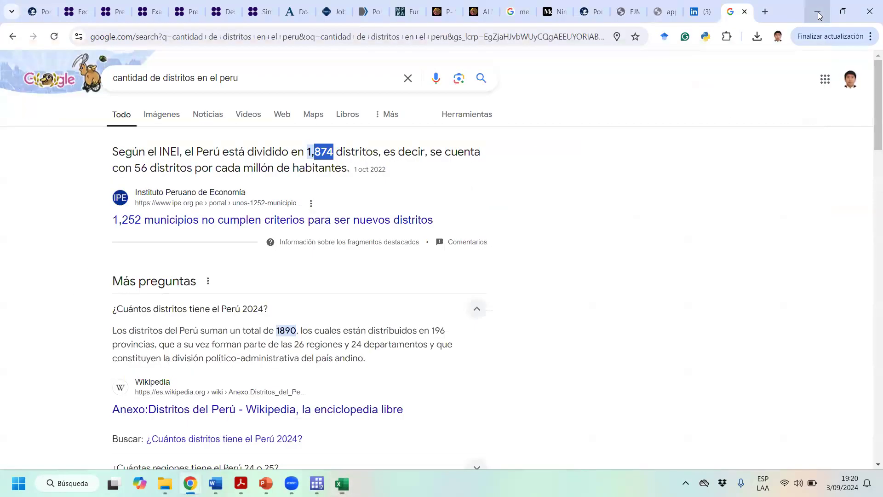
click(839, 20)
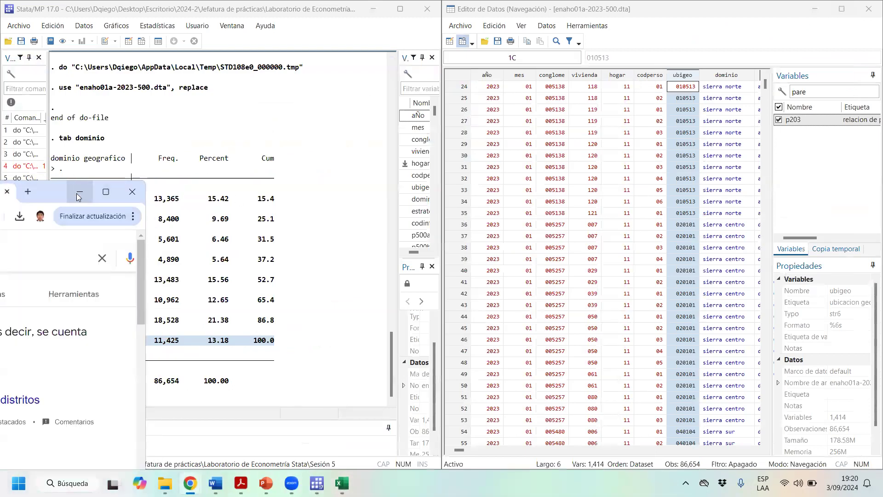
click(547, 316)
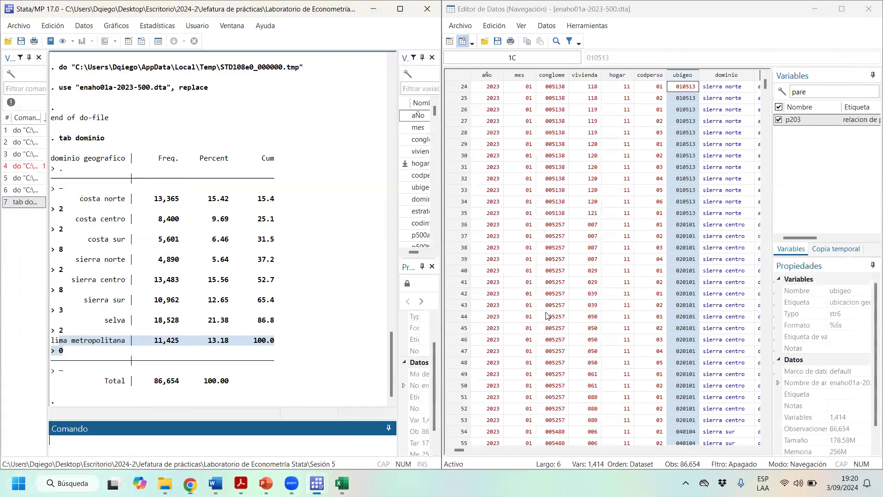
click(444, 230)
drag(443, 230, 754, 235)
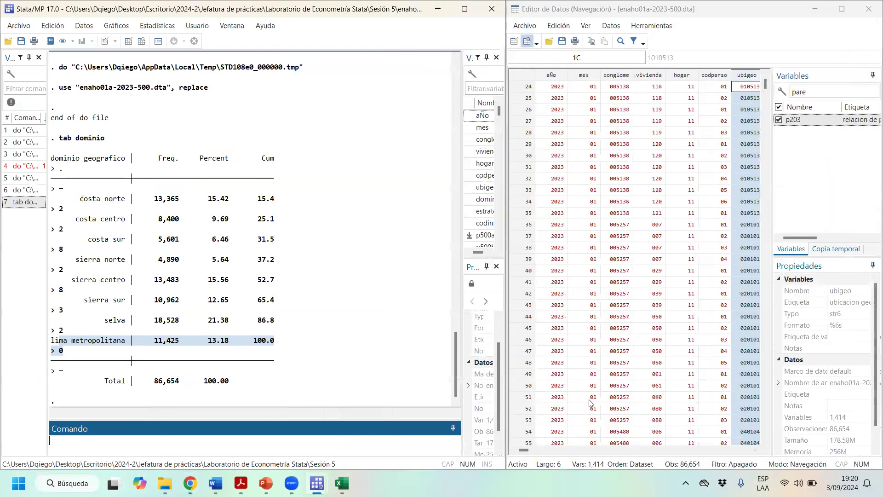
- Step along row 44 through conglome, ubigeo, p500a and p500b
click(620, 318)
key(Right)
key(Right)
key(Right)
key(Right)
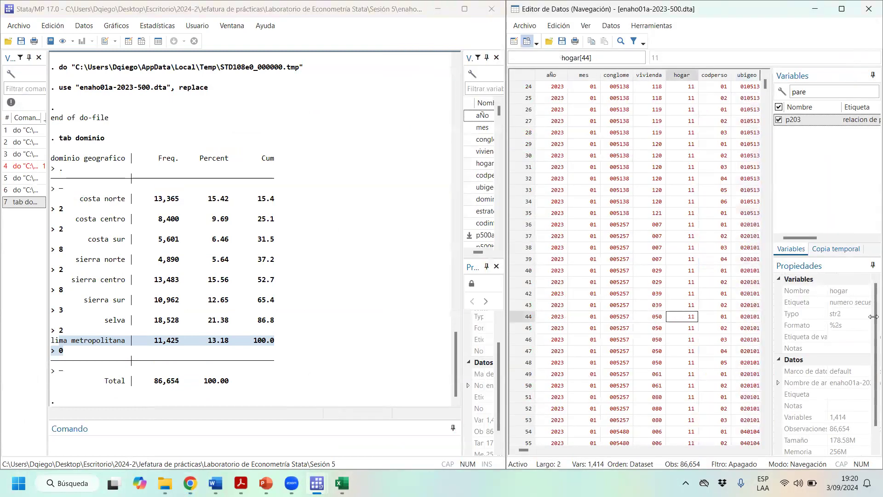
key(Right)
key(Right)
key(Right)
key(Right)
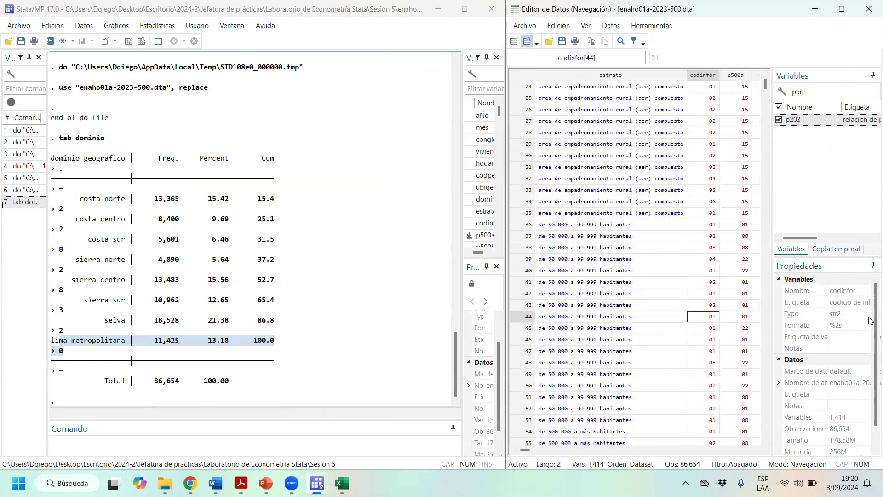
key(Right)
key(Left)
key(Left)
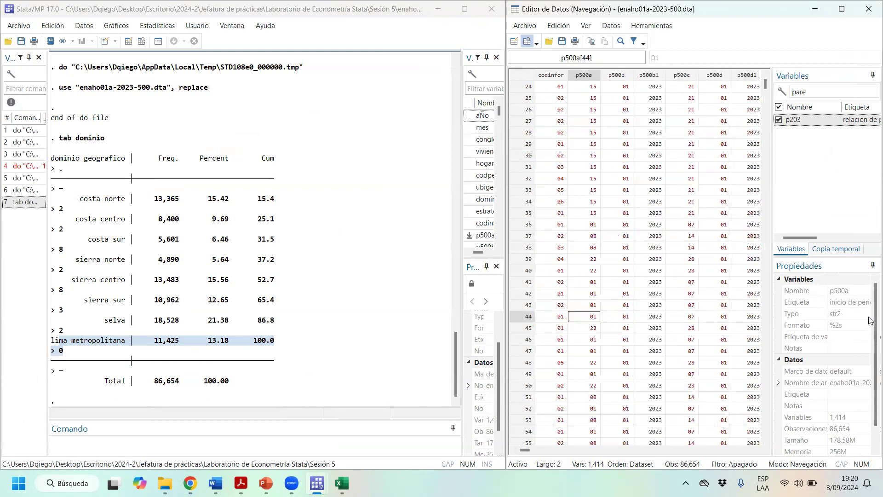
- Maximize the Data Editor and inspect dominio, estrato, p500c, p500d and p500a values across observations
click(842, 9)
click(183, 245)
key(Left)
key(Left)
key(Left)
key(Left)
key(Left)
key(Left)
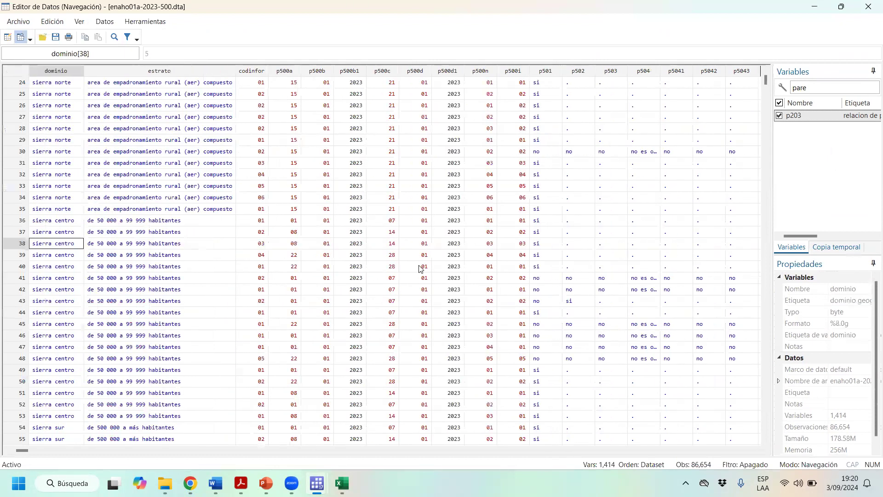
key(Right)
key(Up)
key(Up)
key(Up)
key(Up)
key(Up)
key(Up)
key(Up)
key(Up)
key(Up)
key(Up)
key(Up)
key(Up)
key(Up)
key(Up)
key(Up)
key(Up)
key(Up)
key(Up)
key(Up)
key(Up)
key(Up)
key(Up)
key(Up)
key(Up)
key(Up)
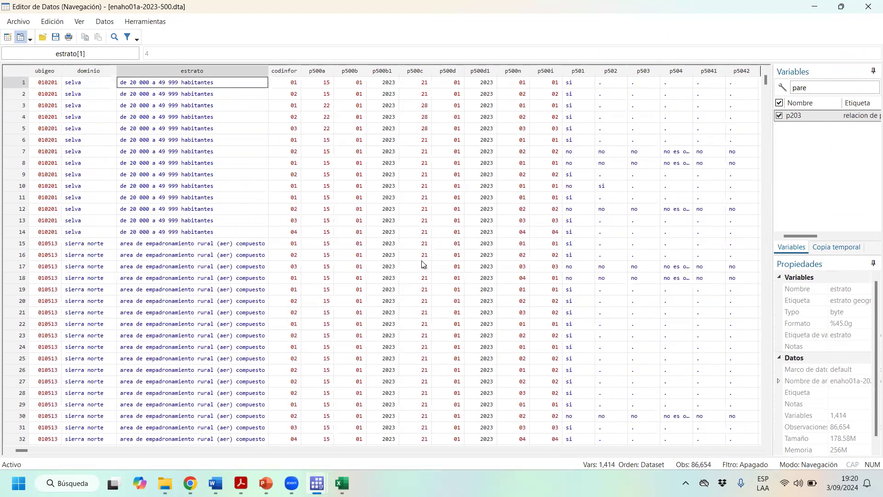
click(423, 255)
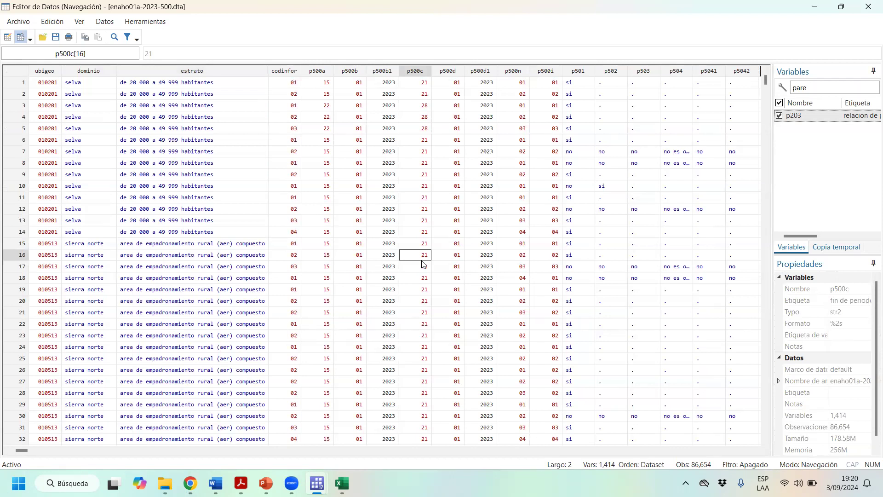
key(Right)
key(Down)
key(Down)
key(Down)
key(Down)
key(Left)
key(Left)
key(Left)
key(Left)
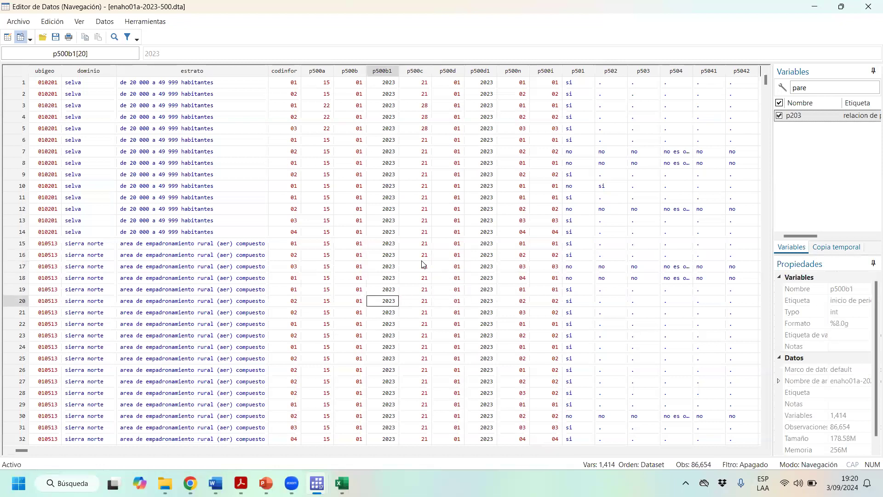
click(422, 260)
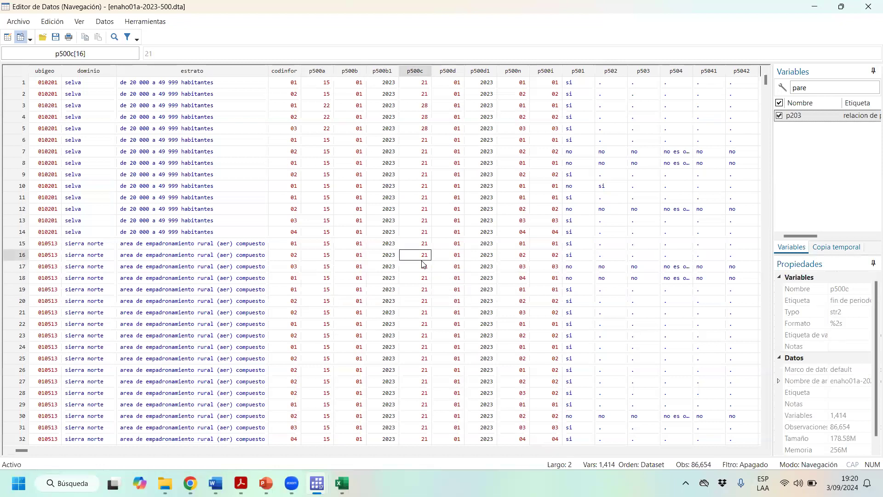
key(Left)
key(Left)
key(Left)
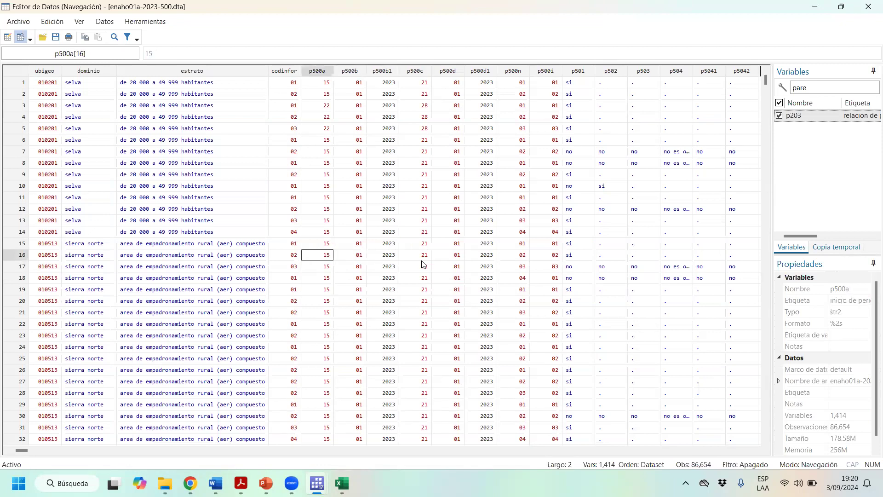
click(171, 94)
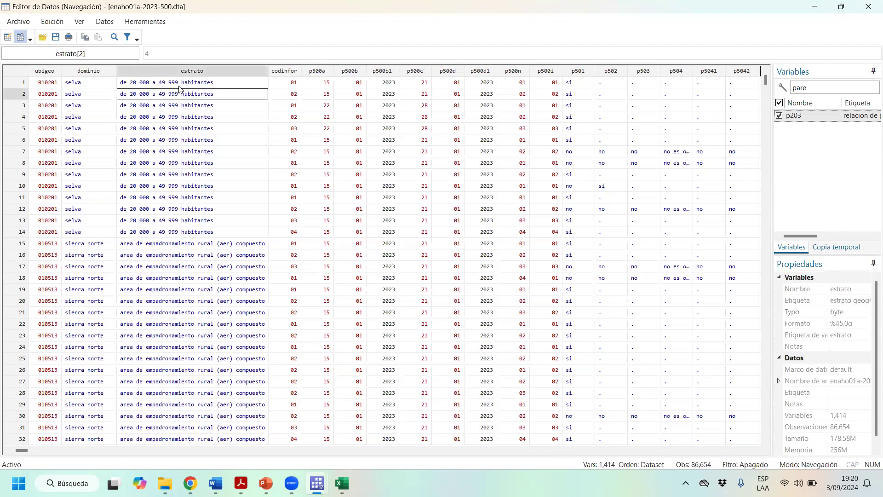
double_click(427, 4)
- Run tab estrato in the Command window
click(235, 443)
text(tab estar)
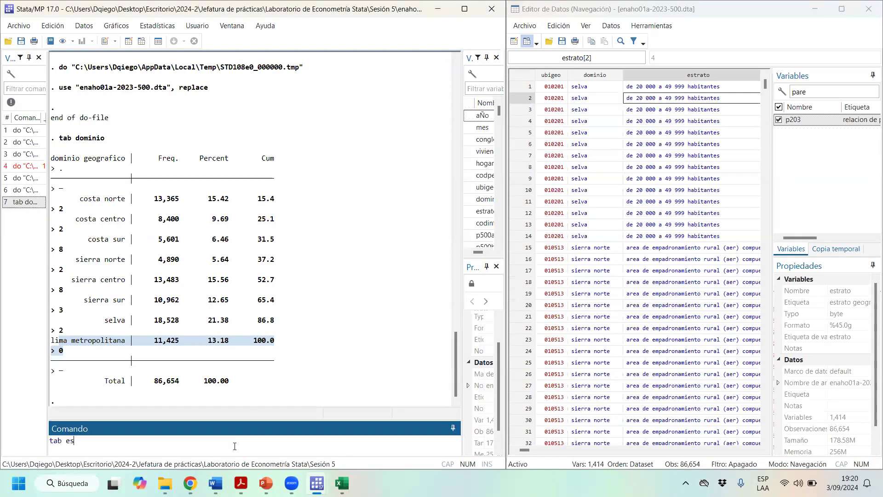
key(BackSpace)
key(BackSpace)
text(rato)
key(Return)
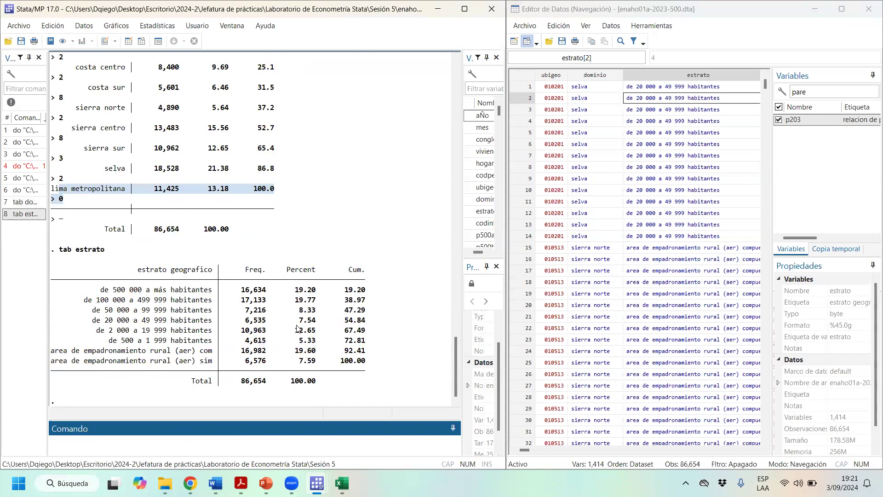
- Highlight the 500 000 a más, 100 000–499 999 and 500–1 999 habitantes strata rows
drag(93, 286, 390, 346)
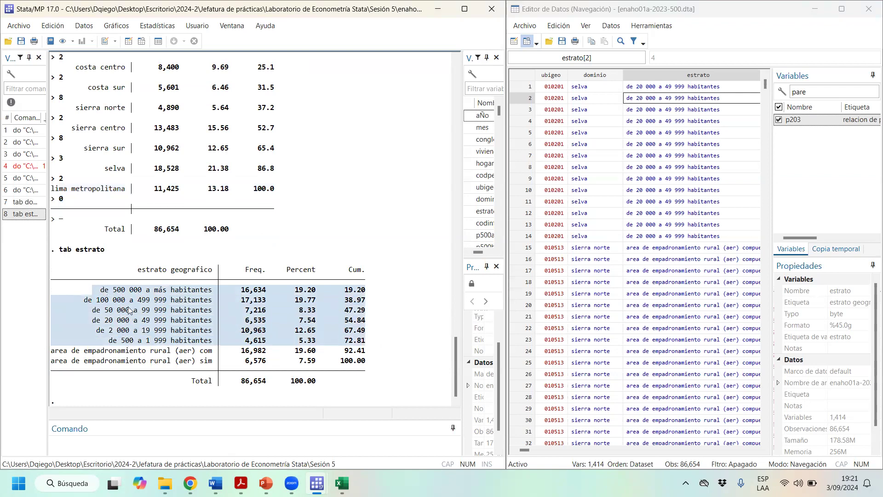
click(120, 290)
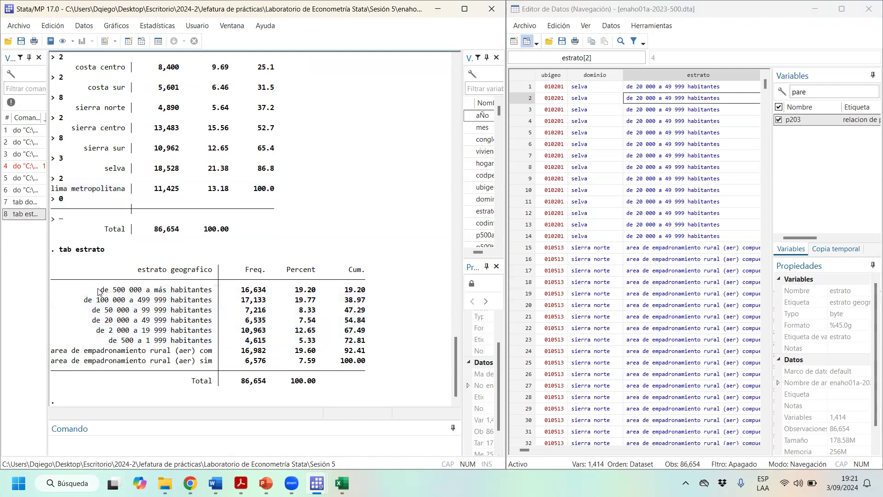
drag(98, 292, 380, 294)
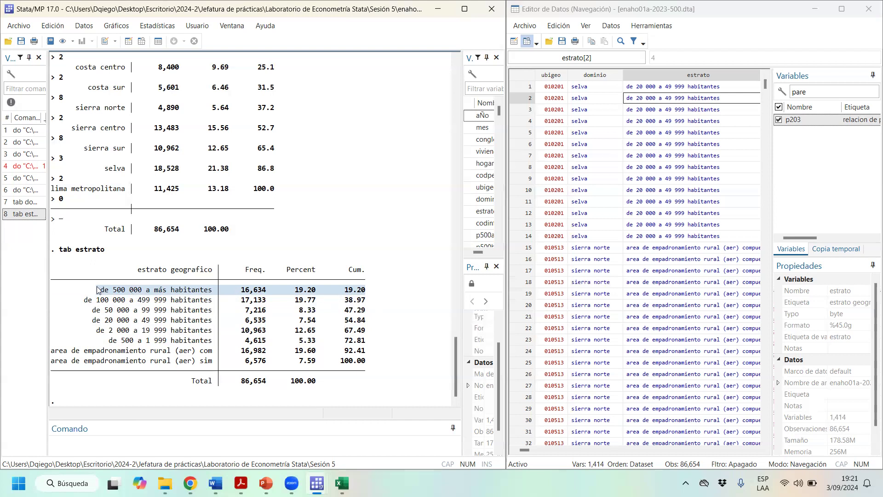
drag(72, 301, 376, 301)
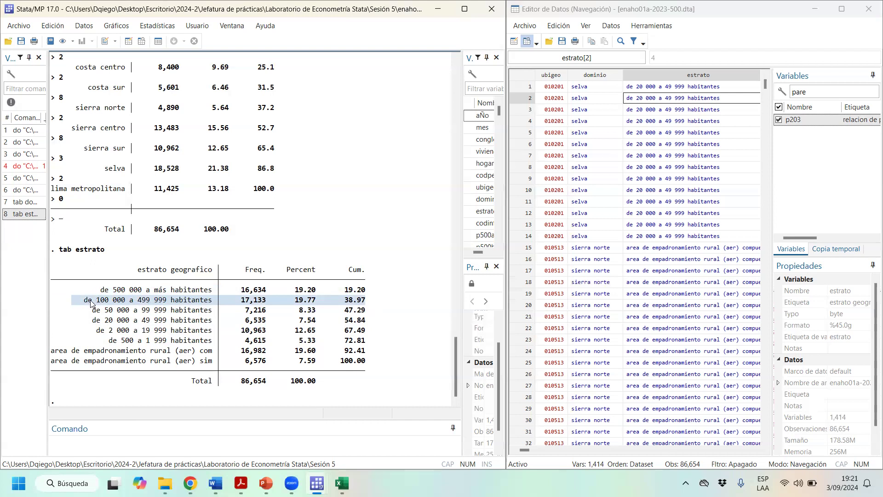
drag(109, 342, 380, 346)
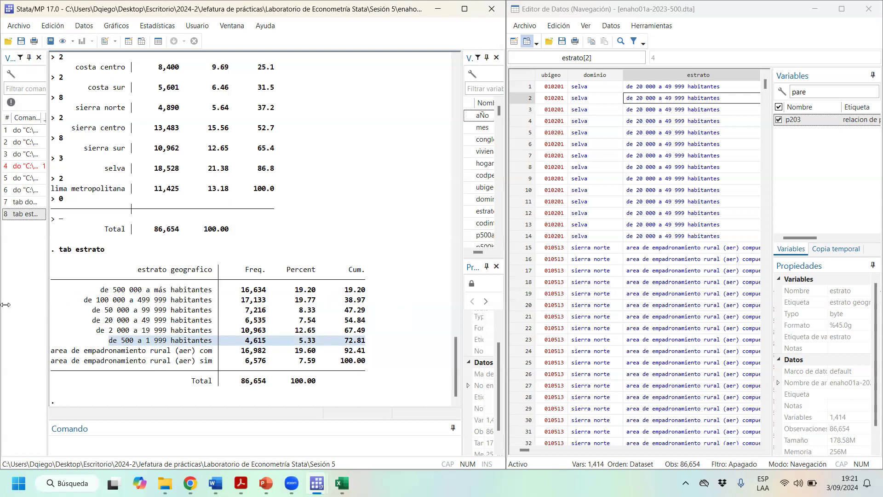
triple_click(334, 340)
drag(334, 339, 2, 281)
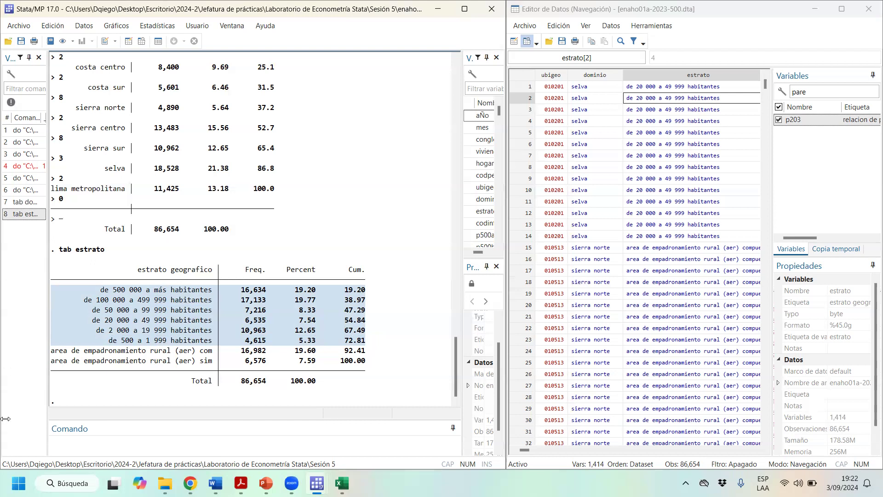
drag(372, 343, 34, 287)
drag(381, 364, 3, 349)
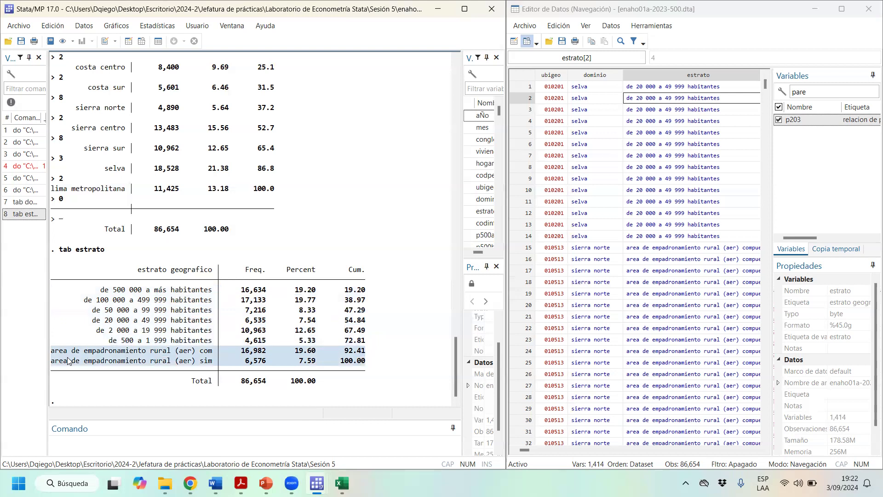
click(203, 361)
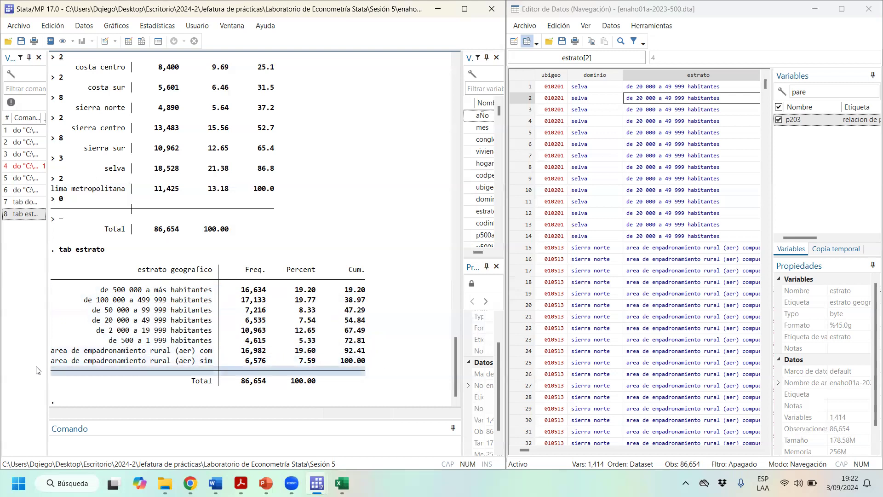
drag(35, 358, 43, 349)
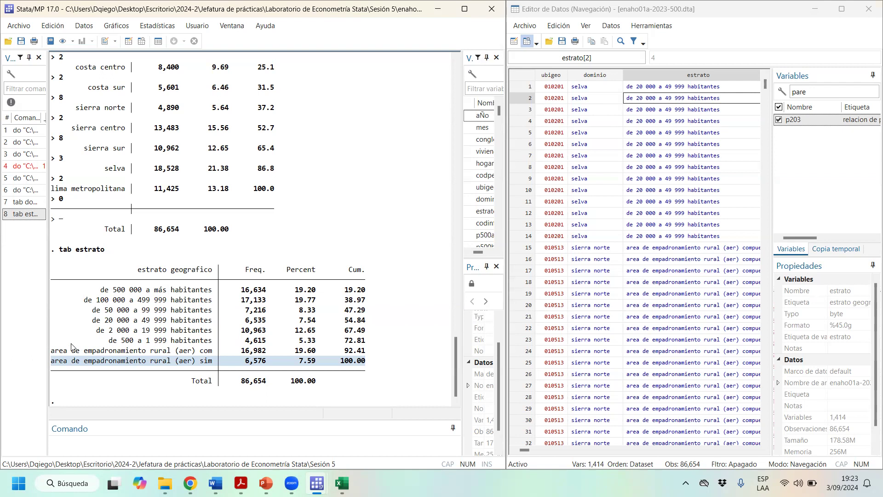
drag(52, 350, 387, 355)
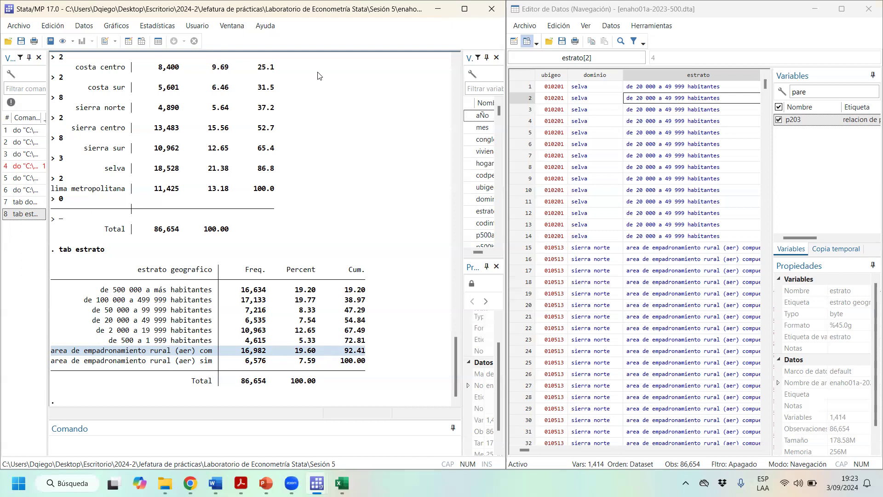
drag(370, 342, 39, 285)
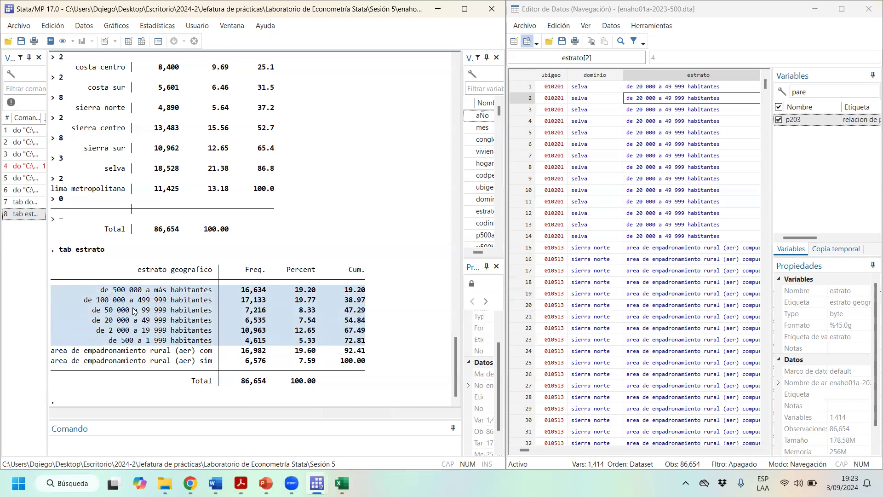
click(355, 367)
drag(356, 366, 35, 347)
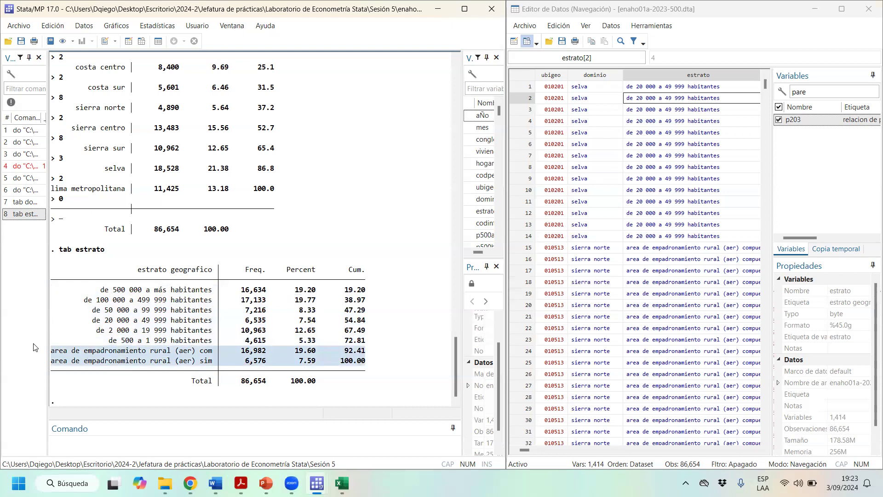
click(654, 239)
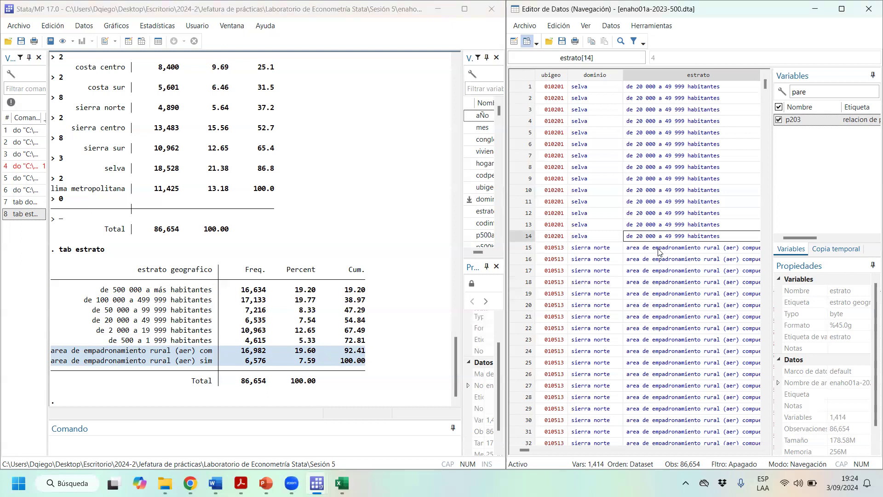
- Clear the 'pare' variable filter to list all variables and narrow the Data Editor
key(Right)
key(Right)
key(Right)
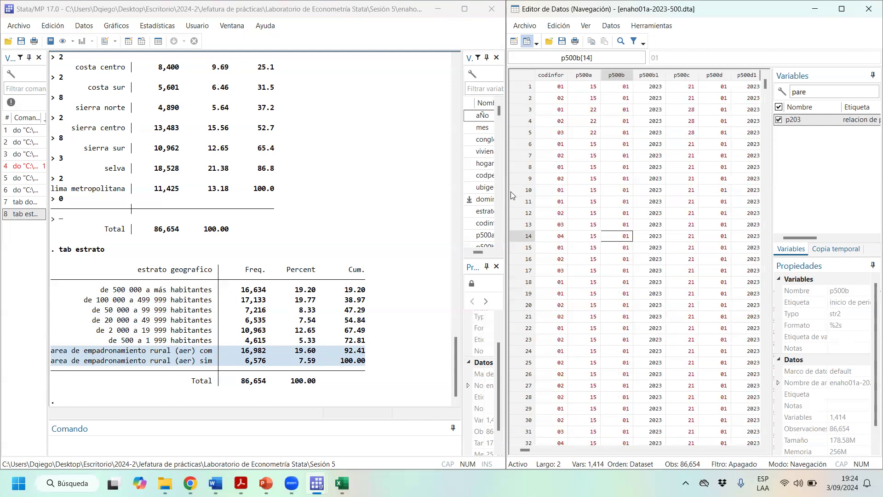
drag(506, 196, 293, 195)
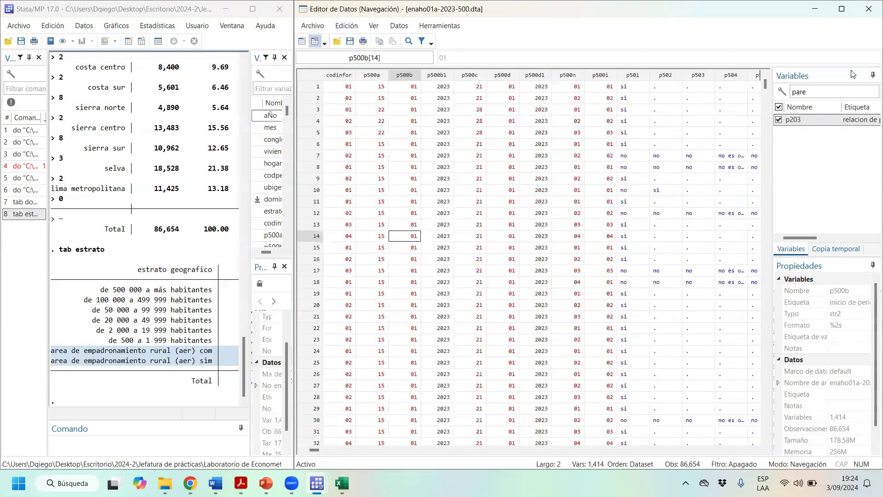
double_click(805, 92)
key(BackSpace)
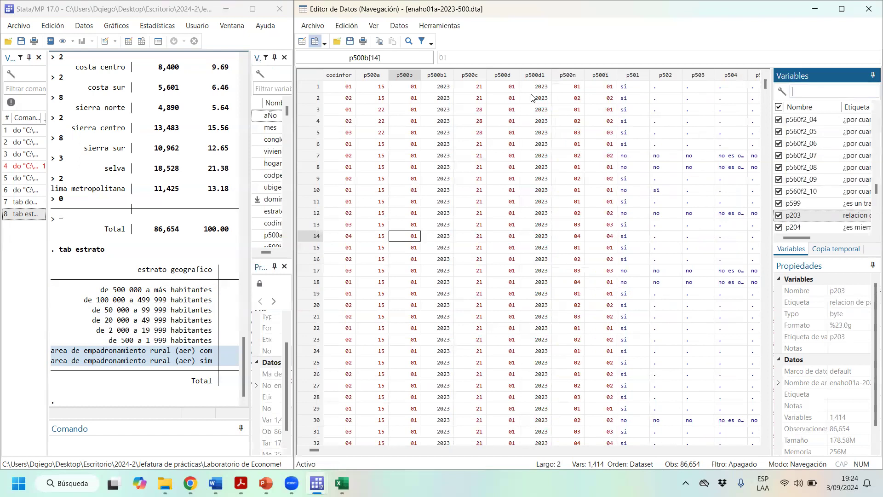
click(402, 33)
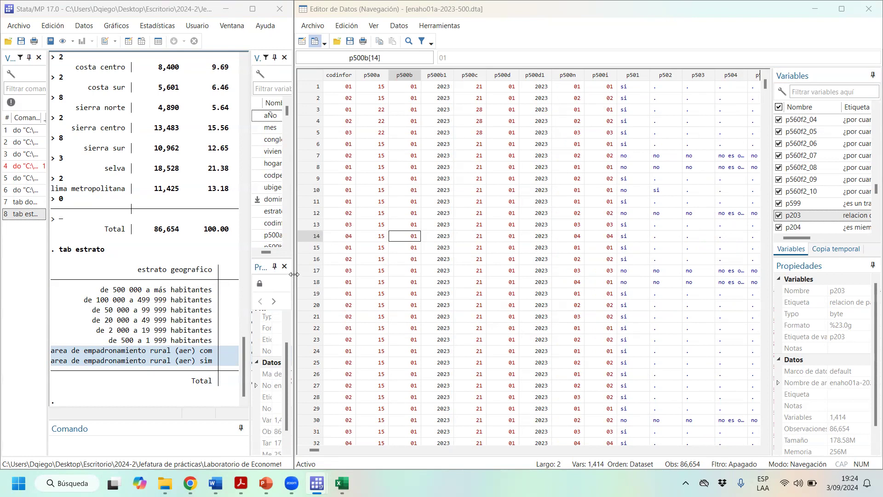
drag(294, 274, 294, 274)
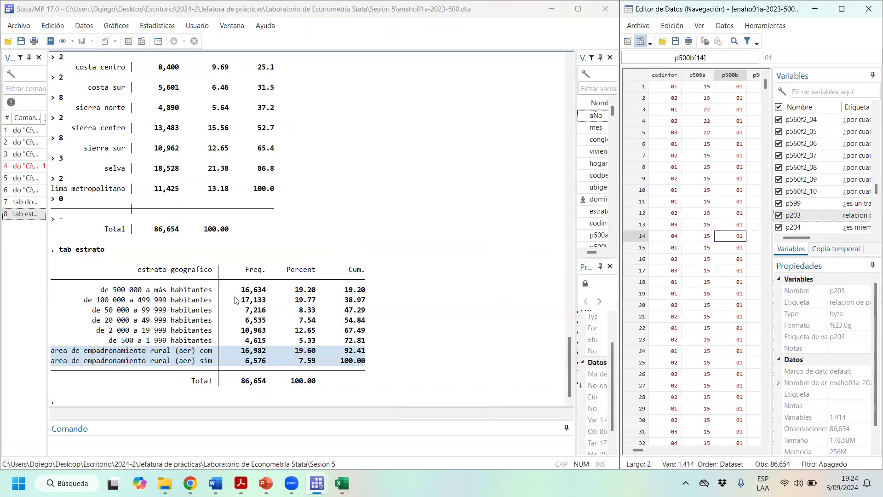
click(237, 299)
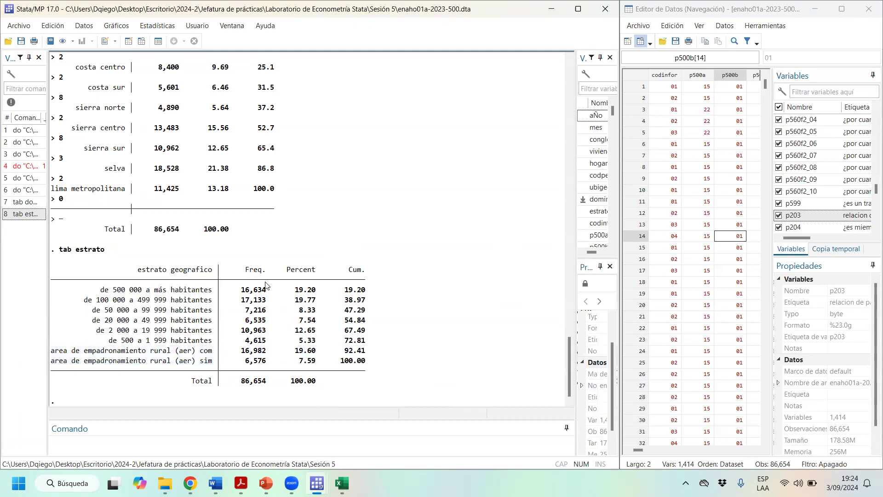
- Highlight the 16,634 and 17,133 frequencies and the 4,615 rural row in the estrato table
drag(266, 290, 242, 290)
drag(213, 295, 96, 295)
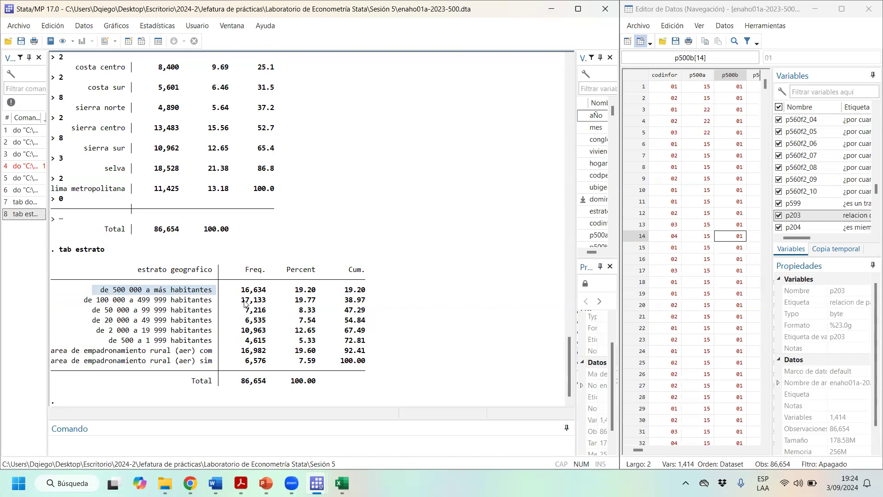
drag(270, 301, 85, 306)
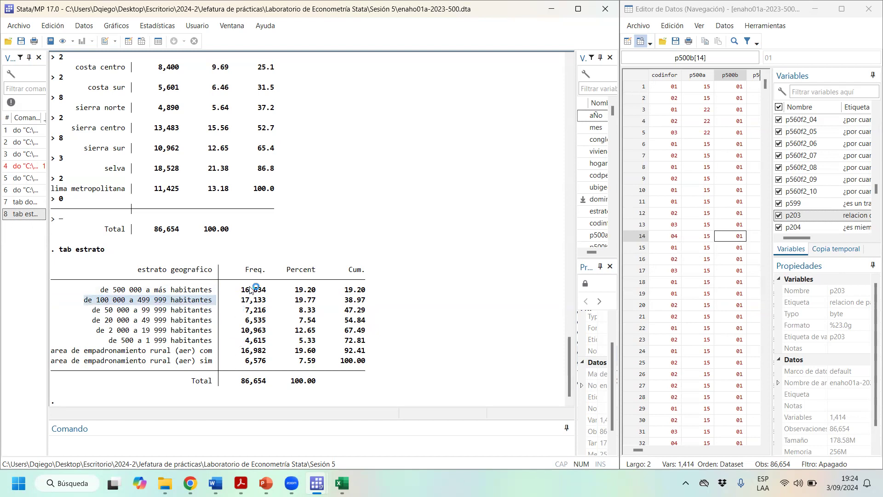
drag(244, 351, 246, 337)
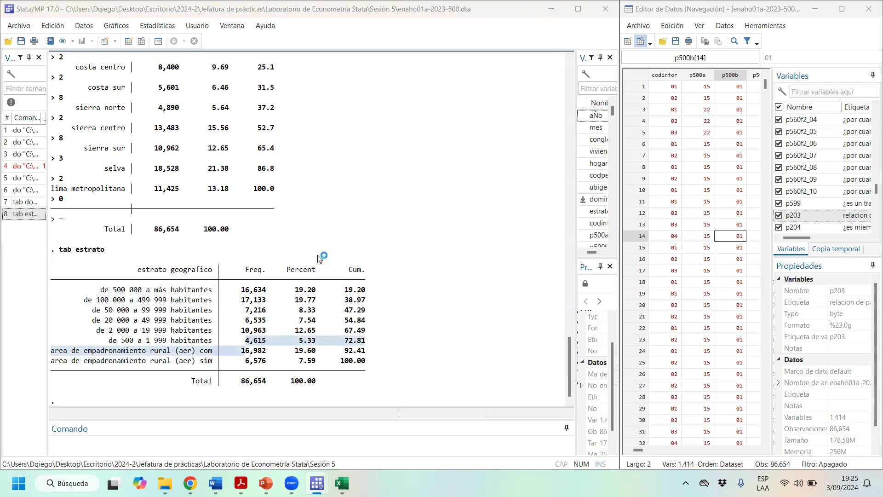
- Enlarge the data browser and widen the variable list to show type and format
drag(620, 161, 309, 184)
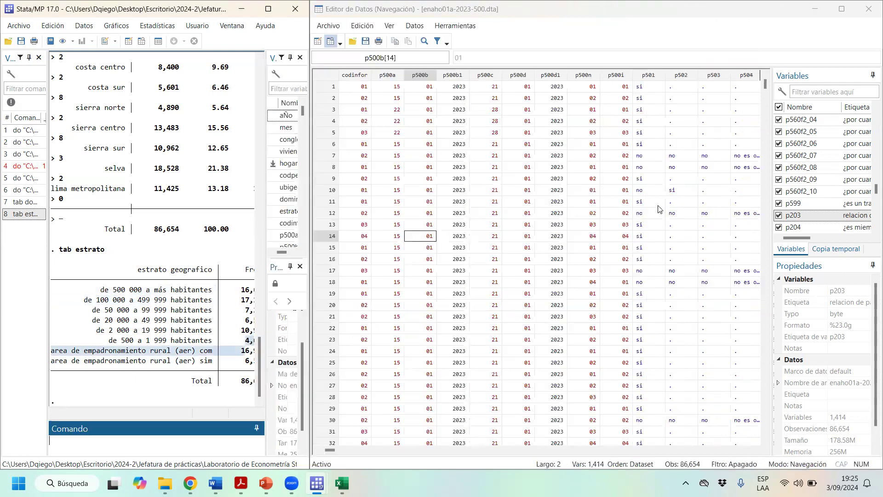
drag(772, 210, 623, 207)
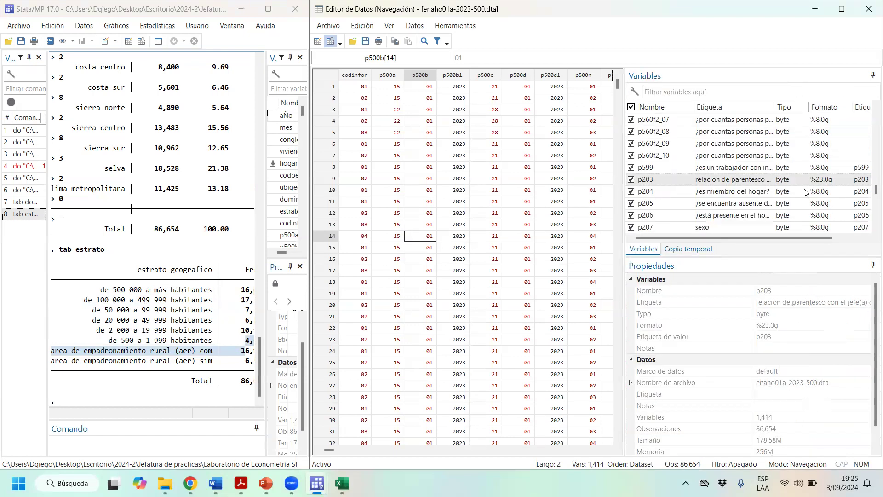
scroll(782, 192, up, 5)
scroll(759, 192, up, 7)
scroll(760, 196, up, 8)
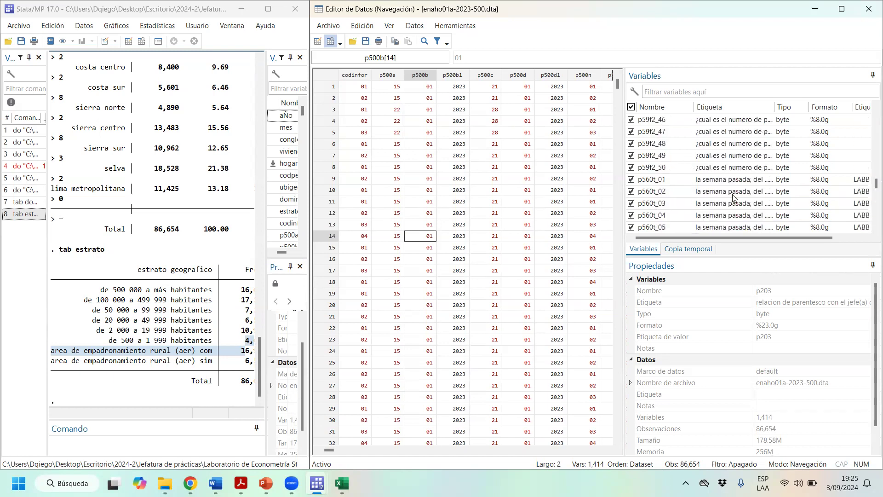
mouse_move(873, 183)
mouse_down()
mouse_move(869, 100)
mouse_move(869, 224)
mouse_move(870, 187)
mouse_up()
- Filter the variable list by 'ocu50' and jump the grid to the ocu500 column
click(694, 93)
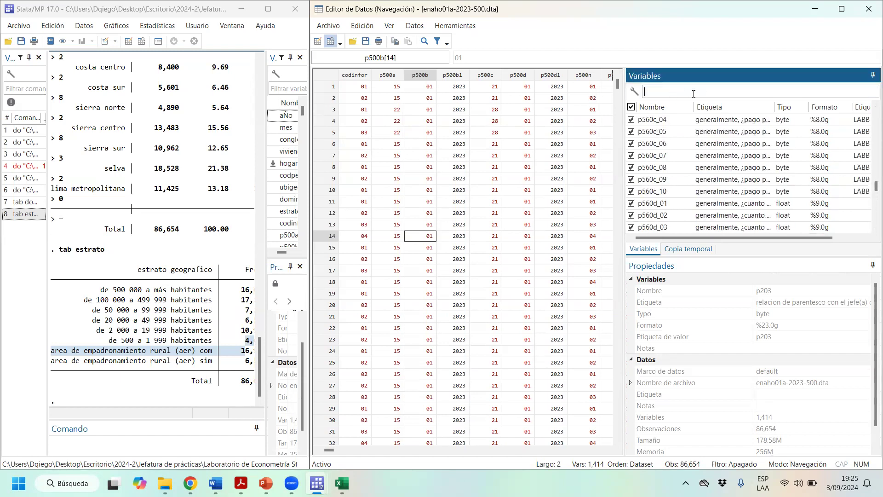
text(ocu)
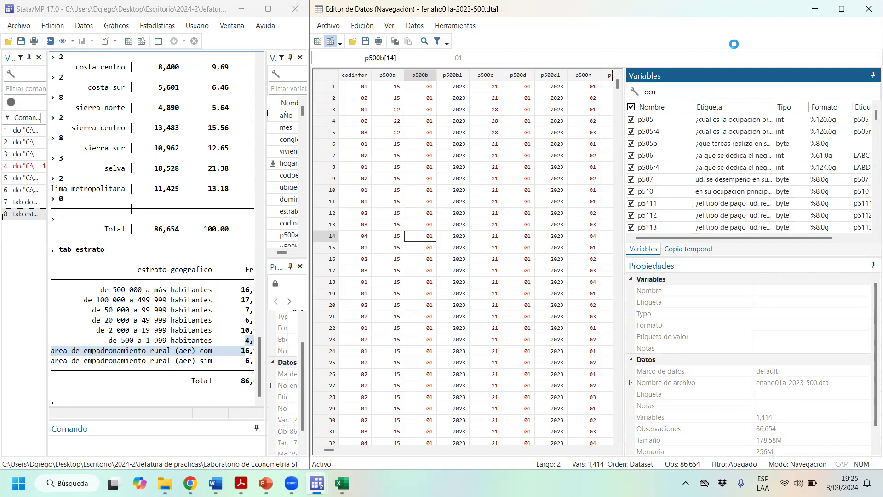
text(p)
key(BackSpace)
text(50)
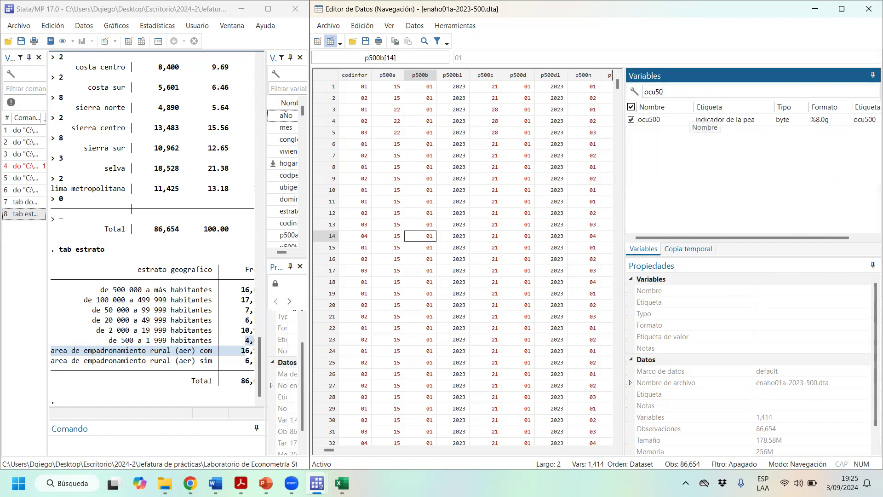
click(662, 121)
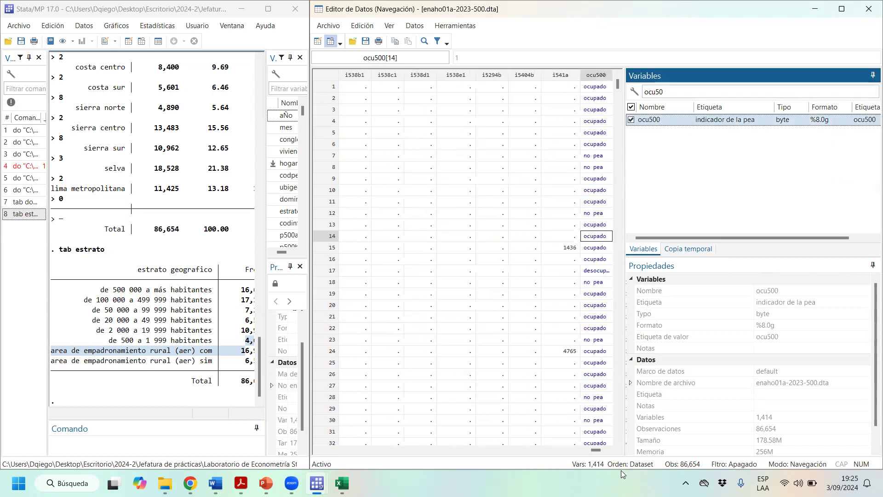
drag(598, 451, 592, 450)
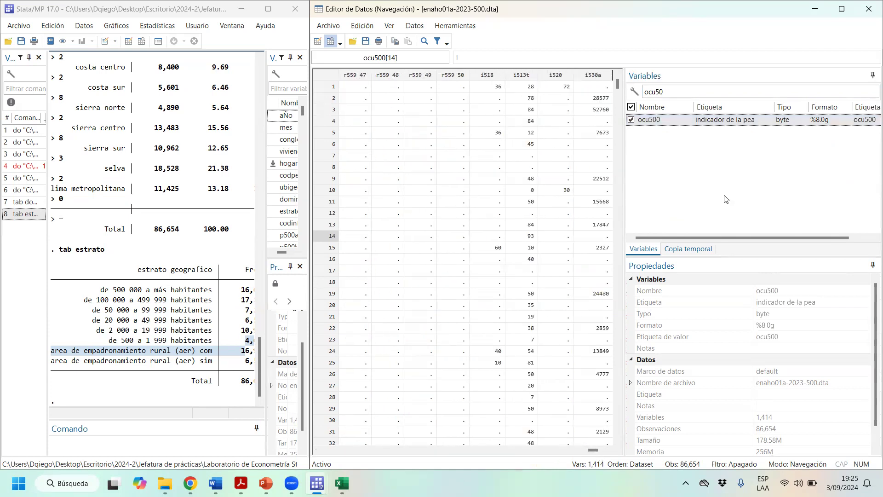
click(698, 121)
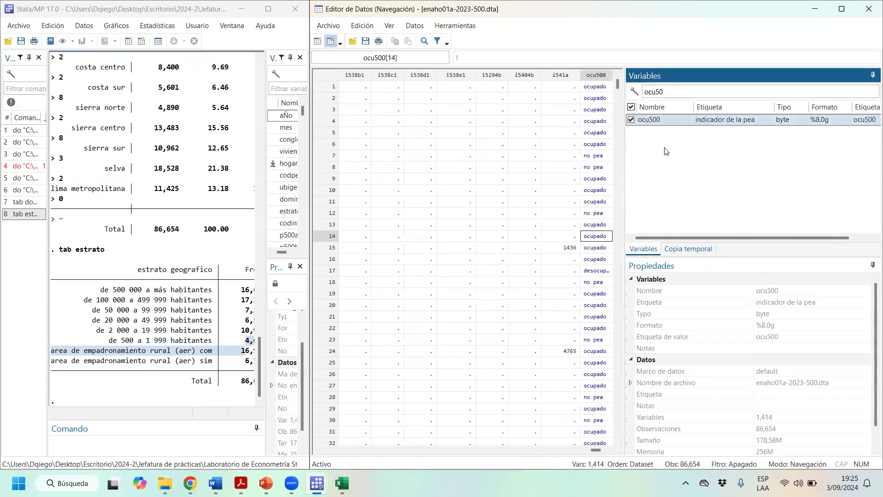
click(142, 453)
mouse_move(190, 483)
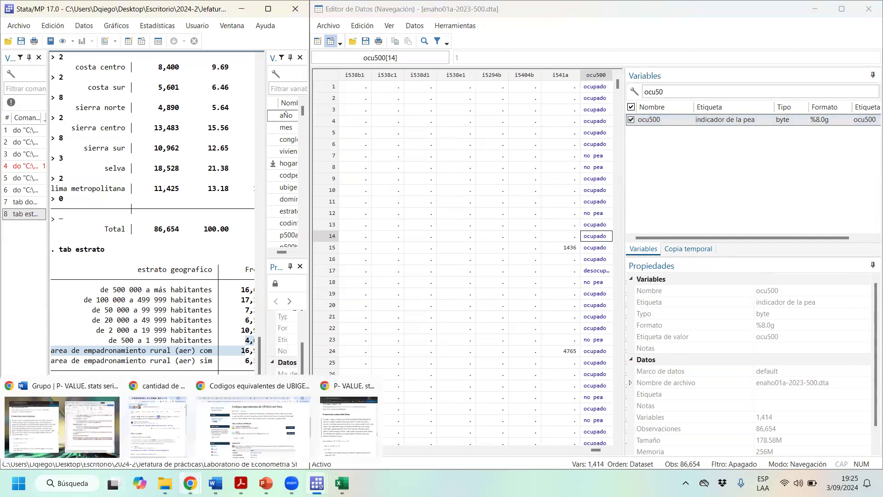
- Run tab ocu500, then re-run it from History after widening the Stata window
click(183, 154)
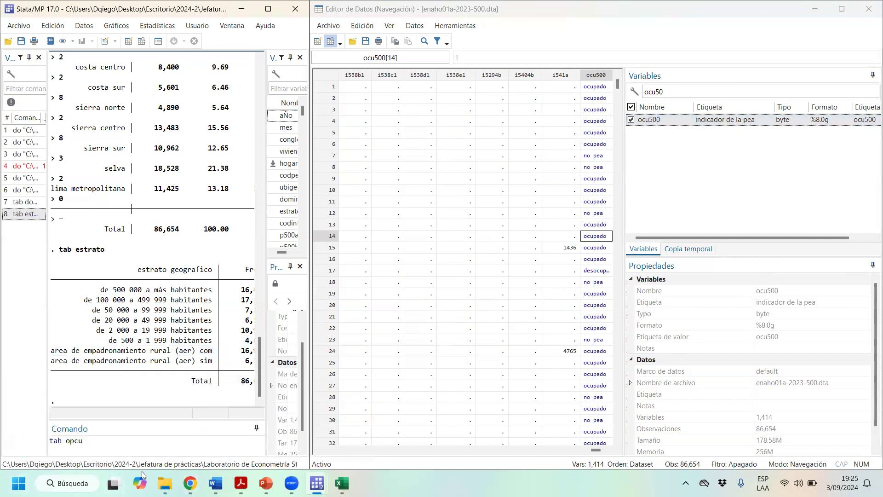
click(143, 446)
key(BackSpace)
key(BackSpace)
key(BackSpace)
key(BackSpace)
text(ocu500)
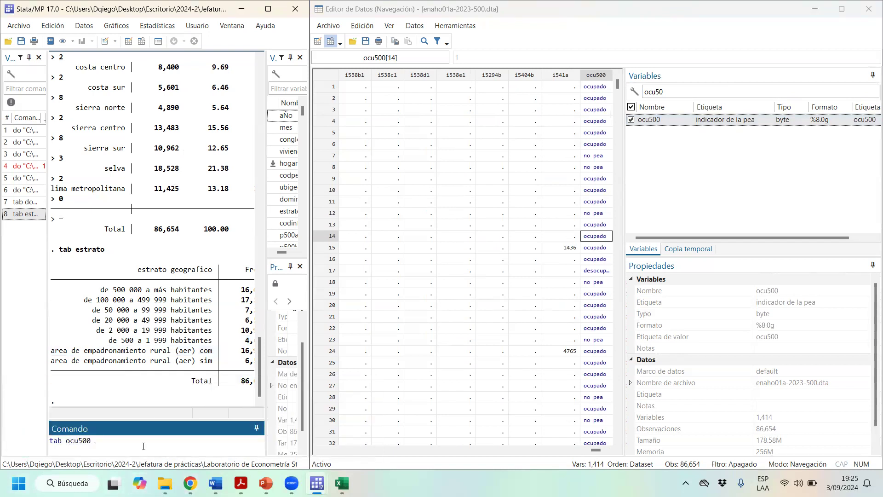
key(Return)
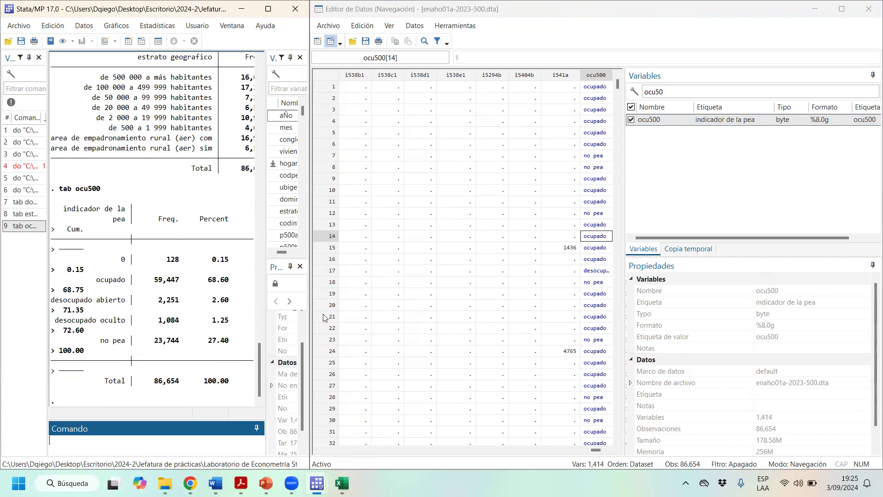
drag(312, 312, 385, 312)
double_click(23, 226)
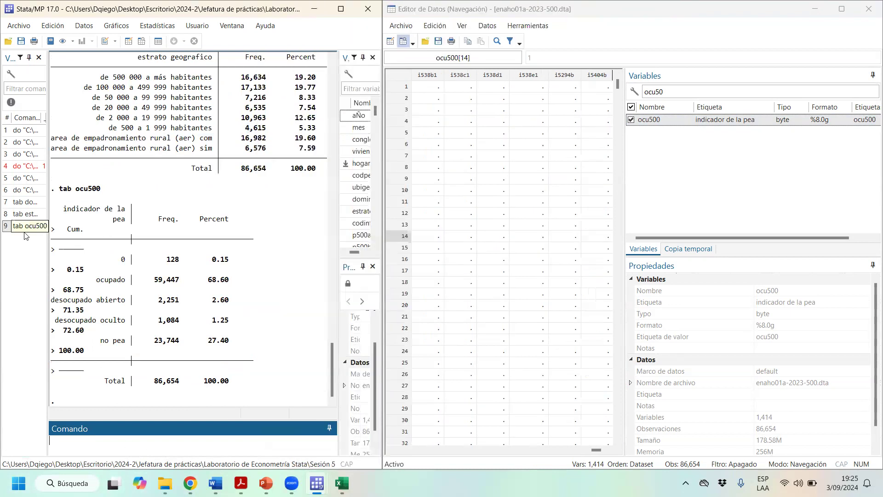
- Highlight the table rows: ocupado 59,447, desocupado abierto 2,251, desocupado oculto 1,084, no pea 23,744
mouse_move(114, 322)
mouse_down()
mouse_move(133, 323)
mouse_move(127, 331)
mouse_up()
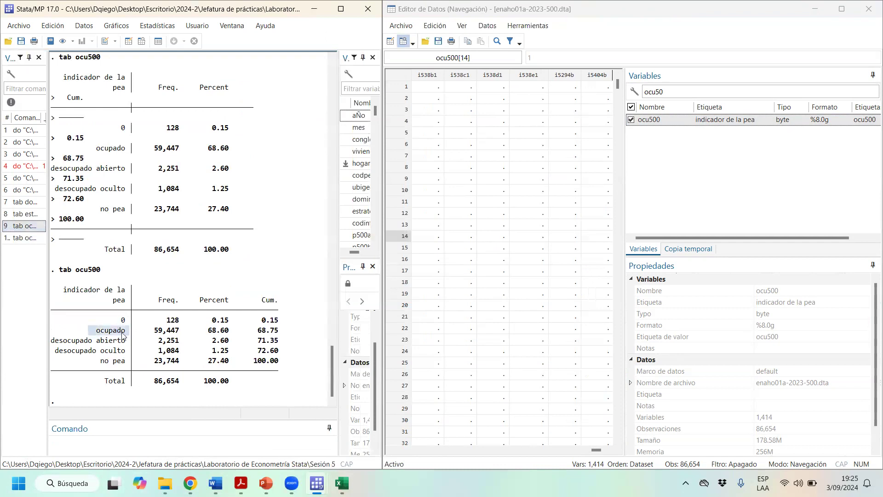
drag(60, 341, 134, 343)
drag(55, 352, 126, 362)
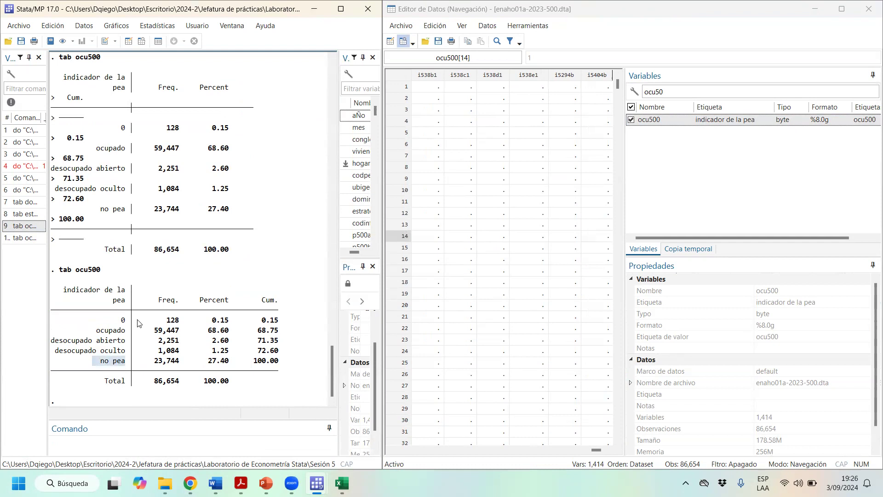
drag(99, 320, 309, 324)
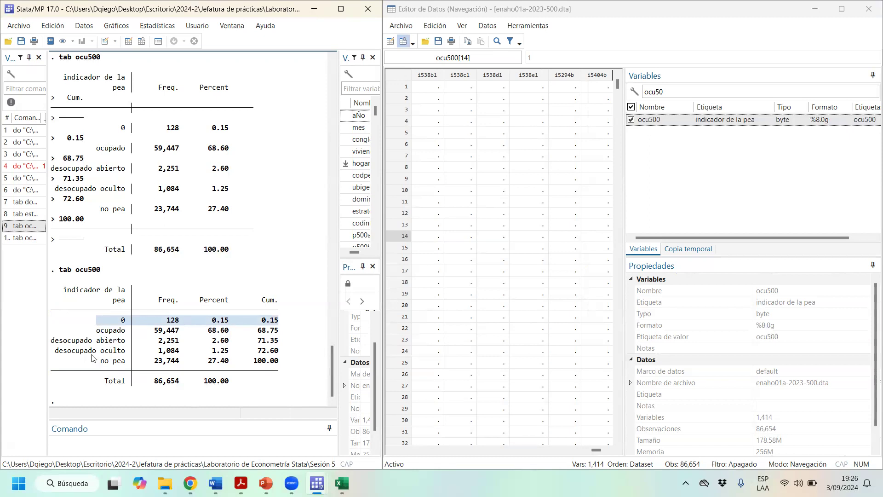
drag(96, 332, 170, 335)
drag(179, 335, 129, 334)
drag(52, 341, 176, 342)
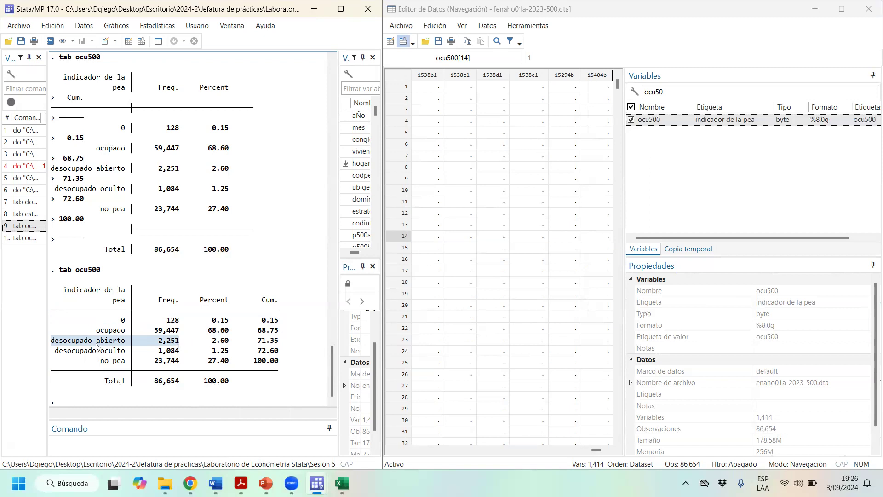
drag(63, 354, 180, 359)
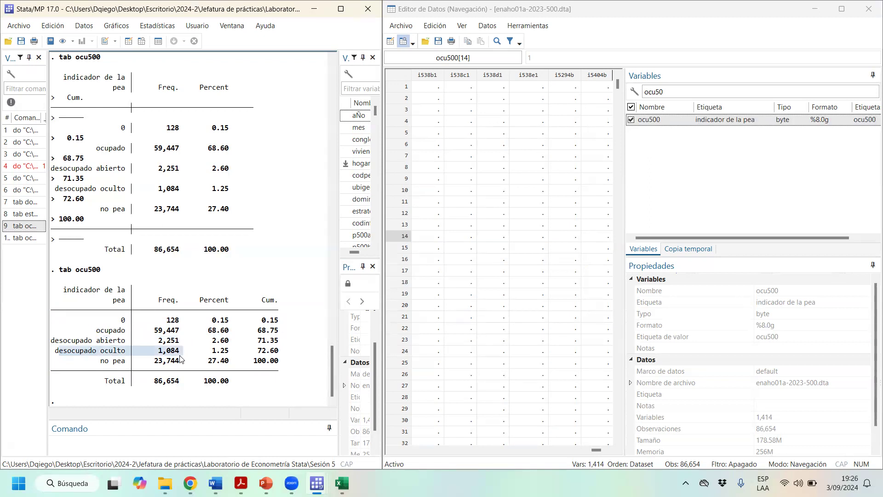
drag(99, 364, 175, 364)
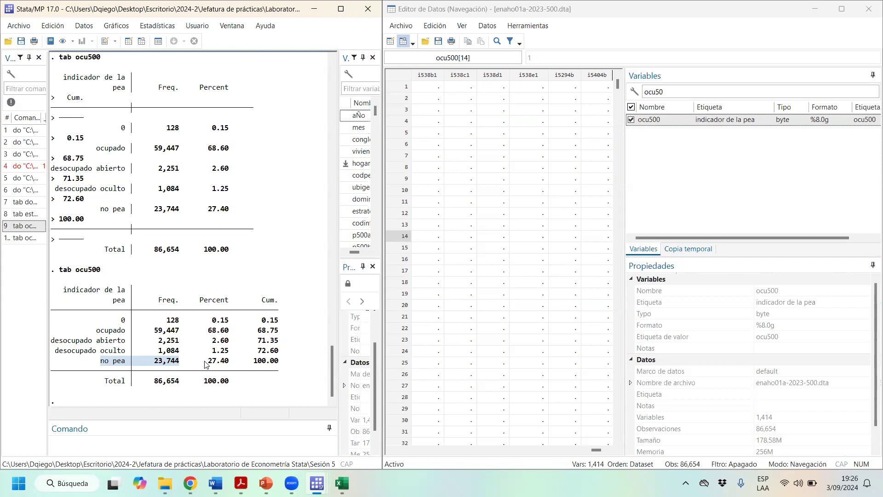
double_click(675, 91)
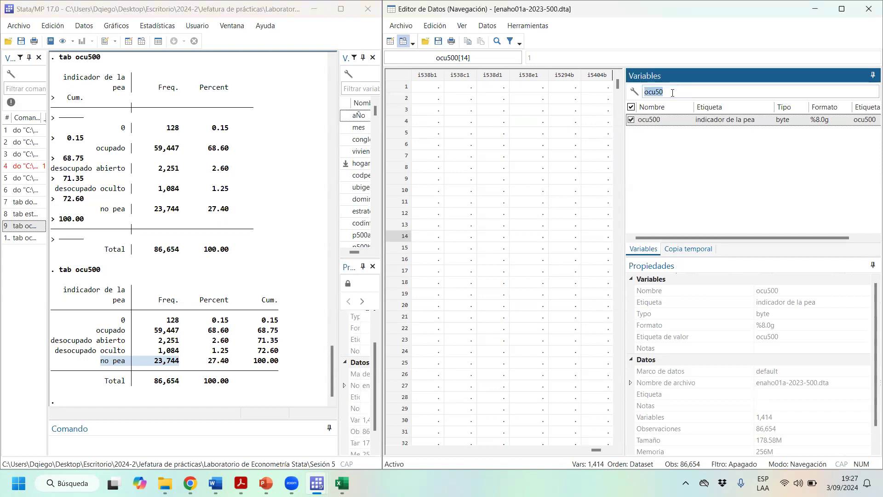
- Filter variables by 'inf' to show the ocupinf column, and widen the main results window
text(inf)
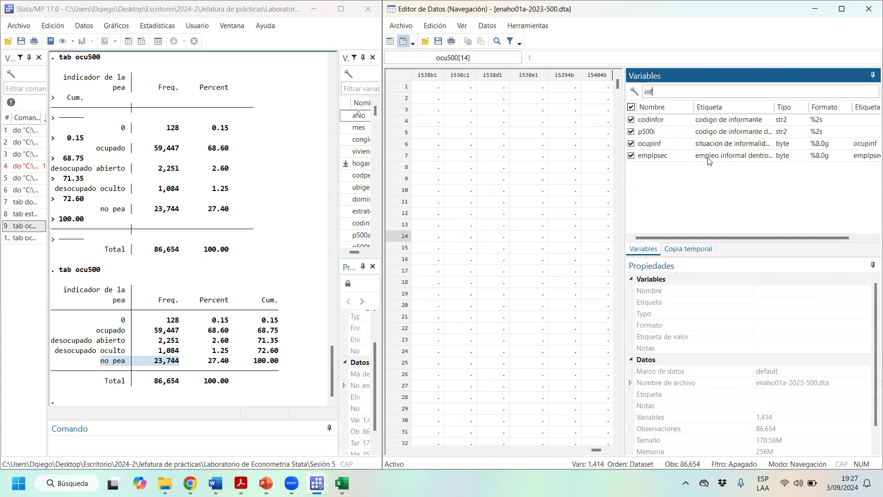
click(665, 144)
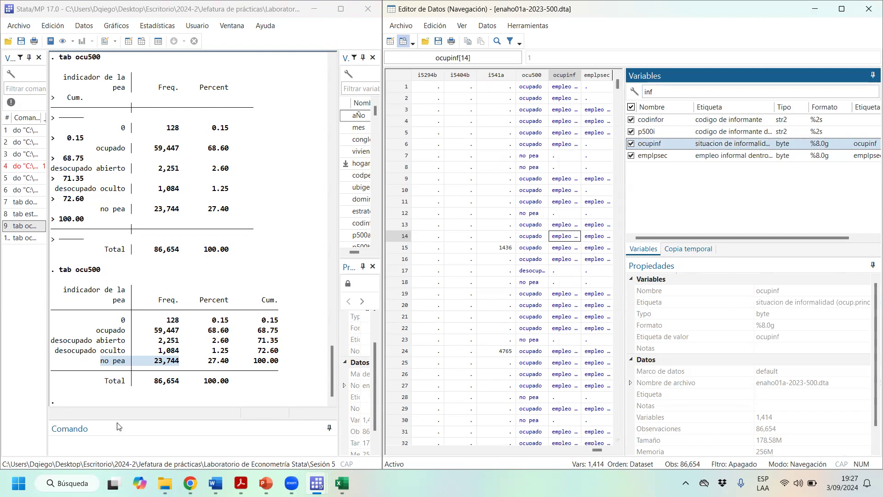
click(131, 434)
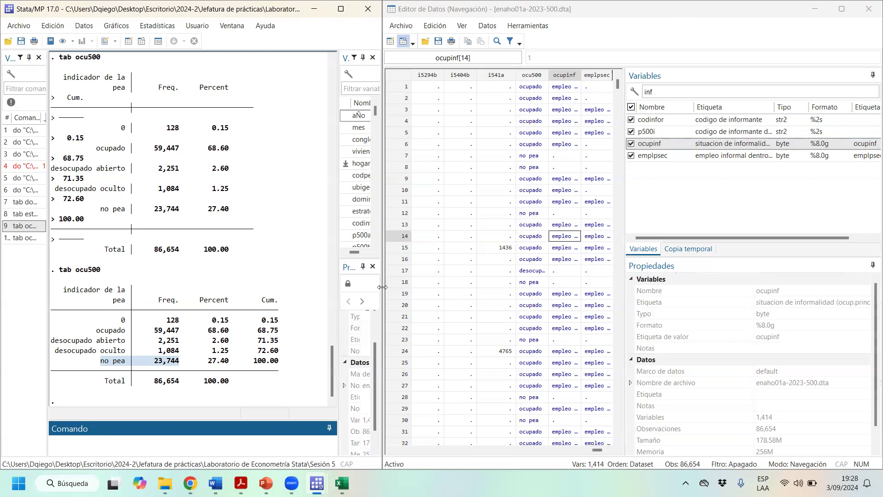
drag(382, 290, 481, 285)
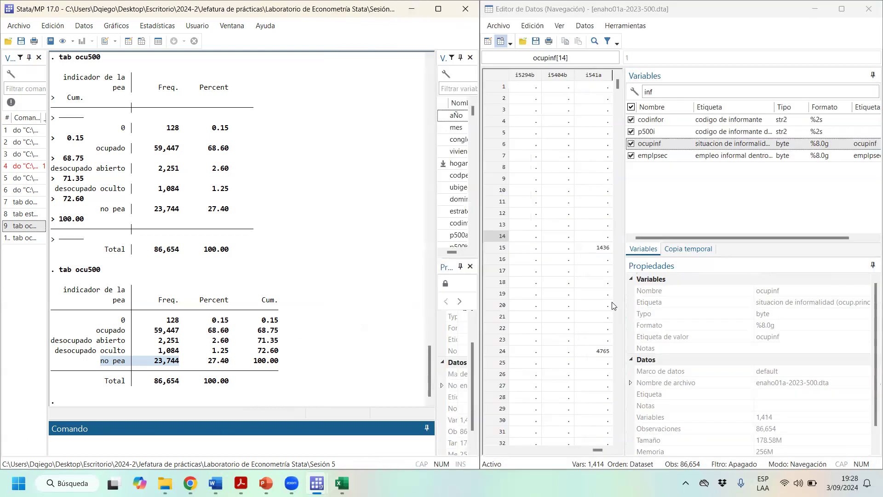
drag(624, 216, 795, 216)
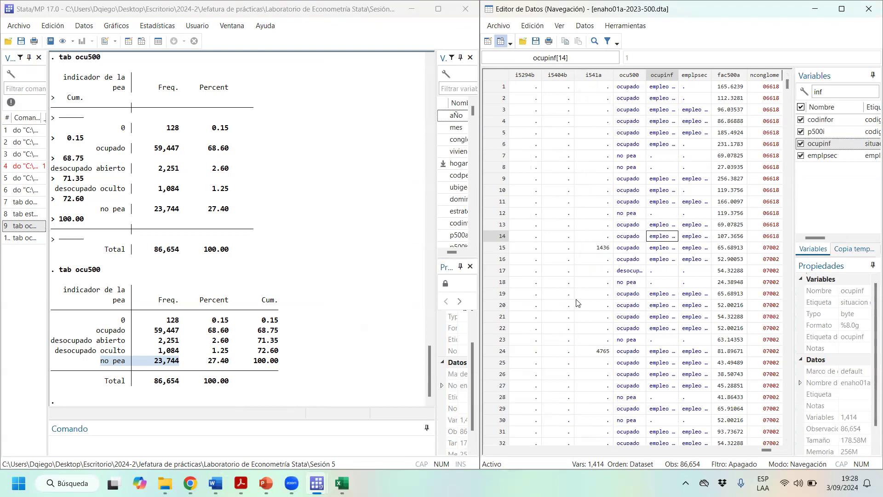
- Tabulate ocupinf (46,443 informal, 13,004 formal) and widen the emplpsec column in the Data Editor
click(121, 438)
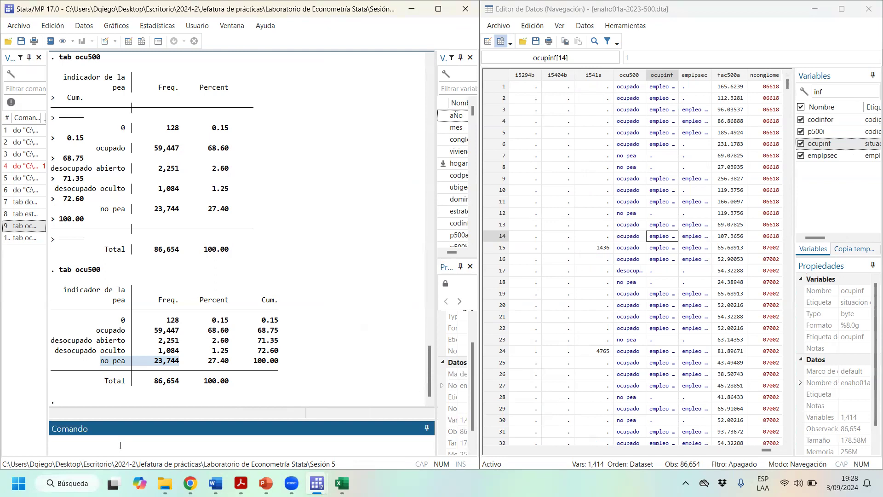
text(tab ocuinf)
key(Return)
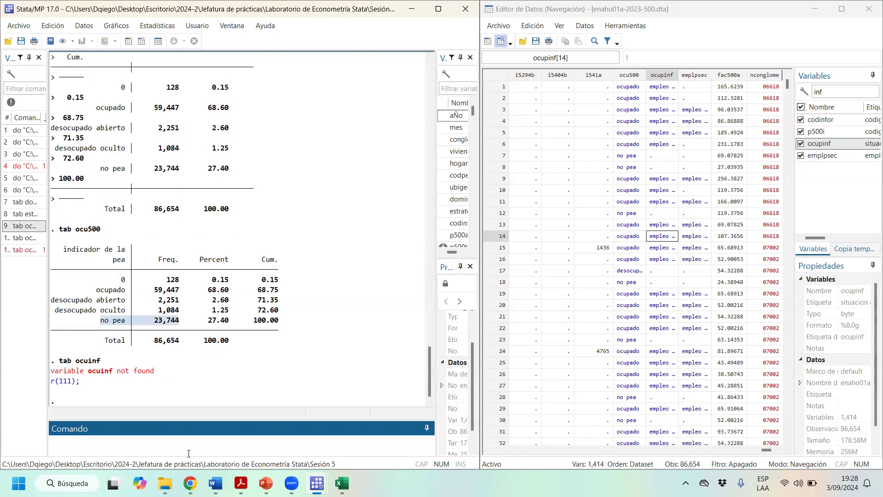
text(tab oc)
text(uinf)
text(pinf)
key(Return)
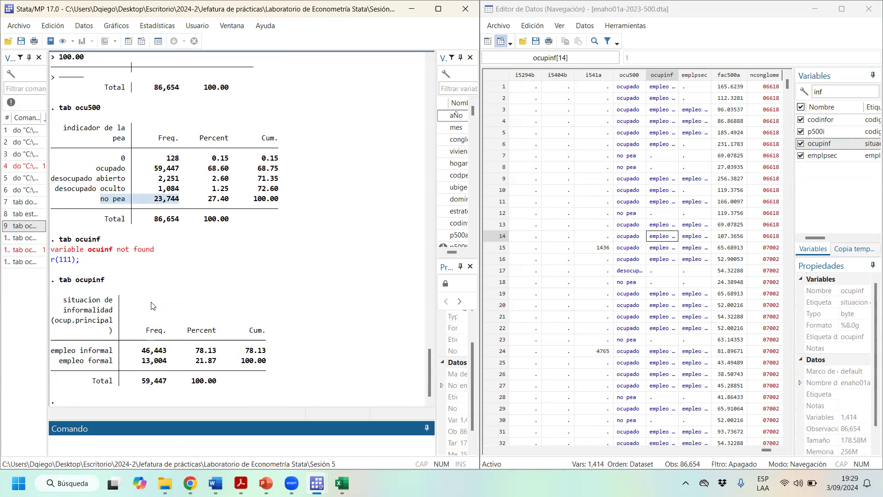
drag(711, 79, 760, 78)
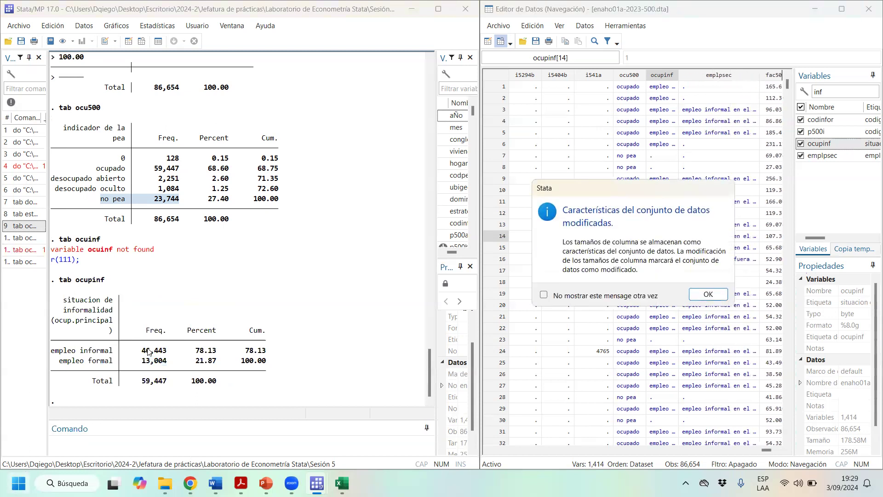
click(707, 296)
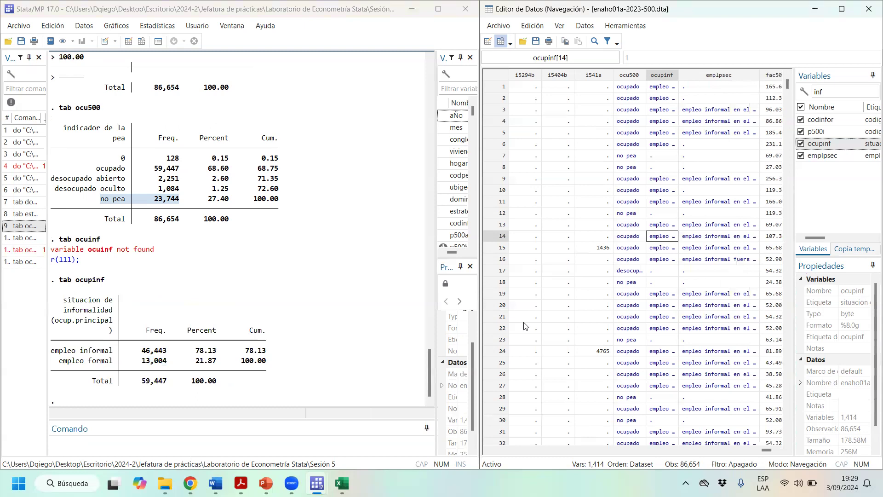
- Locate the emplpsec column in the data grid and widen the Variables panel to show labels
click(182, 455)
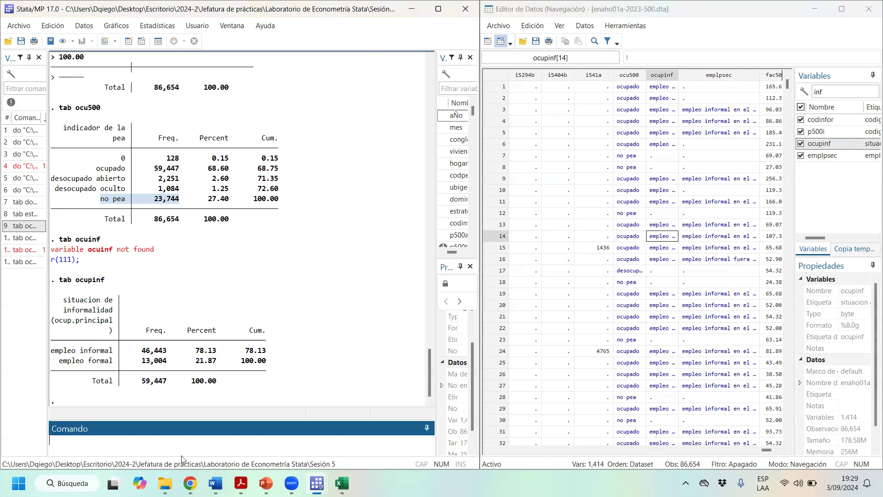
text(tab)
click(779, 455)
click(553, 305)
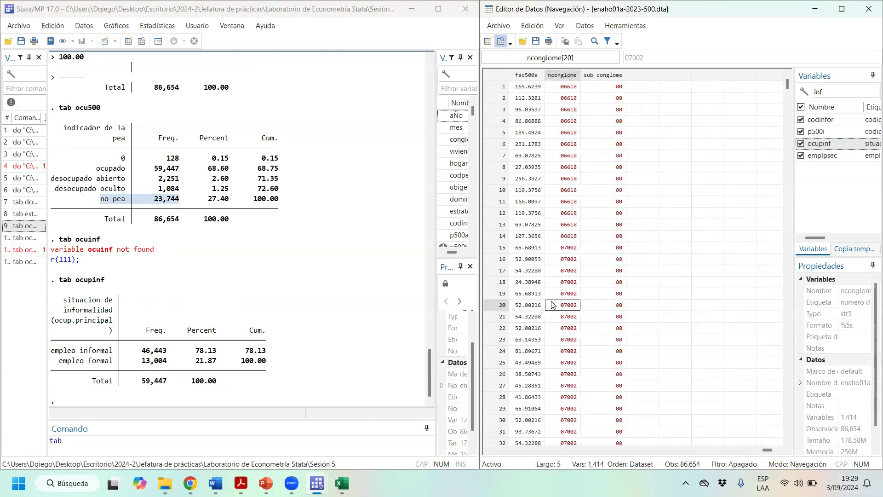
key(Left)
key(Left)
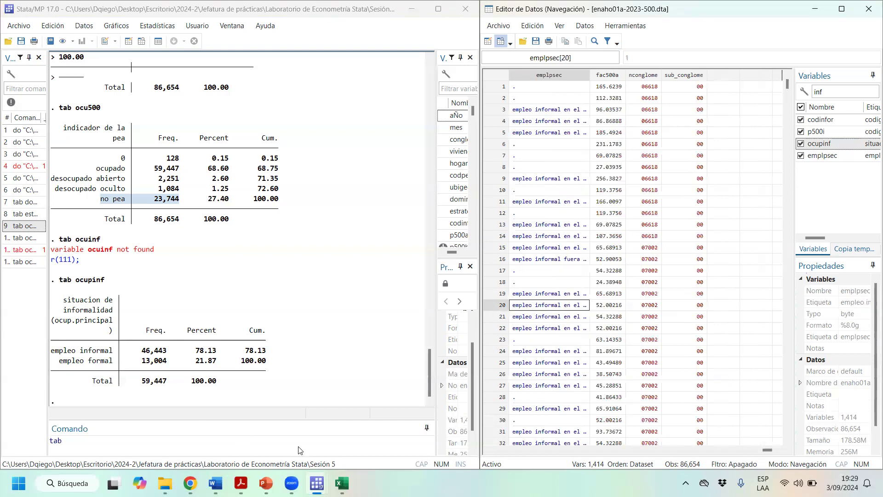
click(556, 352)
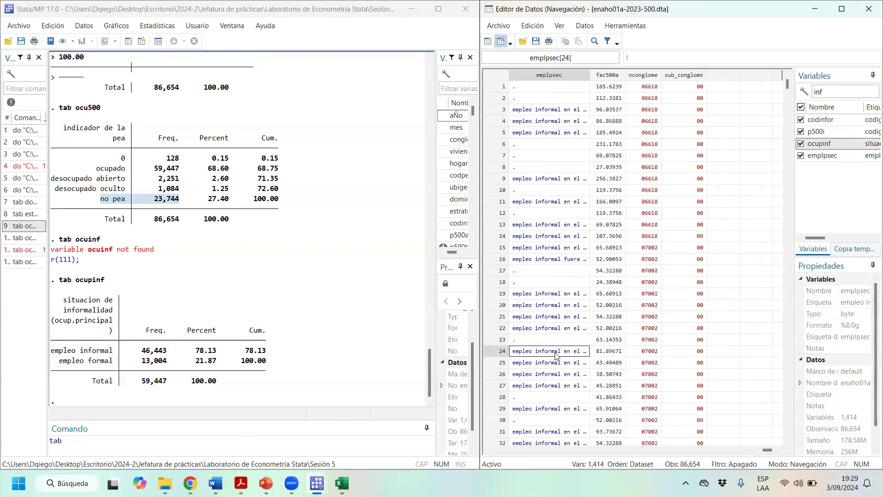
key(Left)
key(Left)
key(Left)
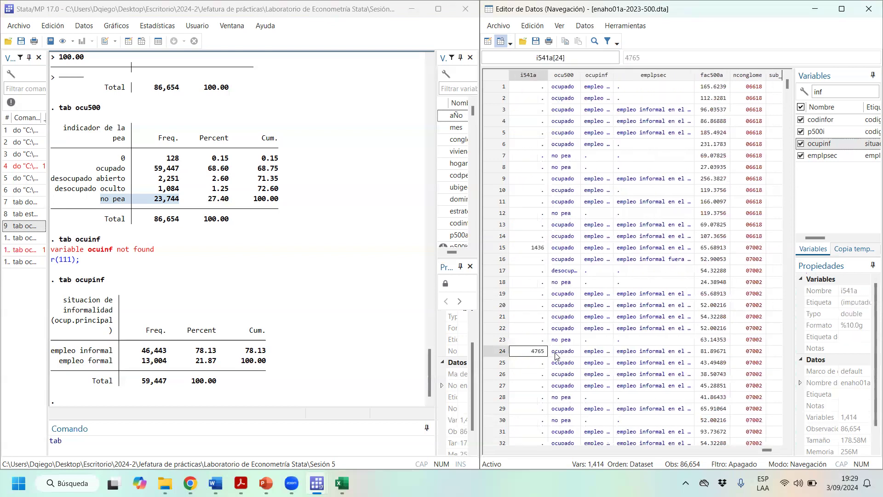
key(Right)
key(Right)
key(Right)
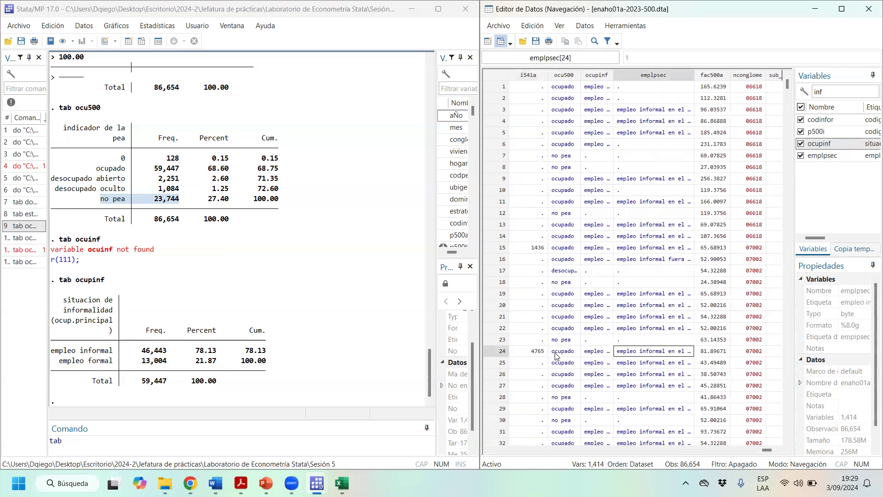
drag(793, 242, 654, 241)
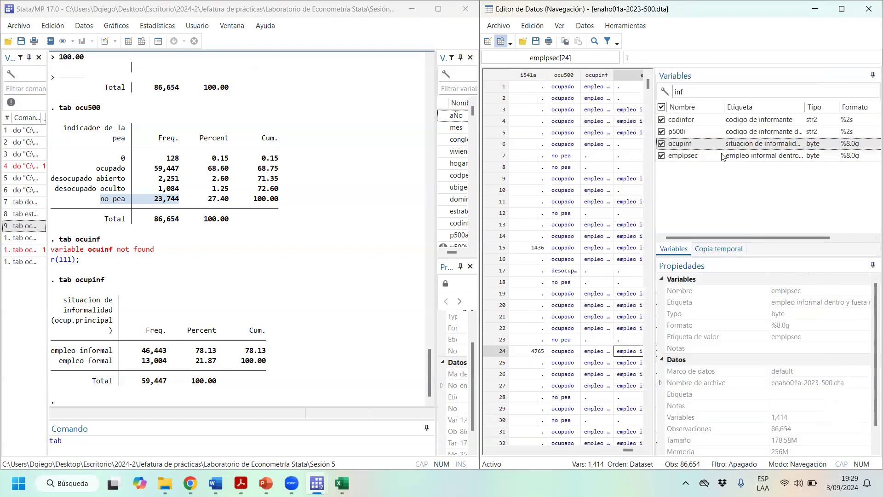
- Tabulate emplpsec: 39,305 informal jobs inside the informal sector, 7,138 outside it
click(186, 447)
text(em)
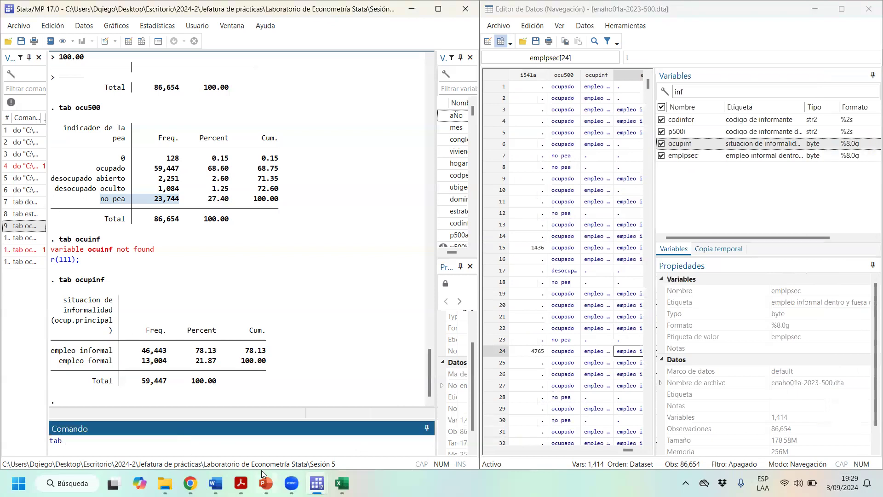
mouse_move(262, 474)
text(plepsex)
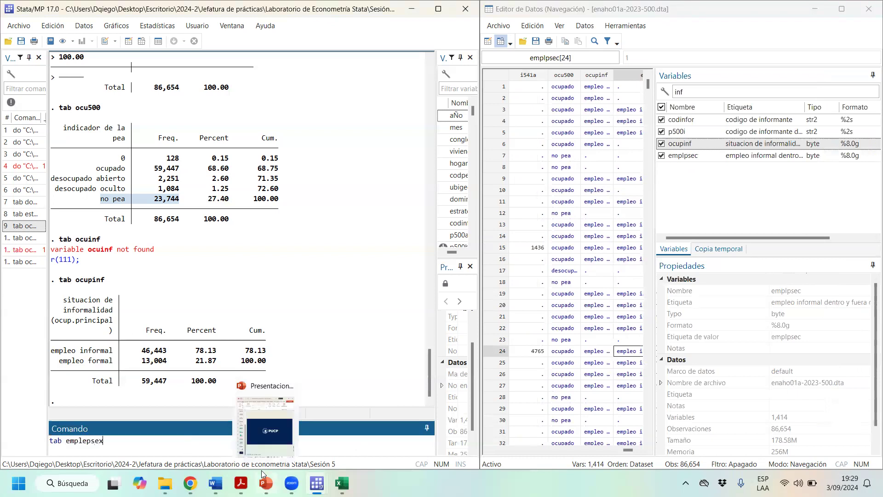
key(BackSpace)
text(c)
key(Return)
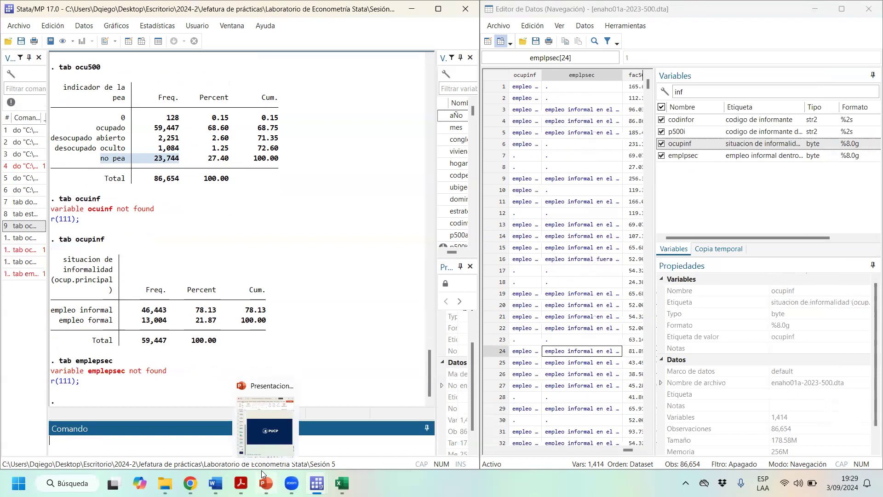
text(tab emplepsec)
key(Return)
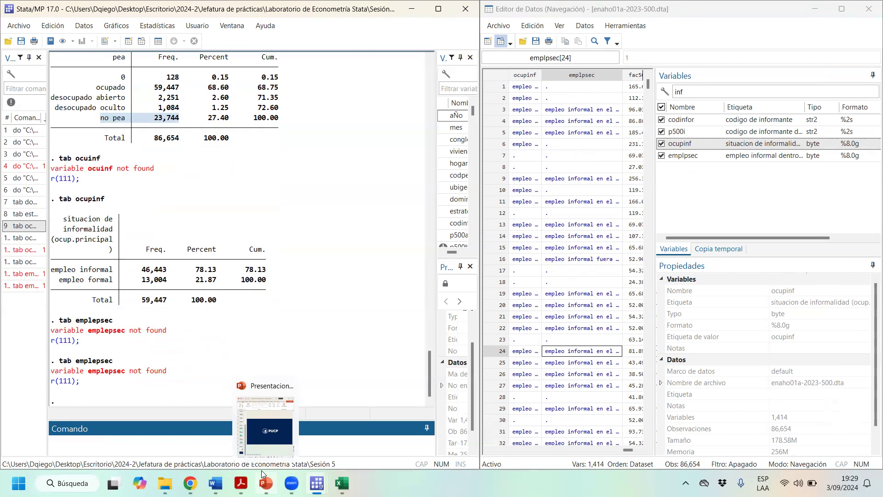
text(tab emplpsec)
key(Return)
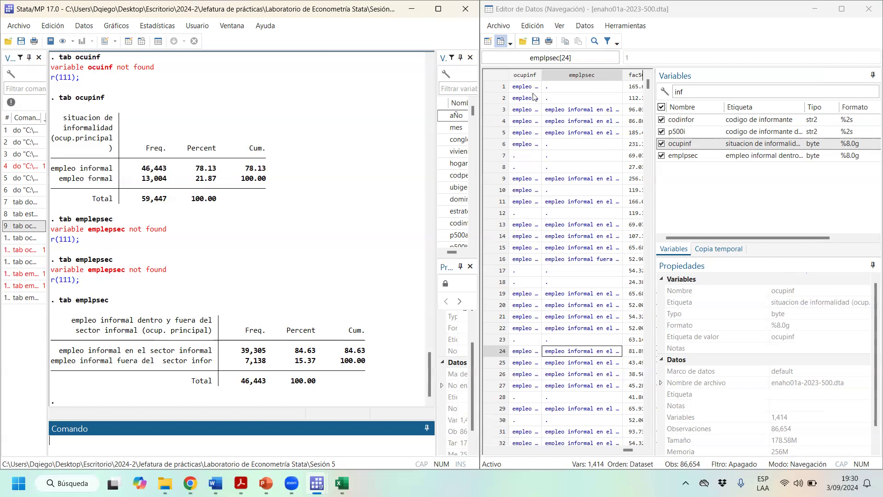
- Move through the data grid to the first row of the fac500a column
click(524, 204)
key(Left)
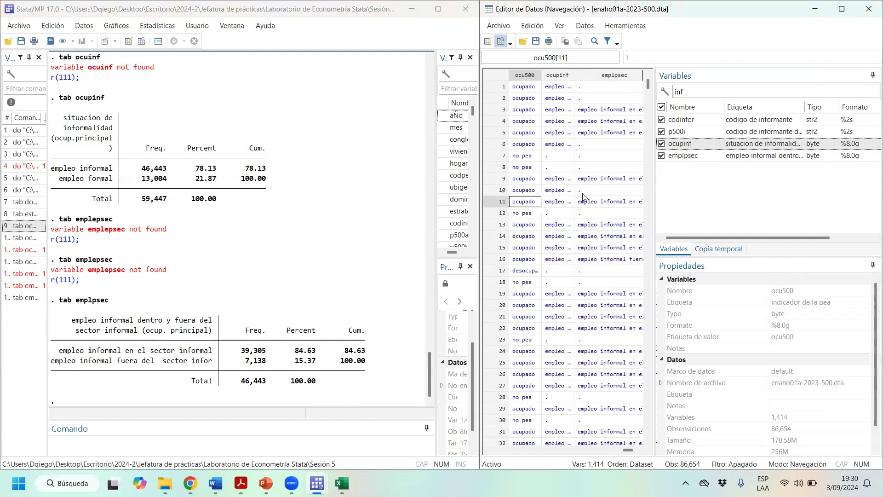
key(Right)
key(Right)
key(Right)
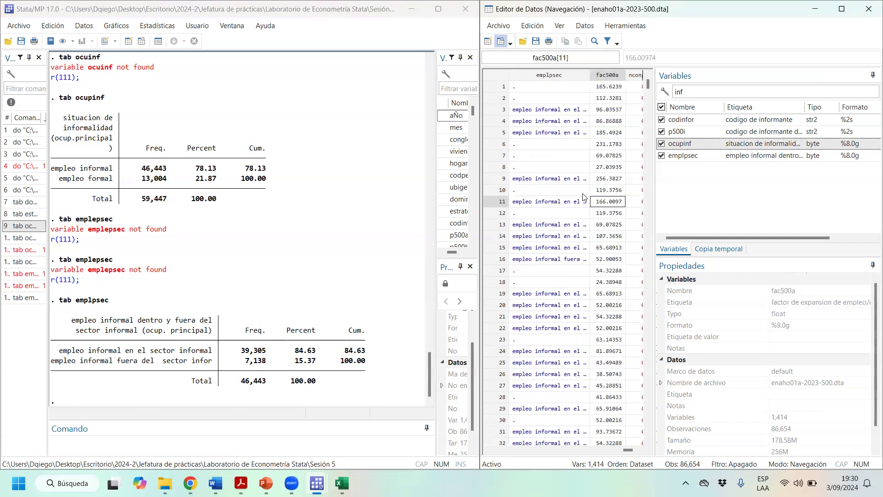
key(Right)
key(Left)
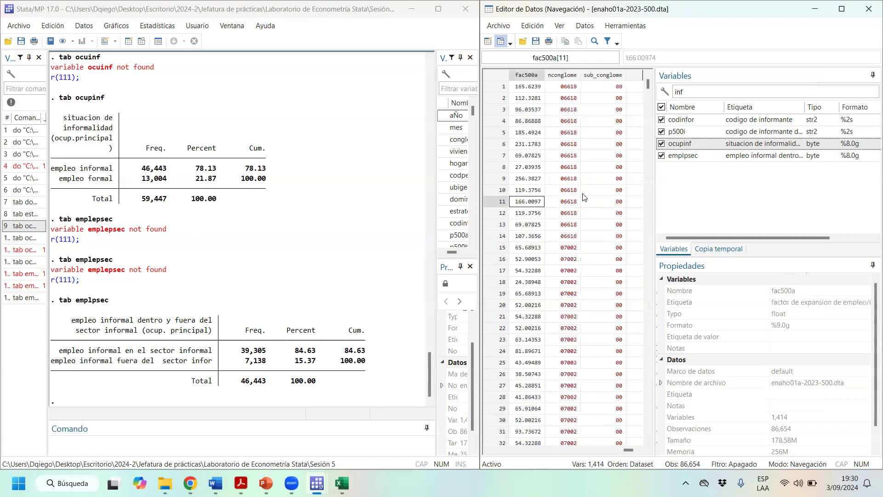
key(Up)
key(Up)
key(Up)
key(Up)
key(Up)
key(Up)
key(Up)
key(Up)
key(Up)
key(Up)
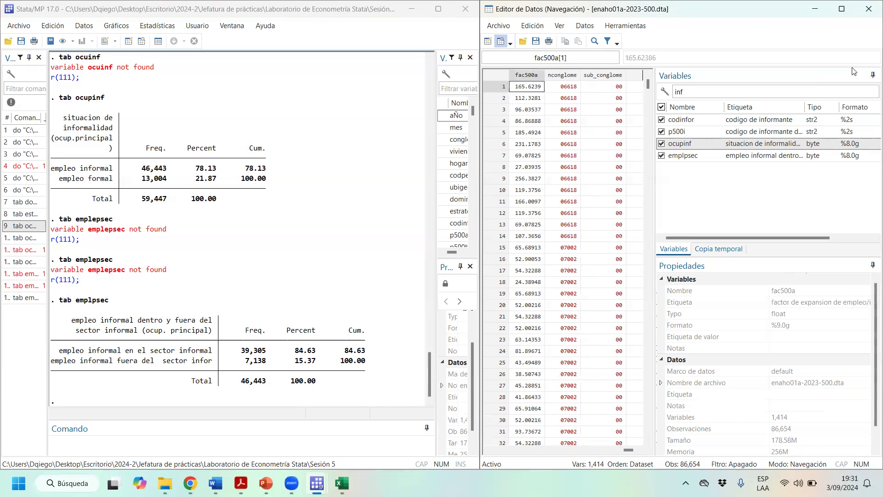
- Filter the variable list by 'fac' to show fac500a and widen the Data Editor
double_click(707, 95)
text(fac)
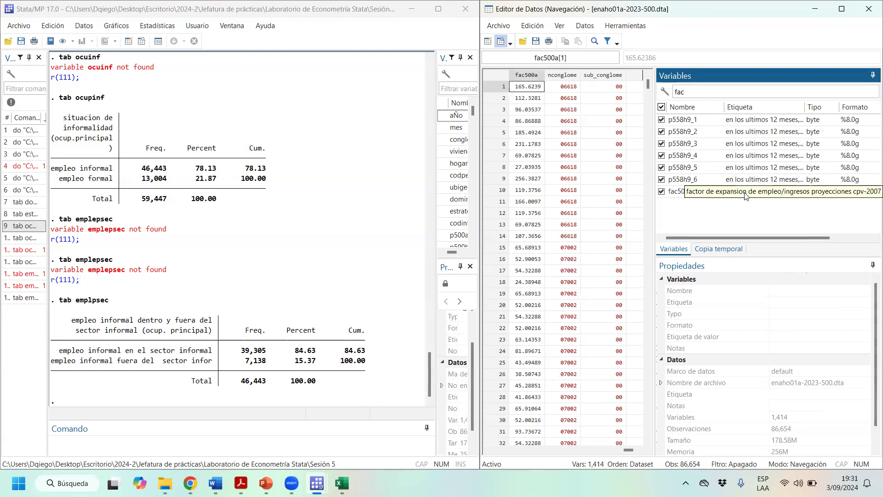
click(527, 90)
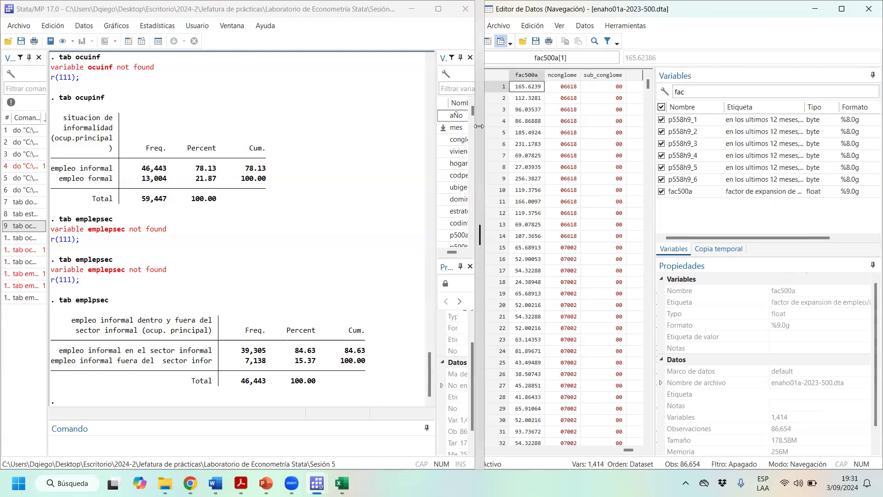
drag(479, 126, 361, 126)
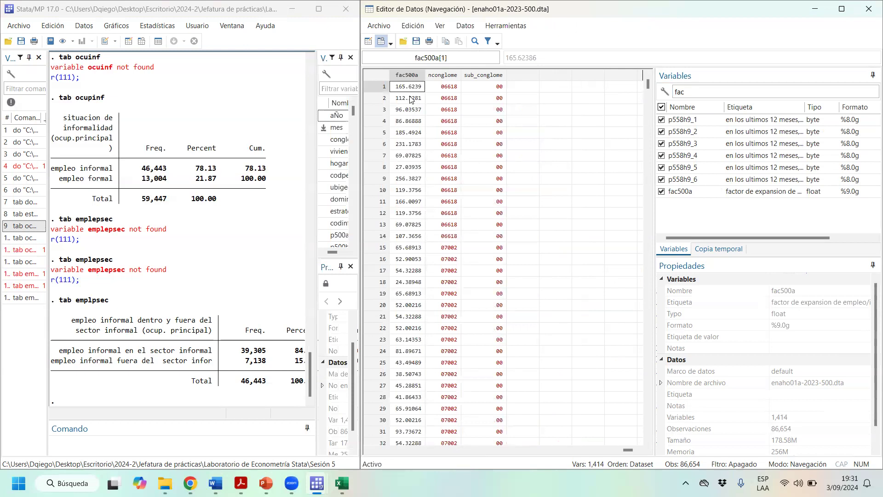
- Scroll the Data Editor back to the first columns (año, mes, conglome, ubigeo) at row 1
click(382, 90)
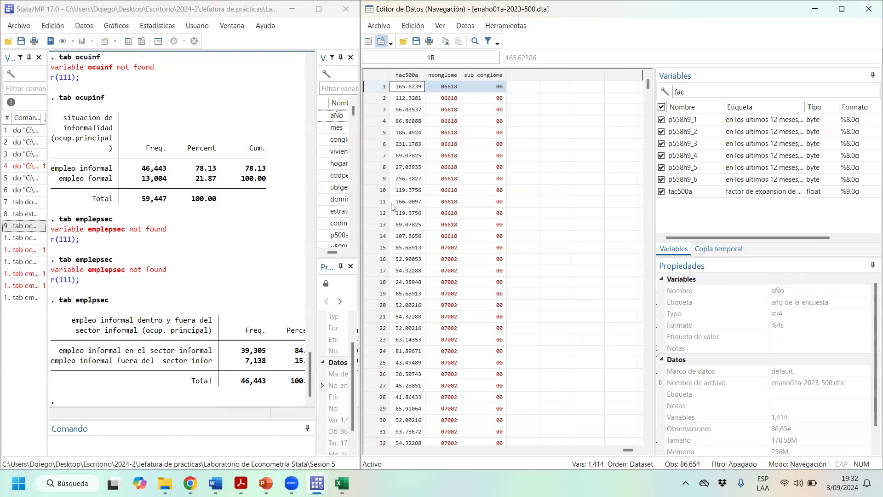
click(387, 190)
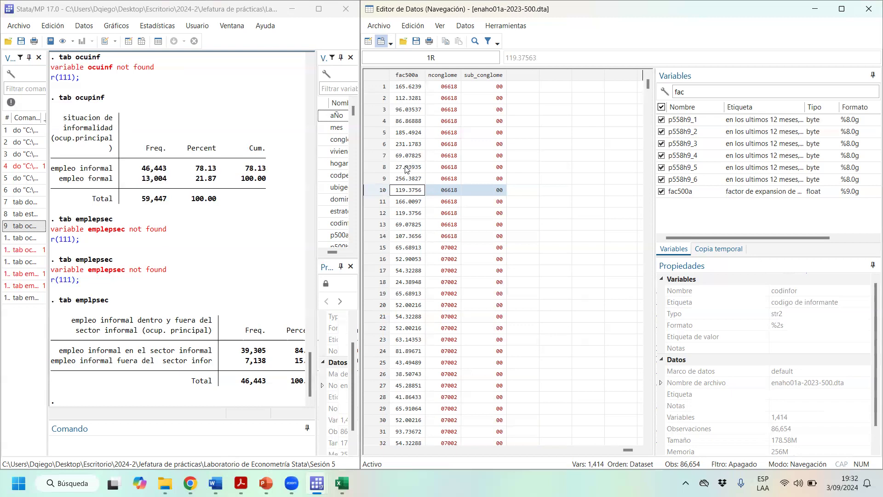
scroll(400, 222, down, 5)
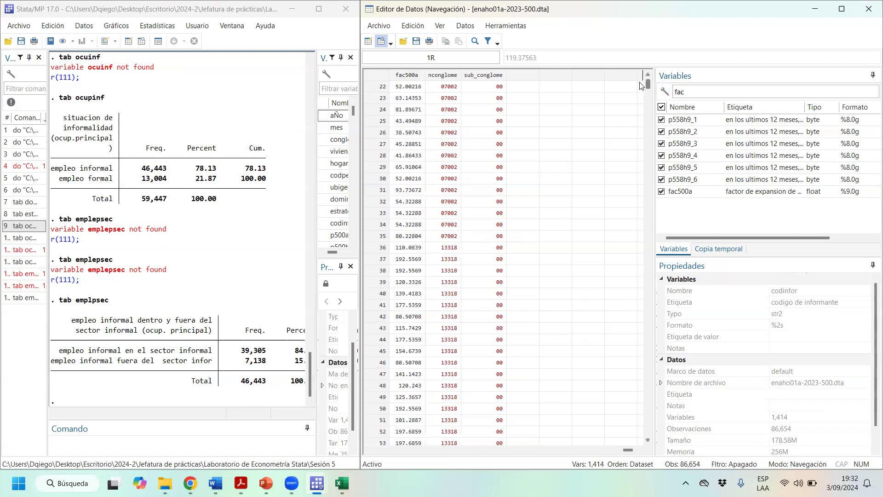
drag(648, 85, 664, 62)
drag(627, 450, 362, 459)
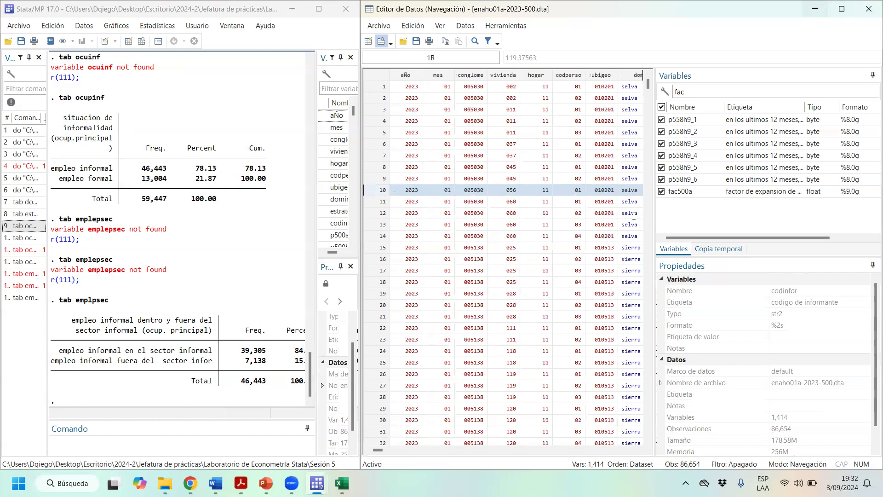
key(Return)
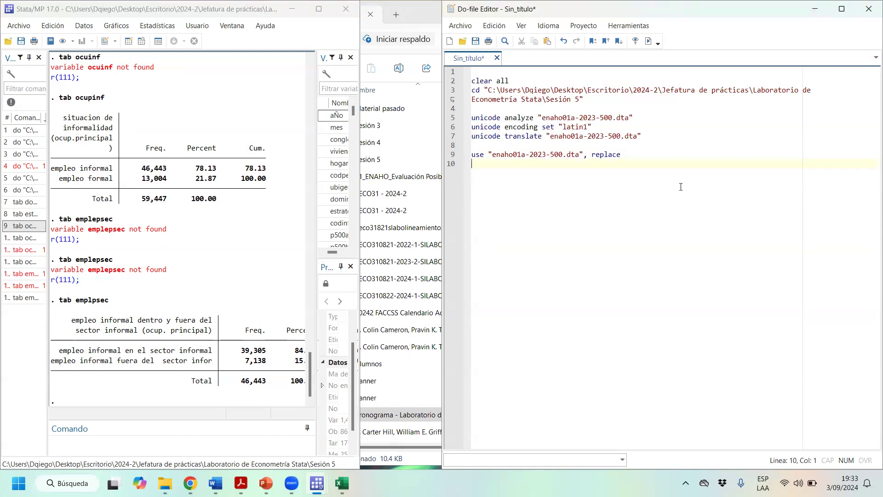
- Add blank line 11 to the do-file and filter the variable list by 'edad' to find p208a
key(Return)
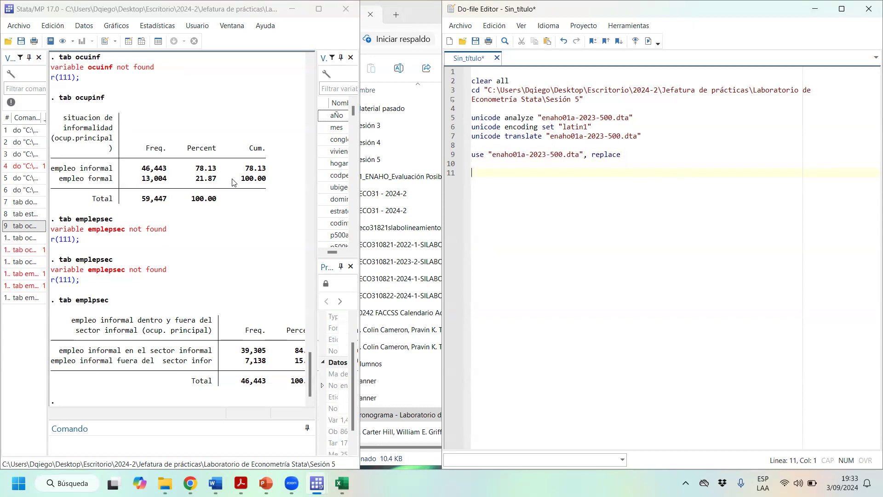
drag(362, 190, 450, 190)
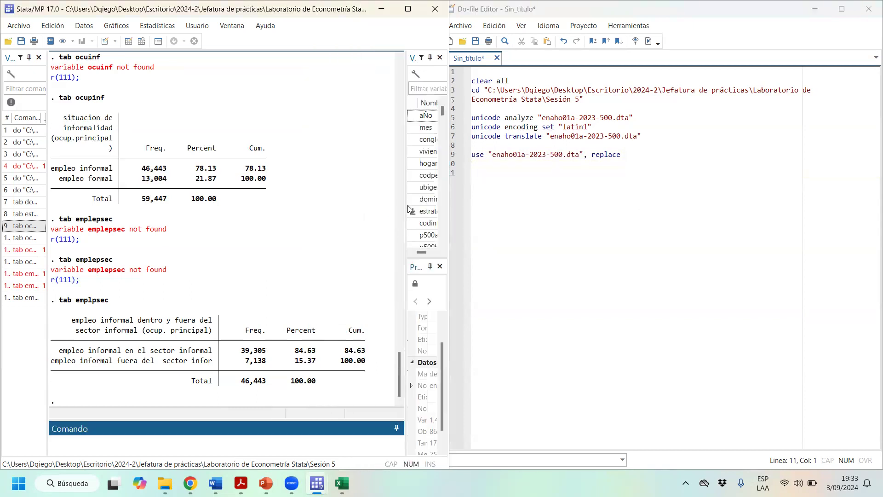
scroll(329, 216, down, 15)
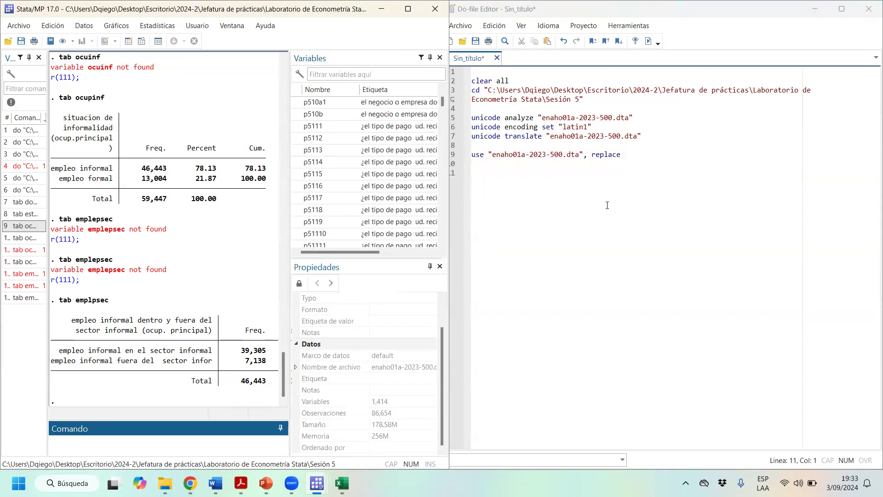
click(368, 74)
text(edad)
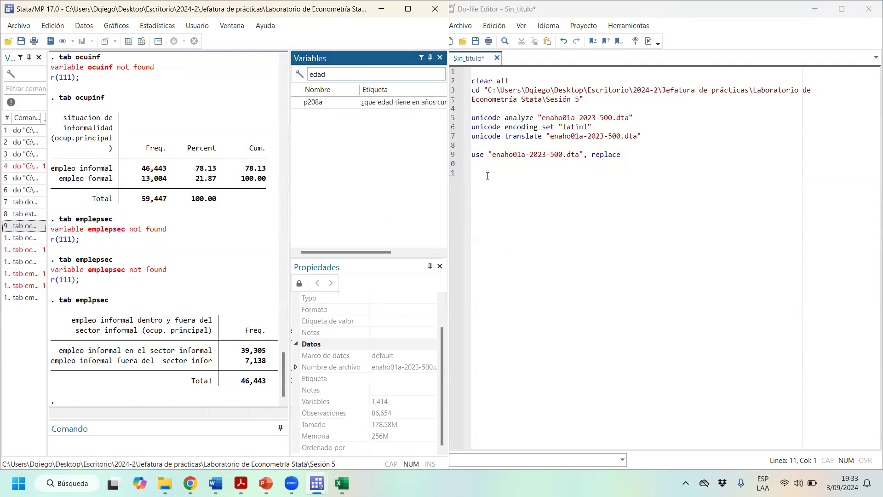
click(514, 198)
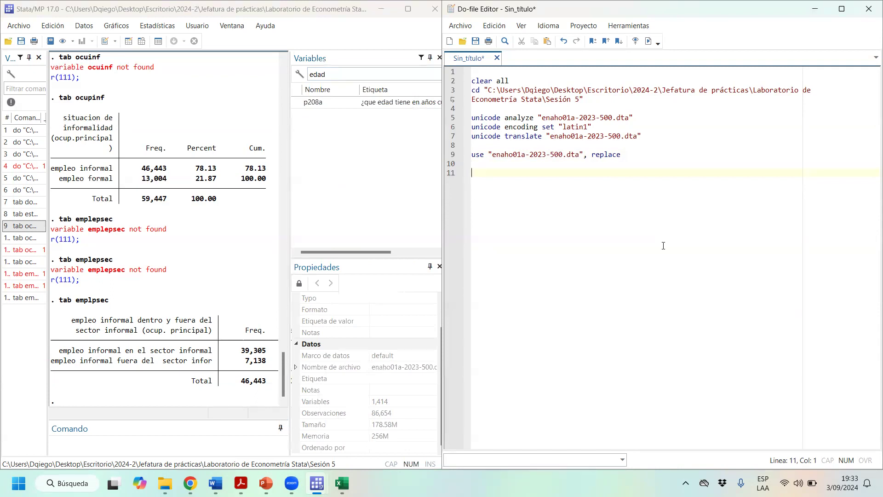
- Write 'rename p208a edad' and 'rename p207 sexo' in the do-file, checking sexo in the variable list
text(ran)
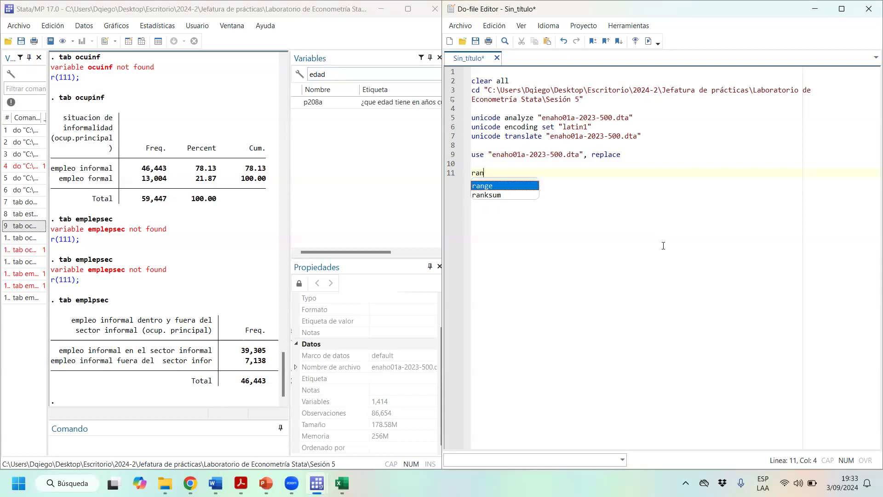
text(ame p)
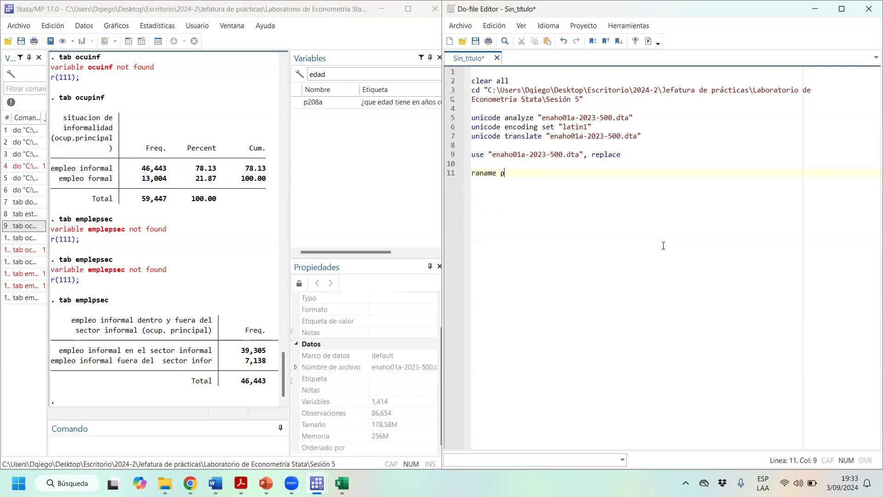
text(208a edad)
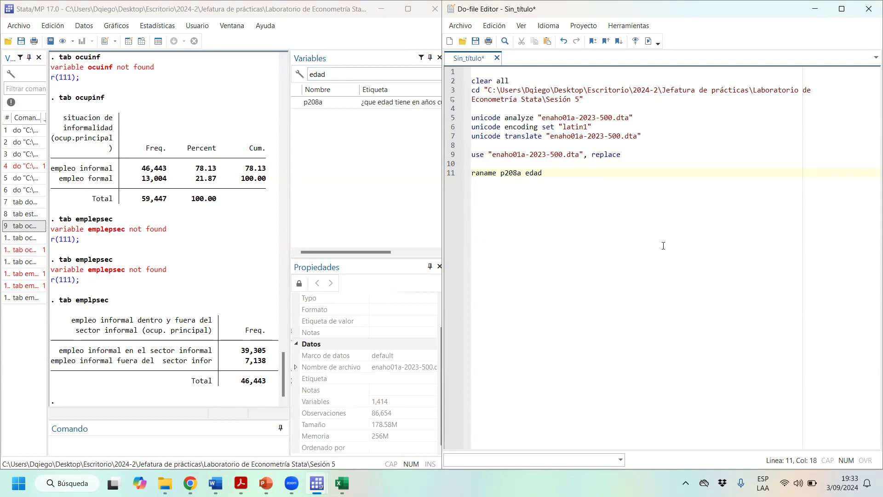
click(339, 75)
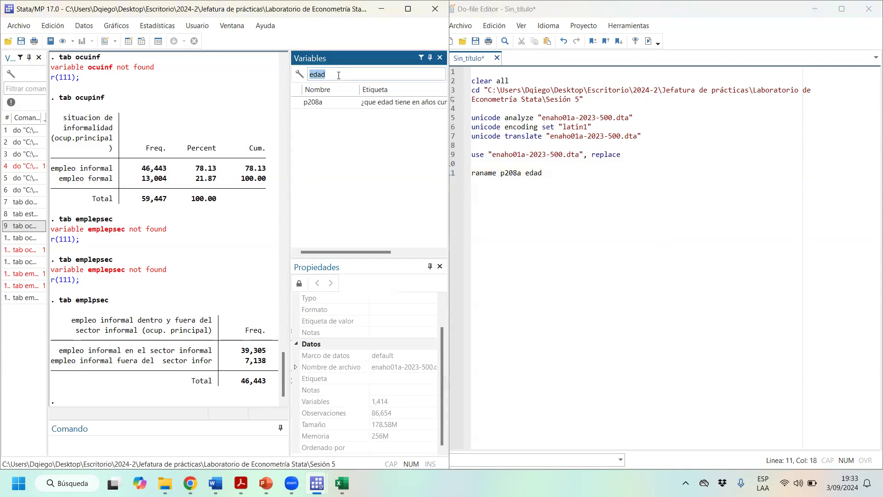
text(sec)
text(o)
key(BackSpace)
key(BackSpace)
text(xo)
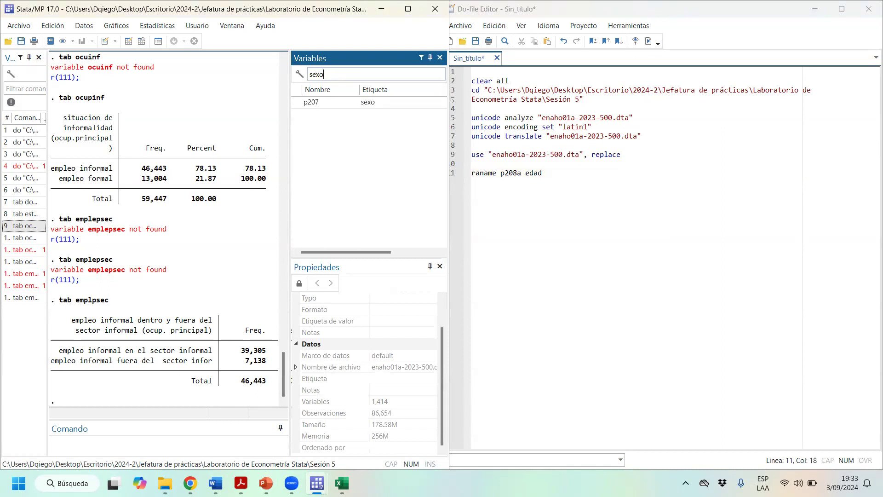
click(595, 175)
key(Return)
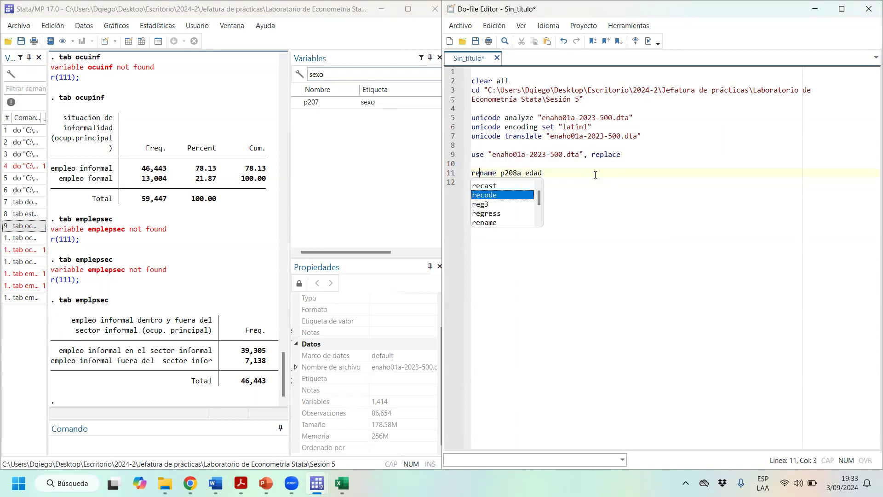
click(588, 172)
key(Return)
text(rename p20)
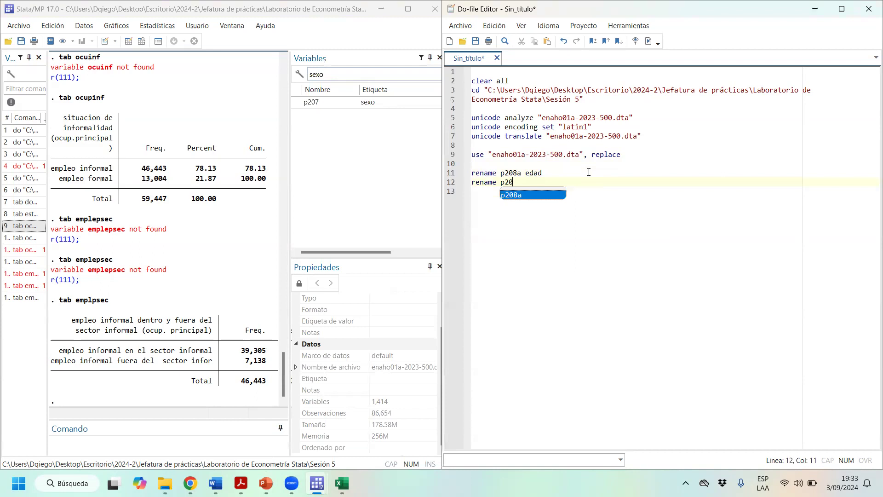
text(7)
key(Return)
key(Left)
text(sexo)
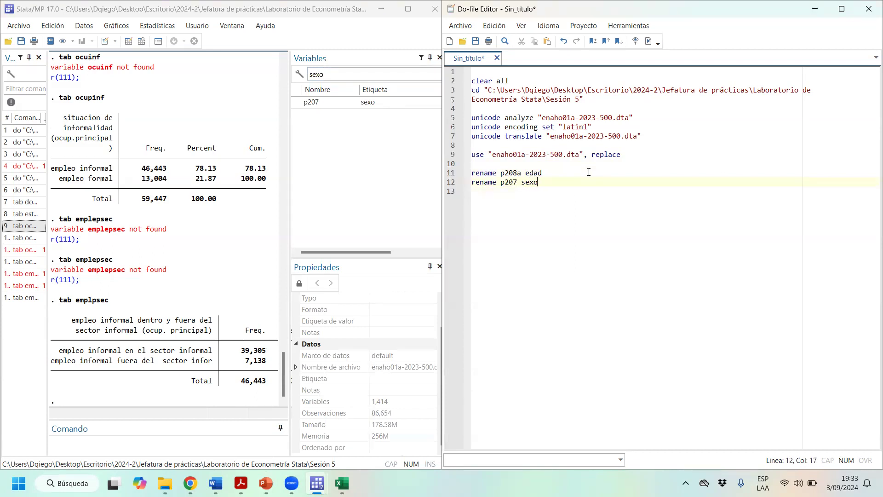
- Clear the variable filter, run both rename lines with Ctrl+D, and begin a new command line
double_click(322, 74)
key(BackSpace)
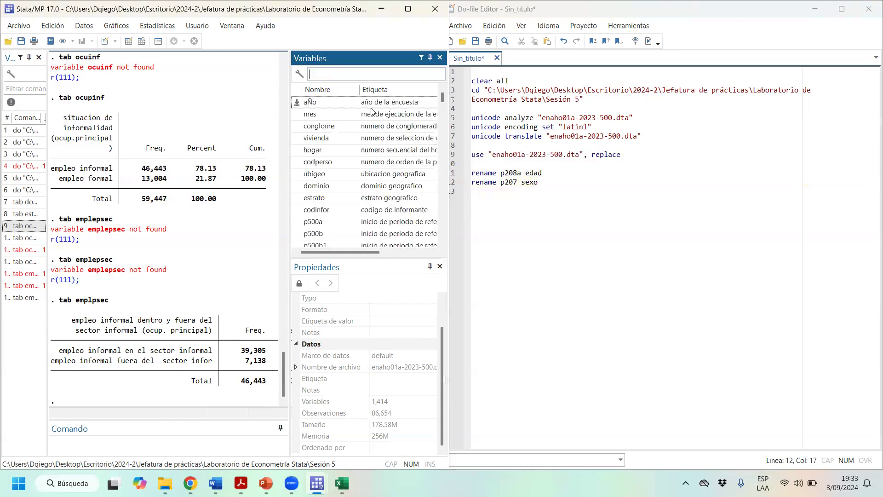
drag(494, 171, 497, 185)
key(ctrl+d)
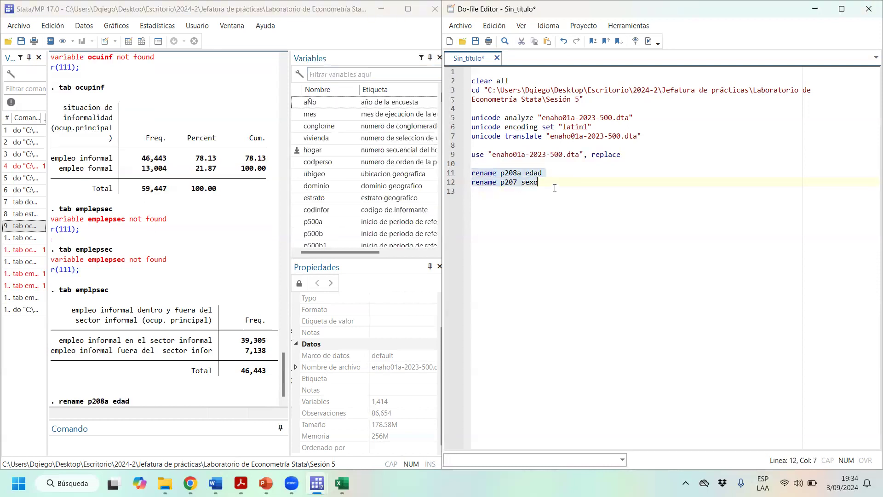
click(571, 182)
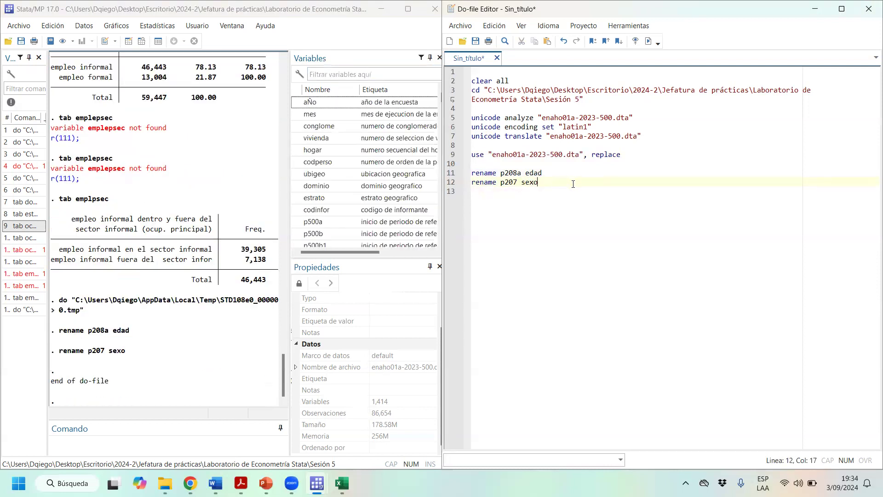
key(Return)
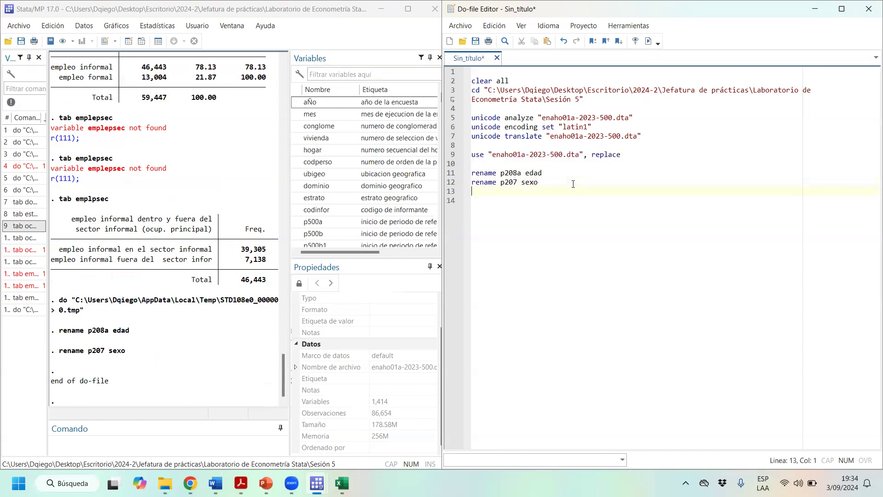
key(Return)
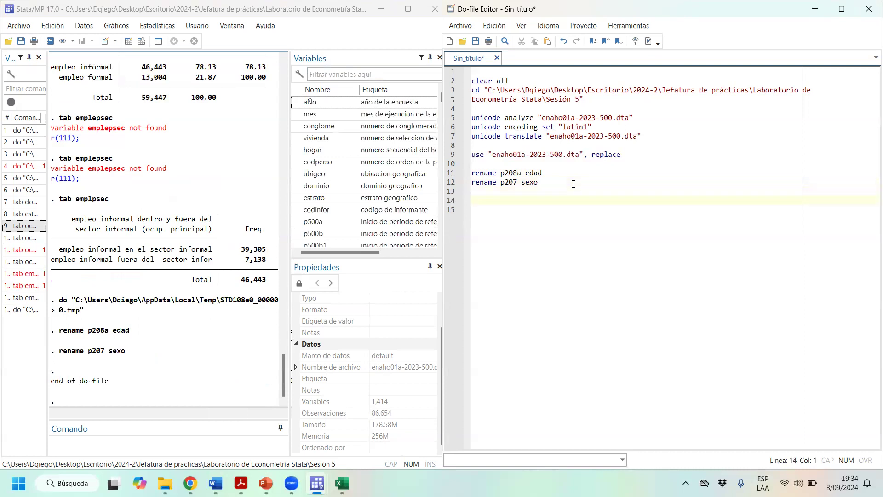
text(rea)
key(BackSpace)
text(d)
- Write the grouped rename (p208a p207) (edad sexo) on line 14
drag(547, 184, 472, 183)
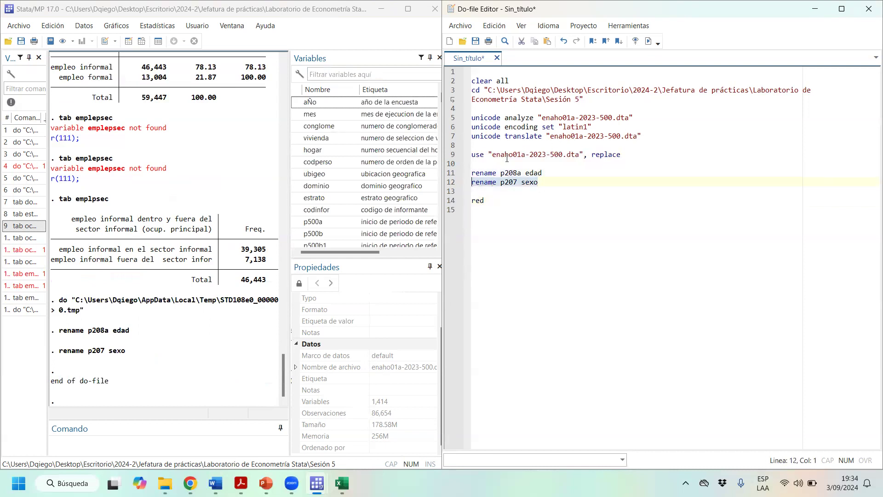
click(496, 200)
key(BackSpace)
key(BackSpace)
text(ename)
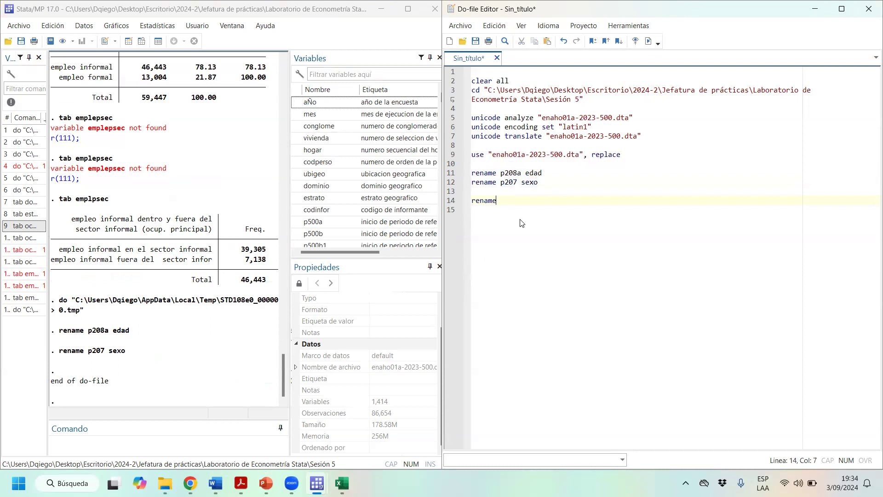
text( () ())
click(503, 201)
text(p208)
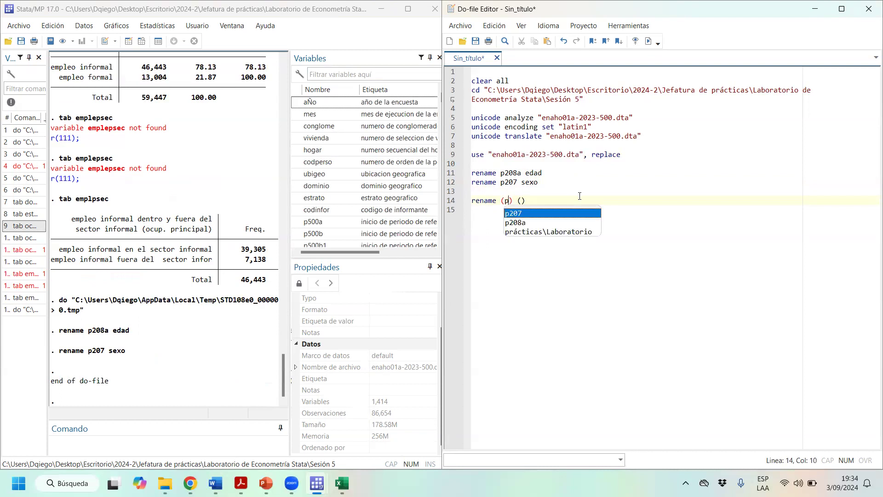
text(a)
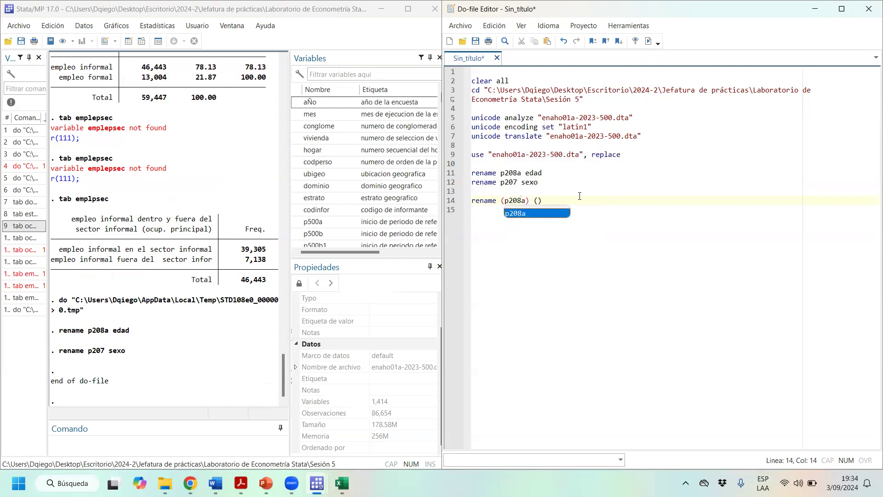
text( p207)
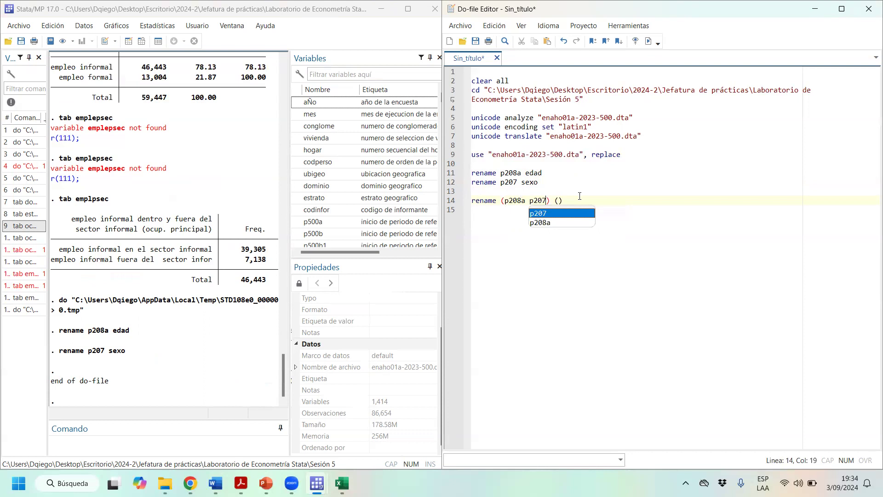
click(558, 201)
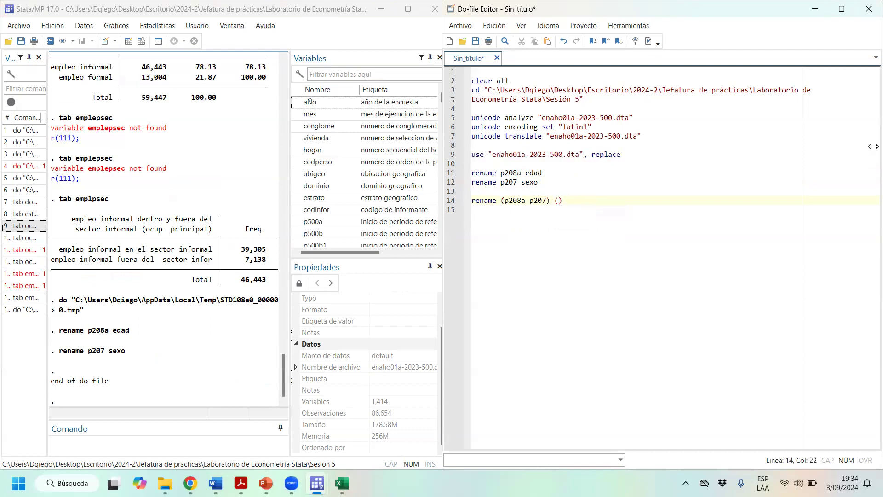
text(edad sexo))
- Compare the single-variable renames with the grouped rename line and start a new line
key(Return)
key(Return)
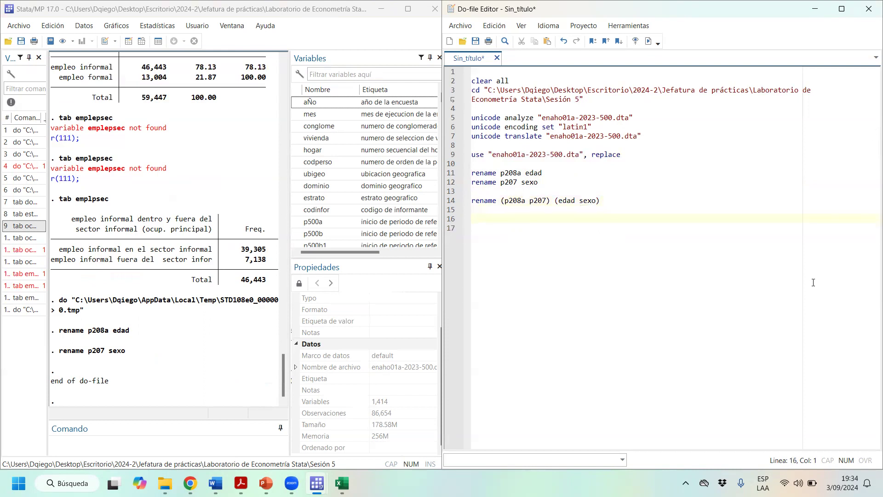
drag(539, 183, 451, 172)
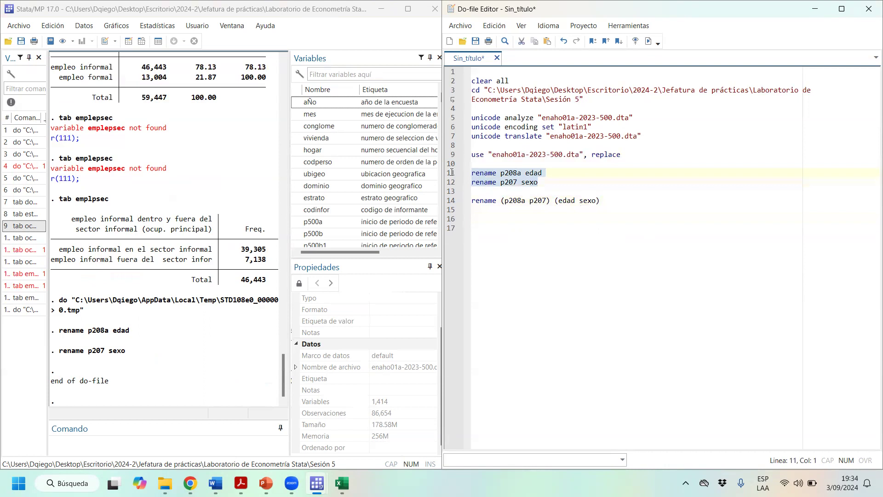
click(600, 201)
shift+click(452, 202)
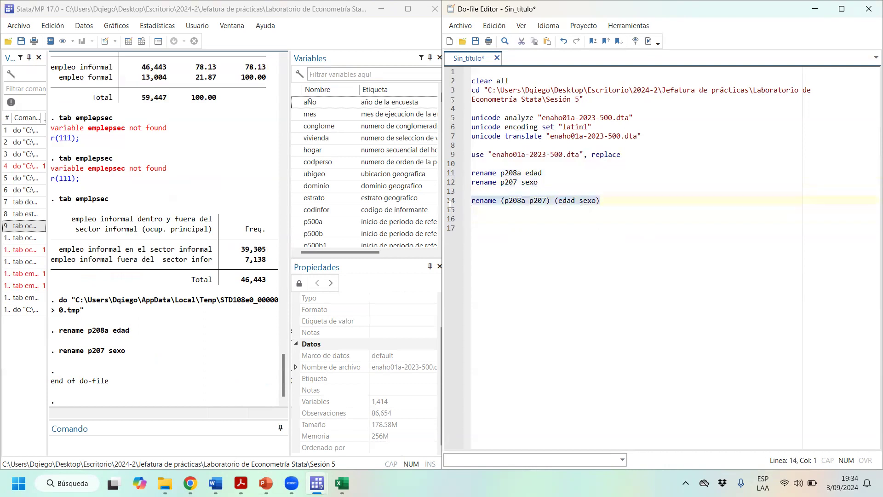
click(668, 206)
key(Return)
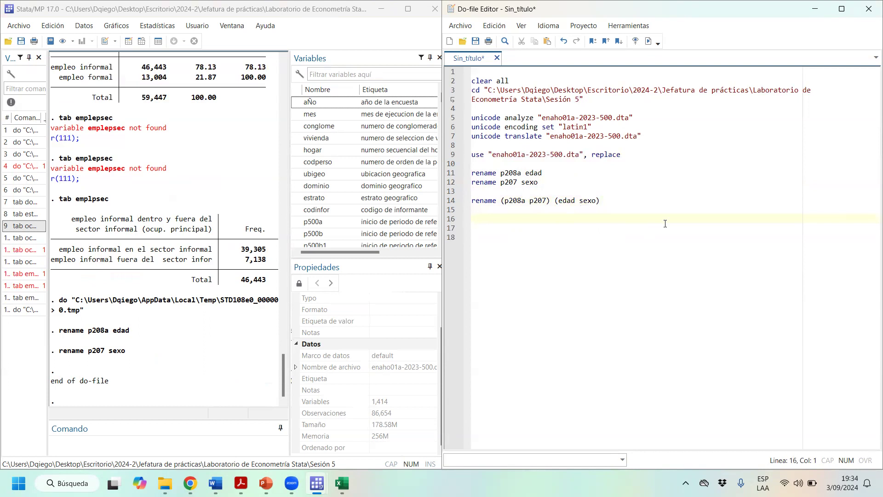
- Create edad2 with gen edad2=edad*edad on line 16 and run it, reaching 1,415 variables
text(gen)
text(edad)
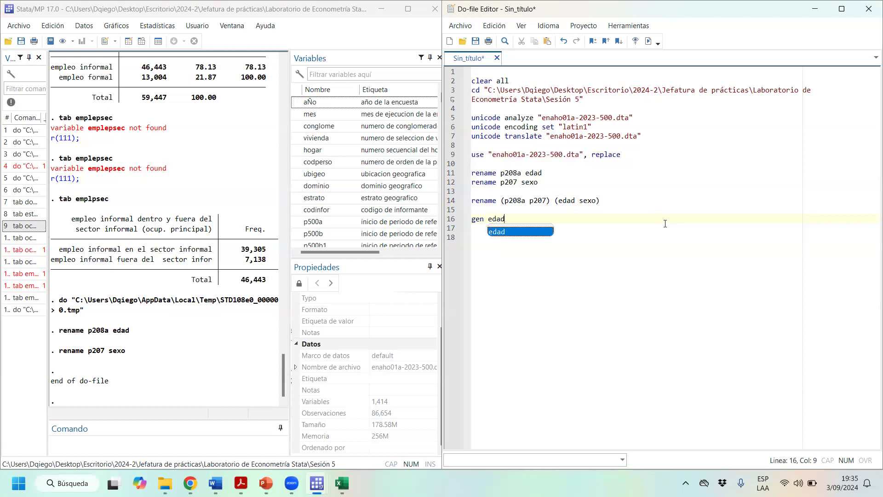
text(2=)
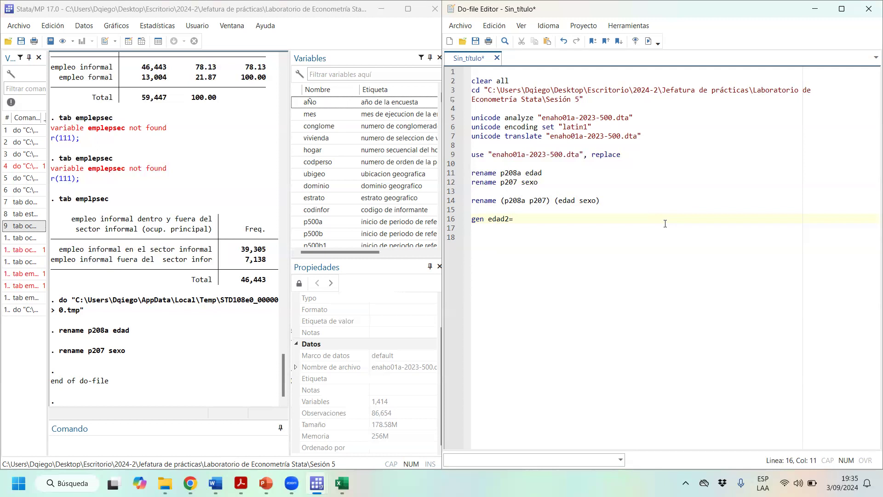
text(edad)
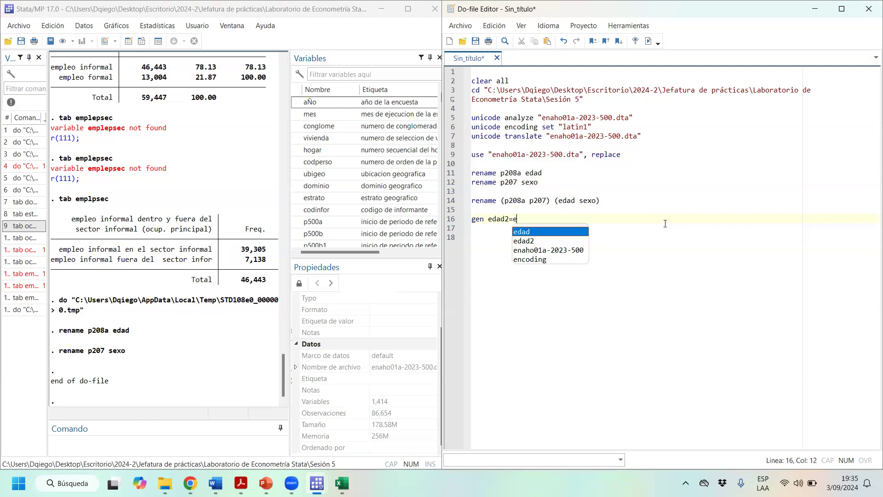
text(*)
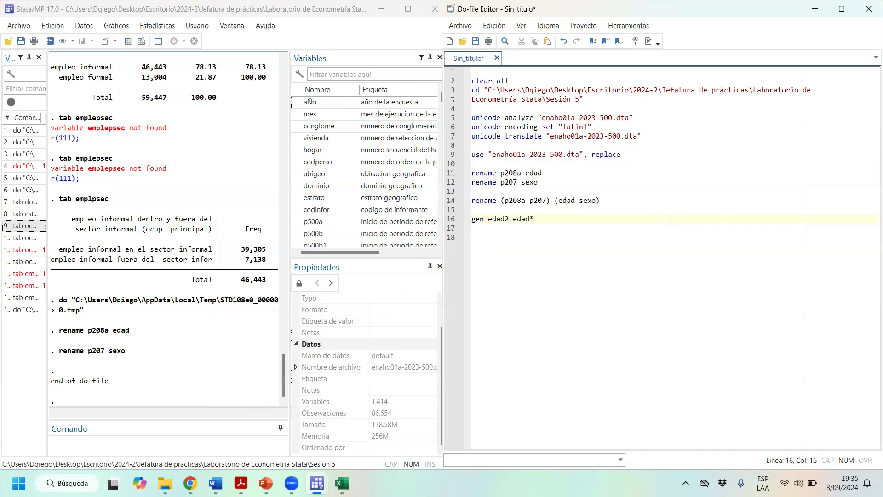
text(edad)
key(shift+Left)
key(shift+Left)
key(shift+Left)
key(shift+Left)
key(ctrl+d)
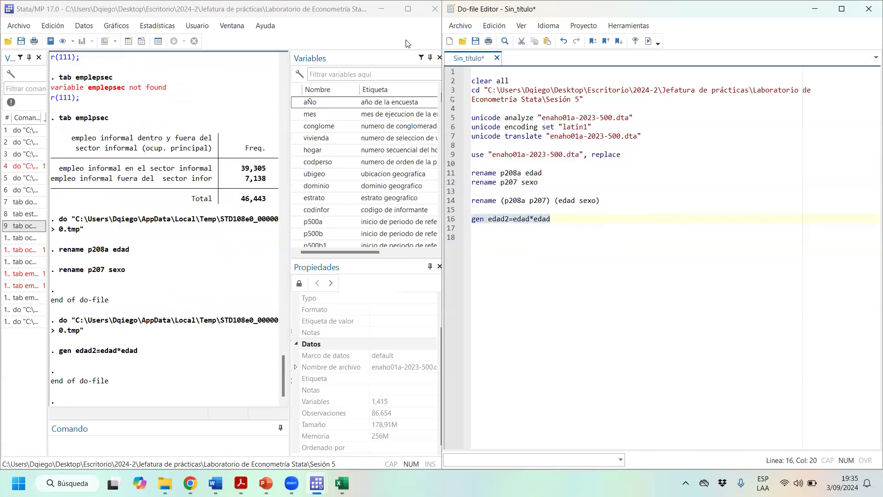
click(141, 41)
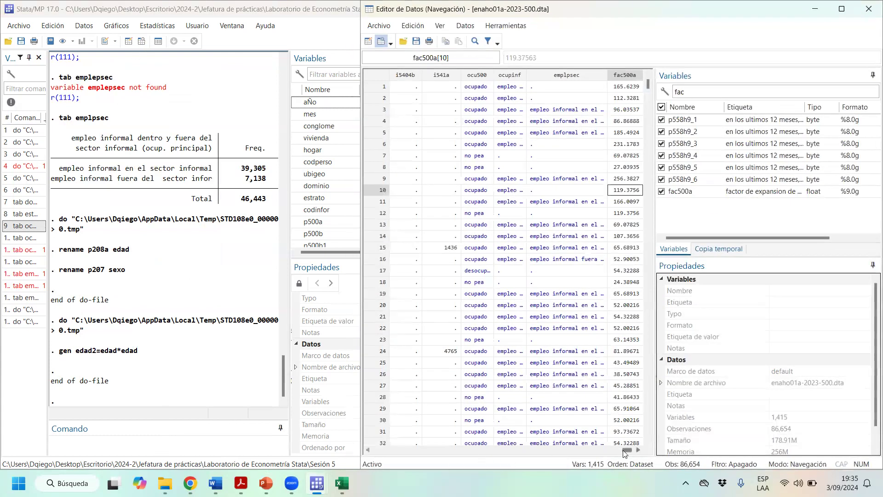
drag(623, 449, 625, 448)
click(420, 75)
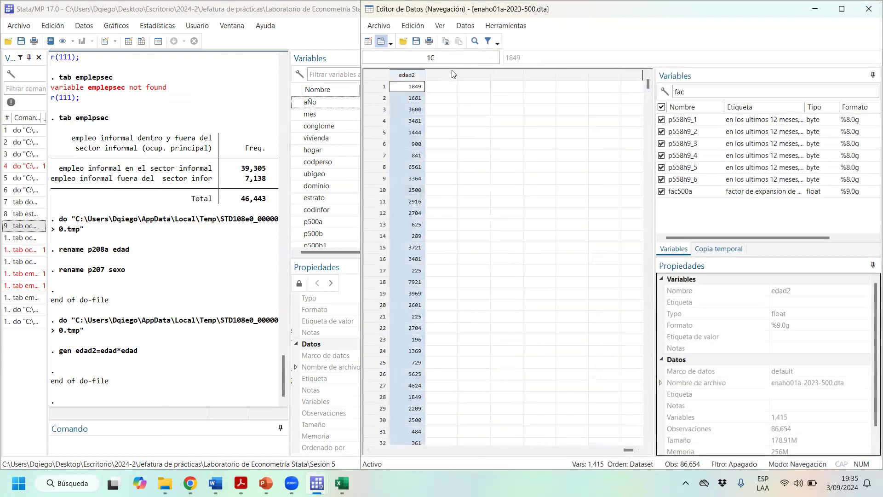
click(866, 9)
key(Return)
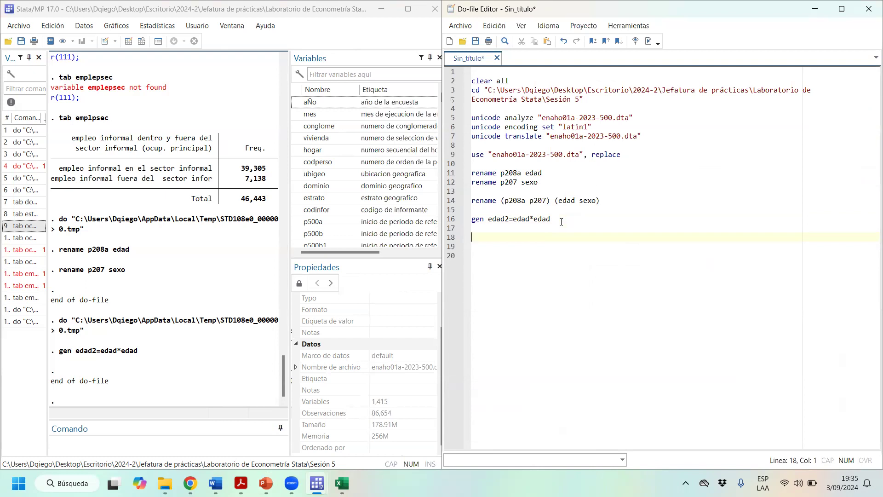
- Start line 18 as gen dpto=substr(ubigeo, ) and browse the data to view the first ubigeo code
text(ge)
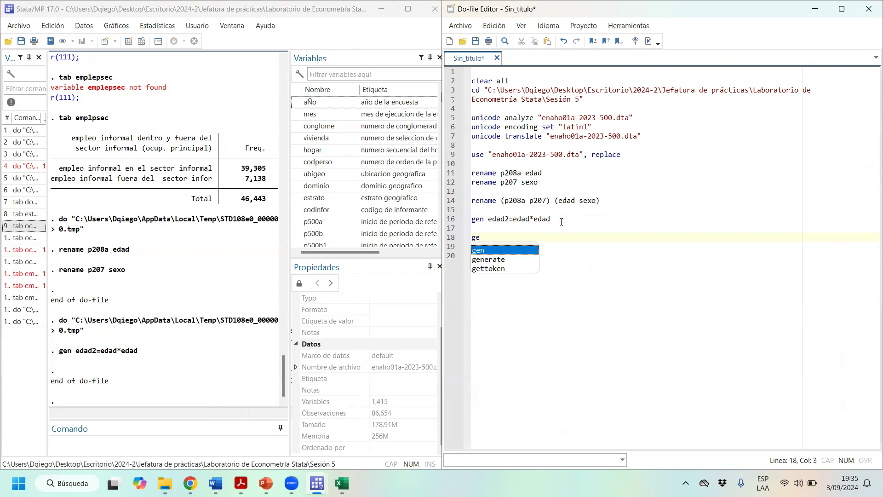
text(n dpto)
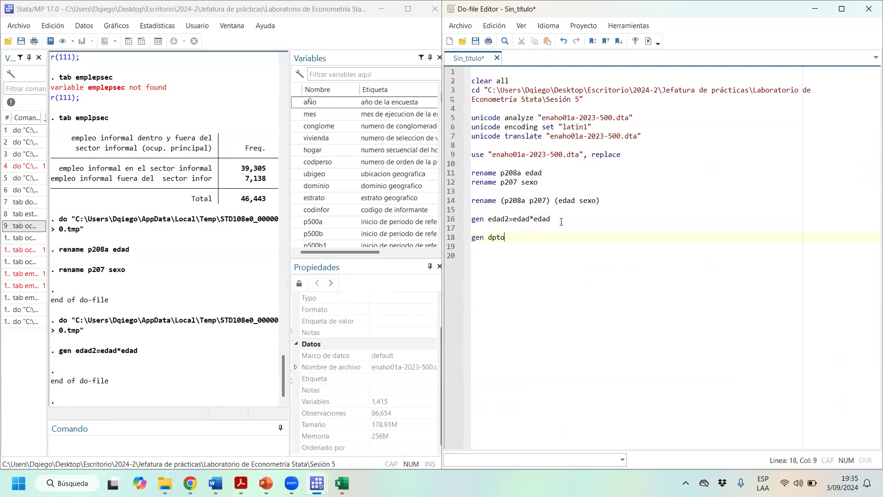
text(=substr)
text(()
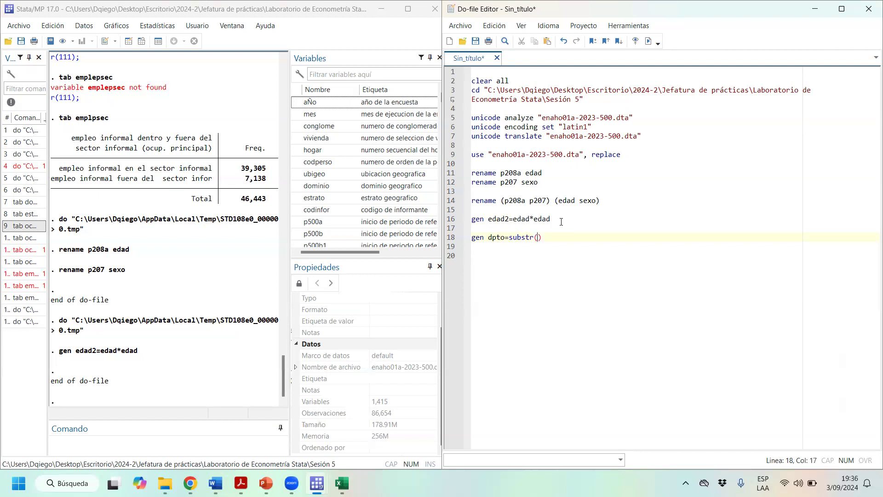
text(ubigeo,)
click(140, 44)
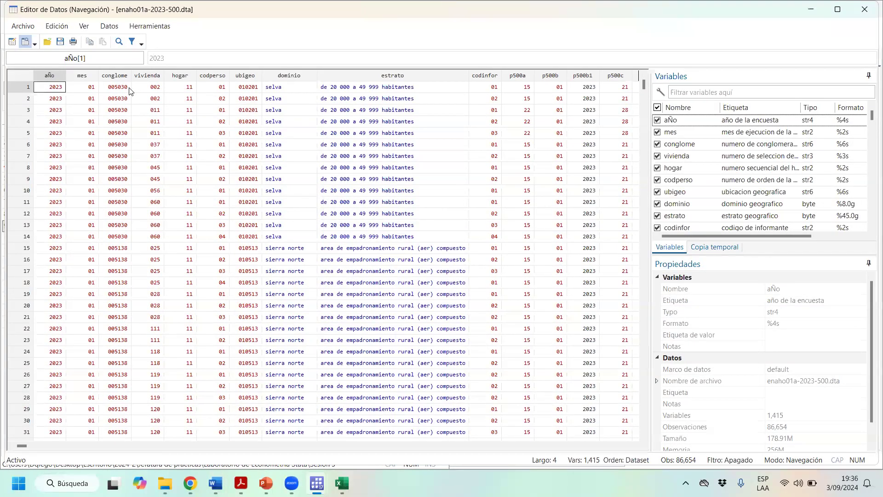
click(248, 91)
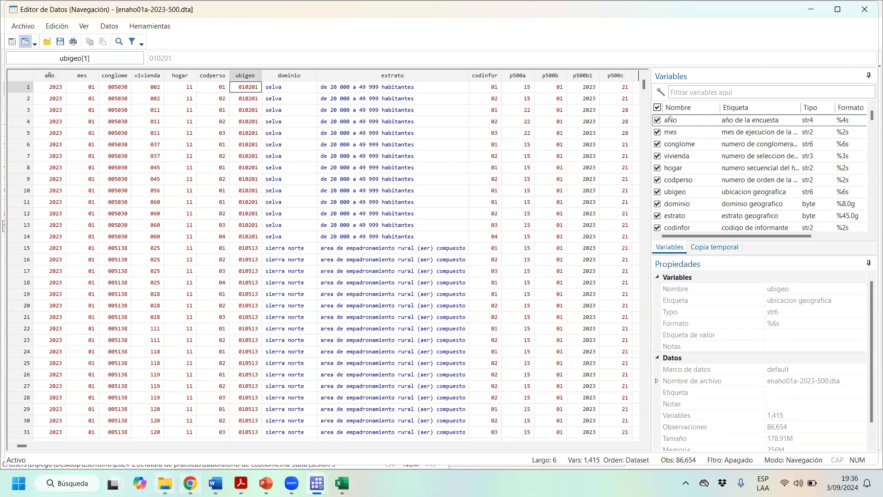
- Add a new blank sheet, Hoja2, to the Excel workbook and pick cell I14
click(342, 482)
click(463, 199)
click(435, 326)
click(100, 452)
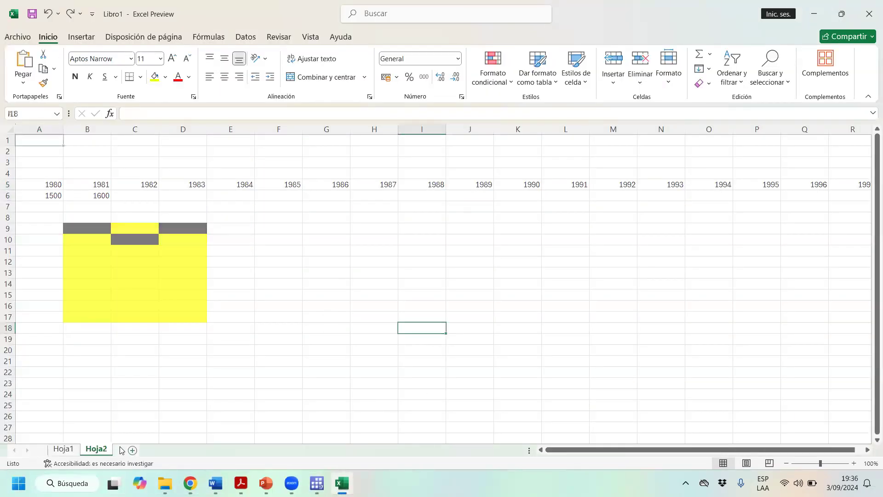
click(462, 290)
click(437, 285)
- Enter the ubigeo digits 0, 1, 0, 2, 0, 1 across I14:N14
text(01)
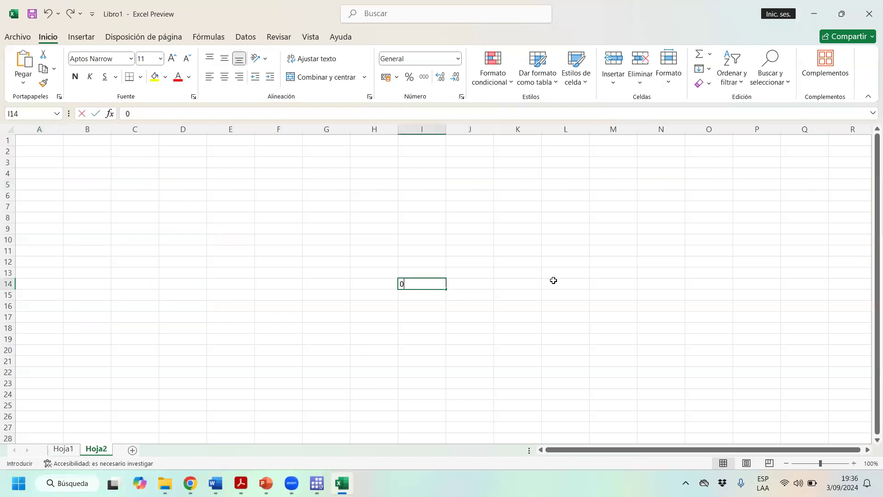
key(Tab)
text(1)
key(Tab)
text(02)
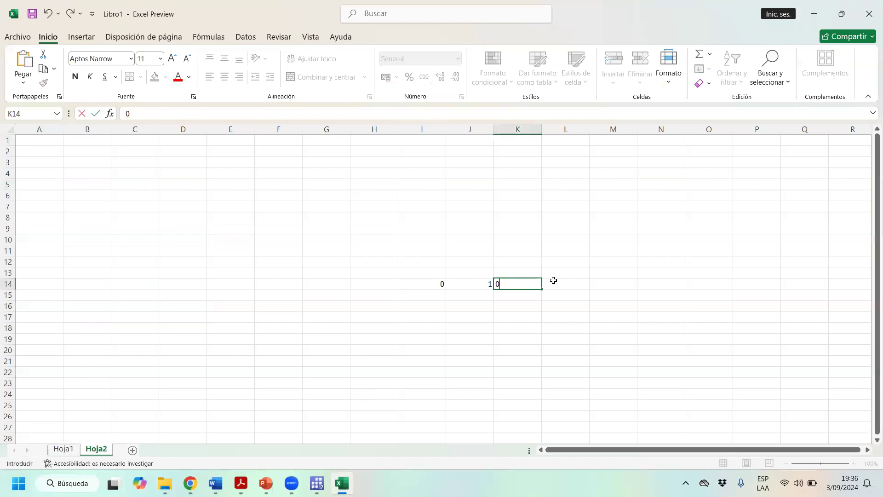
key(Tab)
text(2)
key(Tab)
text(0)
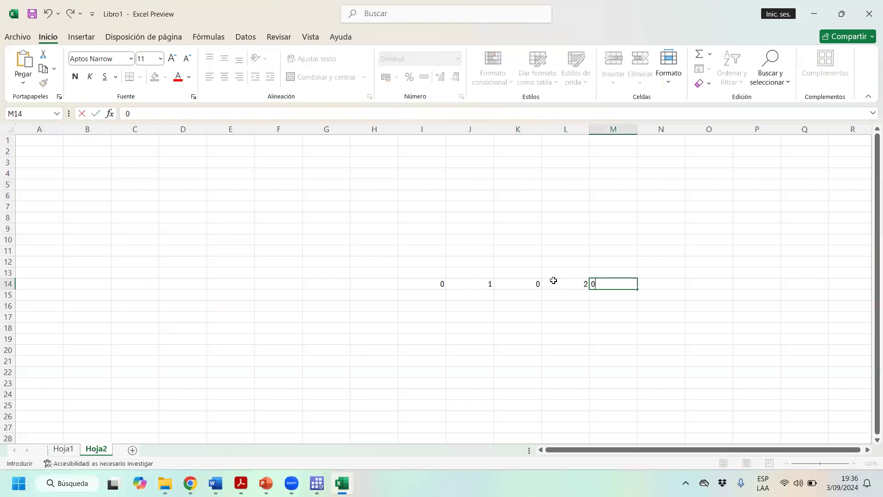
key(Tab)
text(1)
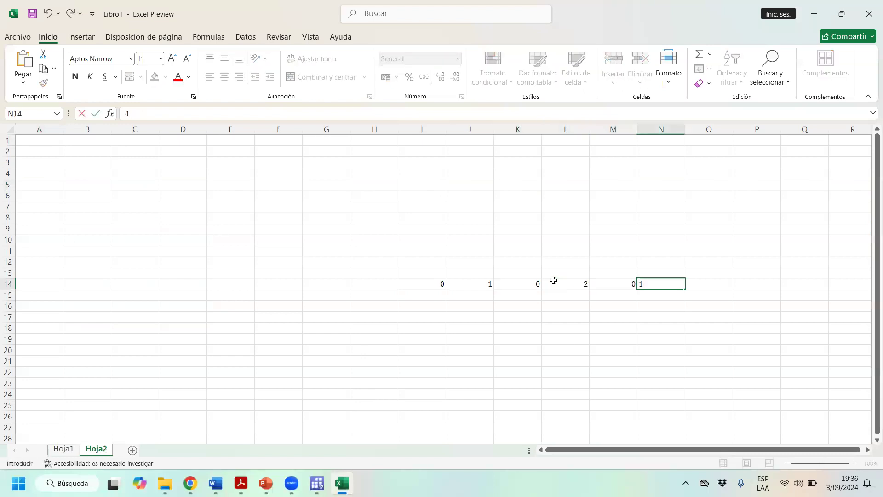
click(568, 346)
- Fill I14:N14 yellow and colour the first two digits, I14 and J14, red
drag(432, 284, 664, 281)
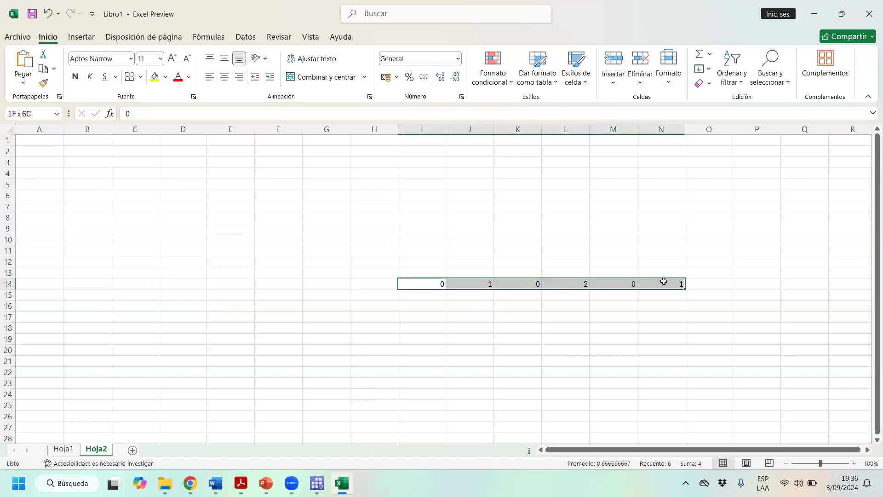
click(155, 77)
click(624, 307)
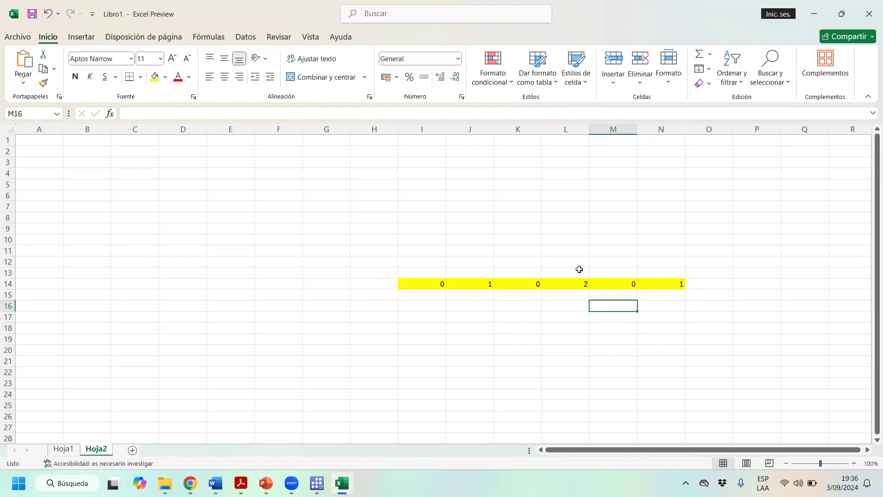
scroll(579, 269, down, 3)
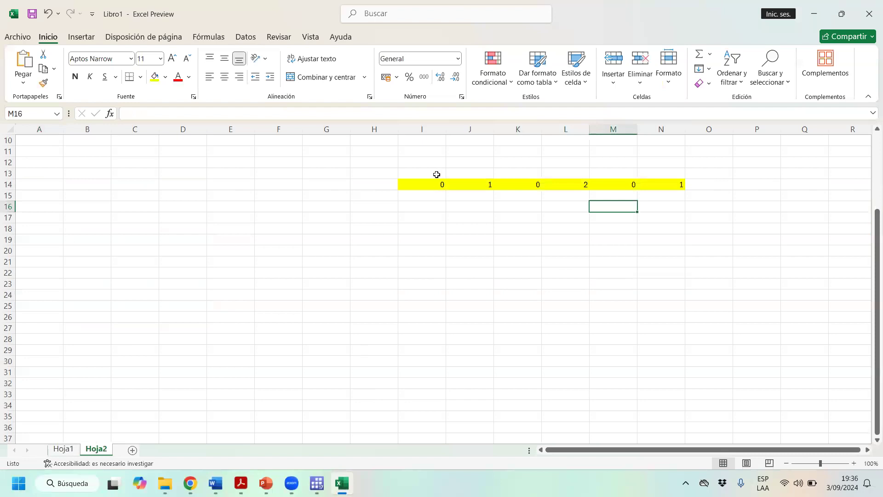
drag(433, 163, 435, 200)
click(423, 183)
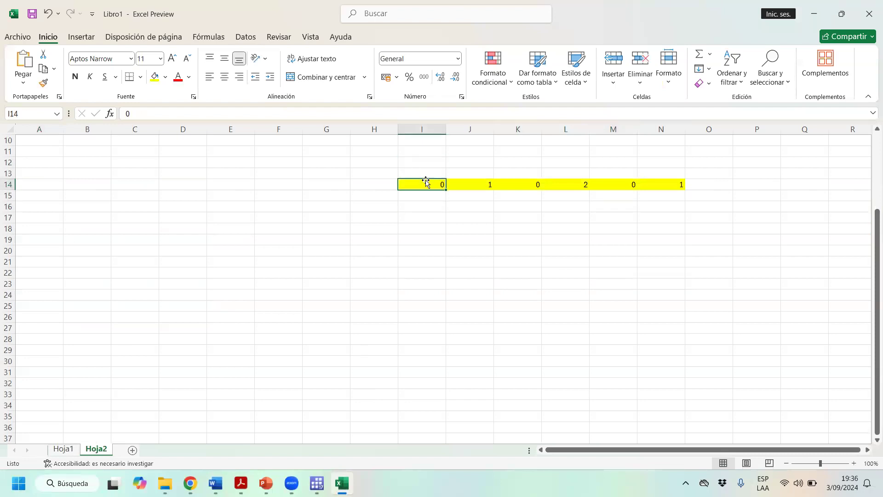
click(182, 81)
click(478, 183)
click(178, 77)
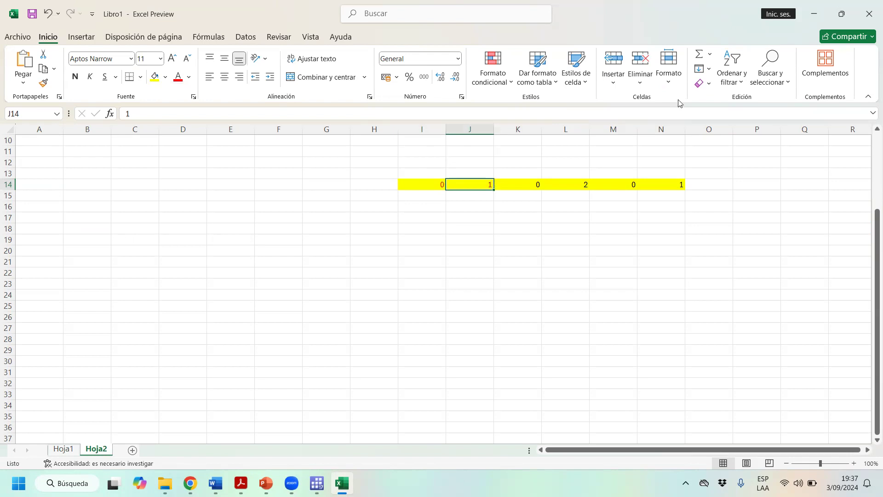
click(813, 13)
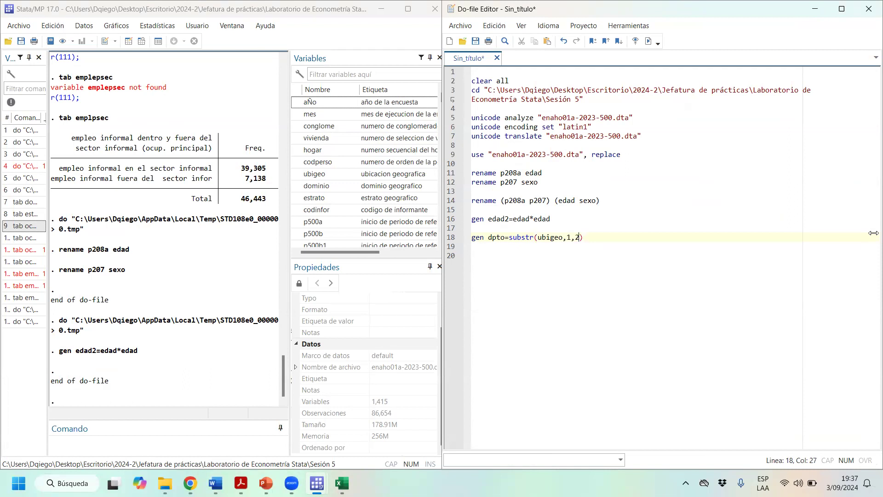
- Review the first two digits in Excel, then run gen dpto=substr(ubigeo,1,2) in Stata
key(alt+Tab)
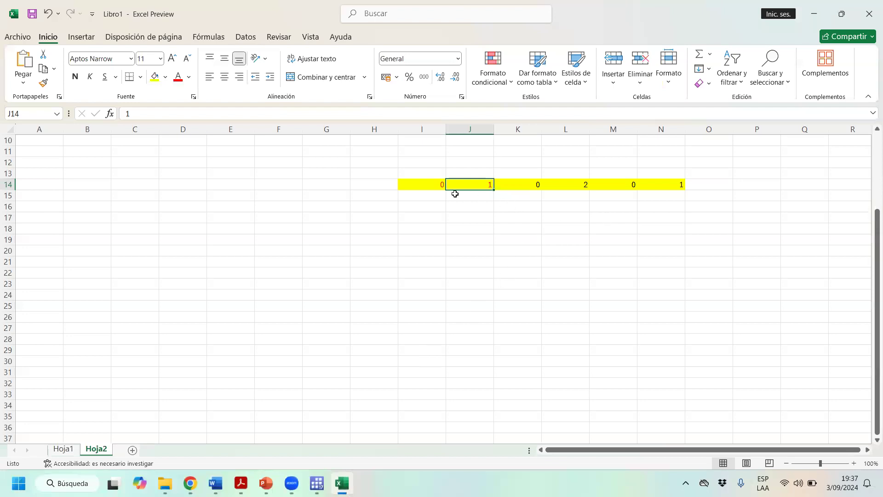
click(427, 177)
click(418, 183)
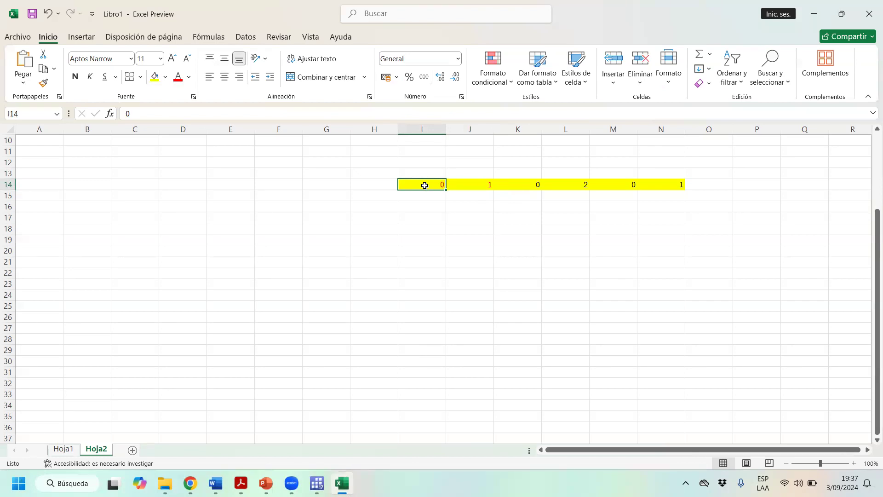
drag(427, 186, 483, 187)
click(824, 7)
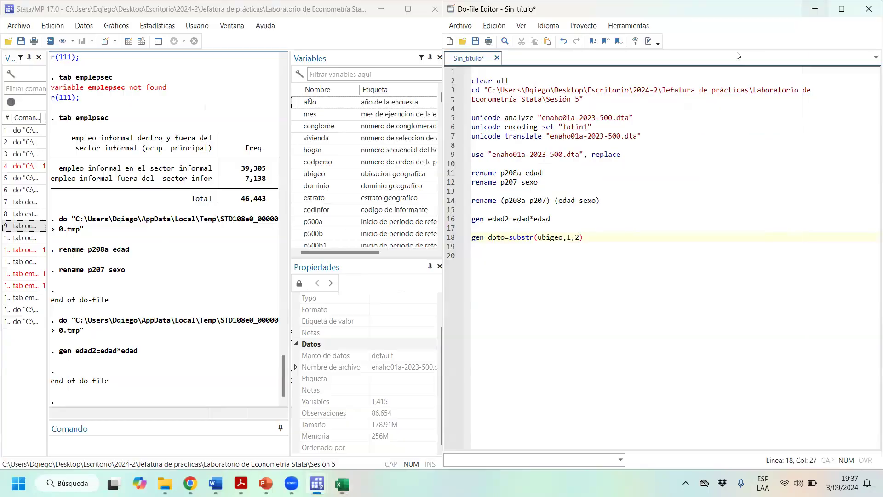
triple_click(516, 235)
key(ctrl+d)
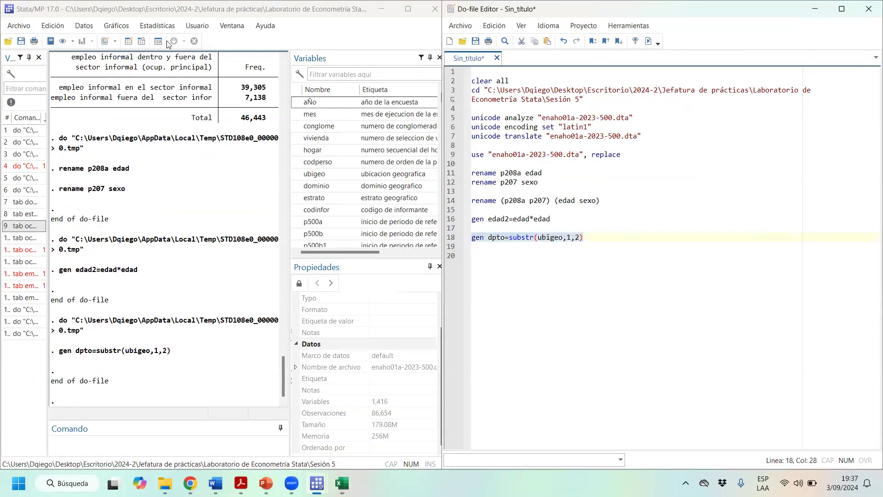
- Browse the data to check the new dpto department codes 01–25
click(141, 43)
drag(18, 445, 632, 431)
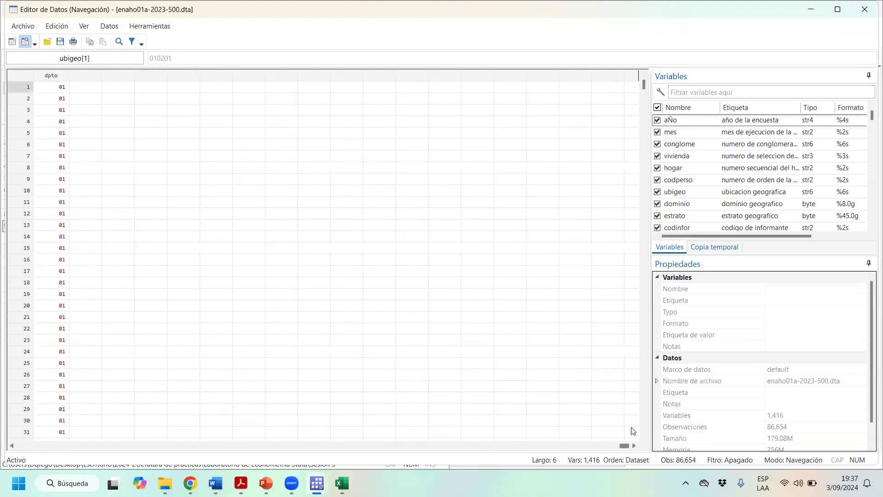
click(63, 91)
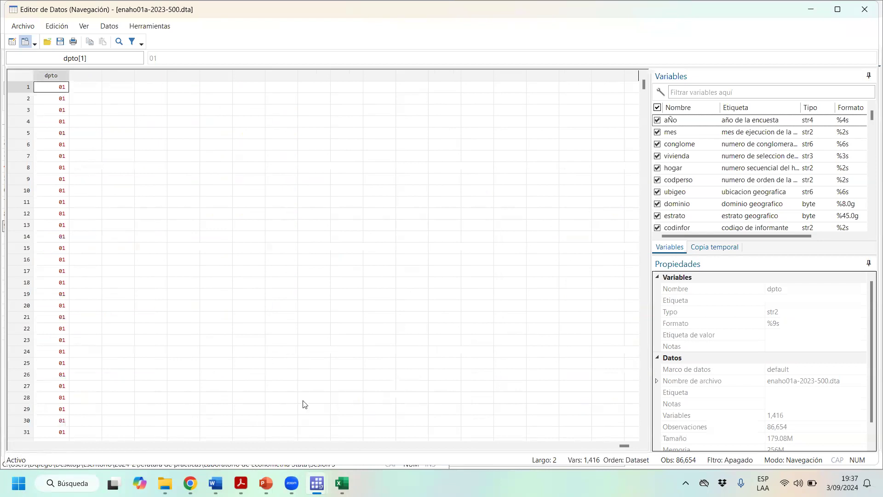
click(15, 446)
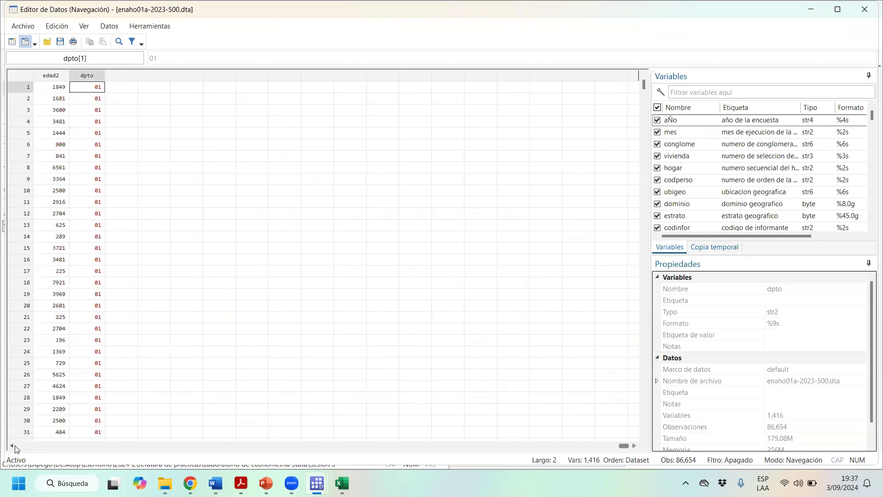
click(15, 446)
click(15, 446)
drag(177, 110, 173, 444)
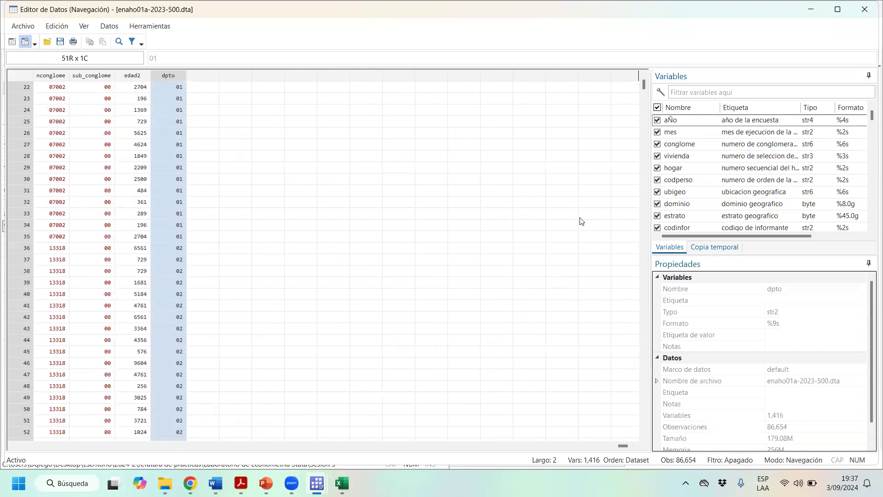
drag(642, 87, 615, 398)
click(806, 1)
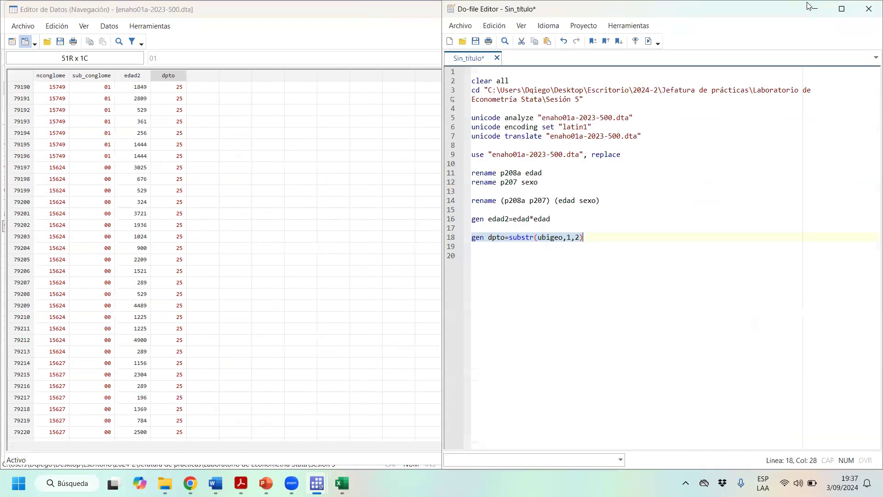
click(92, 15)
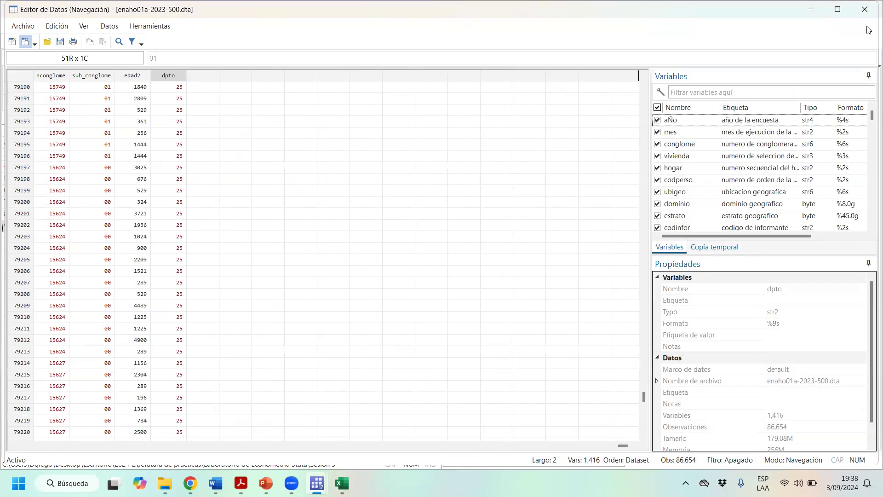
click(828, 14)
- Start line 19 of the do-file as gen prov=substr(ubigeo, )
click(613, 230)
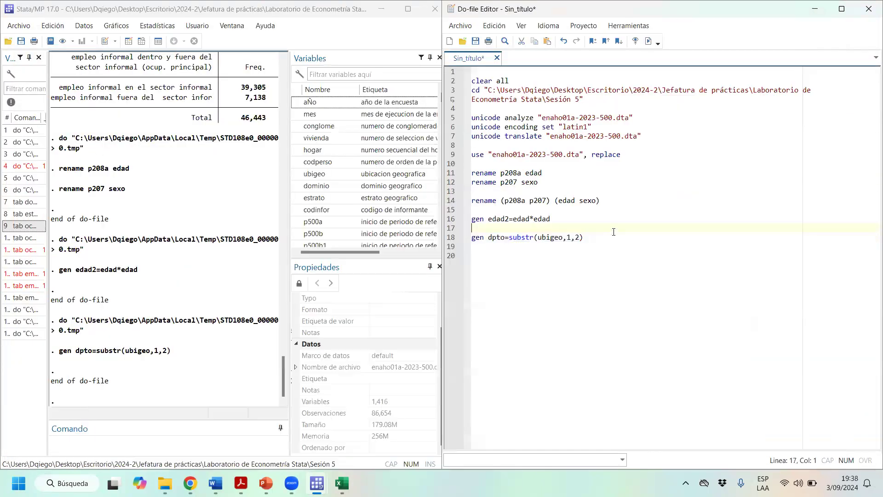
click(601, 239)
key(Return)
text(gen prov=subst)
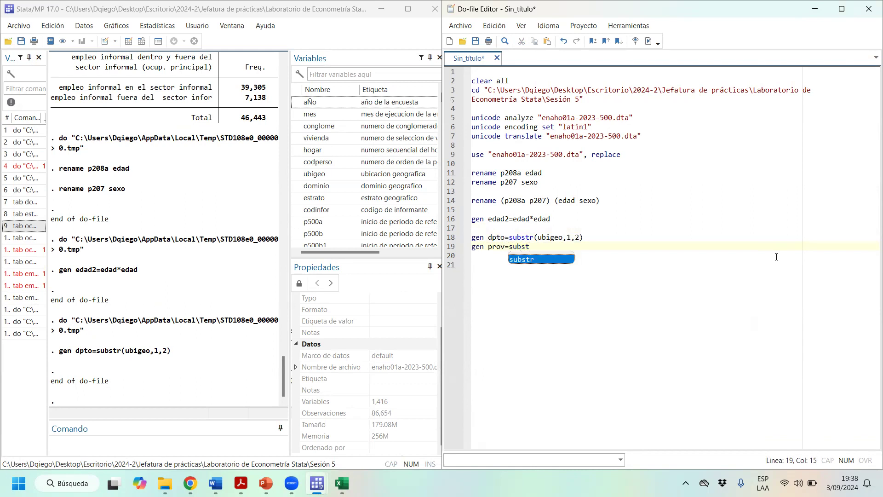
text(r())
text(ubigeom)
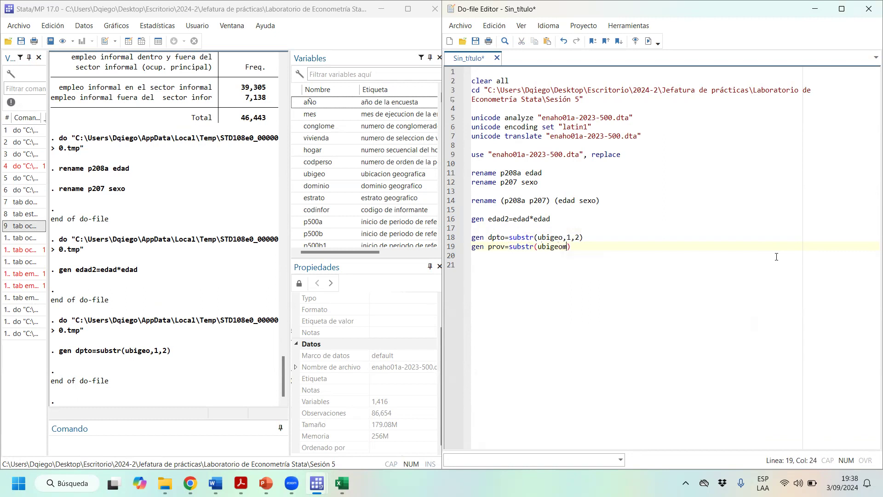
key(BackSpace)
text(,)
- Undo the red colouring of the first two digits on Excel's Hoja2
click(342, 483)
click(469, 242)
key(ctrl+z)
key(ctrl+z)
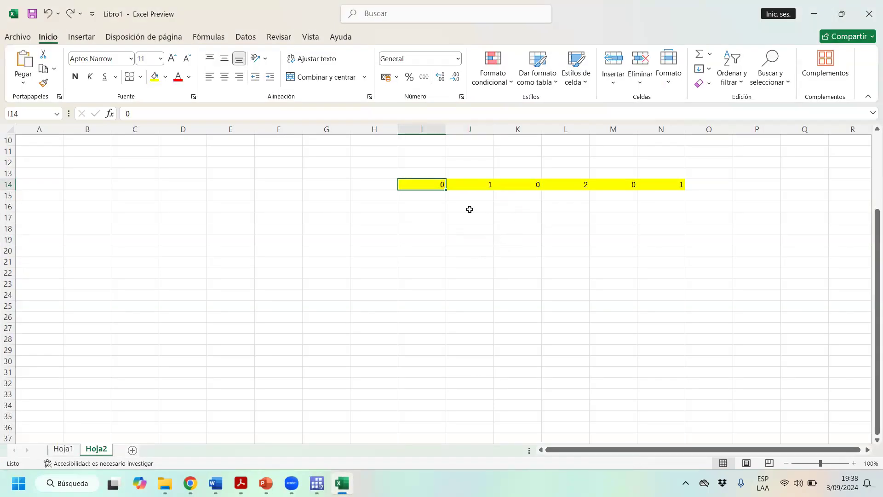
- Colour the third and fourth digits, 0 and 2 in K14:L14, red
drag(435, 153, 441, 209)
drag(485, 150, 480, 216)
drag(518, 152, 523, 195)
click(529, 181)
click(177, 79)
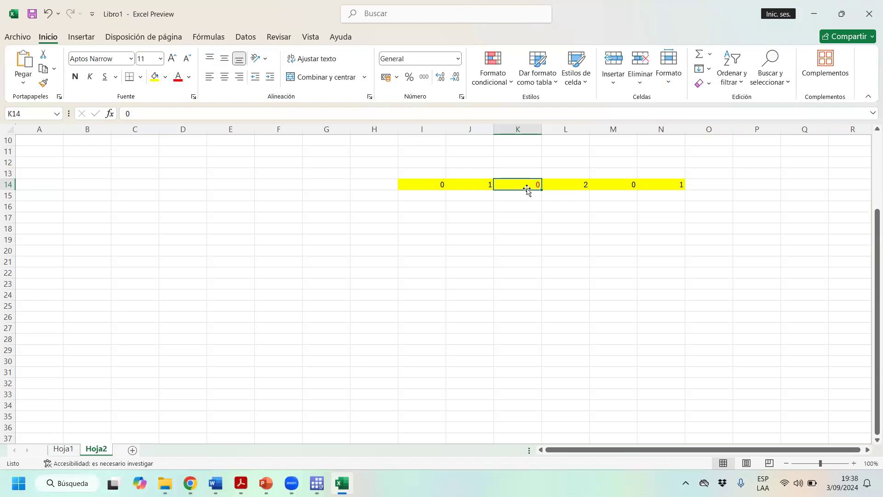
drag(526, 183, 562, 186)
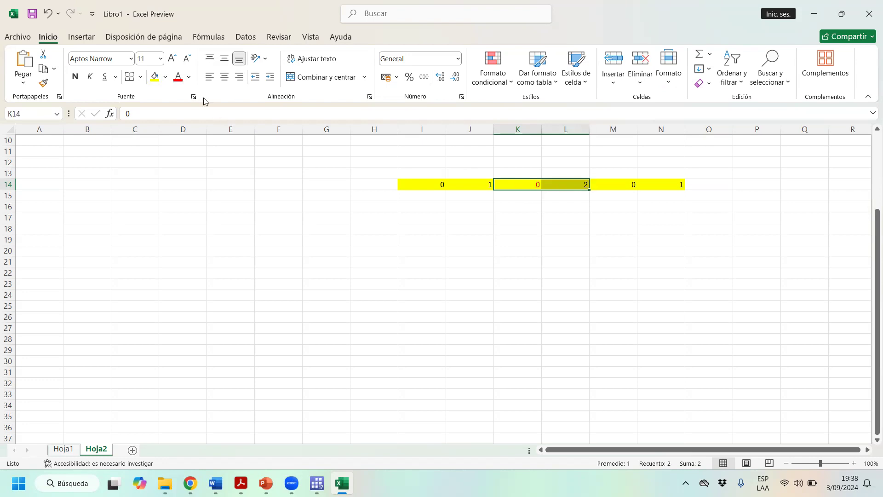
click(165, 76)
click(181, 77)
click(613, 240)
click(528, 186)
drag(528, 186, 550, 186)
click(440, 183)
click(477, 182)
click(535, 182)
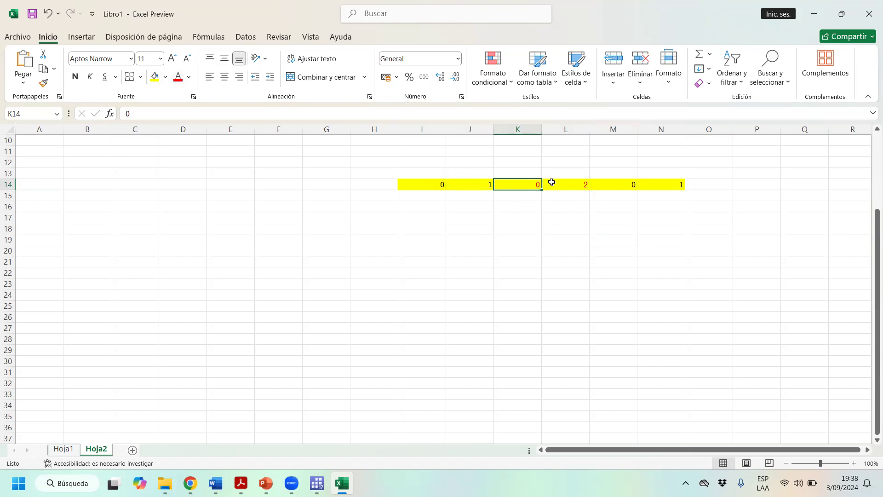
mouse_move(518, 180)
mouse_down()
mouse_move(566, 183)
mouse_move(533, 185)
mouse_up()
- Complete and run gen prov=substr(ubigeo,3,2), then check the prov codes in the Data Browser
click(814, 14)
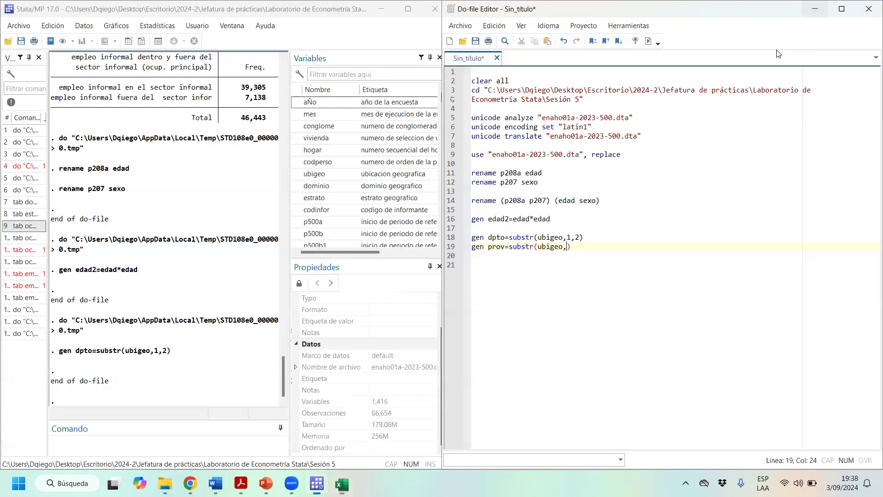
text(3,2)
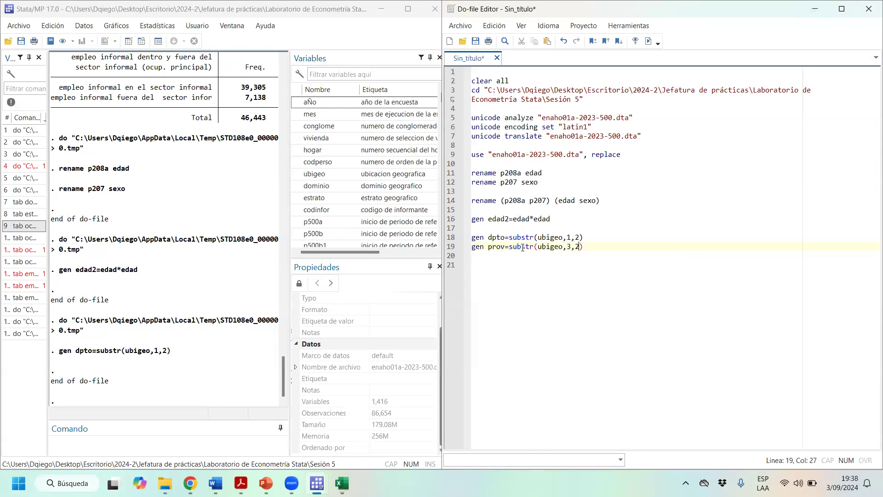
drag(525, 246, 493, 247)
click(649, 41)
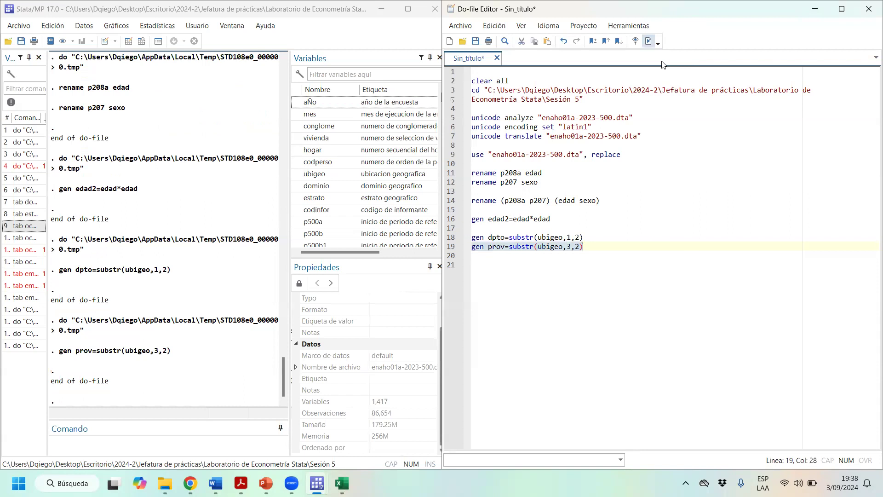
click(142, 41)
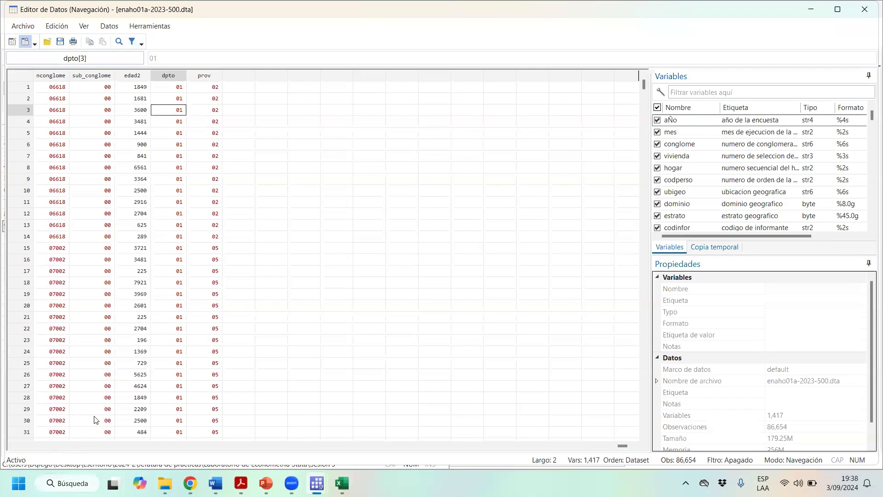
click(218, 77)
click(216, 89)
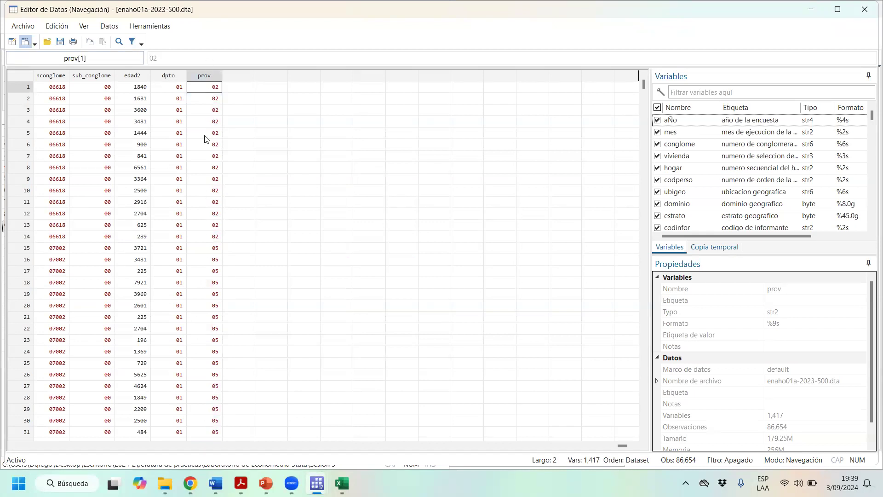
click(811, 9)
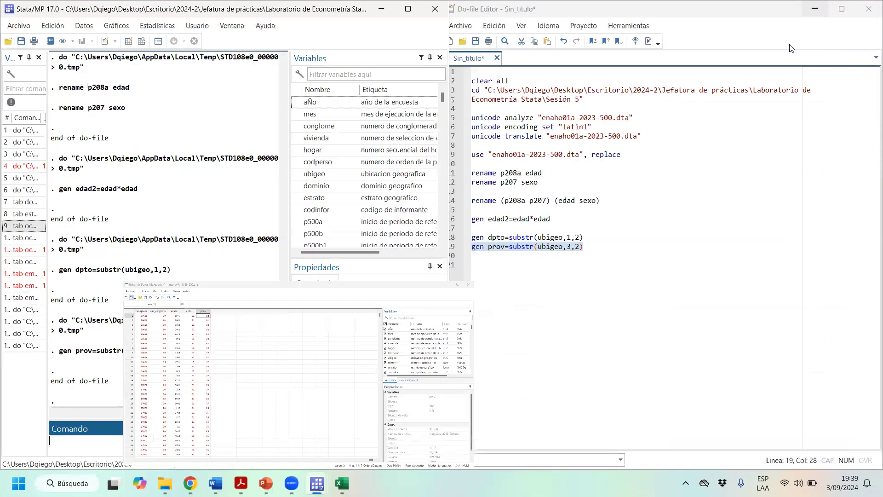
- Start line 20 of the do-file as gen dist=substr(ubigeo, )
click(619, 246)
key(Return)
text(gen ds)
key(BackSpace)
key(BackSpace)
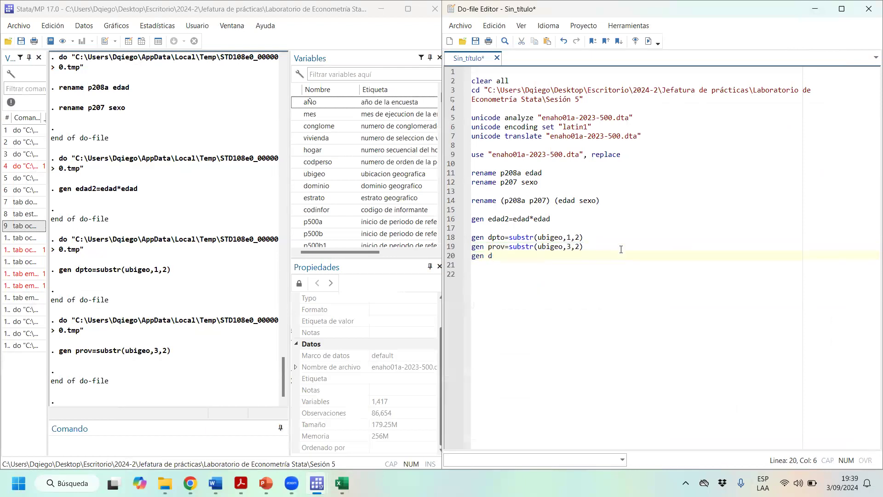
text(ist=su)
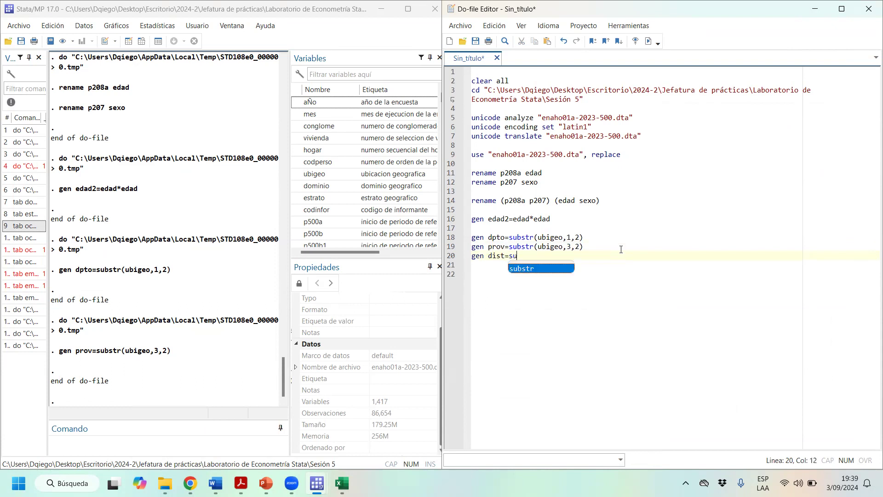
text(bstr()
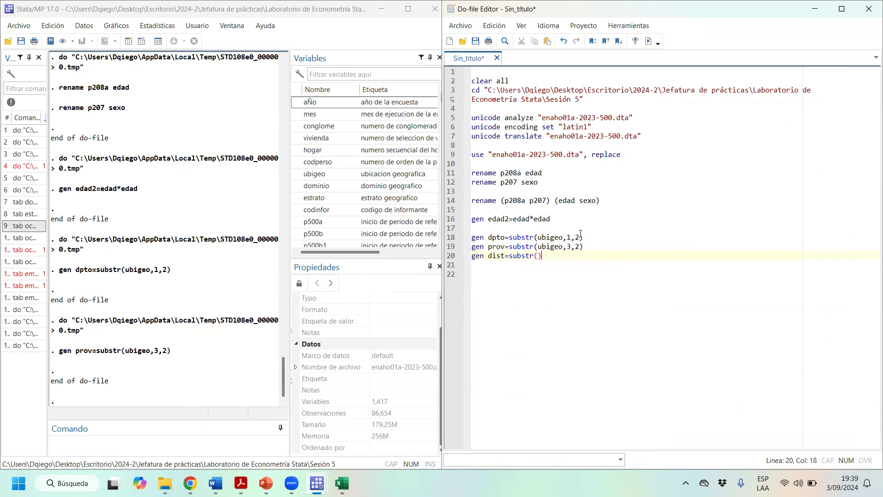
text(ubigeo,)
- Undo the red font on K14 and L14 in Excel
click(341, 482)
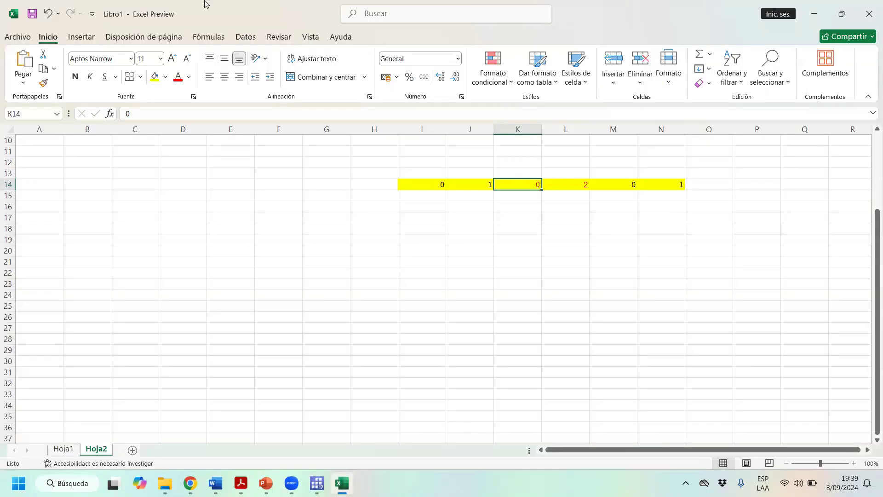
click(48, 14)
click(48, 14)
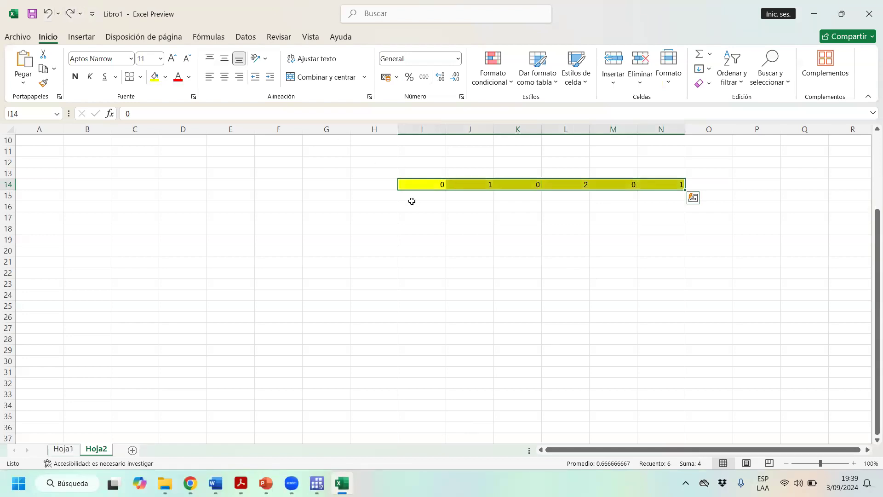
- Colour the last pair of digits, 0 and 1 in M14:N14, red
drag(438, 148, 446, 205)
drag(469, 151, 483, 213)
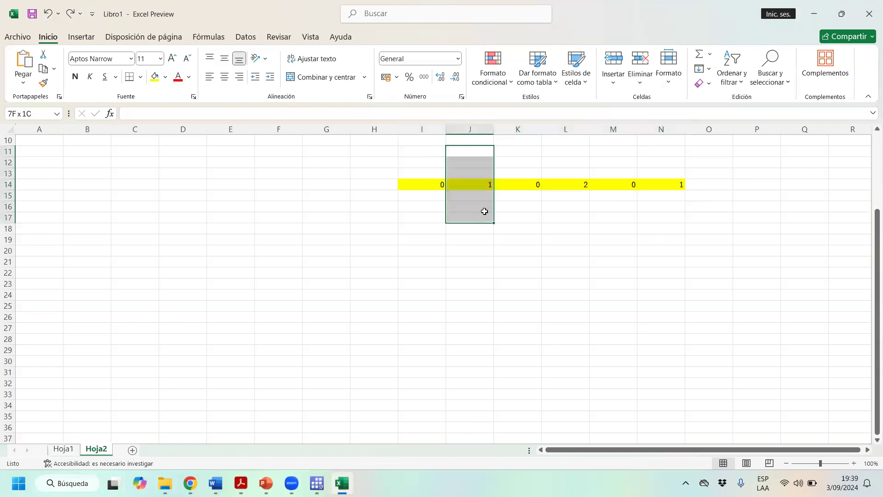
drag(526, 149, 524, 216)
drag(572, 152, 573, 227)
drag(618, 162, 621, 217)
click(627, 185)
click(179, 78)
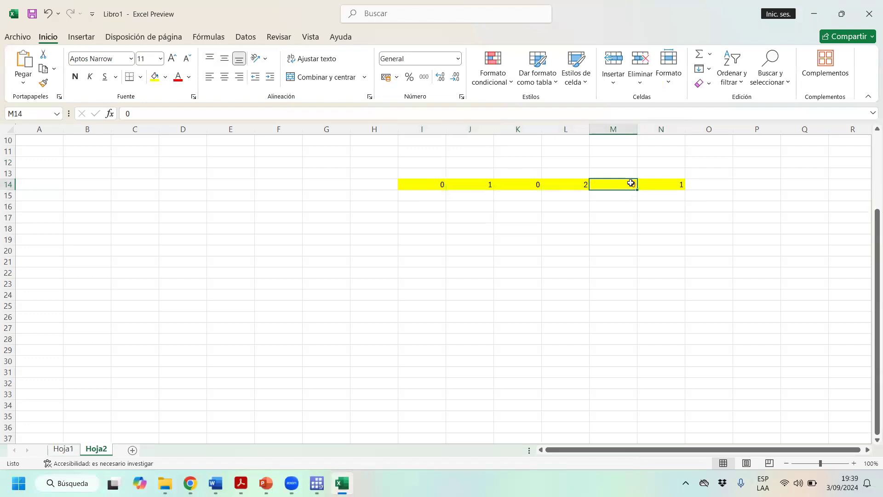
drag(620, 182, 670, 182)
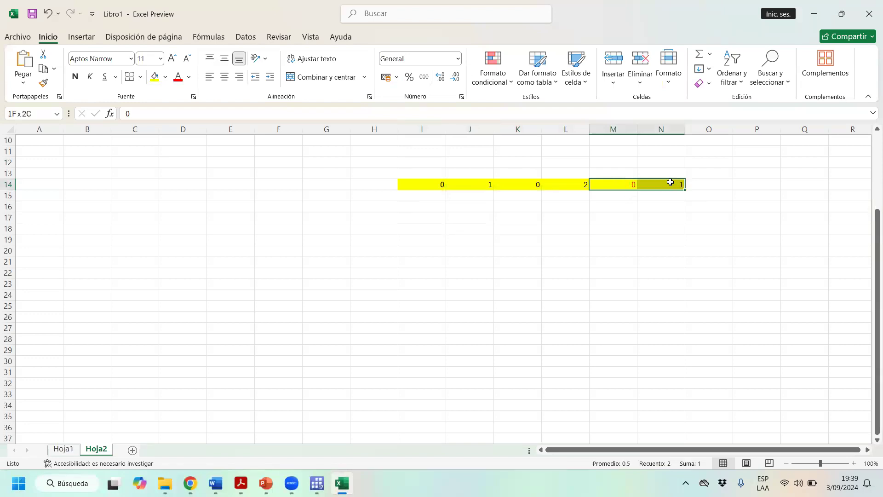
click(178, 81)
click(620, 184)
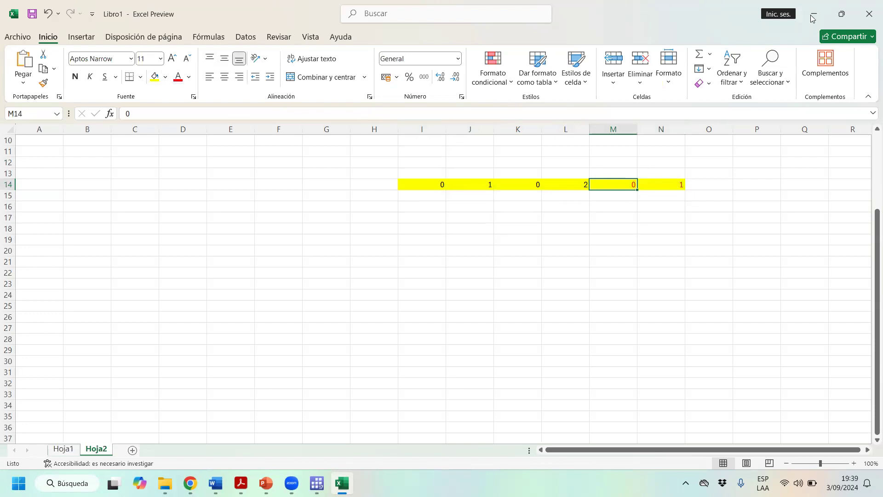
- Complete and run gen dist=substr(ubigeo,5,2)
key(alt+Tab)
text(5,2)
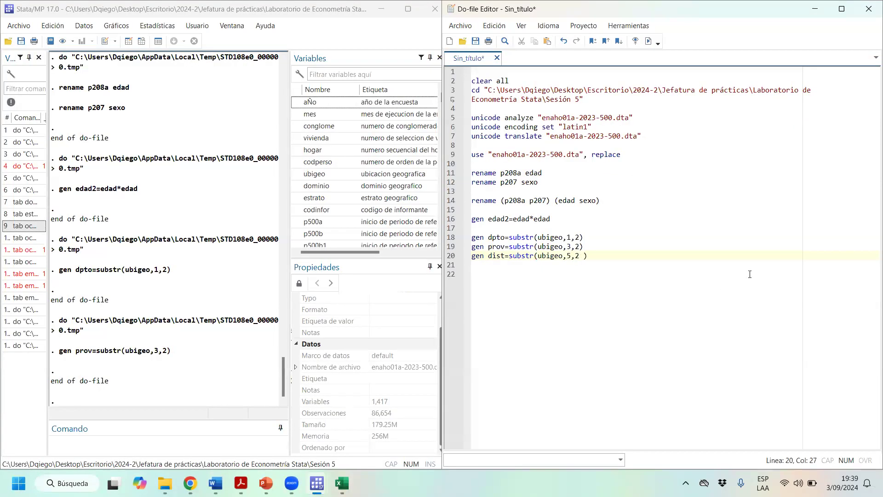
drag(540, 252, 512, 255)
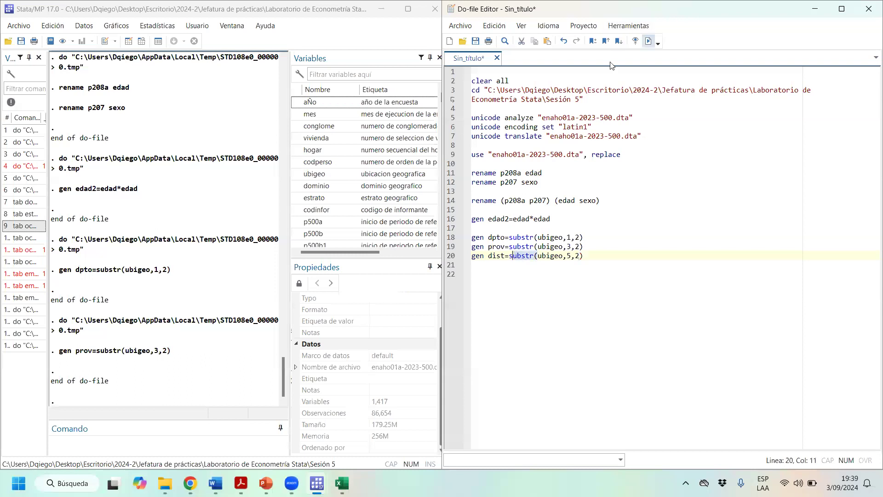
click(625, 256)
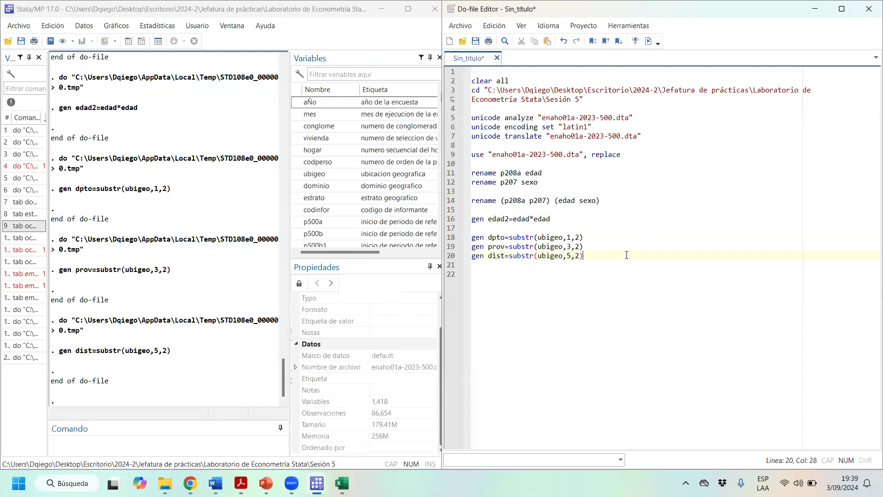
- Add and run the line browse ubigeo dpto prov dist
key(Return)
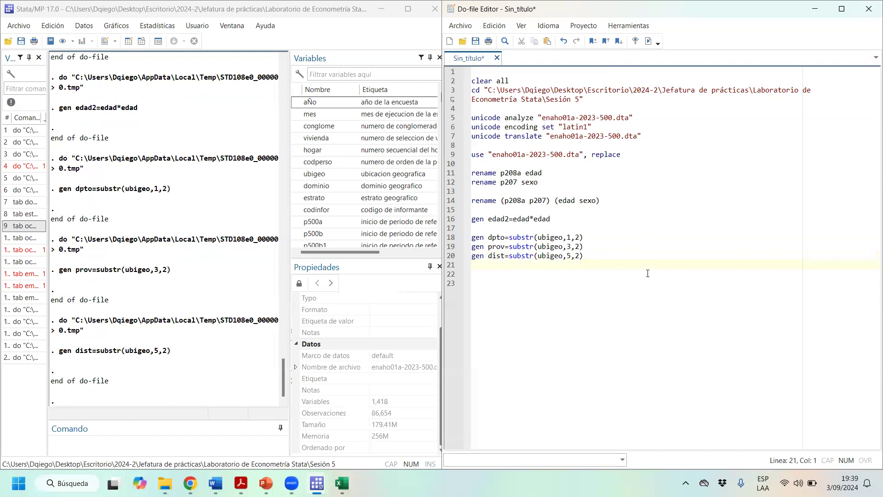
key(Return)
text(browse ubigeo)
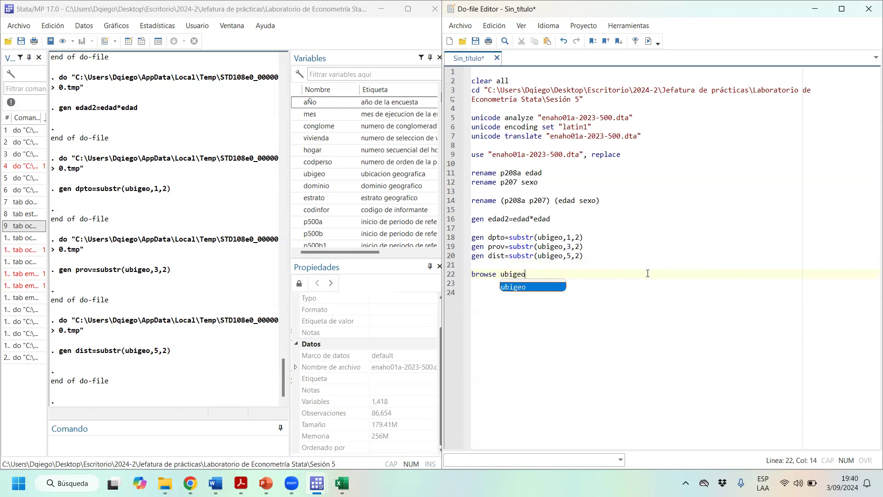
text( dpt)
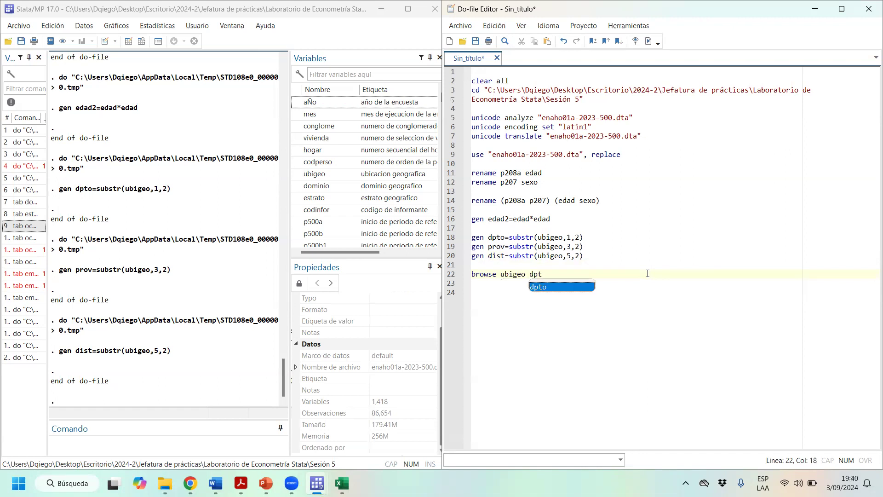
text(o prov dist)
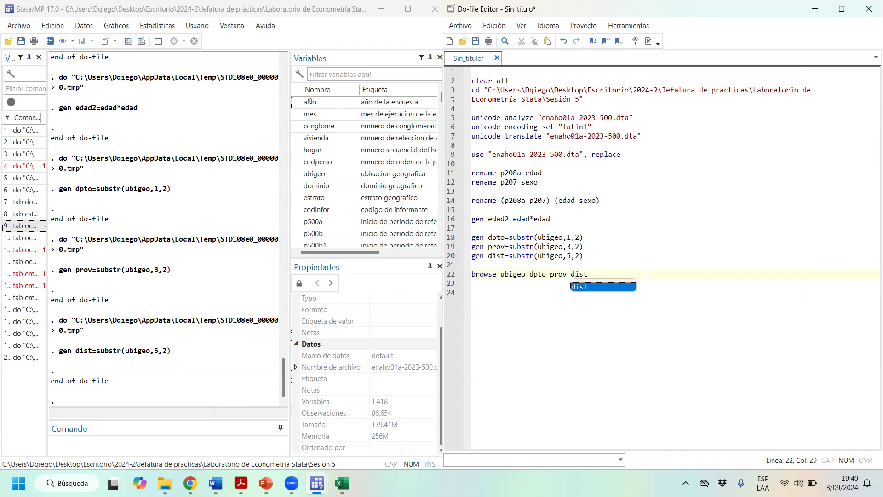
key(shift+Left)
key(shift+Left)
key(shift+Left)
key(ctrl+d)
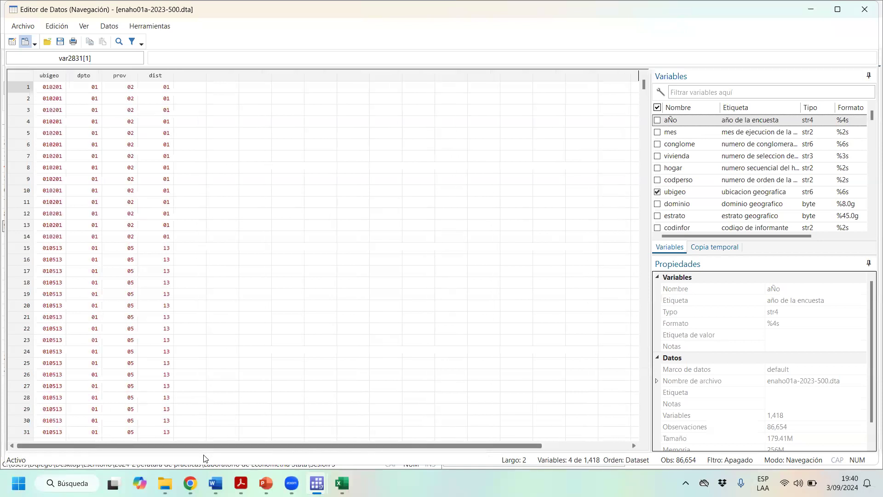
- Compare ubigeo codes 010201 and 010513 with their dpto, prov and dist values, then close the Data Editor
click(65, 91)
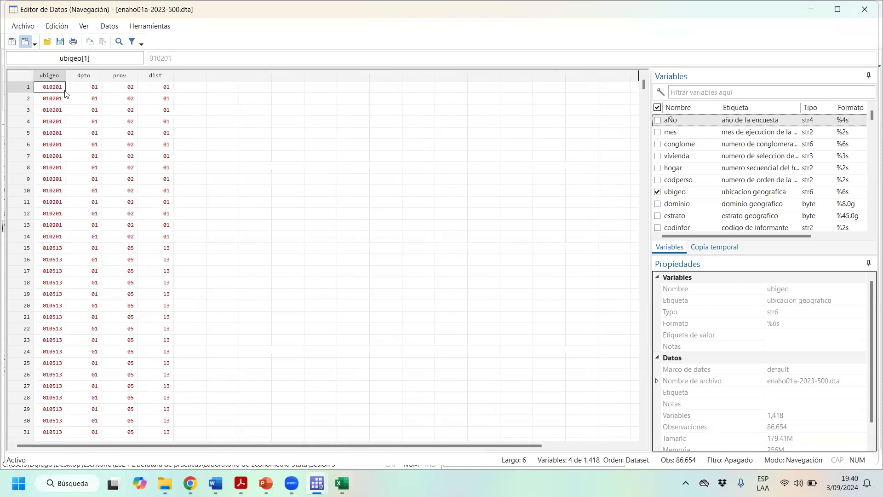
drag(88, 91, 140, 90)
click(57, 92)
drag(80, 335, 170, 335)
click(46, 330)
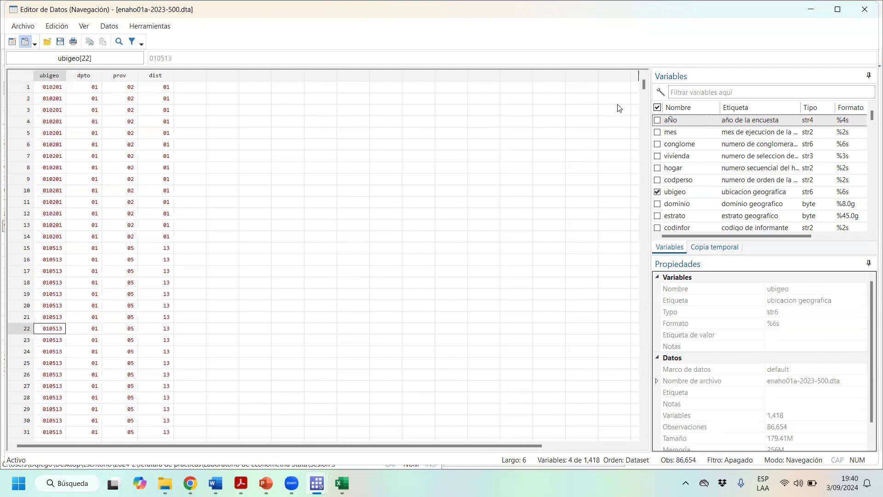
drag(643, 87, 645, 64)
click(865, 12)
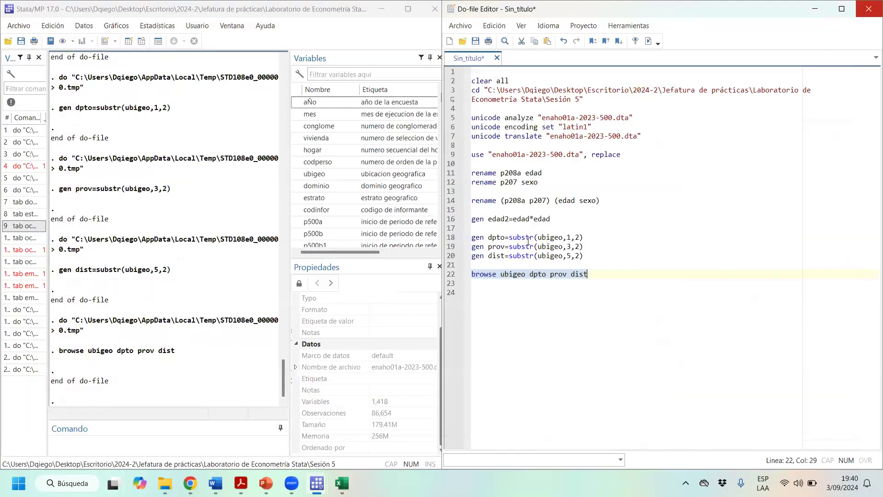
key(Down)
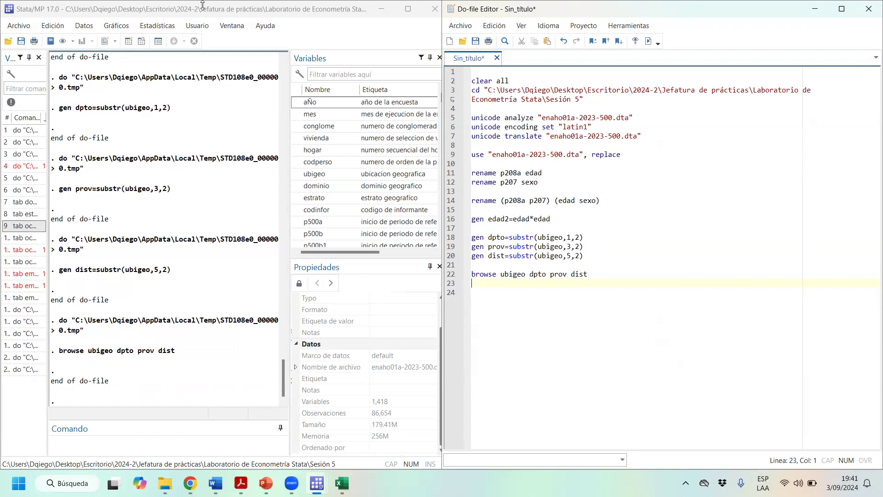
- Open the Data Editor at the first empty cell after dist and switch it to Edit mode
click(143, 42)
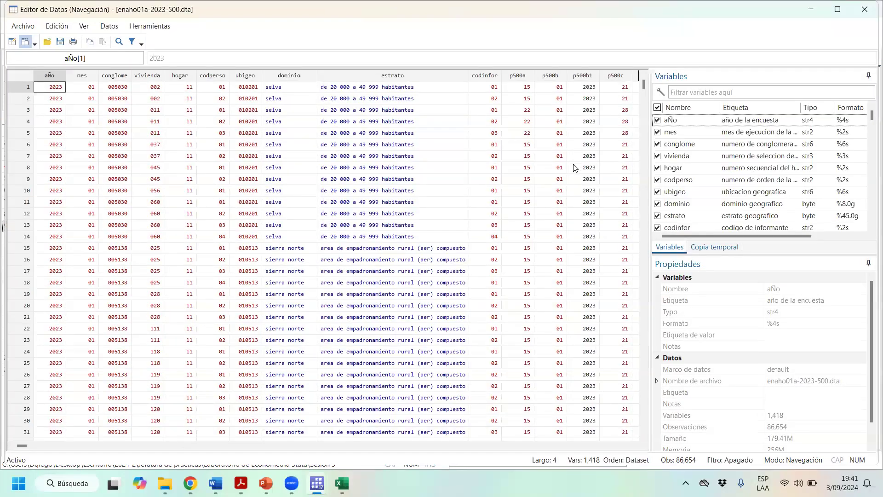
drag(22, 448, 650, 459)
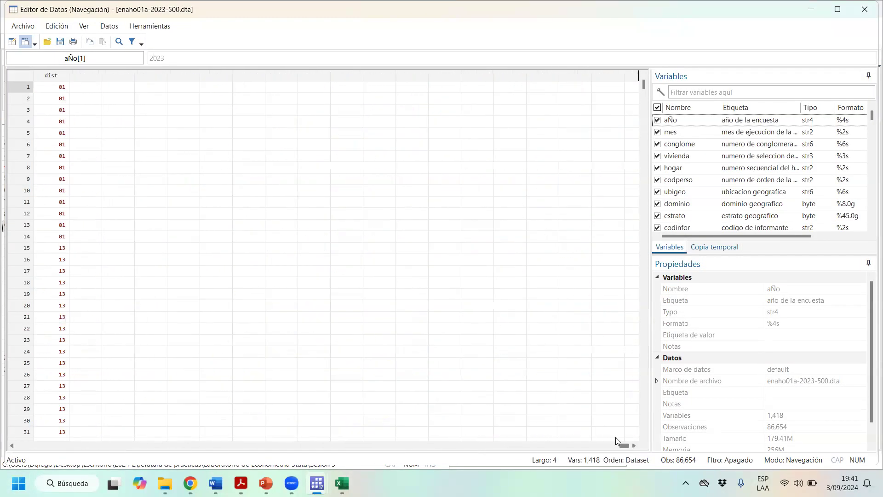
click(89, 87)
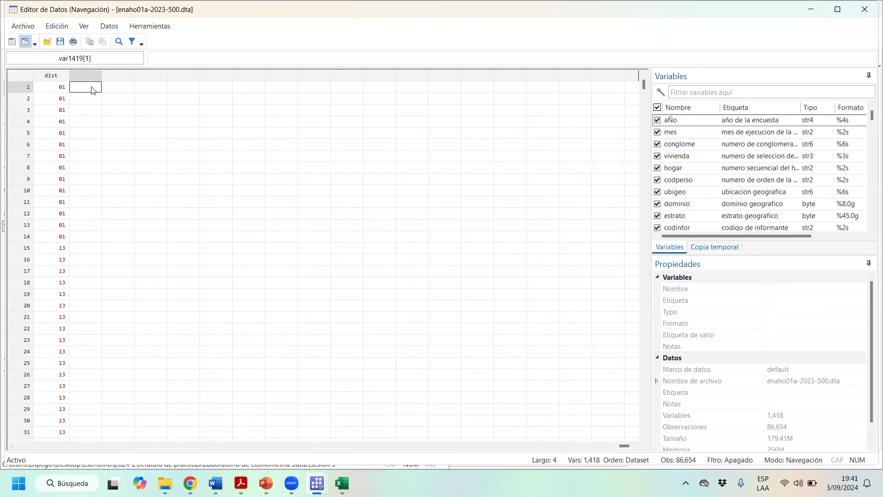
click(12, 41)
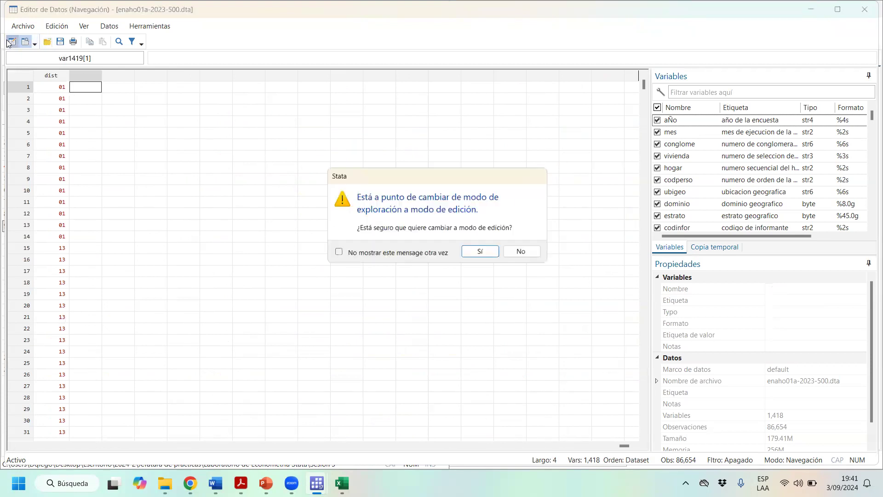
click(483, 254)
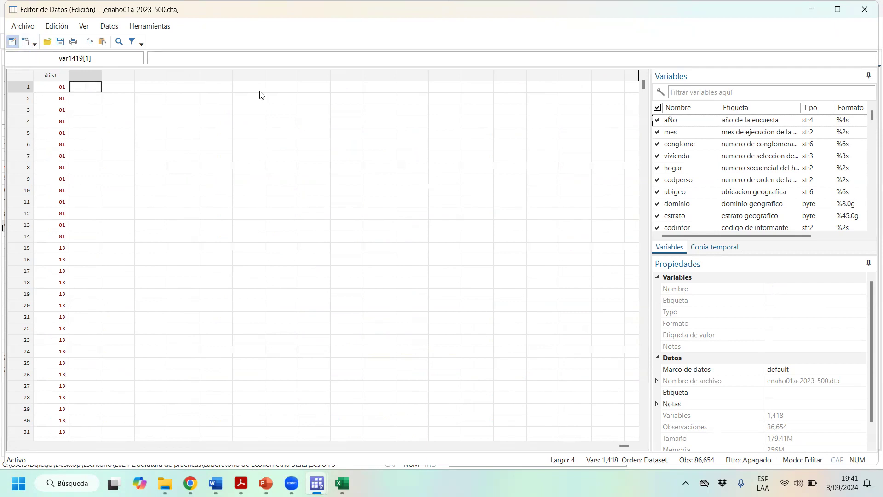
- Type a test code into the empty cell, creating the string variable var1419
key(Caps_Lock)
text(C)
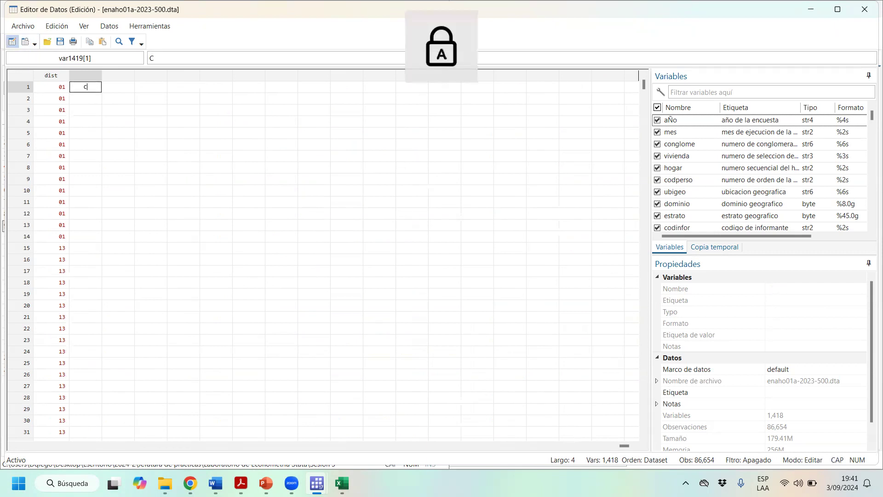
text(EL)
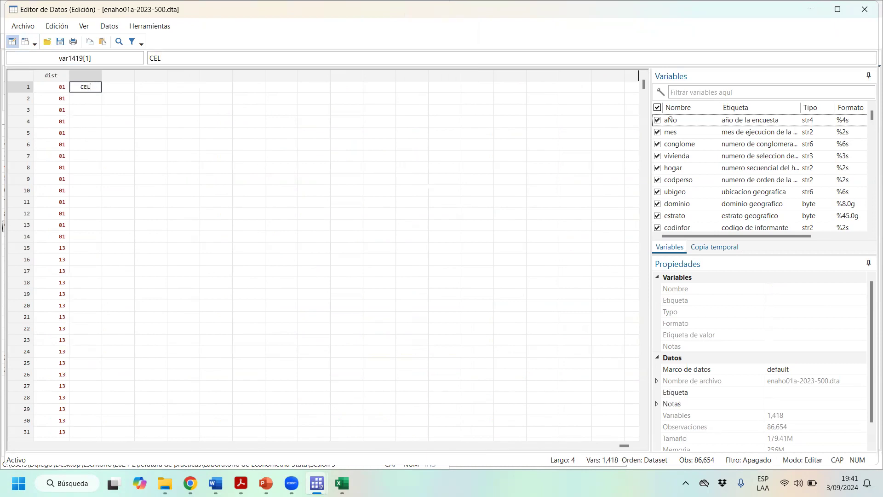
key(BackSpace)
key(BackSpace)
key(BackSpace)
text(TEC)
key(Caps_Lock)
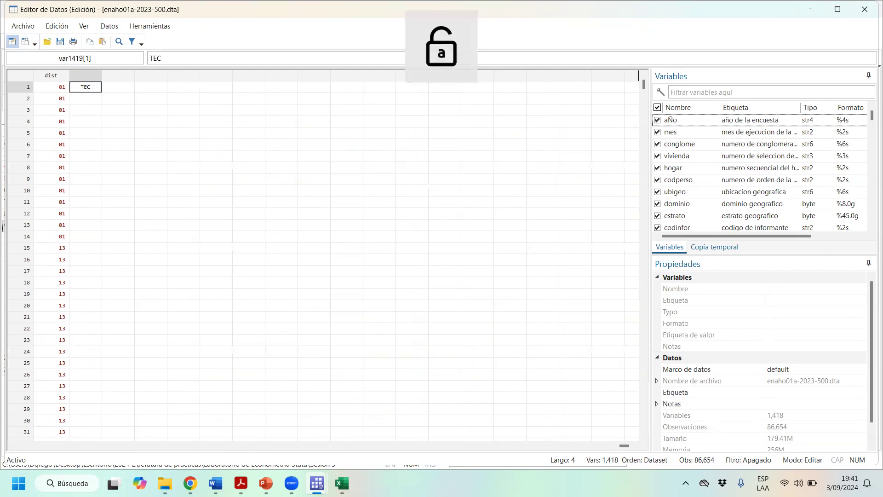
text(09)
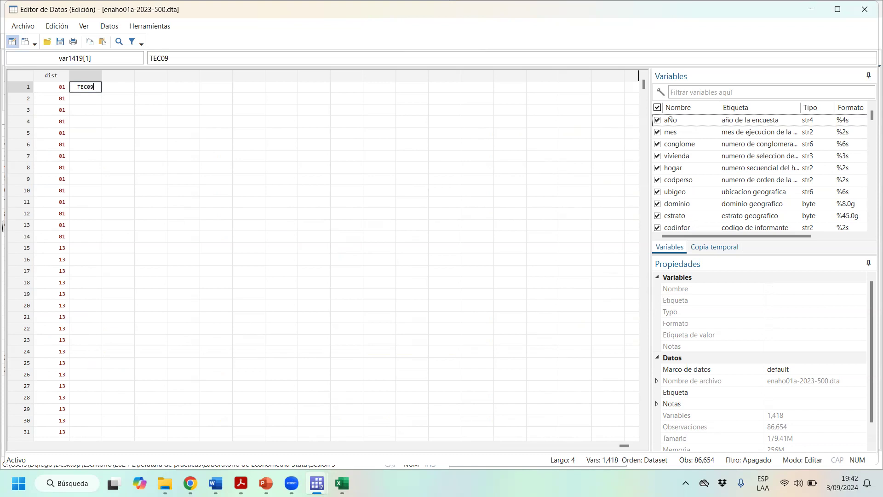
text(s)
key(Caps_Lock)
key(BackSpace)
text(S900JG)
key(Return)
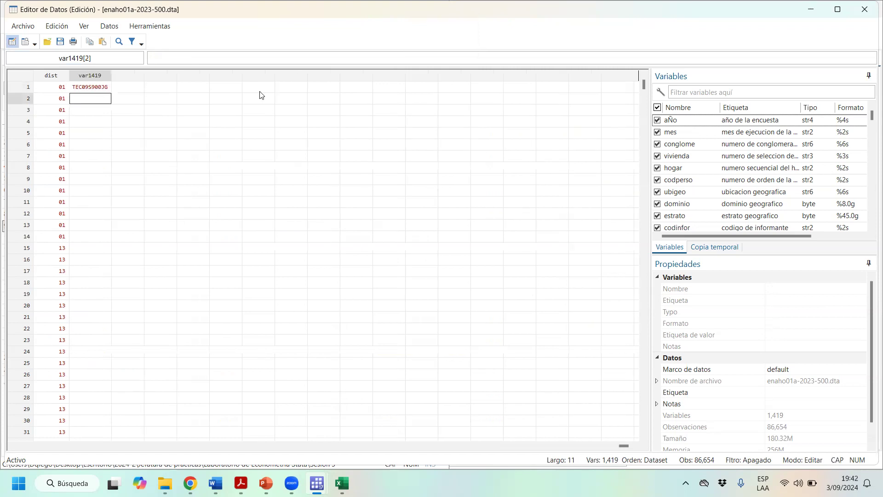
- Select the var1419 column and ask to delete it
click(88, 73)
right_click(87, 74)
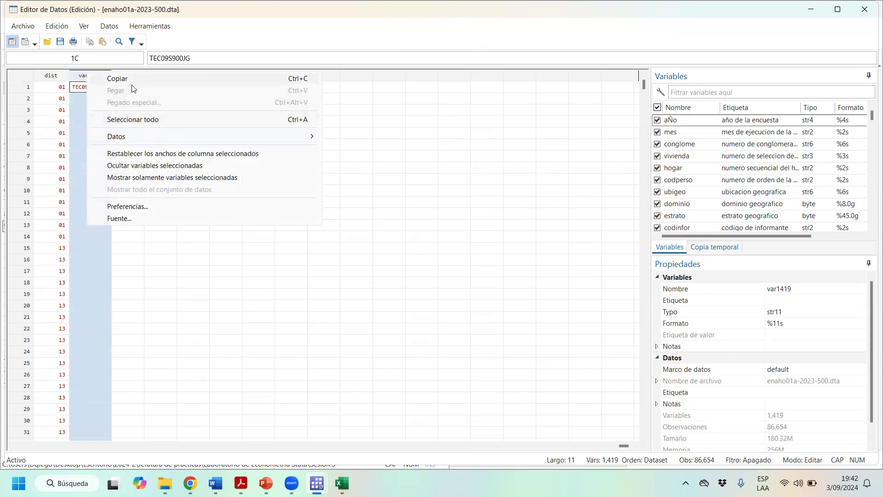
click(183, 353)
click(100, 78)
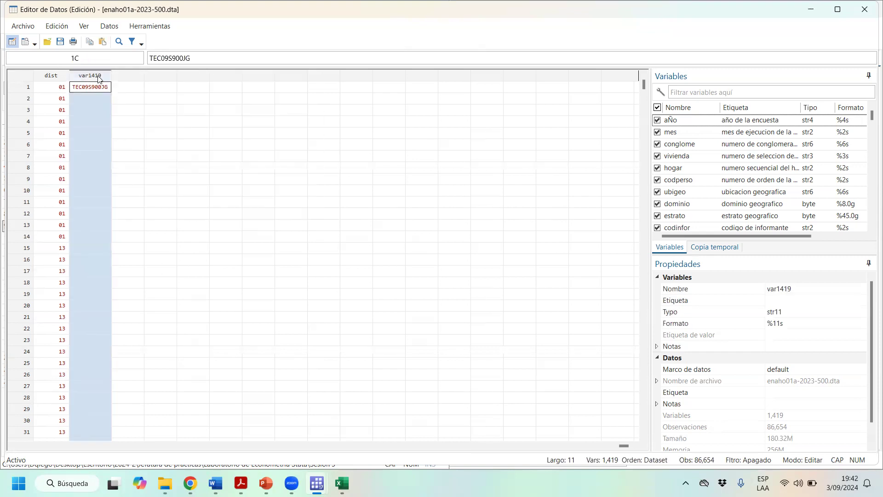
right_click(98, 79)
click(99, 271)
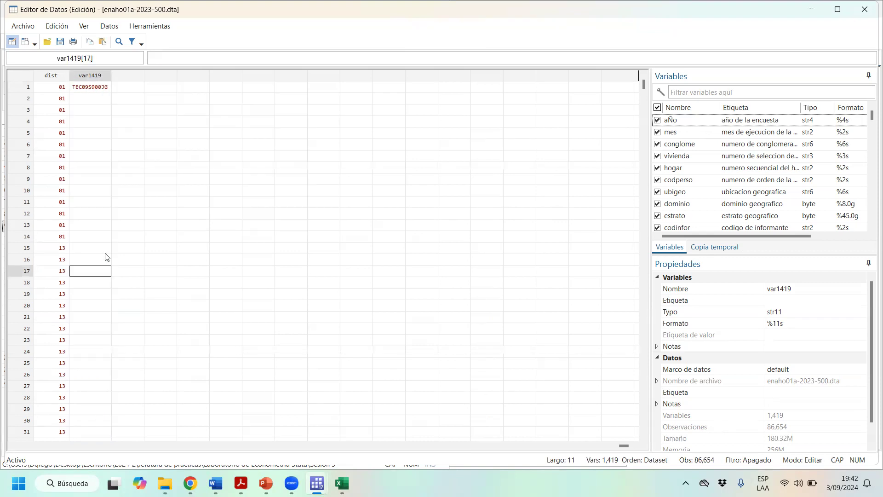
click(92, 73)
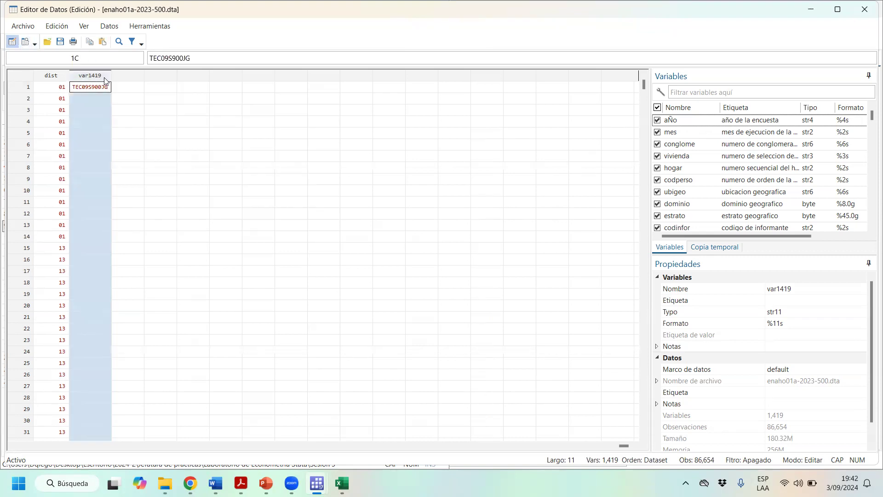
key(Delete)
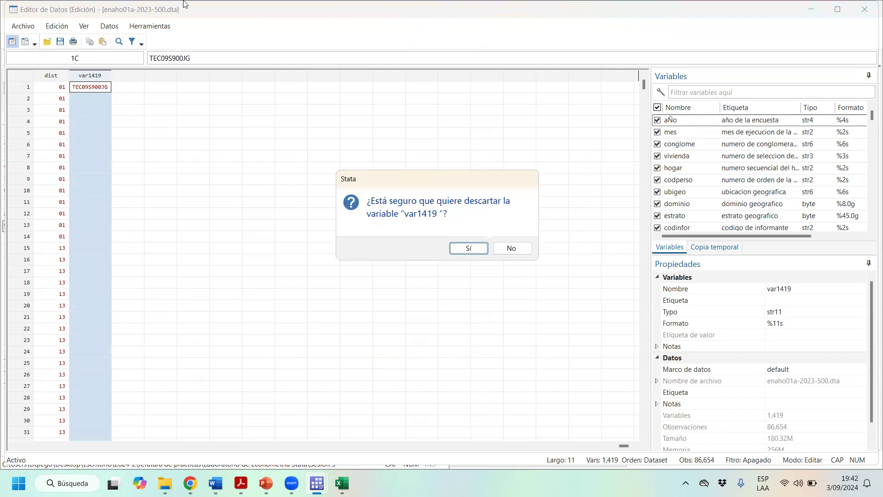
- Confirm dropping var1419, minimize the Data Editor and widen the Results pane
click(468, 248)
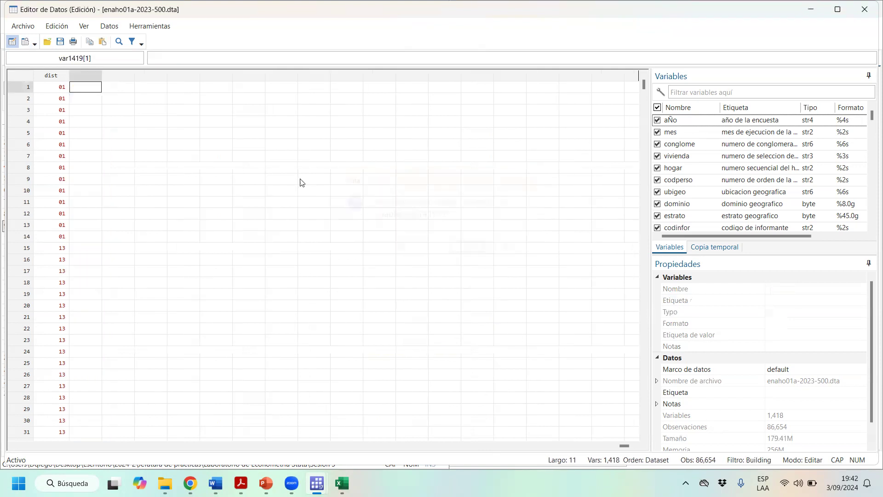
click(817, 6)
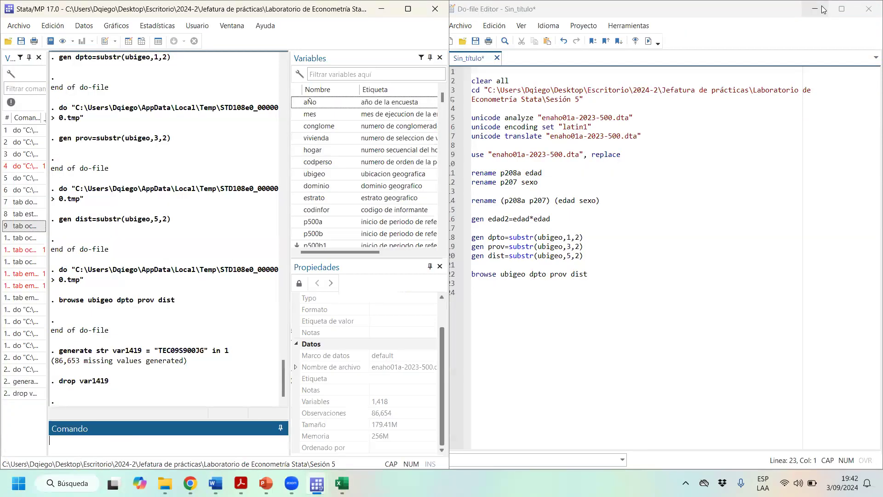
click(637, 275)
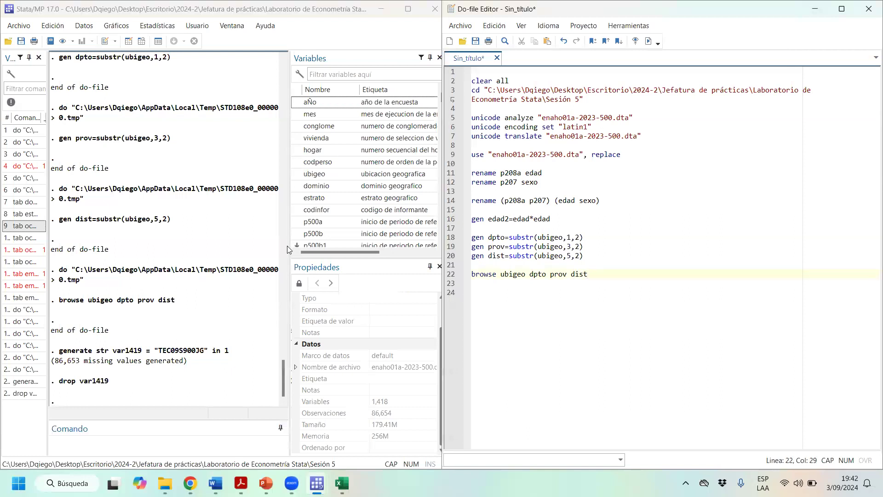
click(285, 242)
drag(314, 248, 384, 249)
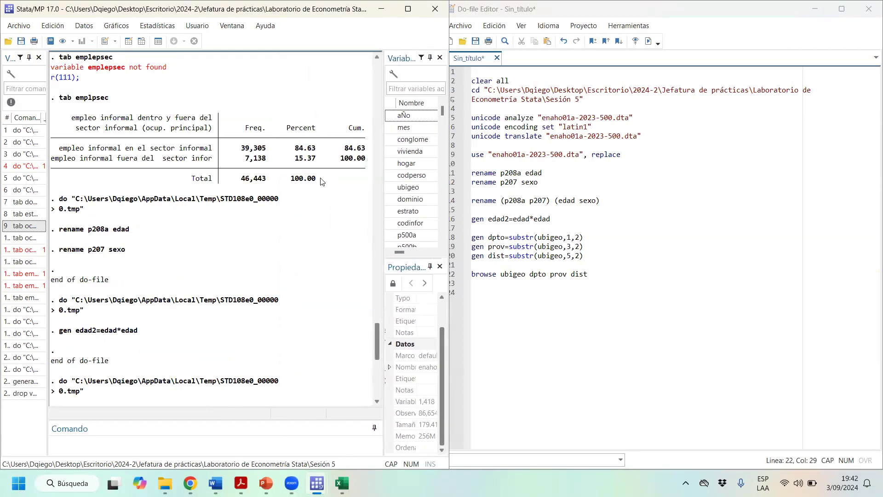
- Reopen and minimize the Data Editor again, then add a blank line after the browse command
click(141, 44)
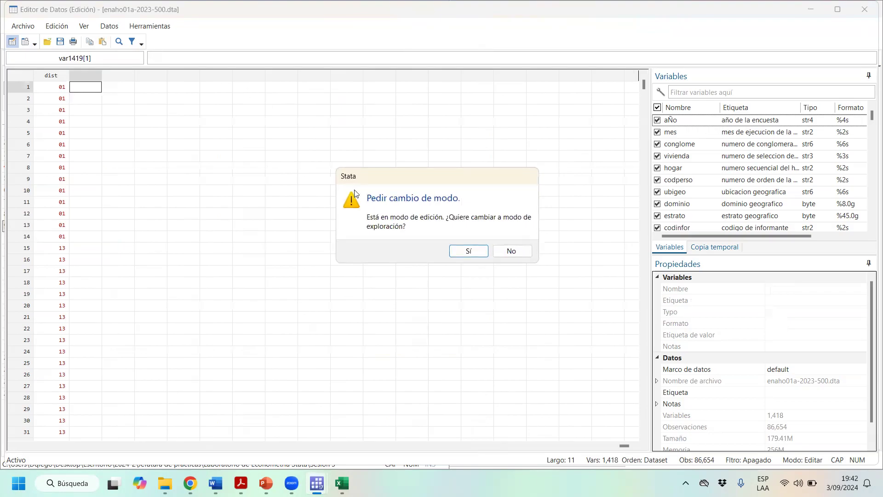
click(528, 256)
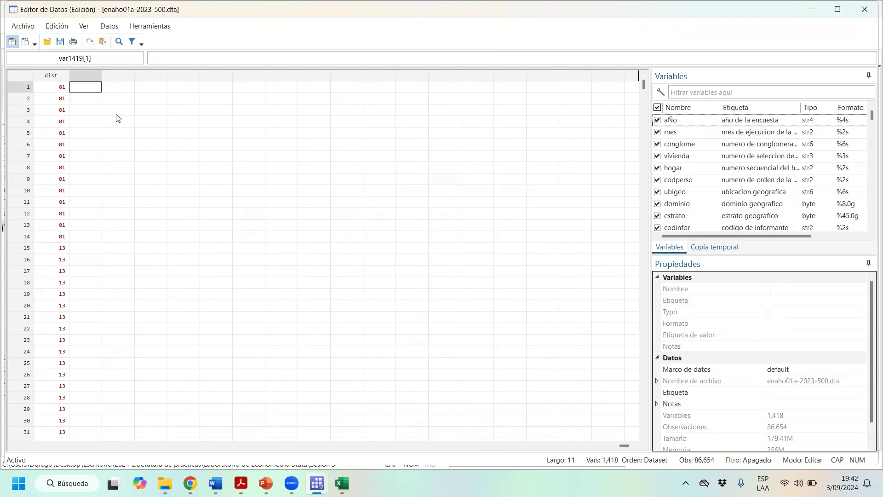
click(811, 9)
click(623, 274)
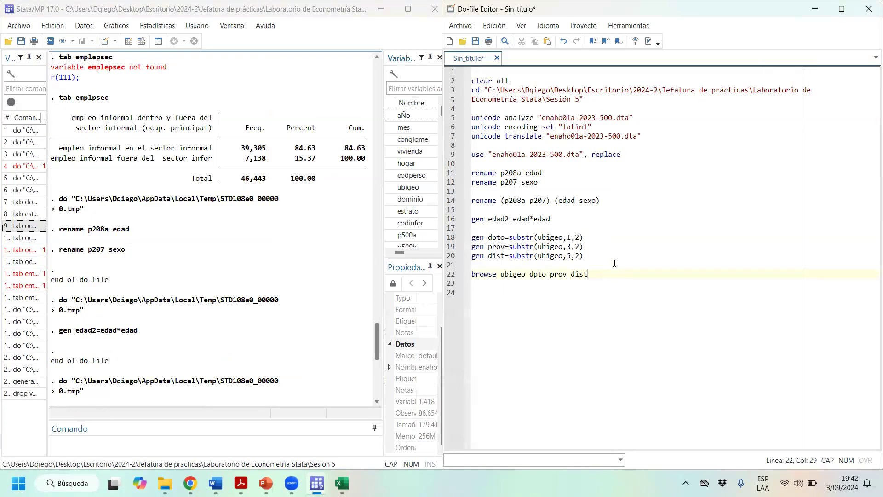
key(Return)
key(Return)
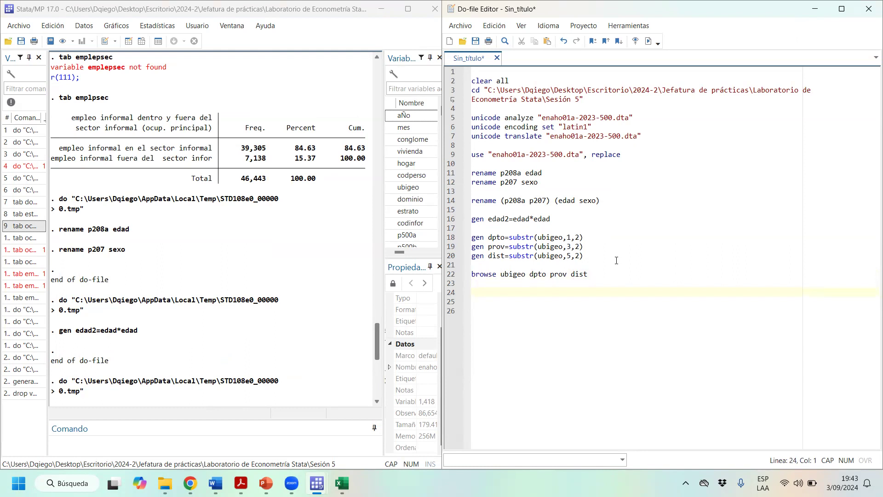
- Write gen pais="Peru" on line 24, select it and execute it
key(Caps_Lock)
text(gr)
key(BackSpace)
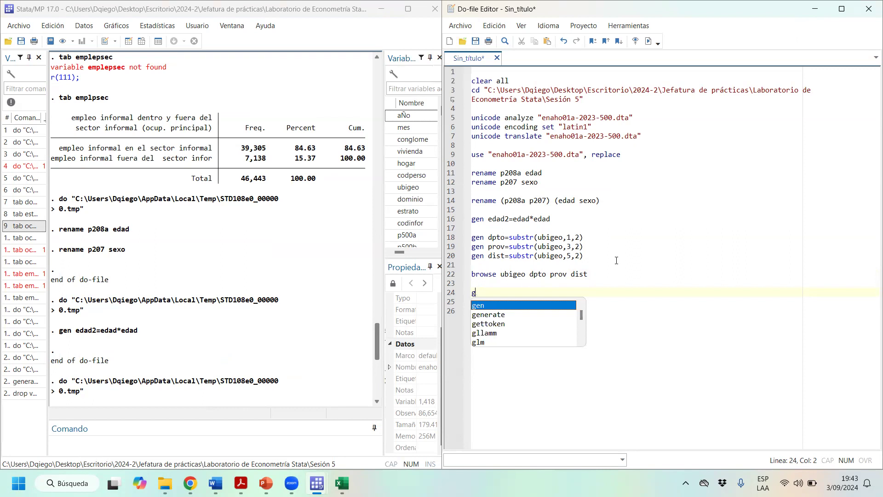
text(en)
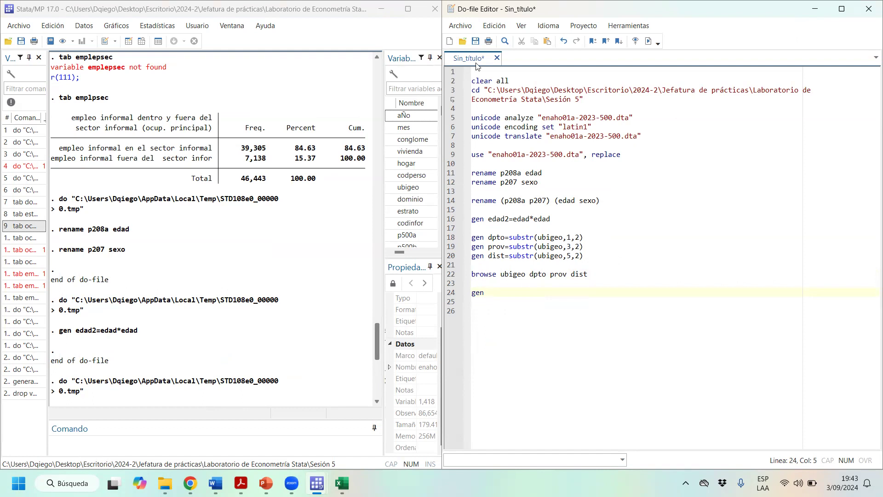
drag(501, 219, 546, 219)
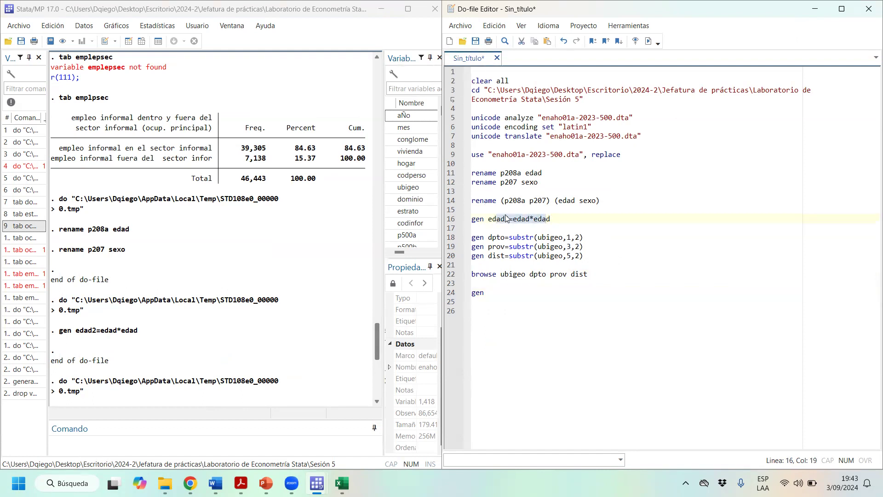
click(500, 285)
click(508, 291)
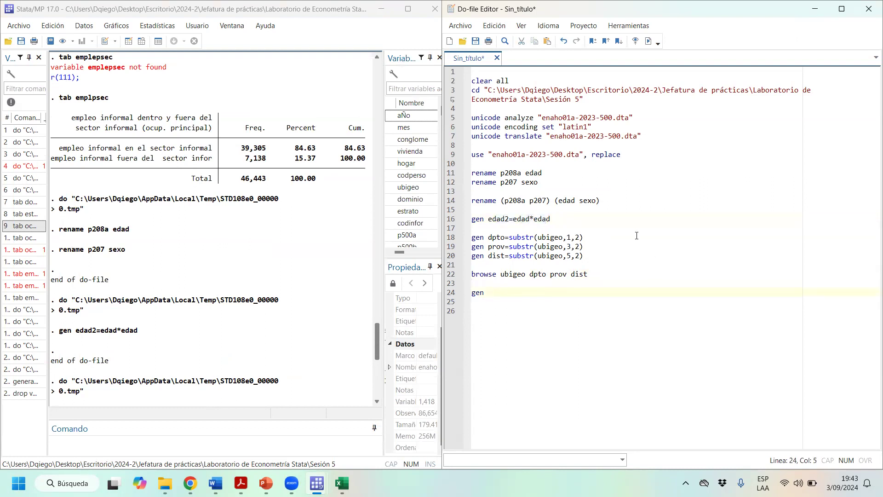
text(pa)
text(is)
text(=)
text("")
text(Per)
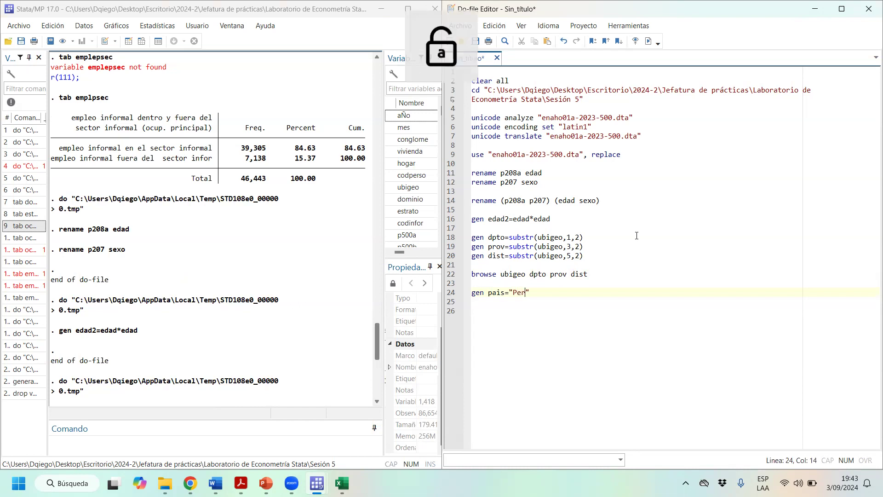
text(u)
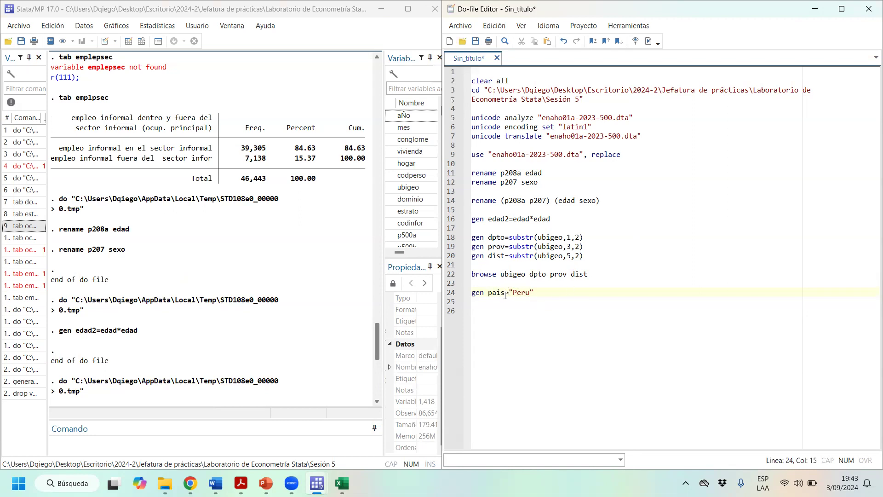
drag(500, 293, 525, 291)
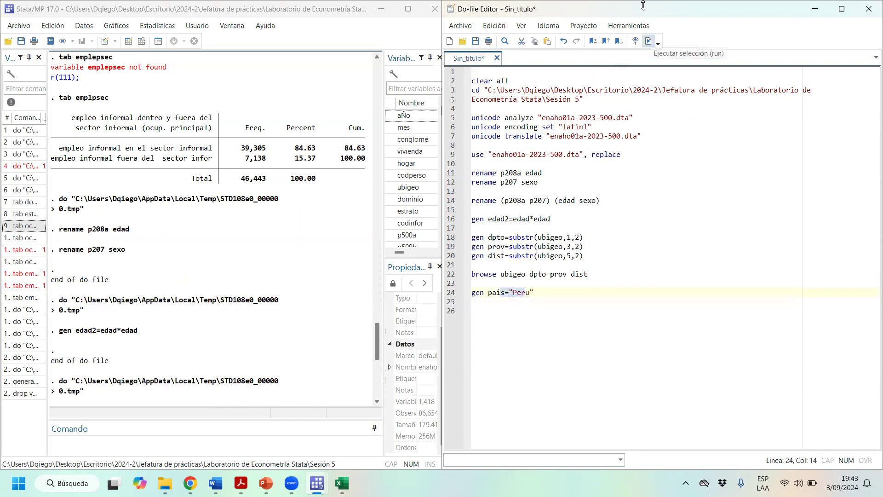
click(648, 41)
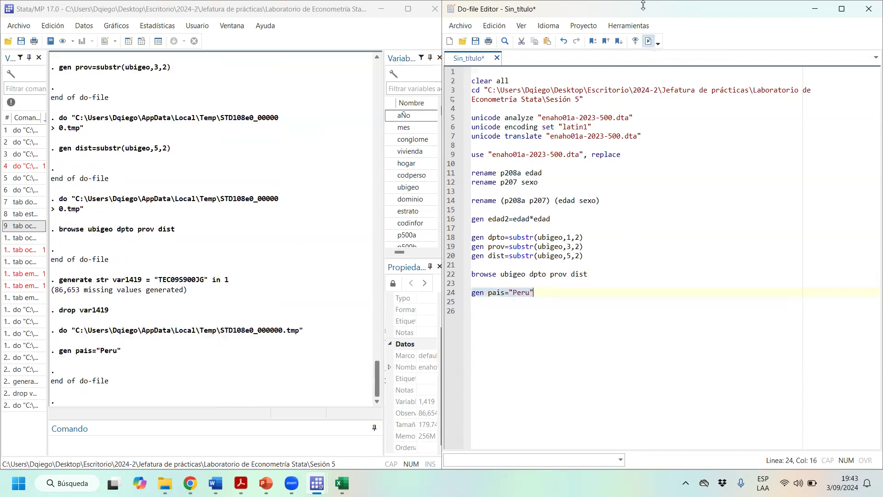
- Browse the data to confirm pais reads Peru, then add blank lines after the pais command
click(142, 42)
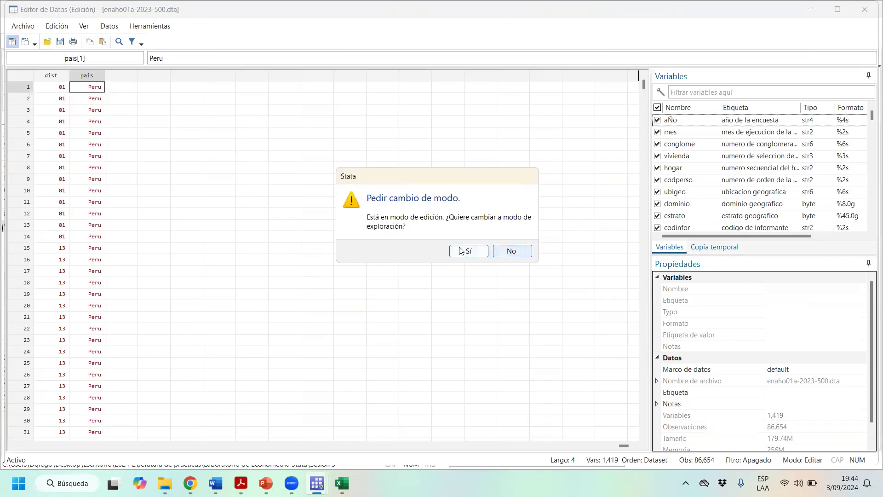
click(482, 252)
drag(87, 98, 103, 467)
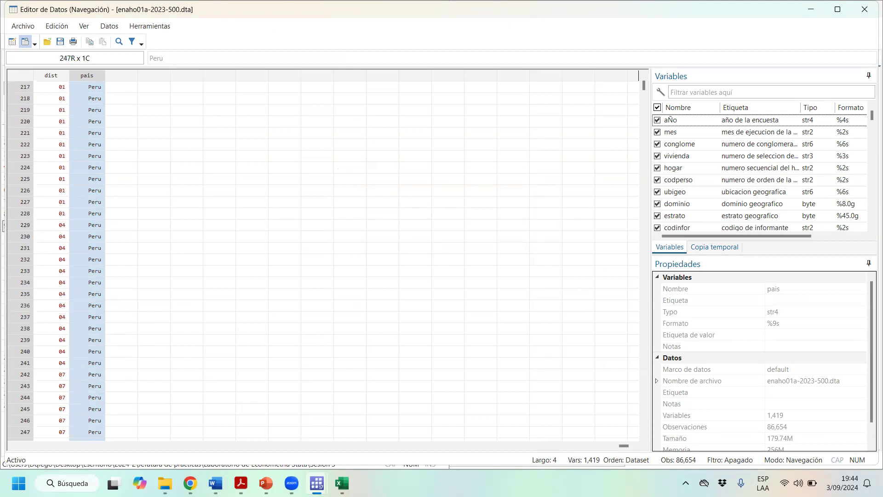
click(865, 10)
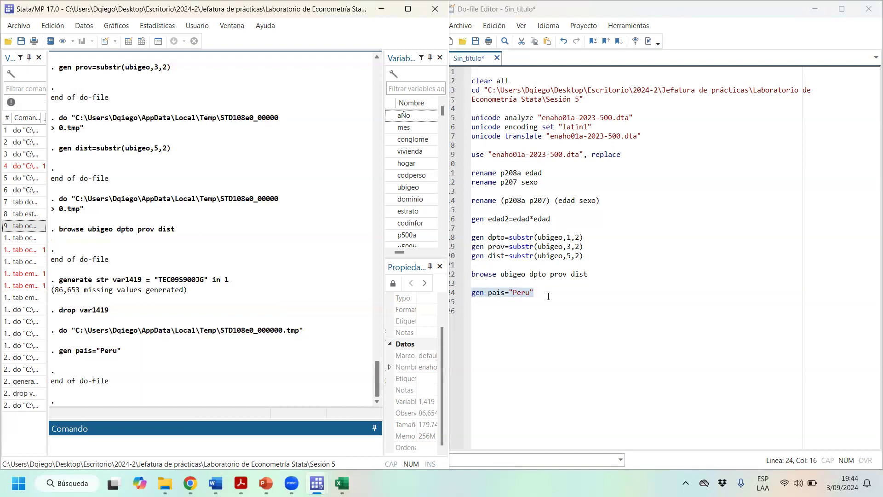
click(552, 292)
key(Return)
key(Return)
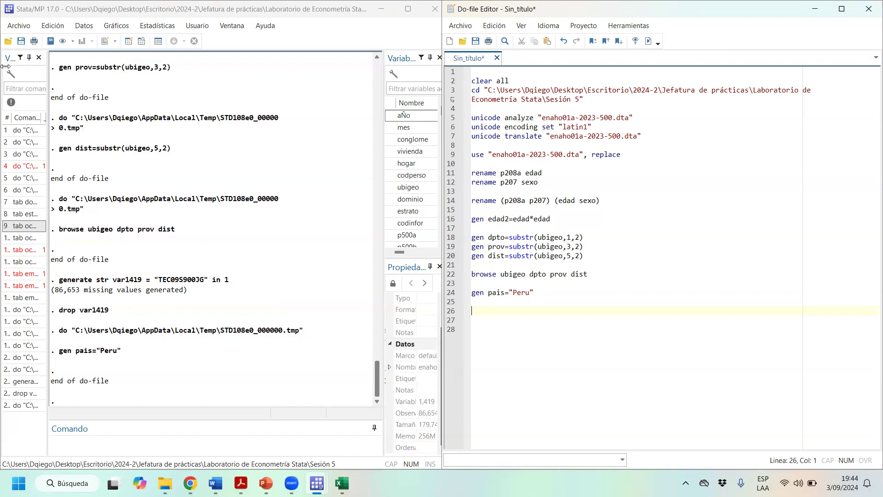
- Write d i524a1 i530a on line 26 and run it with Ctrl+D
click(581, 303)
click(571, 310)
text(br i524a1)
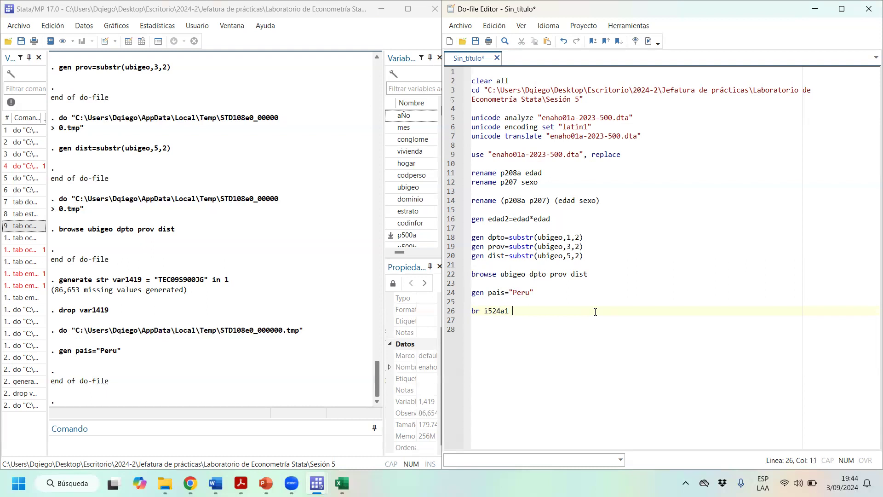
text( d525)
key(BackSpace)
key(BackSpace)
key(BackSpace)
key(BackSpace)
text(i5)
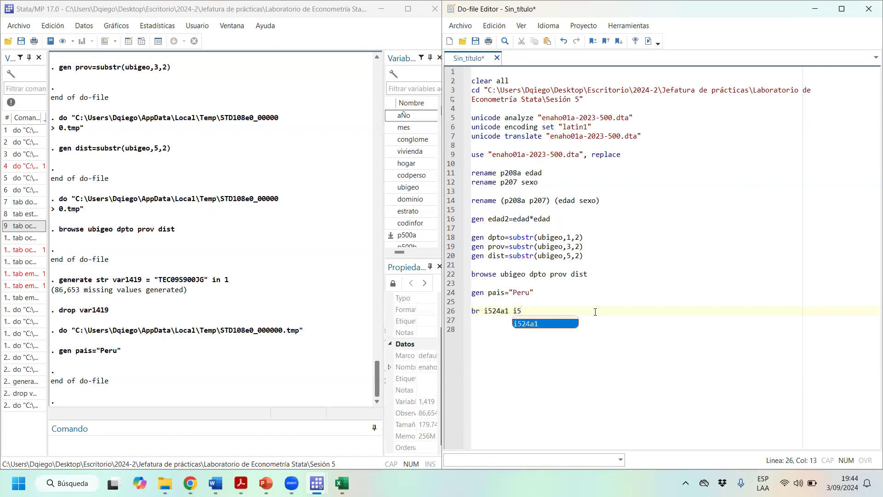
text(30a)
key(Left)
key(Left)
key(Left)
key(Left)
key(Left)
key(Left)
key(Left)
key(Left)
key(Left)
key(Left)
key(Left)
key(Left)
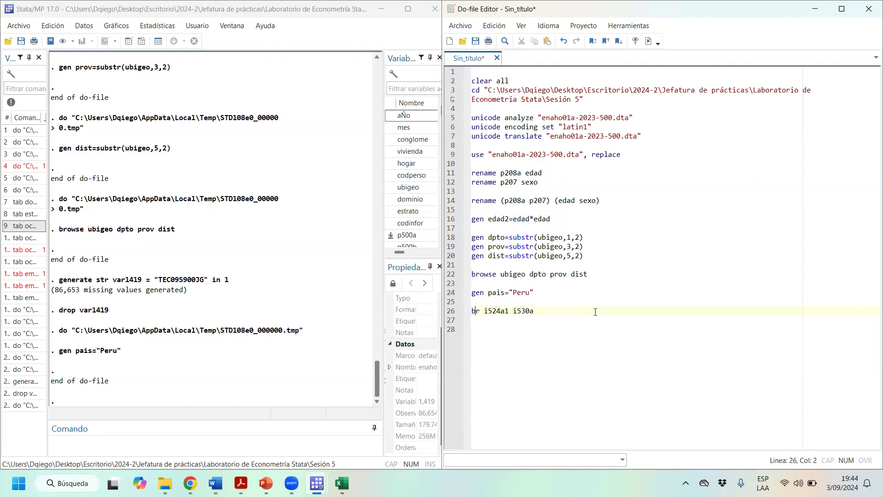
key(BackSpace)
key(BackSpace)
text(de)
key(BackSpace)
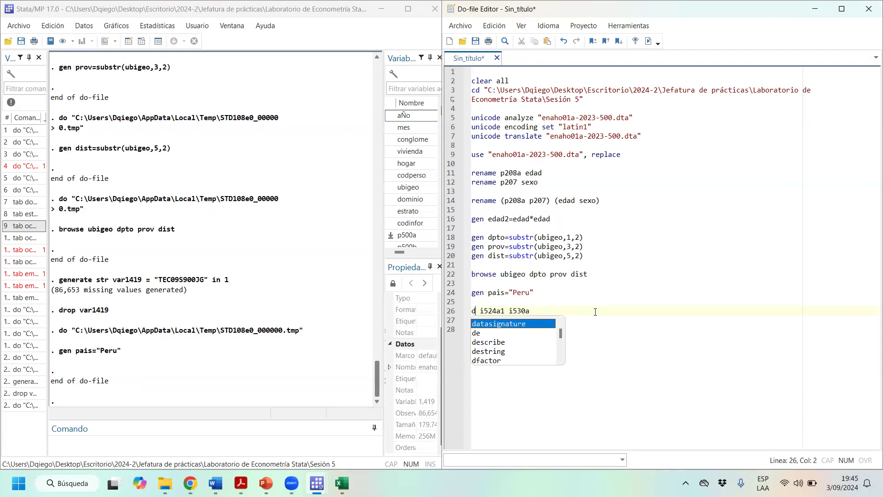
triple_click(491, 310)
key(ctrl+d)
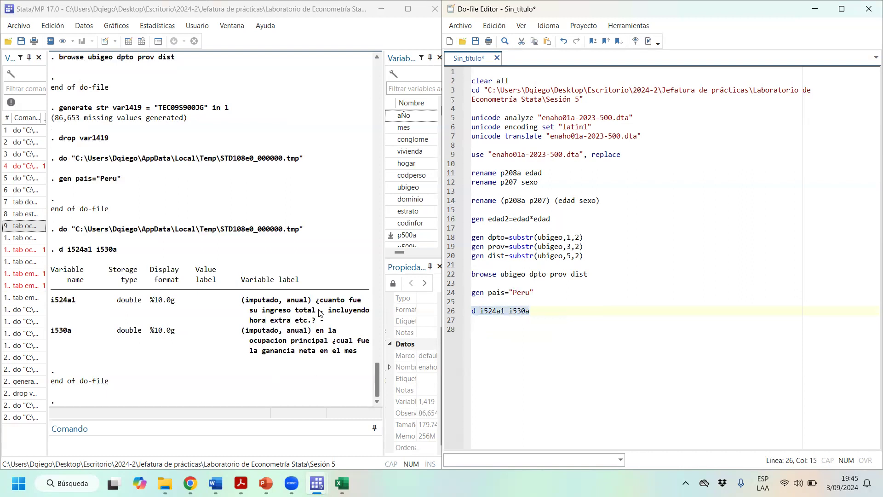
- Highlight the i524a1 and i530a names and labels in the Results output to read them
click(55, 303)
drag(56, 303, 76, 304)
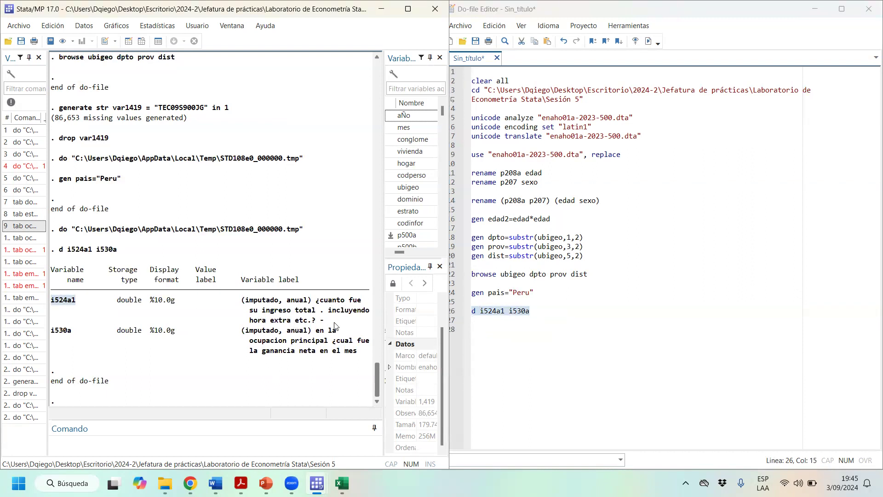
drag(325, 322, 236, 302)
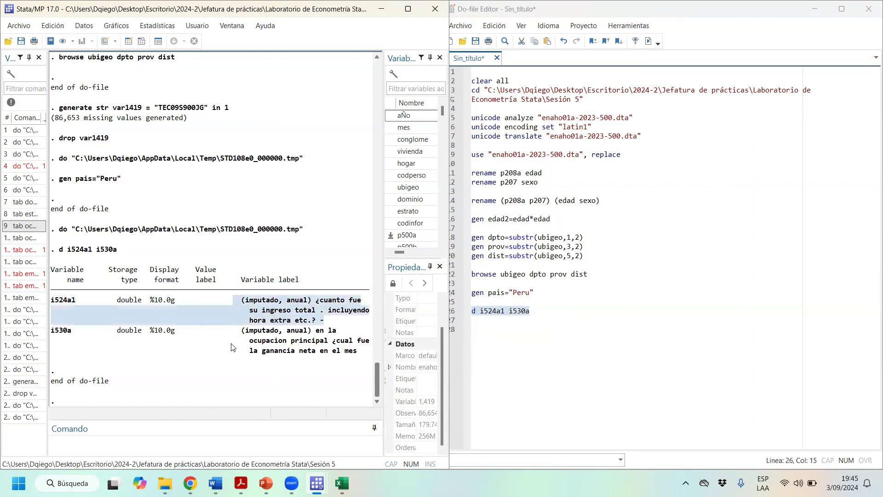
click(92, 336)
drag(52, 335, 356, 355)
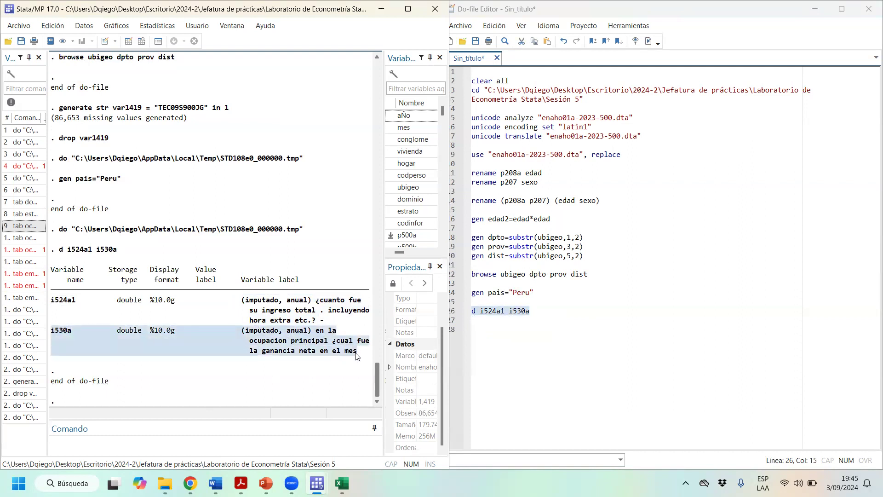
click(338, 335)
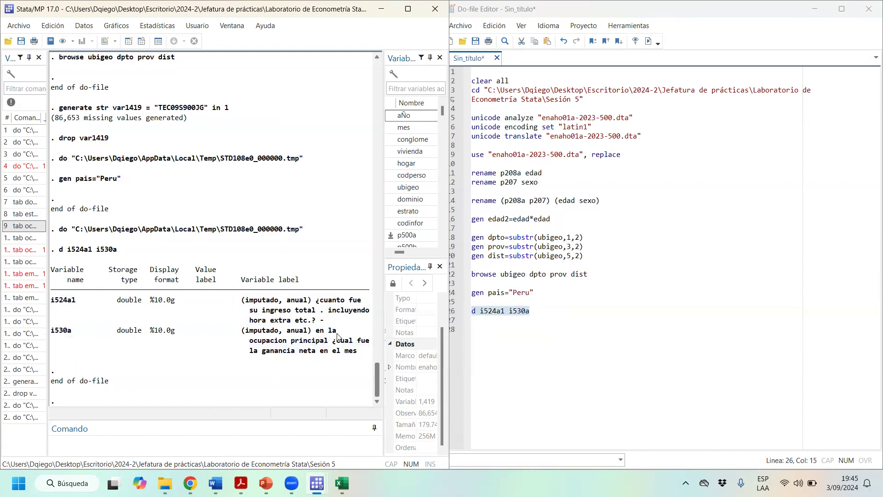
drag(338, 324, 48, 297)
drag(63, 335, 368, 359)
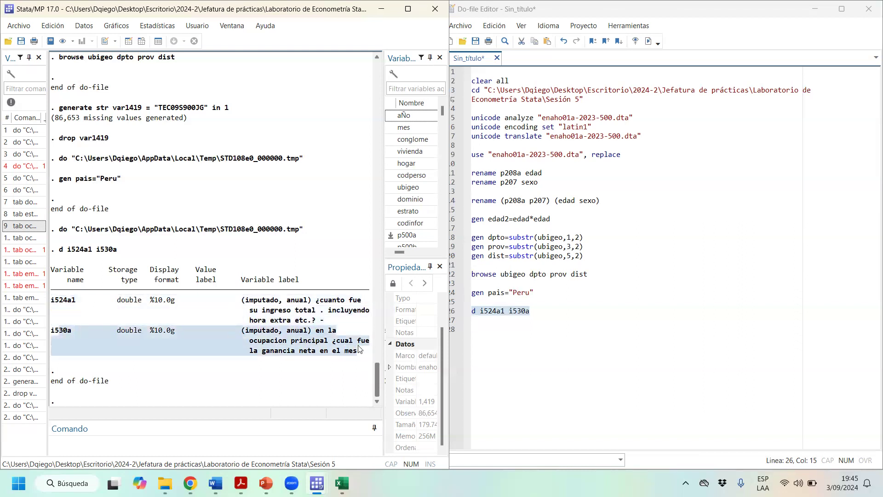
drag(341, 321, 1, 295)
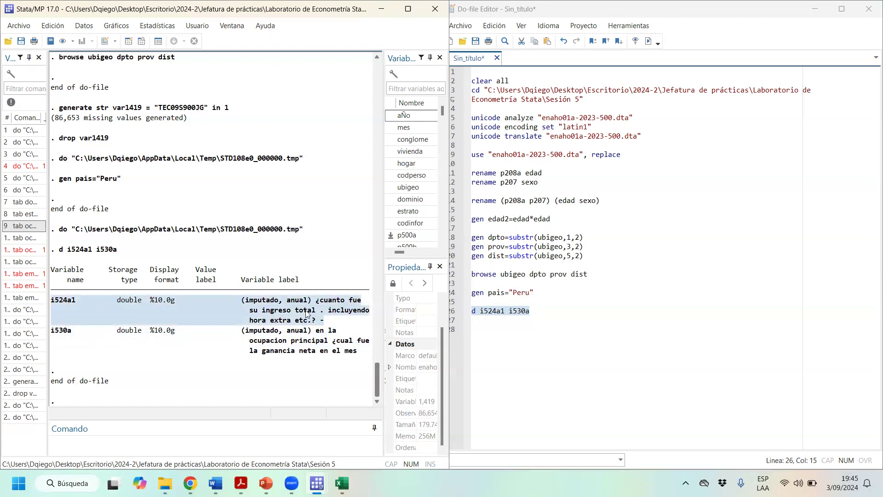
click(365, 357)
drag(365, 356, 11, 322)
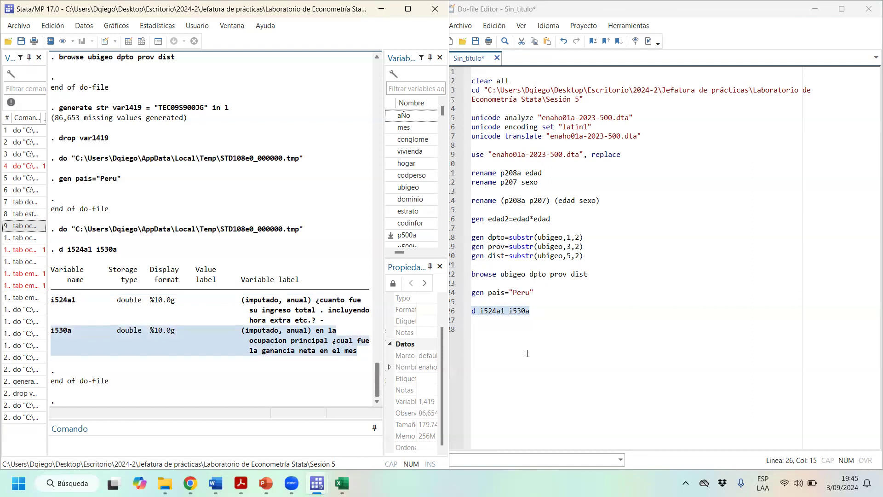
click(675, 315)
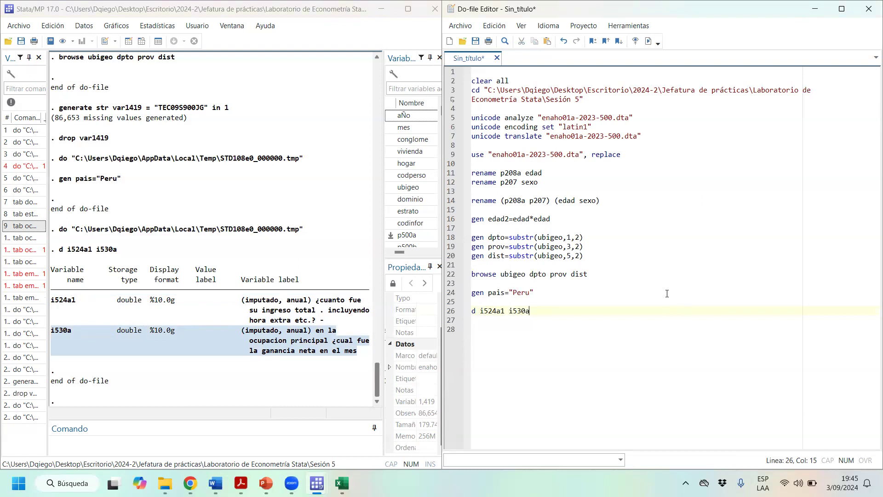
- Change i530a to i541a on line 26, rerun it, and read i541a's secondary-occupation earnings label
key(Left)
key(BackSpace)
key(BackSpace)
text(41)
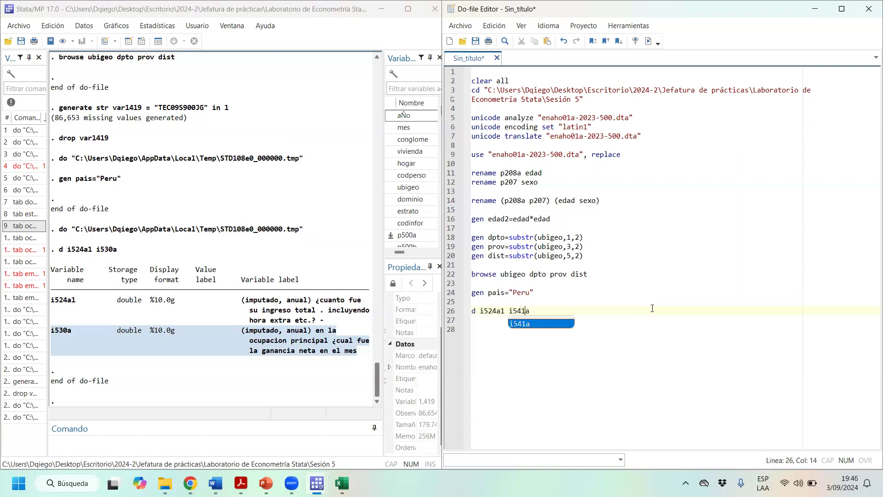
key(shift+Left)
key(shift+Left)
key(shift+Left)
key(ctrl+d)
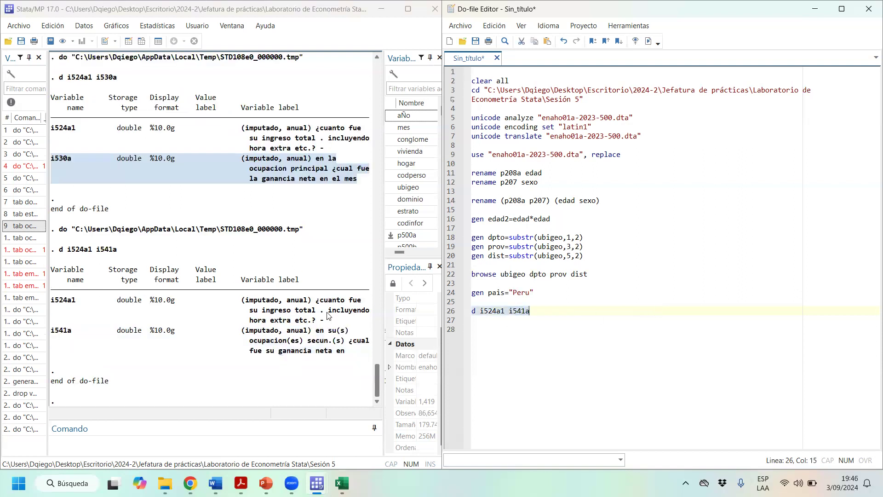
click(267, 315)
drag(265, 311, 46, 297)
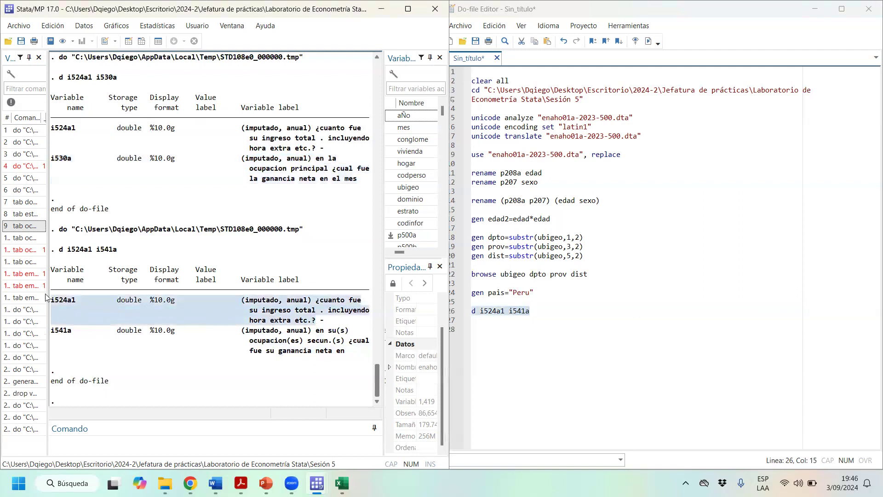
drag(345, 353, 33, 325)
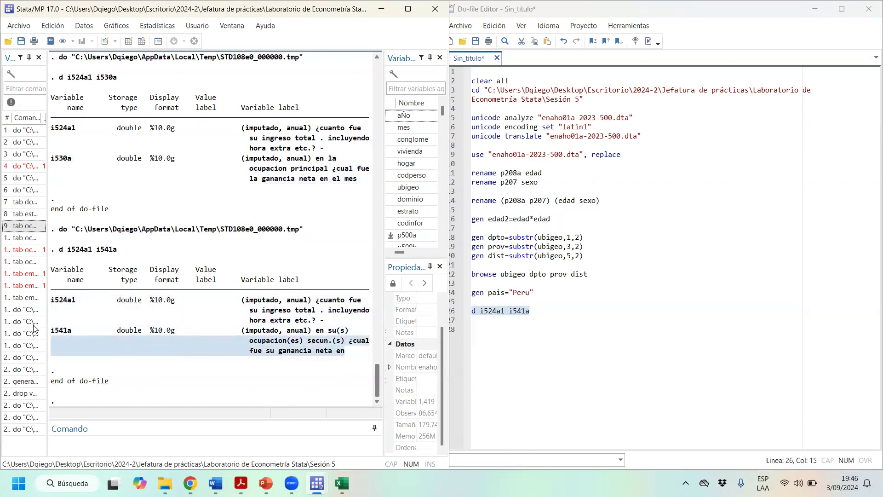
click(542, 310)
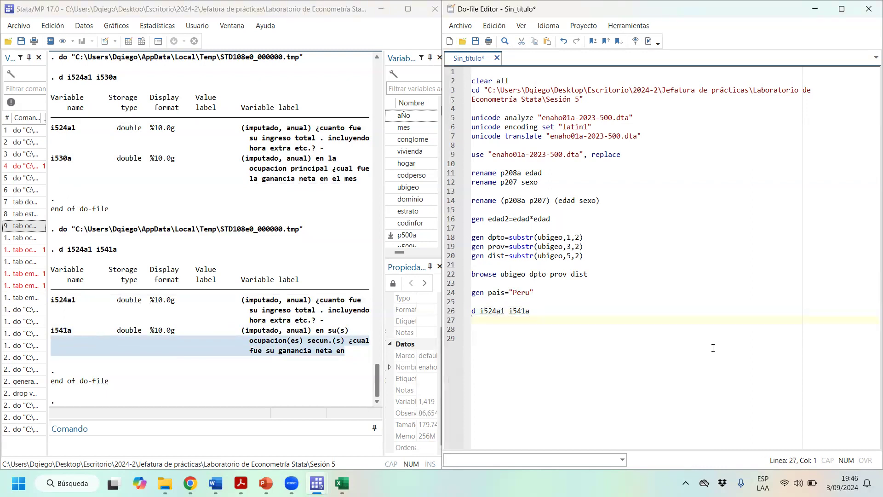
- Create ingreso_total=i524a1+i541a on line 28 by pasting the variable names, and run it
key(Return)
text(gen ingreso)
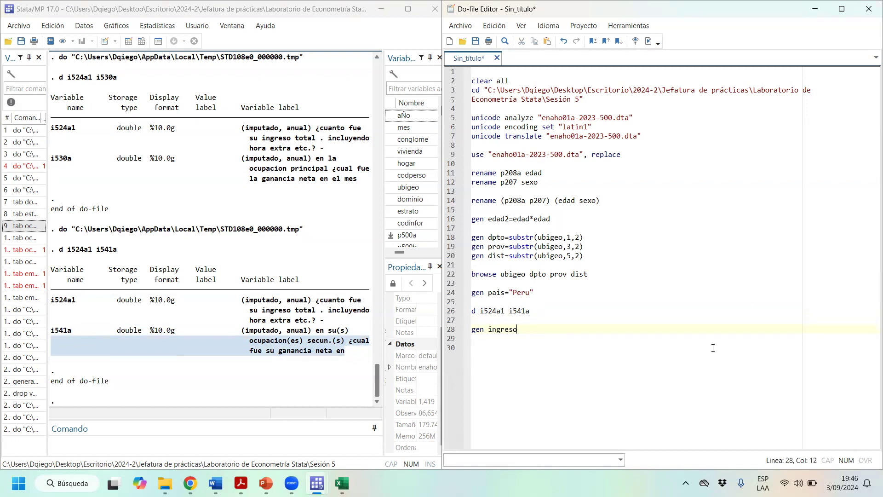
text(_total=)
drag(544, 313, 480, 310)
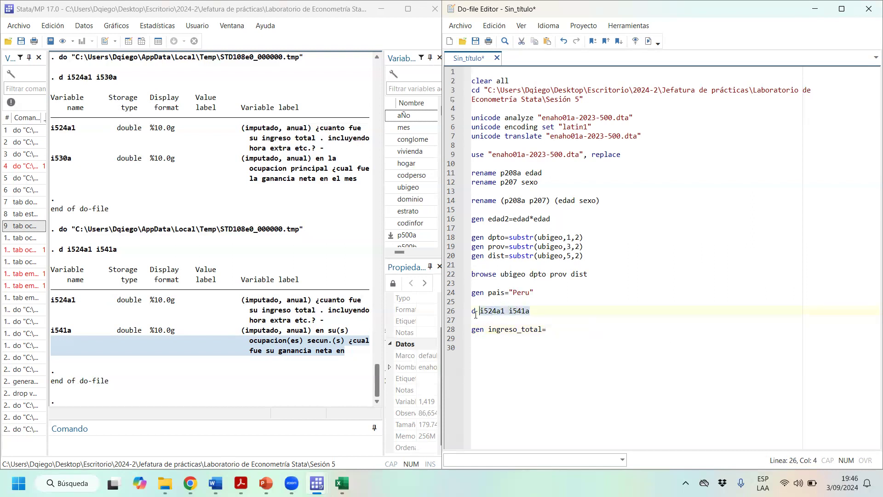
key(ctrl+c)
click(568, 330)
key(ctrl+v)
key(Left)
key(Left)
key(Left)
key(Left)
key(Left)
key(BackSpace)
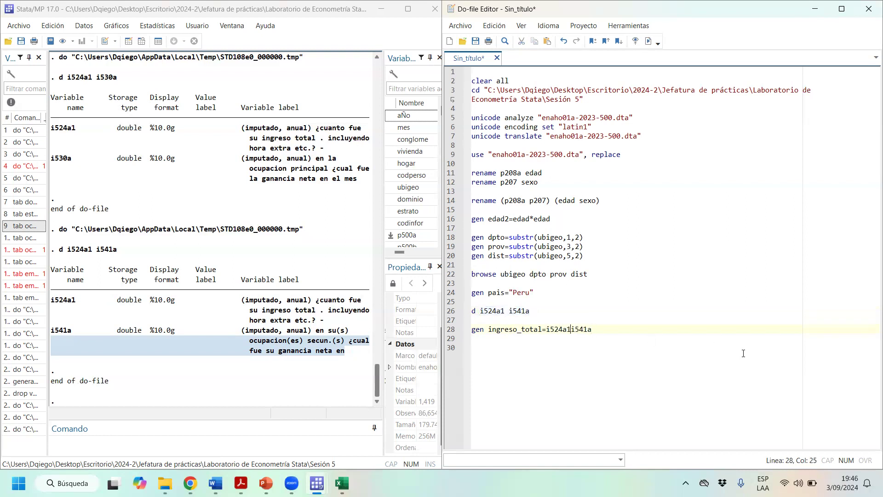
text(+)
drag(509, 329, 538, 329)
key(ctrl+d)
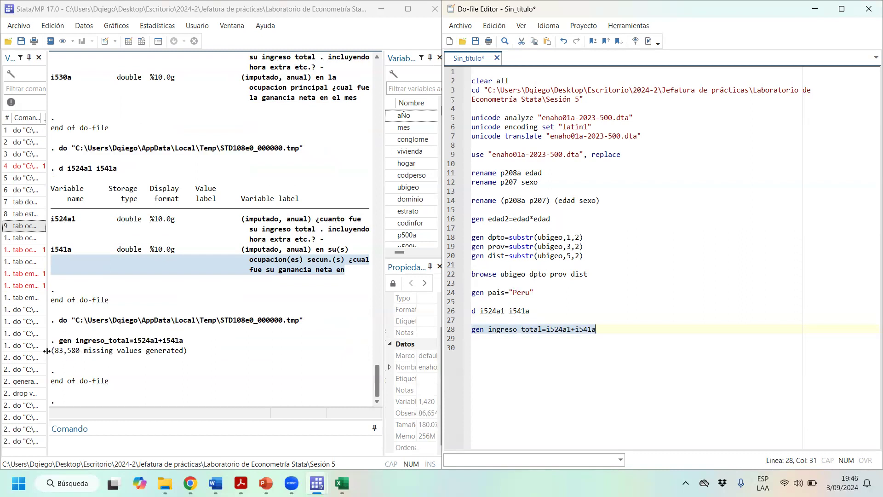
- Start line 29 with br and select the two income variable names on line 26
click(628, 327)
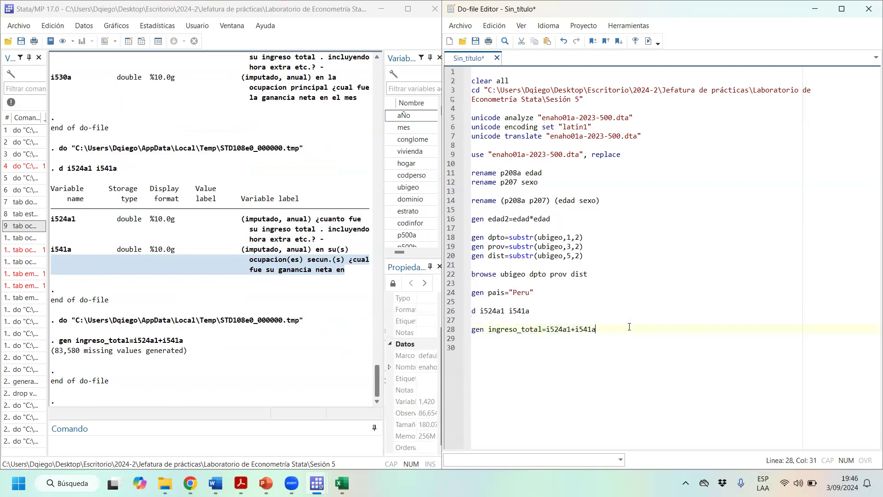
key(Return)
text(br)
drag(530, 311, 481, 312)
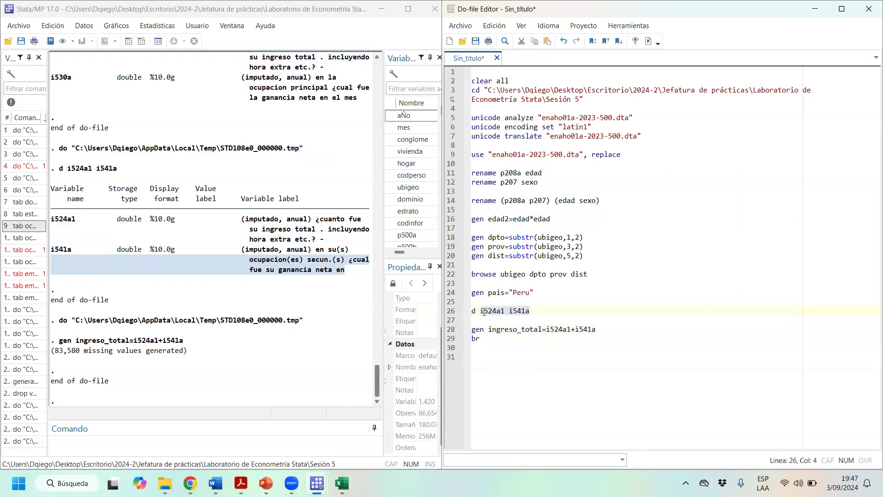
- Complete line 29 as br ingreso_total i524a1 i541a and run it
click(497, 339)
text(ingre)
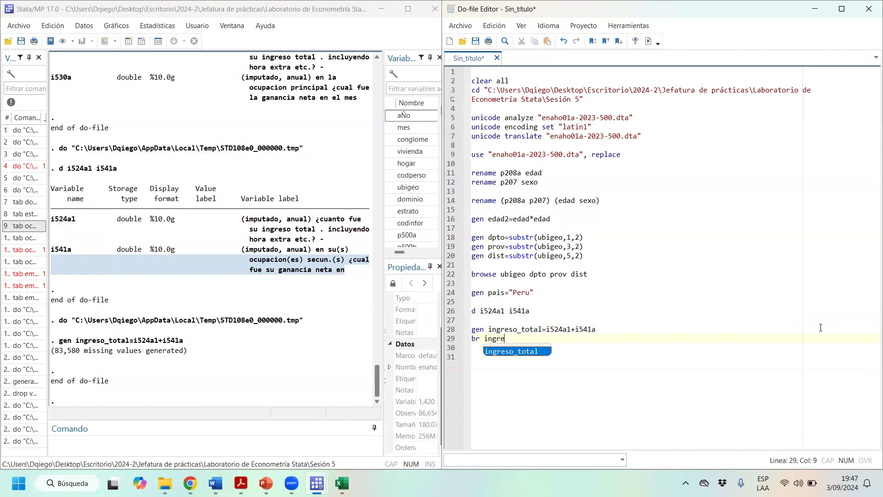
text(so_total)
key(BackSpace)
key(BackSpace)
text(otal i524a1 i541a)
key(shift+Left)
key(shift+Left)
key(shift+Left)
key(shift+Left)
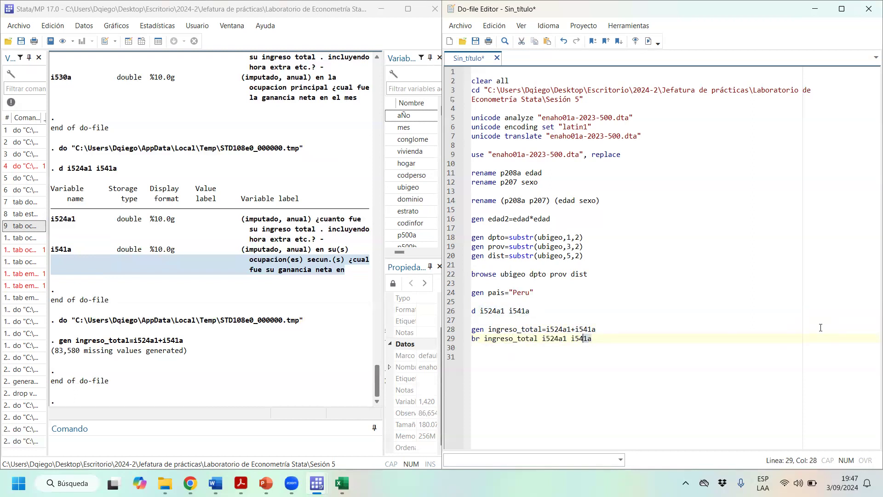
key(ctrl+d)
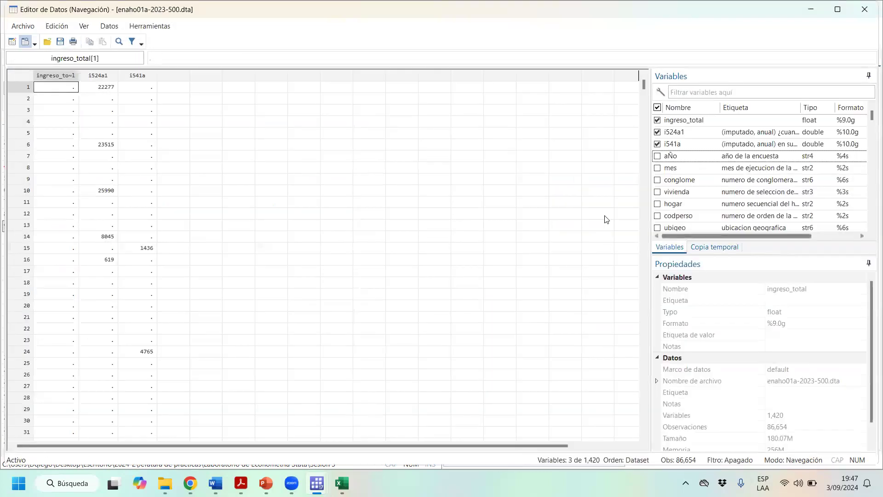
- Compare the ingreso_total, i524a1 and i541a columns, checking the first i524a1 value 22277
click(104, 76)
click(132, 78)
click(111, 79)
click(133, 77)
click(110, 76)
click(132, 77)
click(110, 77)
click(132, 77)
click(111, 77)
click(132, 77)
click(62, 80)
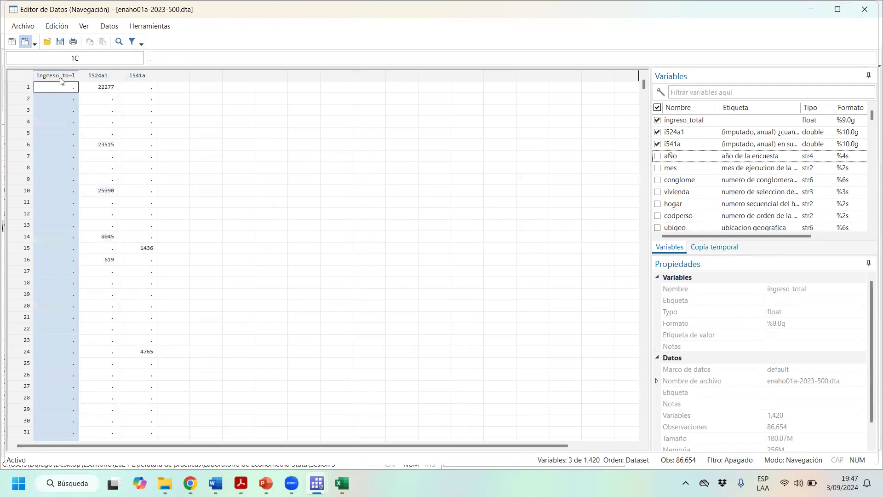
click(133, 77)
click(110, 77)
click(117, 78)
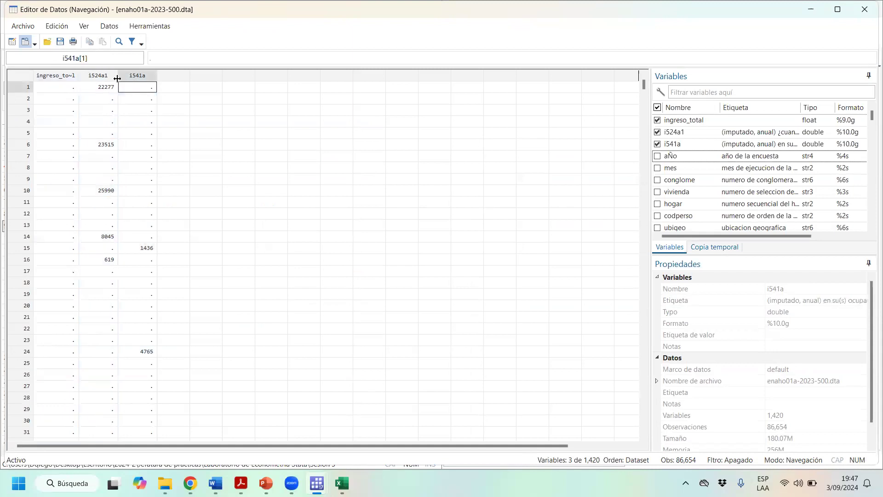
click(110, 77)
click(132, 77)
click(110, 77)
click(60, 78)
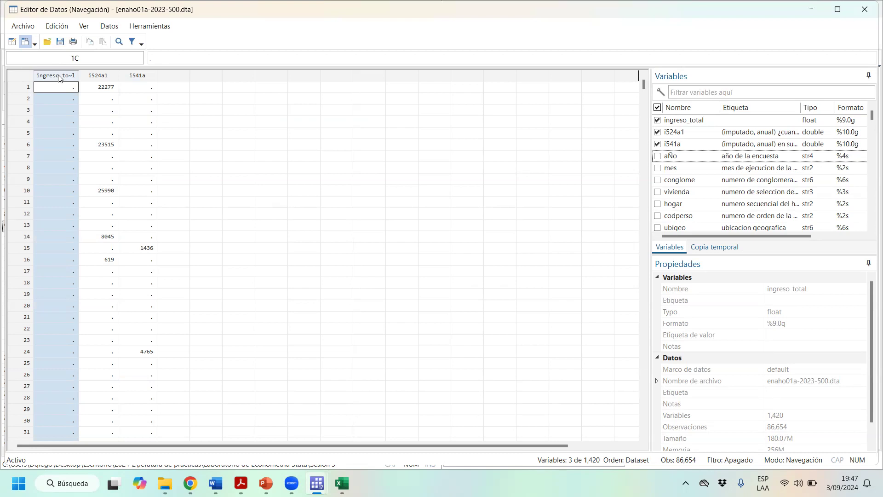
mouse_move(644, 87)
mouse_down()
mouse_move(643, 278)
mouse_move(620, 404)
mouse_move(634, 83)
mouse_up()
click(99, 89)
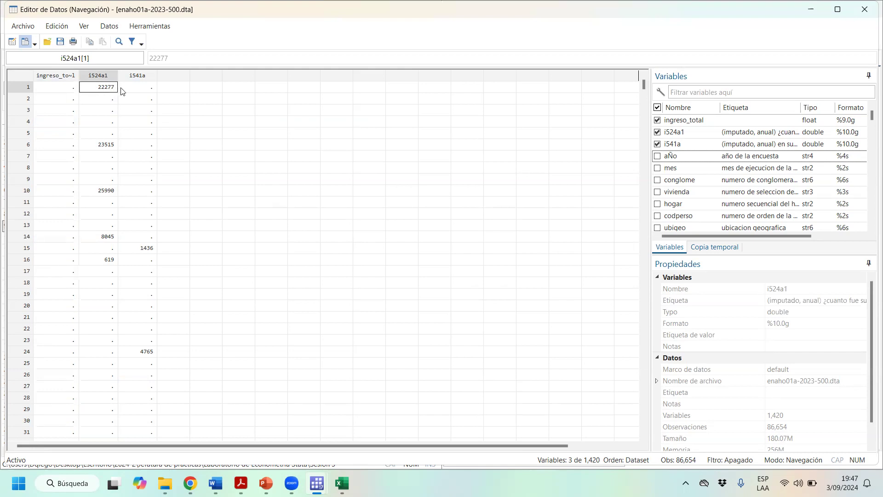
click(138, 92)
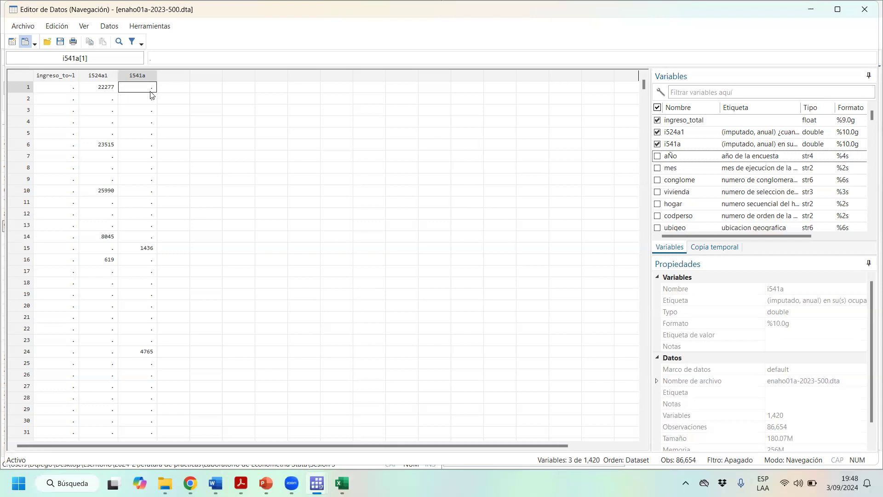
click(106, 90)
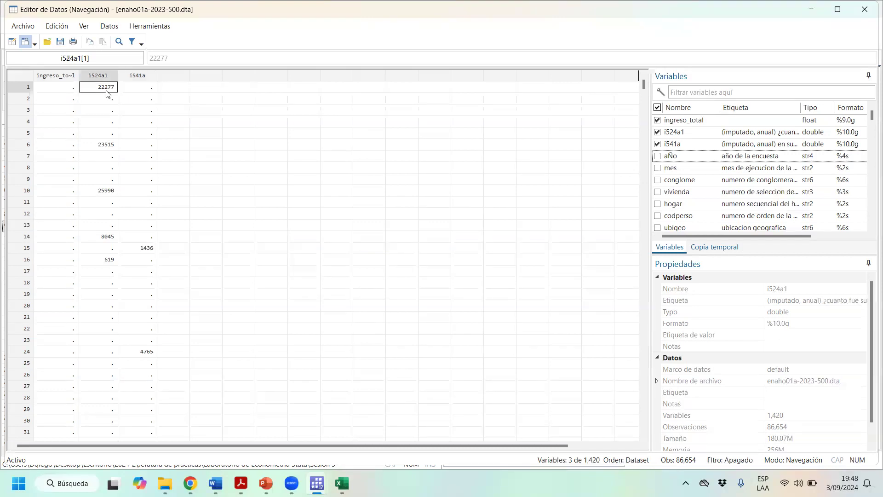
click(137, 92)
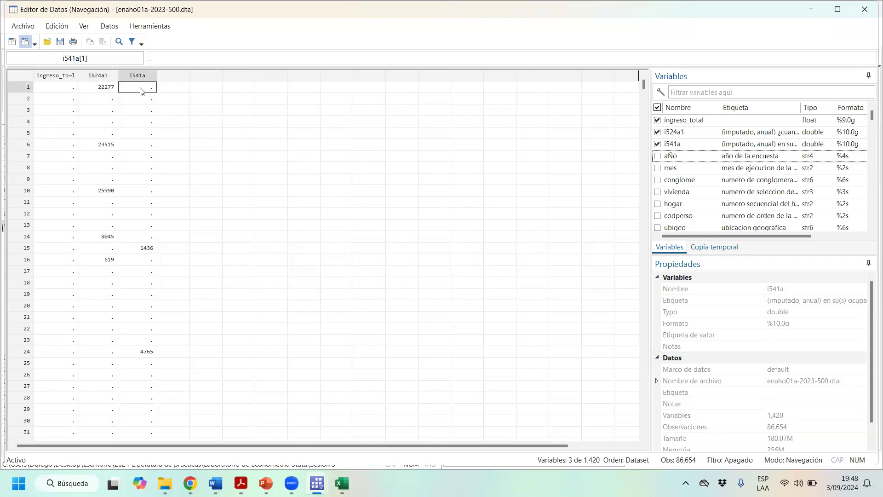
click(69, 87)
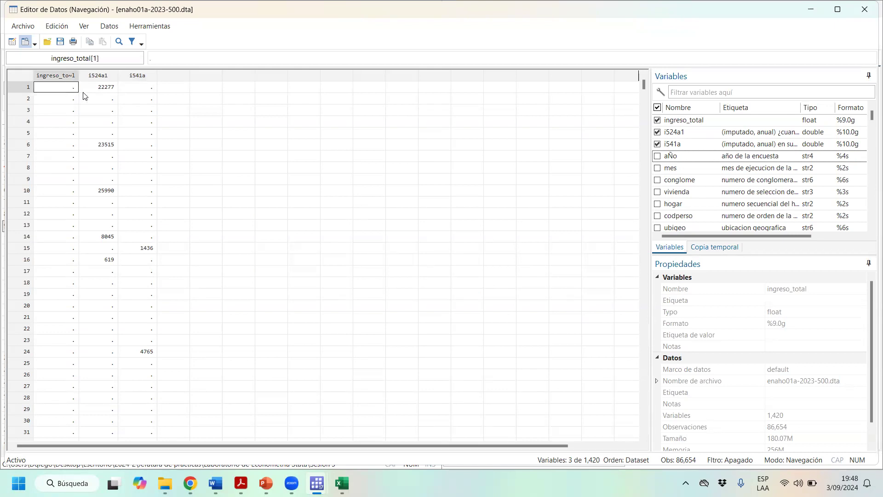
click(153, 93)
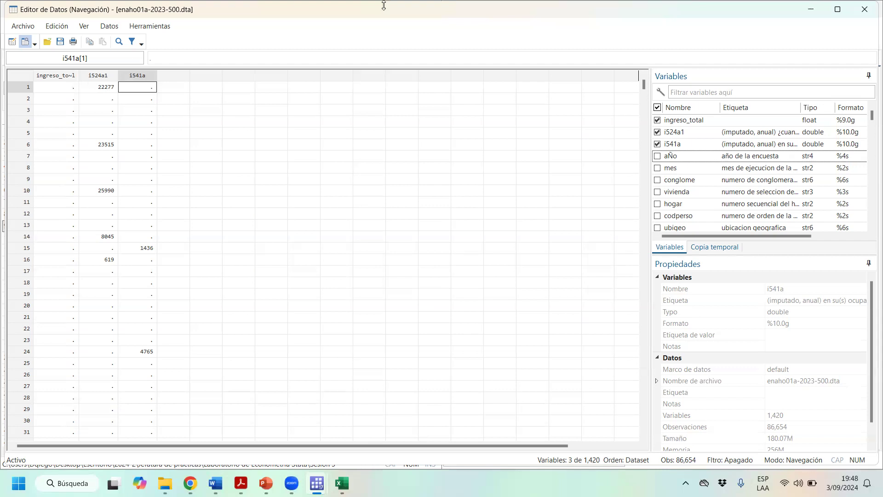
- Snap the Data Editor to the left half beside the Do-file Editor and widen its grid
drag(384, 5, 401, 21)
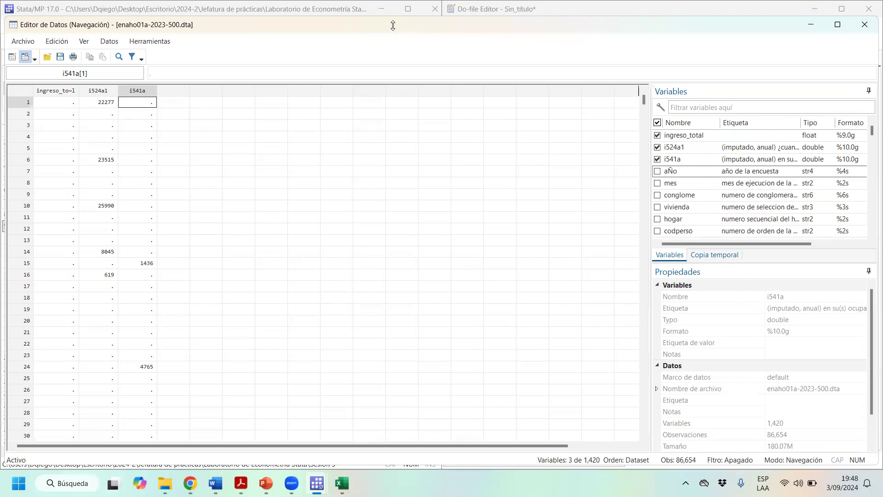
key(super+Left)
drag(213, 168, 345, 167)
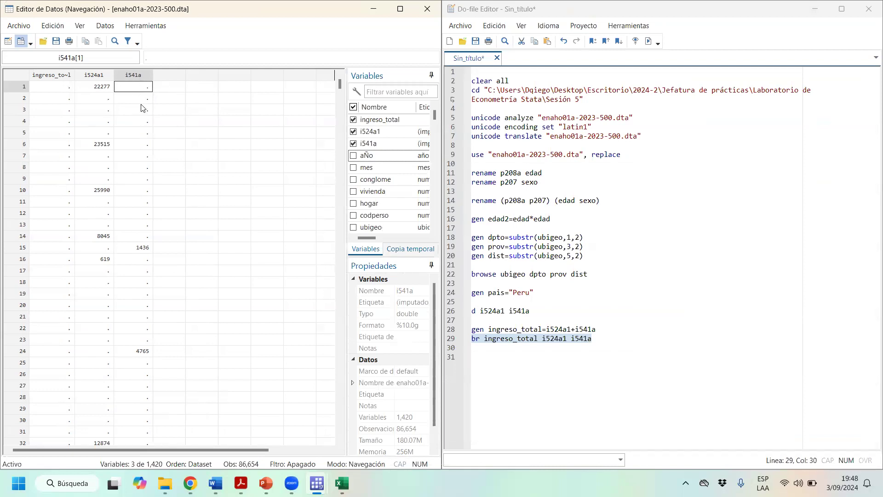
- Select ingreso_total values and i541a values in rows 81–105, then add blank lines after line 29
drag(51, 86, 52, 455)
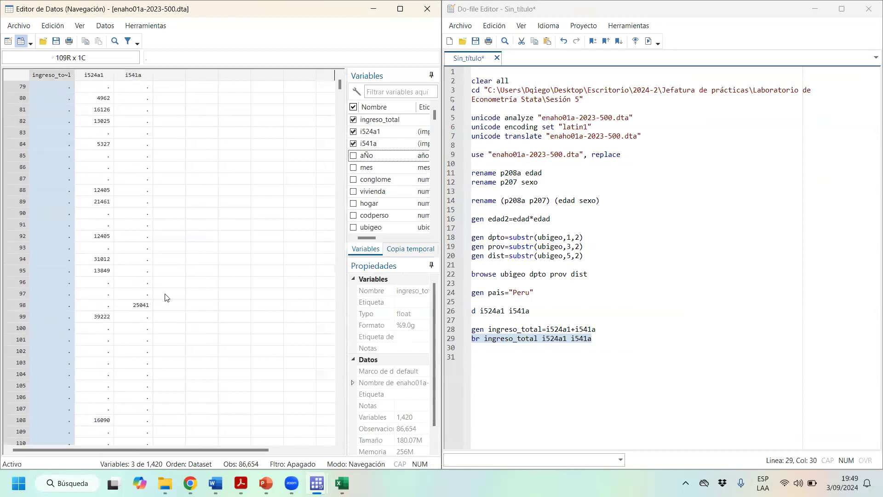
click(137, 182)
drag(144, 110, 144, 309)
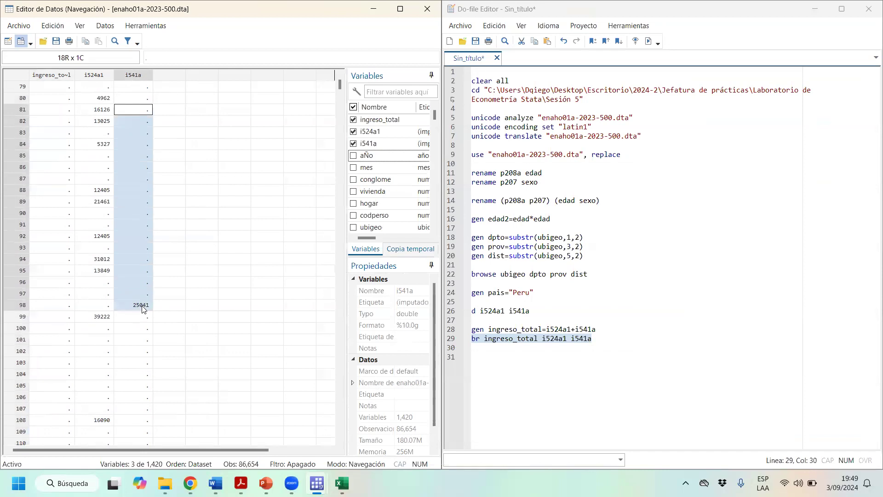
click(125, 388)
click(624, 338)
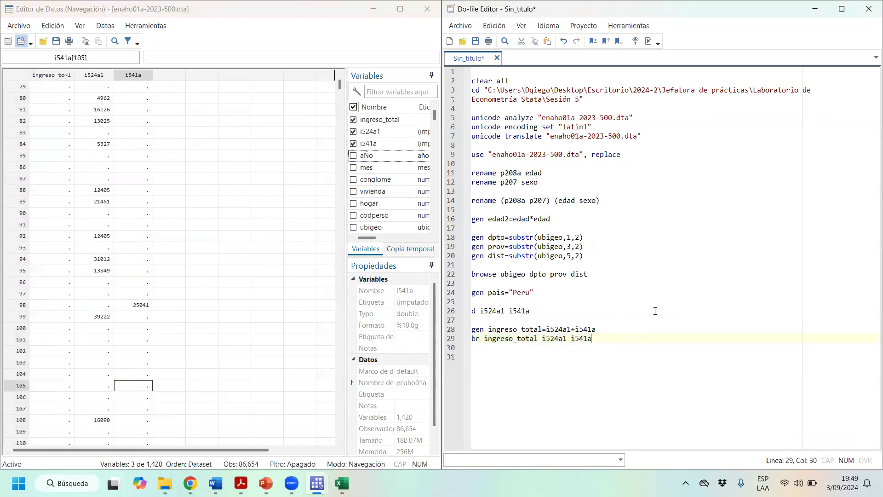
key(Return)
key(Return)
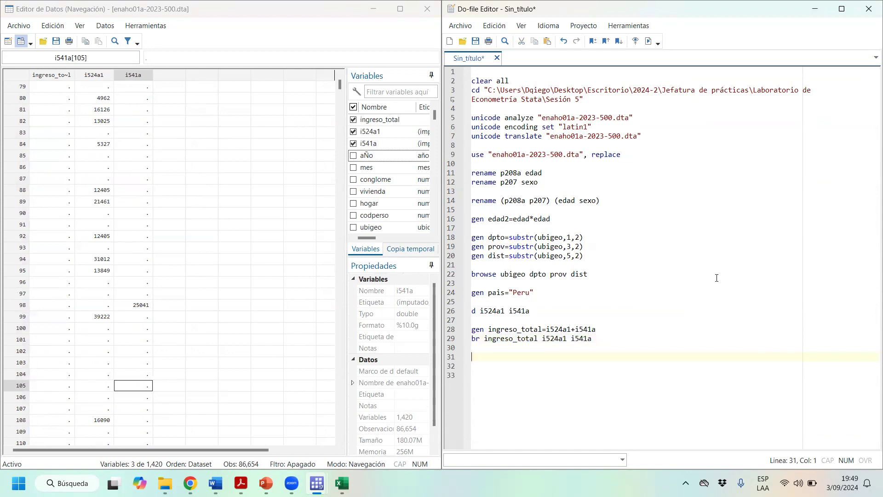
- Write gen ingreso_total_=rowtotal(i524a1 i541a) on line 31, reusing the variables from line 28
click(573, 329)
click(487, 359)
text(gen)
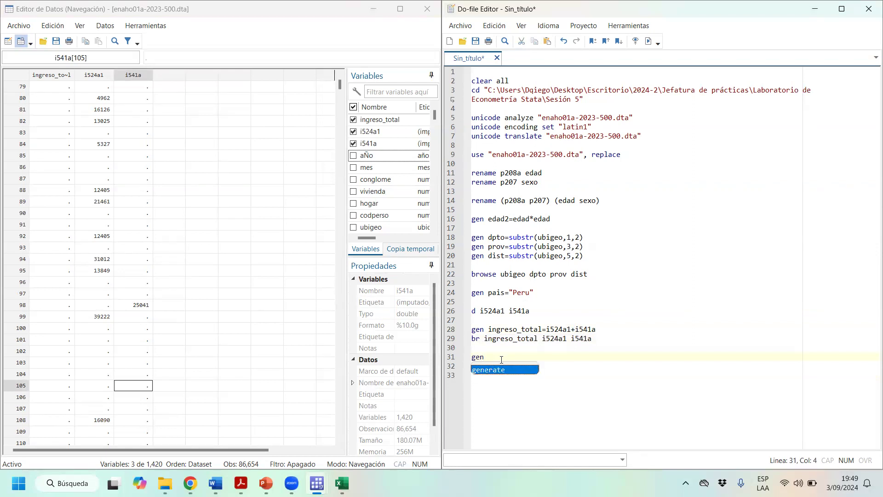
text( in)
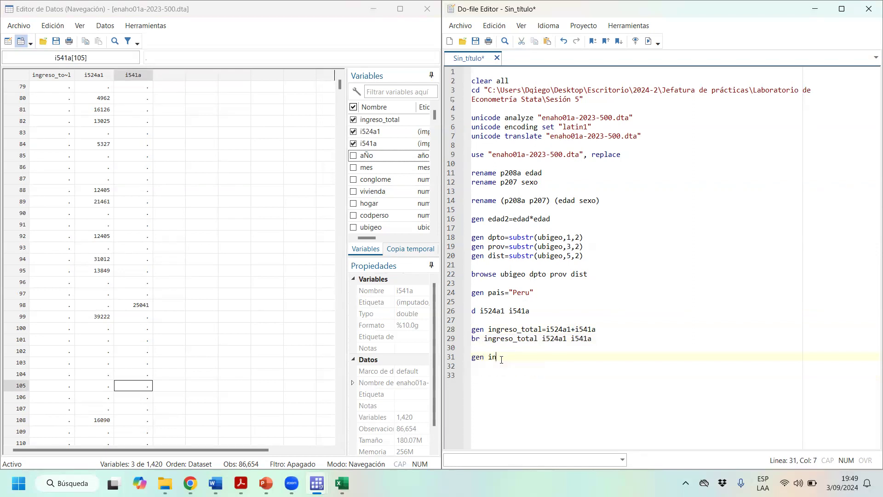
text(greso_total)
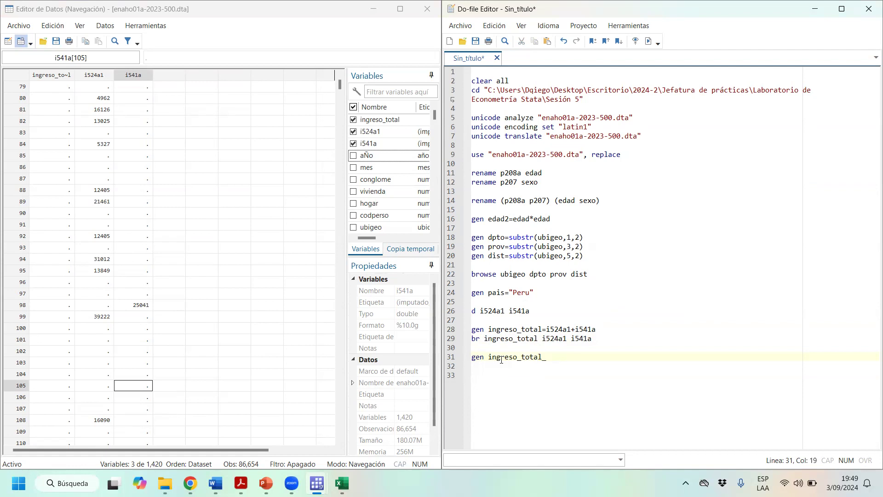
text(_=rowtotal ())
key(Left)
key(Left)
key(Left)
key(Left)
key(shift+Left)
key(shift+Left)
key(shift+Left)
key(Right)
key(Right)
key(Right)
key(Right)
key(Right)
key(Right)
key(Right)
drag(596, 329, 547, 330)
key(ctrl+c)
click(588, 356)
key(ctrl+v)
text())
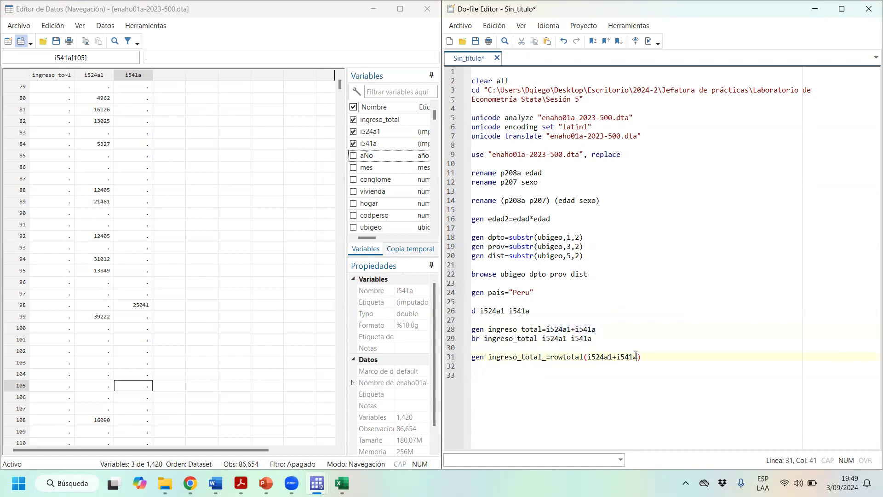
click(612, 357)
key(Delete)
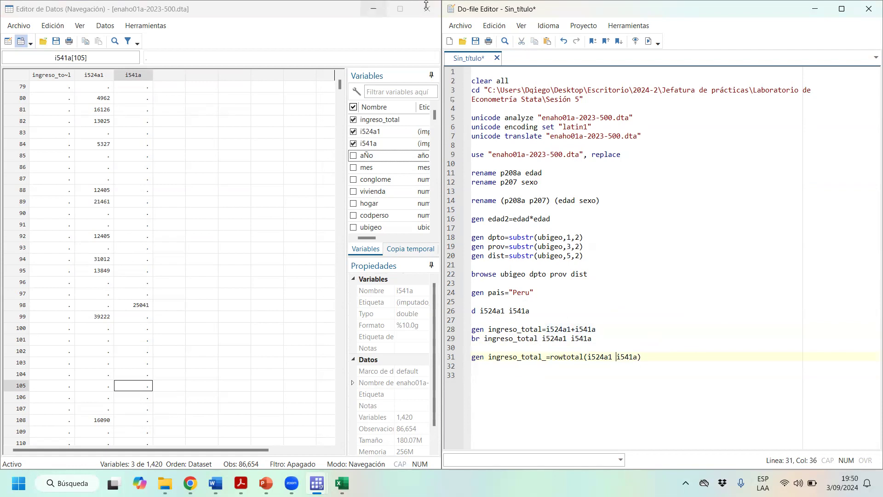
- Close the Data Editor and run line 31, which fails with unknown function rowtotal()
click(373, 8)
drag(526, 356, 575, 357)
key(ctrl+d)
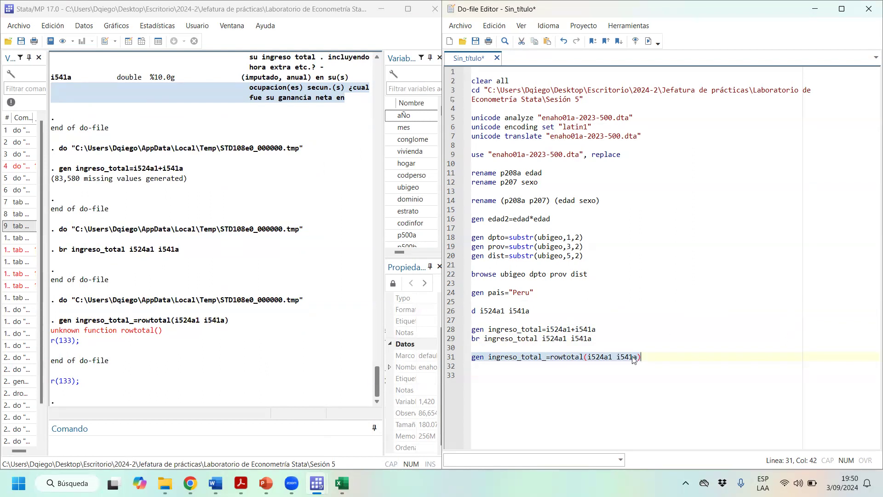
- Change gen to egen at the start of line 31, comparing with gen on line 24
drag(488, 293, 470, 294)
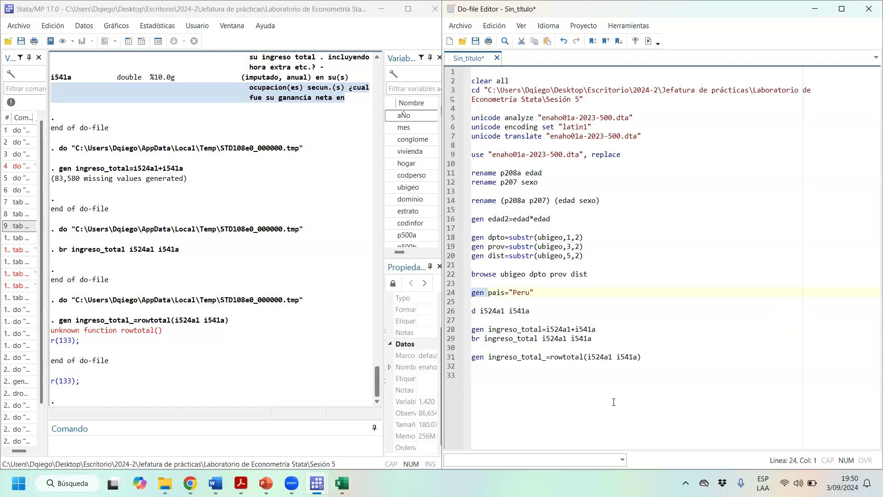
click(472, 357)
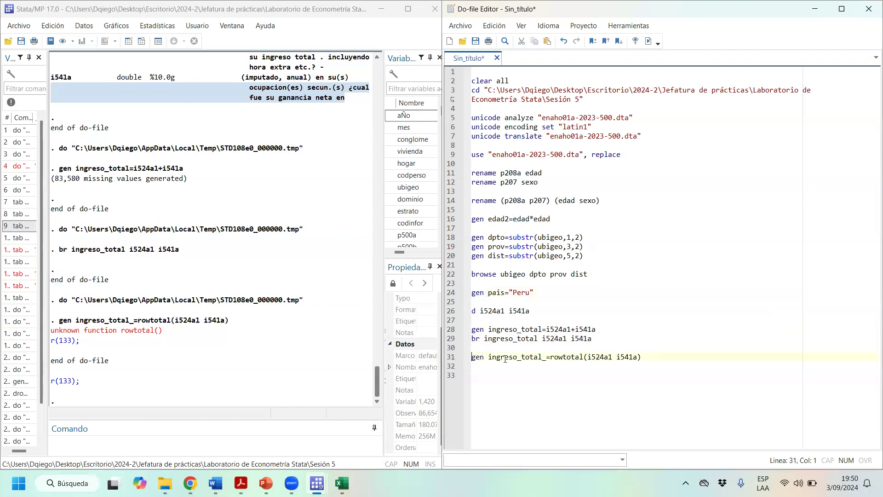
text(e)
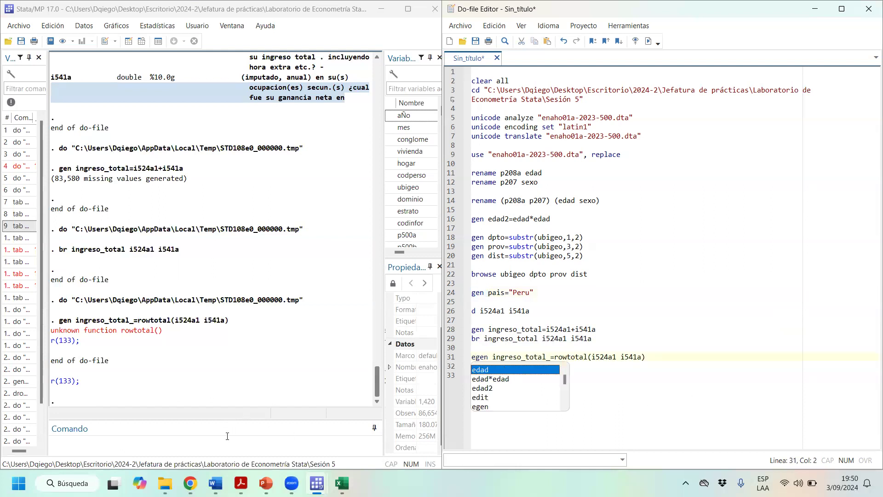
- Start entering help egen in the Command box, correcting the typo
click(231, 451)
text(h)
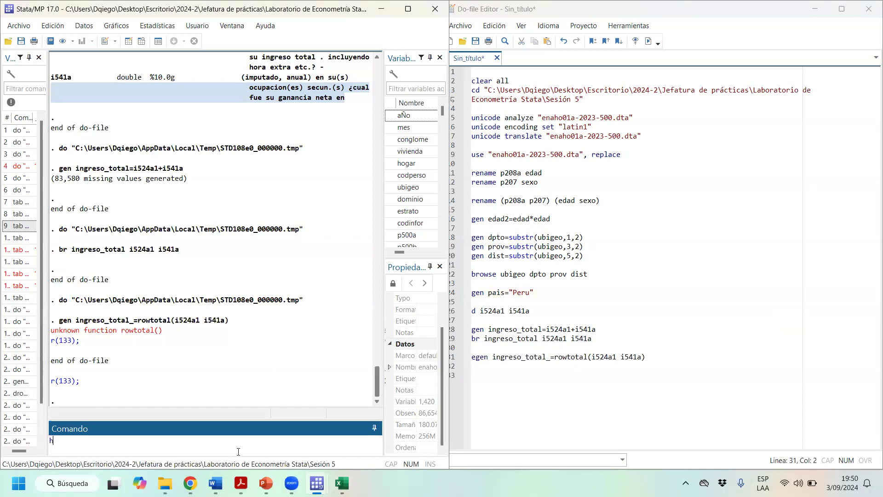
text(ekp egen)
key(BackSpace)
key(BackSpace)
- Run help egen and highlight its 'Extensions to generate' description in the Viewer
text(lp)
key(Return)
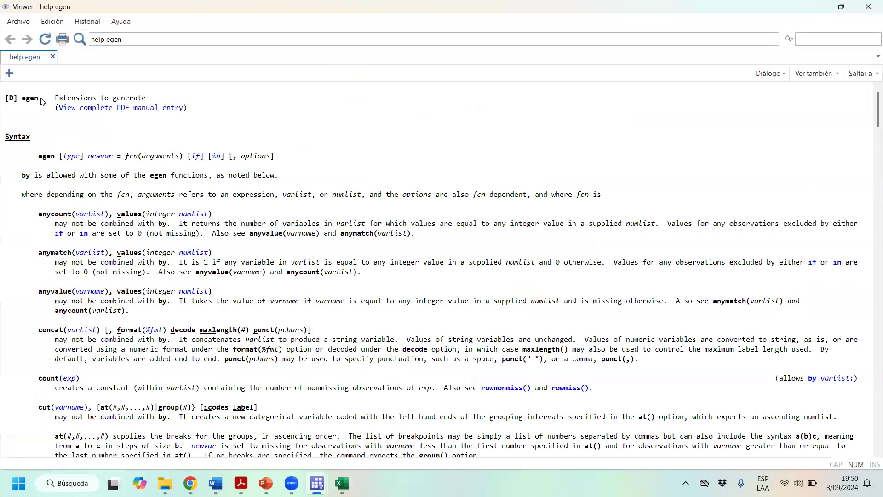
drag(55, 98, 143, 102)
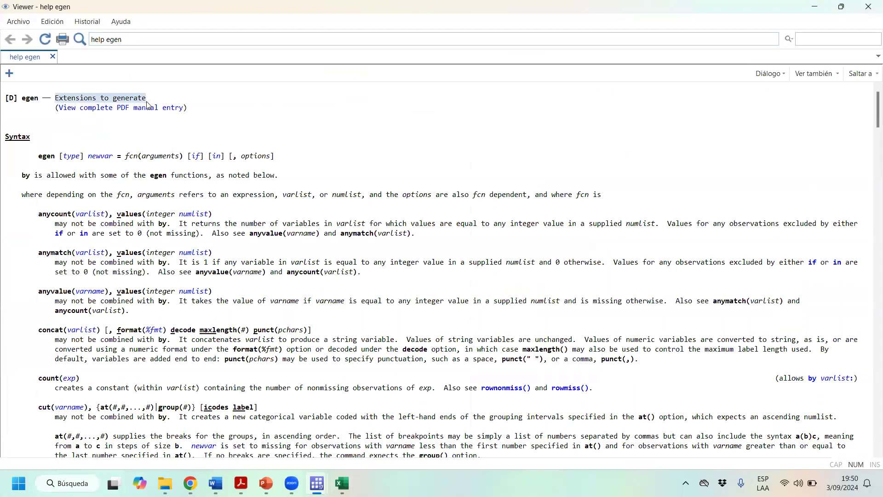
click(189, 162)
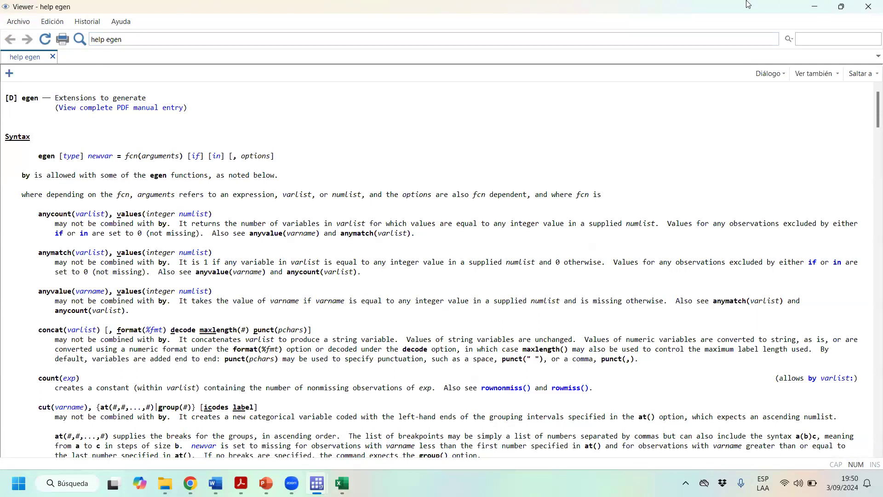
- Close the help Viewer and run egen ingreso_total_=rowtotal(i524a1 i541a) from line 31
click(868, 6)
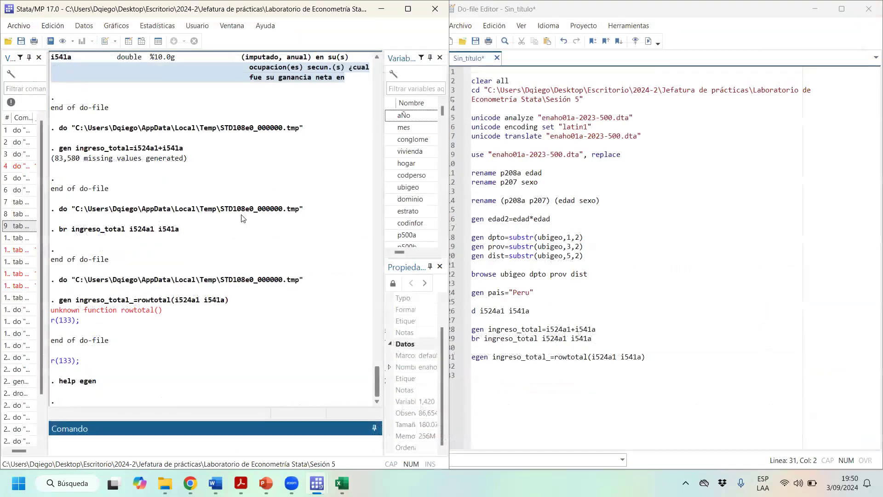
drag(555, 358, 588, 357)
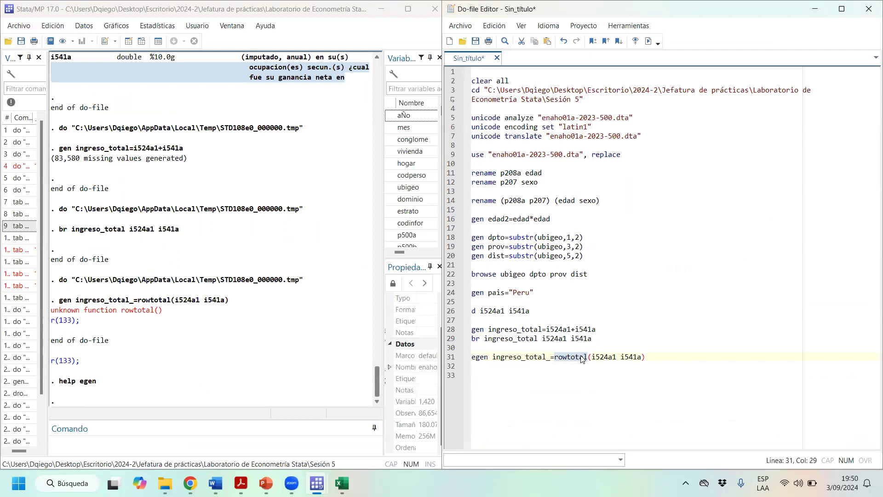
drag(492, 358, 588, 358)
click(635, 41)
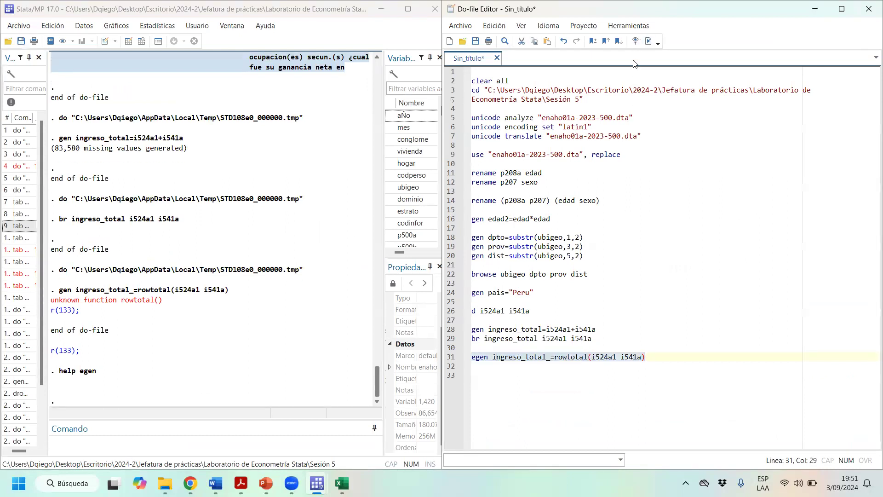
- Copy the browse line to line 32 as br ingreso_total_ i524a1 i541a and run it
drag(593, 338, 472, 339)
key(ctrl+c)
click(508, 368)
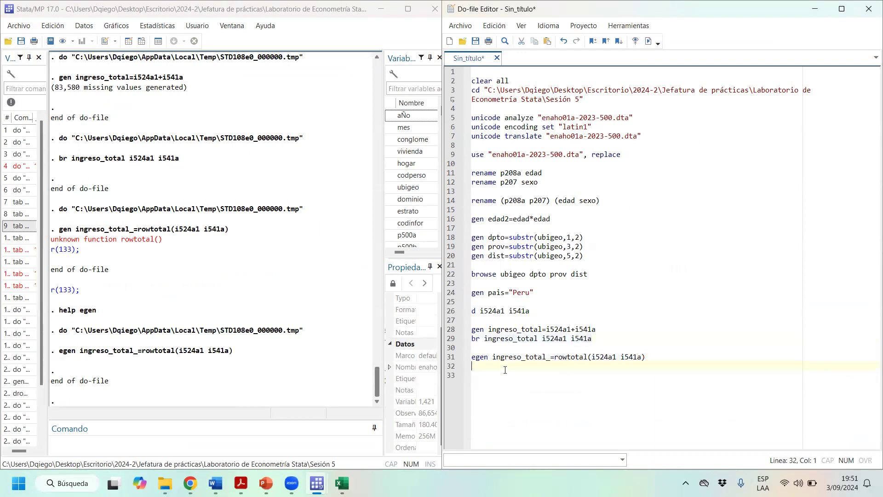
key(ctrl+v)
click(538, 366)
text(_)
key(shift+Up)
key(shift+Up)
key(Left)
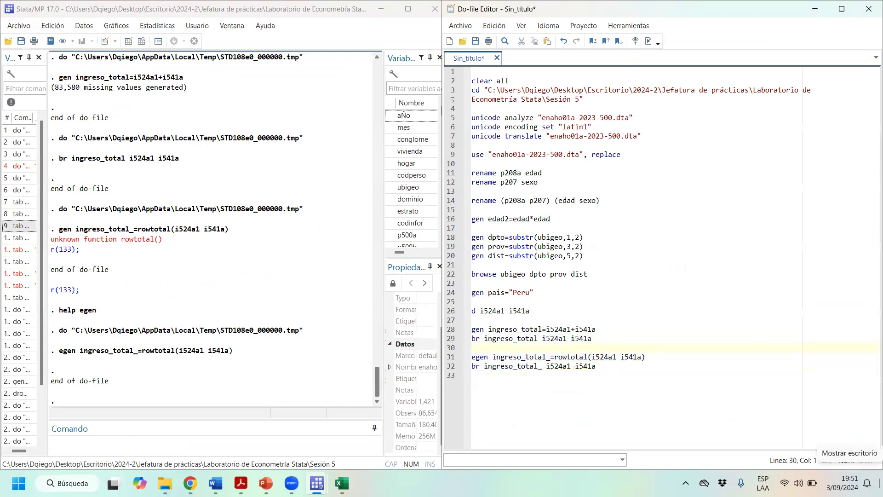
drag(536, 365, 547, 364)
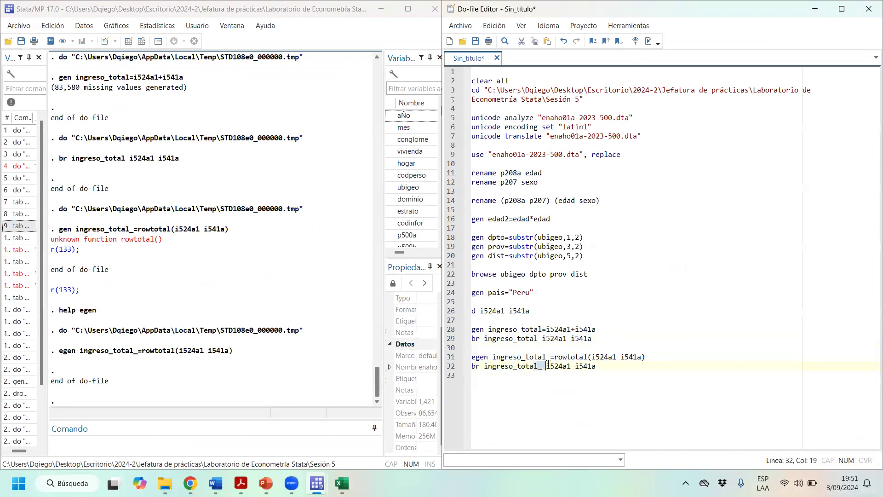
key(ctrl+d)
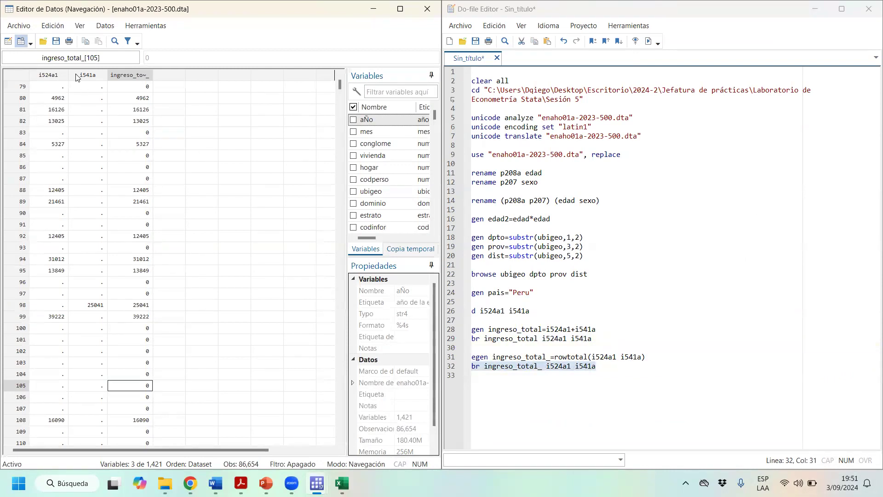
click(55, 78)
click(81, 77)
click(58, 79)
click(89, 77)
click(46, 74)
click(86, 75)
click(55, 75)
click(101, 75)
click(58, 75)
click(100, 75)
click(64, 78)
click(128, 78)
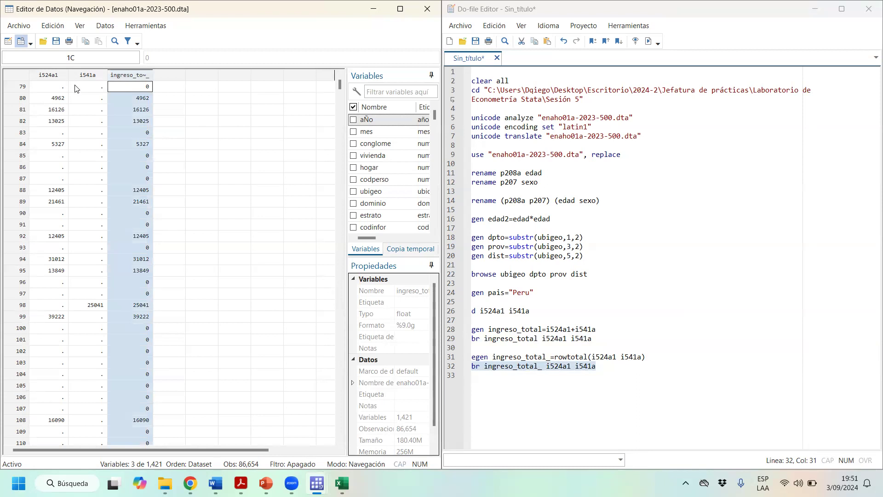
click(53, 89)
click(77, 88)
click(66, 88)
click(94, 88)
click(63, 90)
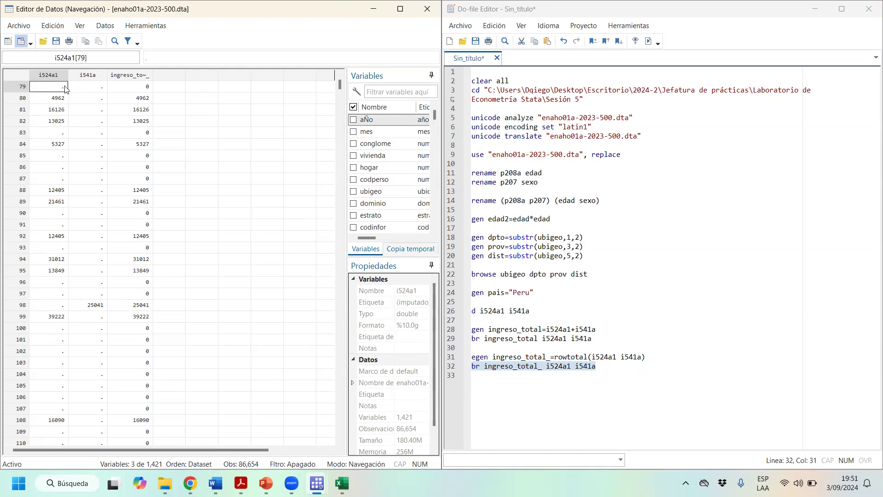
click(79, 90)
click(137, 88)
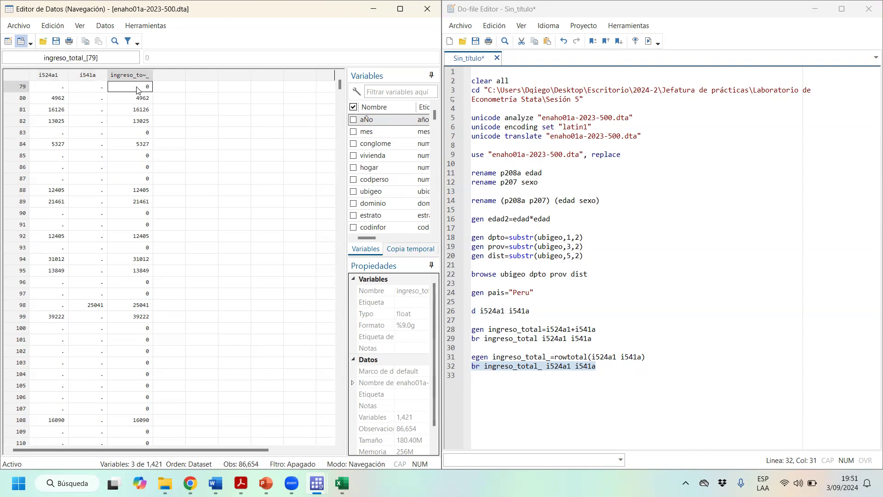
click(49, 100)
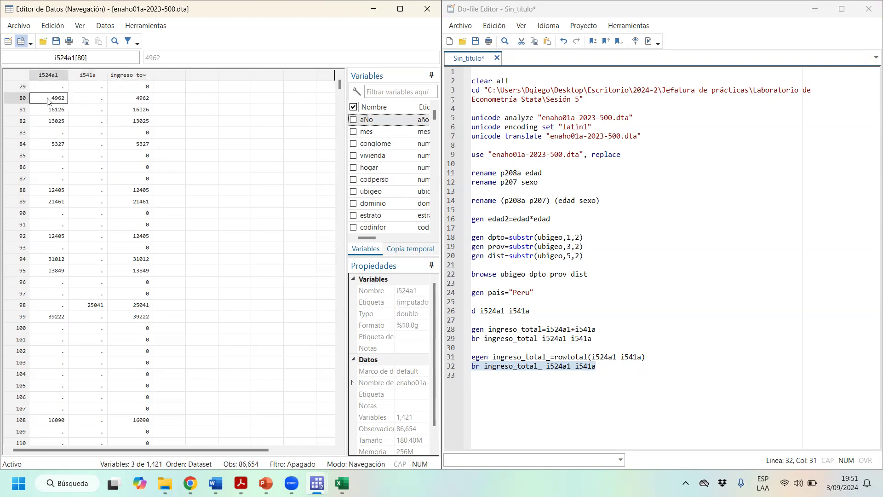
click(92, 103)
click(148, 105)
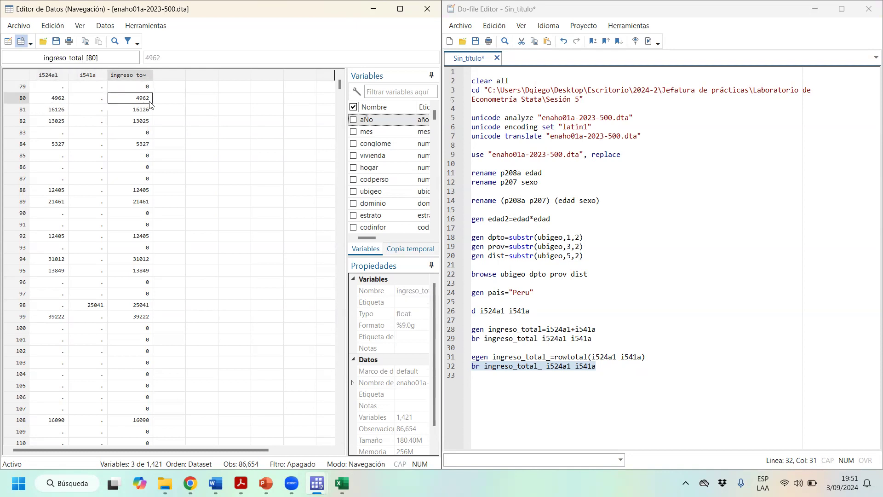
click(58, 193)
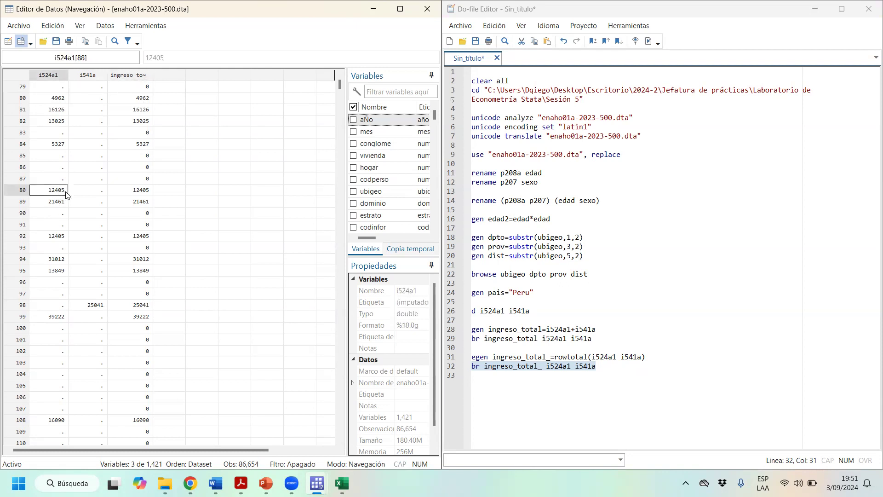
click(104, 191)
click(144, 194)
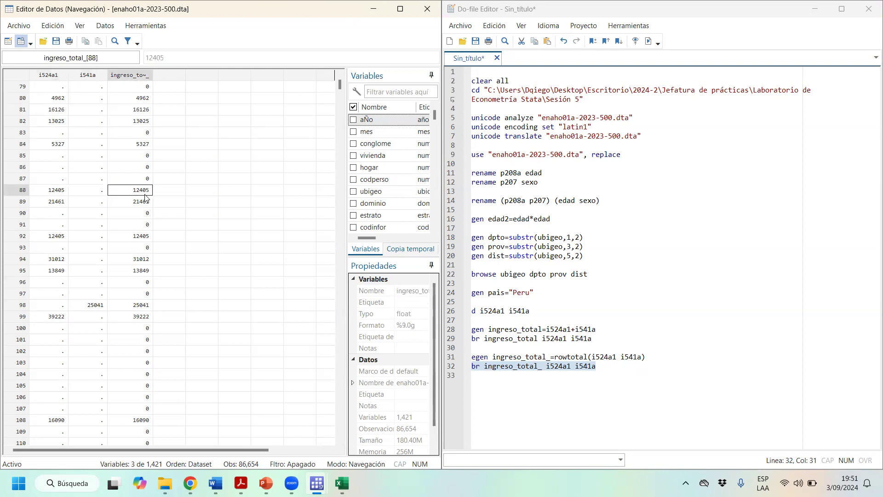
click(170, 247)
click(147, 293)
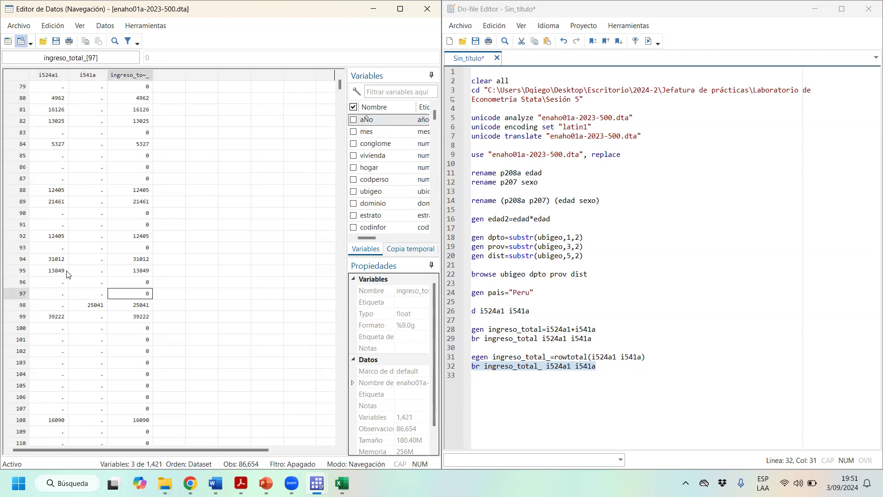
scroll(69, 273, down, 3)
drag(340, 86, 331, 104)
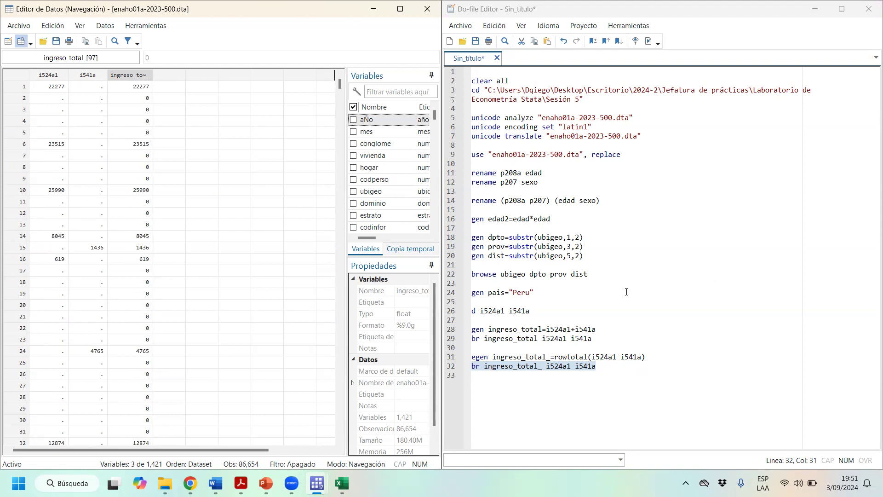
drag(598, 327, 470, 330)
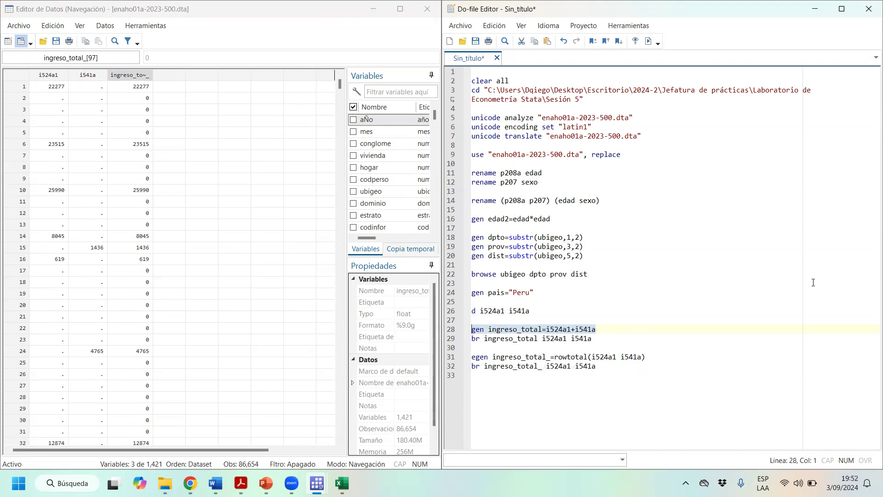
- Highlight the gen sum on line 28 and the egen rowtotal command on line 31 for comparison
click(609, 323)
drag(619, 327, 460, 327)
click(600, 327)
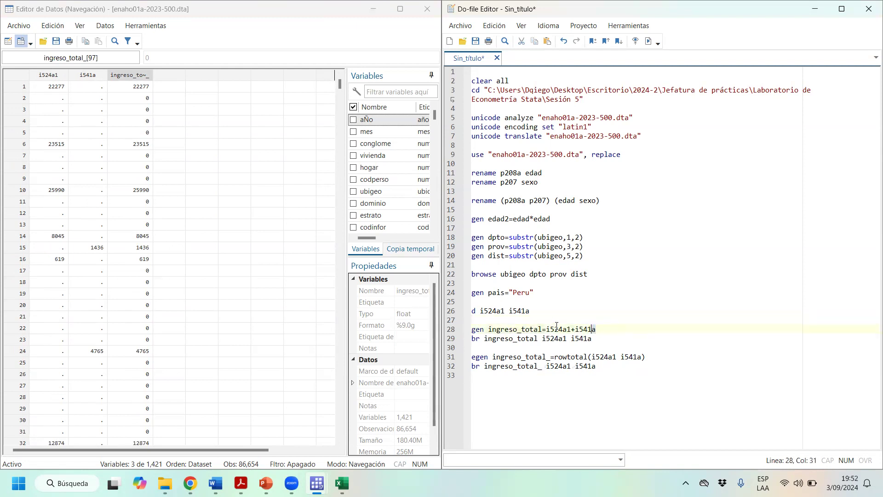
drag(597, 329, 465, 324)
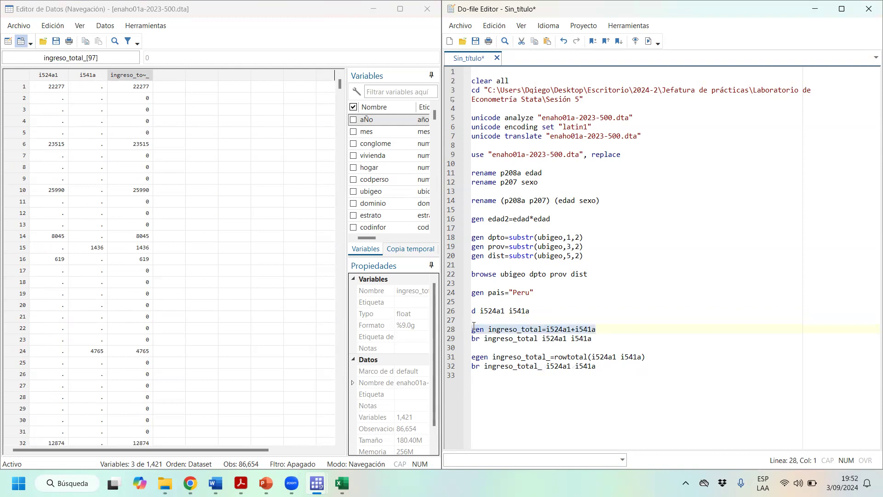
click(596, 365)
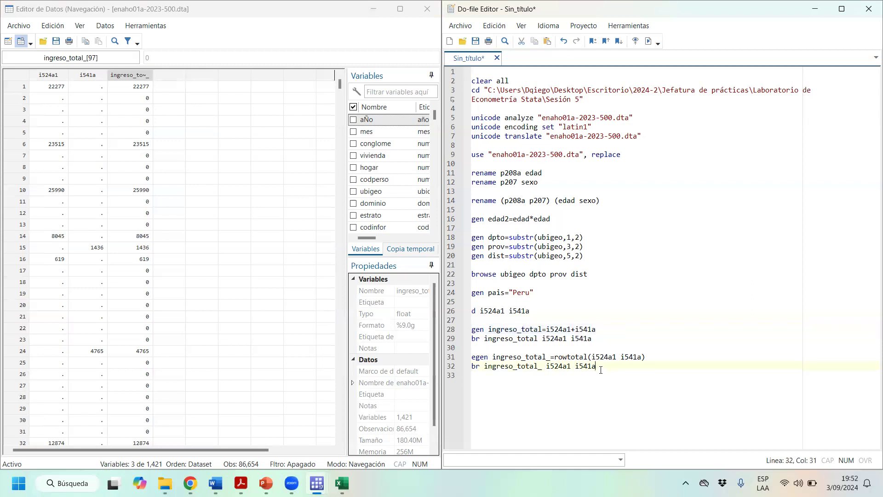
drag(644, 357, 462, 359)
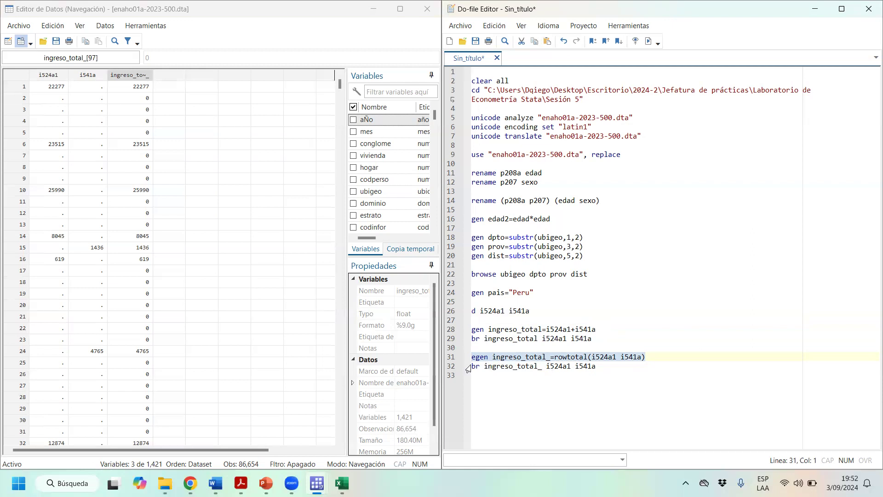
- Hide the Data Editor and run help egen from Stata's main window
click(373, 8)
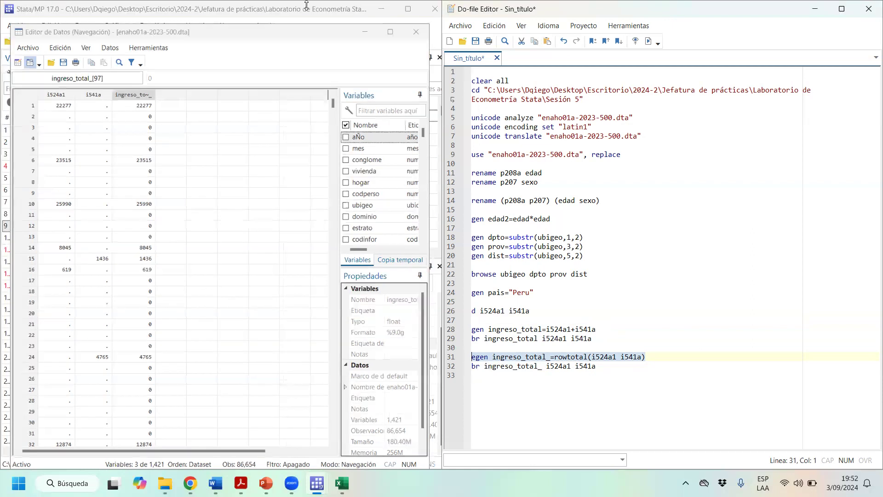
click(100, 442)
mouse_move(190, 482)
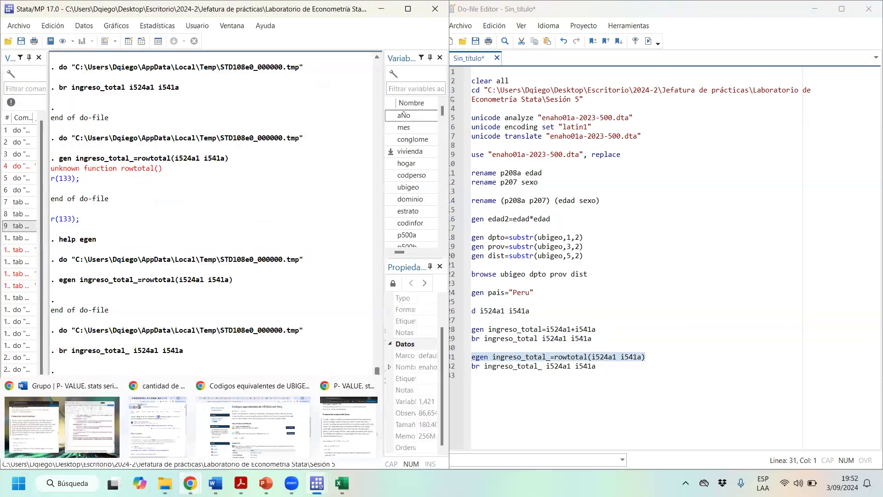
text(help egen)
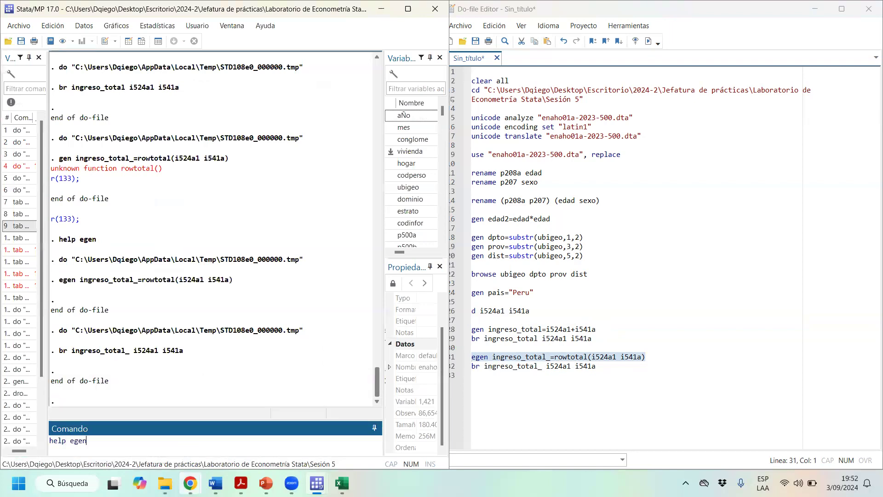
key(Return)
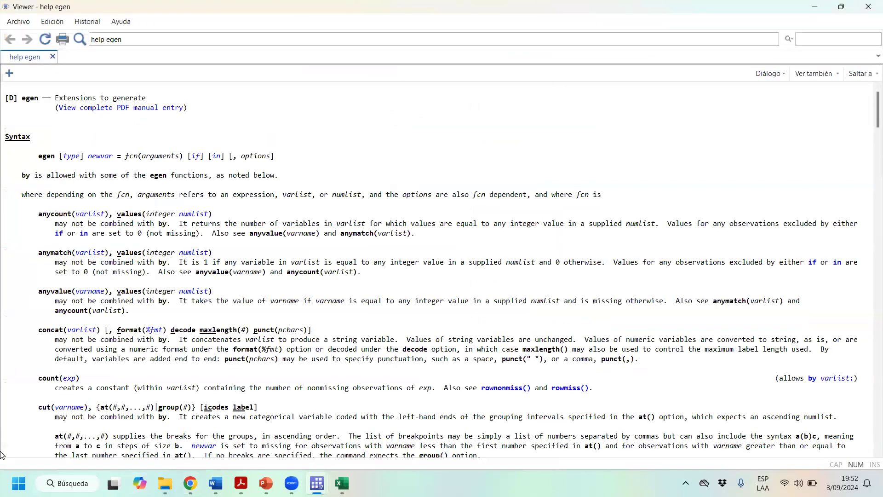
- Scroll the egen help page down to the row-function entries
scroll(72, 391, down, 9)
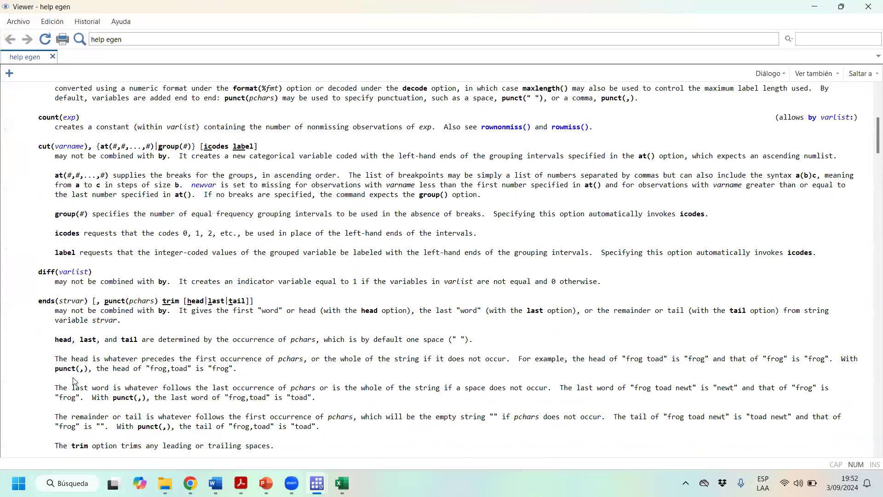
scroll(73, 384, down, 13)
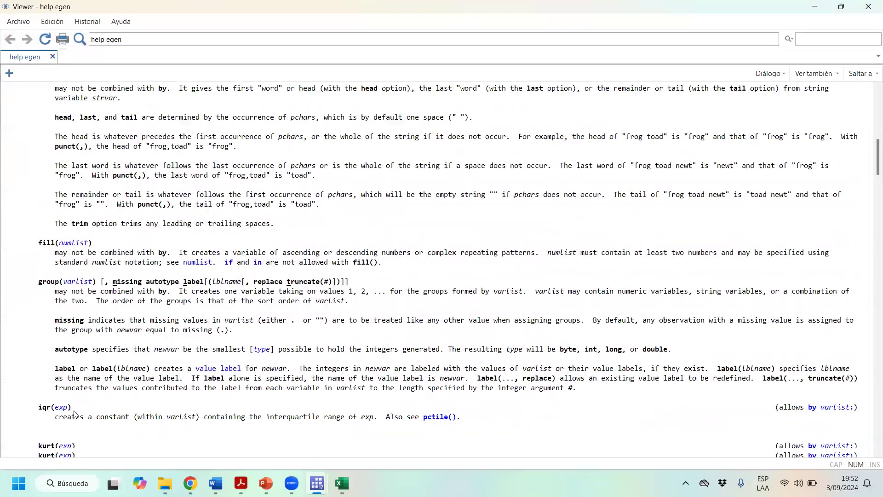
scroll(76, 414, down, 4)
scroll(89, 357, down, 20)
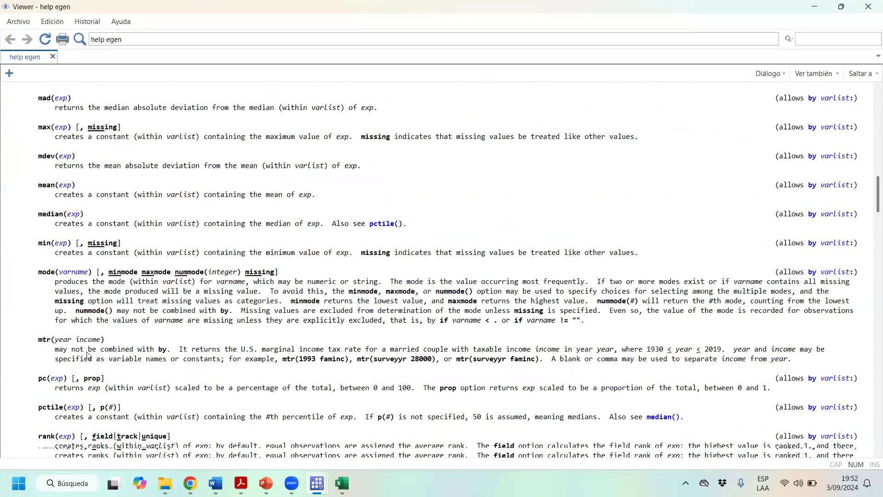
scroll(95, 367, down, 7)
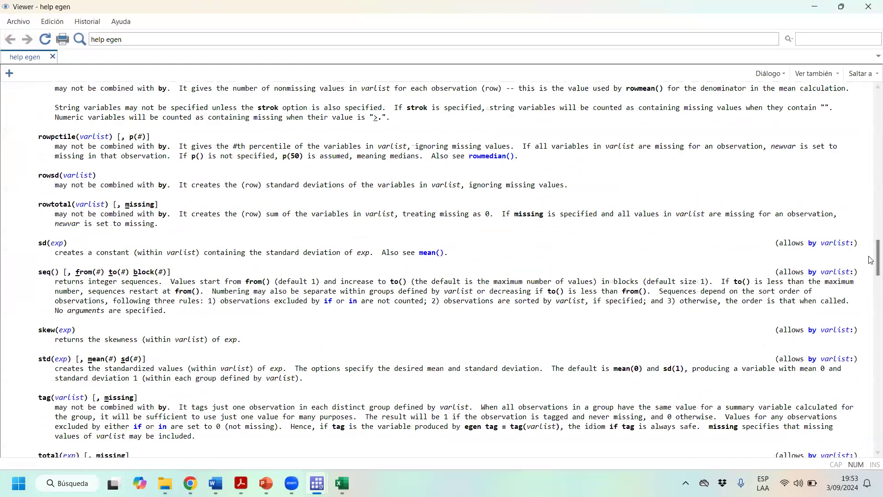
mouse_move(870, 263)
mouse_down()
mouse_move(870, 299)
mouse_move(871, 247)
mouse_up()
scroll(871, 247, up, 1)
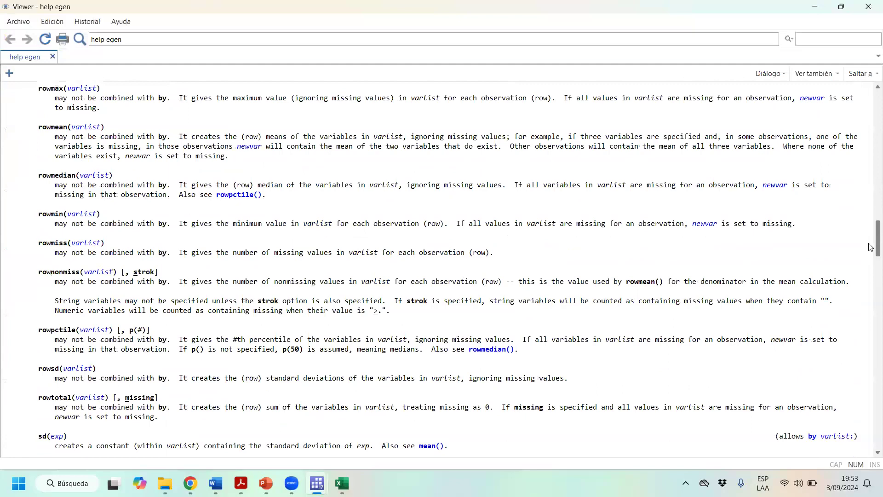
scroll(257, 225, up, 4)
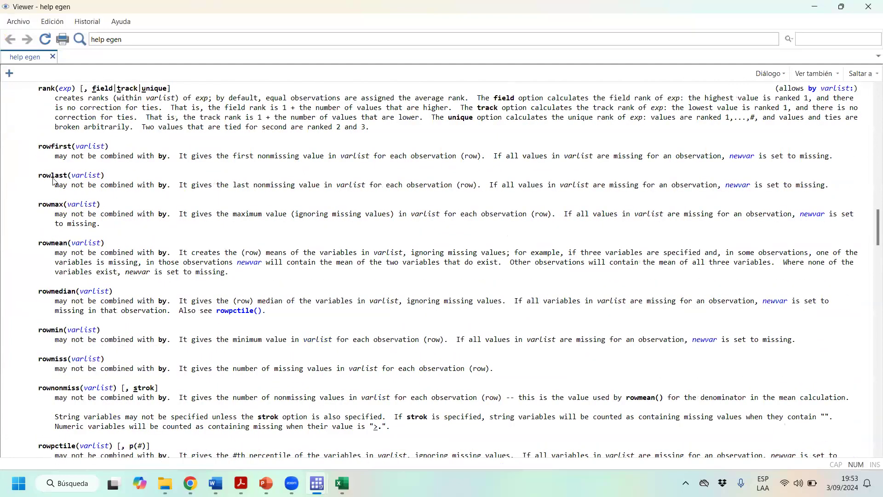
scroll(46, 184, up, 2)
scroll(63, 299, down, 1)
scroll(63, 331, down, 3)
scroll(70, 402, down, 1)
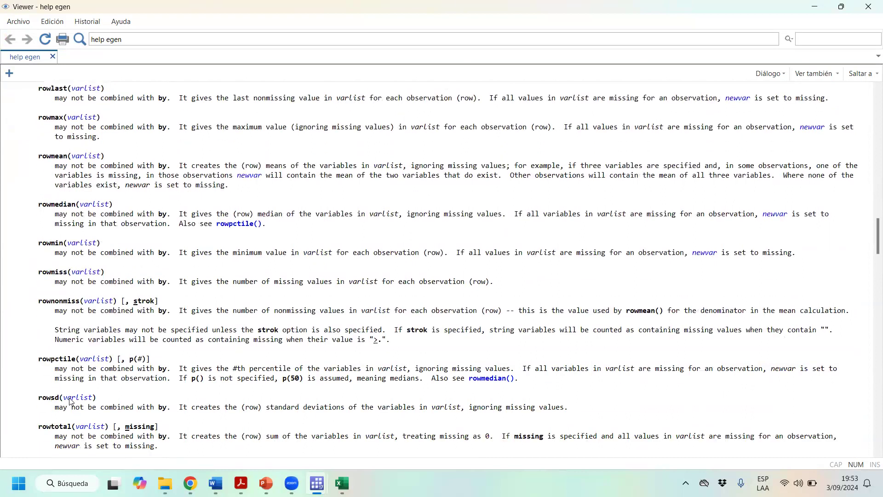
drag(40, 425, 73, 428)
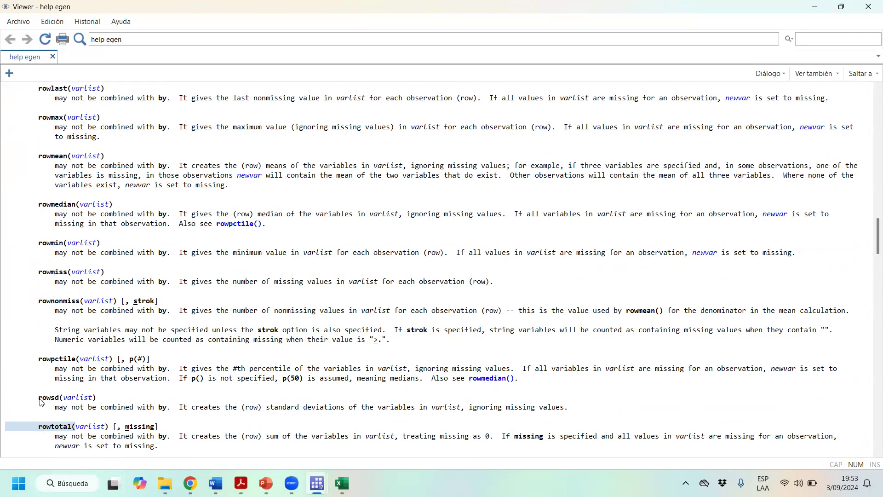
- Highlight the rowsd, rowmin, rowmedian and rowmean entries, ending on rowmean's description
drag(38, 398, 225, 409)
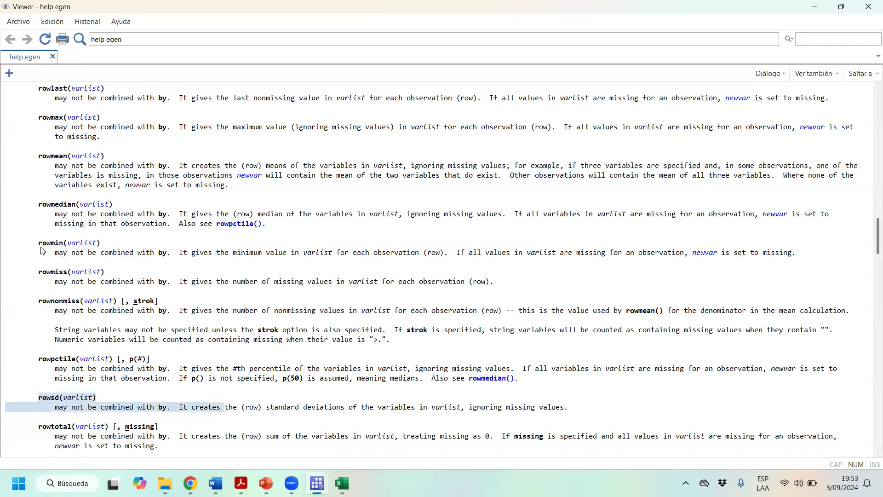
drag(38, 243, 101, 243)
drag(345, 252, 357, 252)
drag(31, 206, 342, 226)
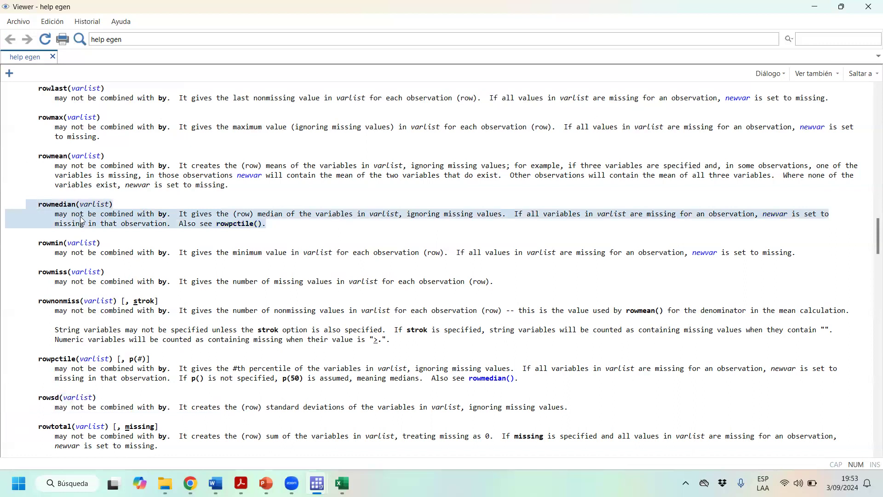
drag(32, 154, 283, 189)
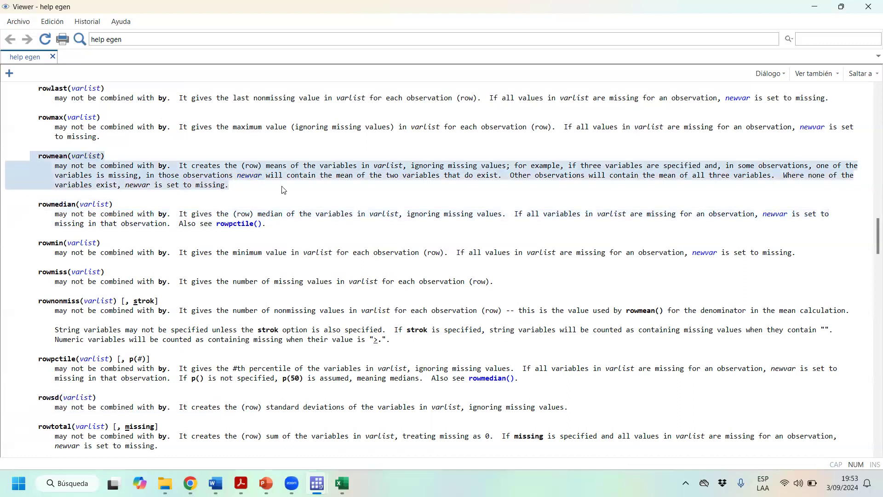
scroll(142, 133, up, 4)
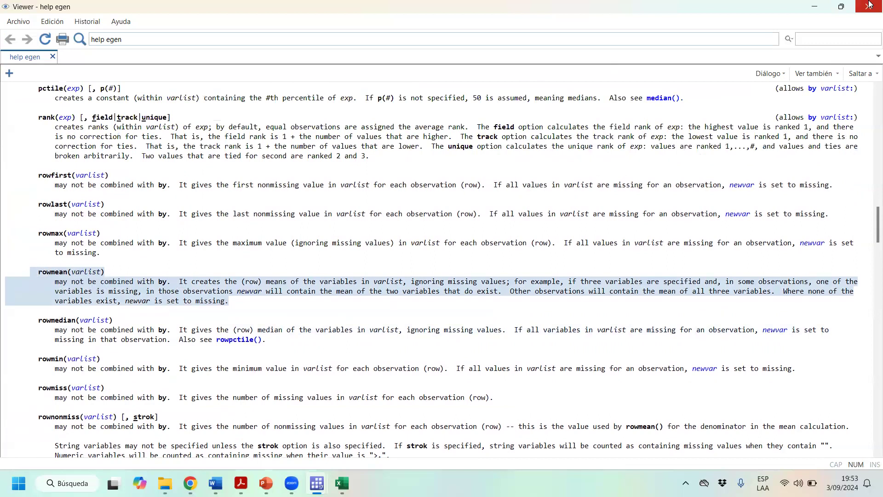
- Close the help Viewer and run br ingreso_total_ i524a1 i541a from line 32
click(869, 8)
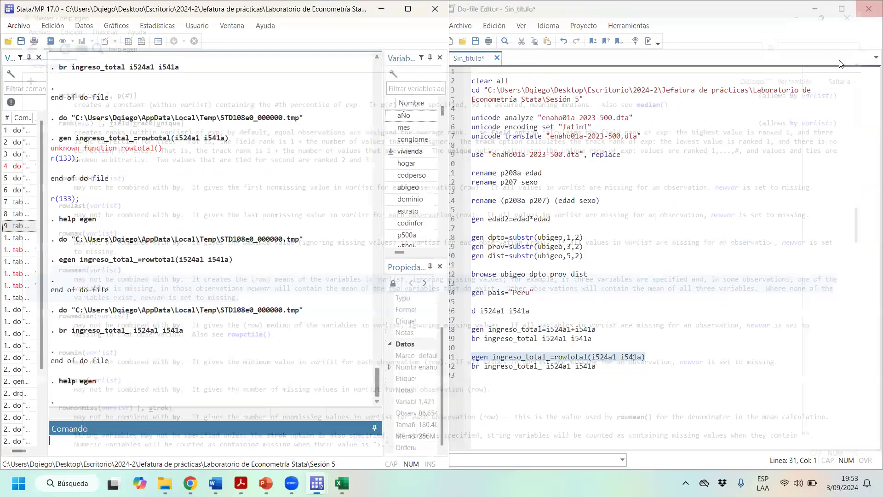
click(625, 362)
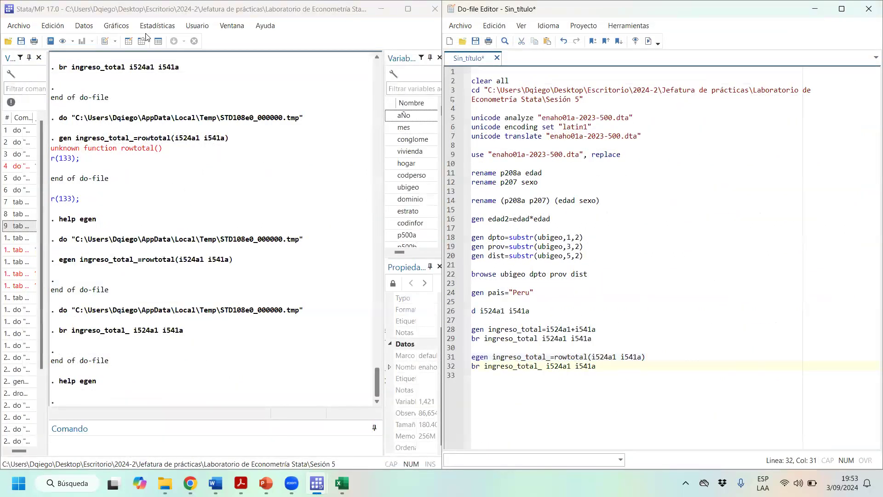
drag(505, 366, 486, 366)
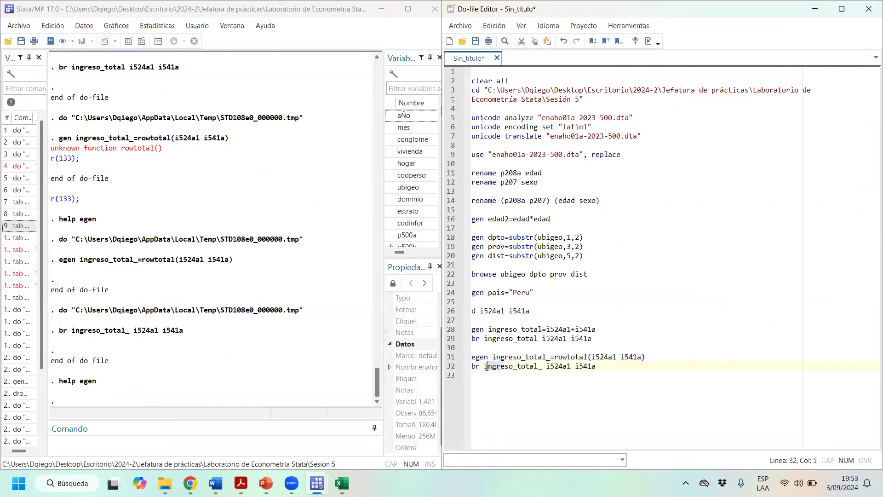
key(ctrl+d)
- Compare the i524a1 and i541a columns against ingreso_total_ in the Data Editor
scroll(160, 251, down, 6)
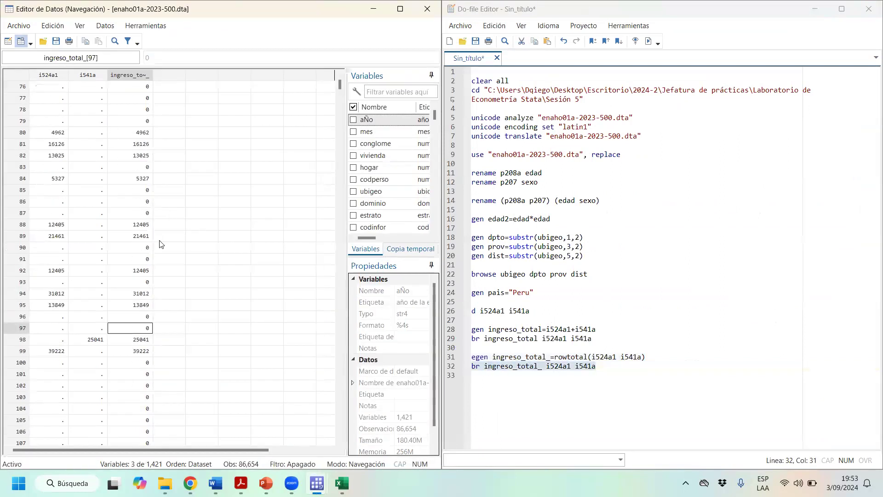
scroll(235, 281, up, 1)
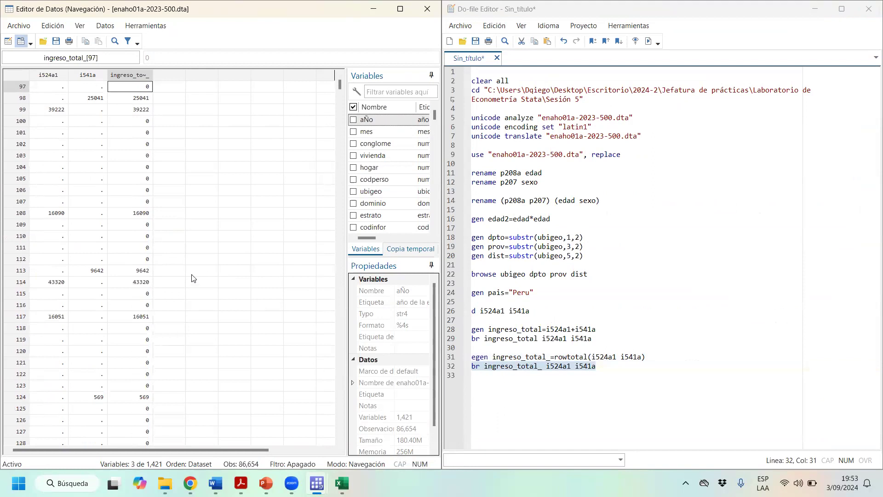
drag(341, 86, 340, 79)
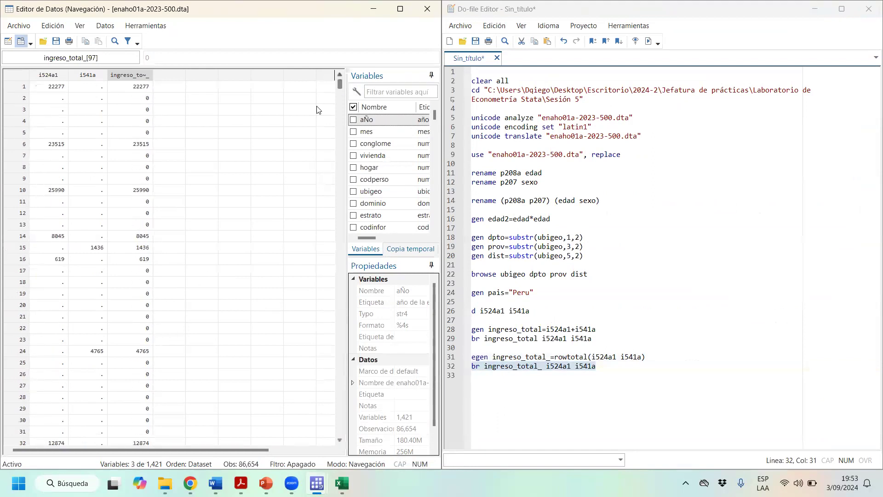
scroll(86, 271, down, 5)
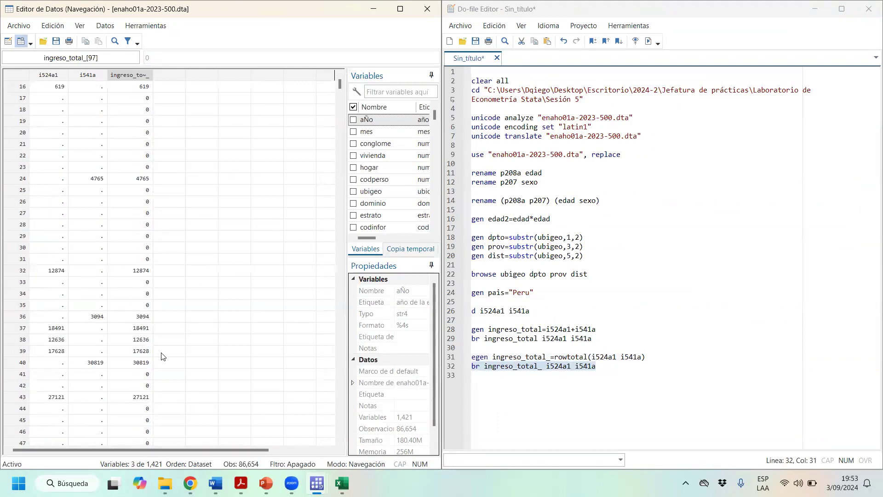
drag(337, 83, 334, 63)
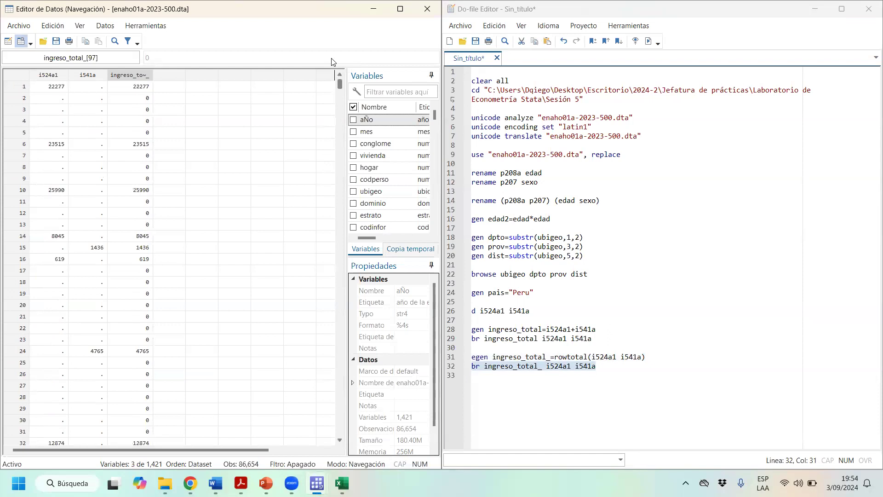
click(51, 89)
click(49, 74)
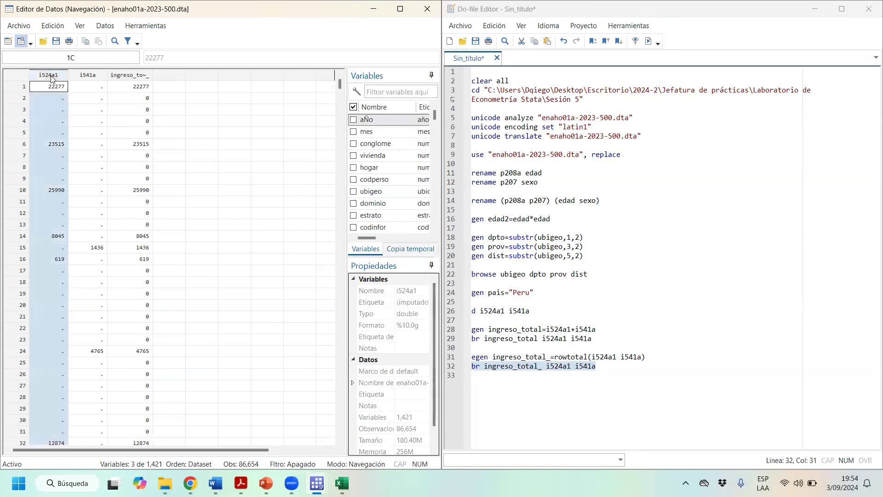
click(89, 75)
click(54, 75)
click(88, 76)
click(56, 75)
click(85, 75)
click(54, 75)
click(83, 76)
click(52, 75)
click(609, 365)
- Add and run egen ingreso_prom=rowmean(i524a1 i541a) on line 34
key(Return)
key(Return)
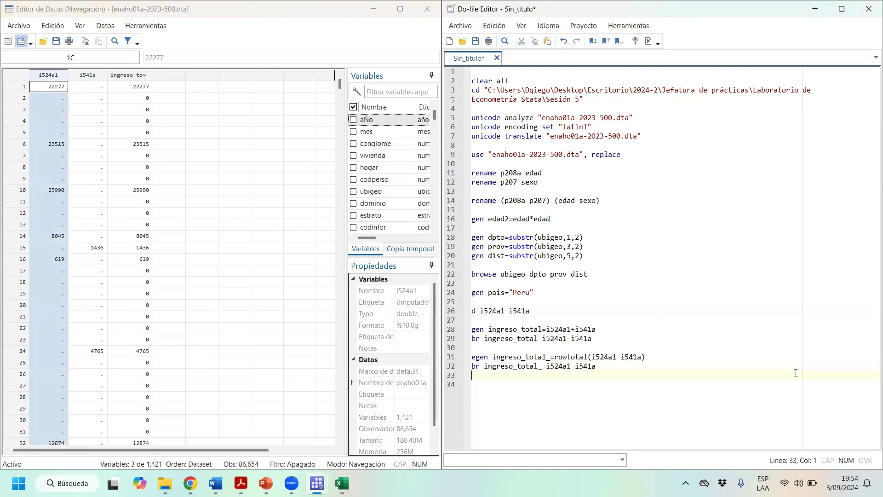
text(egen ingre)
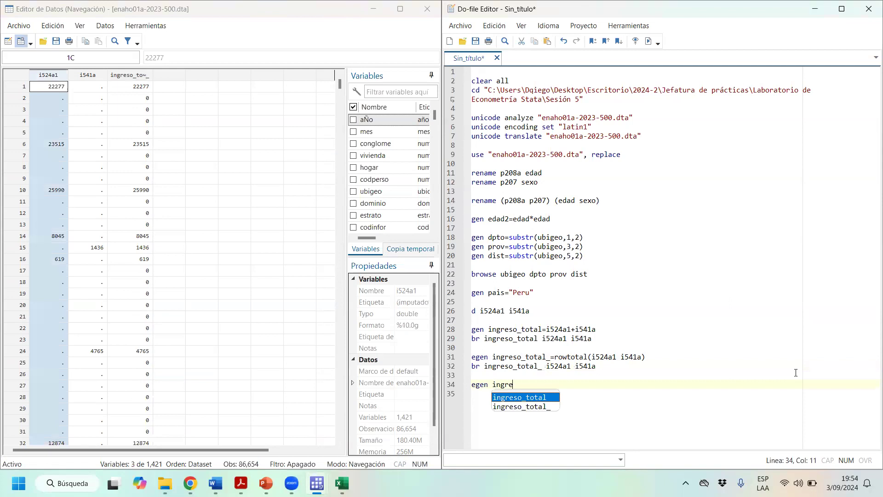
text(so_prom)
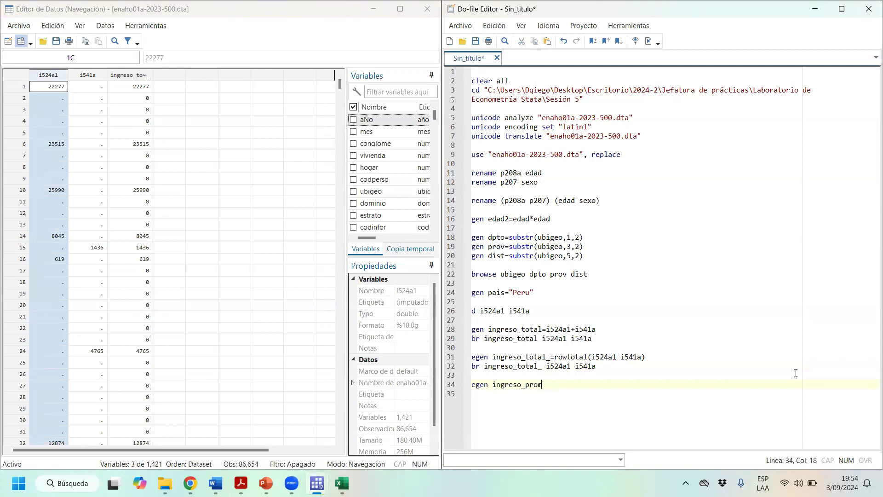
text(=row)
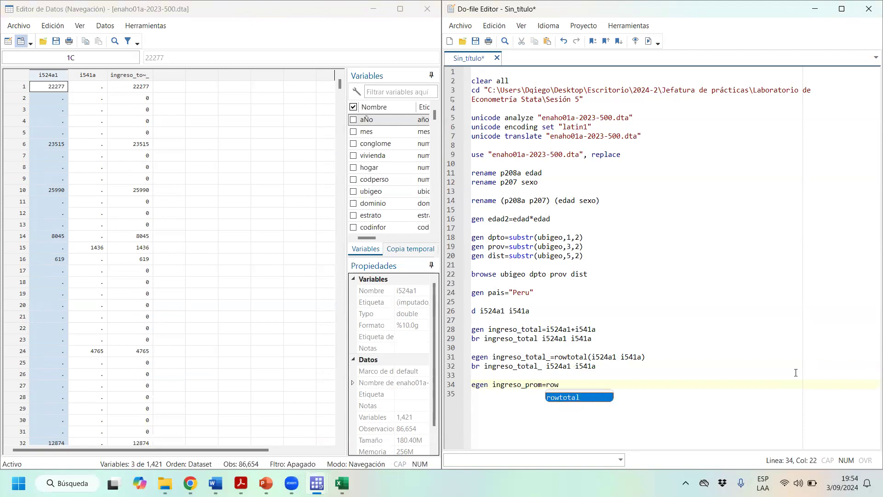
text(mean())
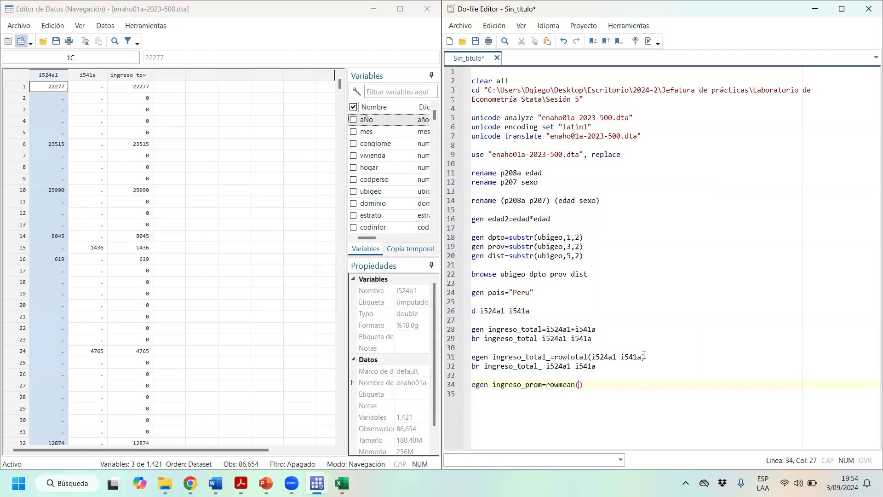
drag(643, 356, 592, 361)
key(ctrl+c)
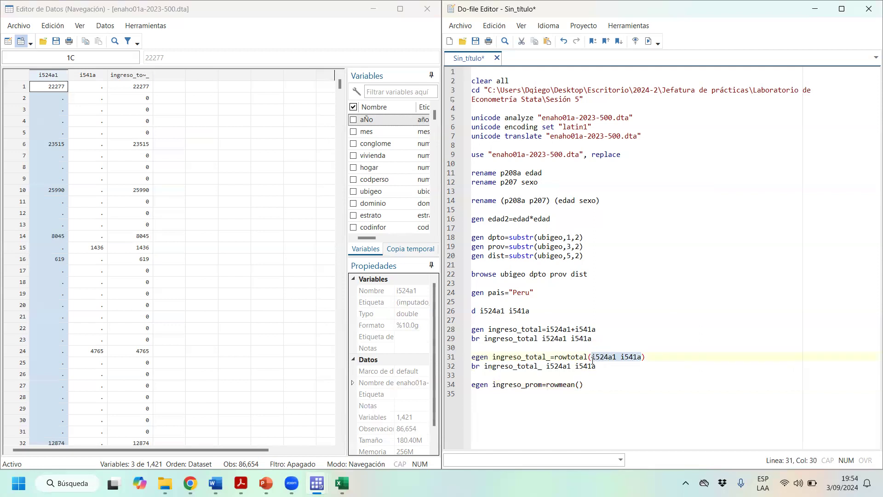
click(583, 383)
key(ctrl+v)
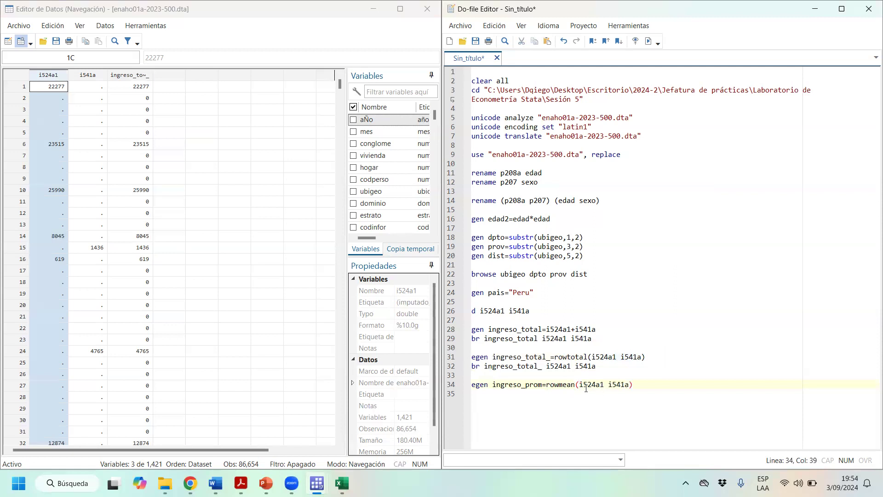
drag(559, 385, 597, 381)
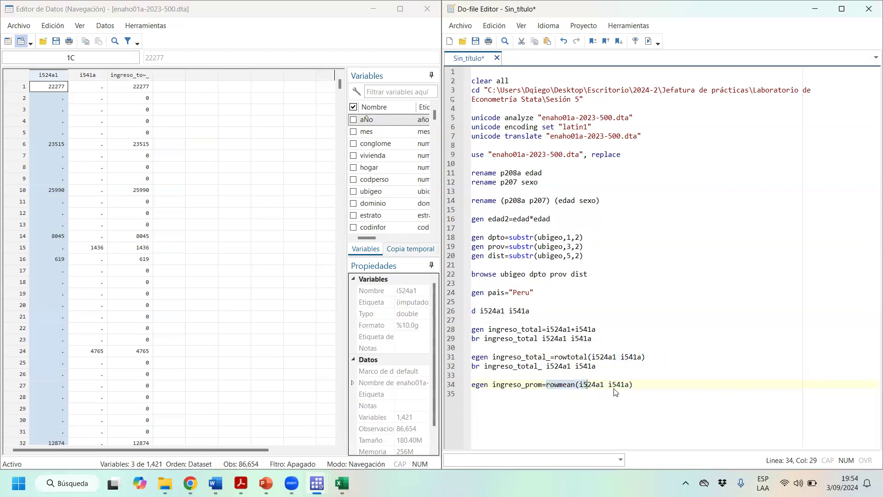
key(ctrl+d)
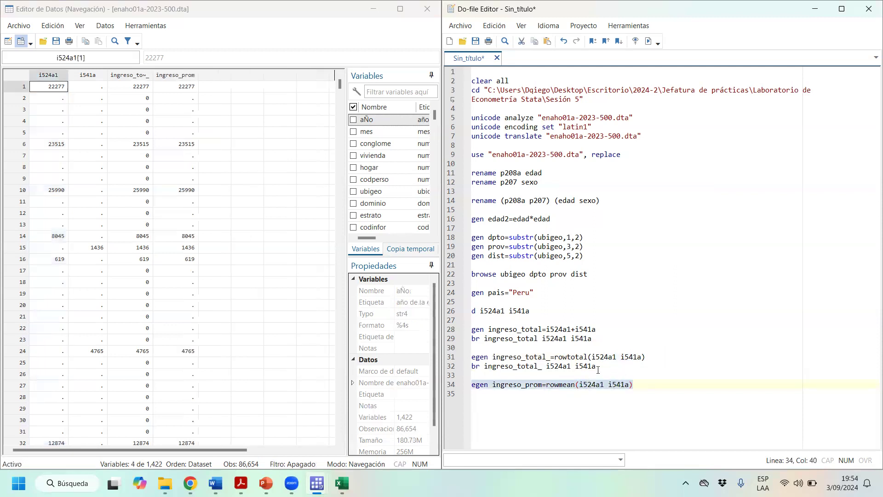
- Add br ingreso_prom i524a1 i541a on line 35 and run it
drag(596, 366, 462, 371)
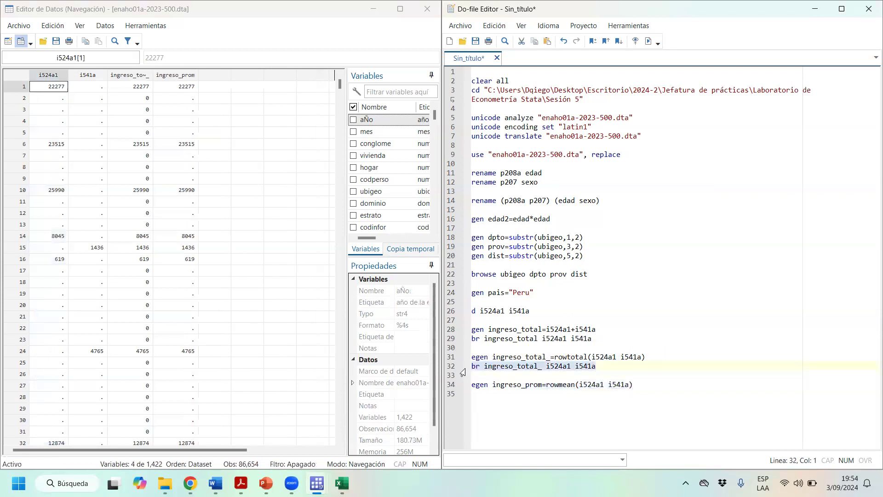
key(ctrl+c)
click(486, 396)
key(ctrl+v)
drag(542, 385, 494, 385)
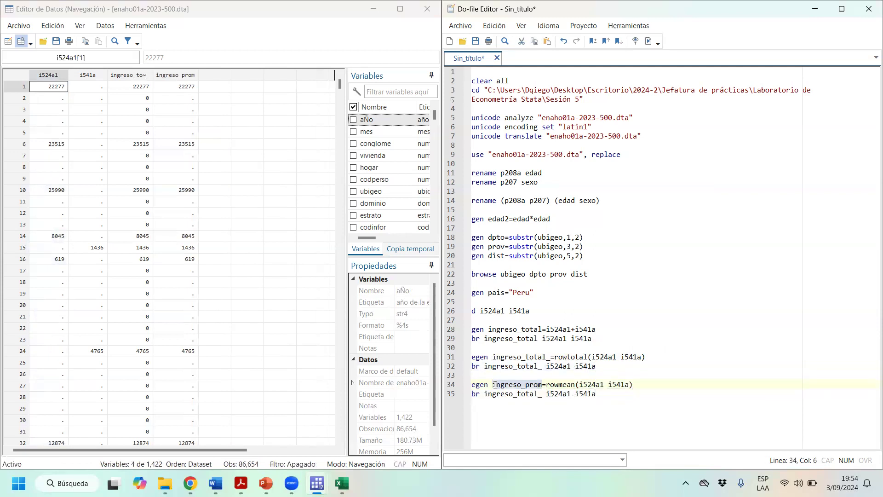
key(ctrl+c)
double_click(539, 394)
key(ctrl+v)
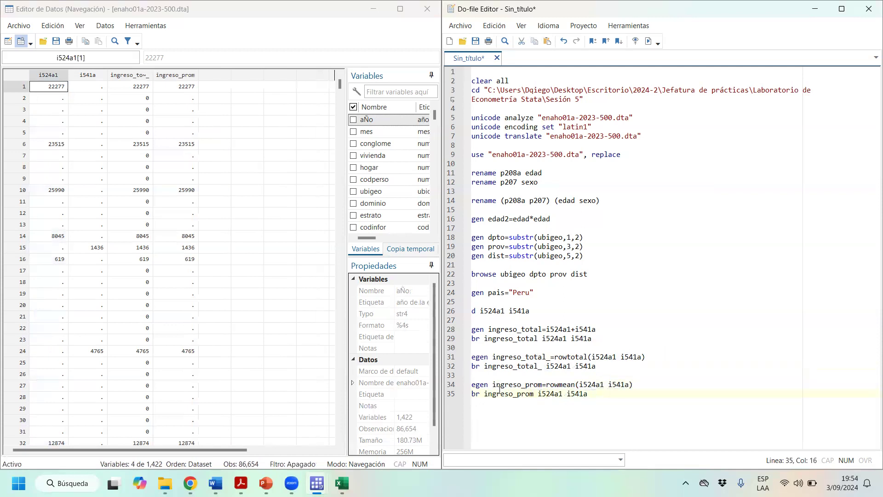
triple_click(489, 394)
key(ctrl+d)
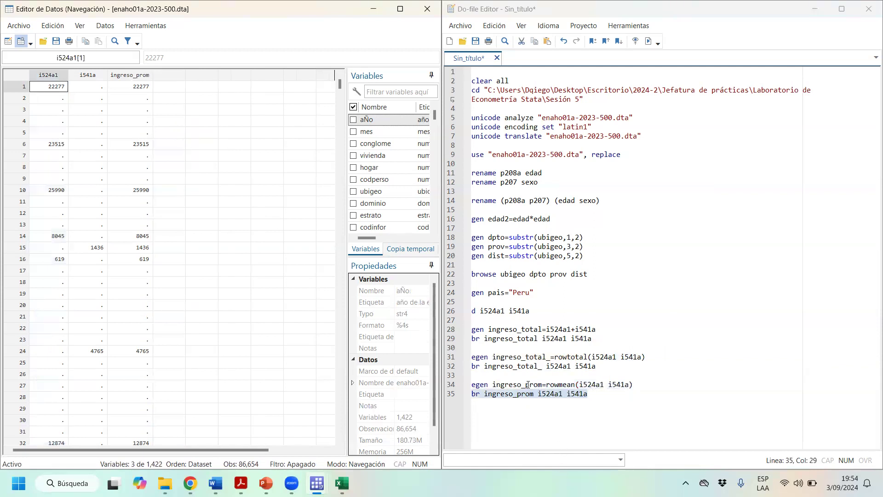
- Rerun the rowmean and browse lines, then change rowmean to rowmedian on line 34
drag(532, 393, 529, 389)
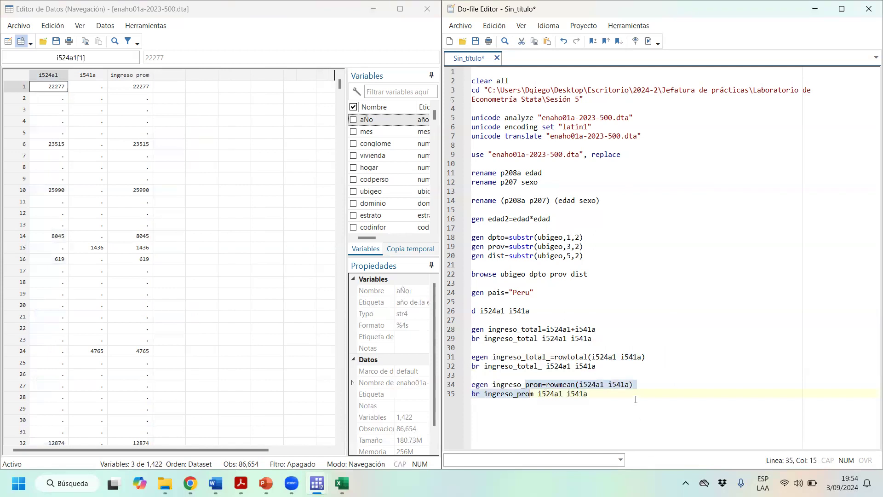
key(ctrl+d)
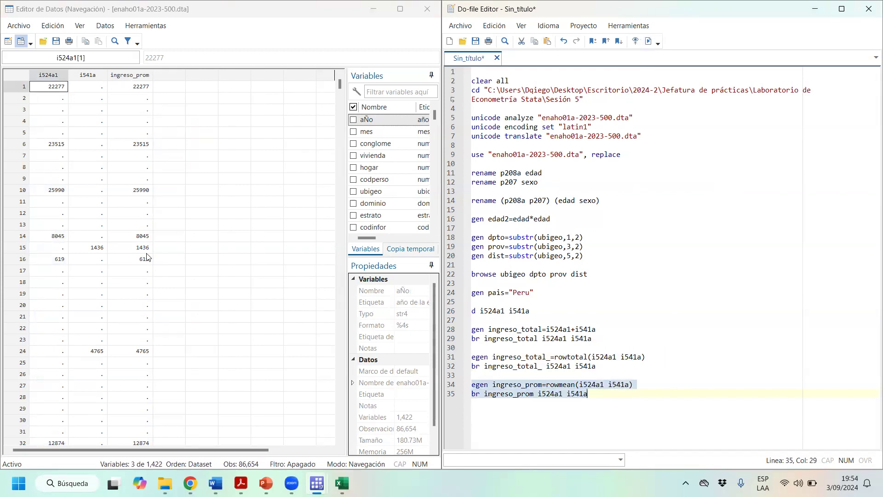
click(576, 384)
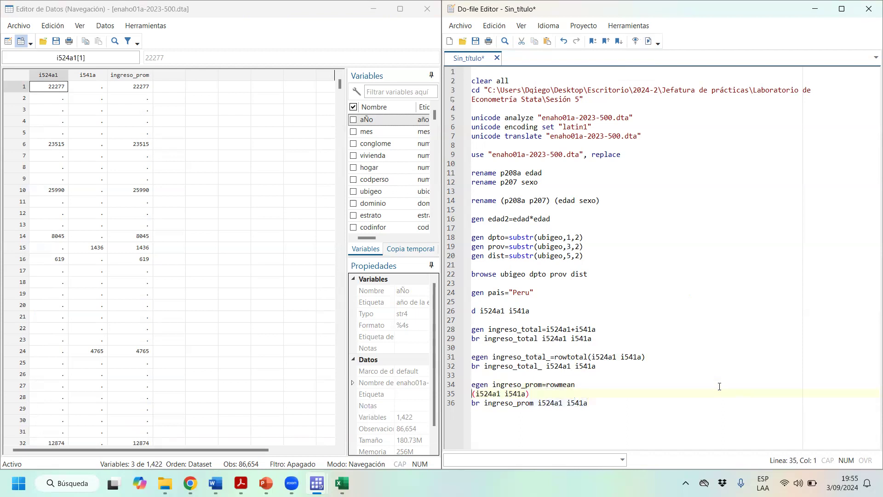
key(BackSpace)
key(BackSpace)
text(diann(i524a1 i541a)
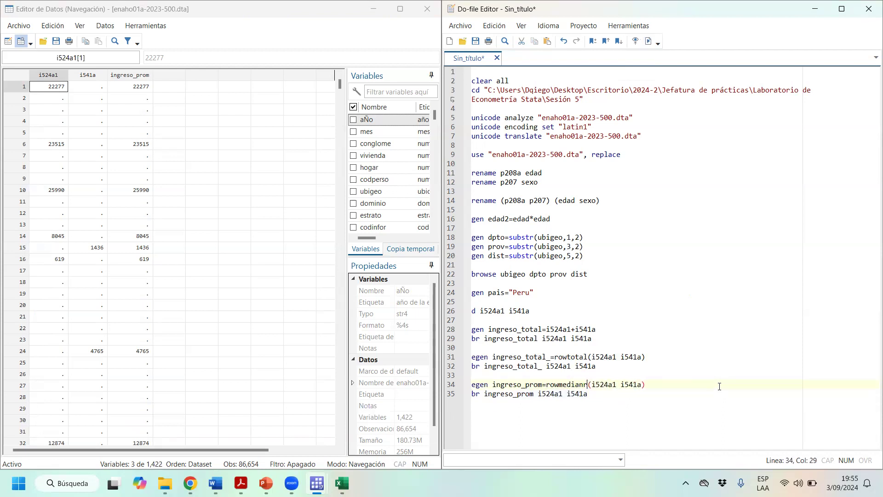
key(BackSpace)
text(te)
key(BackSpace)
key(BackSpace)
- Rename the new variable to ingreso_m and run the rowmedian and browse lines
drag(538, 386, 510, 394)
key(BackSpace)
text(m)
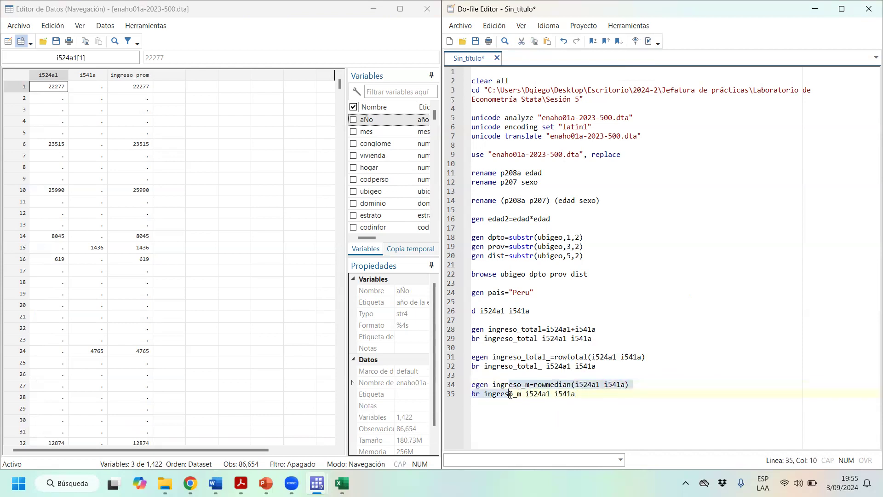
key(ctrl+d)
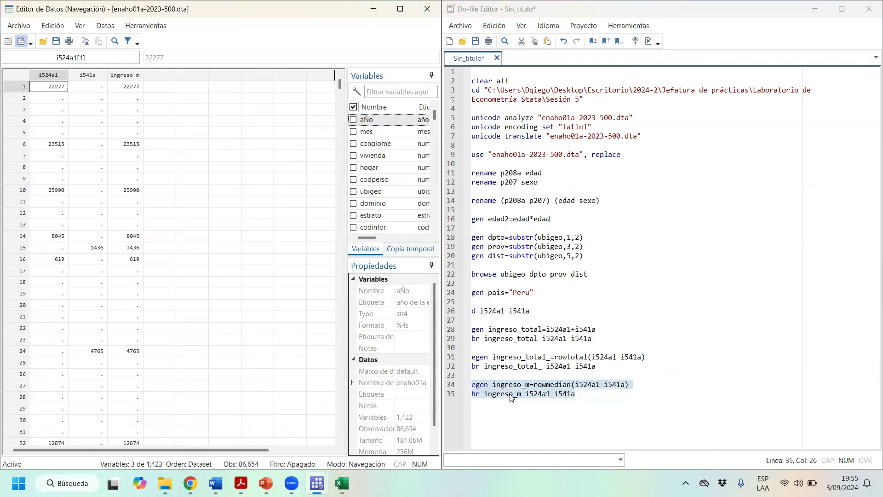
click(587, 385)
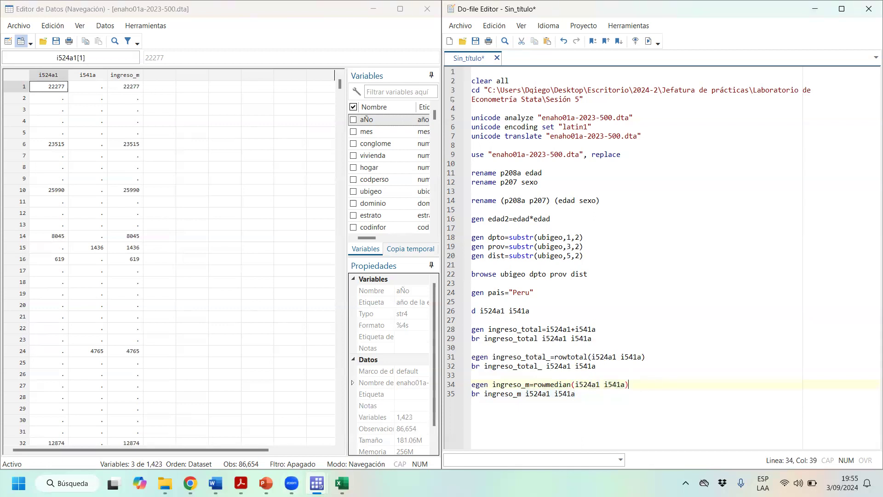
mouse_move(317, 483)
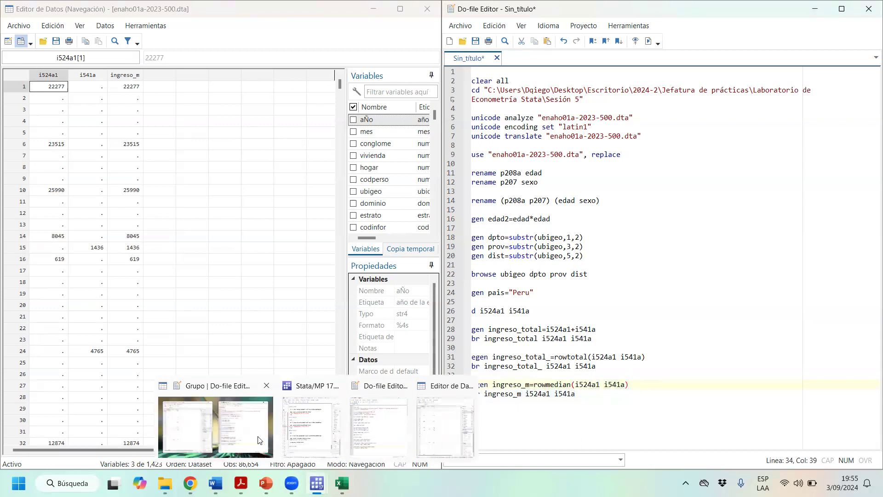
- Return to the main Stata window and run help egen from the Command window
click(543, 423)
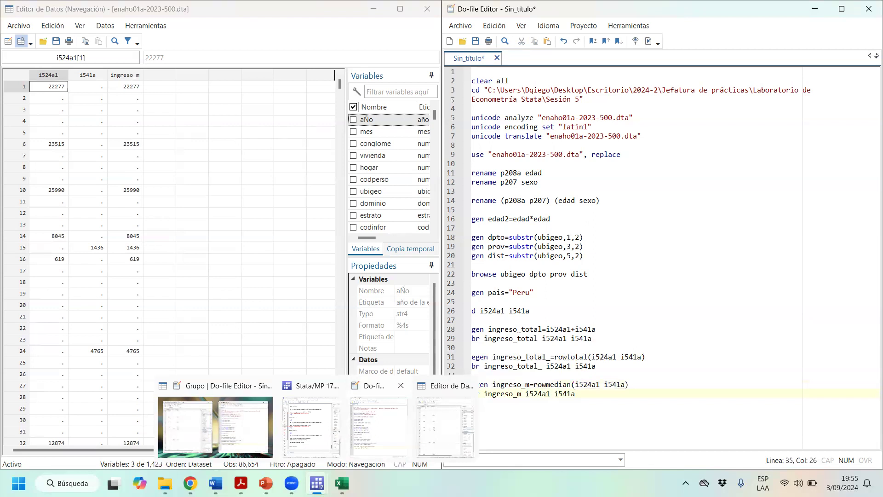
click(311, 426)
text(help egen)
key(Return)
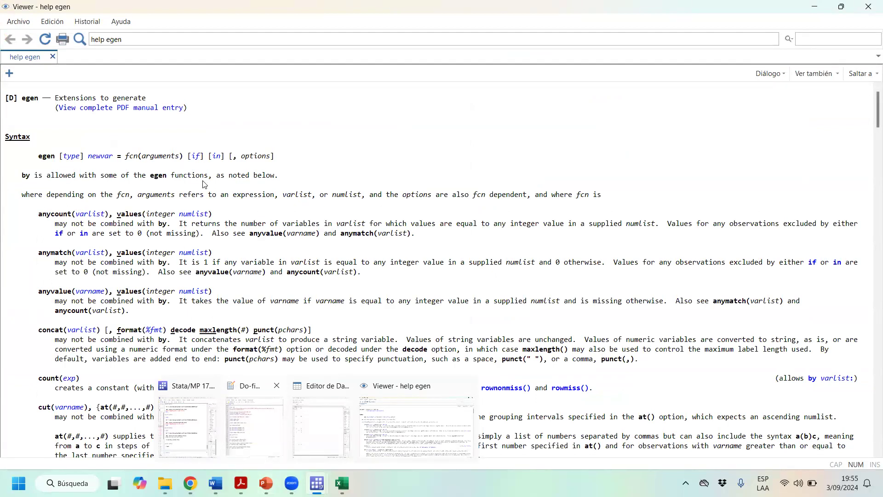
- Scroll through the egen help text down to the rowmean, rowmax, rowfirst and rowlast examples
scroll(205, 184, down, 9)
scroll(258, 239, up, 2)
scroll(315, 299, down, 8)
scroll(314, 299, down, 9)
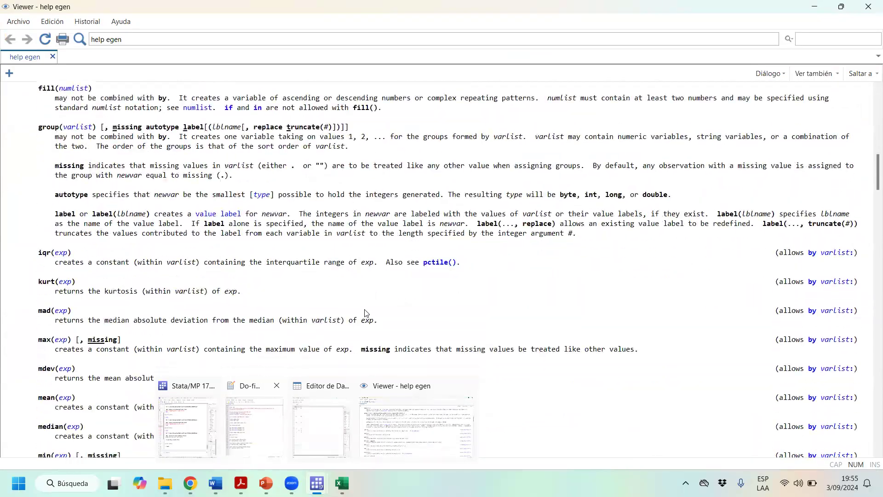
scroll(366, 314, down, 7)
scroll(378, 317, up, 10)
scroll(387, 320, down, 17)
scroll(419, 326, down, 14)
drag(870, 266, 870, 100)
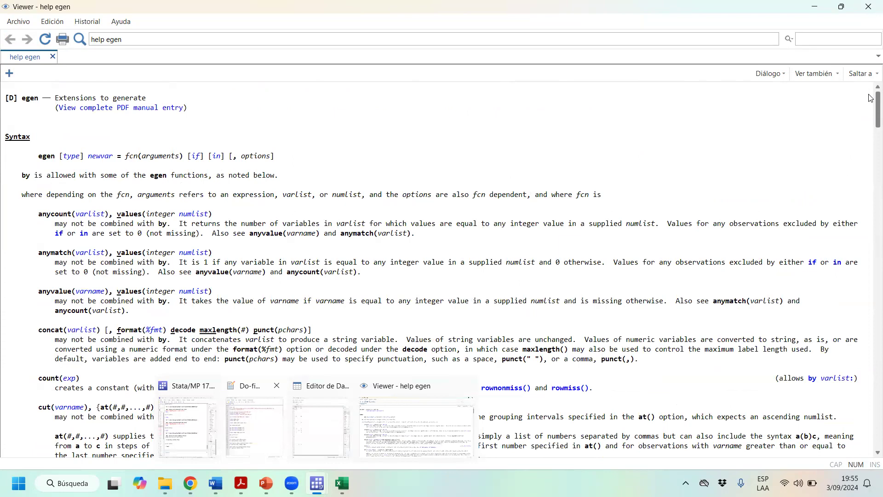
drag(870, 98, 871, 330)
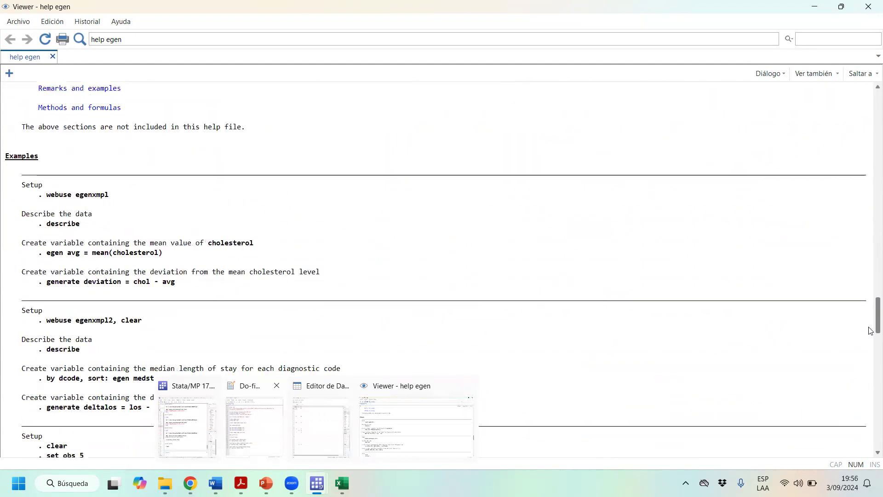
drag(870, 330, 870, 332)
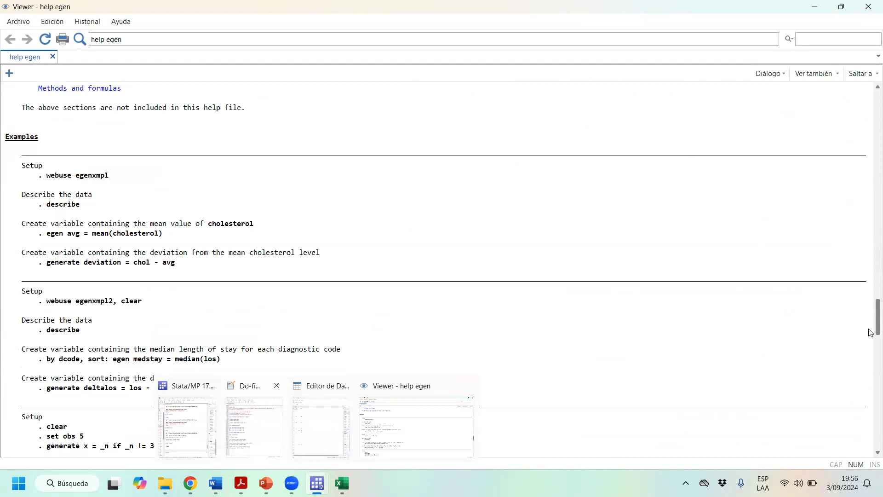
drag(870, 332, 871, 346)
drag(869, 344, 870, 98)
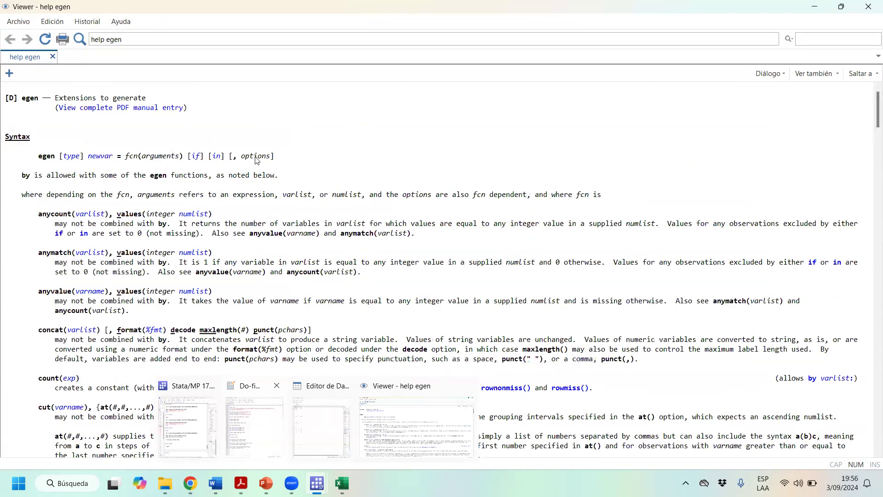
scroll(256, 160, down, 15)
scroll(272, 196, down, 12)
scroll(273, 196, down, 18)
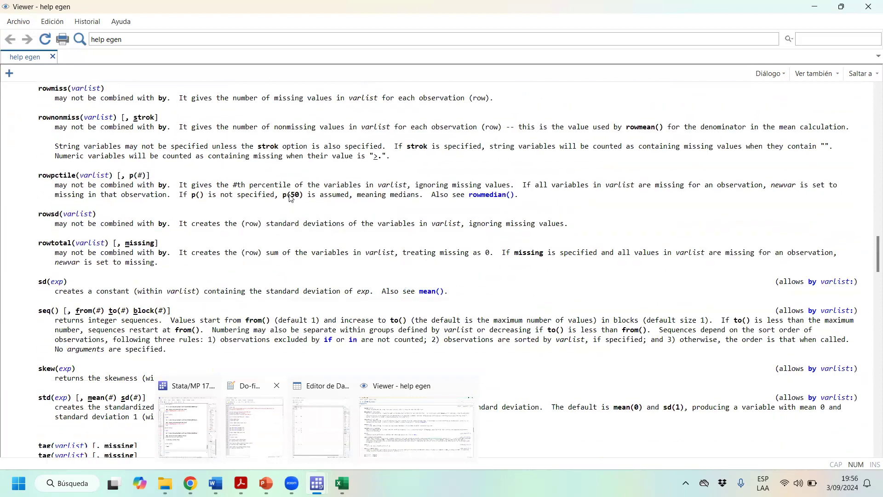
scroll(290, 198, down, 1)
scroll(290, 199, down, 8)
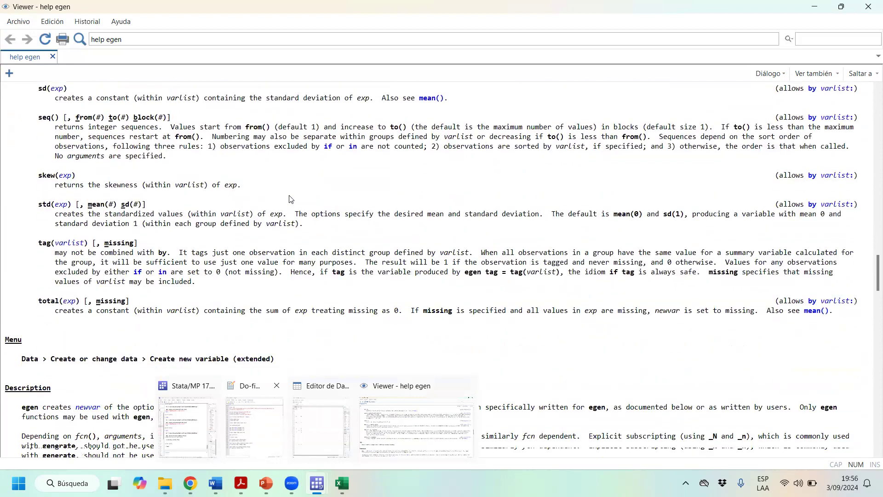
scroll(290, 199, down, 5)
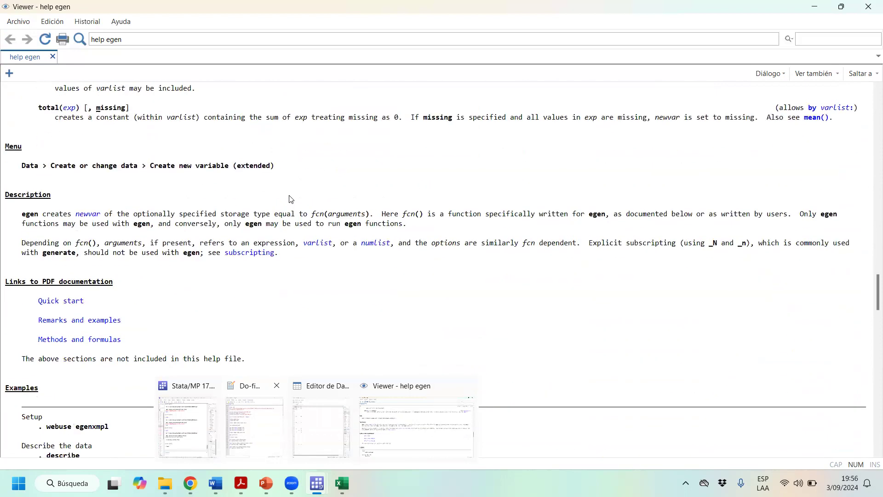
scroll(290, 199, down, 13)
scroll(290, 198, down, 18)
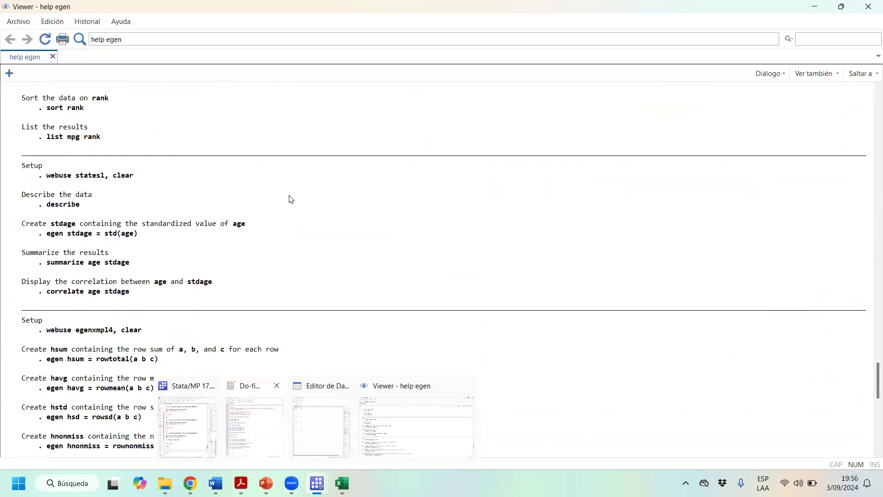
scroll(290, 199, down, 2)
scroll(290, 198, down, 14)
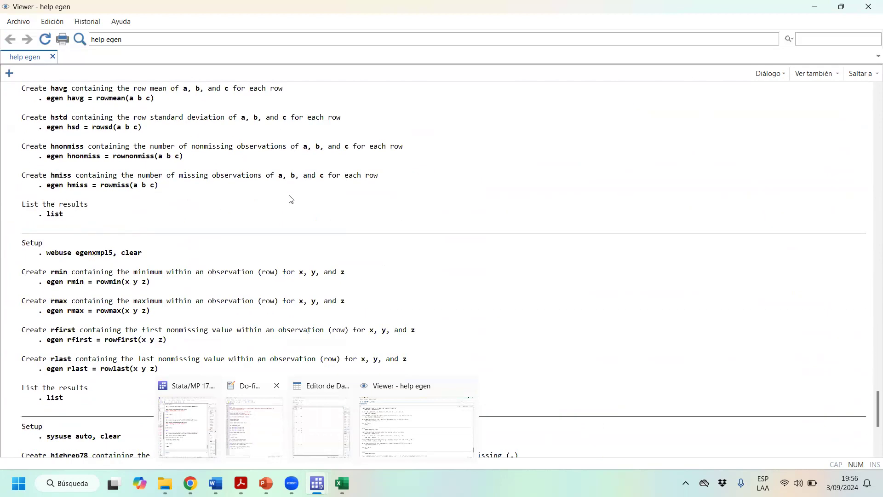
scroll(290, 198, down, 1)
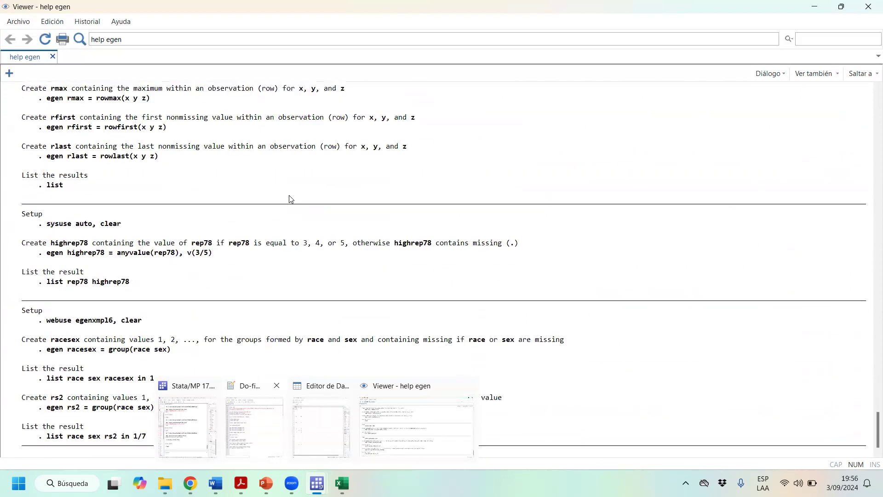
- Close the Viewer, change line 34 to median(i524a1), delete the br line, and run it
click(868, 6)
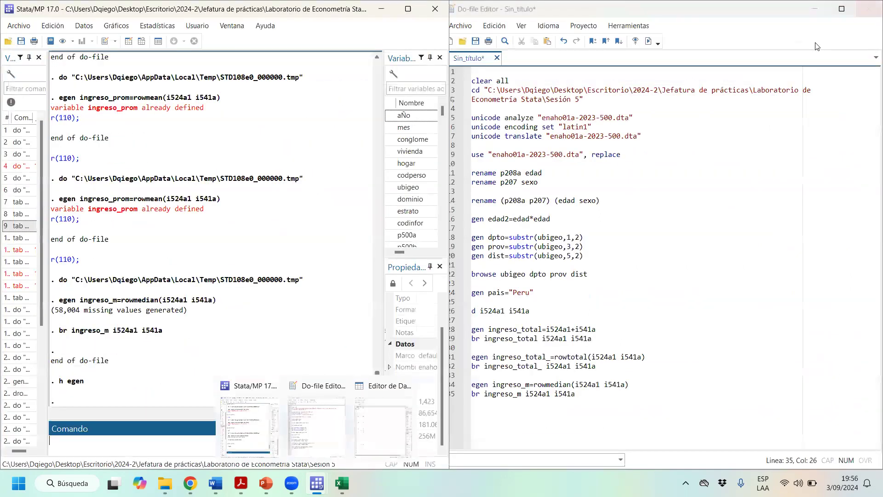
click(550, 384)
key(Left)
key(BackSpace)
key(BackSpace)
key(BackSpace)
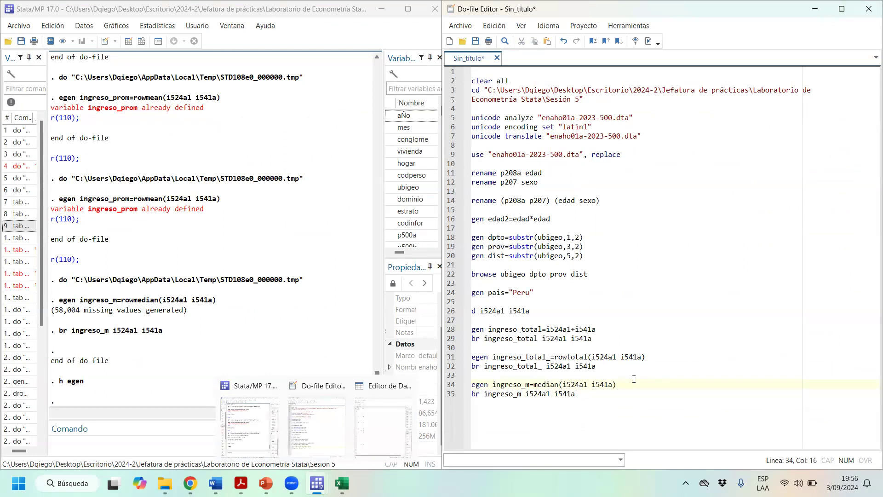
drag(593, 398, 471, 395)
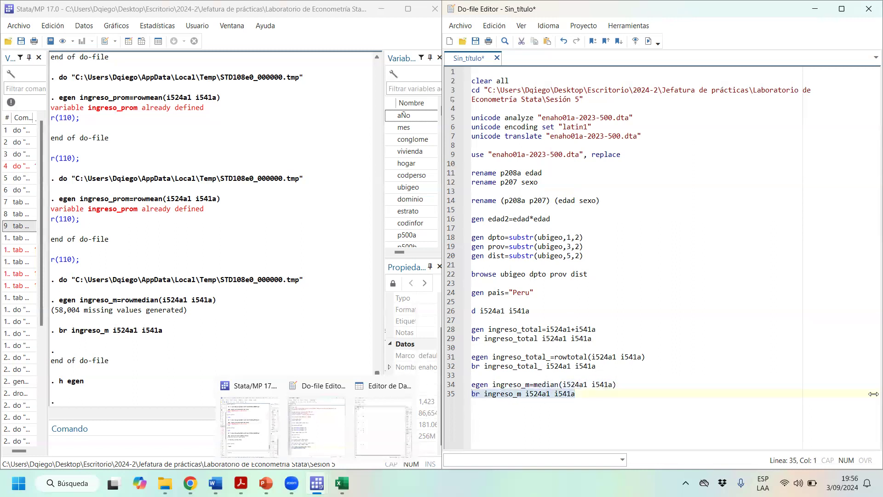
key(BackSpace)
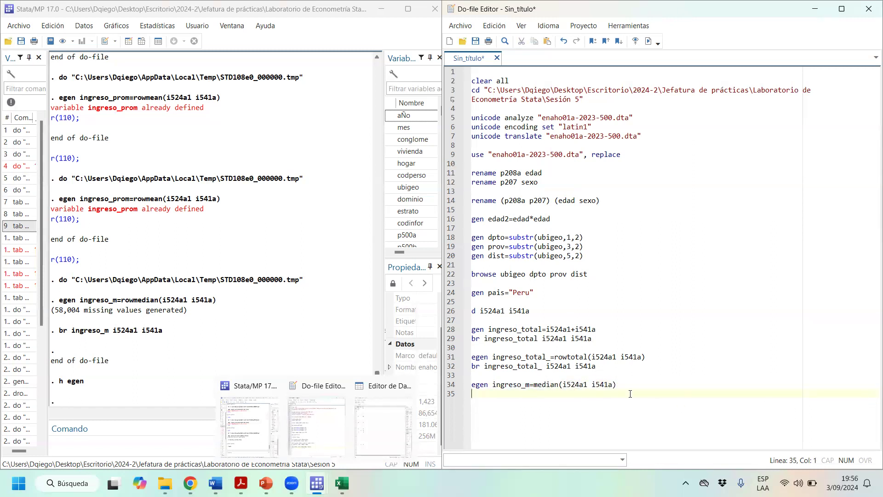
drag(617, 384, 588, 387)
key(BackSpace)
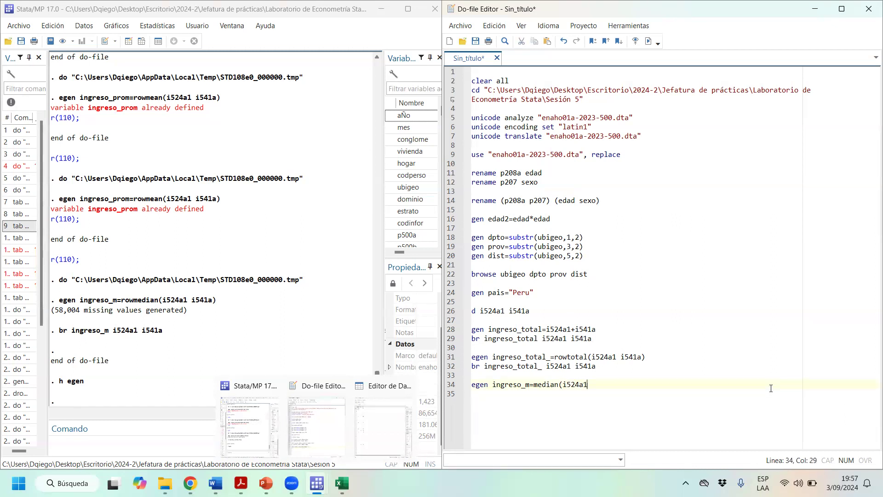
text())
drag(604, 390, 537, 385)
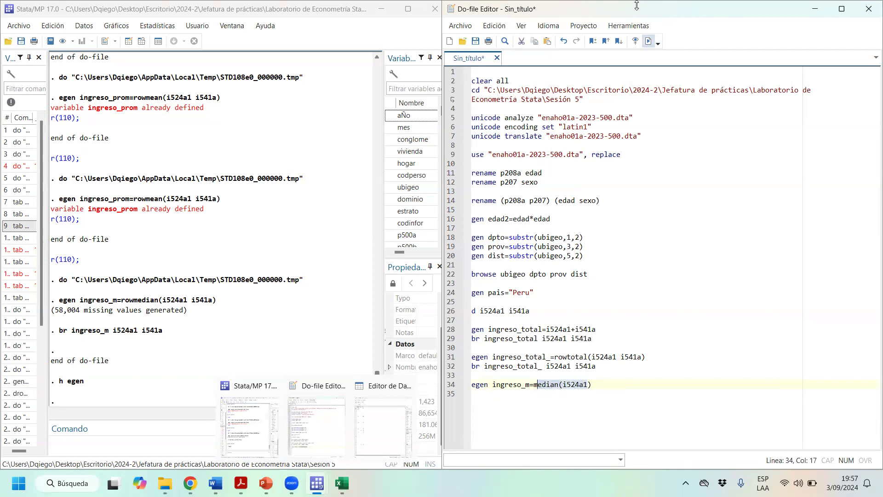
click(648, 41)
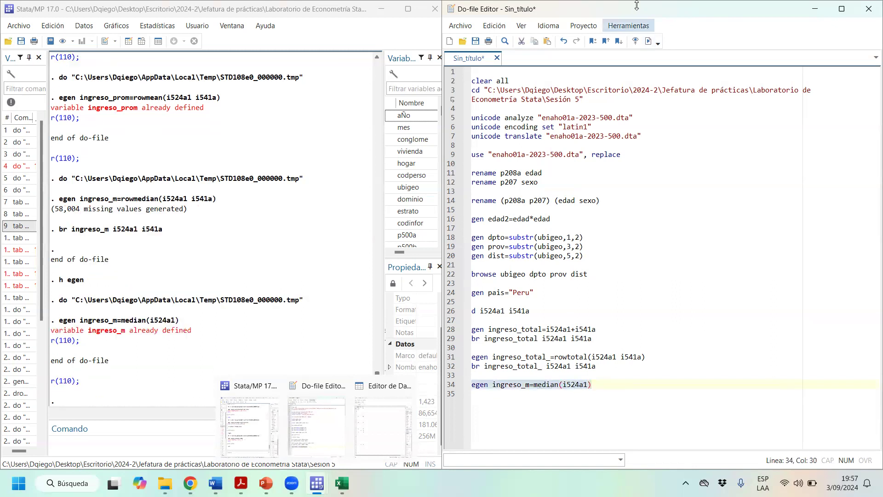
- Rename the variable to ingreso_mm, rerun line 34, and open the Data Browser
click(528, 384)
text(M)
key(BackSpace)
key(Caps_Lock)
text(M)
key(BackSpace)
key(Caps_Lock)
text(m)
key(ctrl+shift+Left)
key(ctrl+shift+Left)
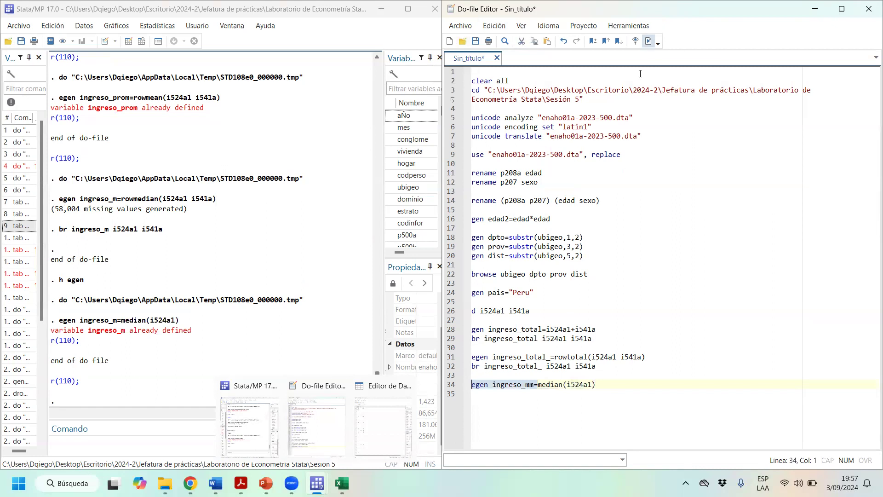
click(649, 41)
click(142, 41)
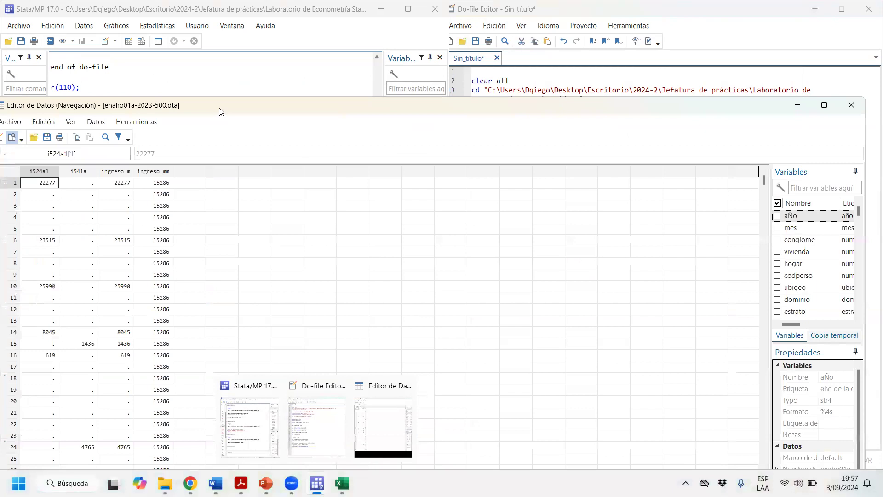
- Snap the Data Editor left and Stata right, then compare the ingreso_mm and i524a1 columns
key(super+Left)
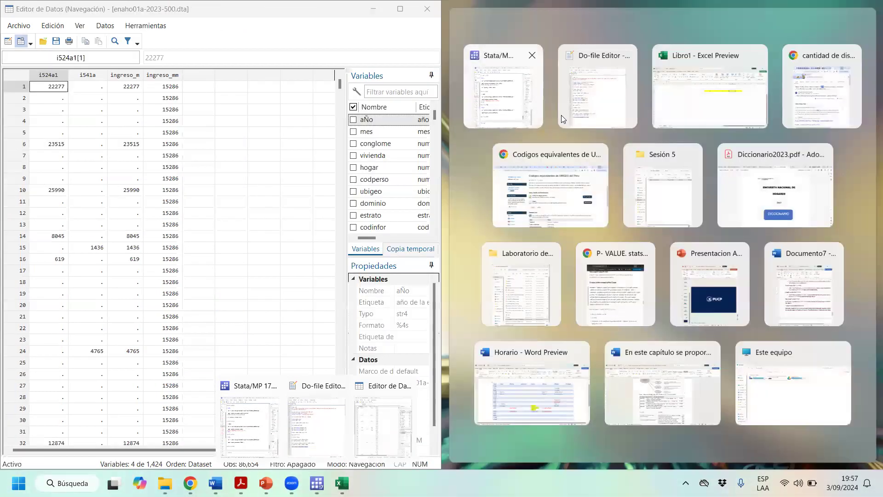
click(527, 101)
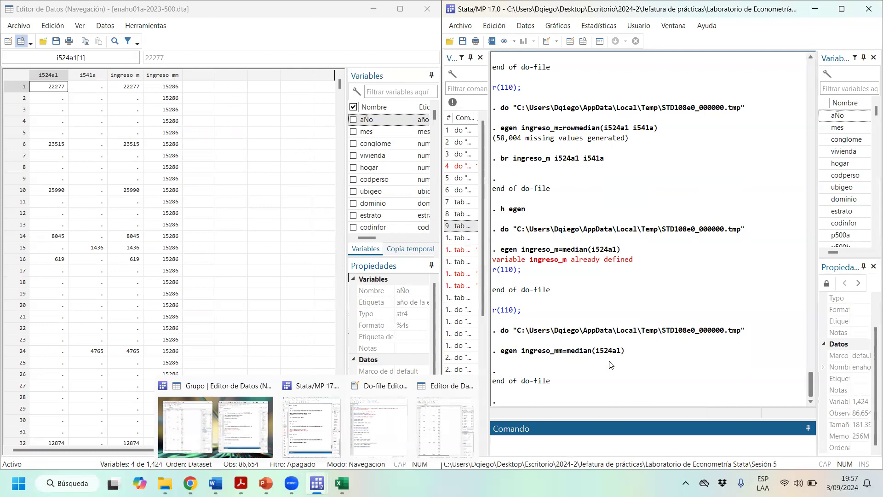
click(164, 76)
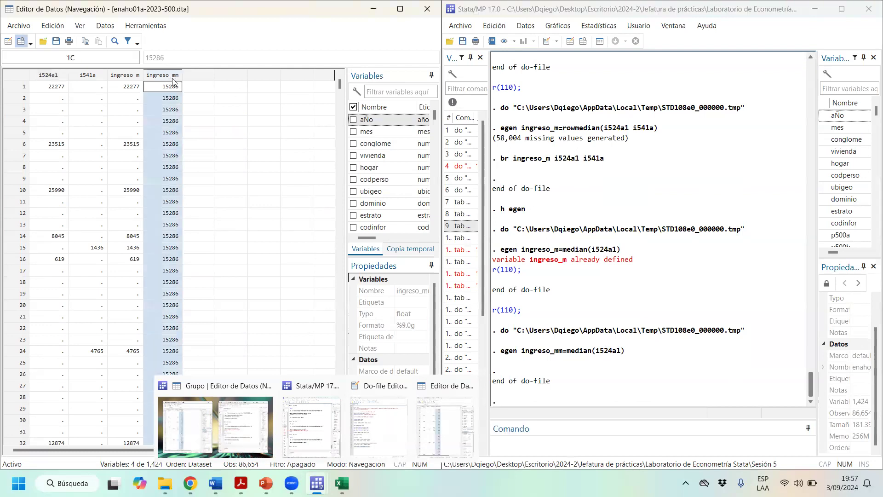
click(53, 77)
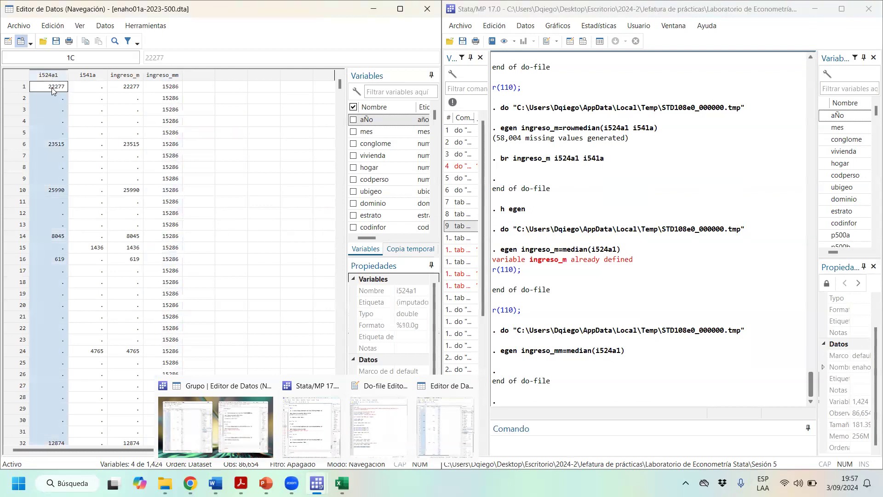
drag(58, 89, 50, 453)
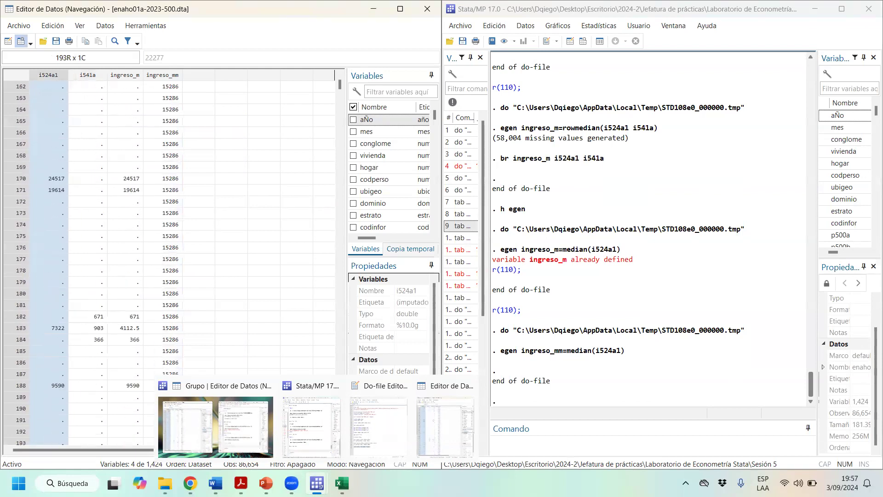
drag(340, 84, 345, 72)
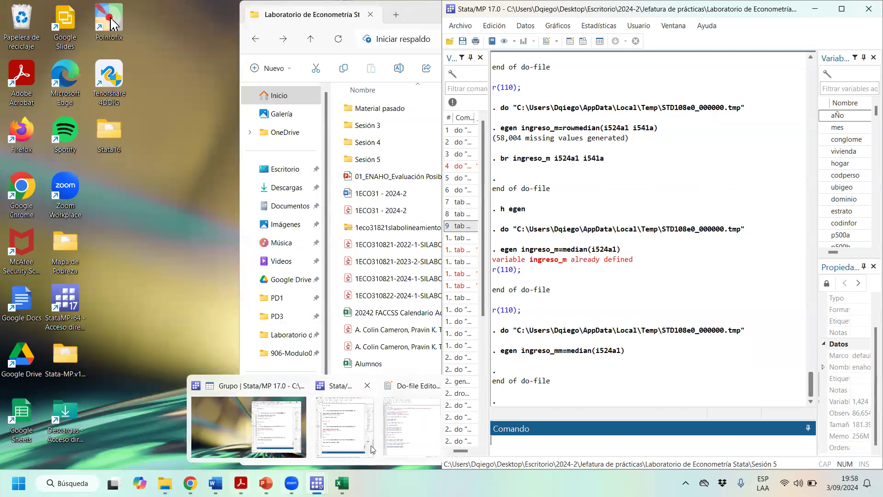
- Switch back to the do-file editor and the Stata main window from the taskbar
mouse_move(341, 483)
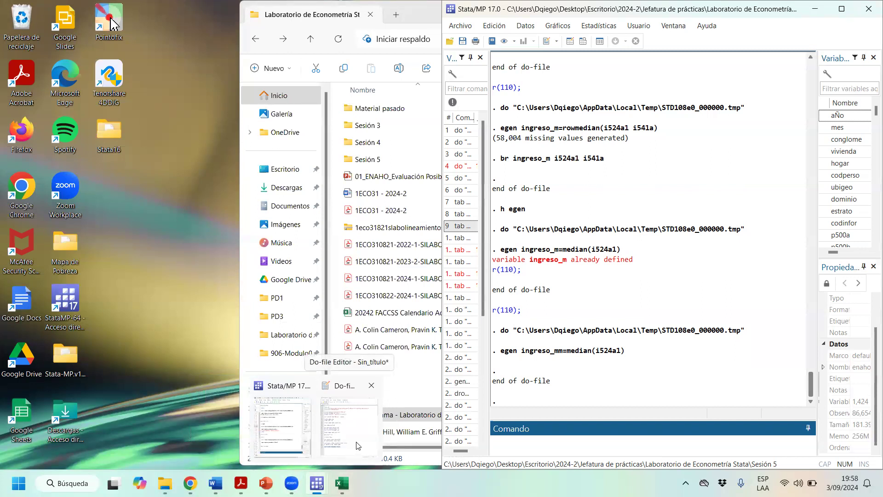
click(348, 450)
mouse_move(317, 483)
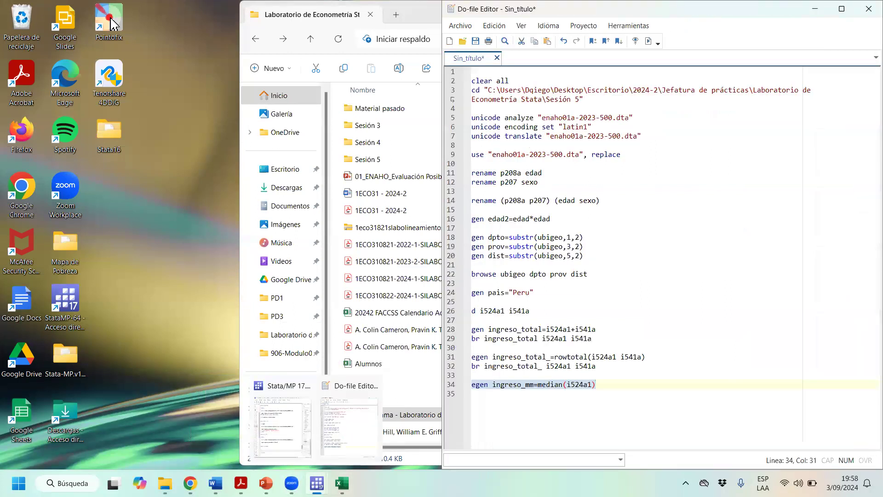
click(302, 430)
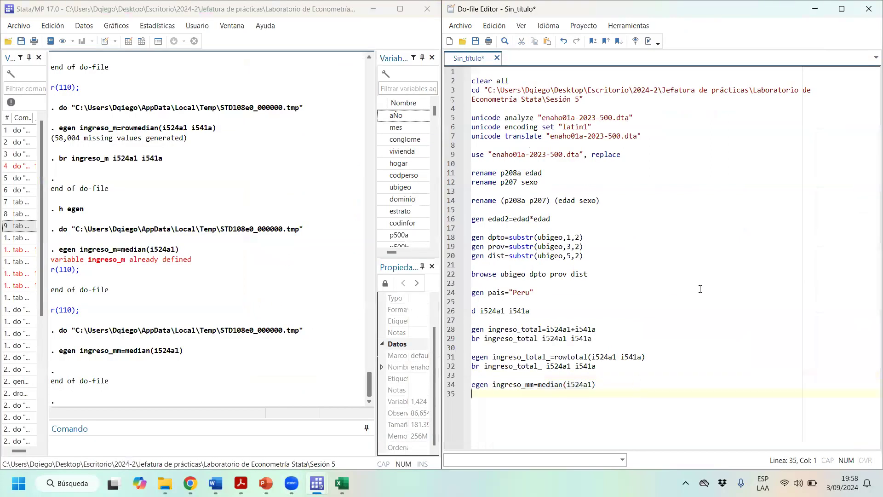
- Add line 36 egen ingreso_hogar=total(ingreso_total_), pasting the variable name from line 31
key(Return)
text(egen ingreso_h)
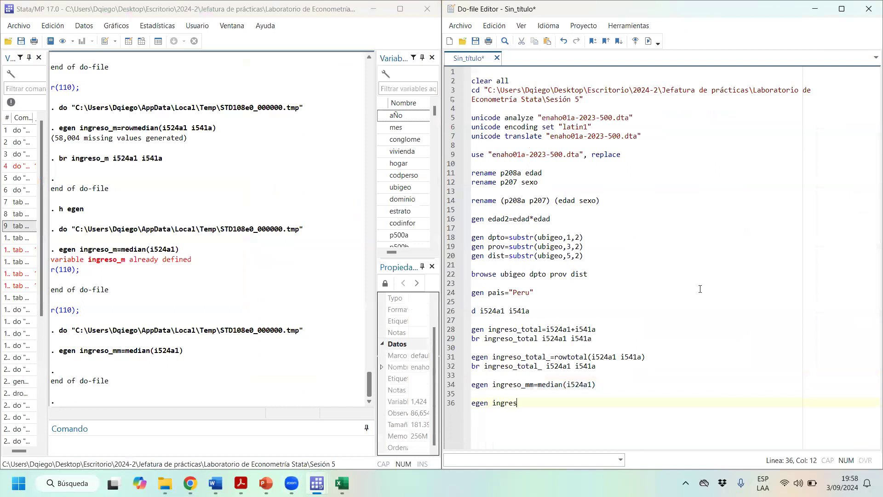
text(ogar=total())
drag(548, 356, 492, 357)
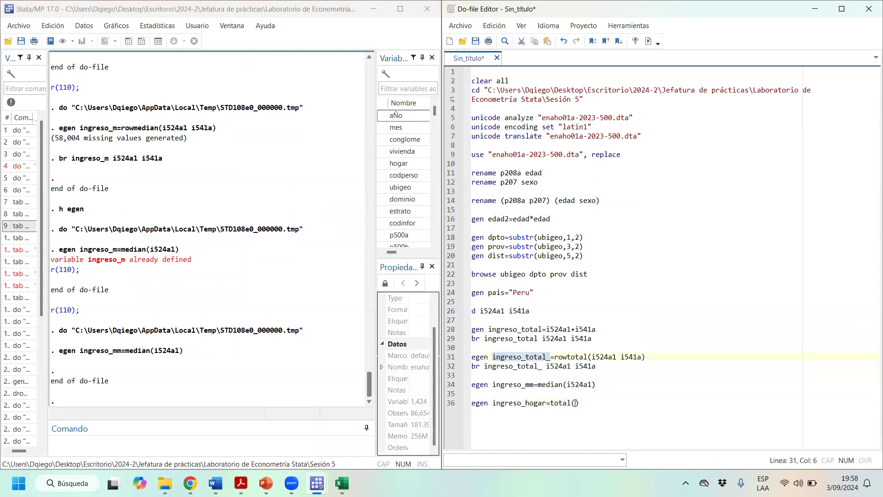
click(575, 403)
text(ingreso_total_)
- Prefix line 36 with bysort
drag(632, 400, 574, 398)
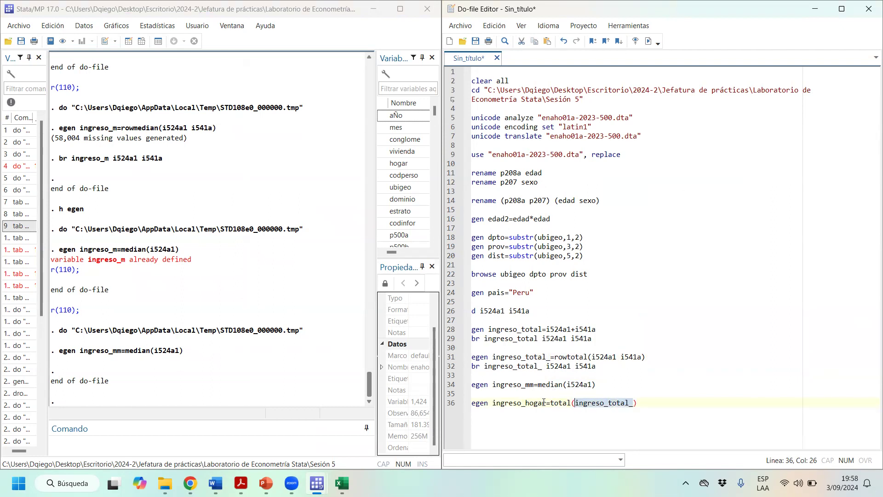
drag(543, 403, 501, 397)
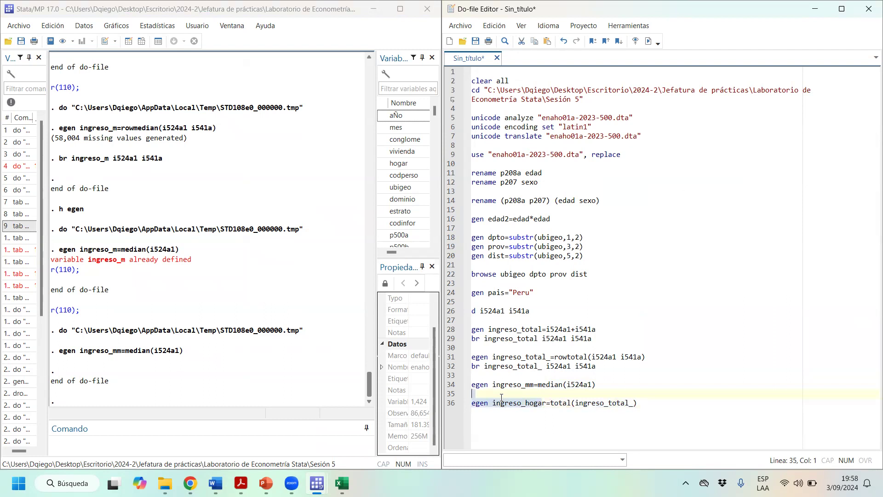
click(684, 395)
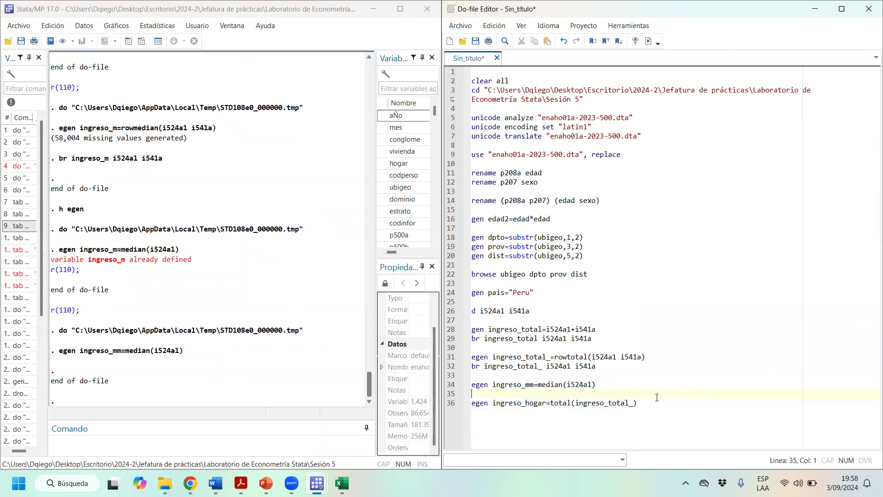
click(475, 402)
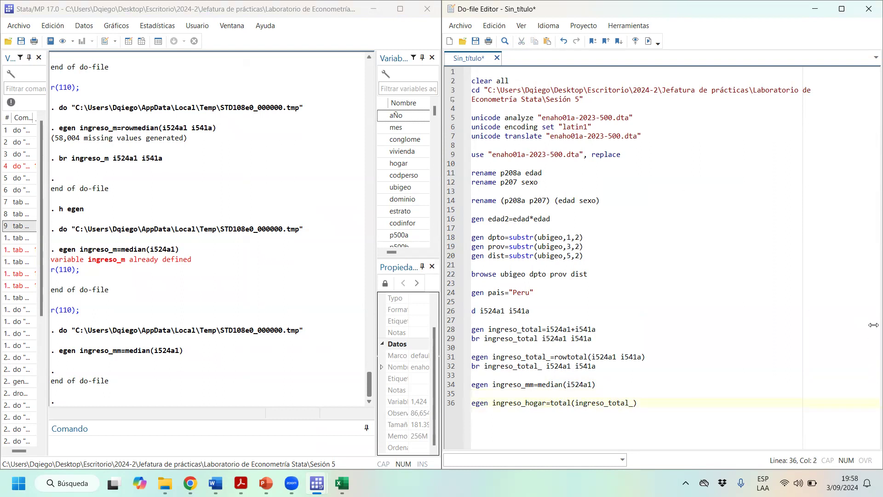
text(bysort)
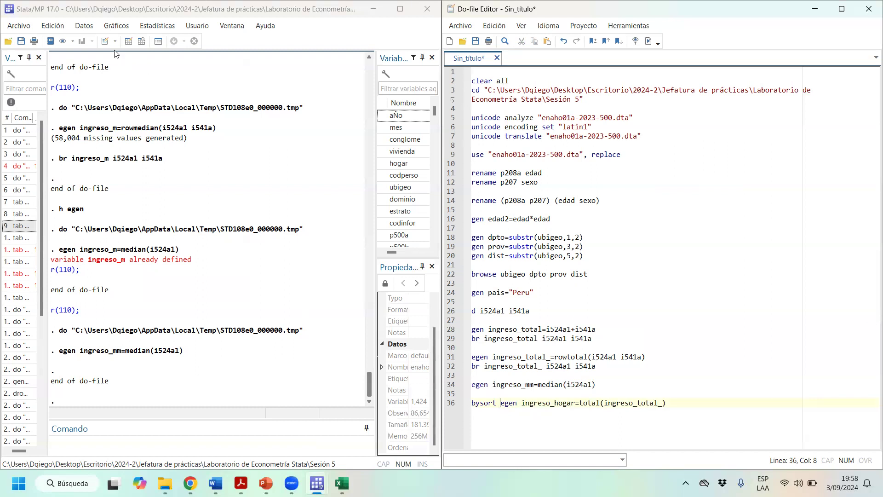
- Insert conglome vivienda hogar: after bysort, copying the names from the Variables list
click(385, 143)
click(385, 144)
click(385, 151)
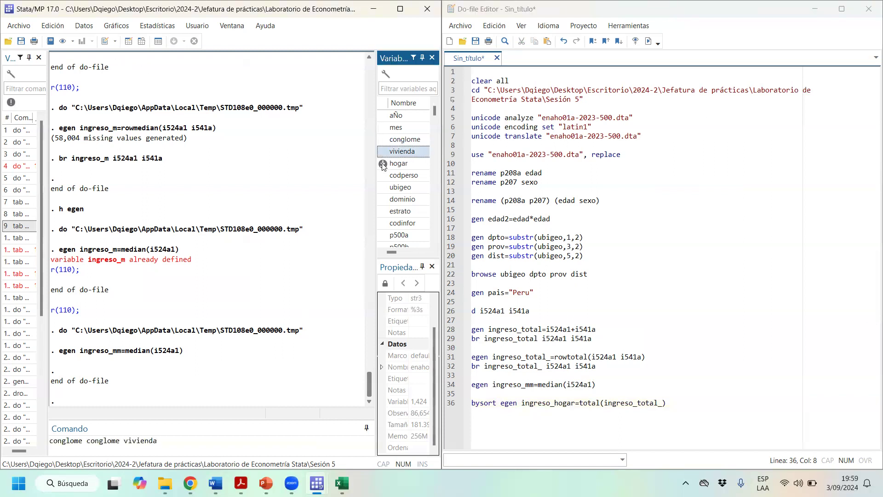
click(385, 163)
drag(184, 441, 86, 440)
key(ctrl+c)
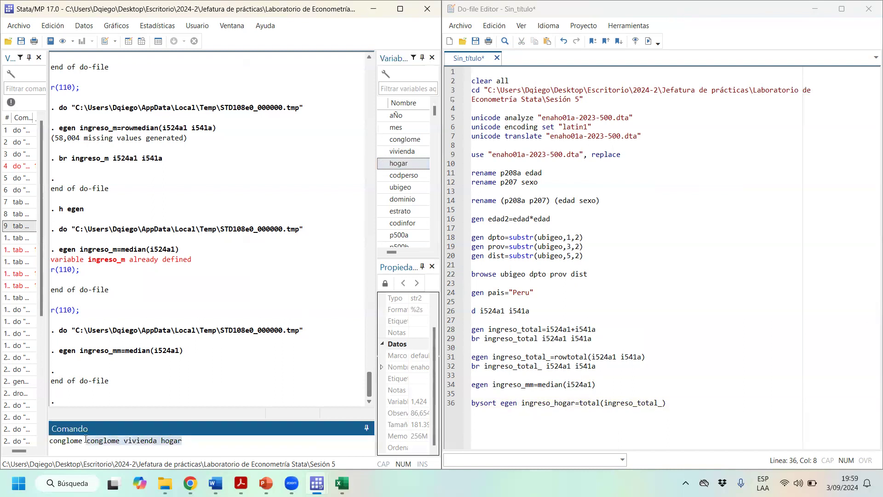
click(500, 402)
key(ctrl+v)
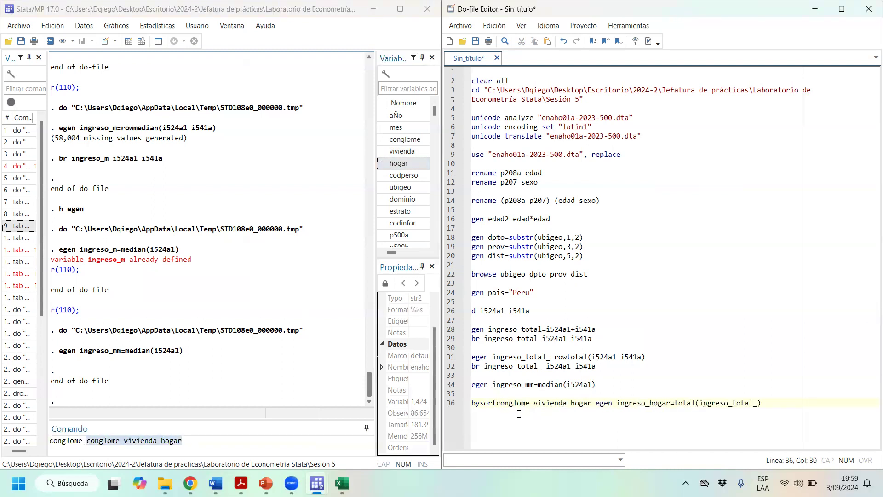
click(496, 403)
click(592, 403)
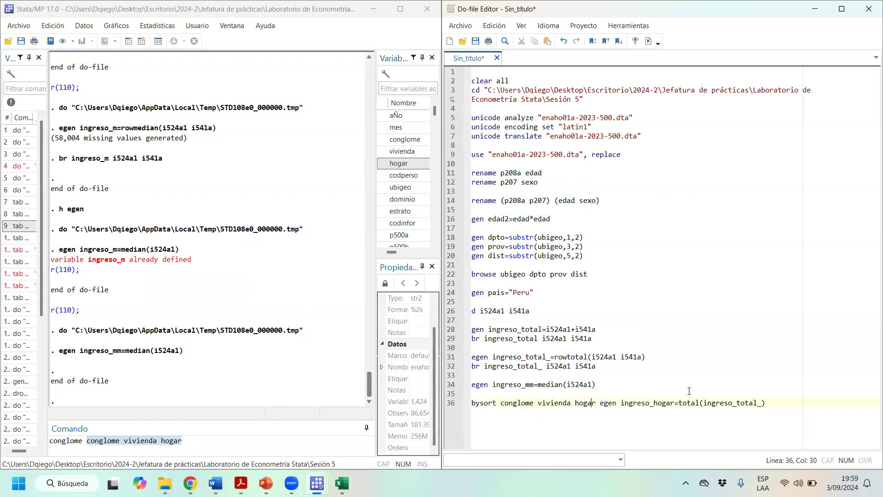
text(:)
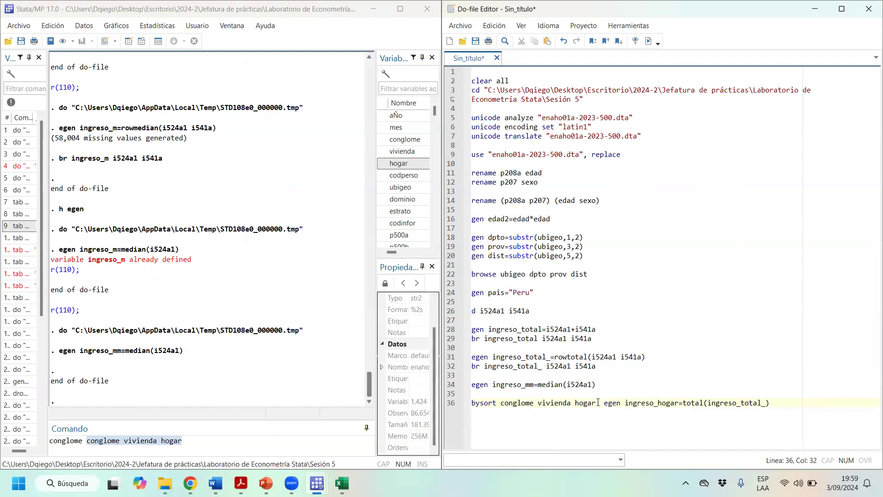
- Run the bysort line 36 and open the Data Browser
drag(598, 402, 500, 403)
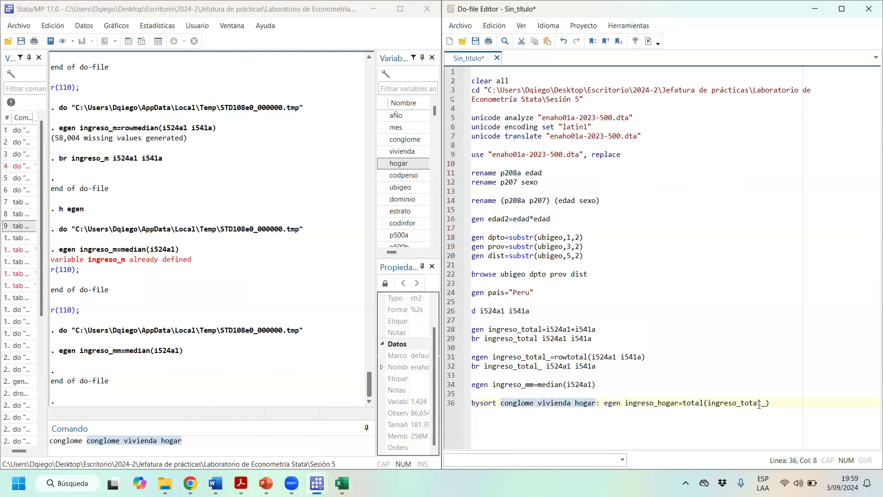
click(781, 404)
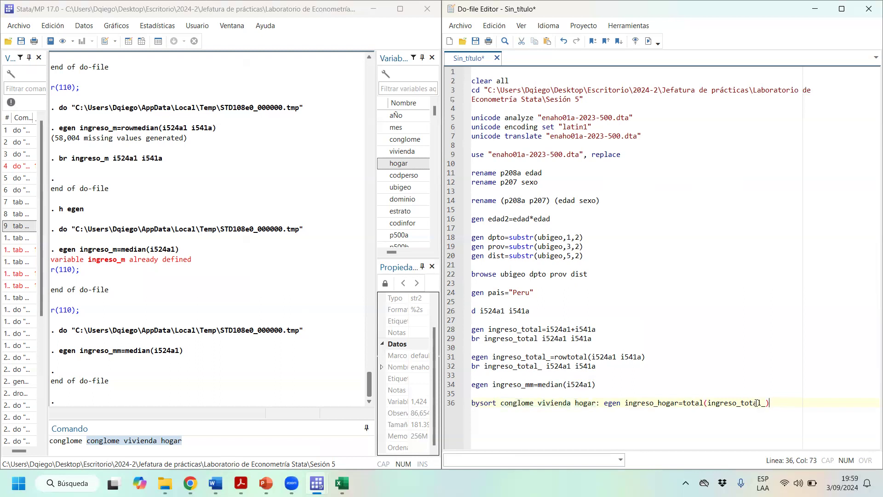
drag(768, 403, 556, 401)
click(647, 41)
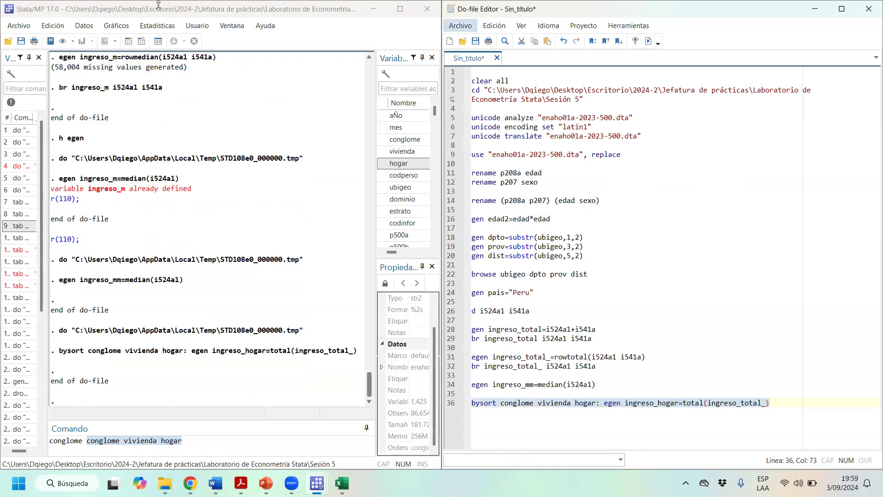
click(142, 41)
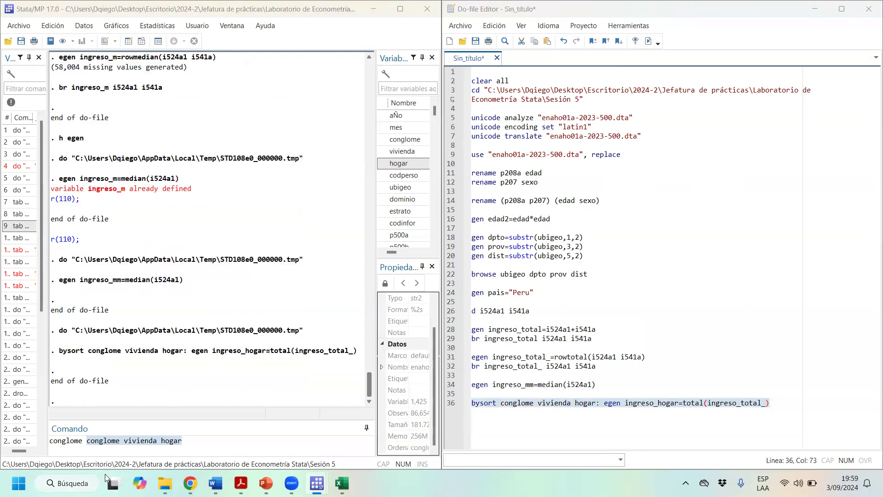
- Check ingreso_hogar repeats household totals (49010, 0, 74633), then minimize the Data Editor
drag(428, 445, 761, 446)
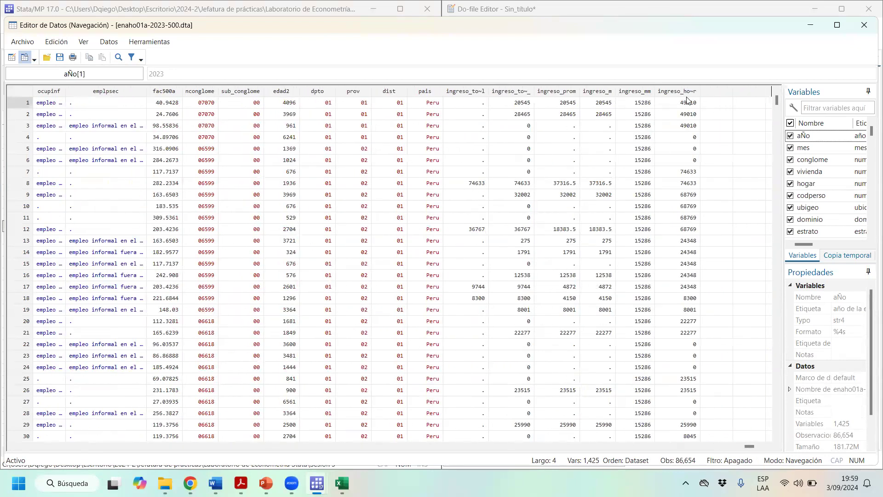
click(694, 94)
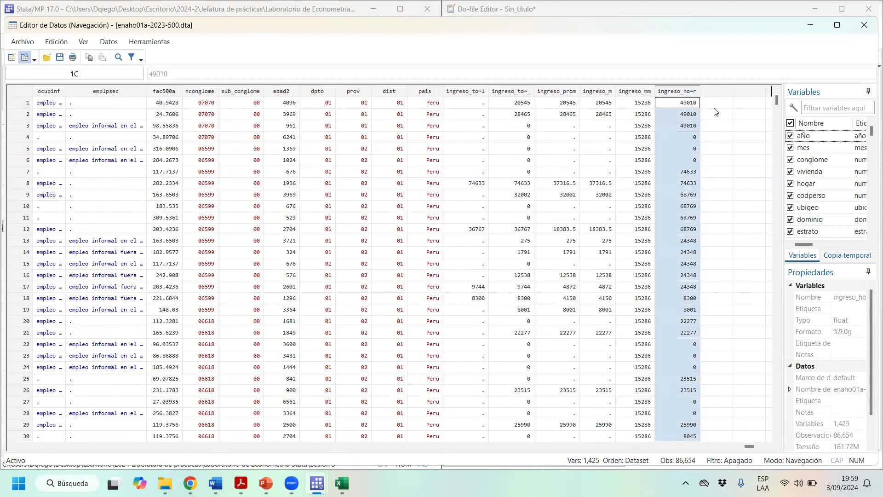
drag(695, 125, 690, 103)
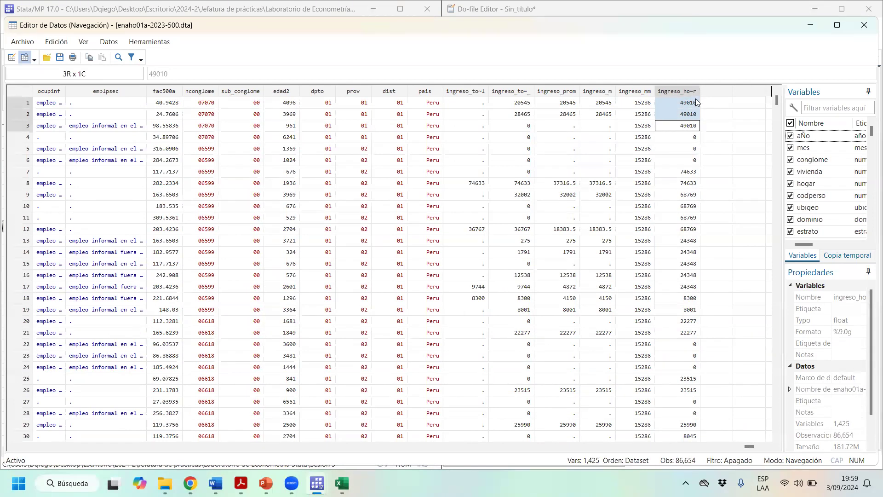
drag(695, 137, 695, 165)
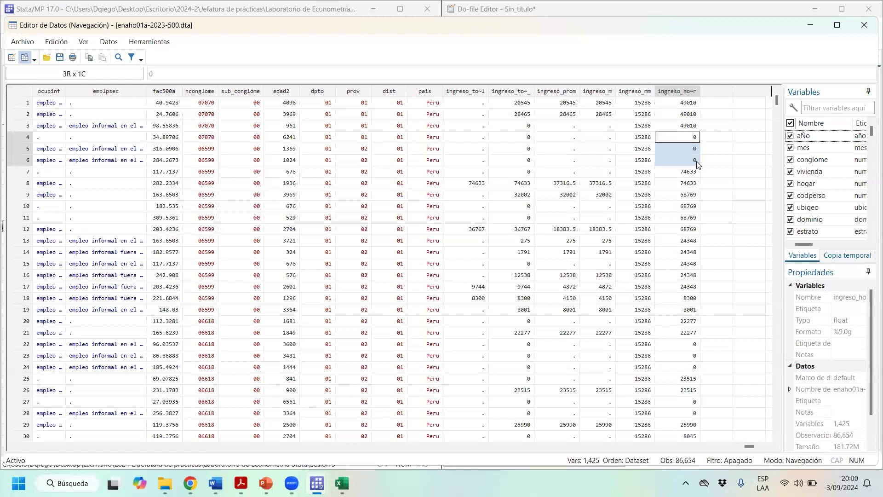
drag(693, 172, 698, 230)
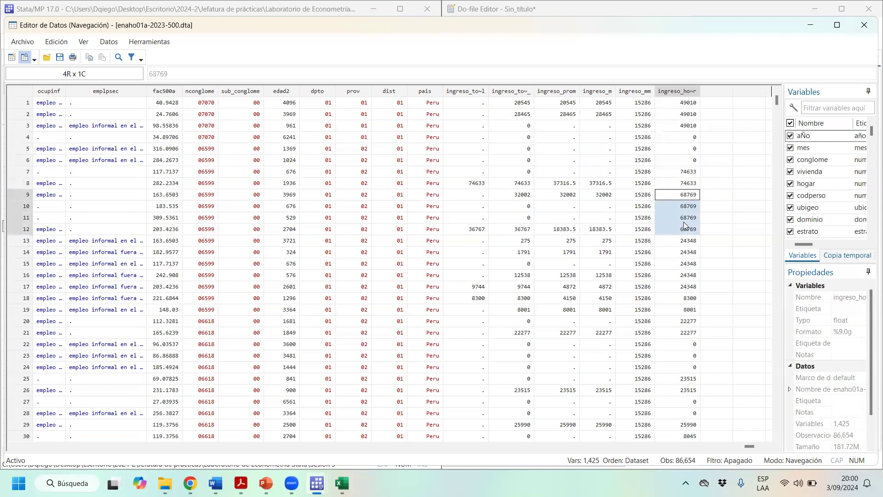
scroll(694, 295, down, 6)
mouse_move(775, 102)
mouse_down()
mouse_move(772, 186)
mouse_move(734, 379)
mouse_move(775, 86)
mouse_up()
click(810, 23)
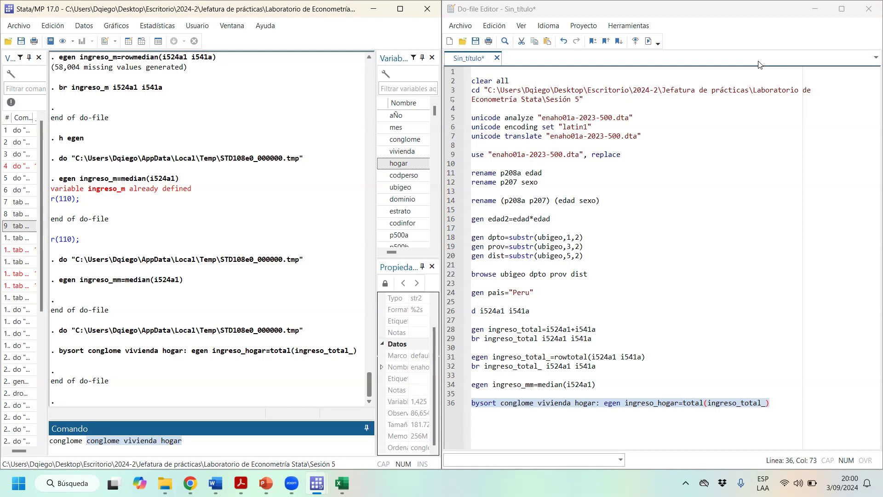
click(766, 386)
drag(783, 402, 445, 406)
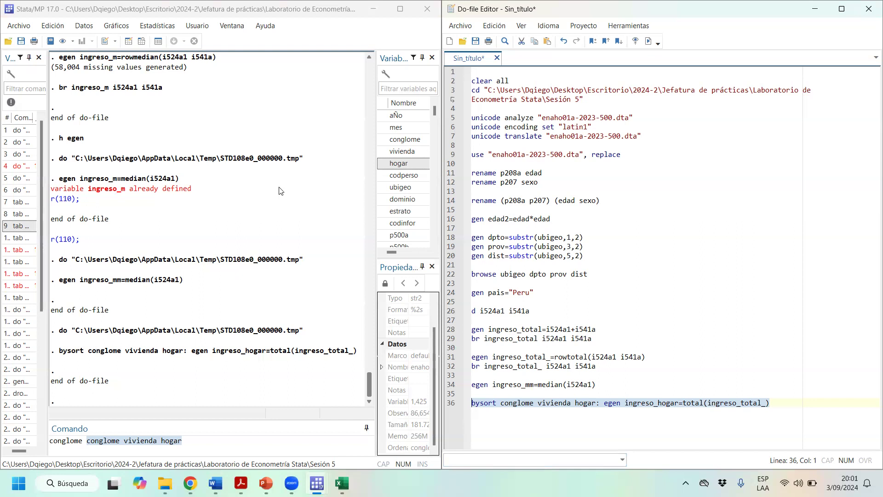
click(393, 15)
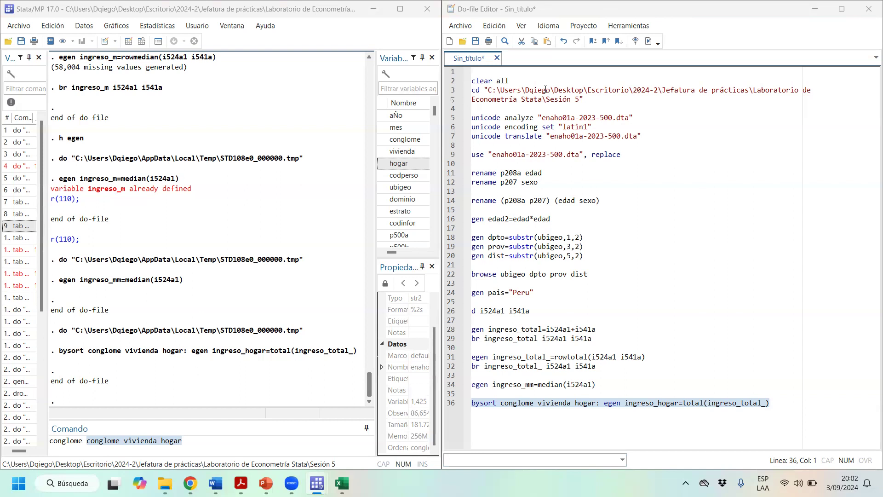
click(611, 398)
drag(598, 403, 466, 405)
click(602, 403)
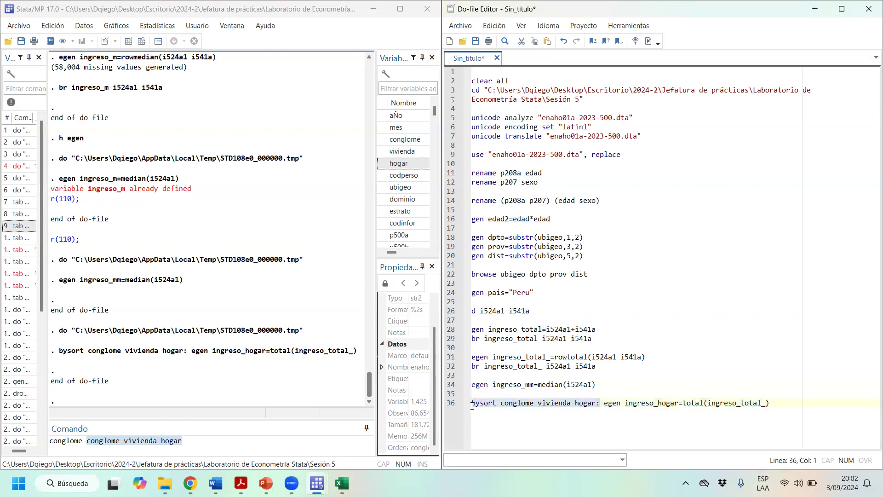
drag(604, 403, 796, 408)
click(596, 403)
drag(603, 403, 440, 399)
drag(599, 404, 501, 401)
drag(604, 403, 771, 401)
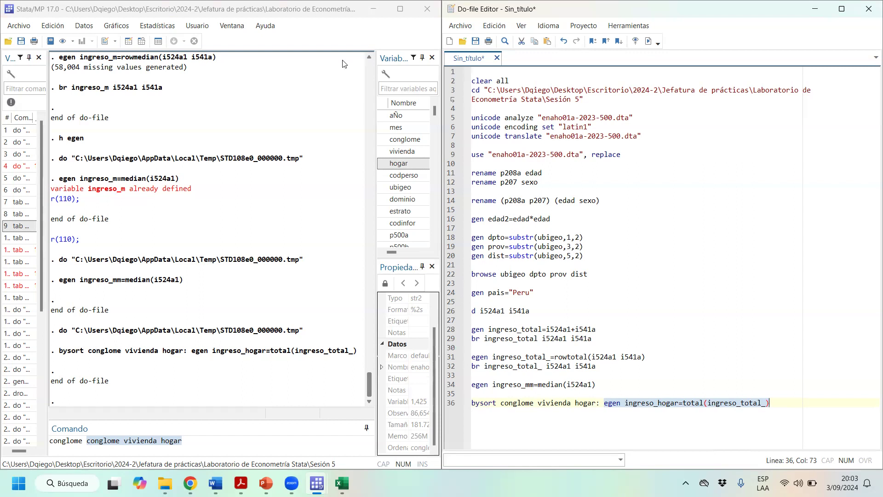
click(370, 61)
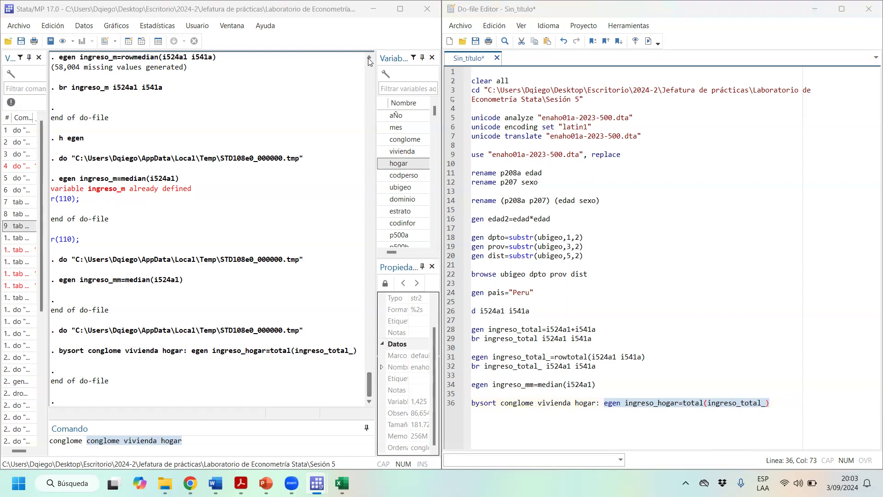